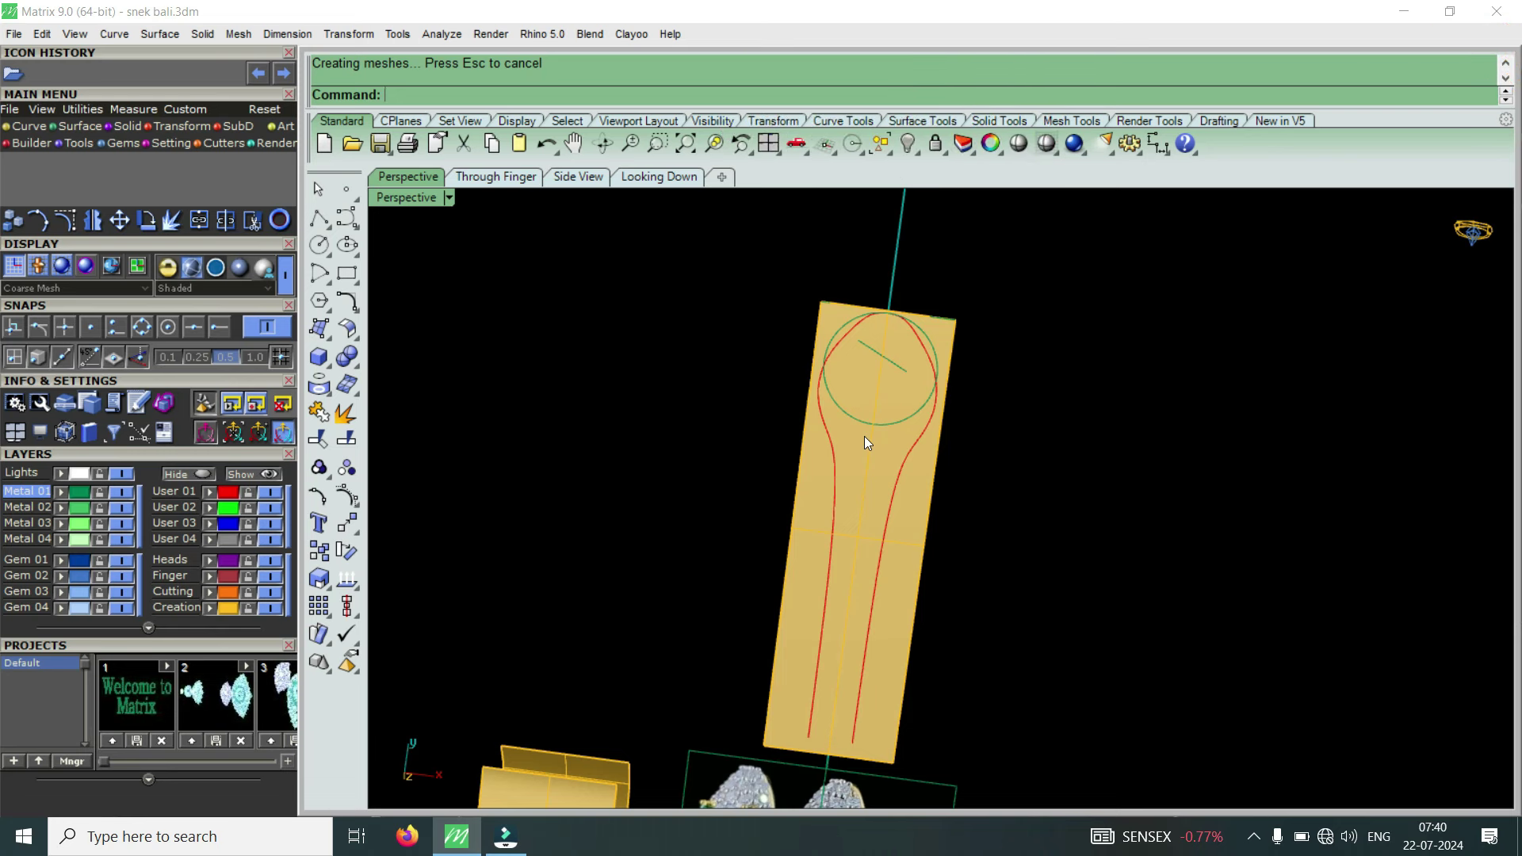
# Maximize the Looking Down view and switch its display from Machine to Shaded.
pyautogui.scroll(-3, 932, 357)
pyautogui.scroll(3, 951, 587)
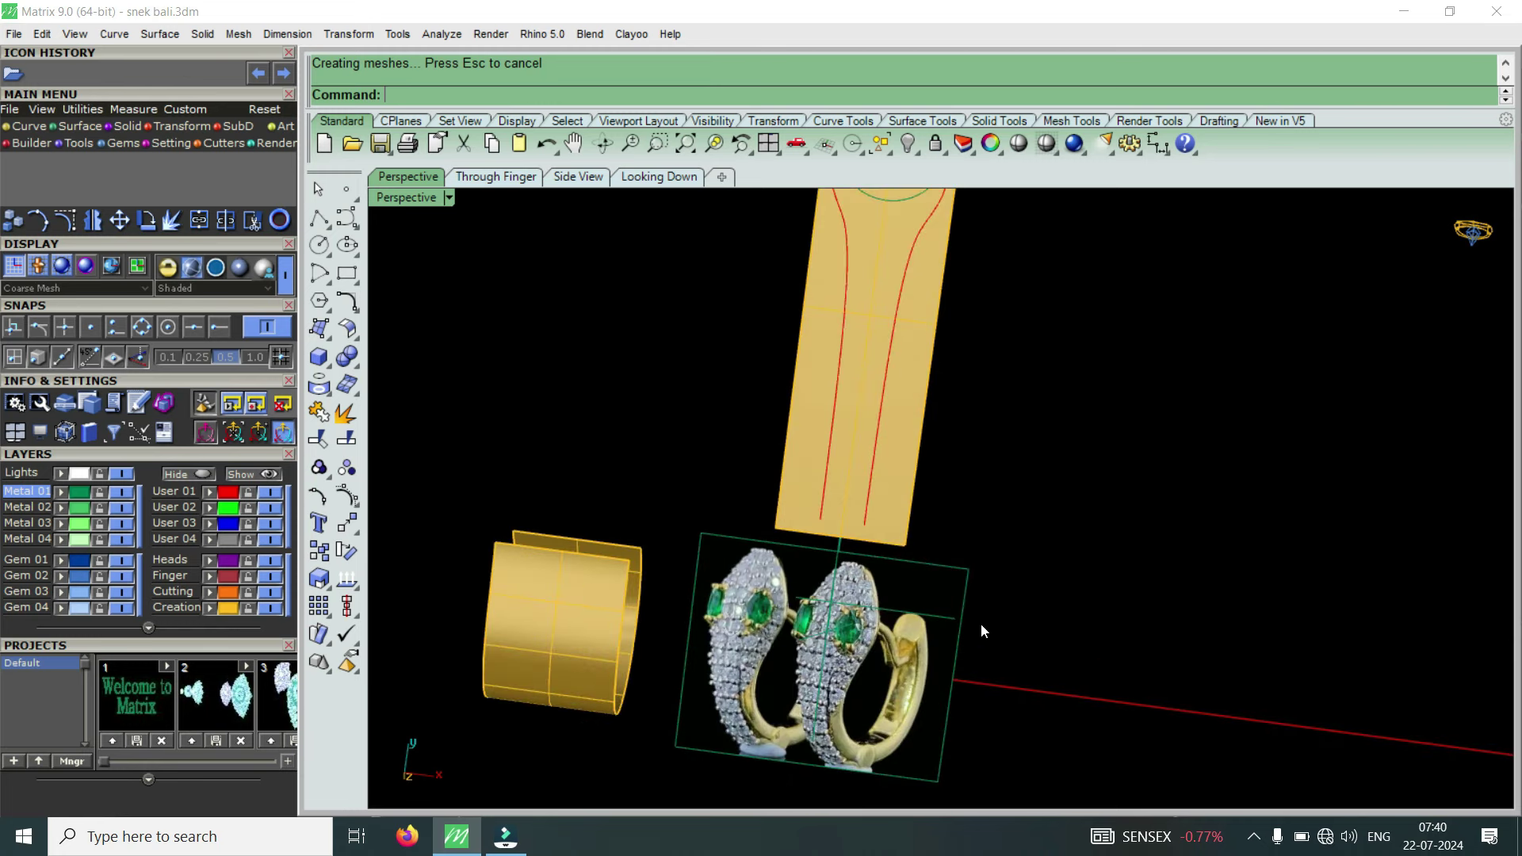
pyautogui.scroll(-1, 971, 592)
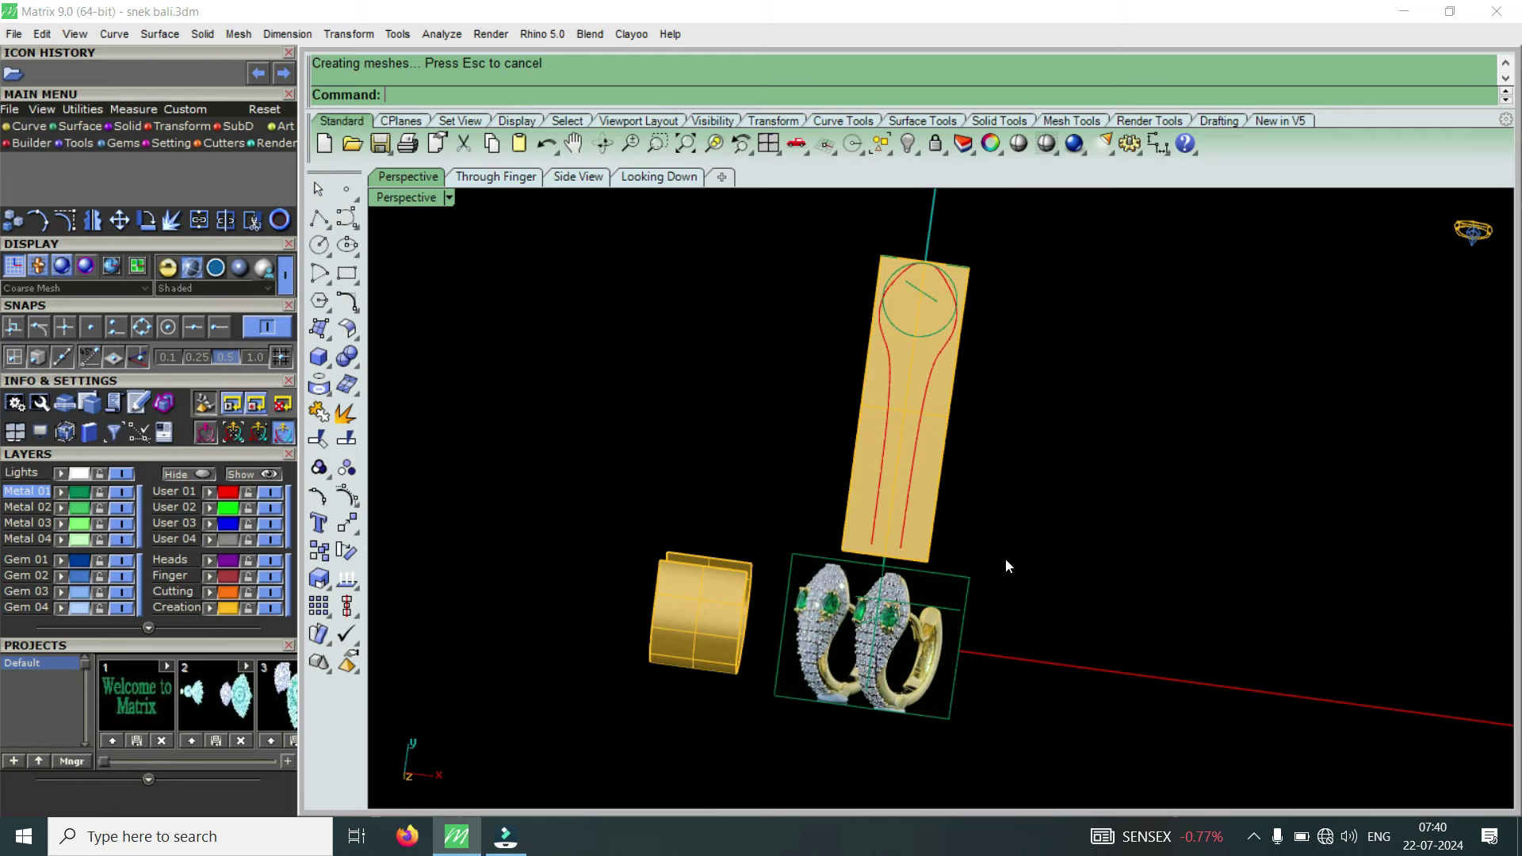
pyautogui.moveTo(996, 615); pyautogui.dragTo(942, 441, button='right')
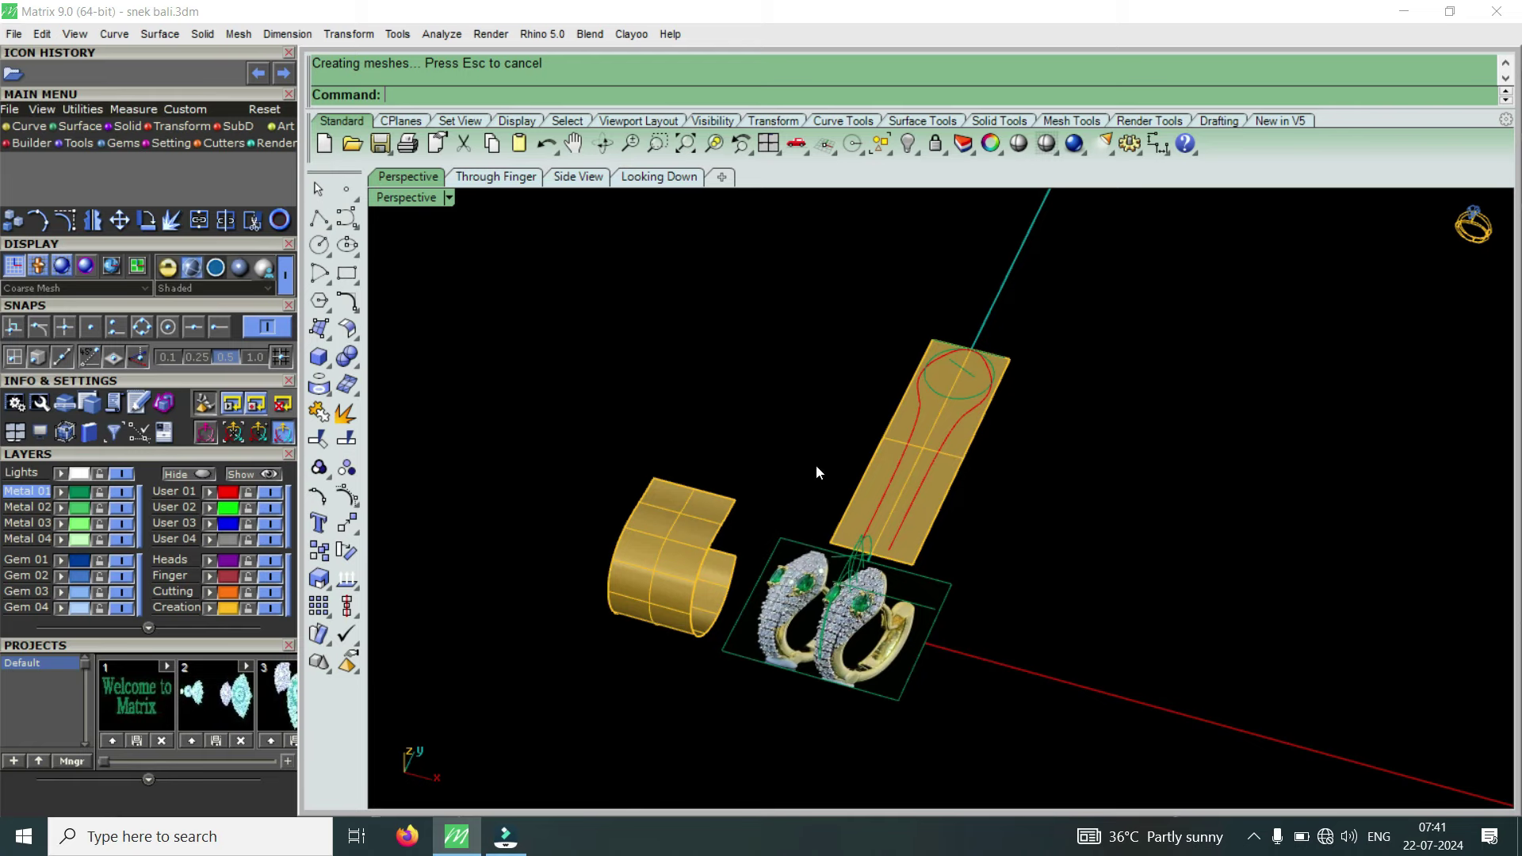
pyautogui.moveTo(816, 468); pyautogui.dragTo(952, 531, button='right')
pyautogui.scroll(3, 890, 452)
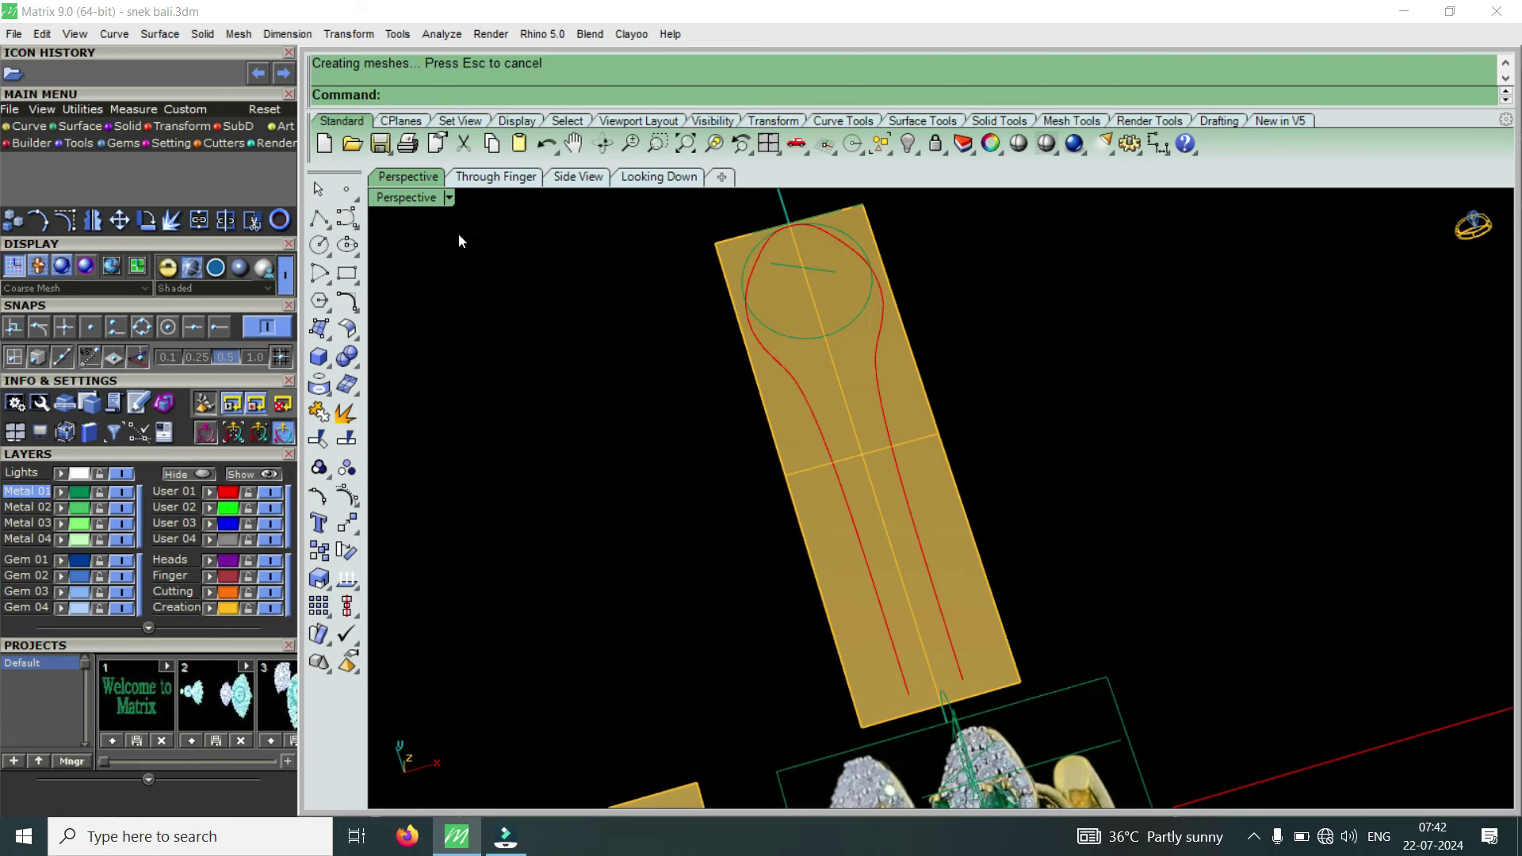
pyautogui.doubleClick(424, 197)
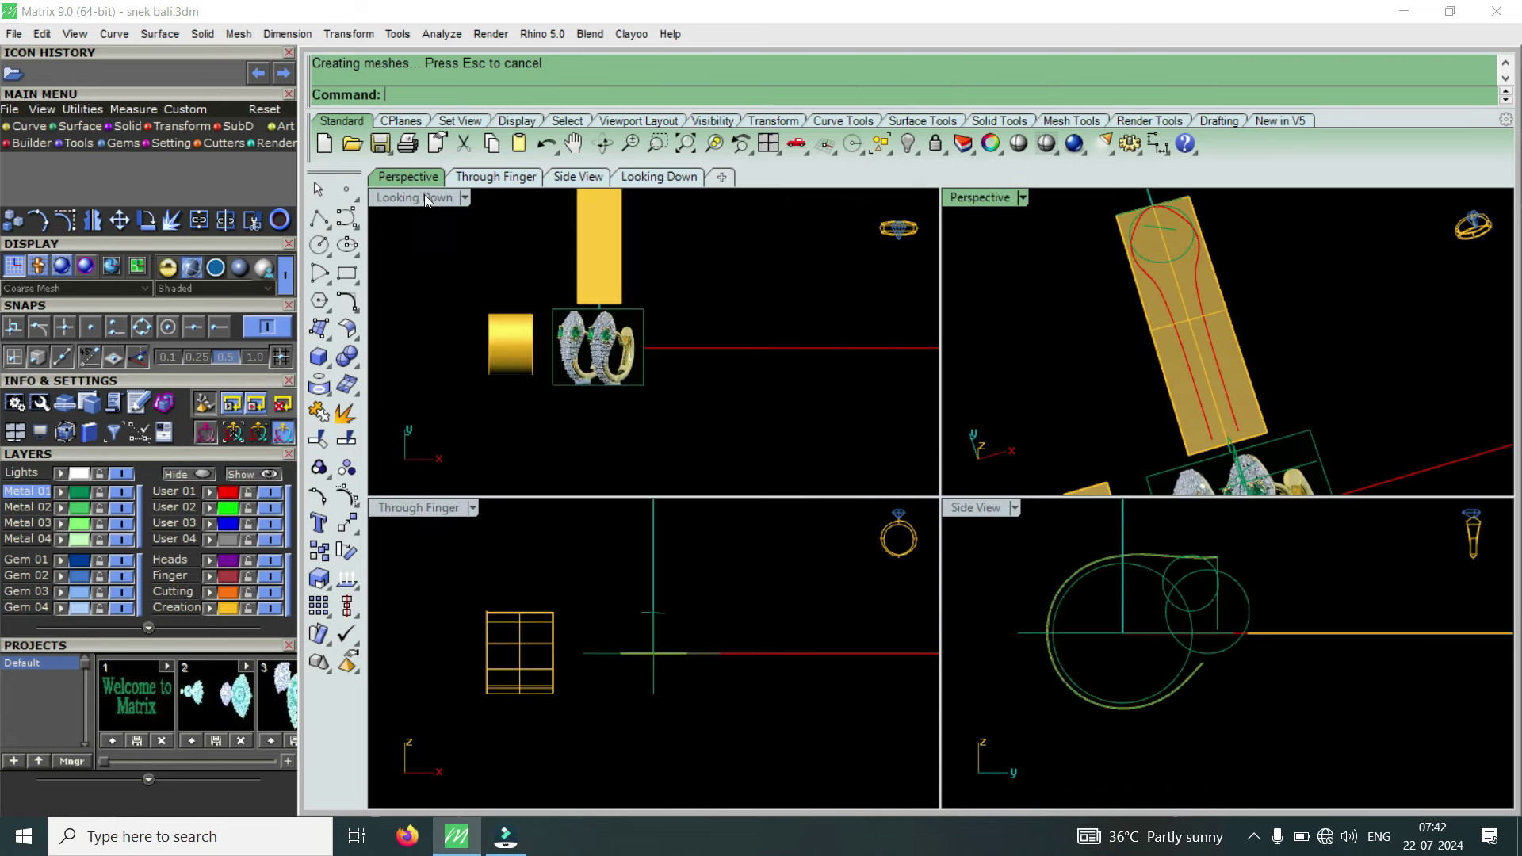
pyautogui.doubleClick(424, 195)
pyautogui.click(465, 197)
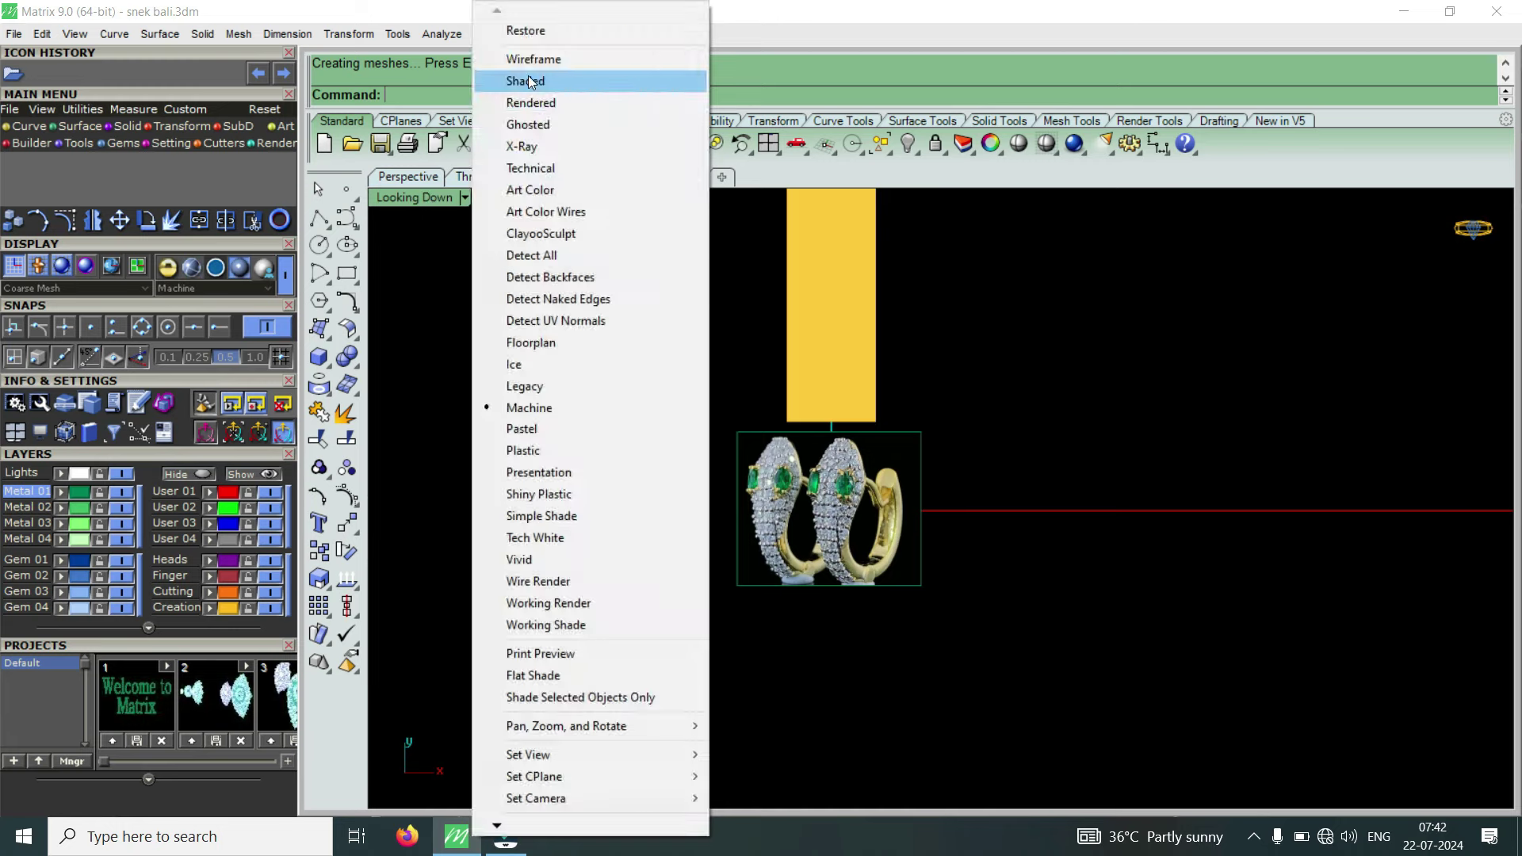
pyautogui.click(515, 83)
# Select the left red profile curve from among the overlapping objects.
pyautogui.scroll(2, 861, 433)
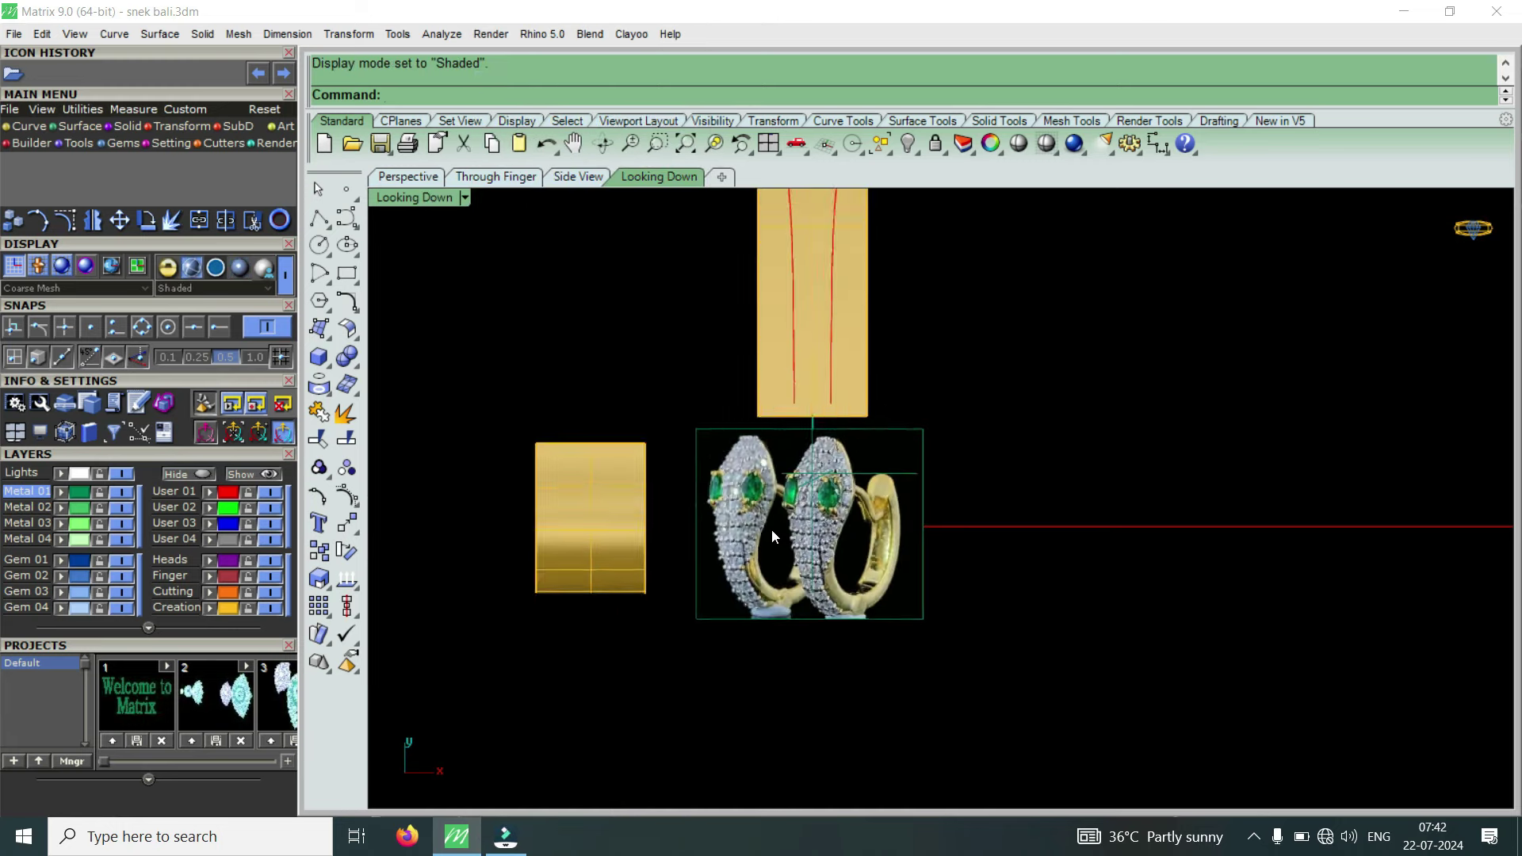
pyautogui.scroll(2, 861, 436)
pyautogui.scroll(2, 869, 436)
pyautogui.scroll(-2, 869, 435)
pyautogui.scroll(-1, 842, 564)
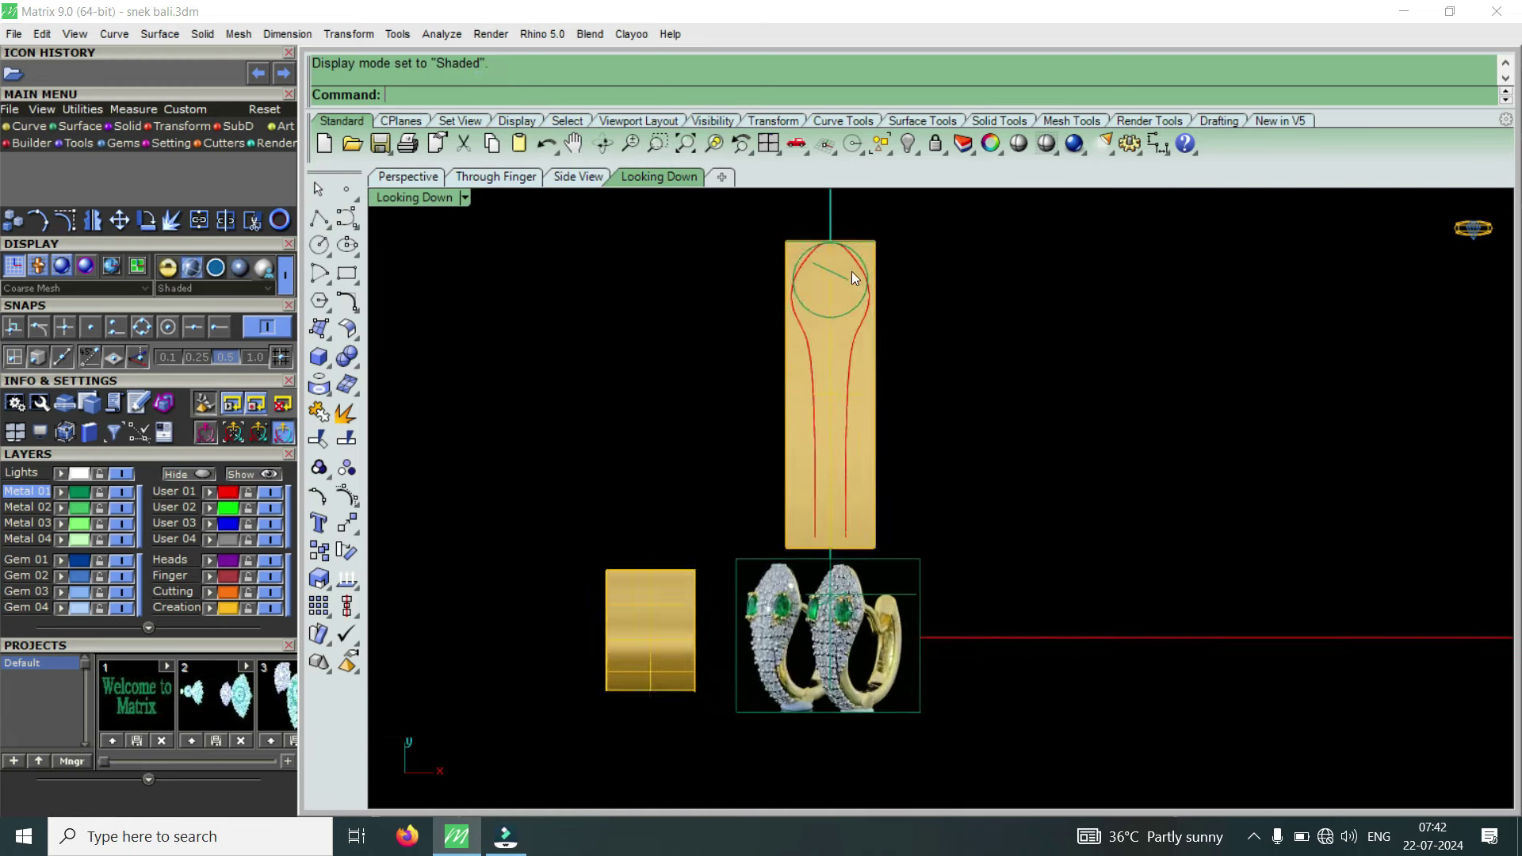
pyautogui.scroll(3, 852, 271)
pyautogui.scroll(2, 850, 250)
pyautogui.scroll(-2, 834, 317)
pyautogui.scroll(1, 831, 295)
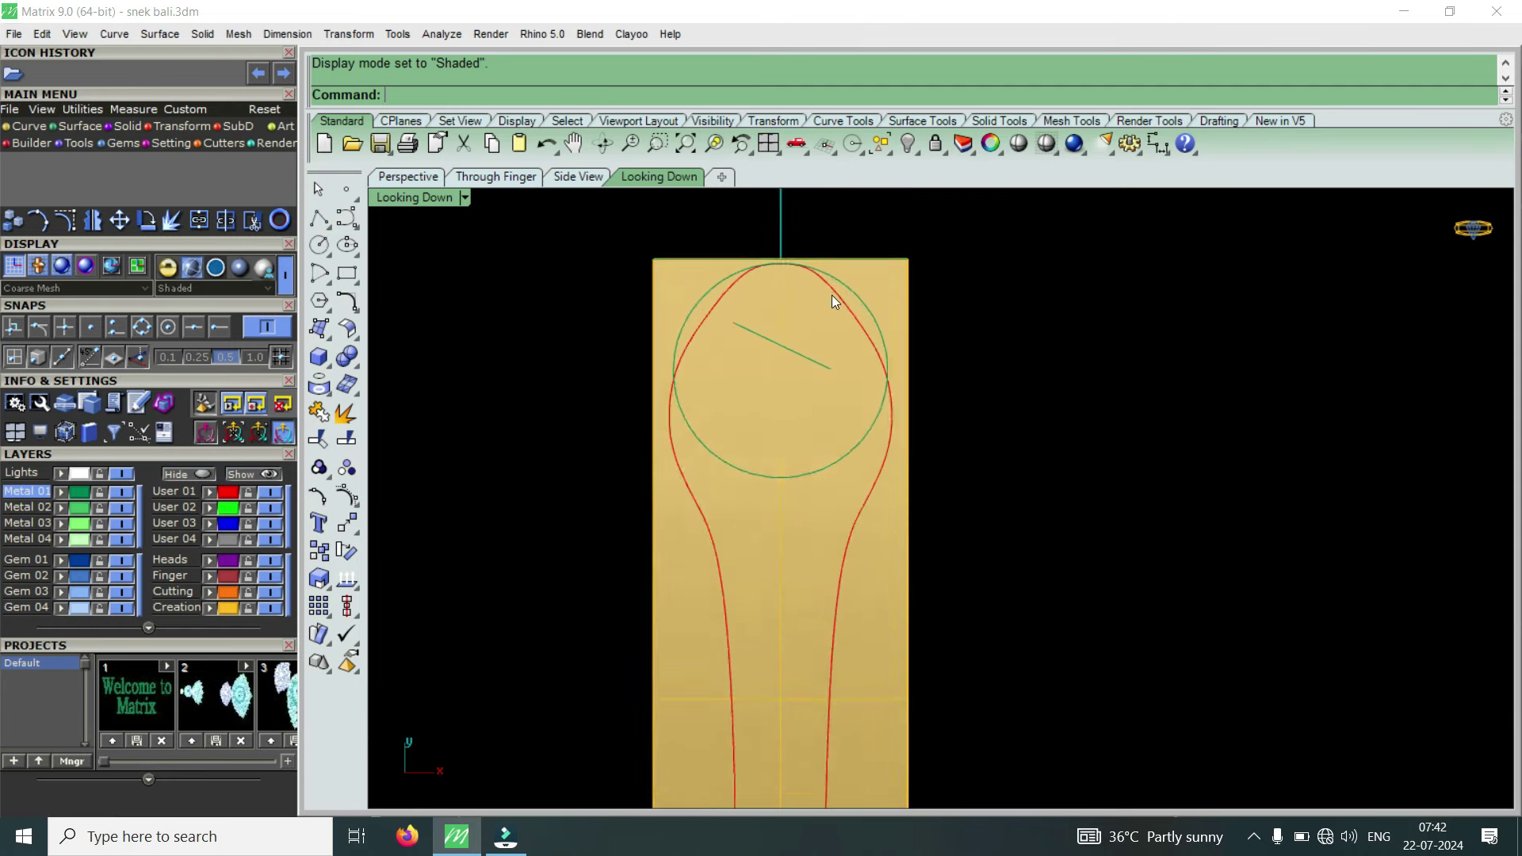
pyautogui.scroll(1, 844, 339)
pyautogui.click(711, 290)
pyautogui.click(762, 341)
pyautogui.scroll(-1, 775, 337)
pyautogui.scroll(1, 876, 301)
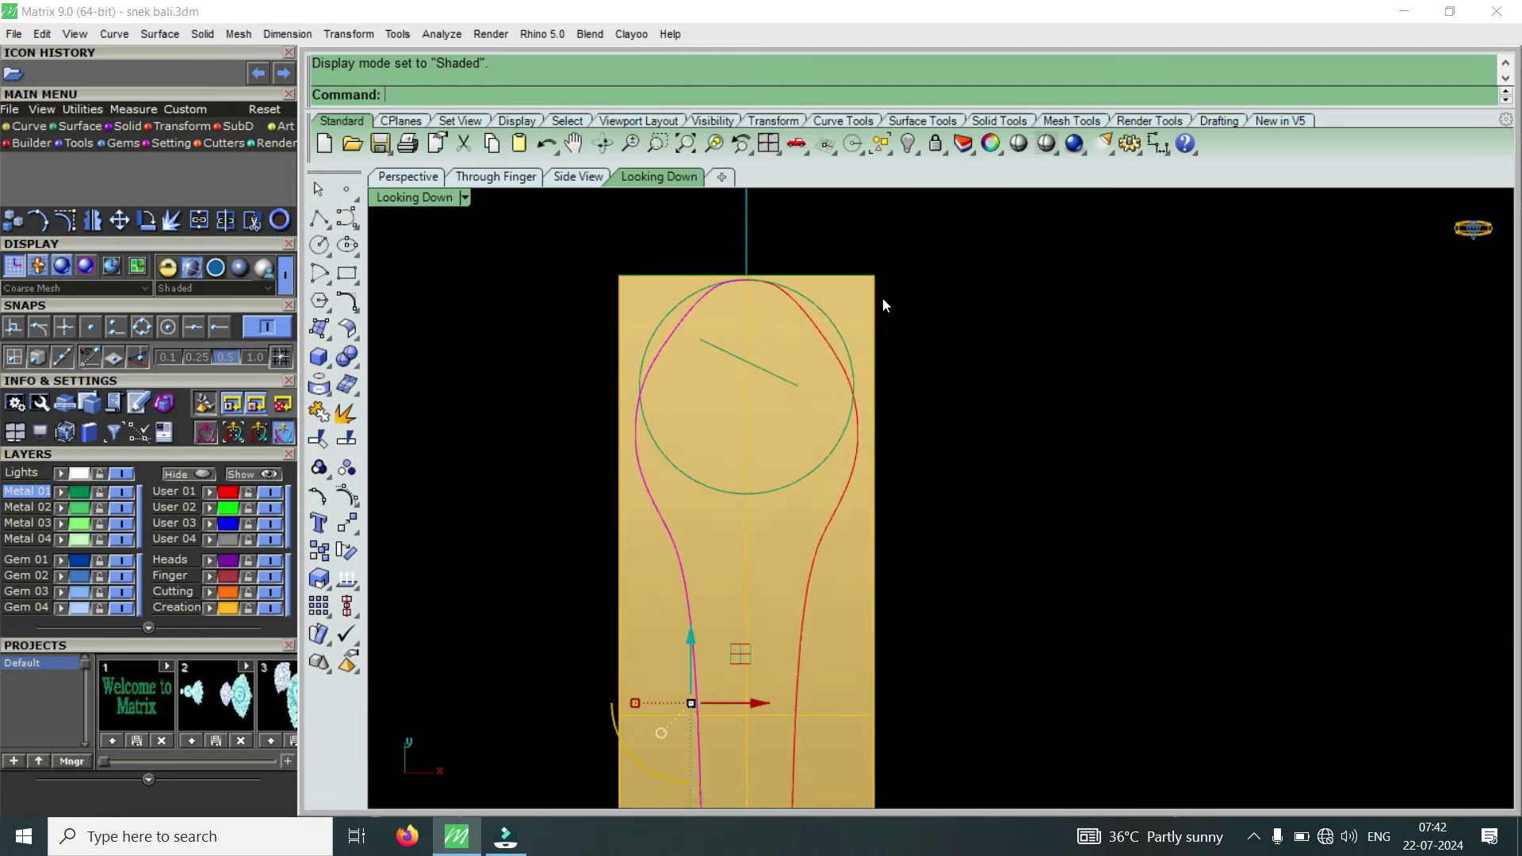
pyautogui.click(818, 331)
pyautogui.click(882, 388)
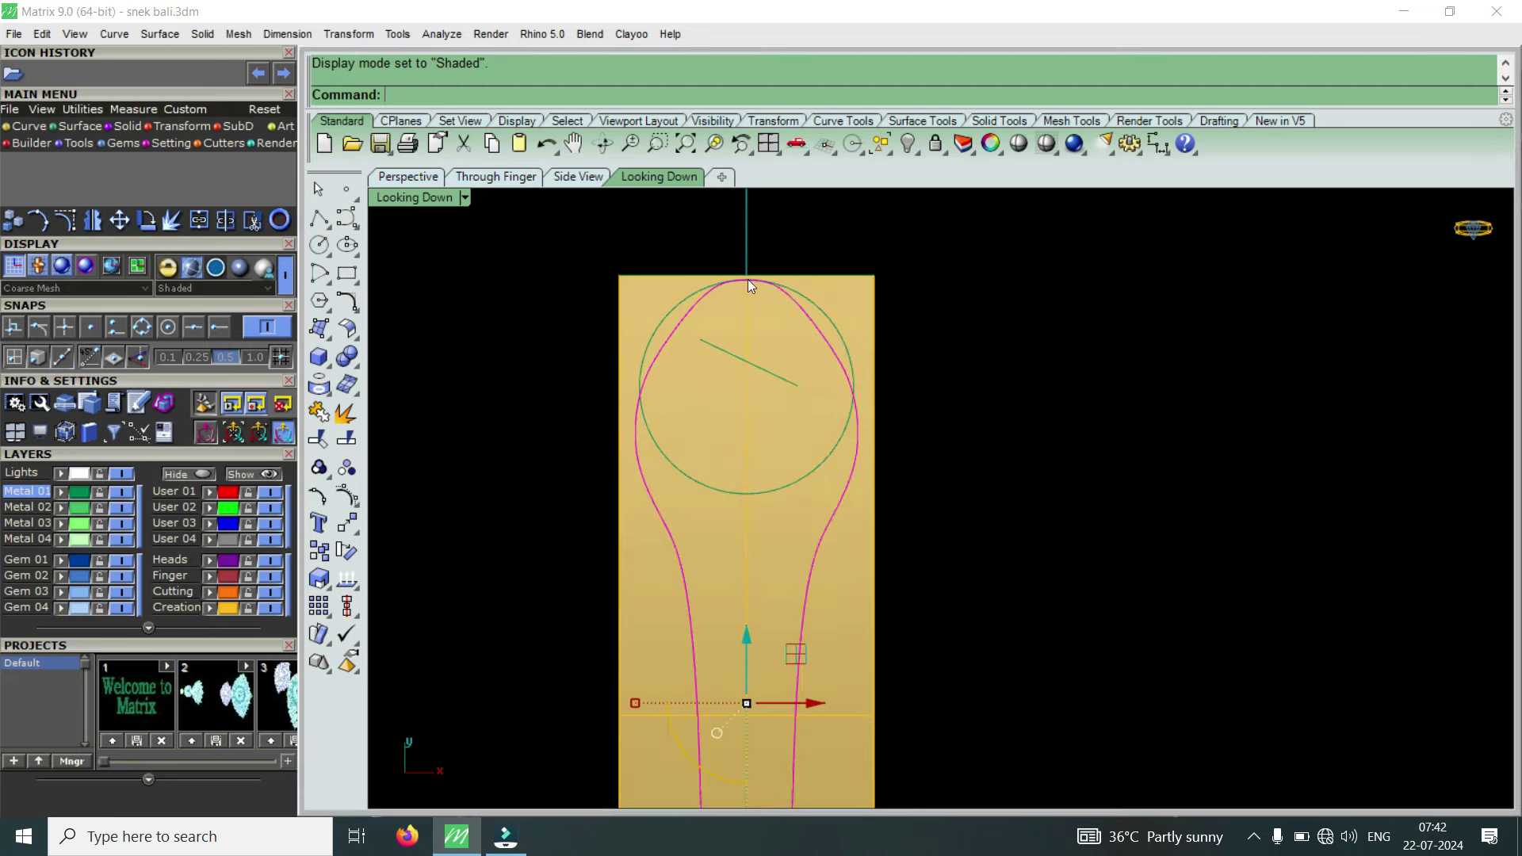
pyautogui.scroll(5, 747, 284)
pyautogui.scroll(1, 747, 284)
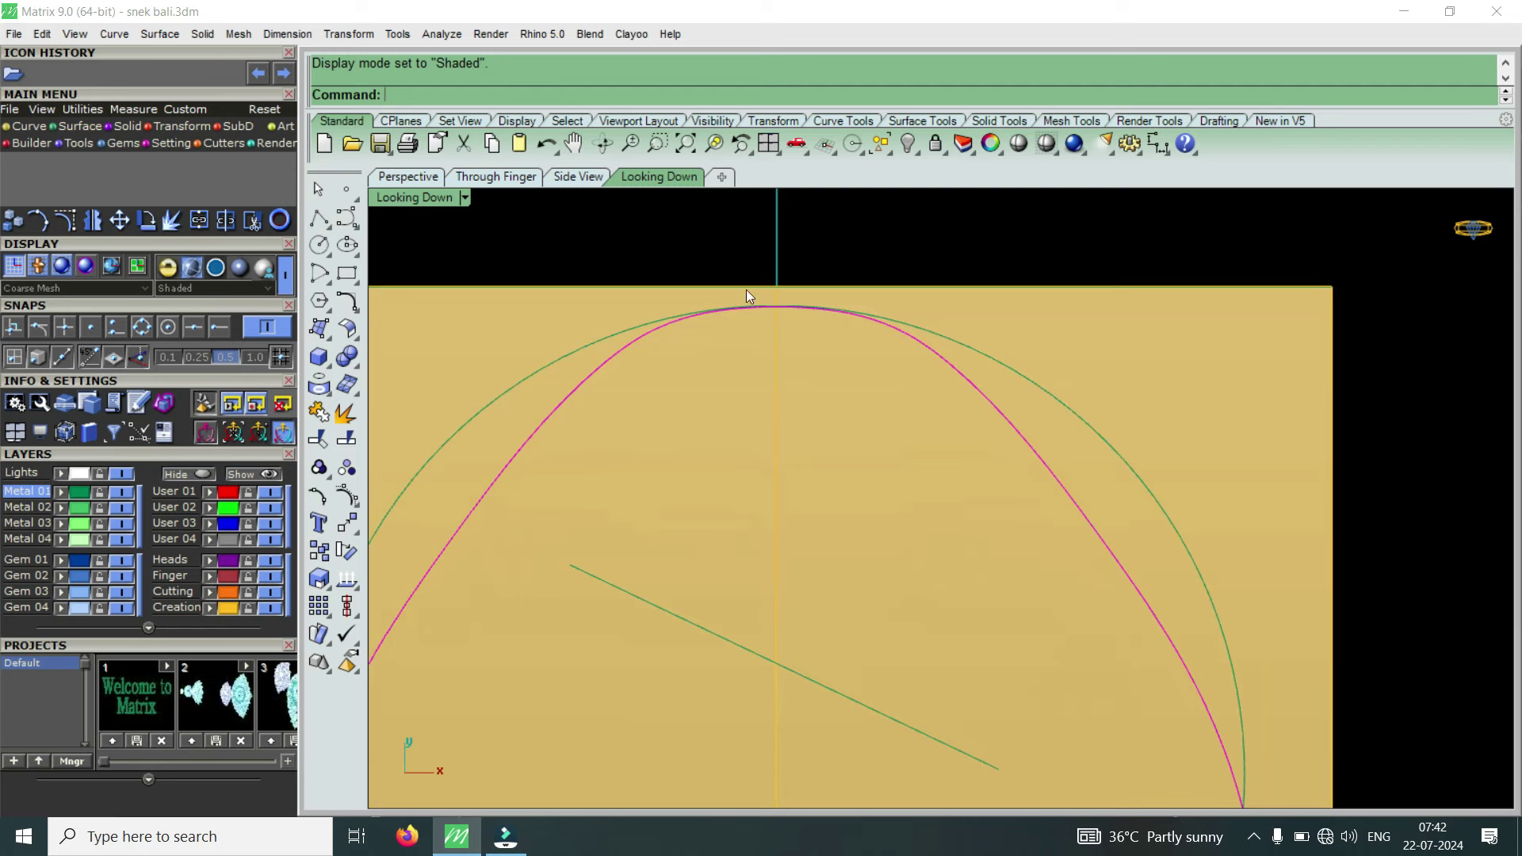
# Show its control points and raise the four top points toward the circle's top.
pyautogui.click(65, 220)
pyautogui.scroll(-2, 726, 430)
pyautogui.moveTo(659, 316); pyautogui.dragTo(864, 399)
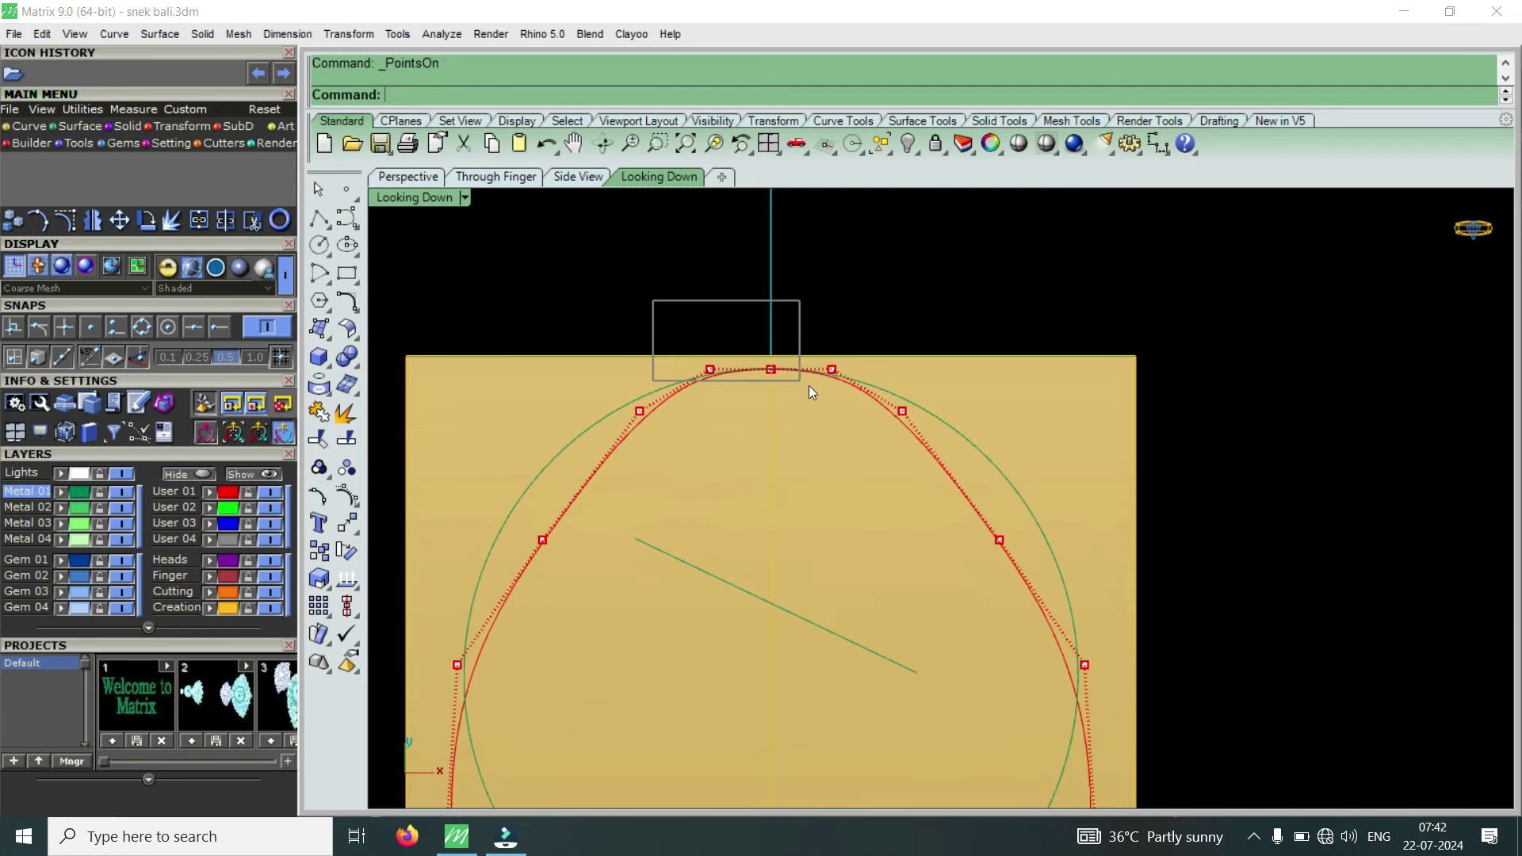
pyautogui.scroll(2, 780, 346)
pyautogui.scroll(3, 730, 384)
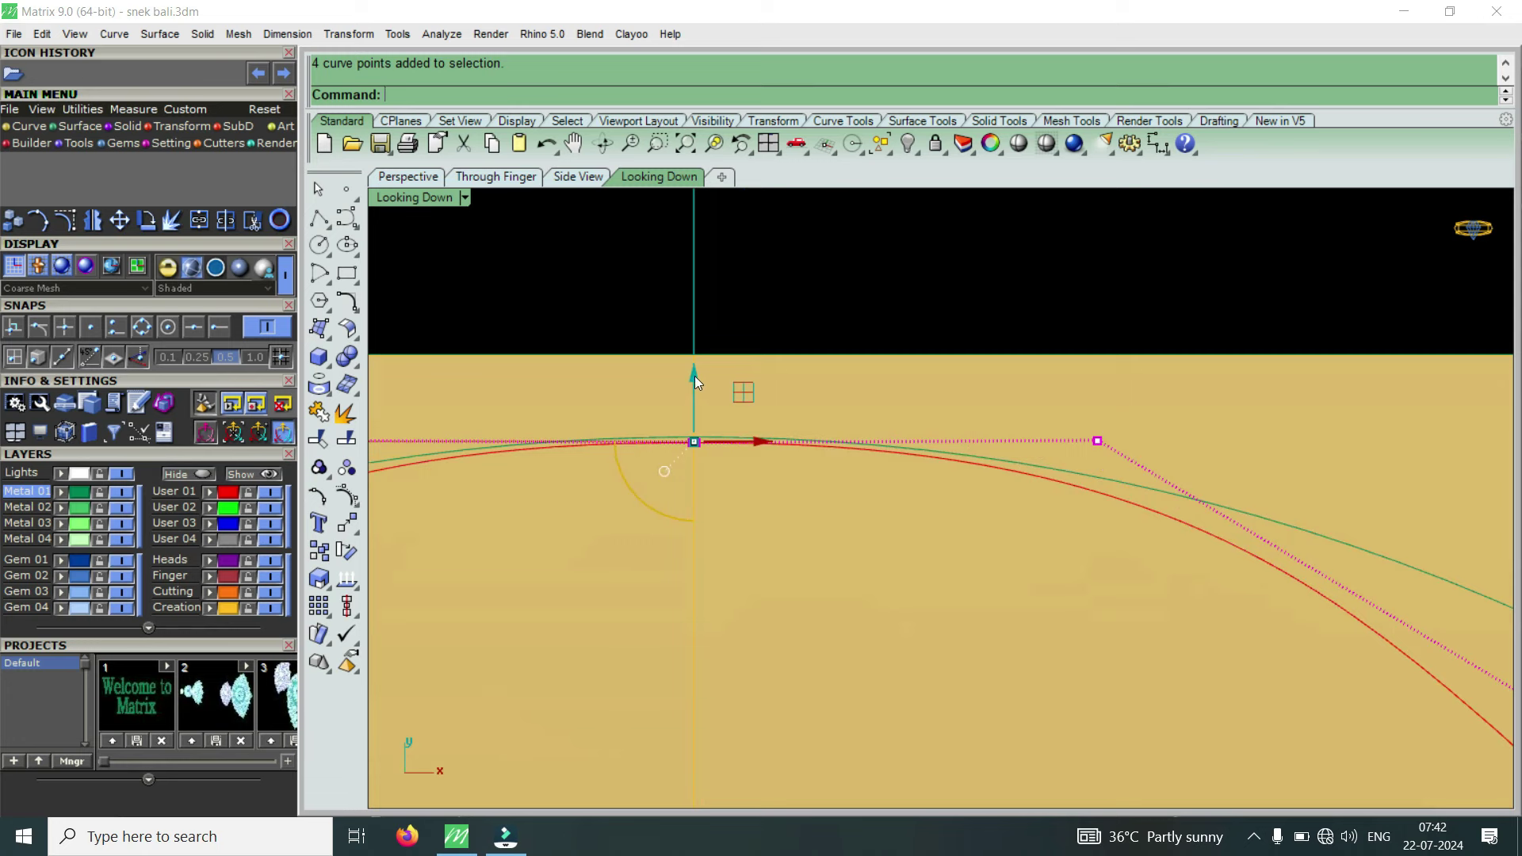
pyautogui.moveTo(694, 382); pyautogui.dragTo(707, 301)
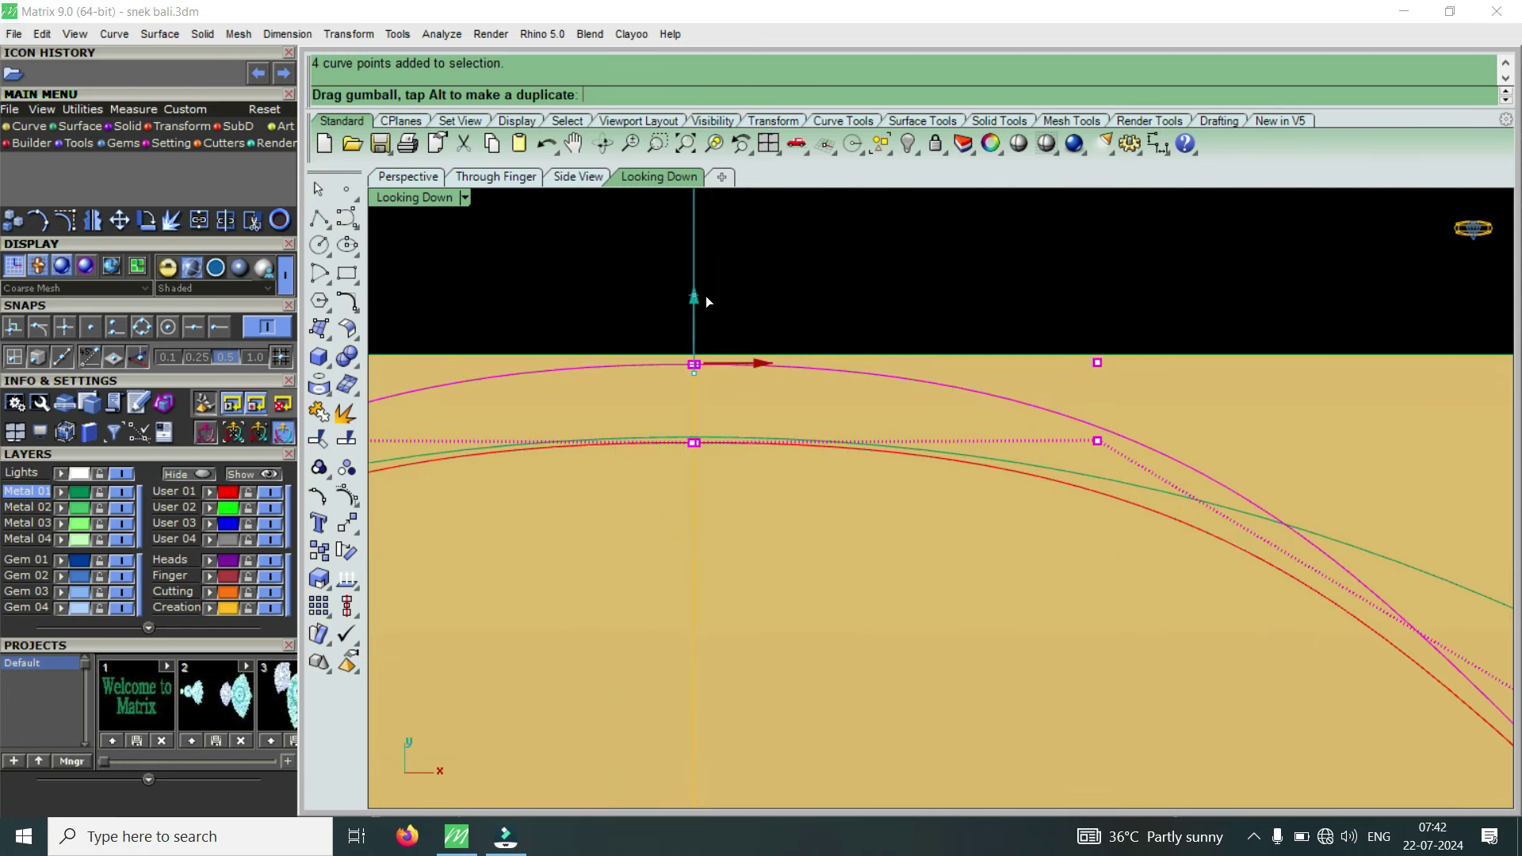
pyautogui.scroll(-3, 698, 373)
pyautogui.scroll(-3, 715, 344)
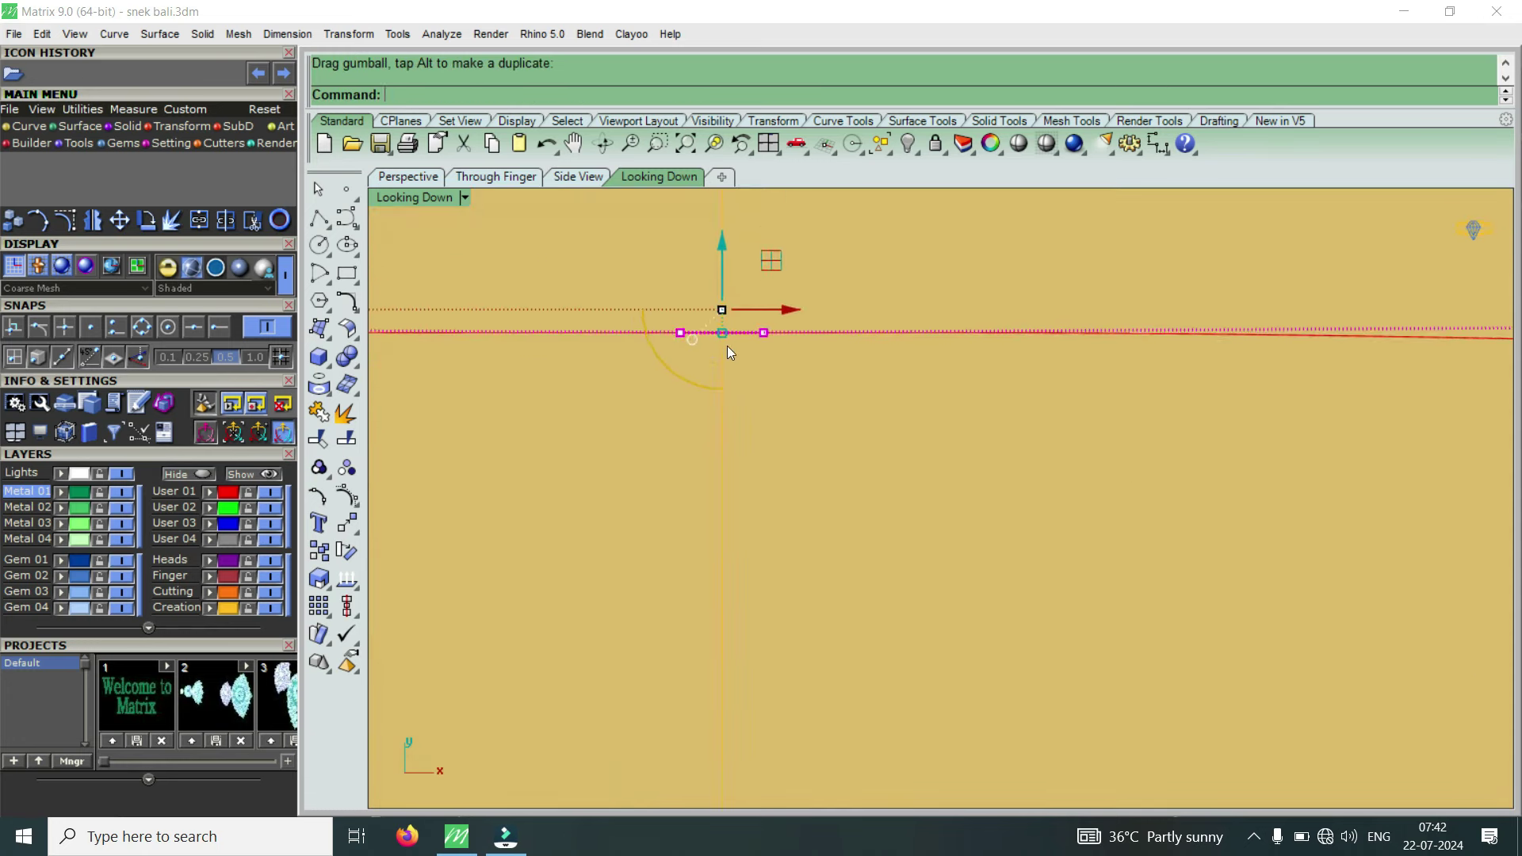
pyautogui.press('Escape')
pyautogui.press('Escape')
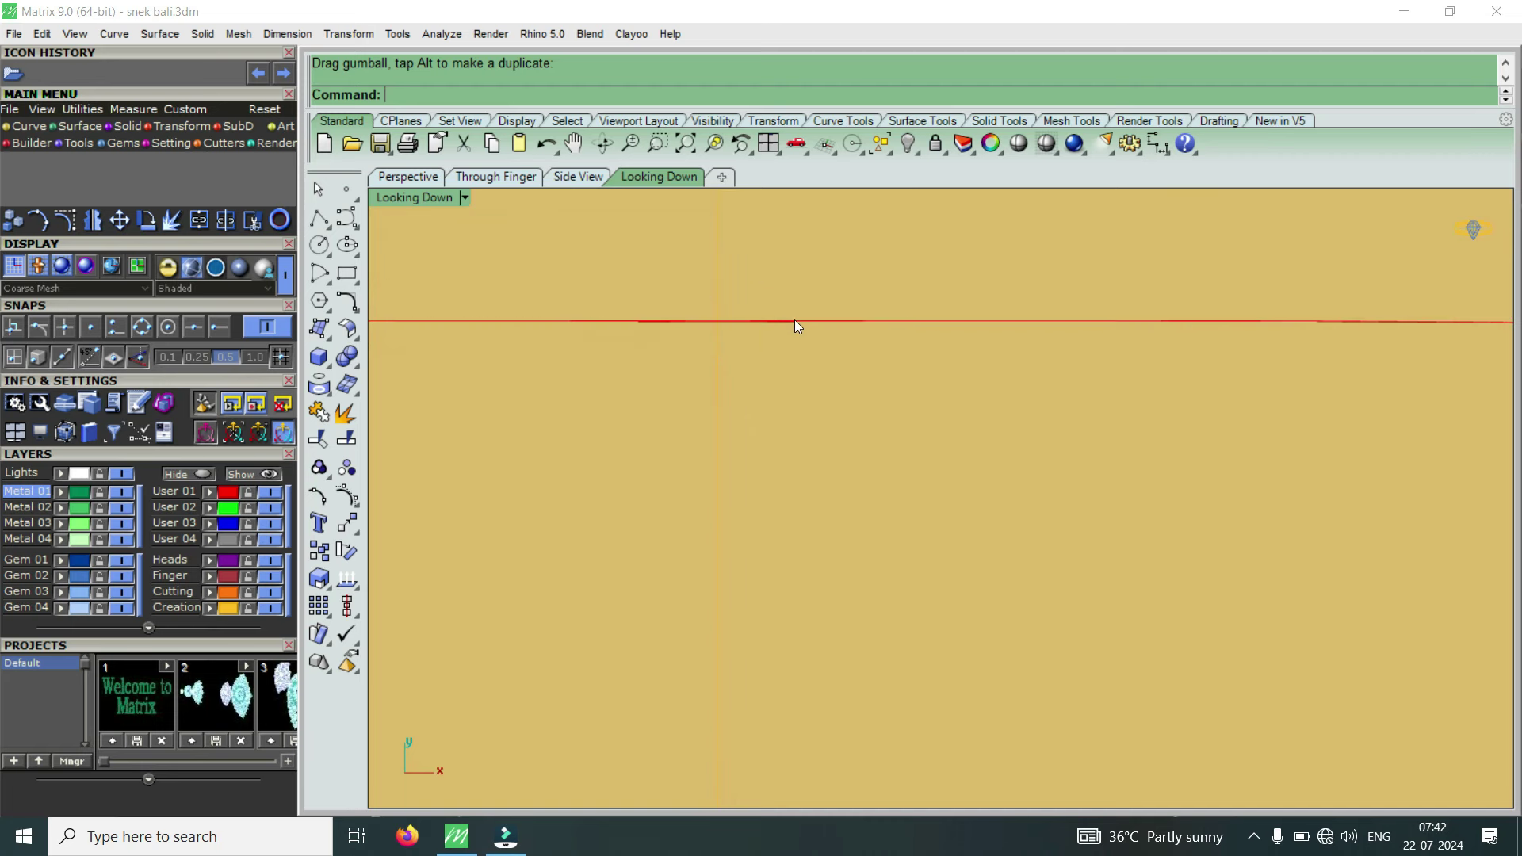
# Hide the Creation layer and draw a vertical line upward from the origin 0.
pyautogui.click(269, 608)
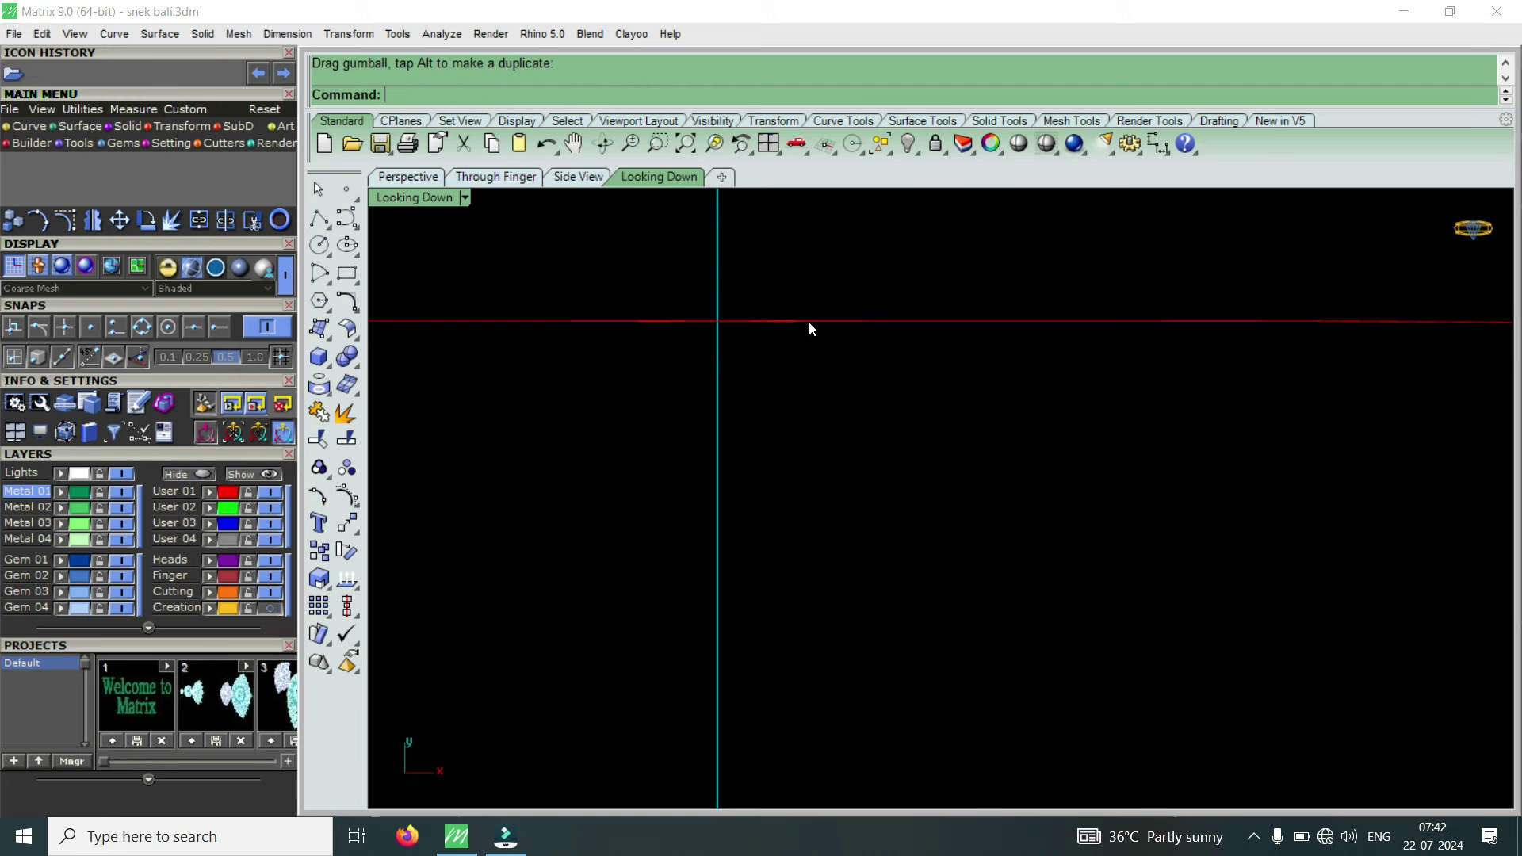
pyautogui.click(35, 129)
pyautogui.click(40, 173)
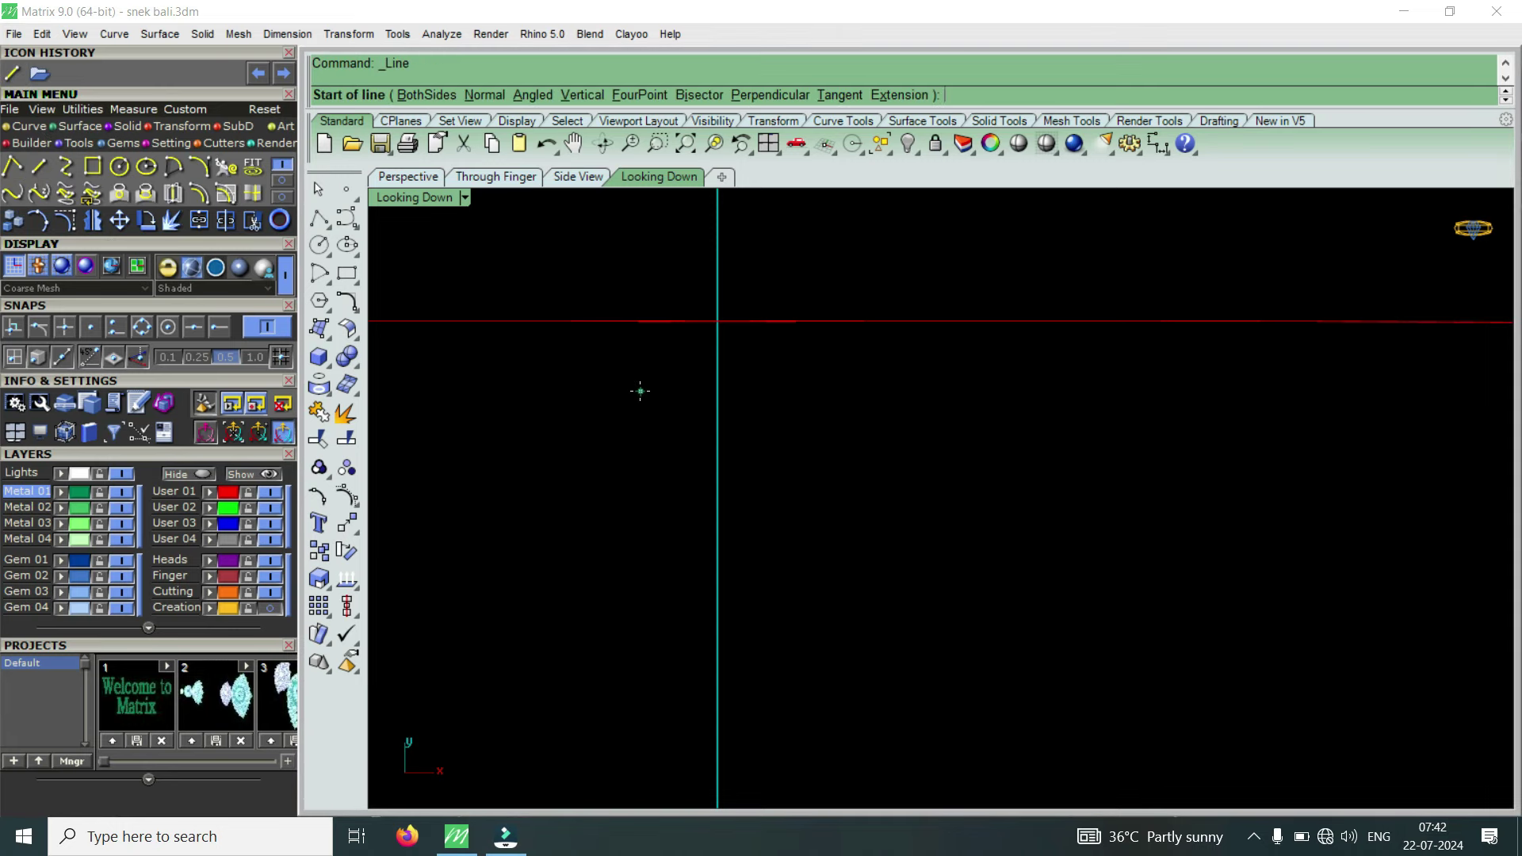
pyautogui.write('0')
pyautogui.press('Return')
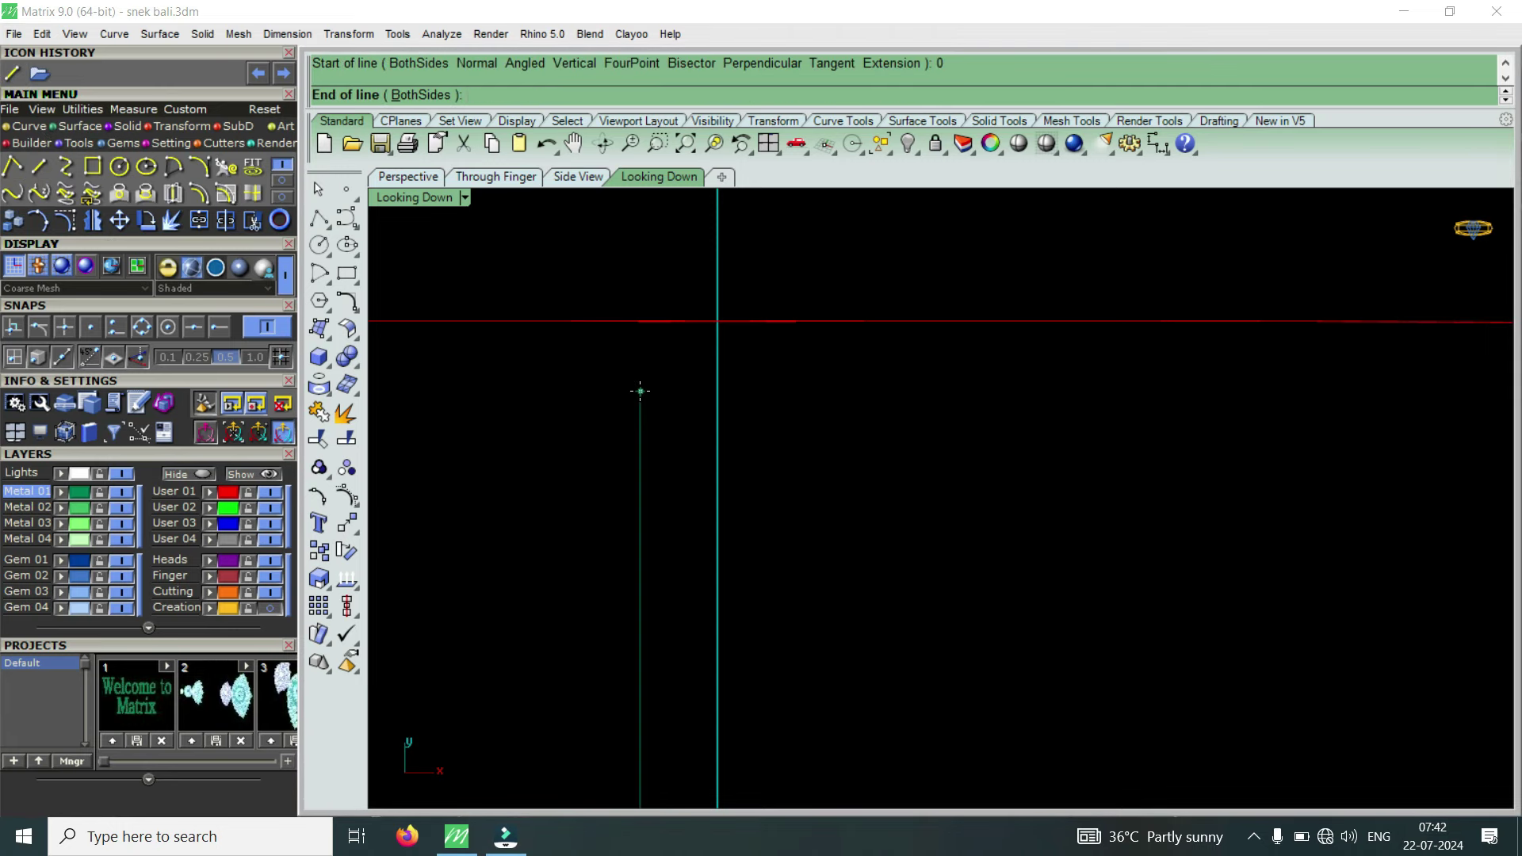
pyautogui.scroll(-2, 657, 391)
pyautogui.scroll(-2, 717, 311)
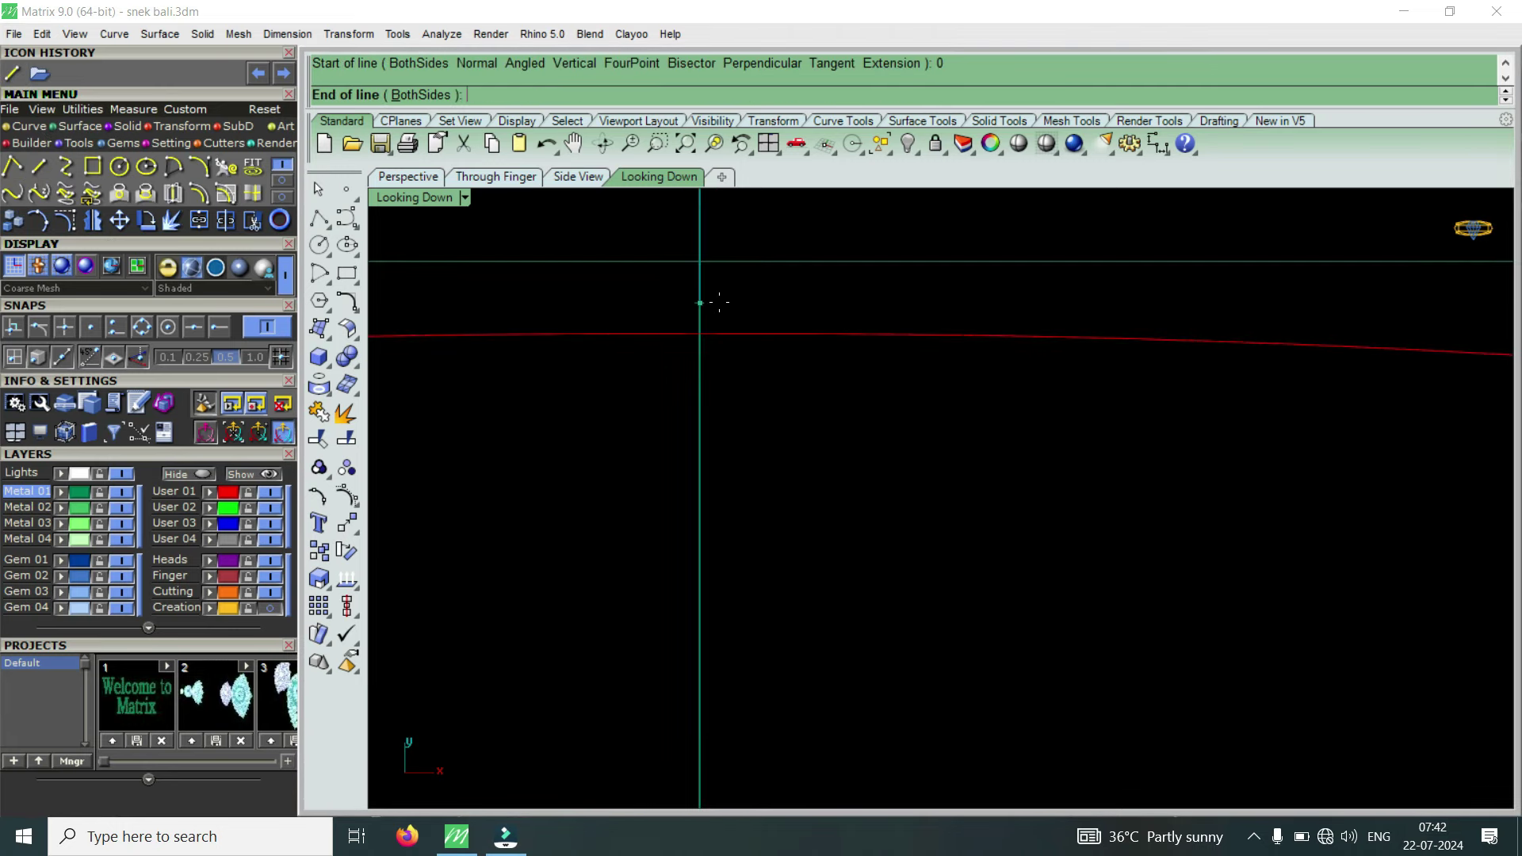
pyautogui.press('Escape')
pyautogui.click(699, 312)
# Trim the horizontal profile curve at the centre line and delete the piece left of it.
pyautogui.click(736, 333)
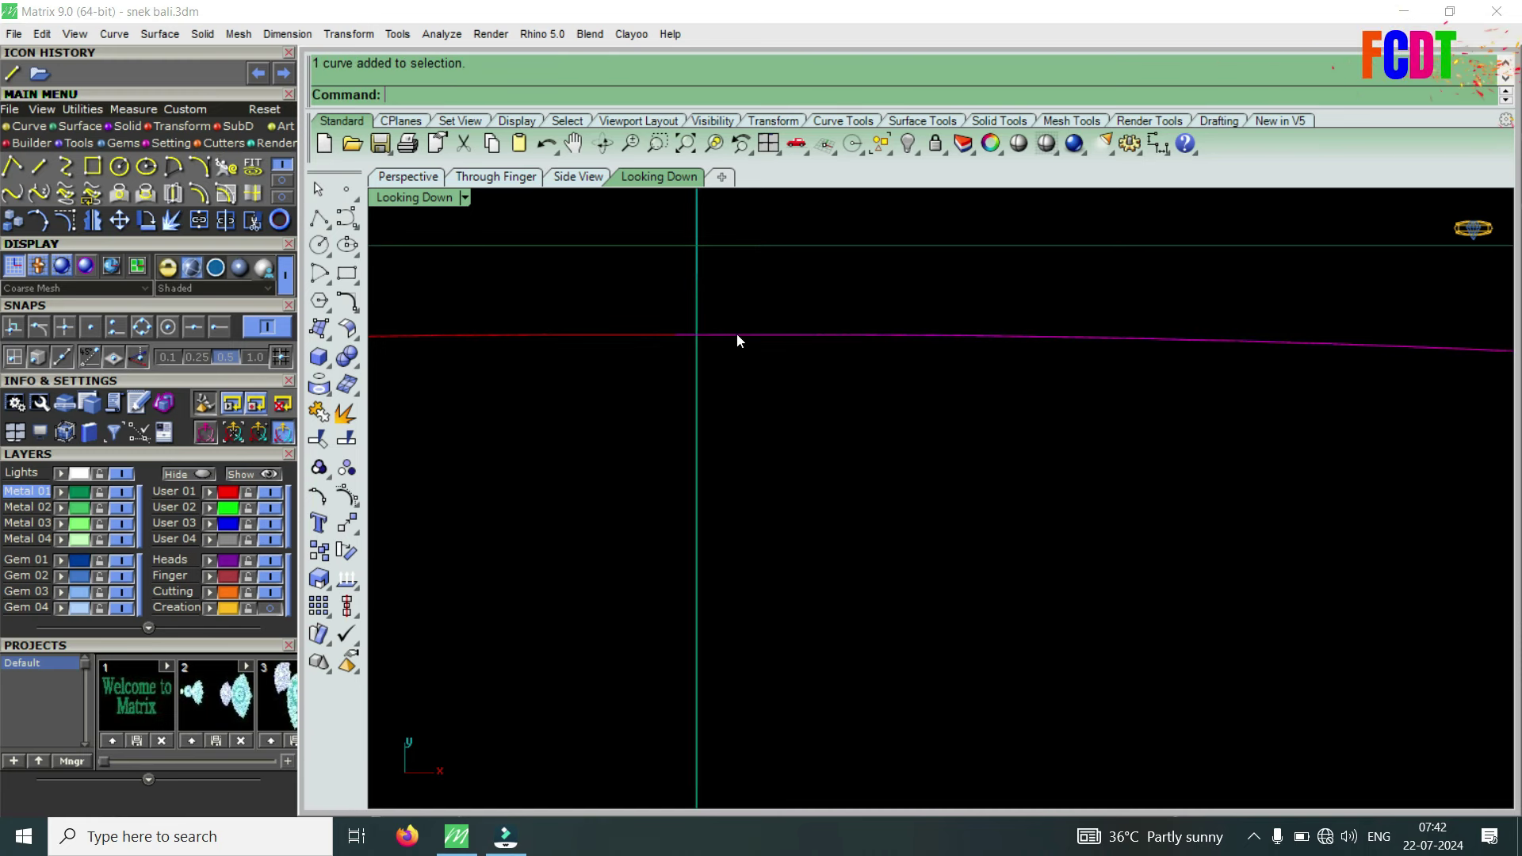
pyautogui.keyDown('shift'); pyautogui.click(701, 400); pyautogui.keyUp('shift')
pyautogui.click(252, 222)
pyautogui.click(665, 326)
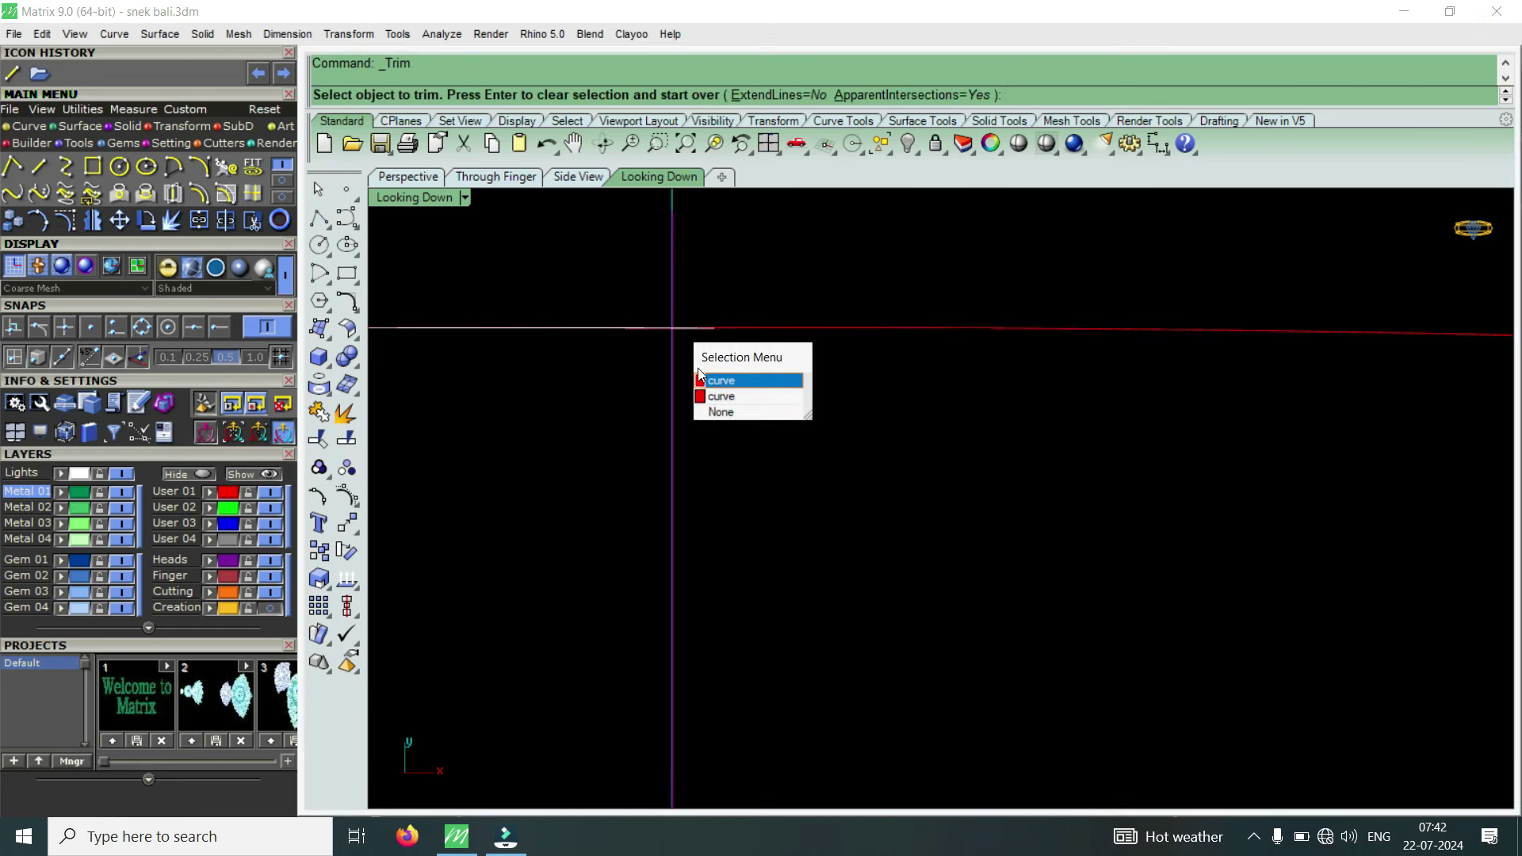
pyautogui.click(723, 398)
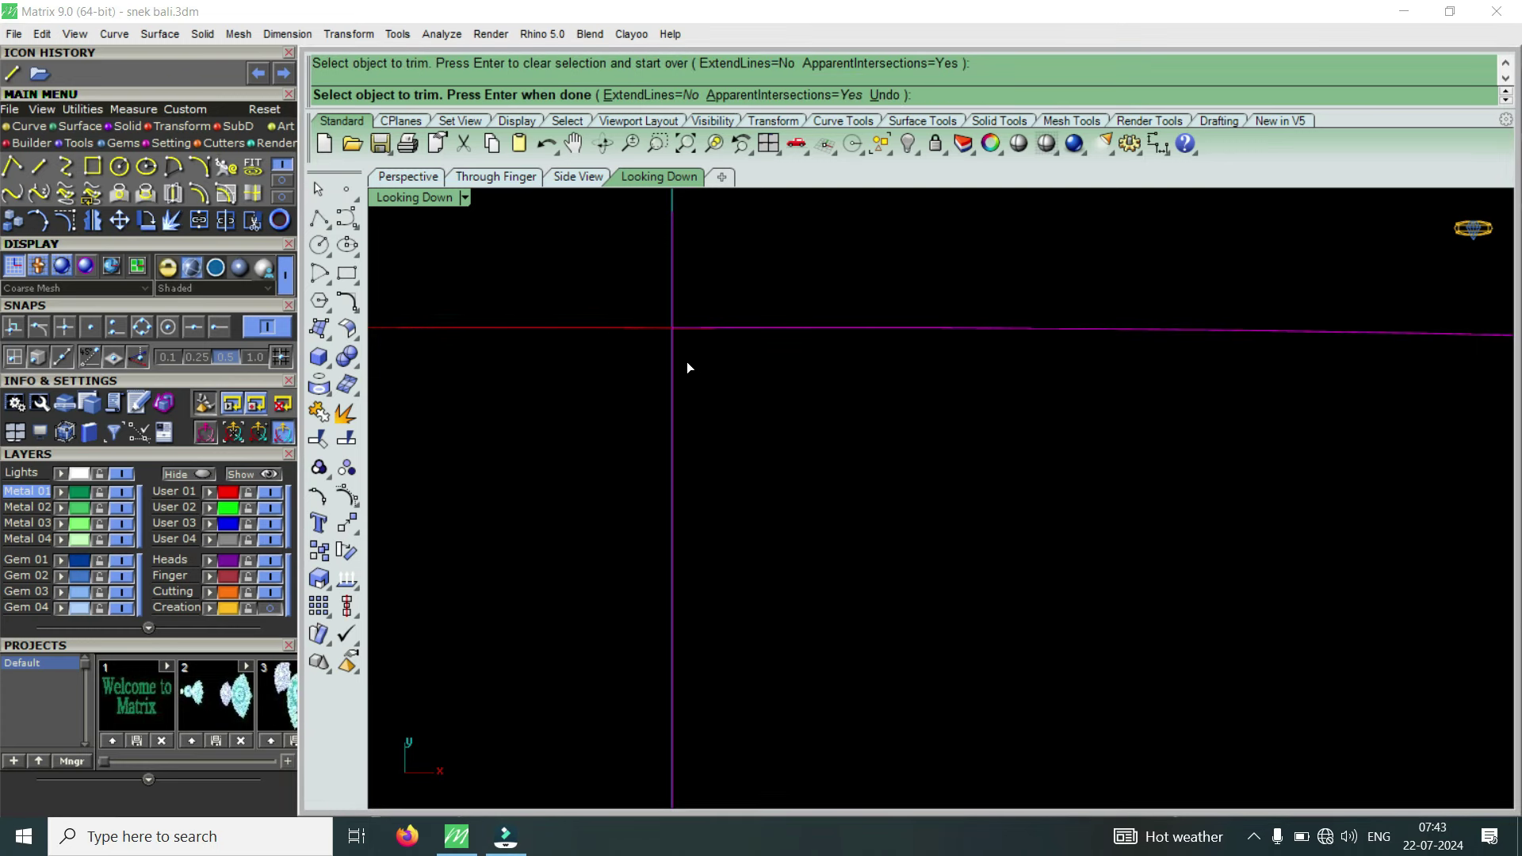
pyautogui.press('Return')
pyautogui.moveTo(646, 300); pyautogui.dragTo(637, 369)
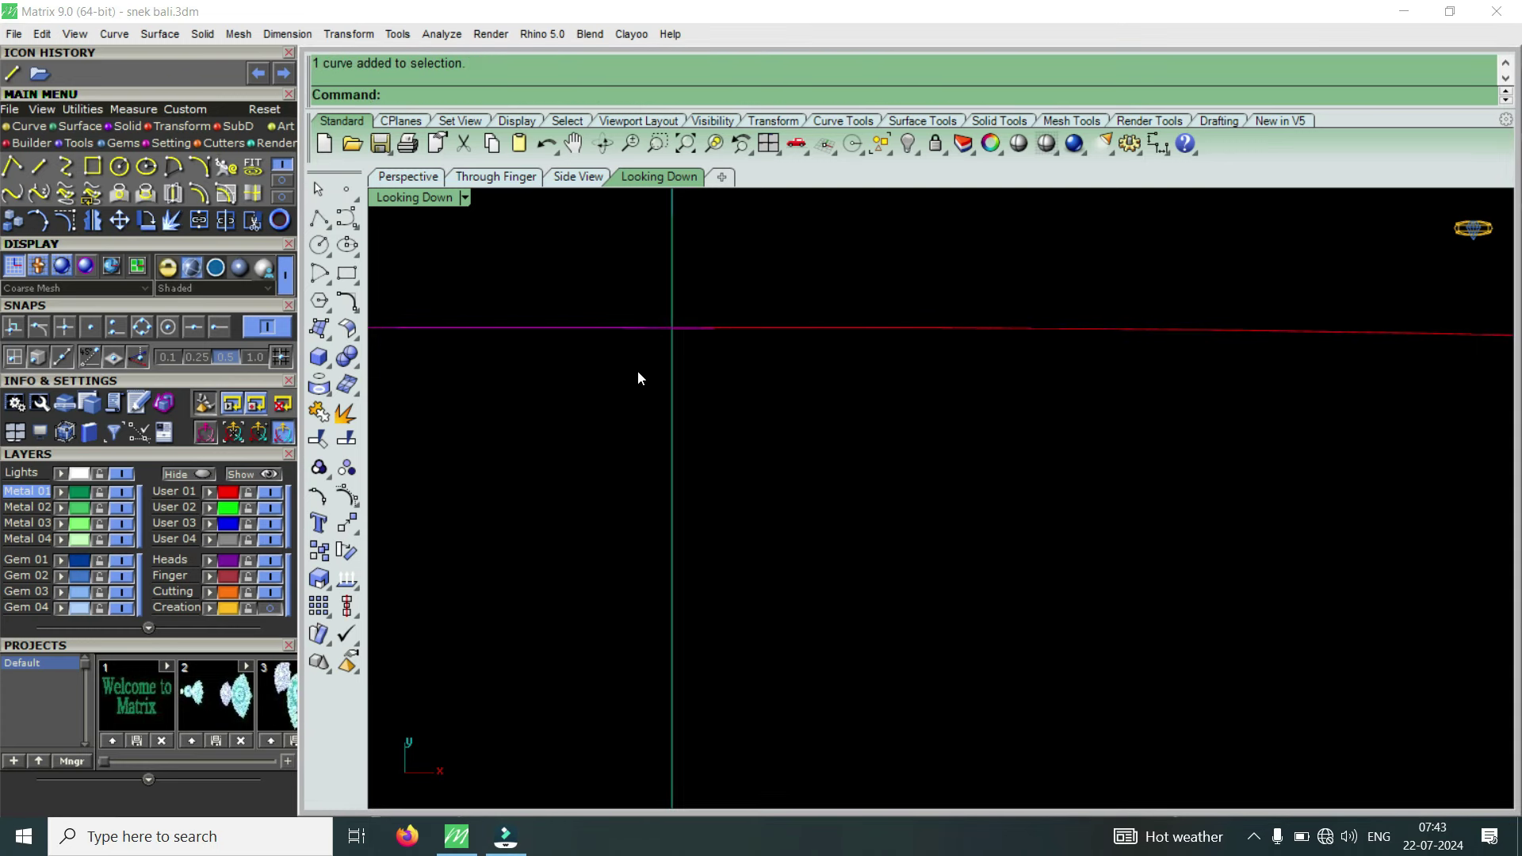
pyautogui.press('Delete')
pyautogui.moveTo(787, 282); pyautogui.dragTo(766, 344)
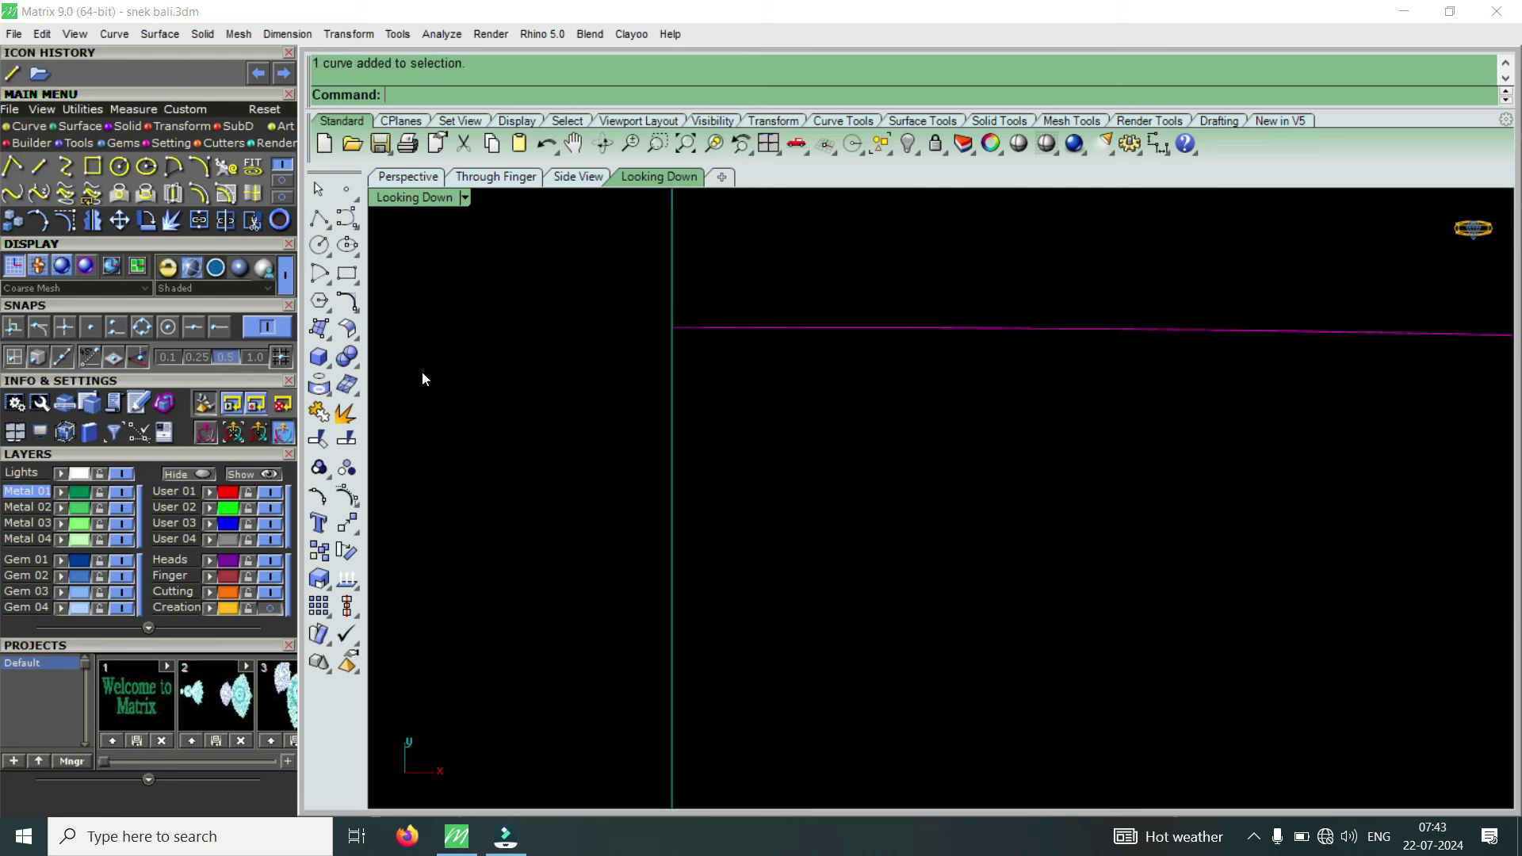
pyautogui.click(92, 219)
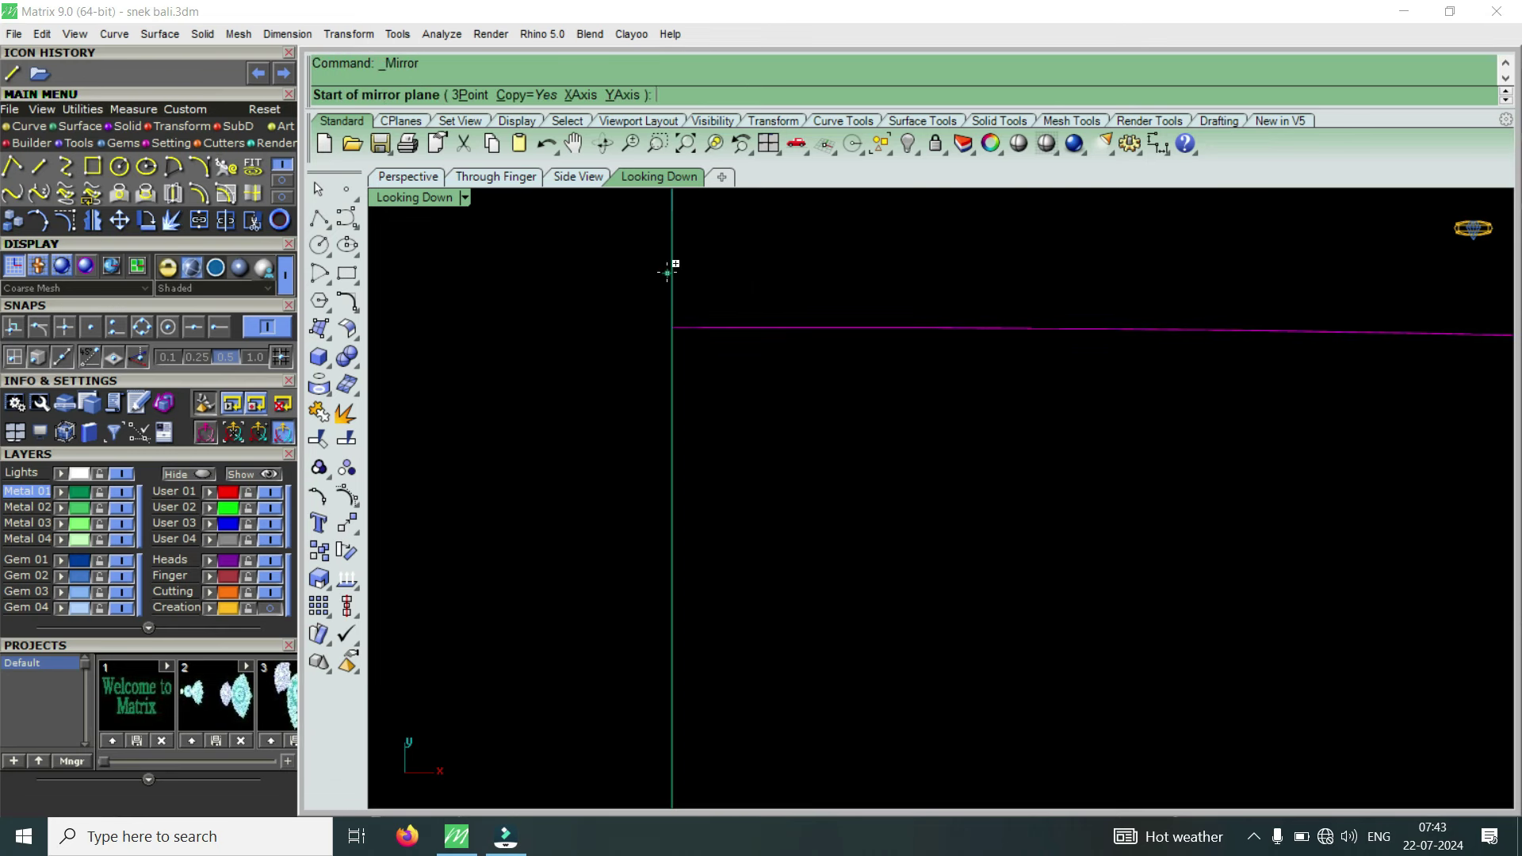
# Mirror the remaining profile curve across the vertical axis through origin 0.
pyautogui.write('0')
pyautogui.press('Return')
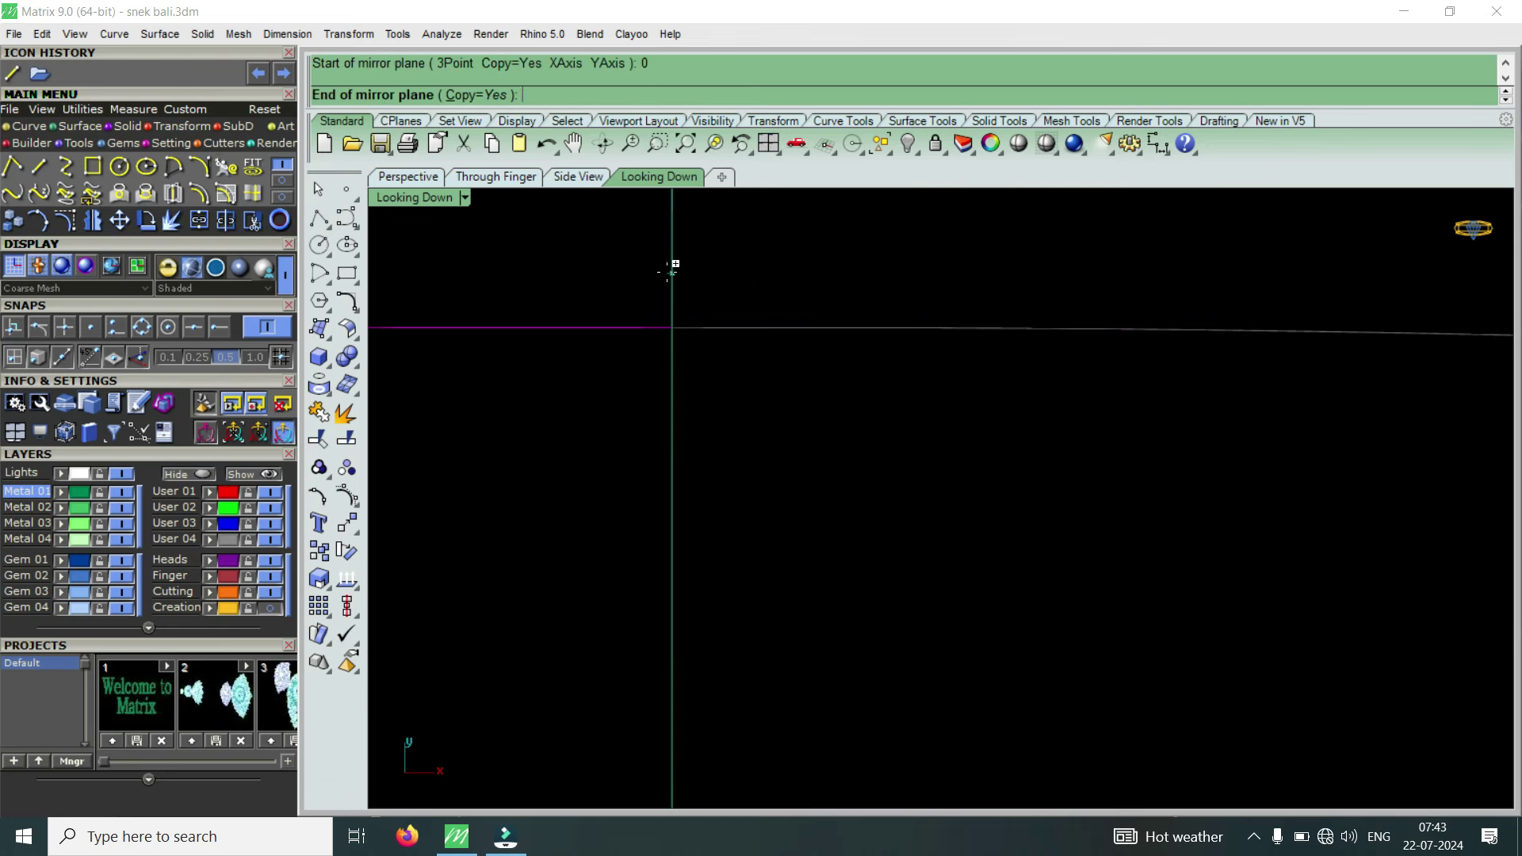
pyautogui.click(668, 272)
pyautogui.scroll(-3, 672, 372)
pyautogui.scroll(-3, 672, 375)
pyautogui.scroll(-3, 672, 376)
pyautogui.scroll(-2, 672, 376)
pyautogui.scroll(-2, 672, 376)
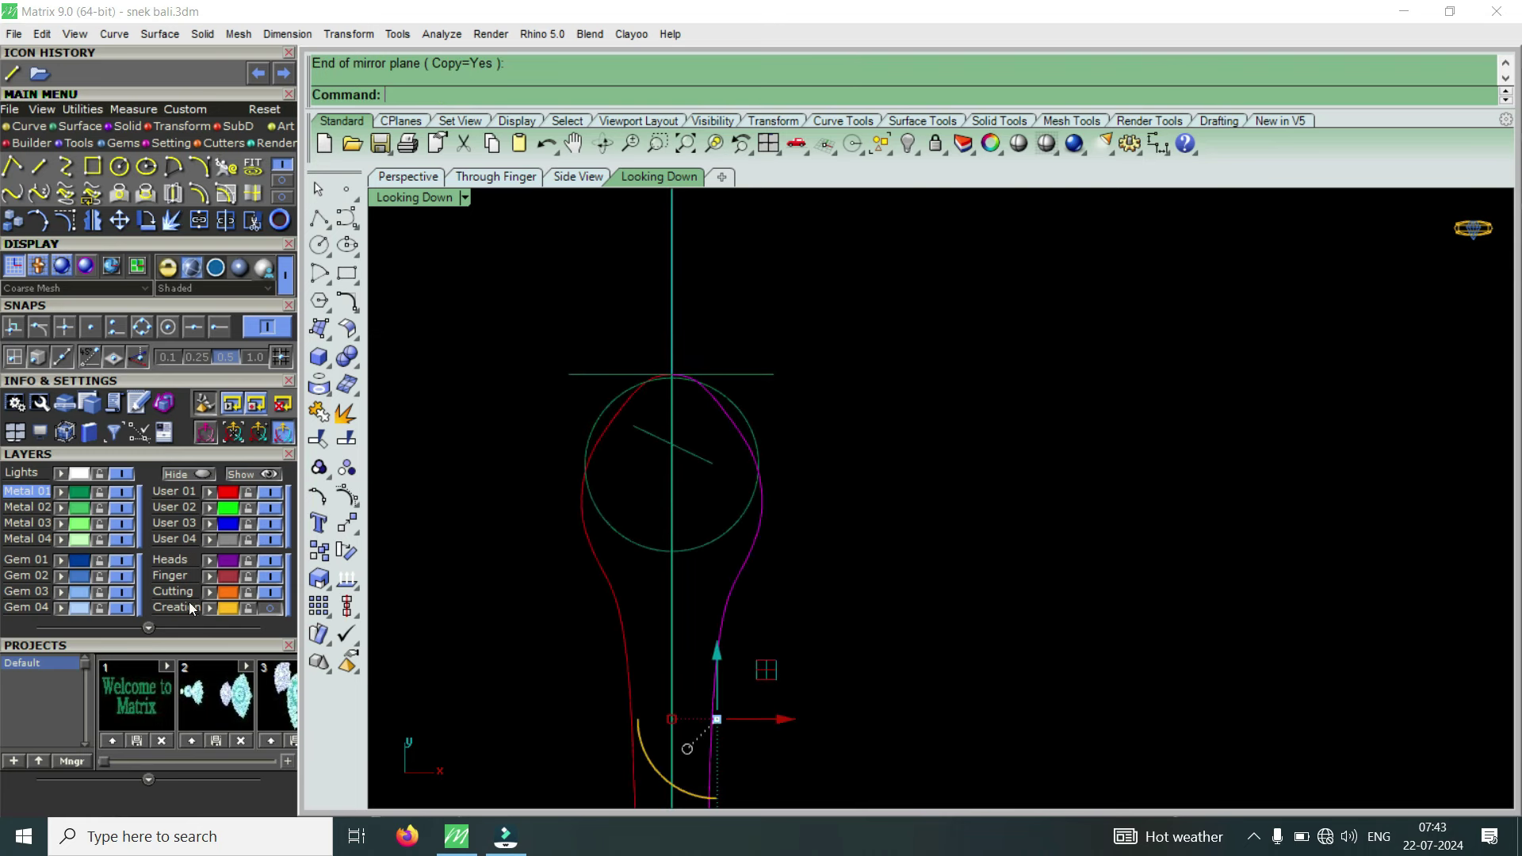
# Compare against the reference image and add the left curve to the selection.
pyautogui.scroll(-2, 700, 439)
pyautogui.scroll(3, 686, 504)
pyautogui.scroll(3, 687, 504)
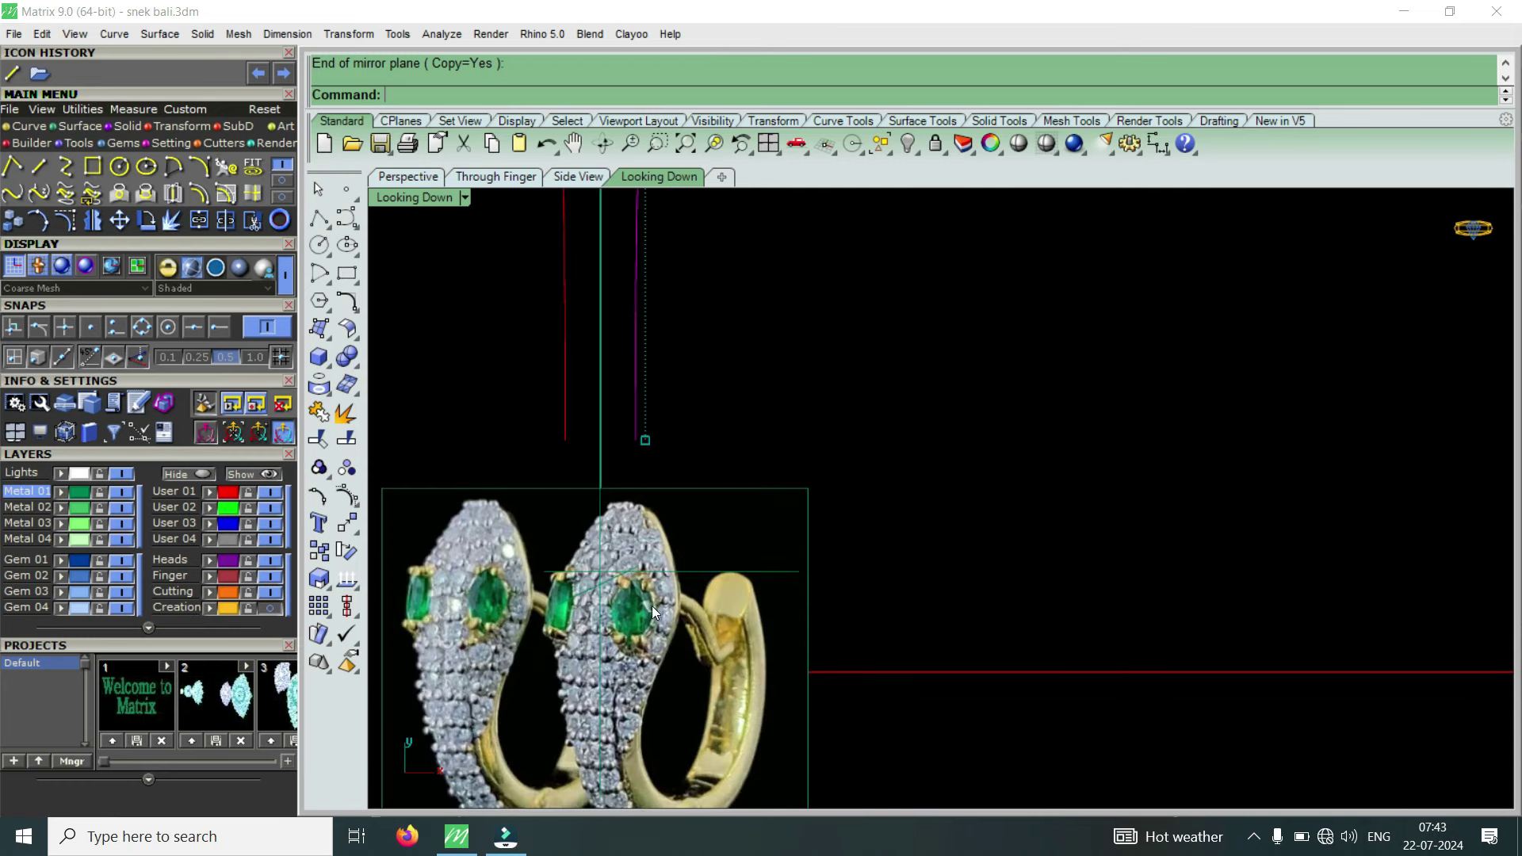
pyautogui.scroll(-5, 651, 606)
pyautogui.scroll(3, 660, 374)
pyautogui.scroll(2, 704, 396)
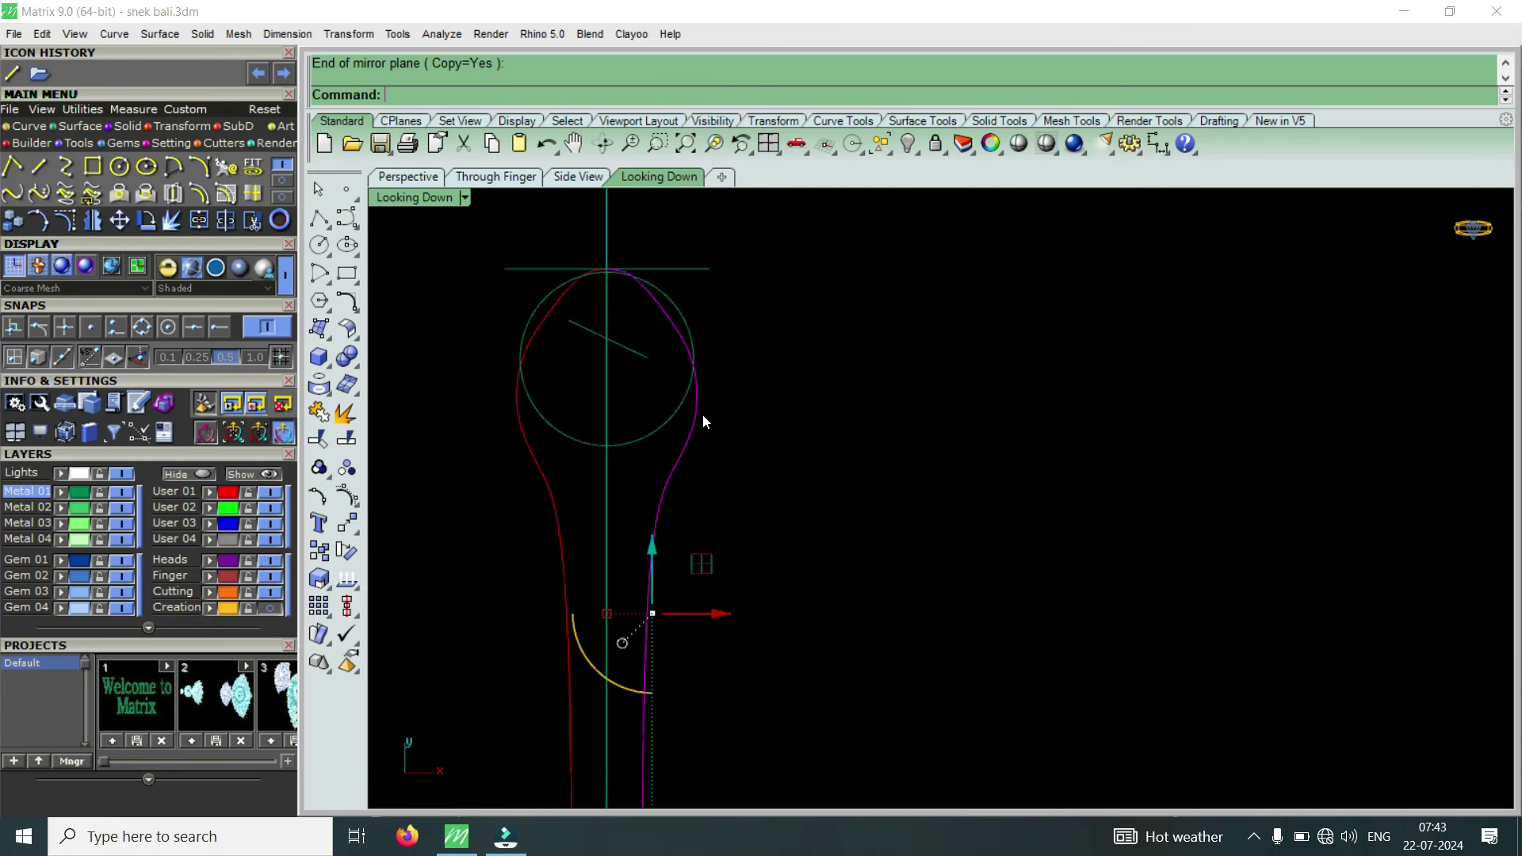
pyautogui.keyDown('shift'); pyautogui.click(520, 425); pyautogui.keyUp('shift')
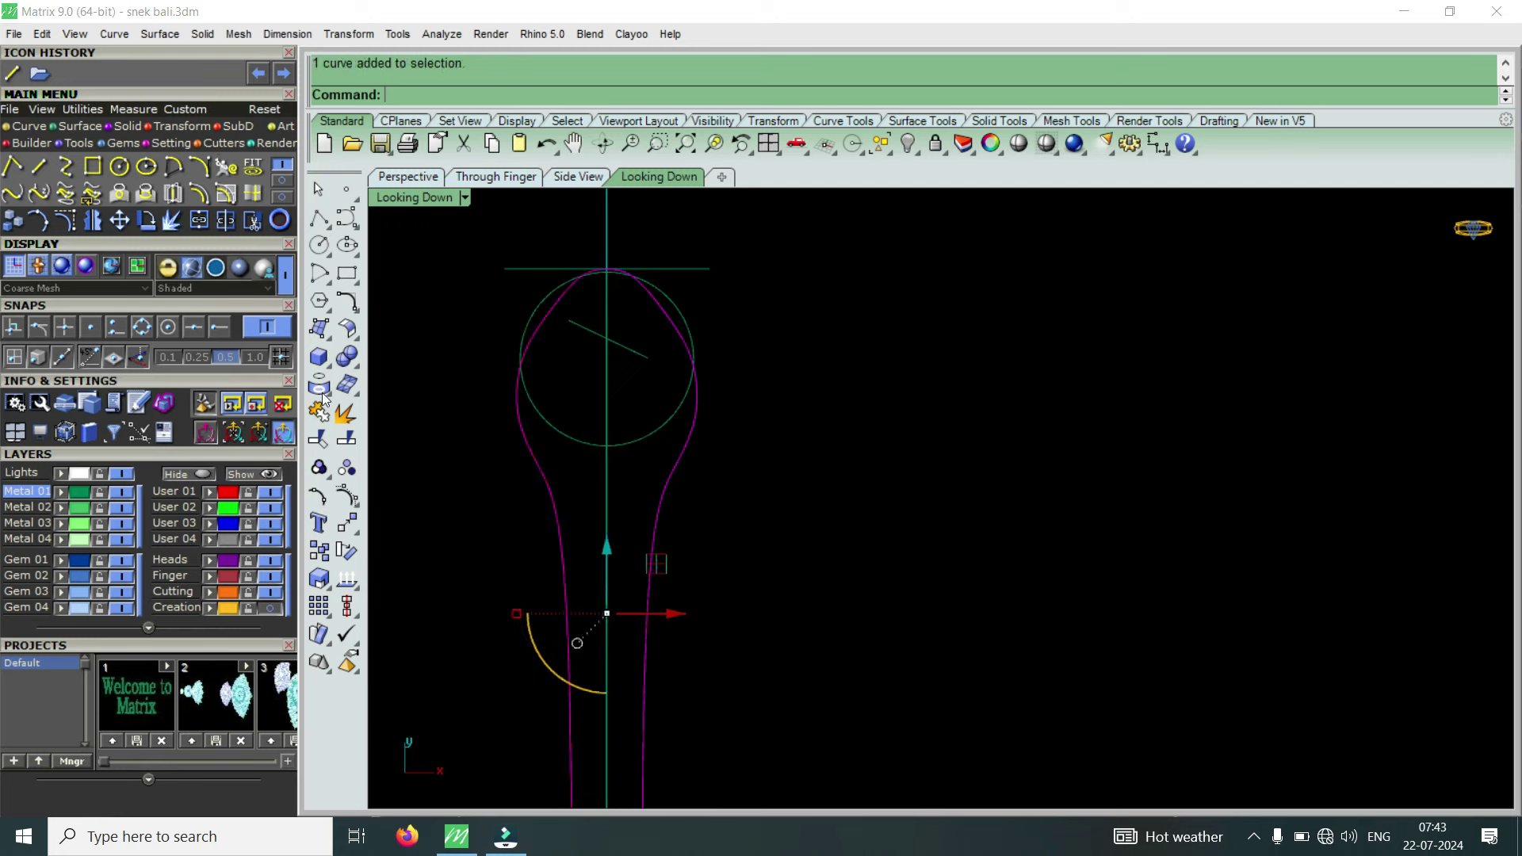
# Show the outline control points and Creation layer, then lower the four mid-head points.
pyautogui.click(65, 219)
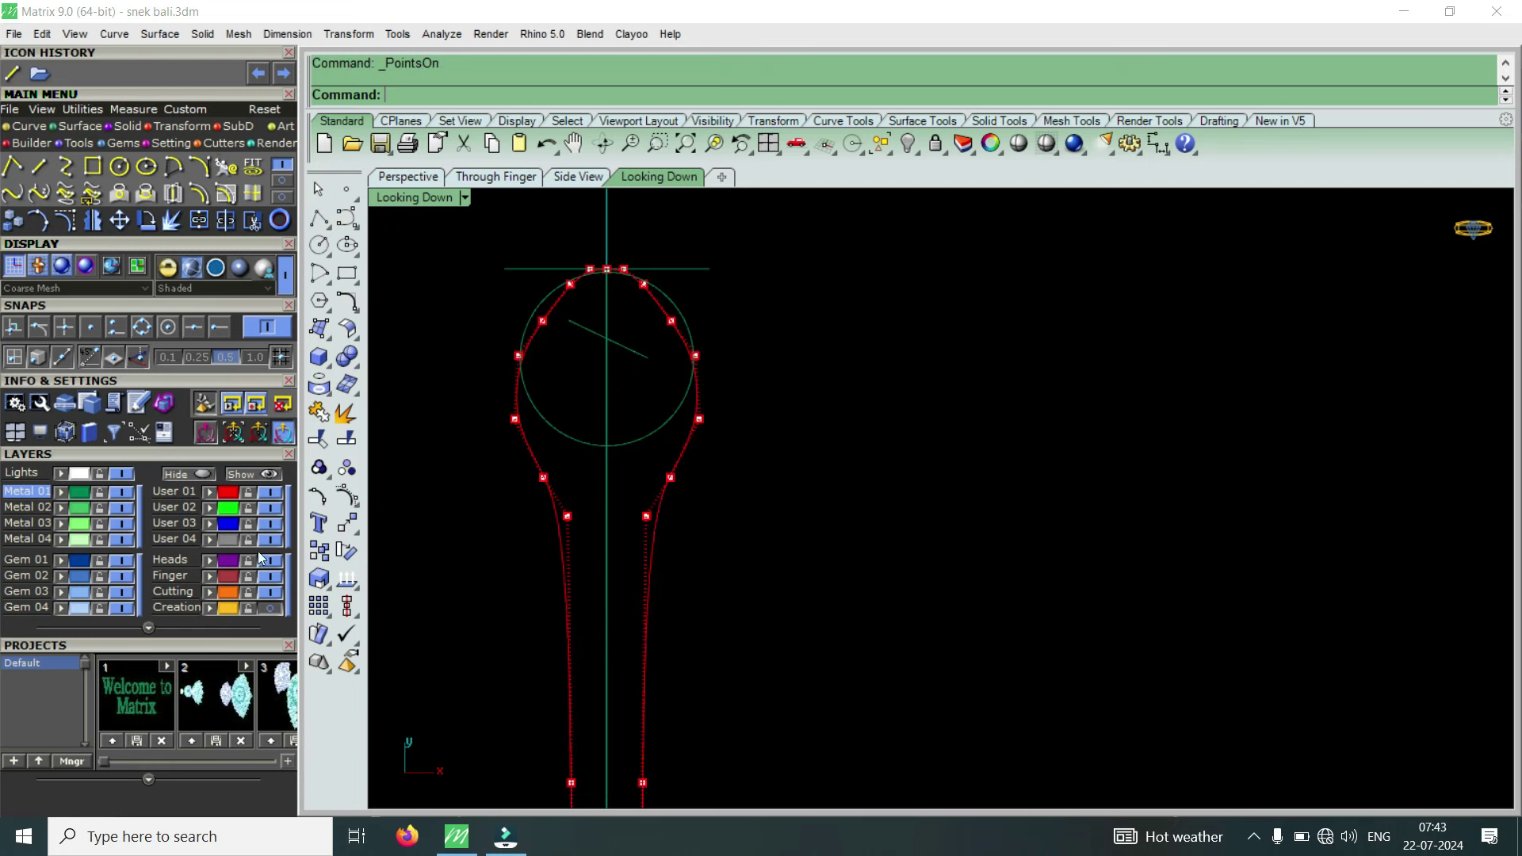
pyautogui.click(270, 607)
pyautogui.scroll(2, 590, 341)
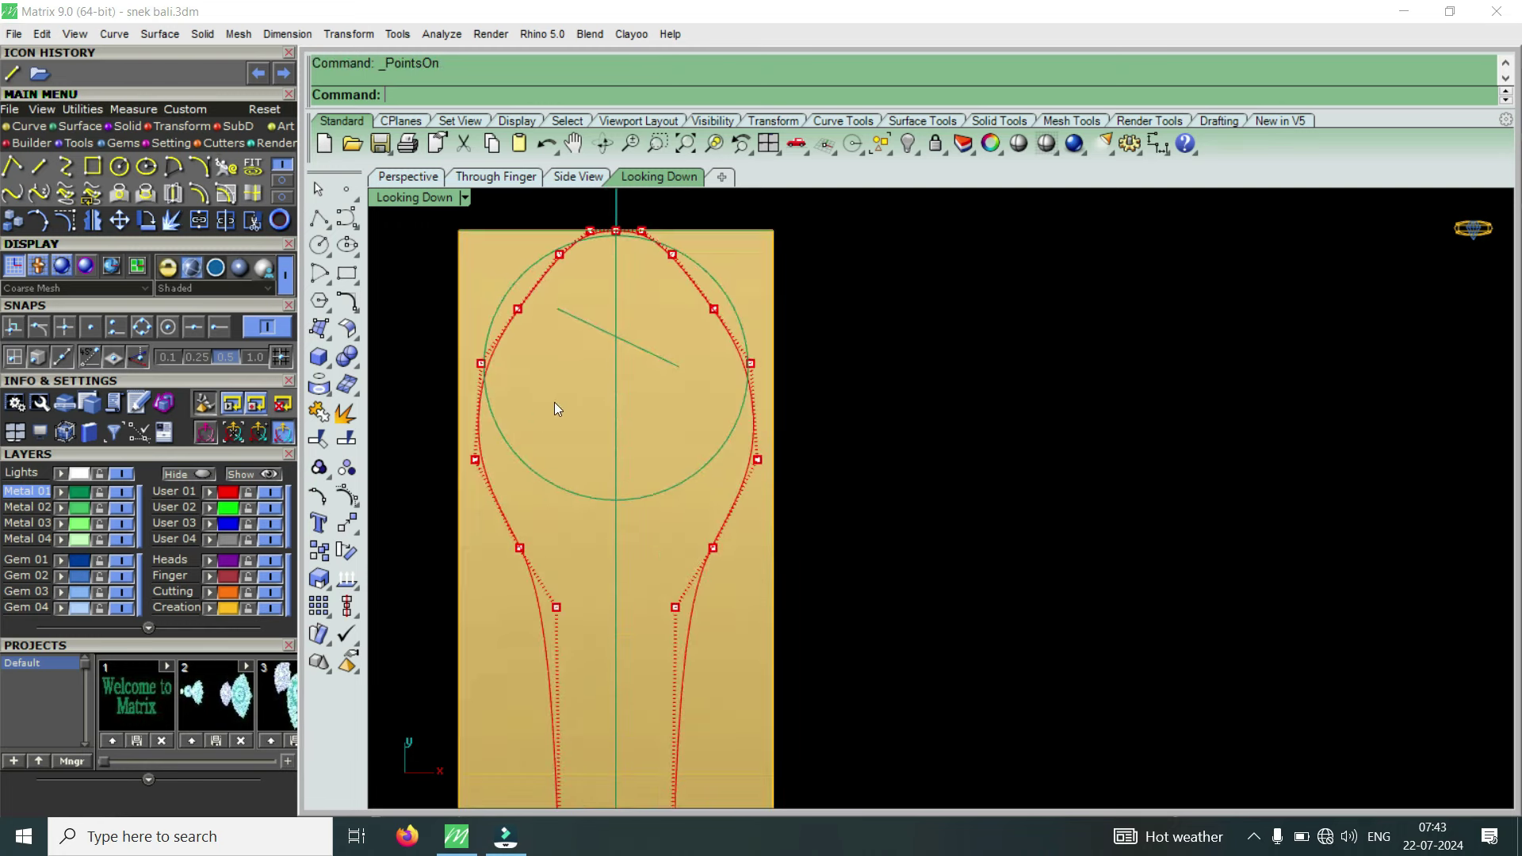
pyautogui.moveTo(402, 529); pyautogui.dragTo(807, 337)
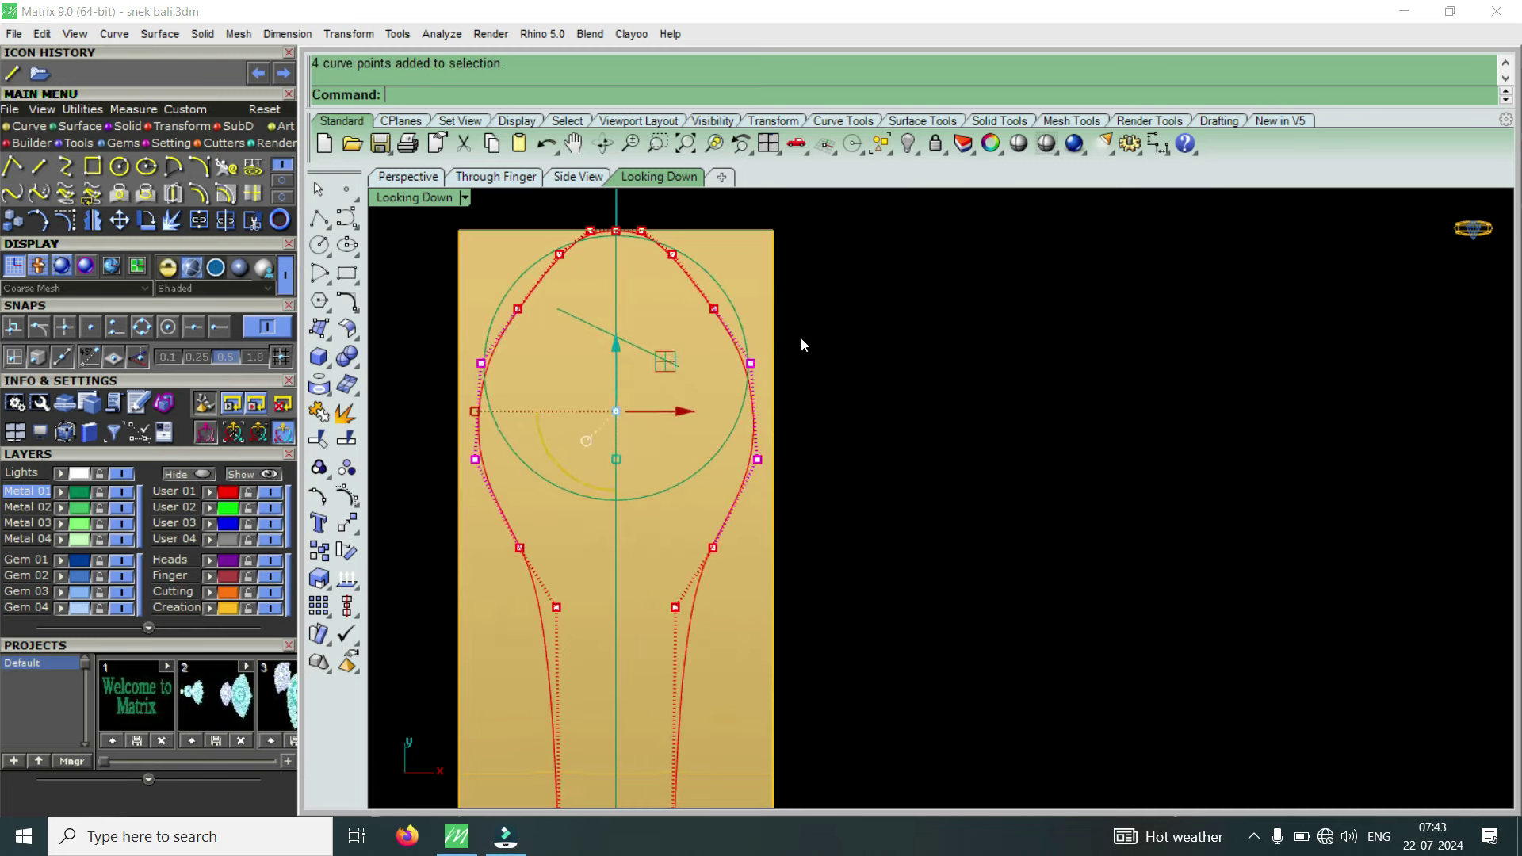
pyautogui.scroll(1, 621, 366)
pyautogui.moveTo(600, 360); pyautogui.dragTo(600, 402)
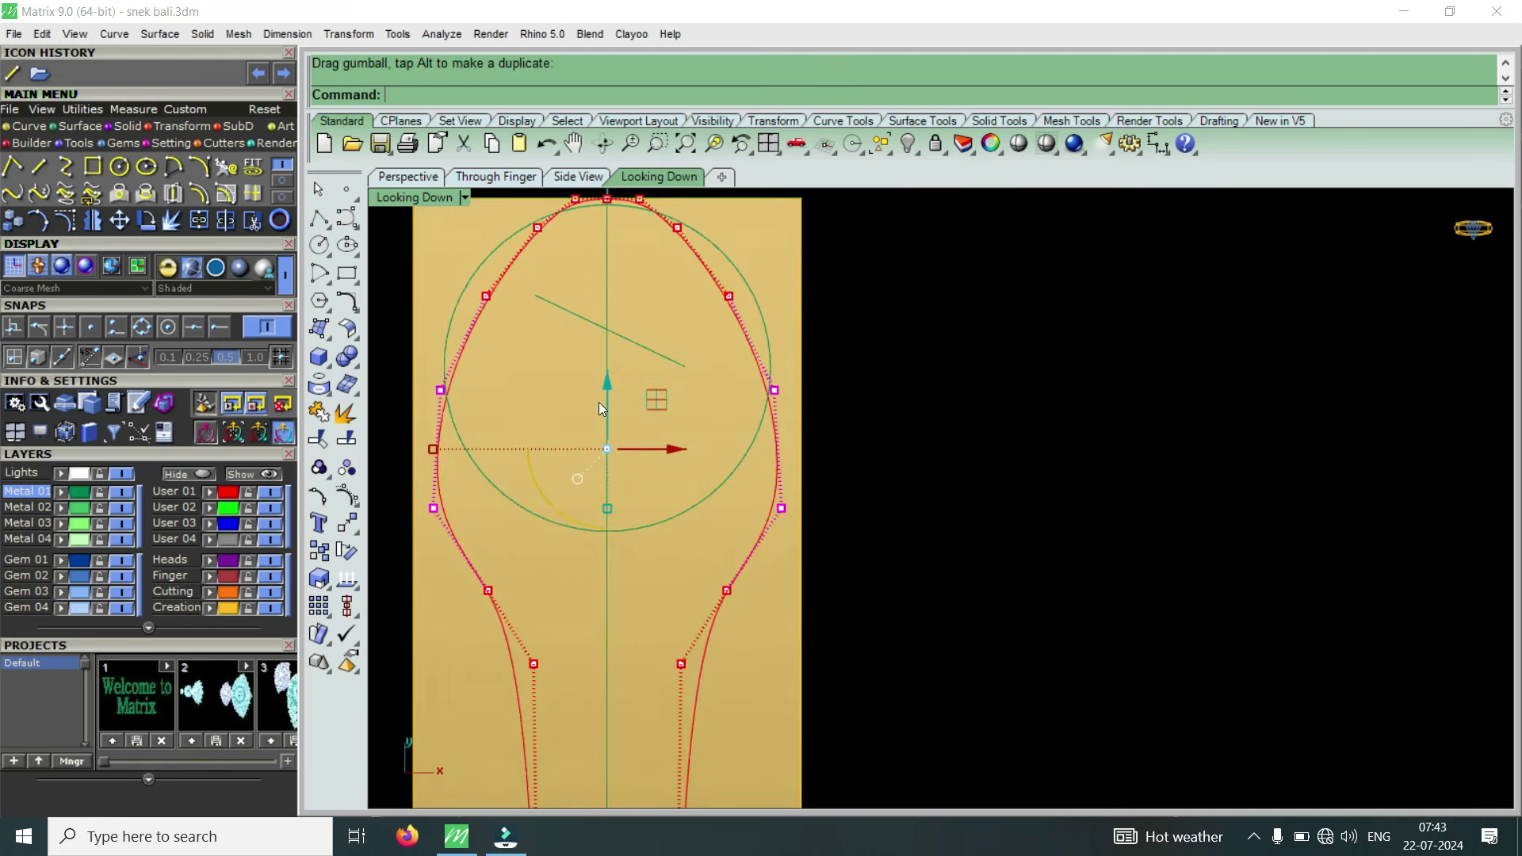
pyautogui.scroll(-1, 626, 441)
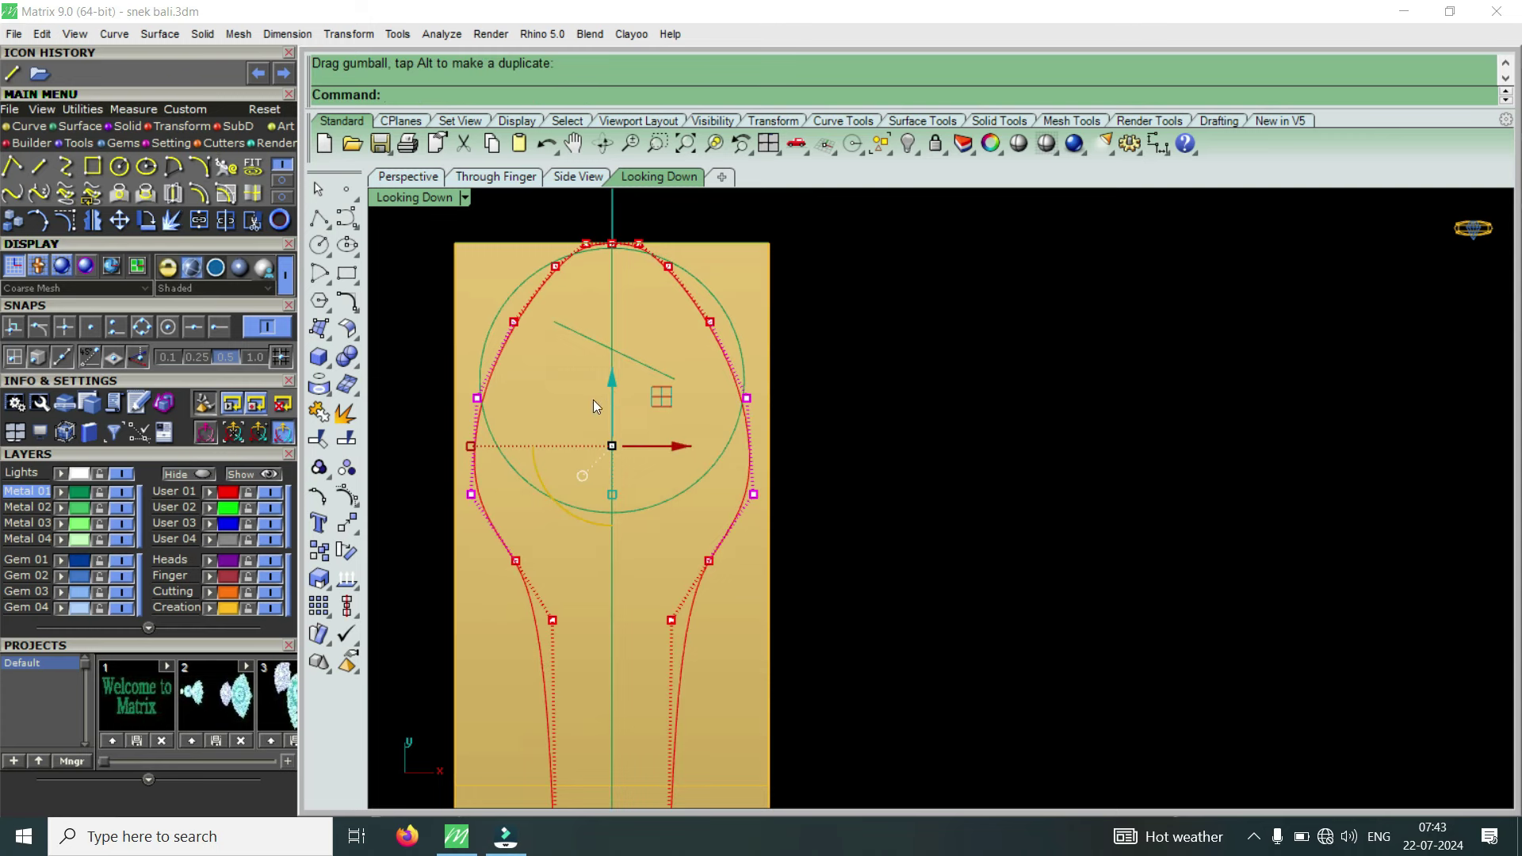
pyautogui.moveTo(609, 382); pyautogui.dragTo(607, 394)
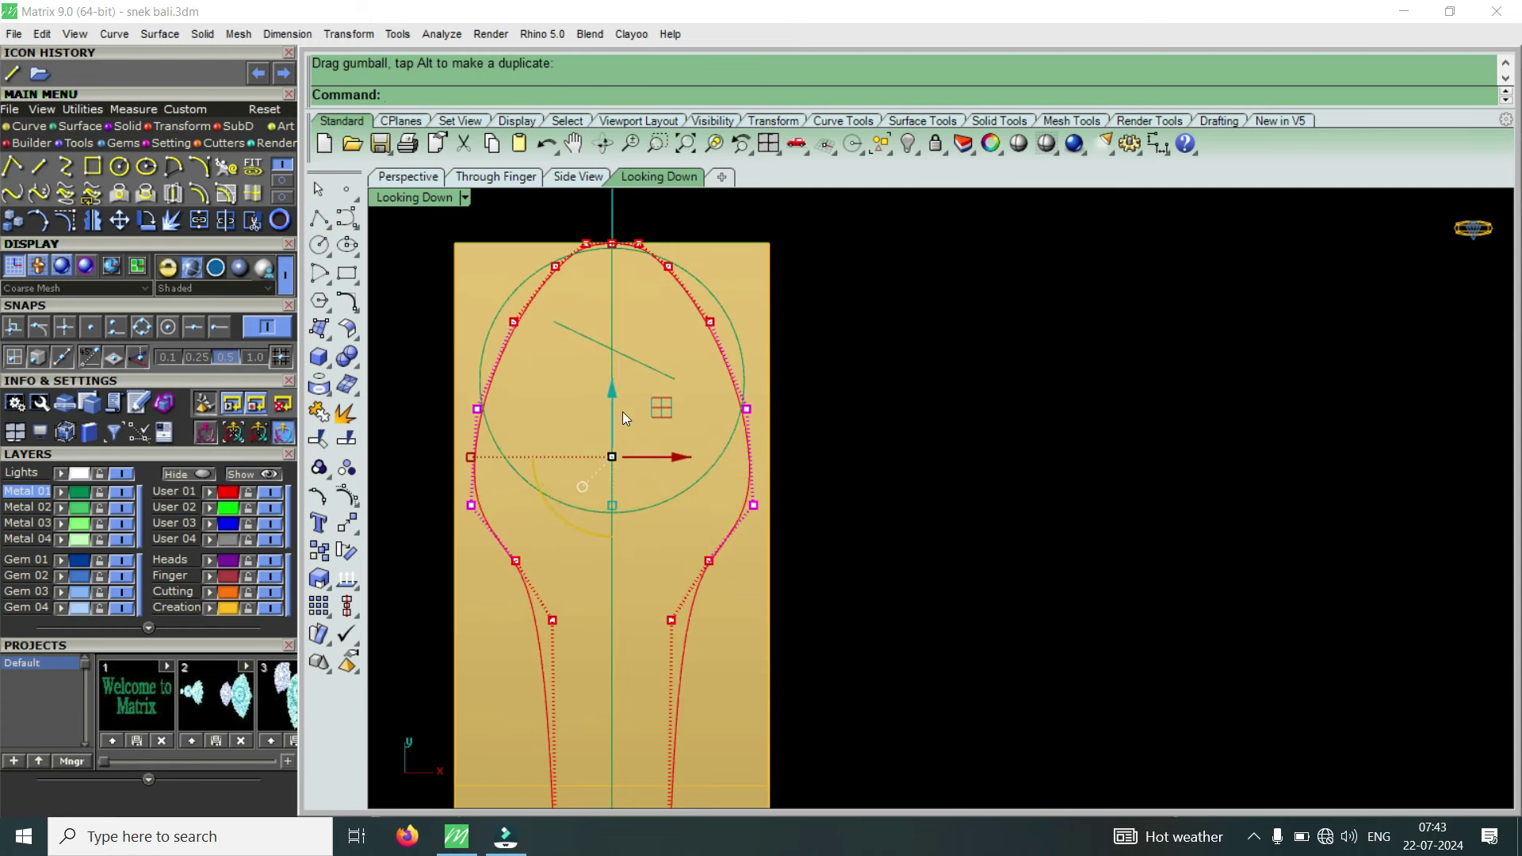
pyautogui.scroll(-3, 654, 392)
pyautogui.scroll(-2, 654, 392)
pyautogui.scroll(2, 672, 574)
pyautogui.scroll(3, 672, 574)
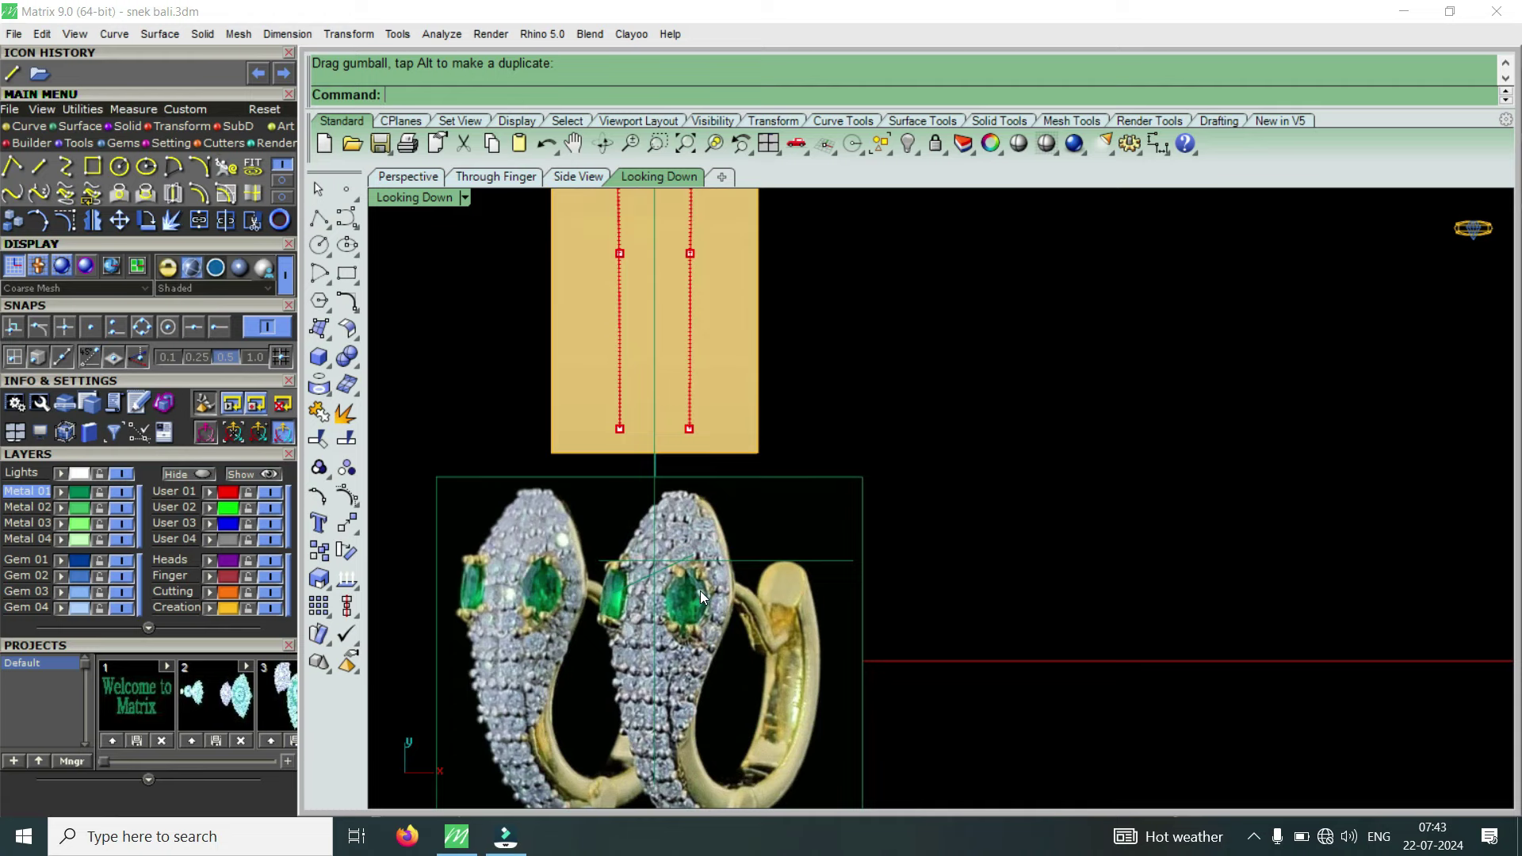
pyautogui.scroll(-3, 701, 591)
pyautogui.scroll(4, 717, 567)
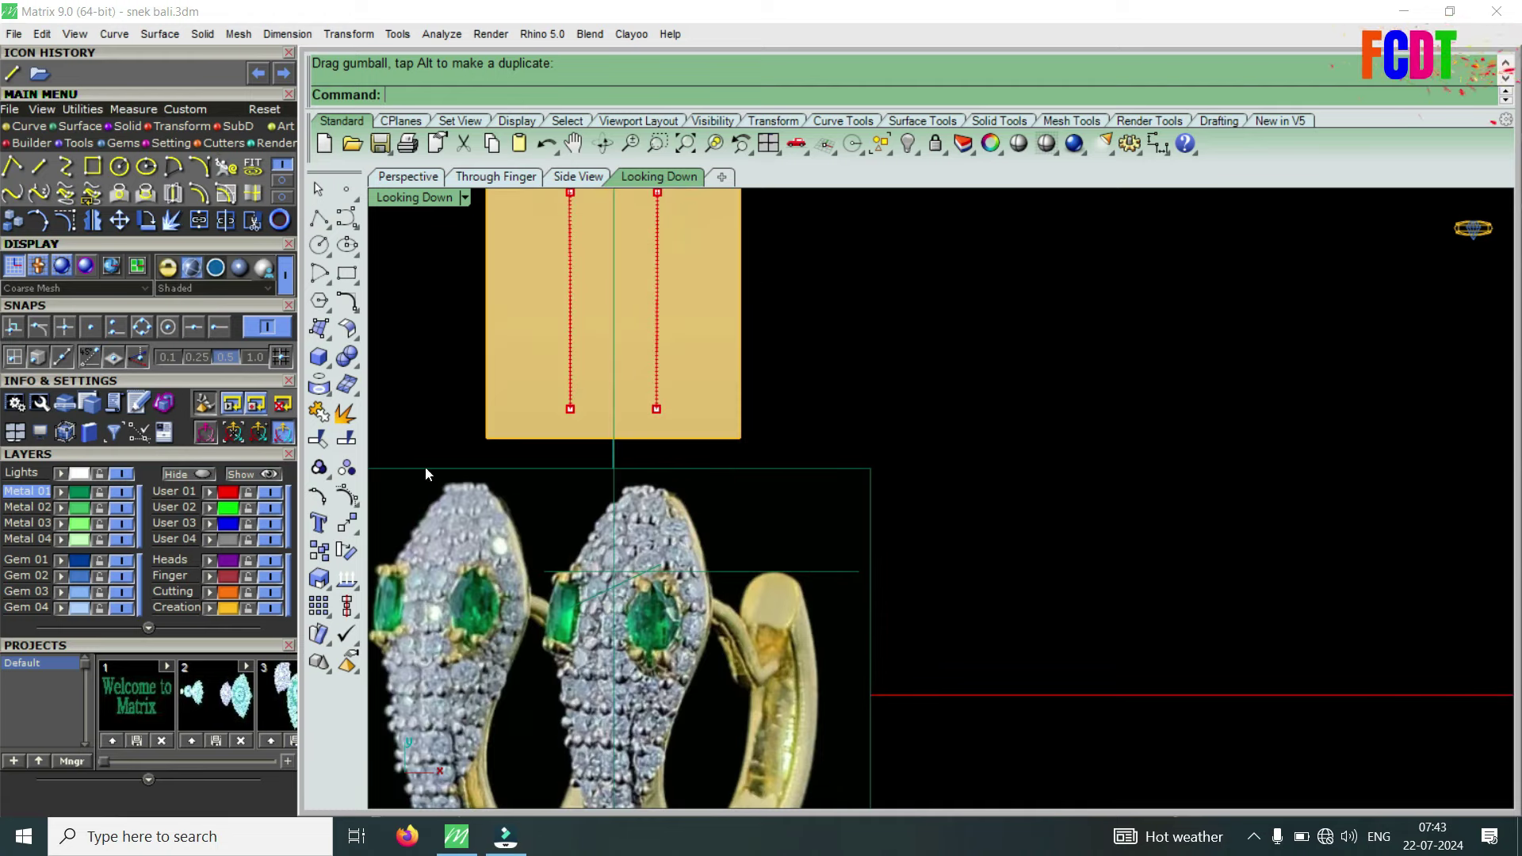
# Measure two distances on the head outline: 3.623 mm and 4.671 mm.
pyautogui.click(440, 32)
pyautogui.click(497, 261)
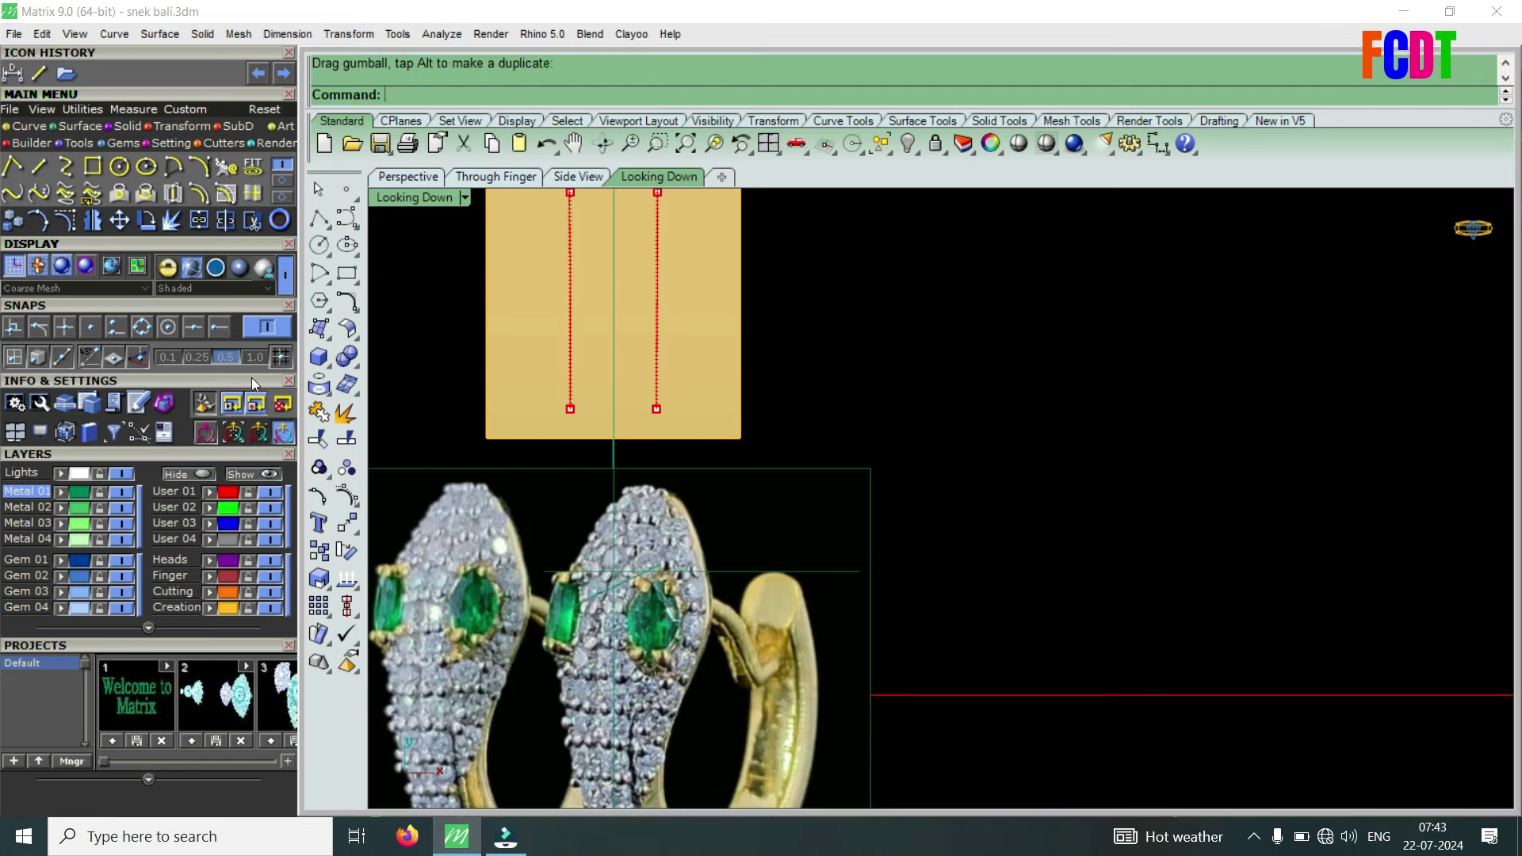
pyautogui.click(711, 601)
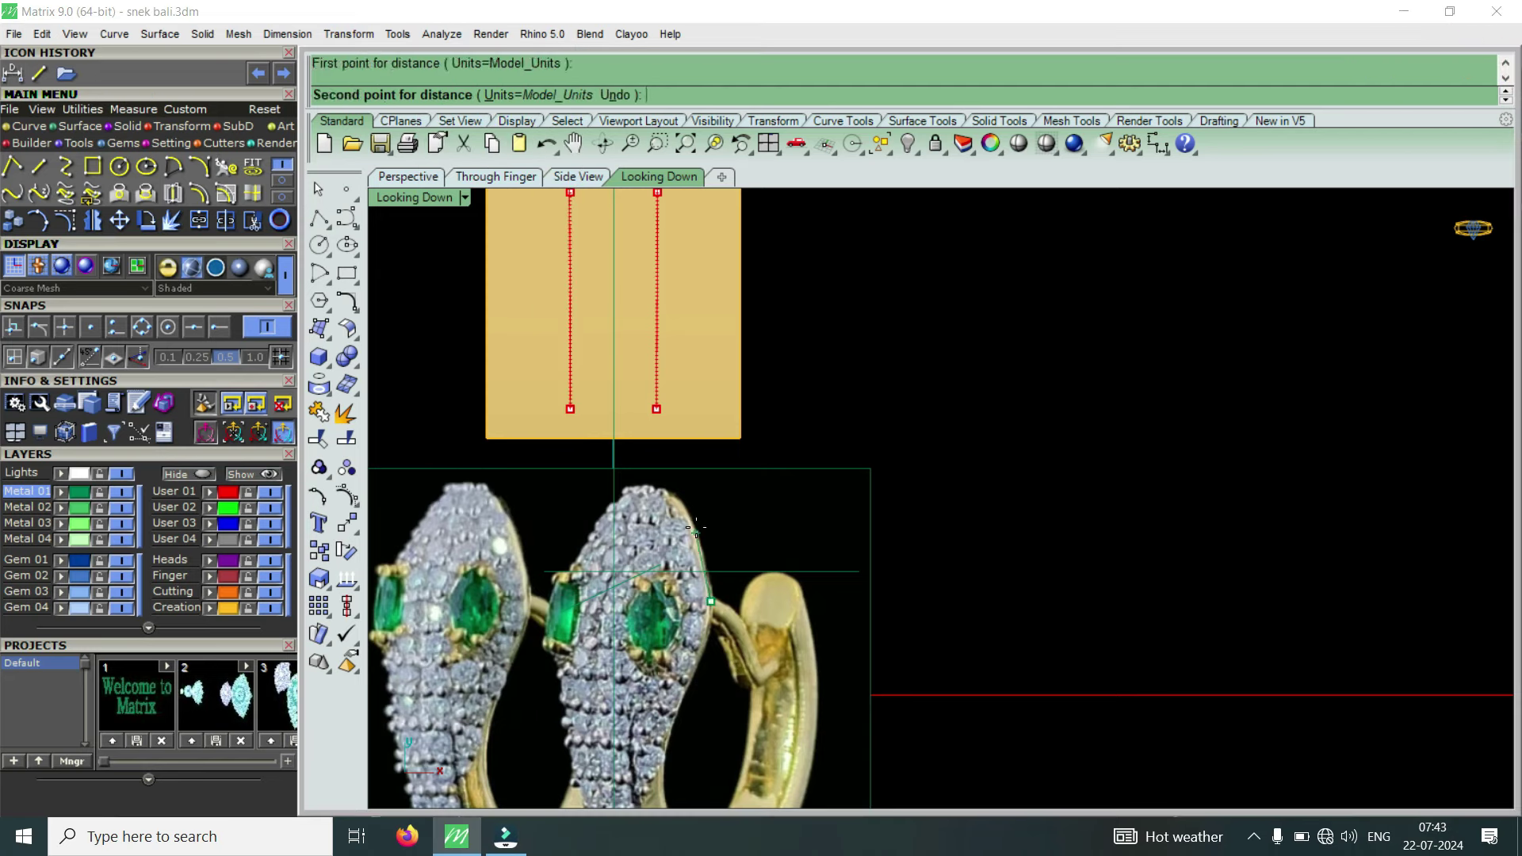
pyautogui.click(682, 506)
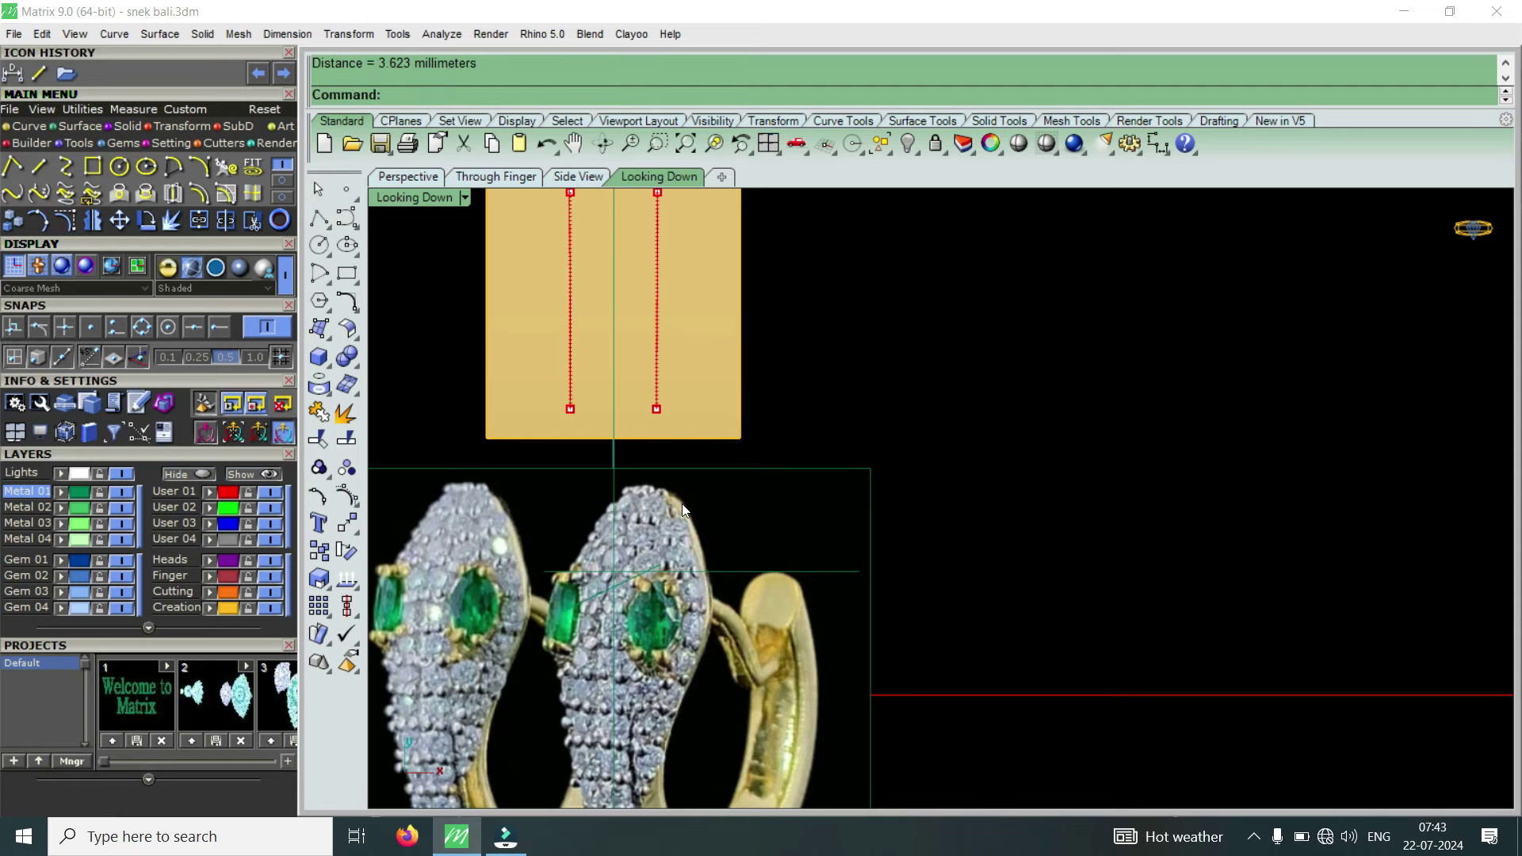
pyautogui.scroll(-3, 683, 509)
pyautogui.scroll(2, 666, 262)
pyautogui.scroll(3, 697, 316)
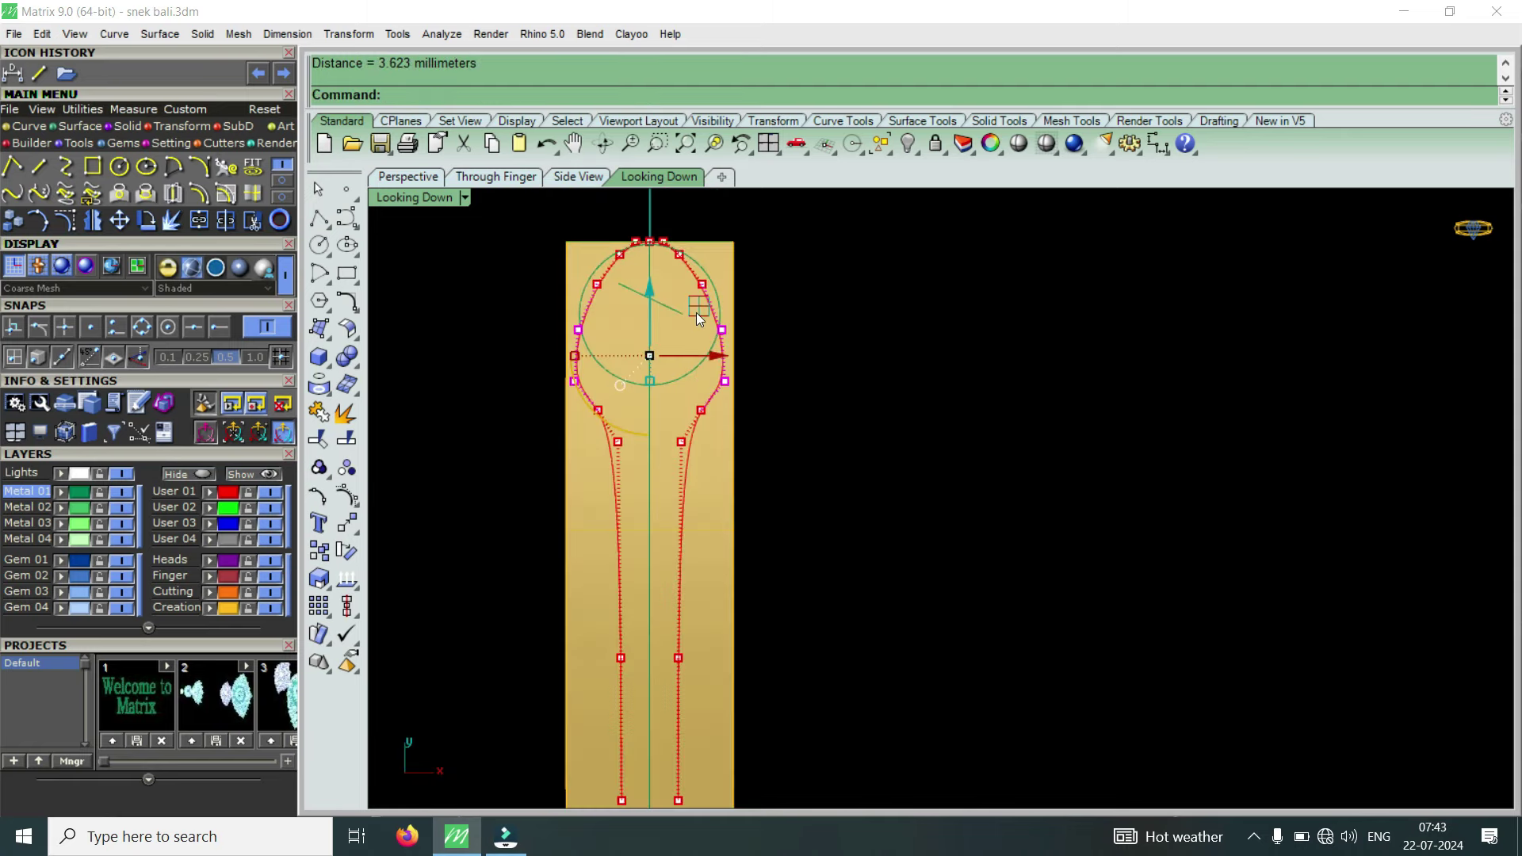
pyautogui.press('Return')
pyautogui.click(742, 343)
pyautogui.scroll(-1, 746, 349)
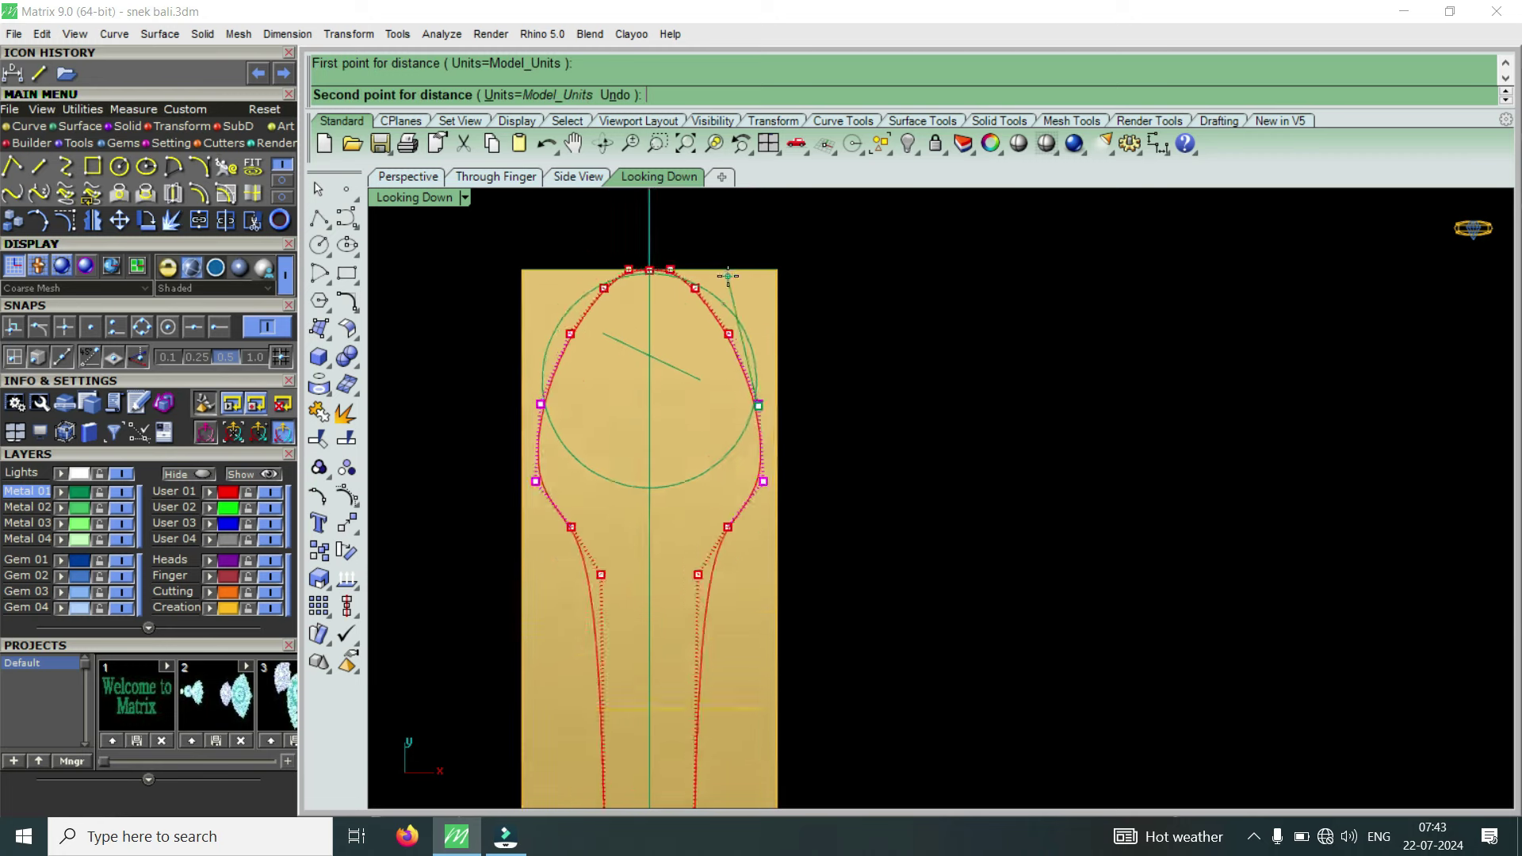
pyautogui.scroll(2, 707, 288)
pyautogui.click(708, 289)
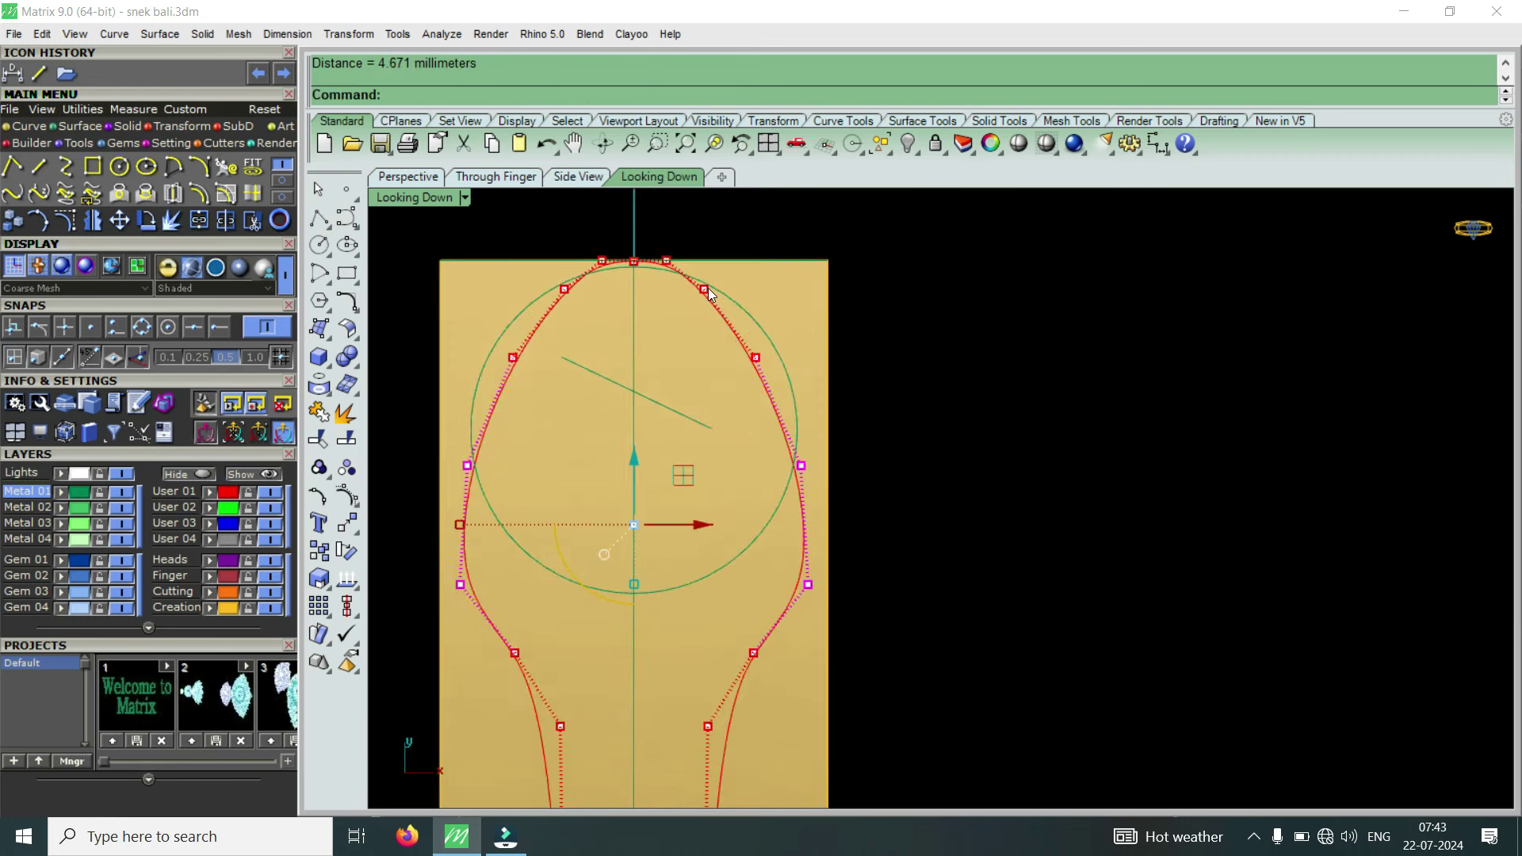
pyautogui.scroll(-1, 707, 287)
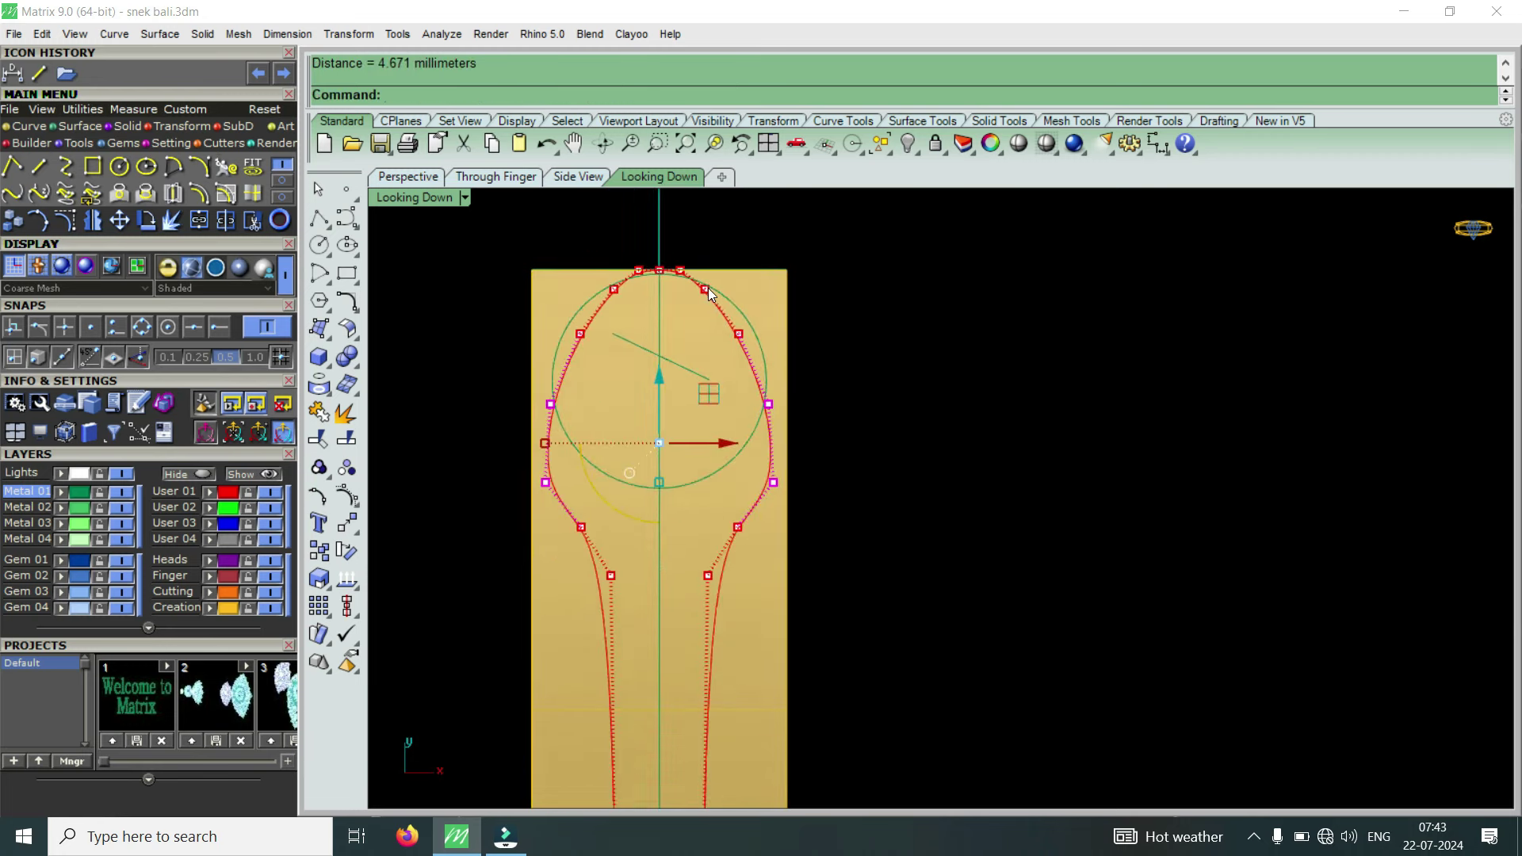
pyautogui.scroll(1, 572, 450)
# Shift the two control points at the head's widest part to reshape its sides.
pyautogui.moveTo(448, 350); pyautogui.dragTo(954, 397)
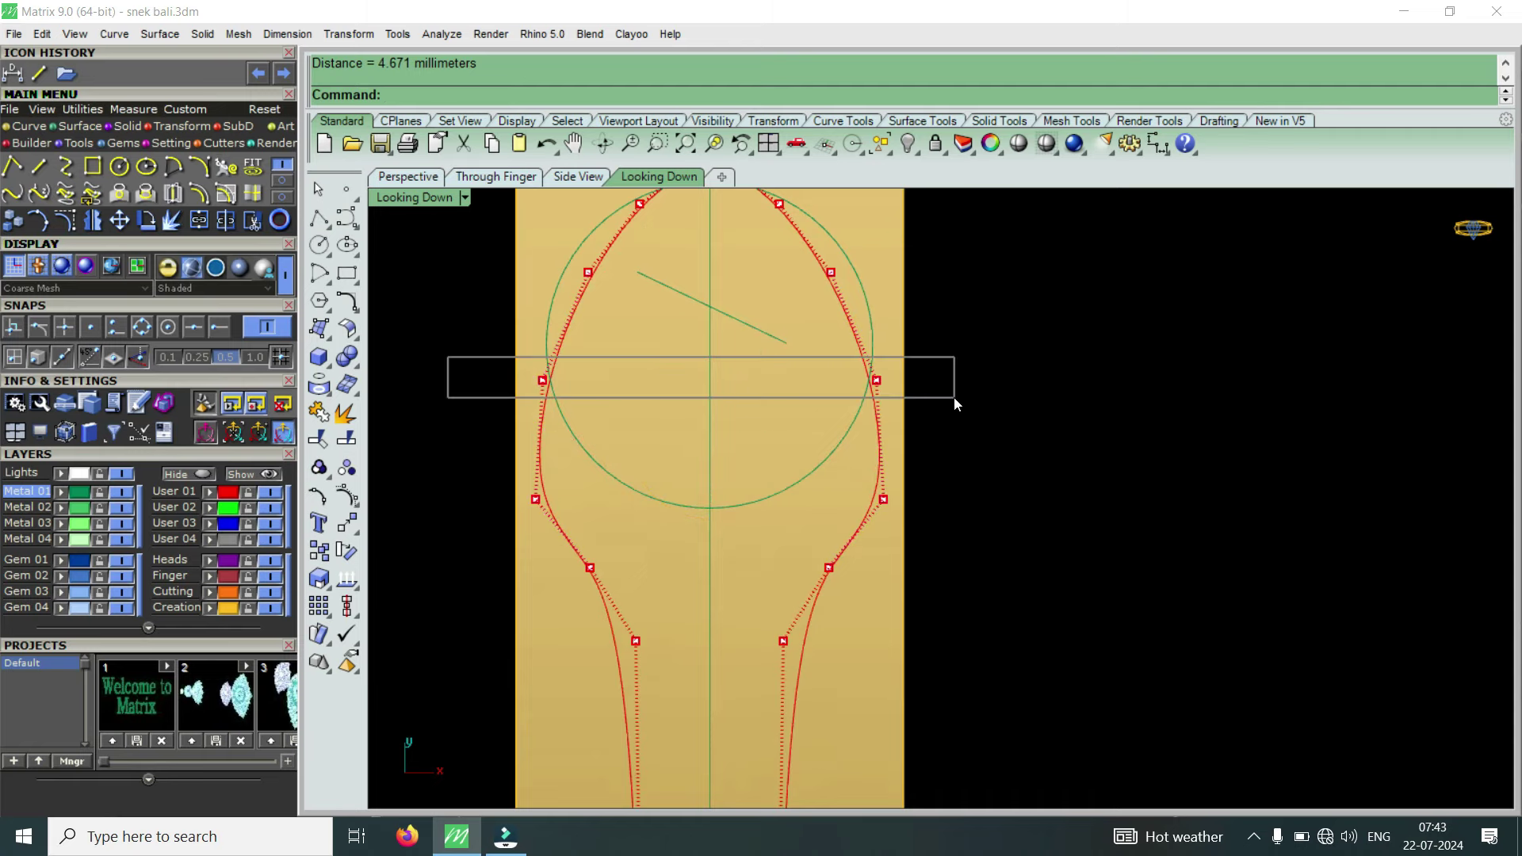
pyautogui.scroll(2, 564, 394)
pyautogui.moveTo(496, 370); pyautogui.dragTo(479, 378)
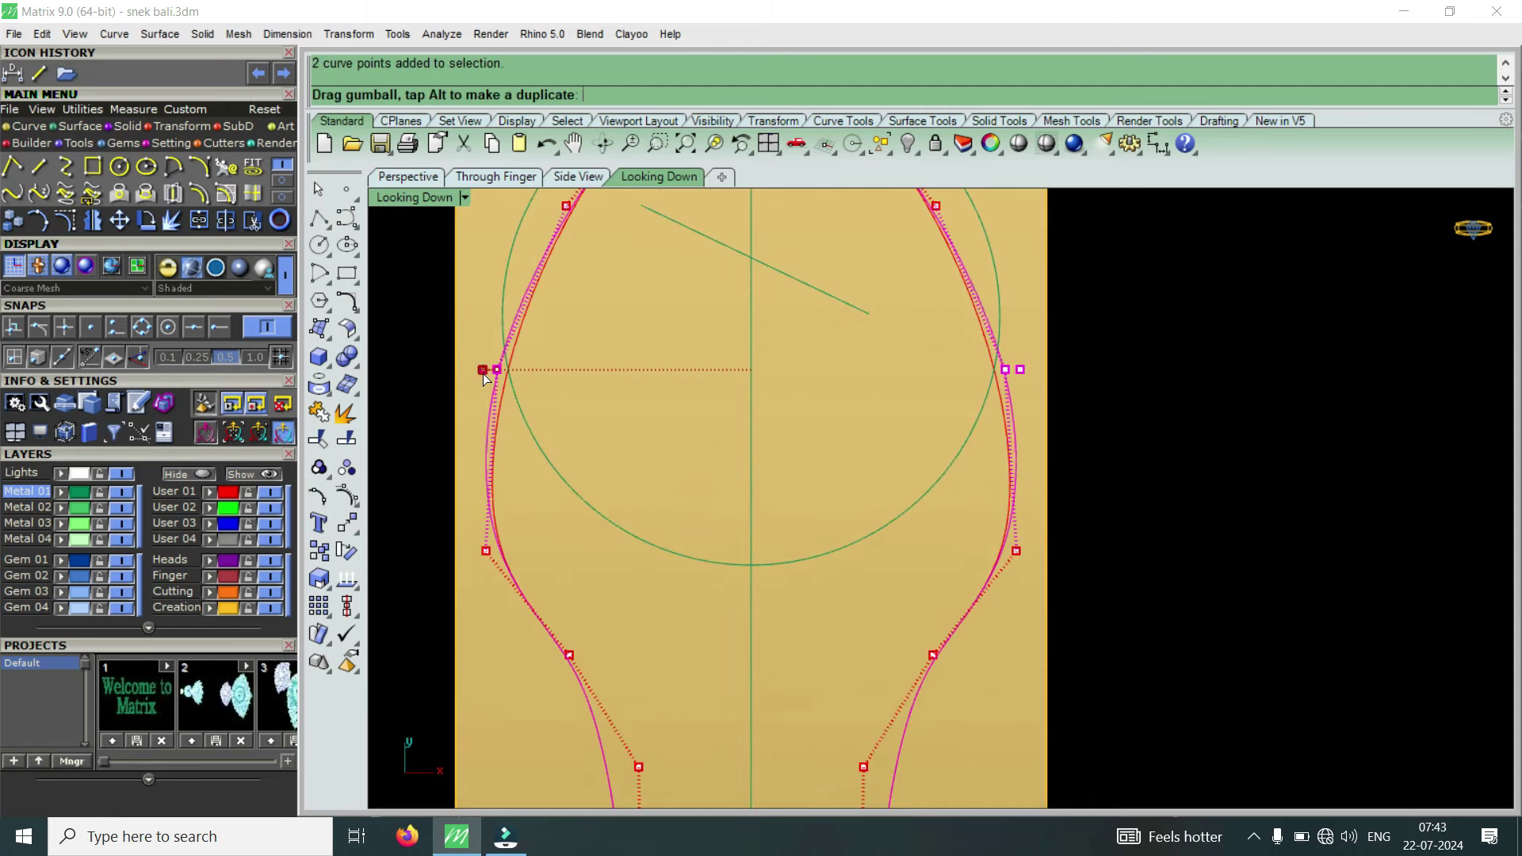
pyautogui.scroll(-3, 578, 388)
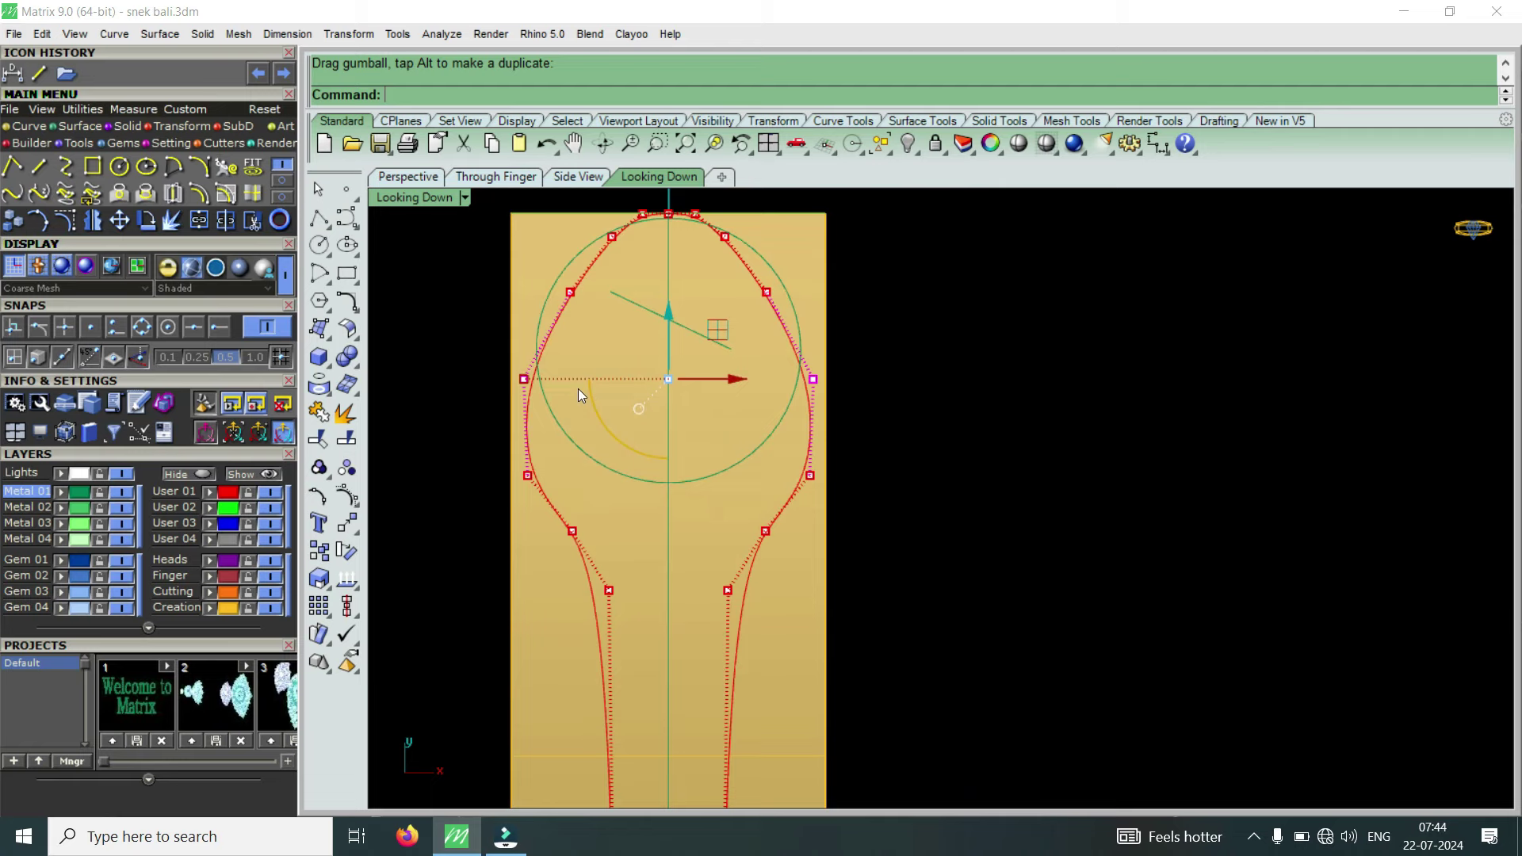
pyautogui.scroll(-2, 578, 388)
pyautogui.scroll(-2, 578, 388)
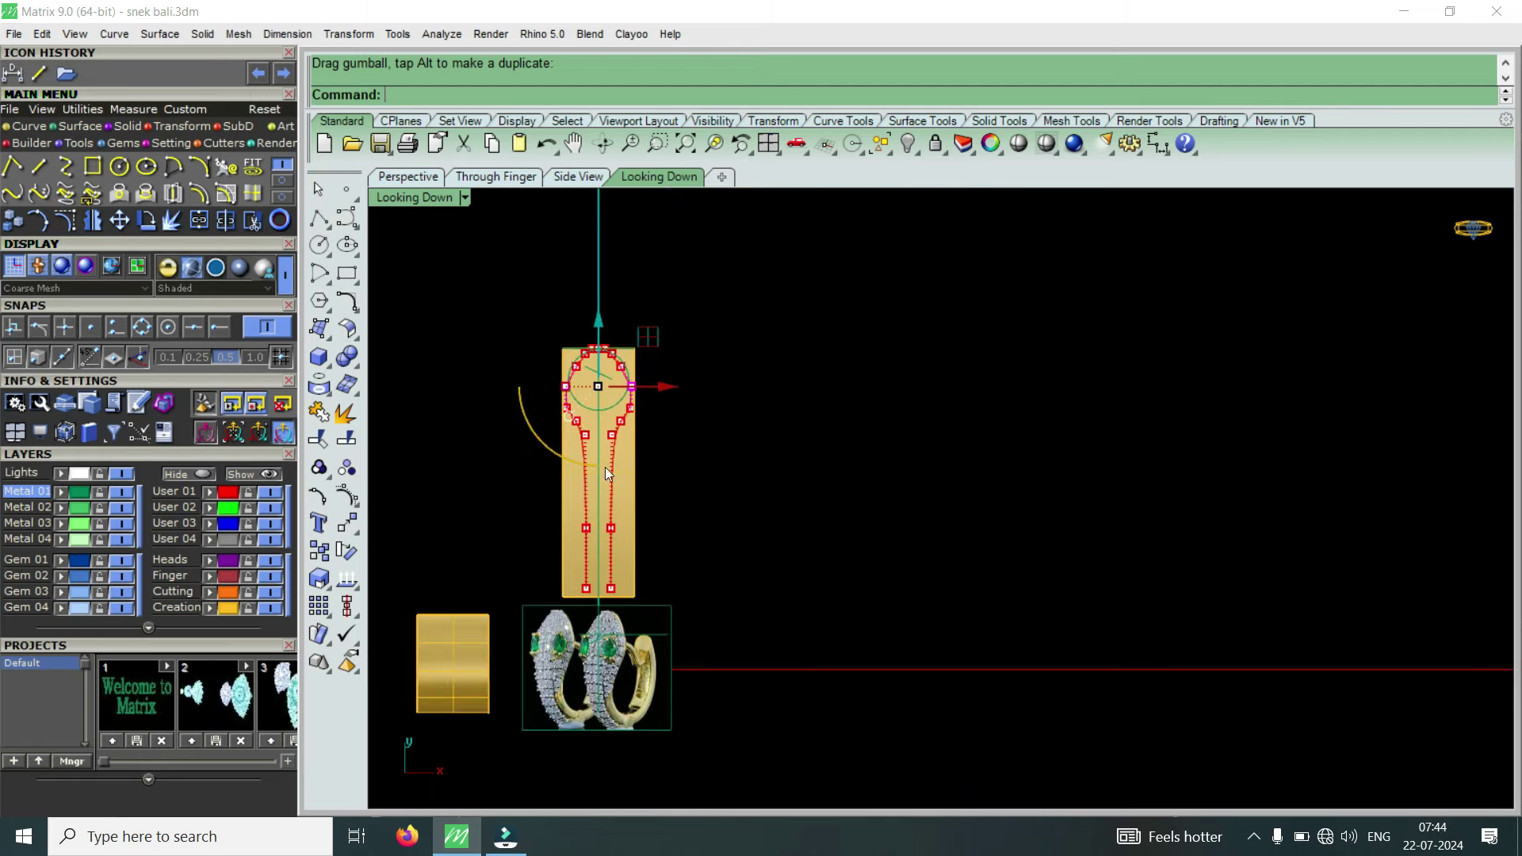
pyautogui.scroll(2, 636, 670)
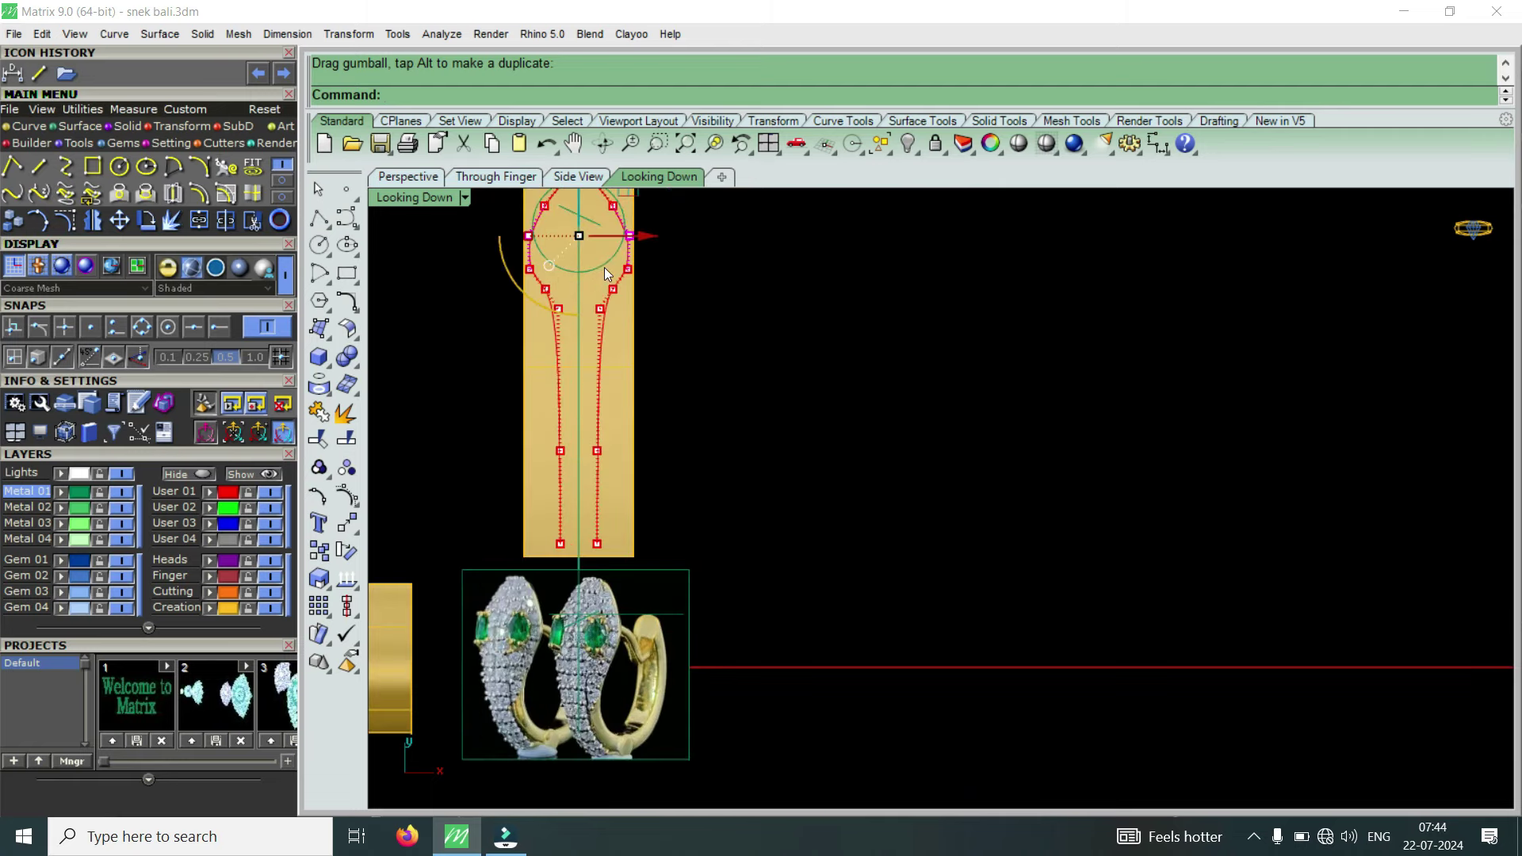
pyautogui.scroll(4, 604, 281)
pyautogui.scroll(-1, 622, 321)
pyautogui.scroll(-2, 621, 321)
pyautogui.scroll(-1, 597, 454)
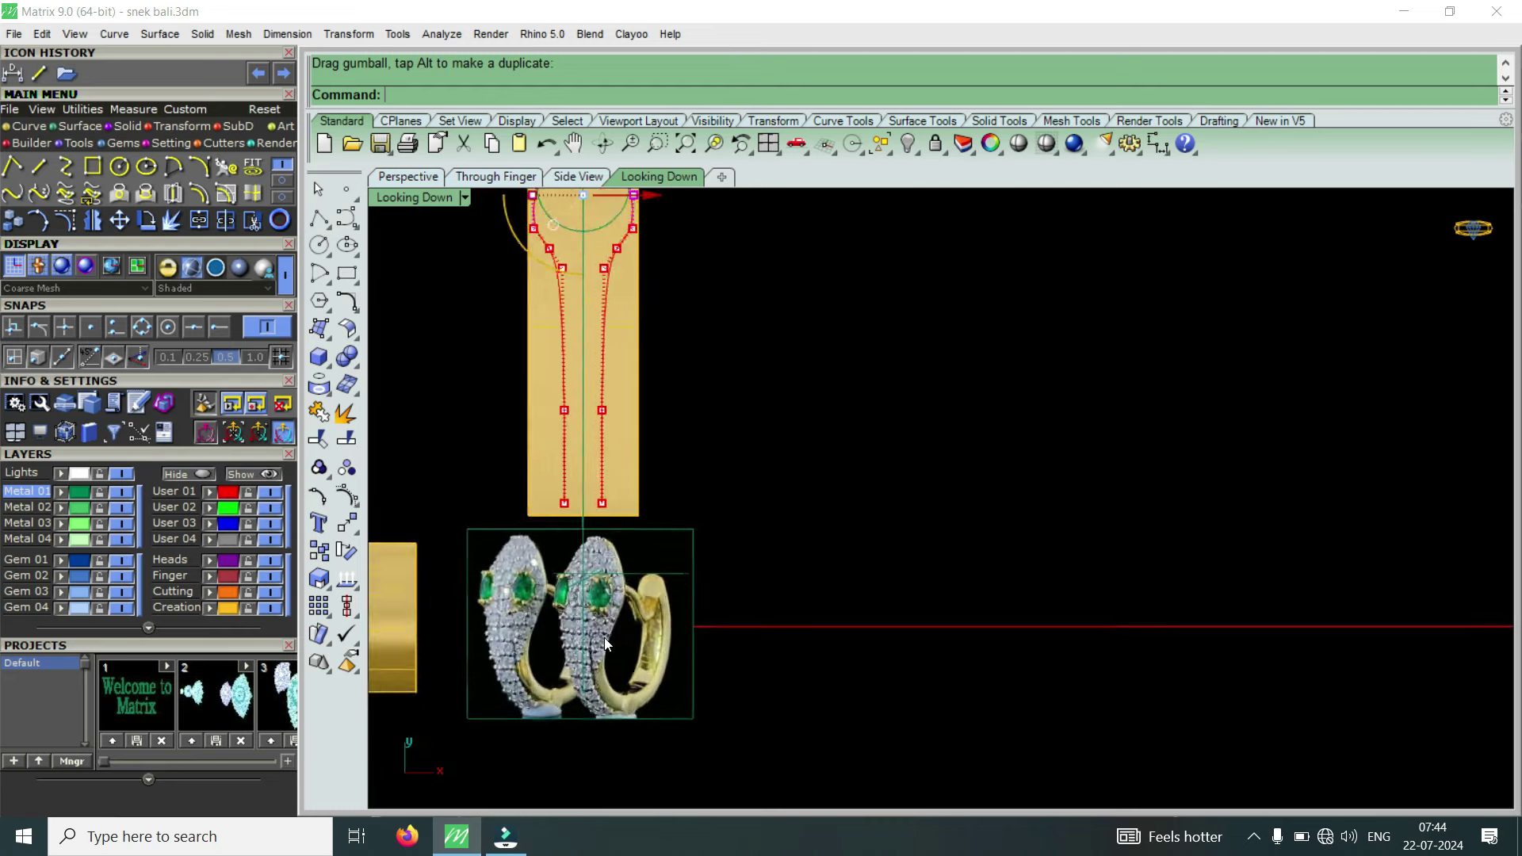
pyautogui.scroll(2, 604, 637)
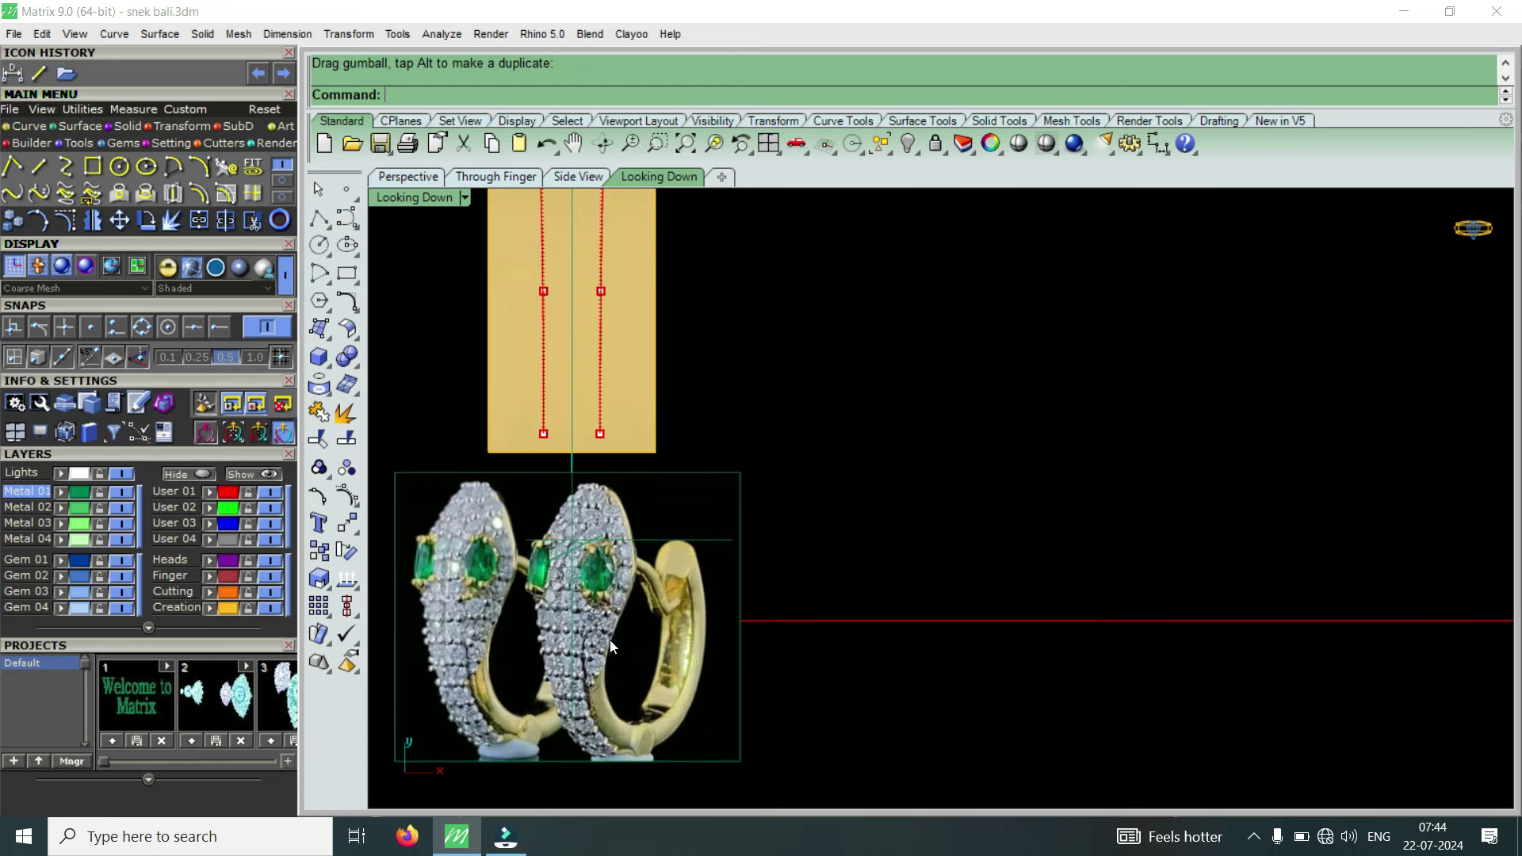
pyautogui.scroll(-2, 612, 646)
pyautogui.scroll(3, 590, 336)
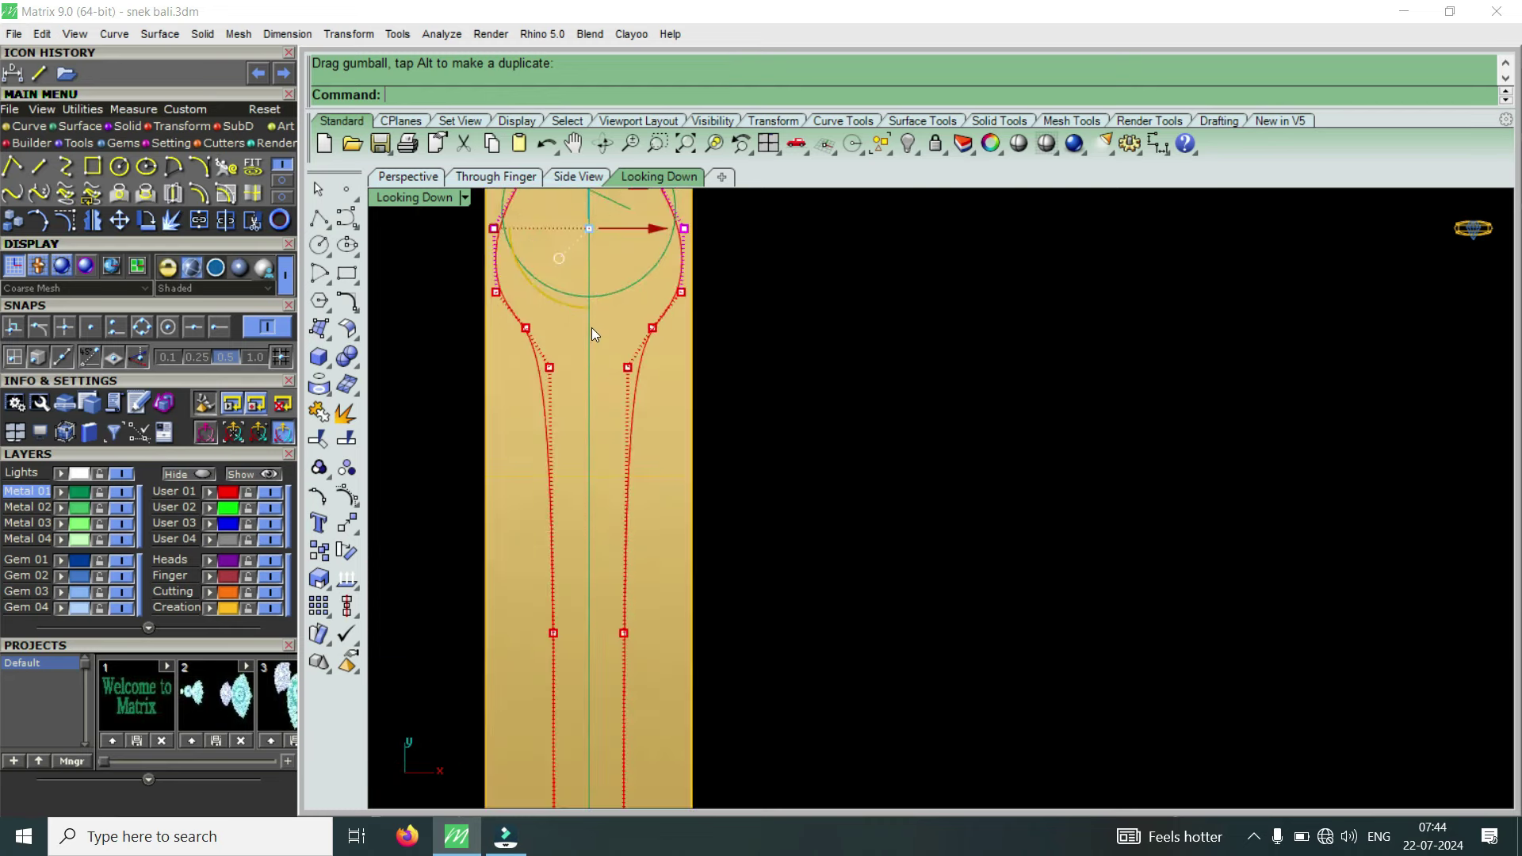
# Spread apart and pull down the four points where the head narrows.
pyautogui.moveTo(416, 398); pyautogui.dragTo(672, 320)
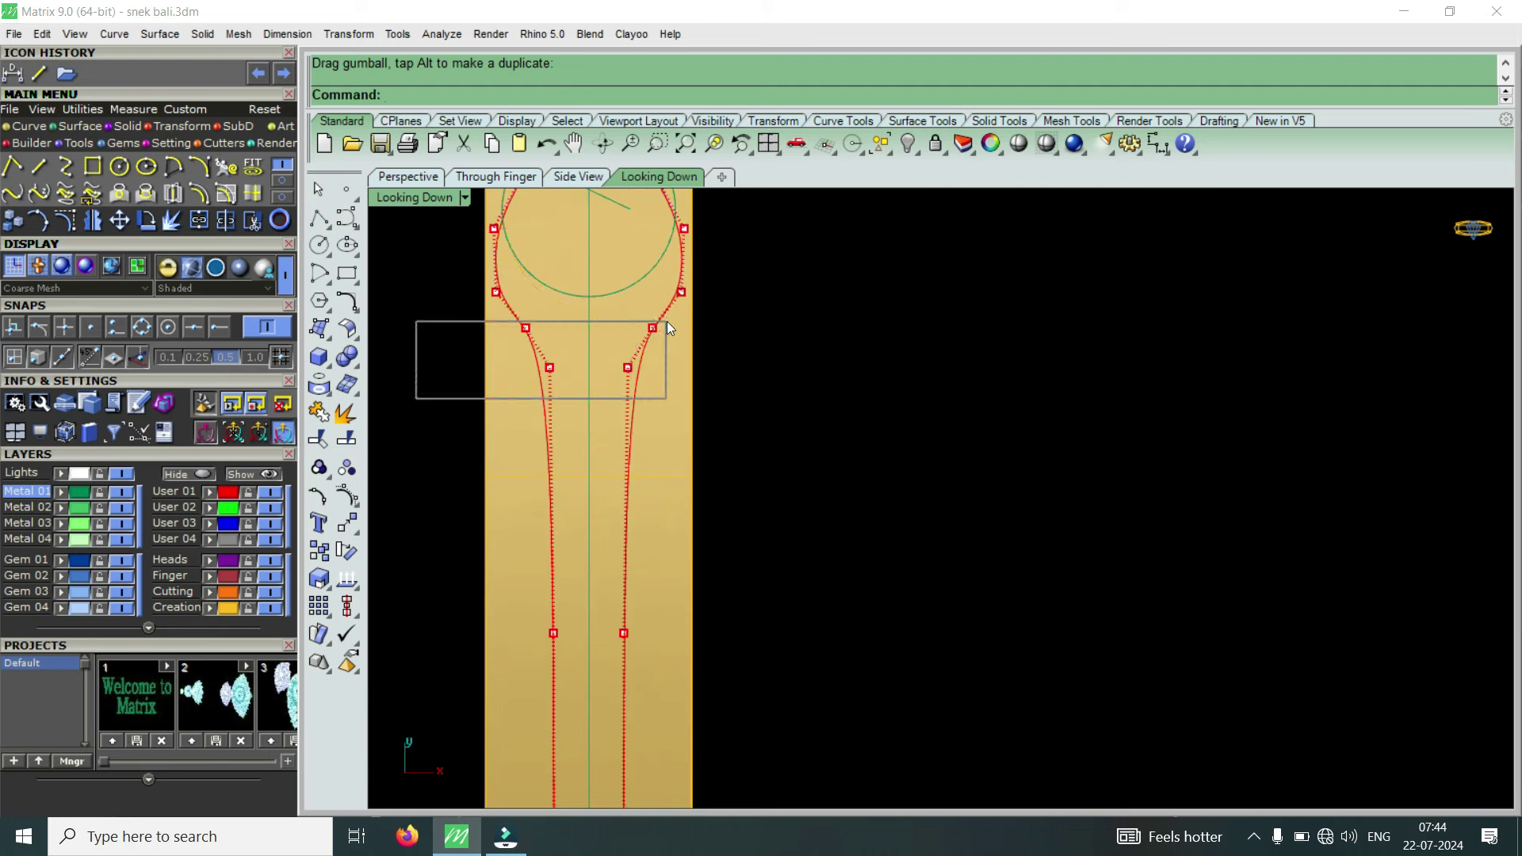
pyautogui.scroll(2, 531, 341)
pyautogui.moveTo(512, 350); pyautogui.dragTo(501, 363)
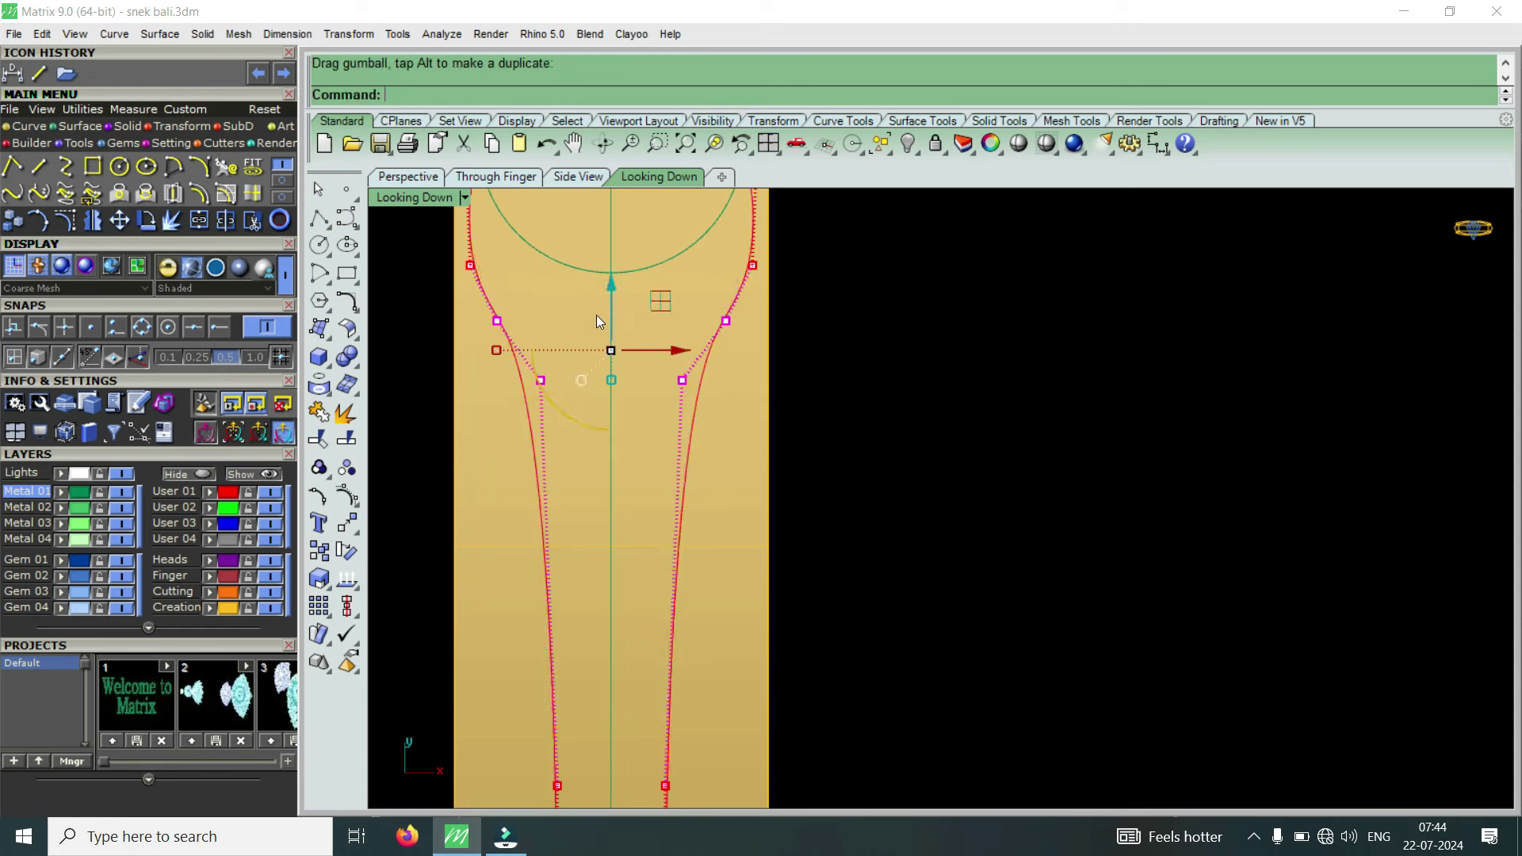
pyautogui.moveTo(610, 297); pyautogui.dragTo(618, 330)
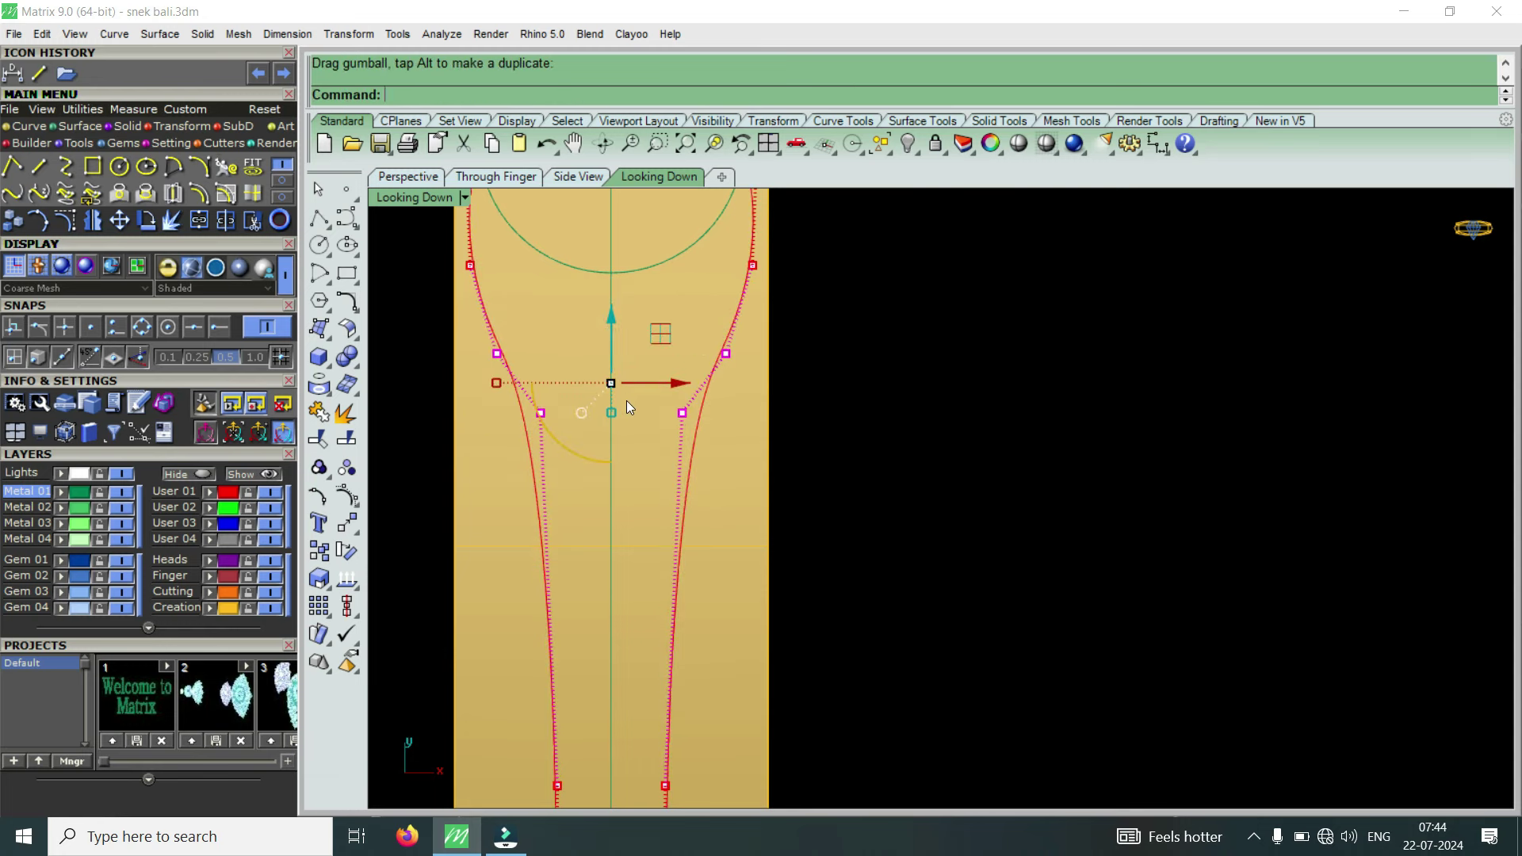
pyautogui.scroll(-3, 628, 405)
pyautogui.scroll(-1, 630, 406)
pyautogui.scroll(-1, 630, 407)
pyautogui.scroll(1, 631, 404)
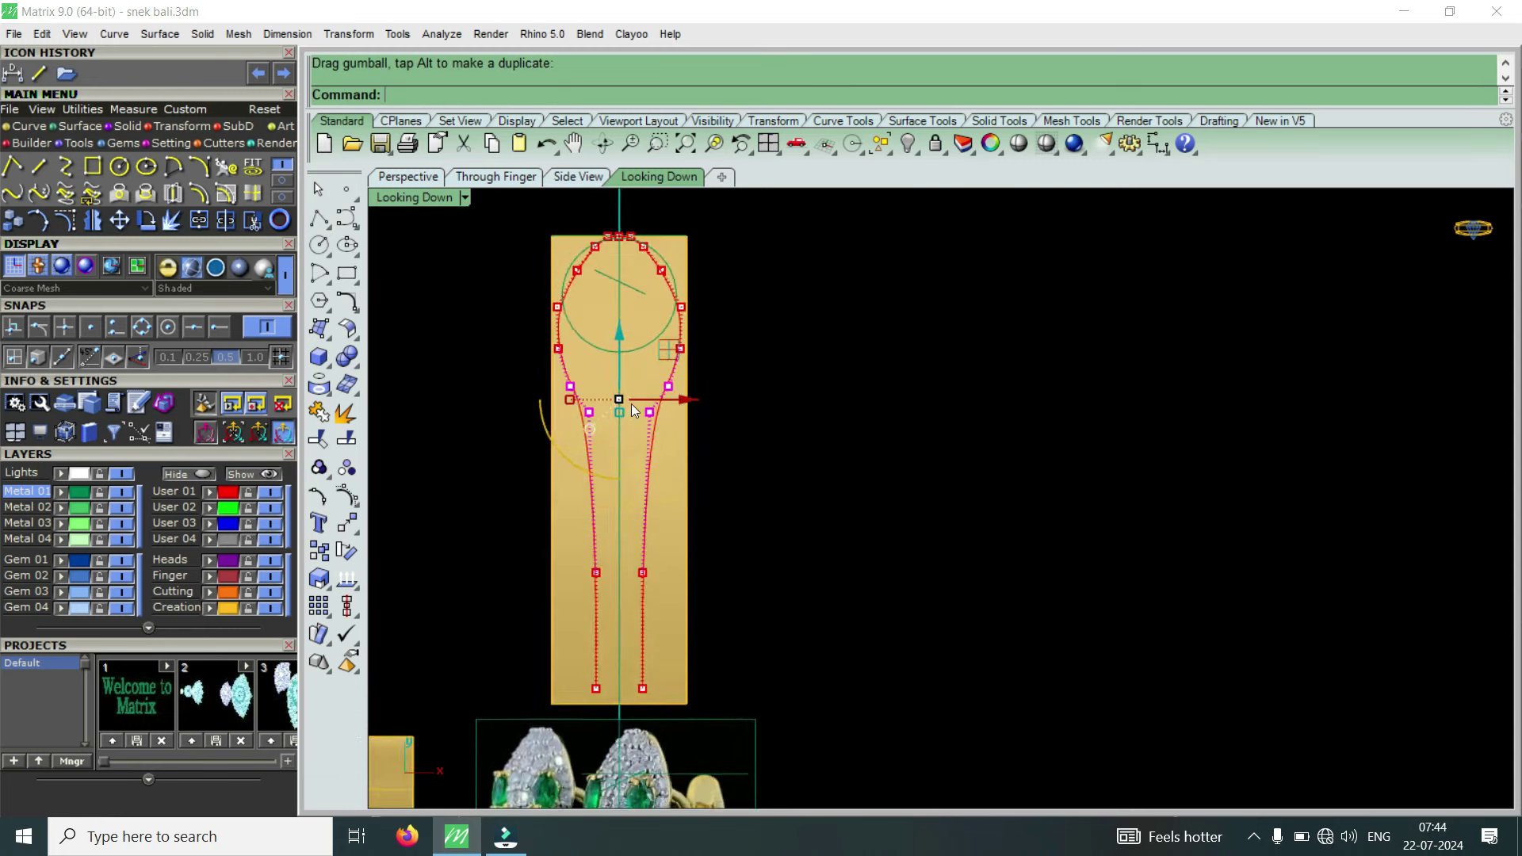
pyautogui.scroll(2, 631, 402)
pyautogui.scroll(1, 631, 403)
pyautogui.scroll(1, 631, 403)
# Move the two neck points outward to widen the neck smoothly into the head.
pyautogui.click(431, 474)
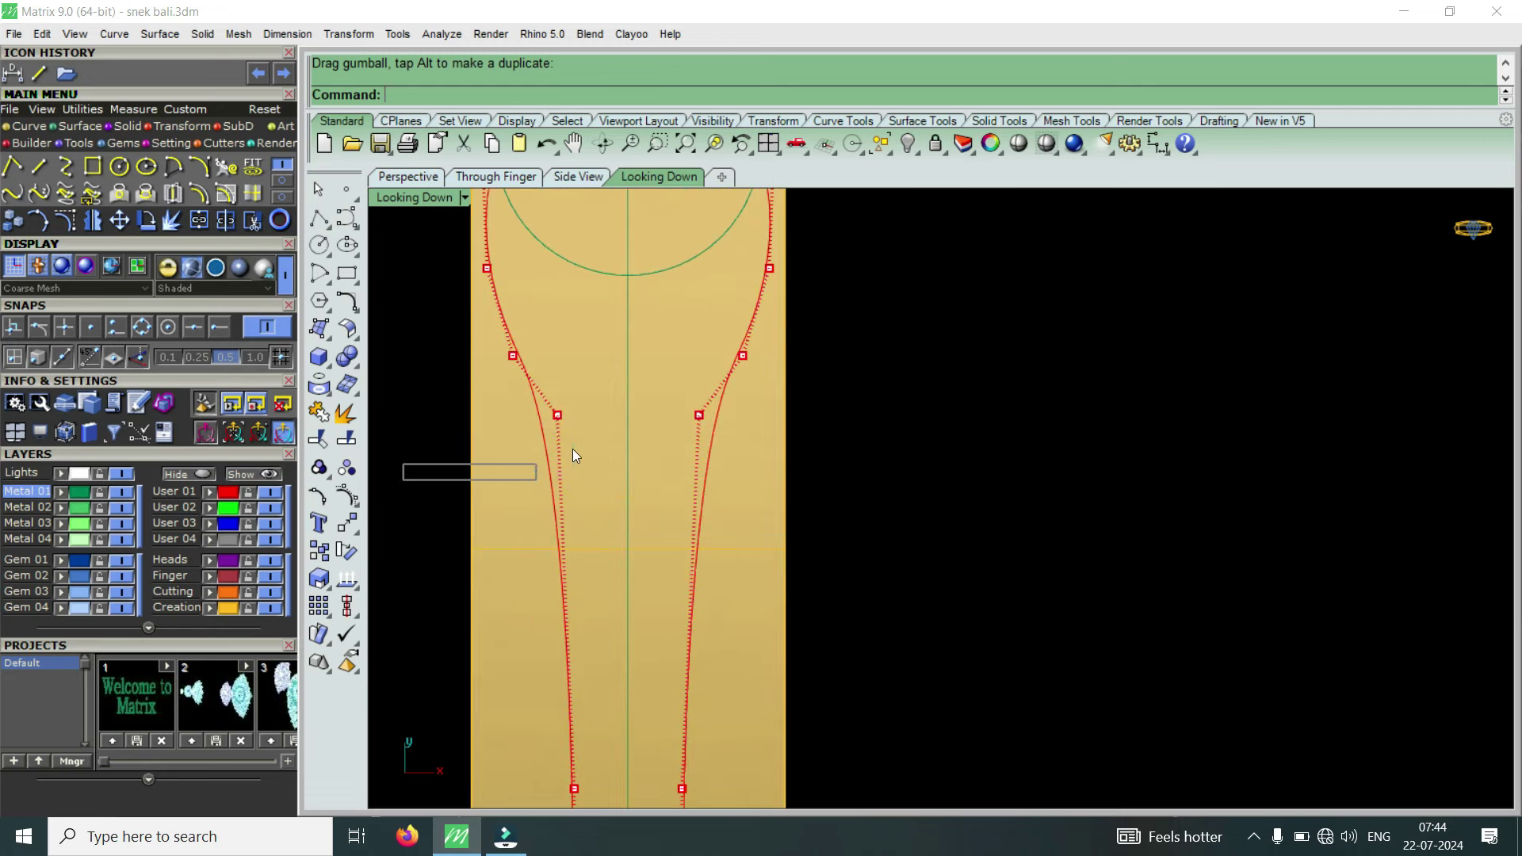
pyautogui.moveTo(572, 448); pyautogui.dragTo(760, 379)
pyautogui.scroll(-2, 629, 383)
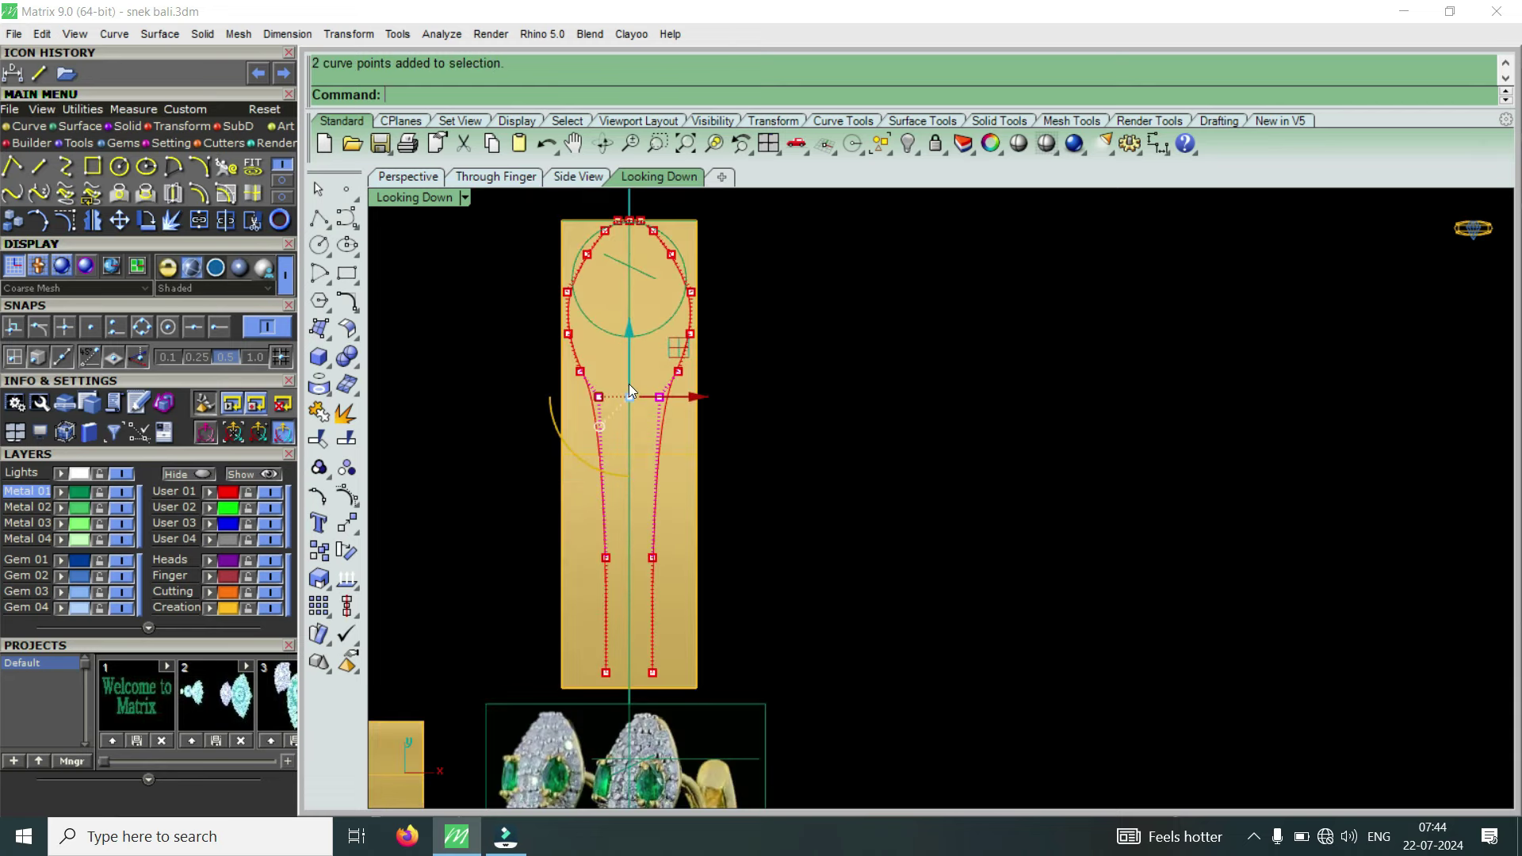
pyautogui.scroll(-1, 629, 383)
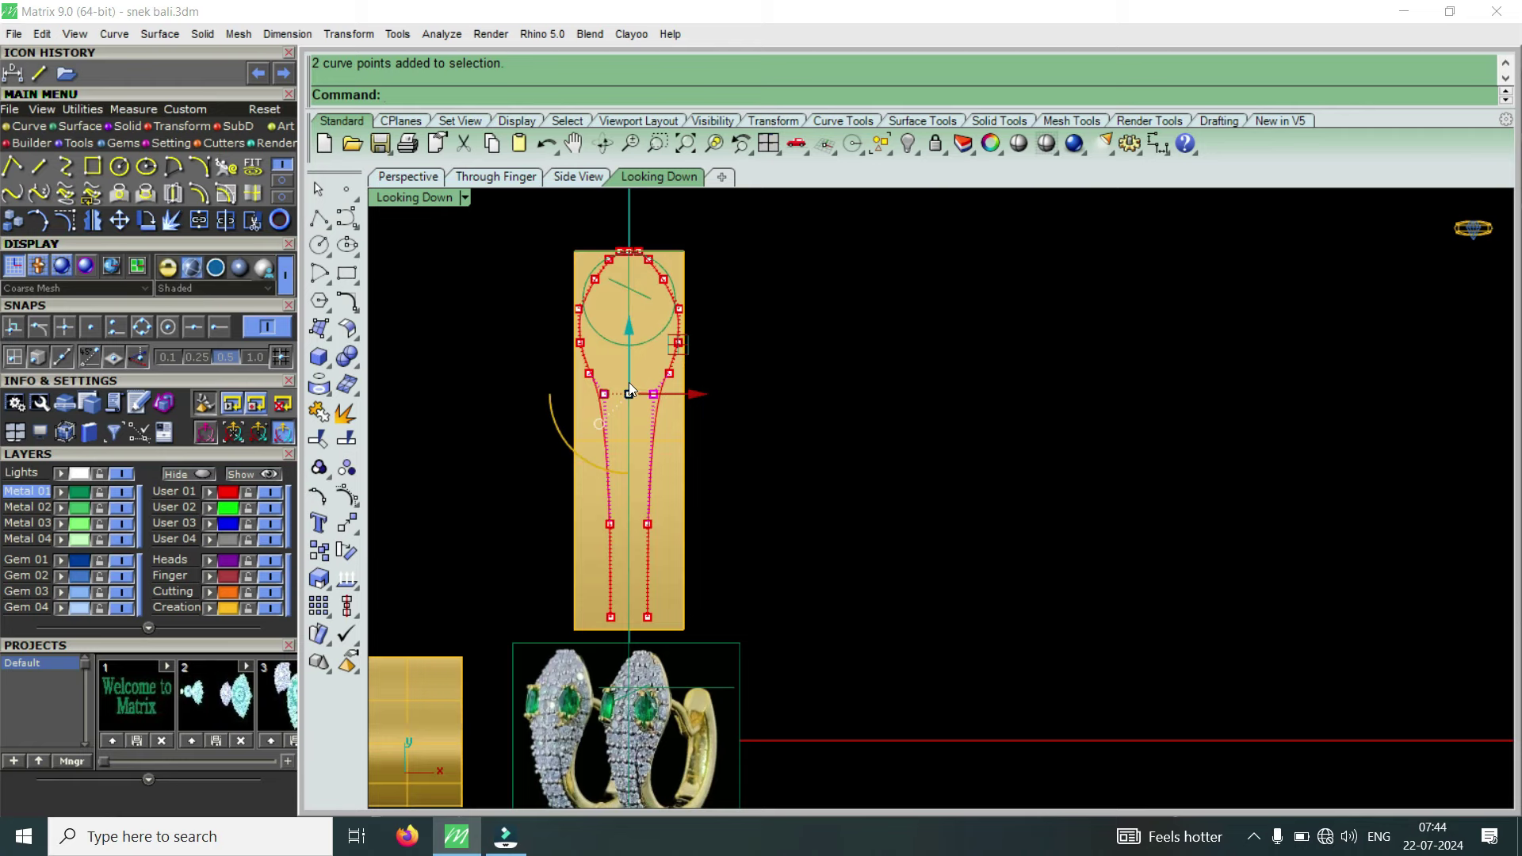
pyautogui.scroll(1, 627, 393)
pyautogui.scroll(2, 607, 401)
pyautogui.scroll(1, 583, 386)
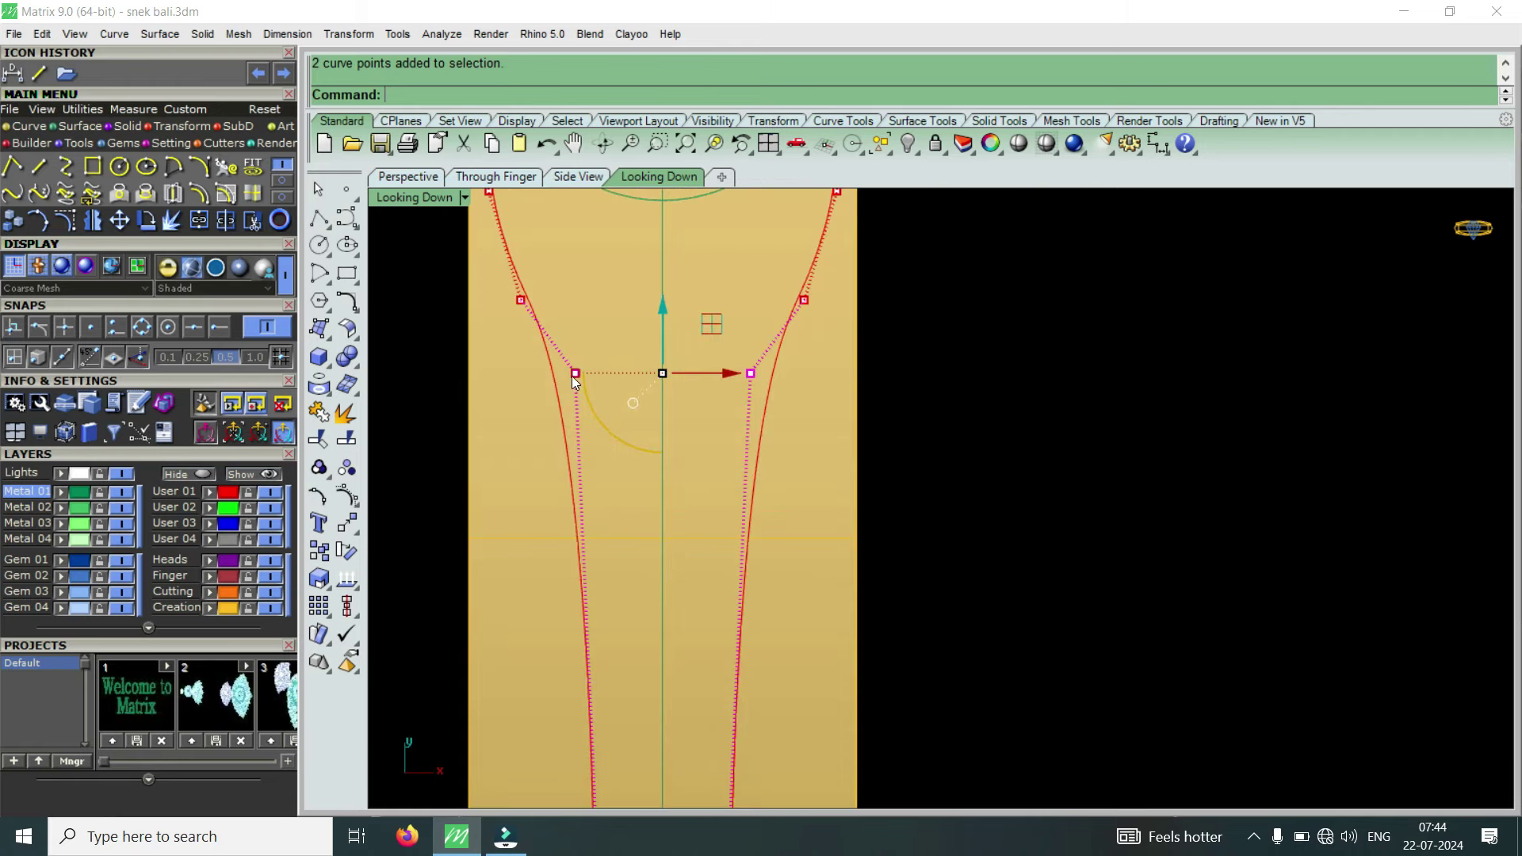
pyautogui.moveTo(572, 375); pyautogui.dragTo(557, 381)
pyautogui.scroll(-1, 607, 416)
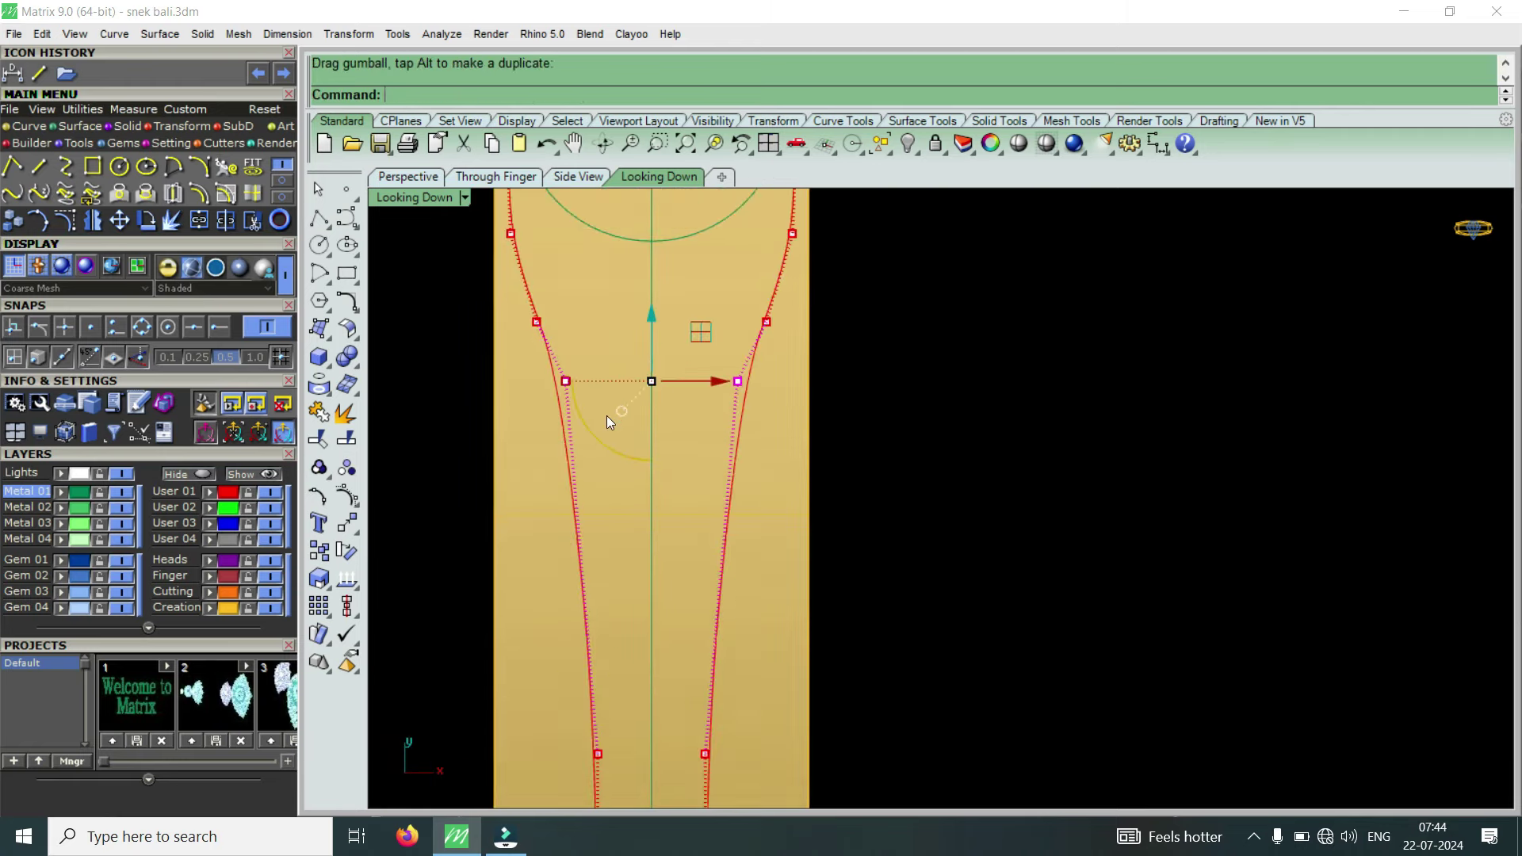
pyautogui.scroll(-2, 606, 414)
pyautogui.scroll(-2, 616, 371)
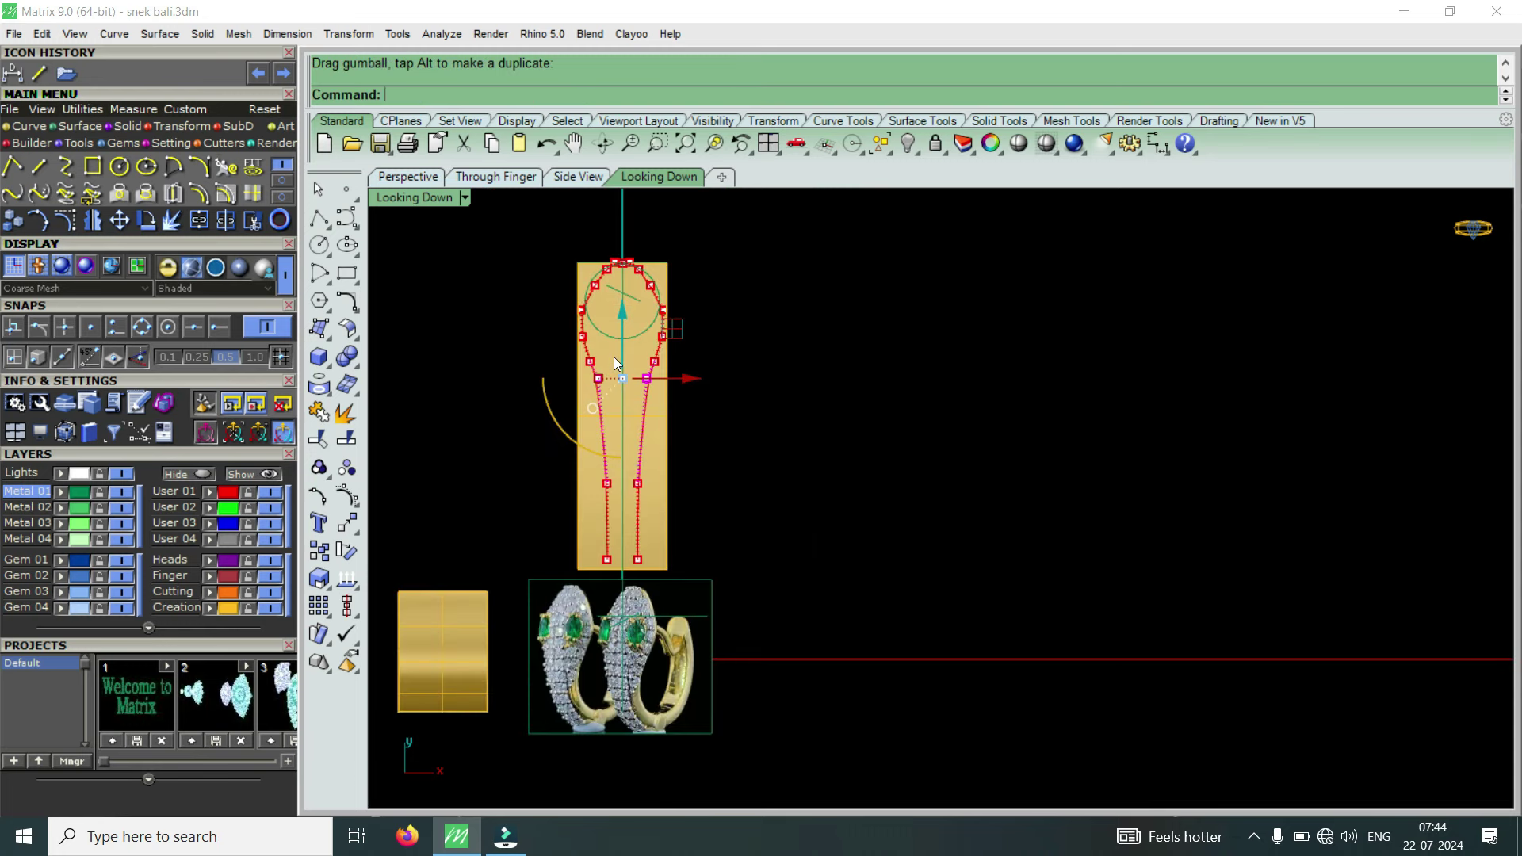
pyautogui.scroll(2, 616, 346)
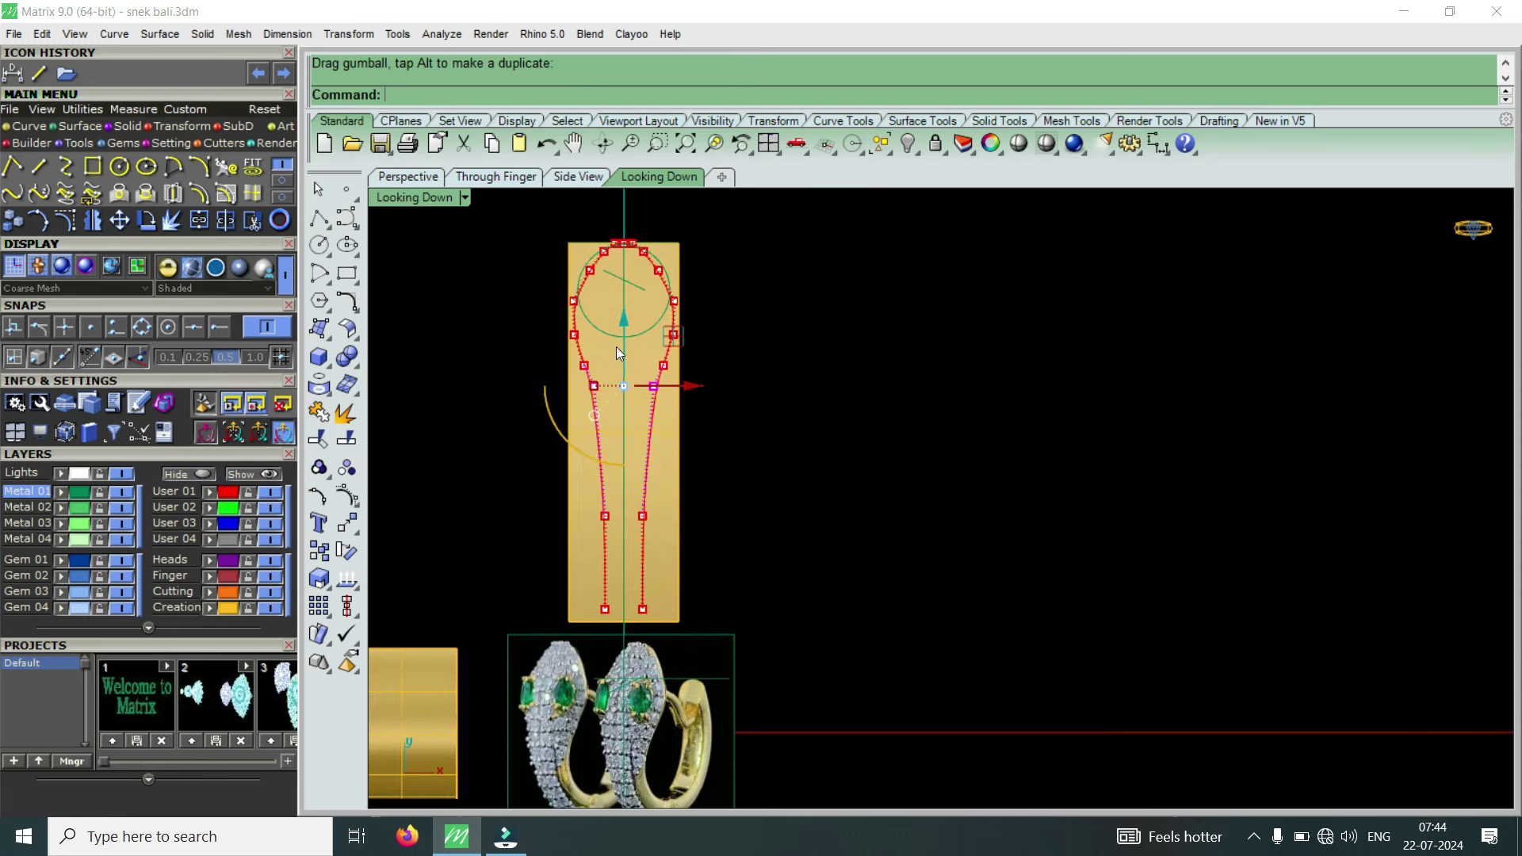
# Clear the current selection and select the right red outline curve, not the surface.
pyautogui.press('Escape')
pyautogui.scroll(-2, 649, 473)
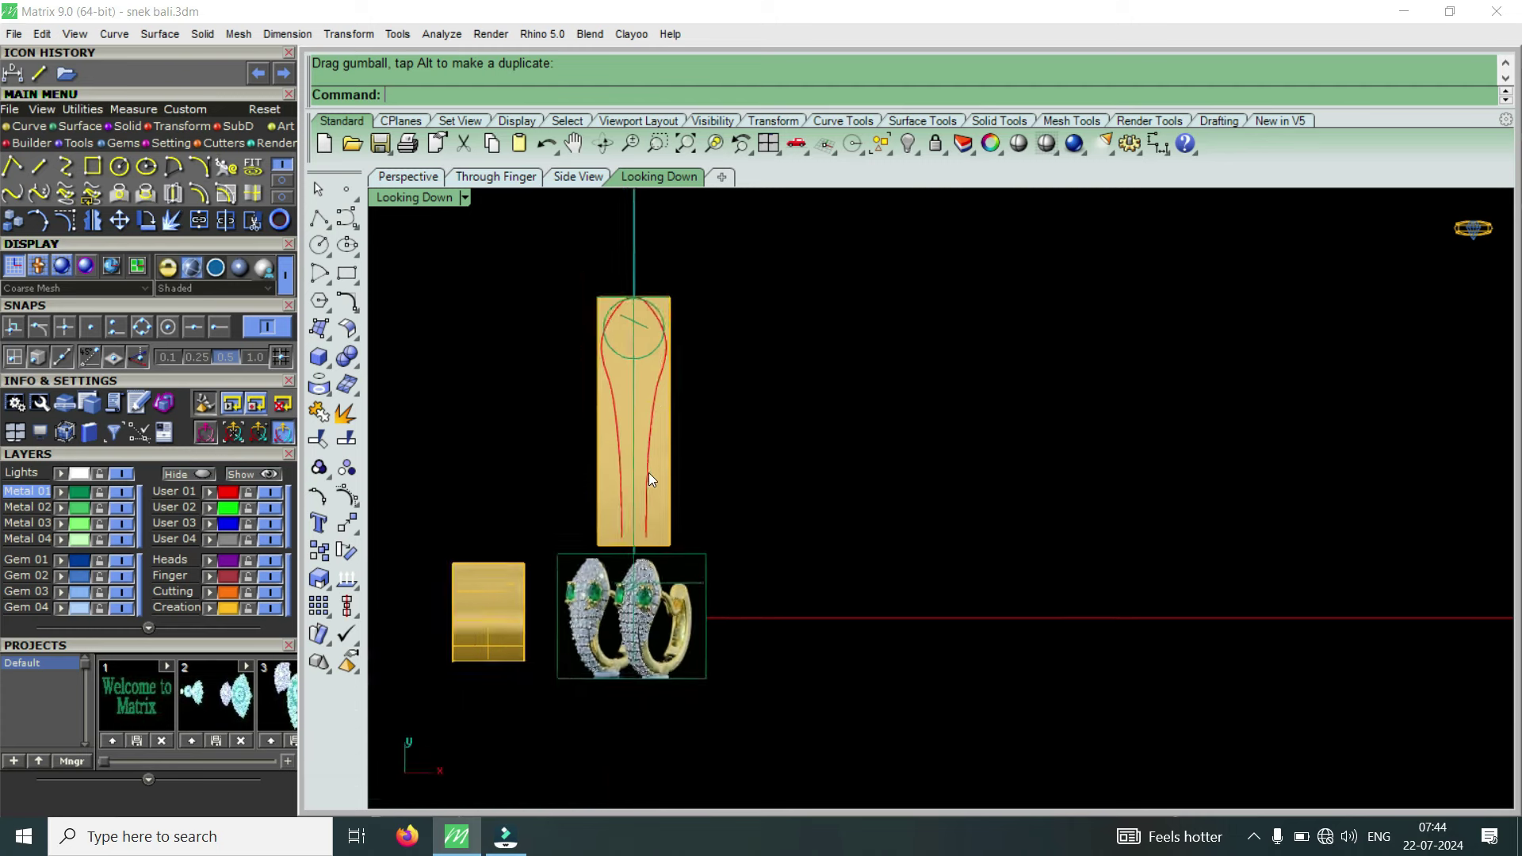
pyautogui.scroll(3, 644, 555)
pyautogui.scroll(1, 658, 539)
pyautogui.click(658, 532)
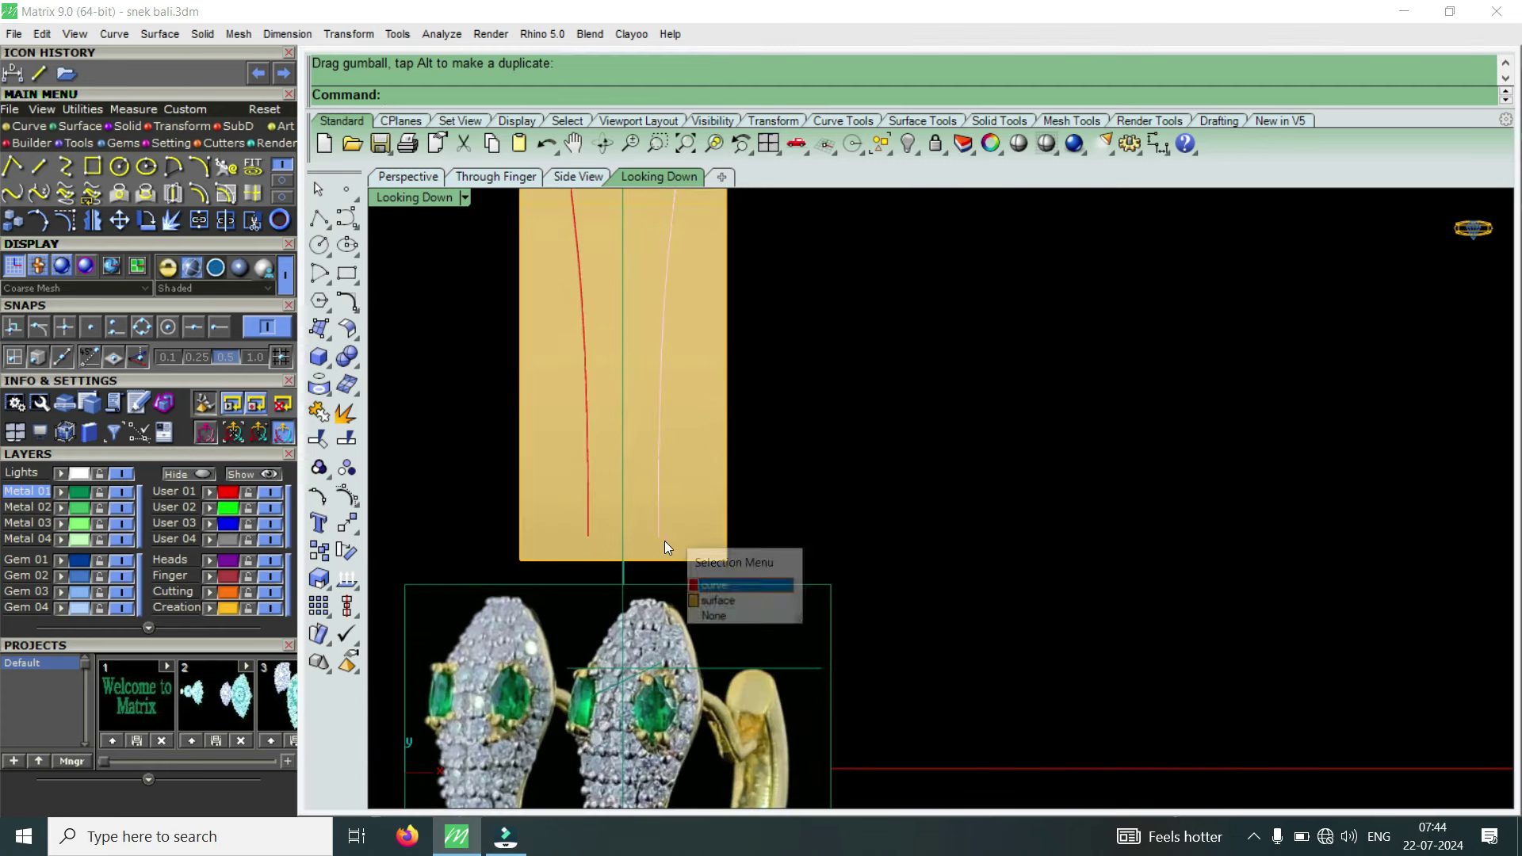
pyautogui.click(708, 579)
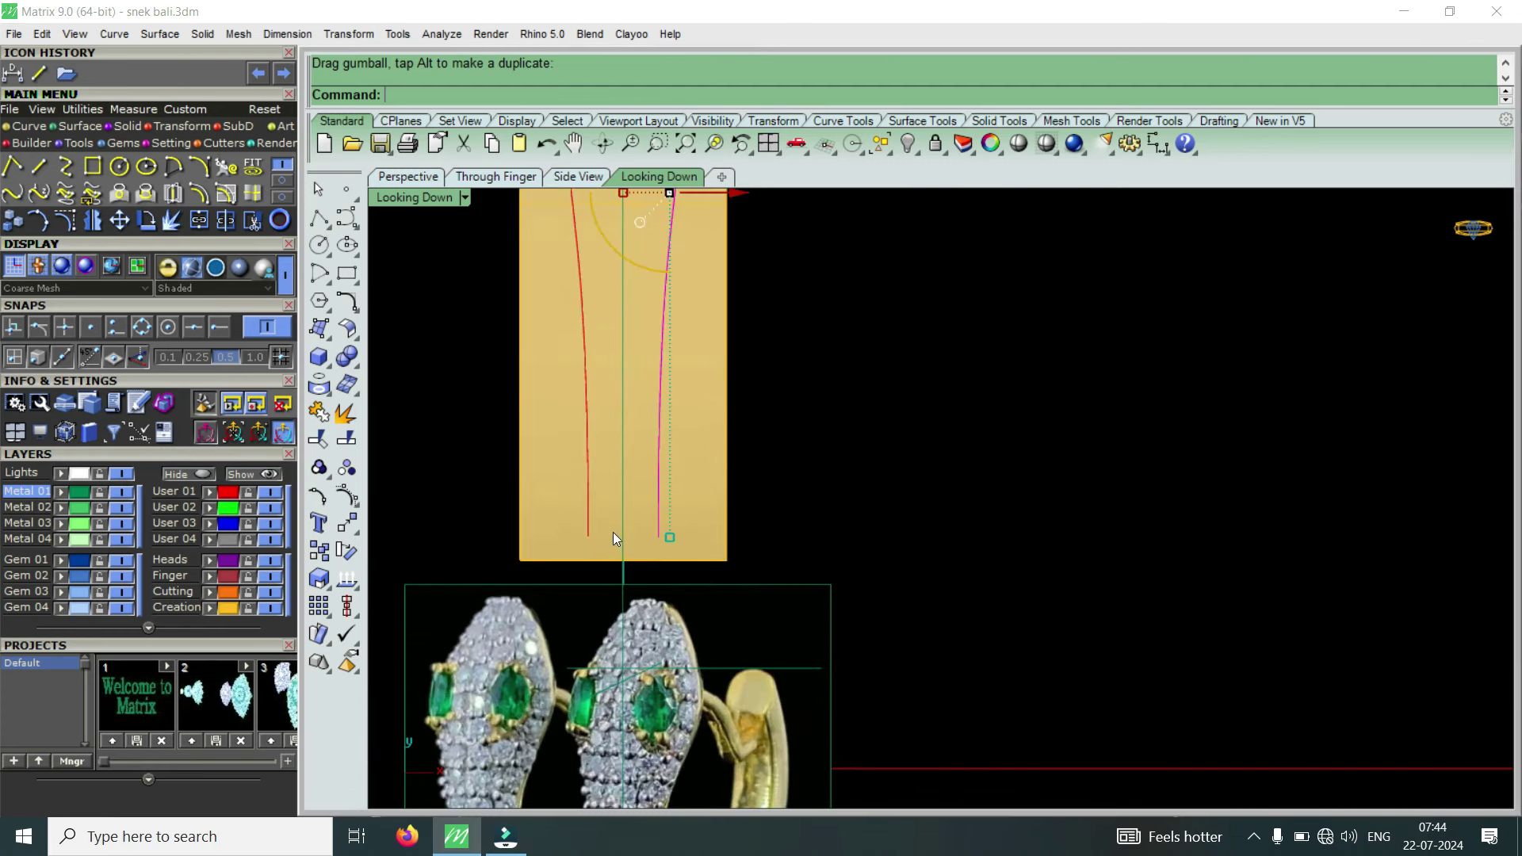
pyautogui.scroll(-3, 612, 531)
pyautogui.scroll(3, 688, 622)
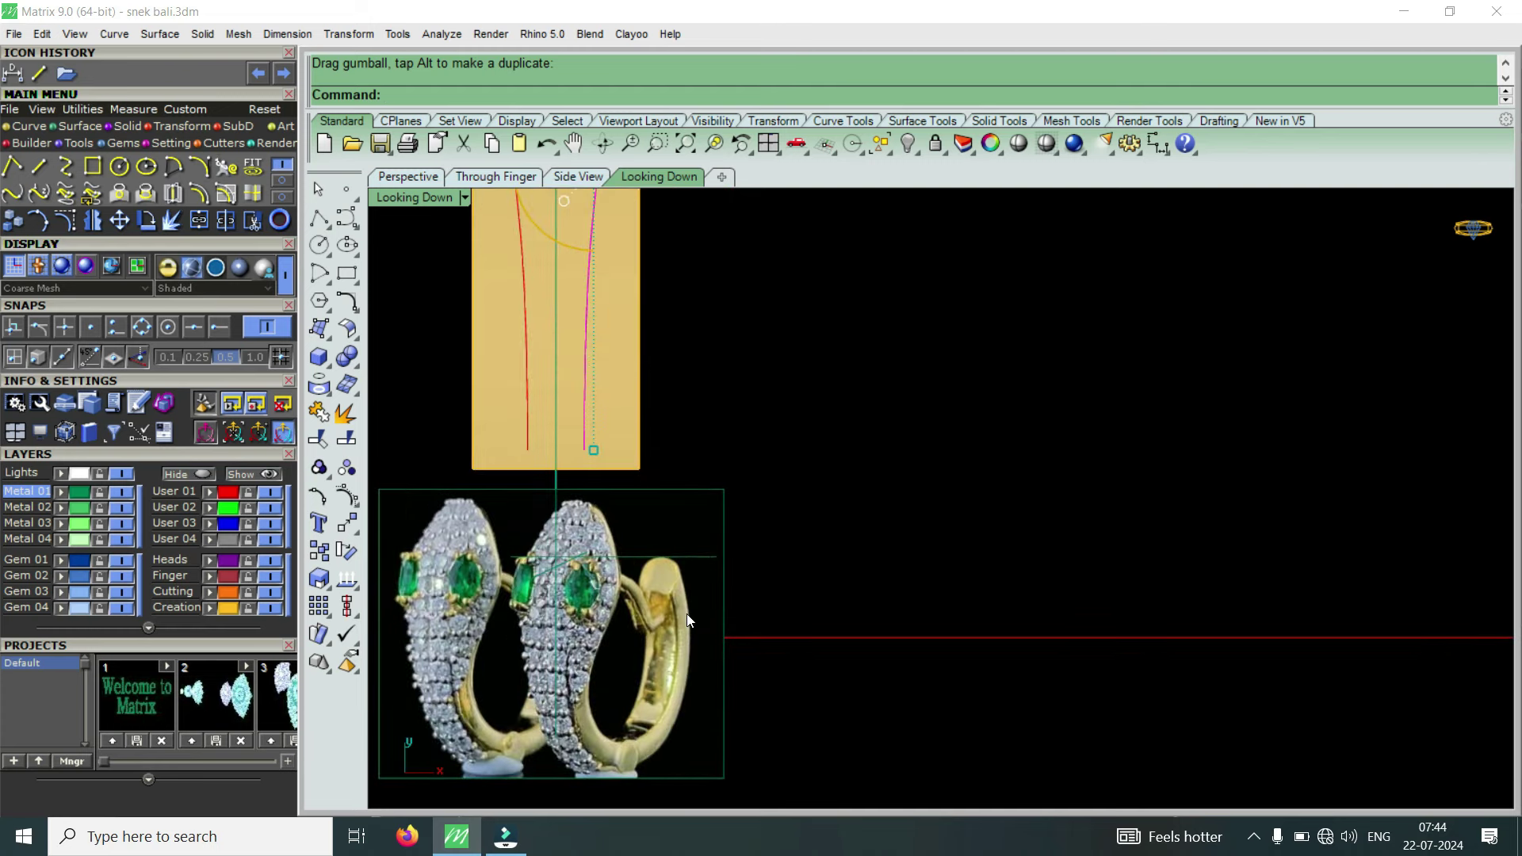
pyautogui.scroll(2, 532, 496)
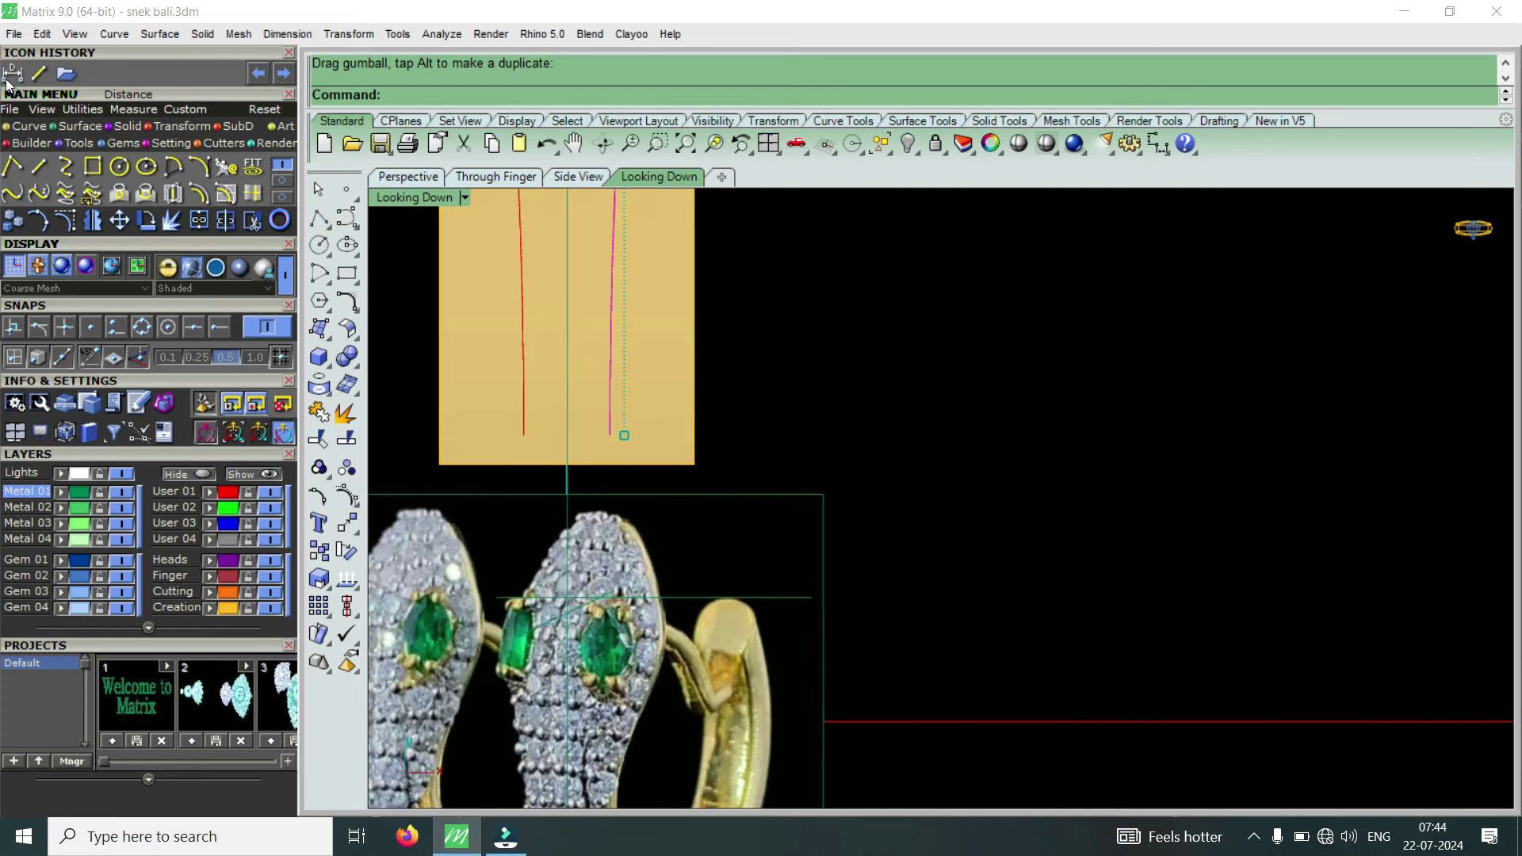
# Measure the End-snapped distance between both curves' lower ends: 3.019 mm.
pyautogui.click(171, 220)
pyautogui.click(224, 327)
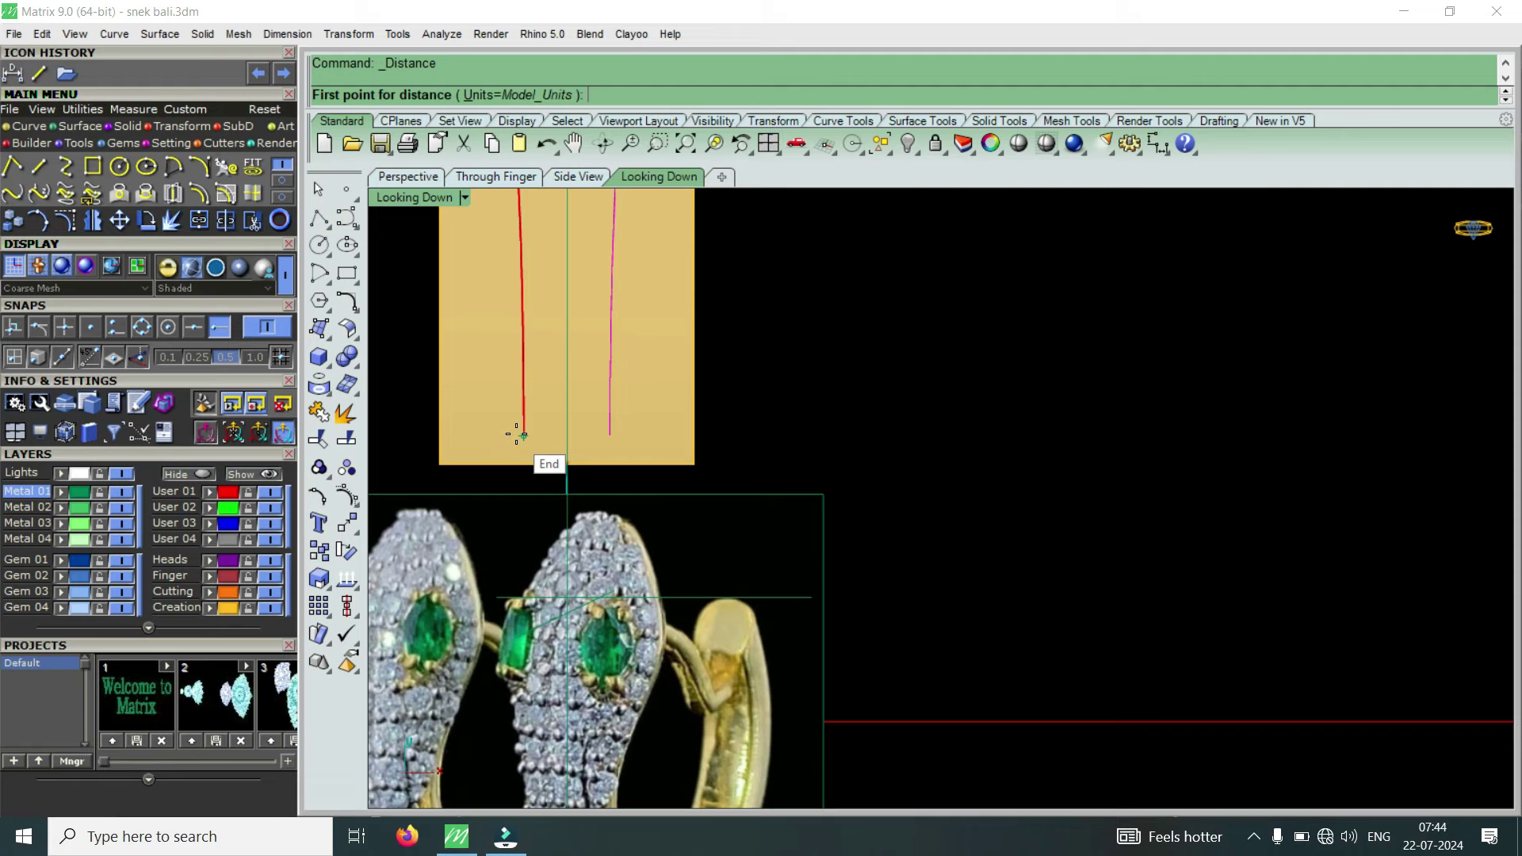
pyautogui.click(524, 435)
pyautogui.click(611, 435)
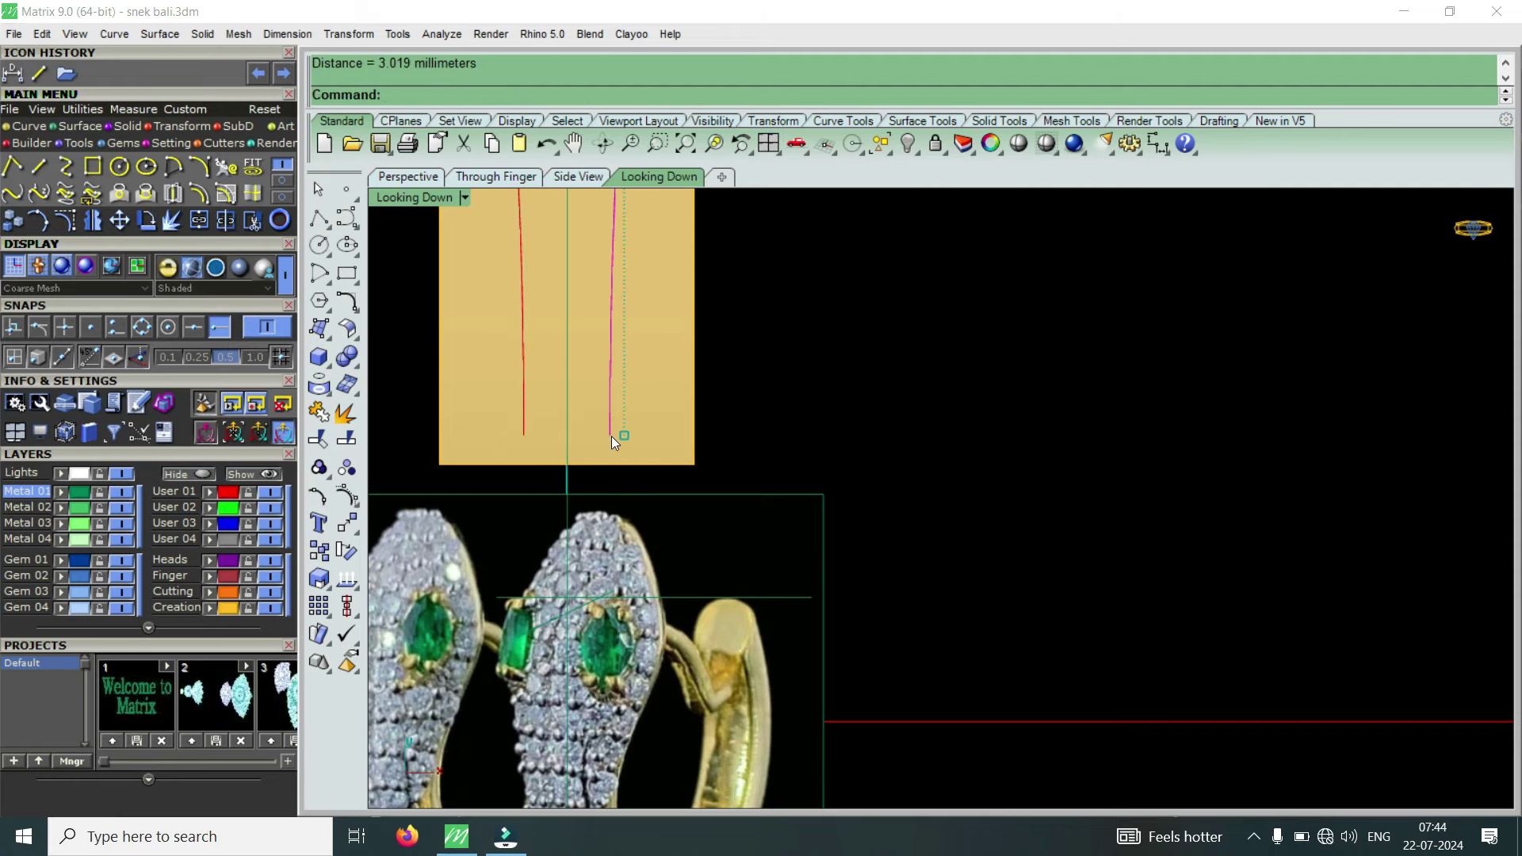
pyautogui.scroll(-1, 611, 436)
pyautogui.scroll(-2, 611, 436)
pyautogui.scroll(1, 672, 539)
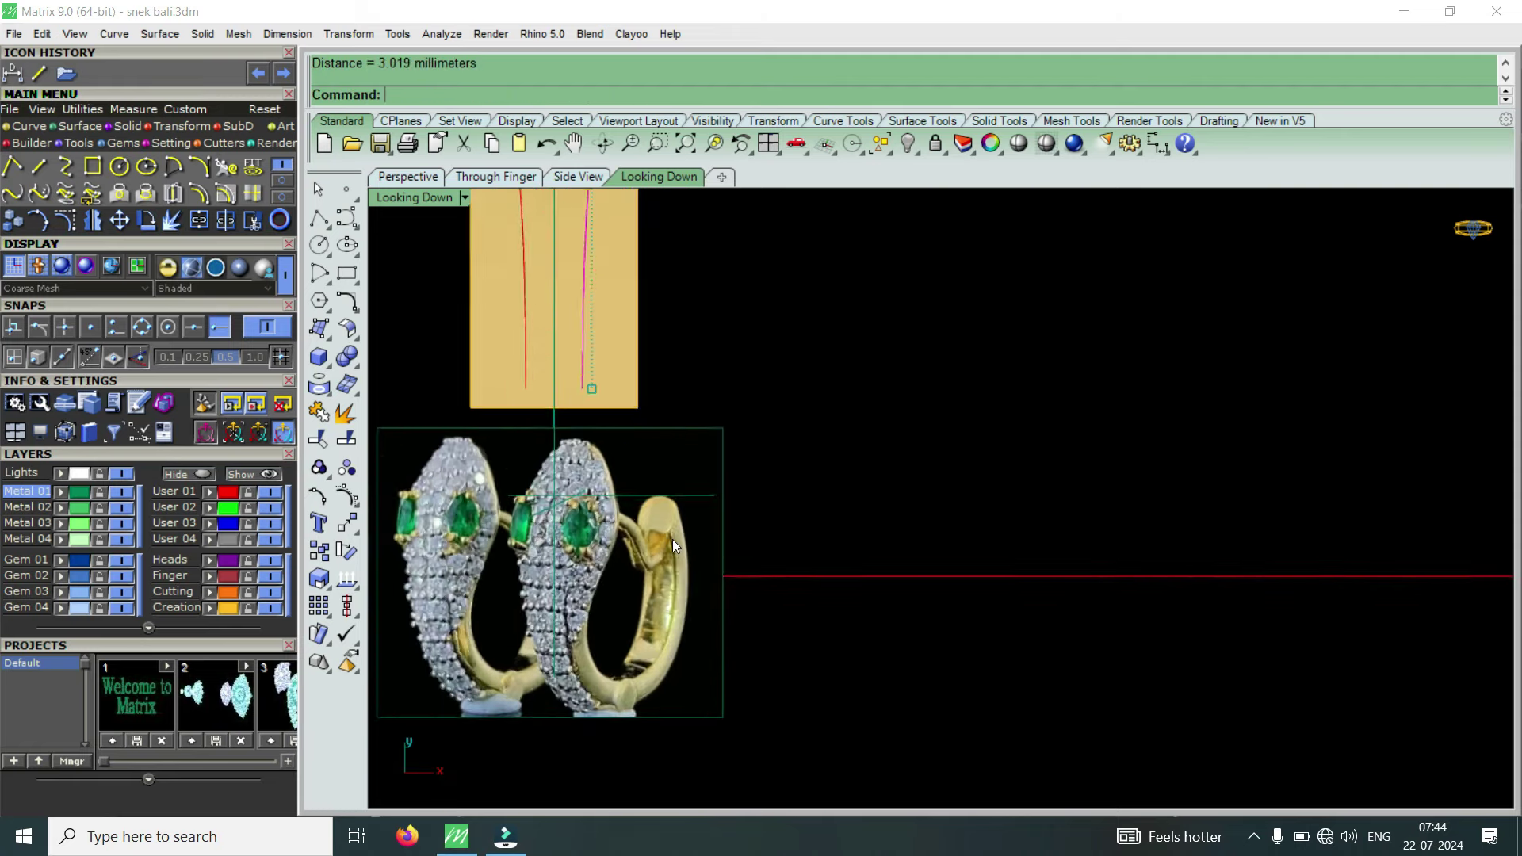
pyautogui.scroll(1, 672, 539)
pyautogui.scroll(-2, 632, 586)
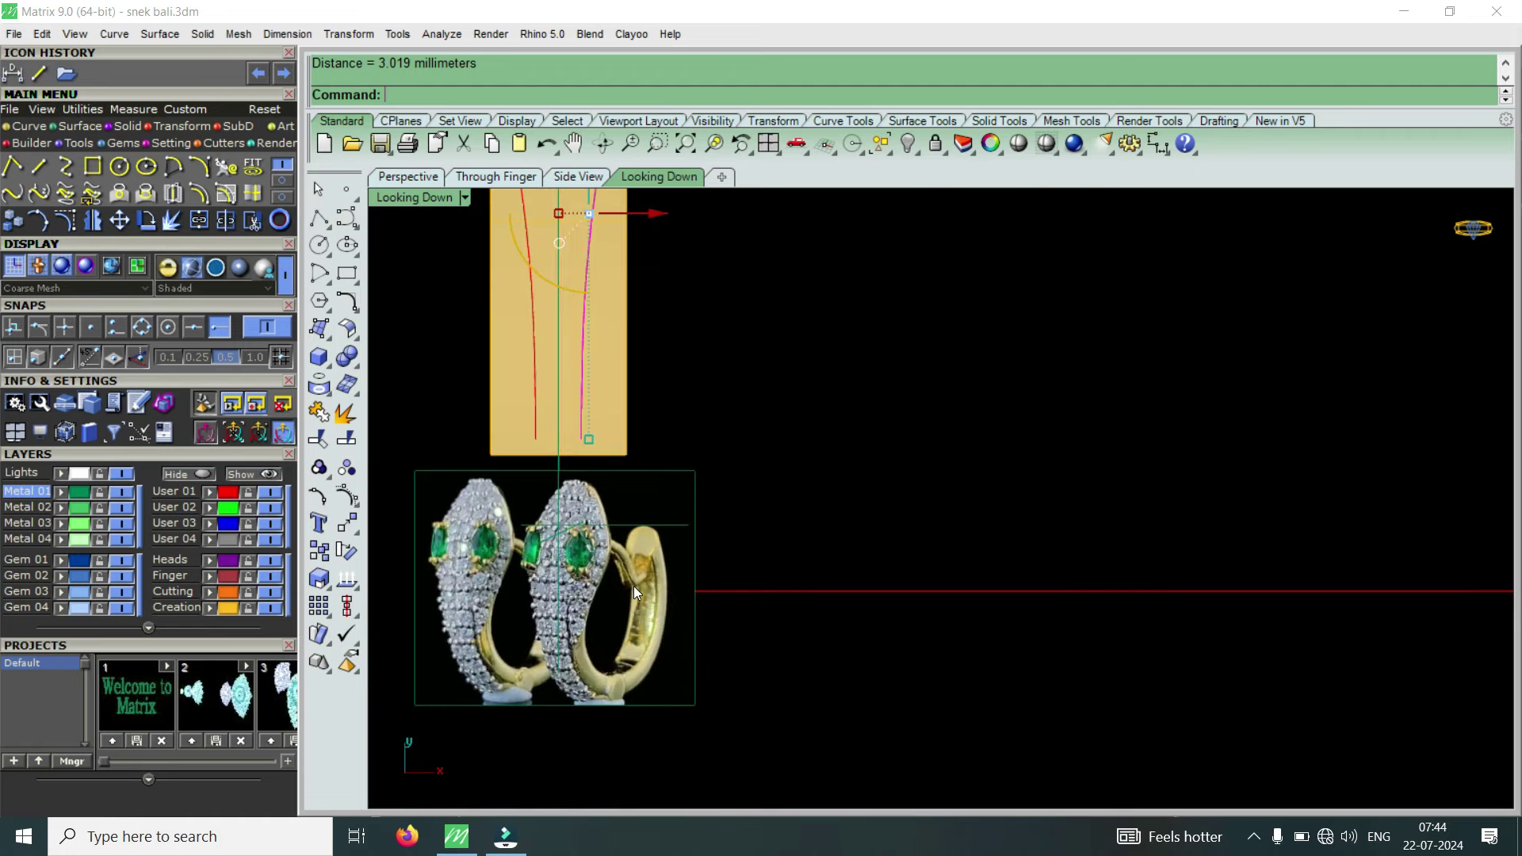
pyautogui.scroll(-1, 632, 585)
pyautogui.scroll(1, 607, 339)
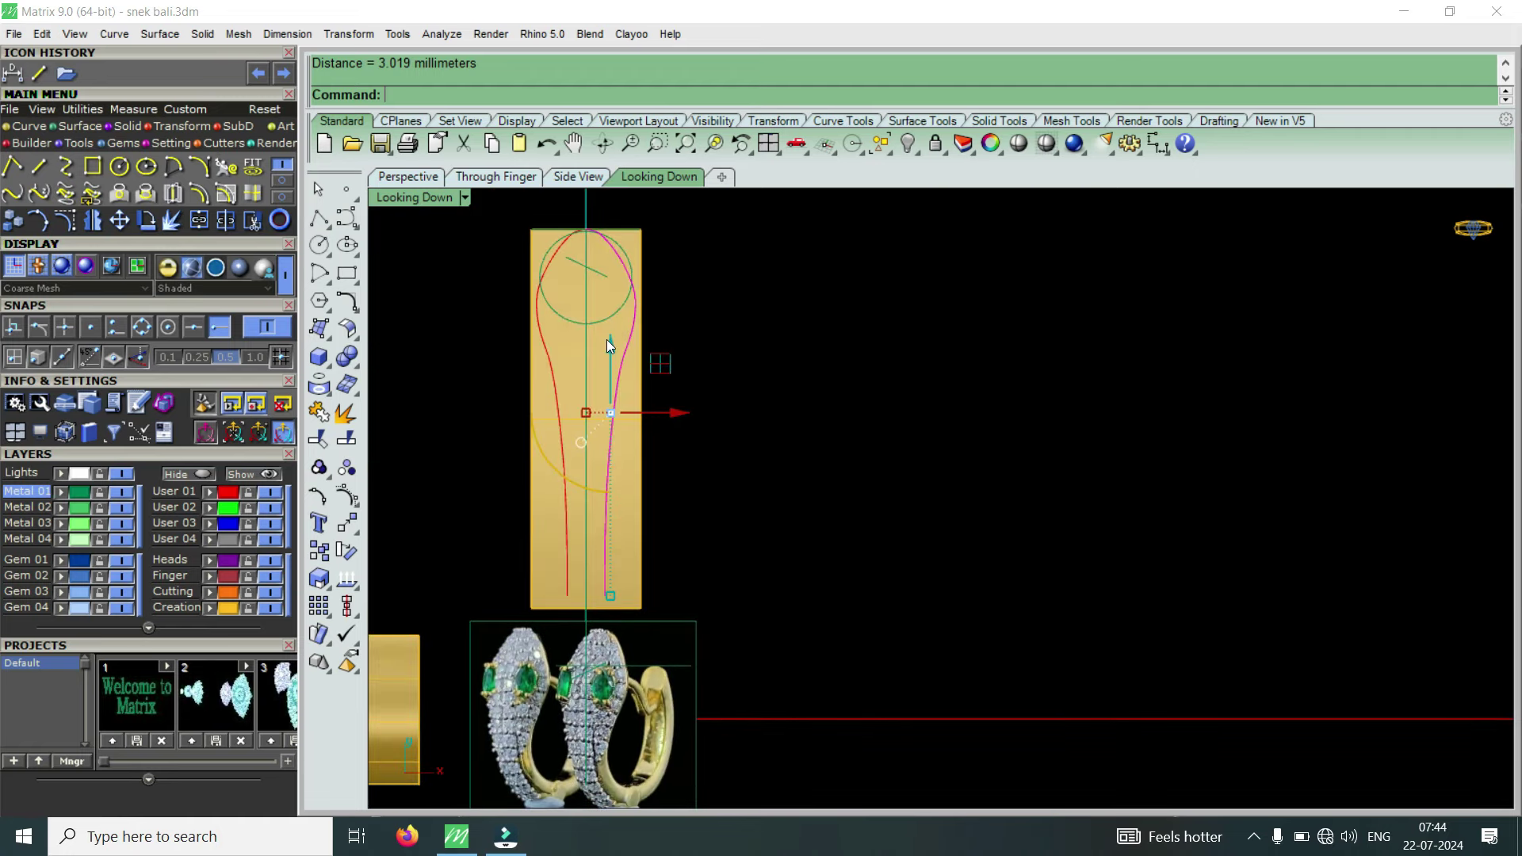
pyautogui.scroll(1, 606, 339)
pyautogui.scroll(-2, 606, 340)
pyautogui.scroll(2, 603, 601)
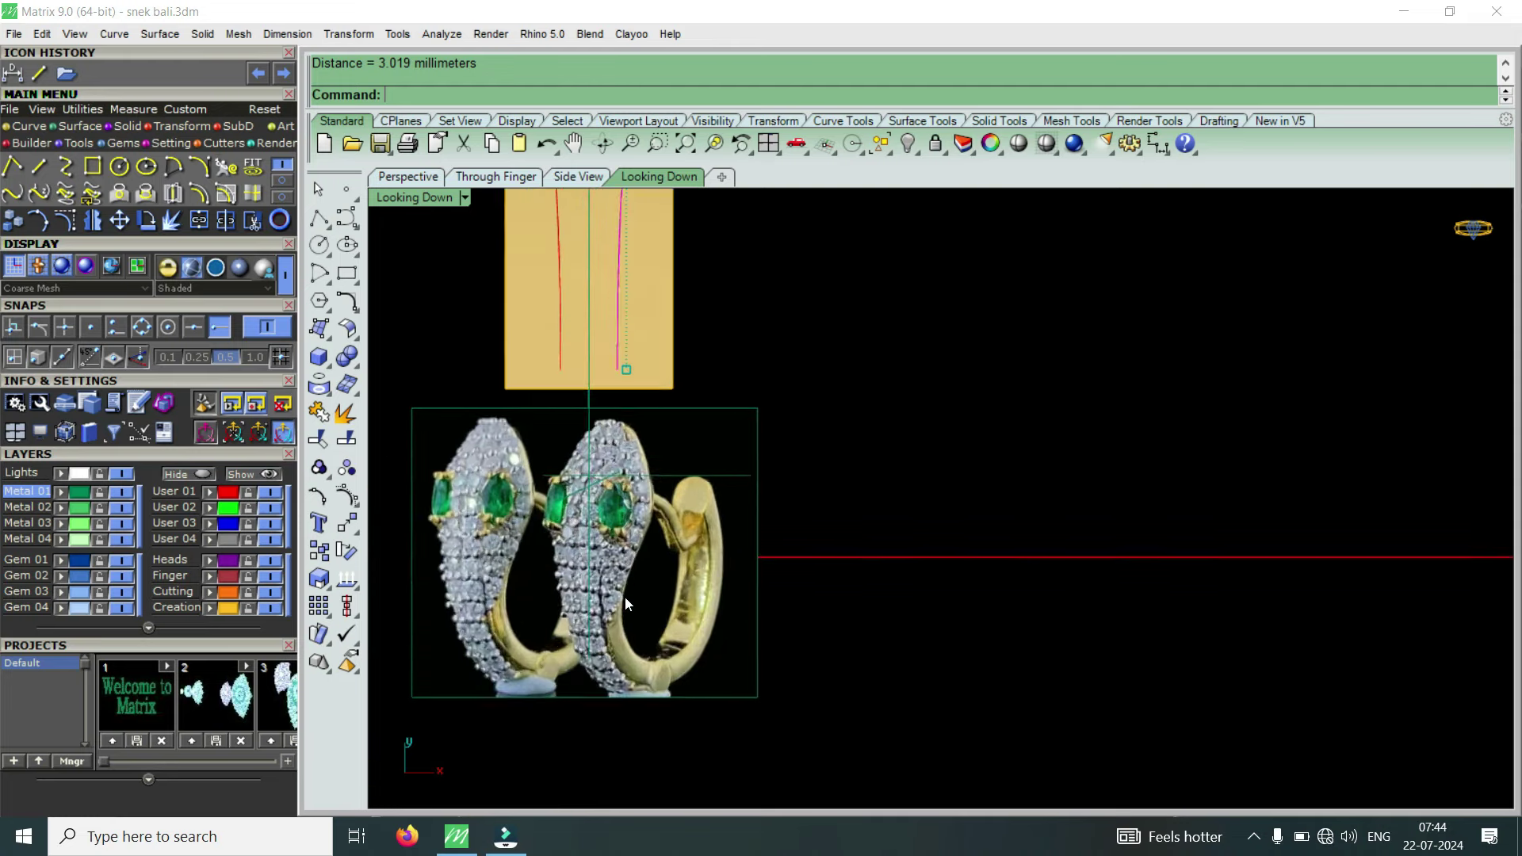
pyautogui.scroll(2, 614, 571)
pyautogui.scroll(-3, 554, 619)
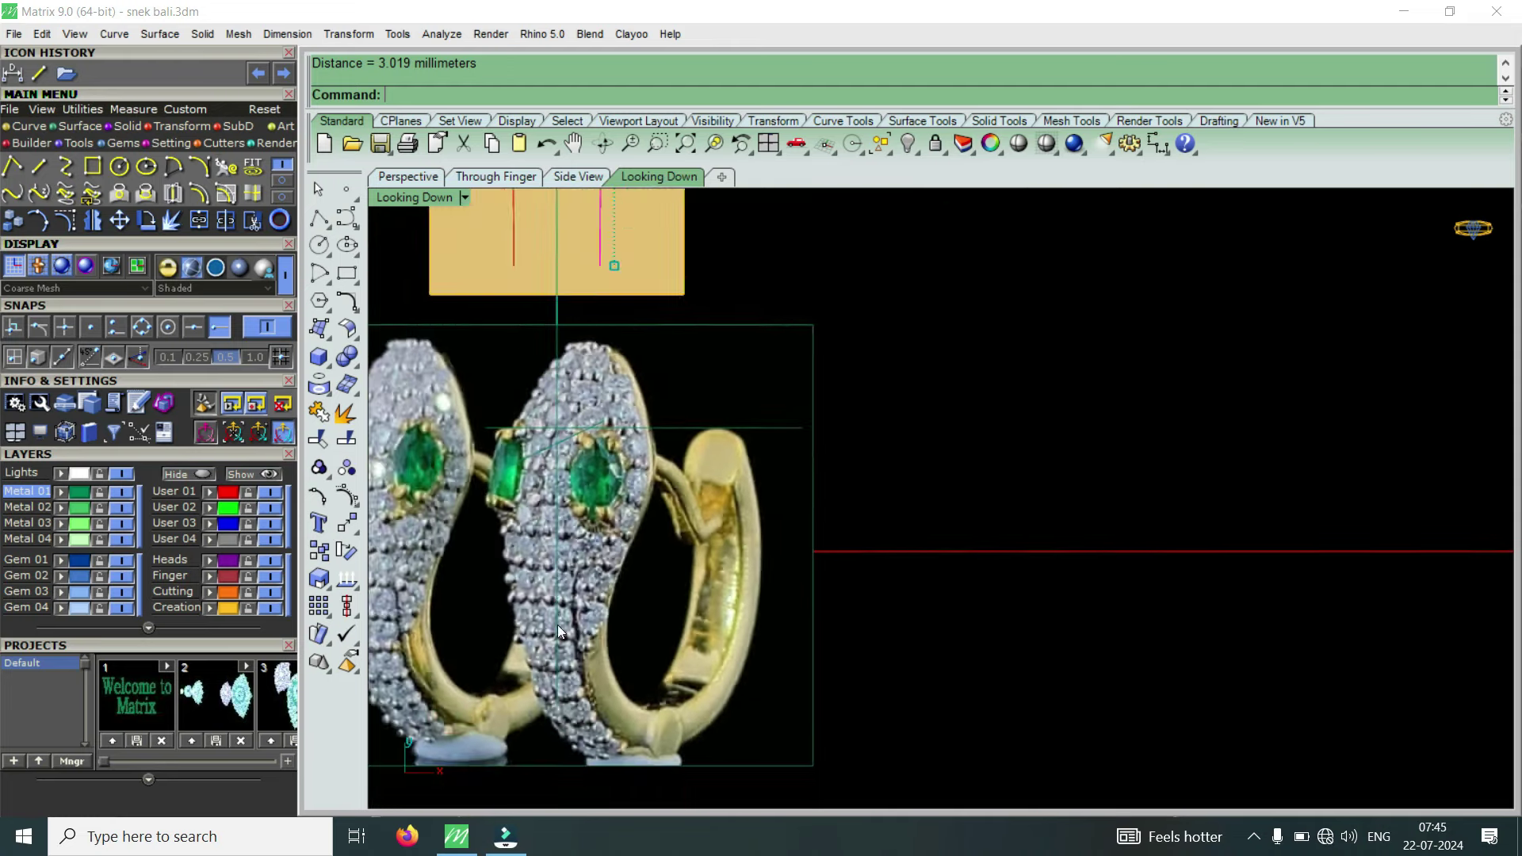
pyautogui.scroll(3, 563, 621)
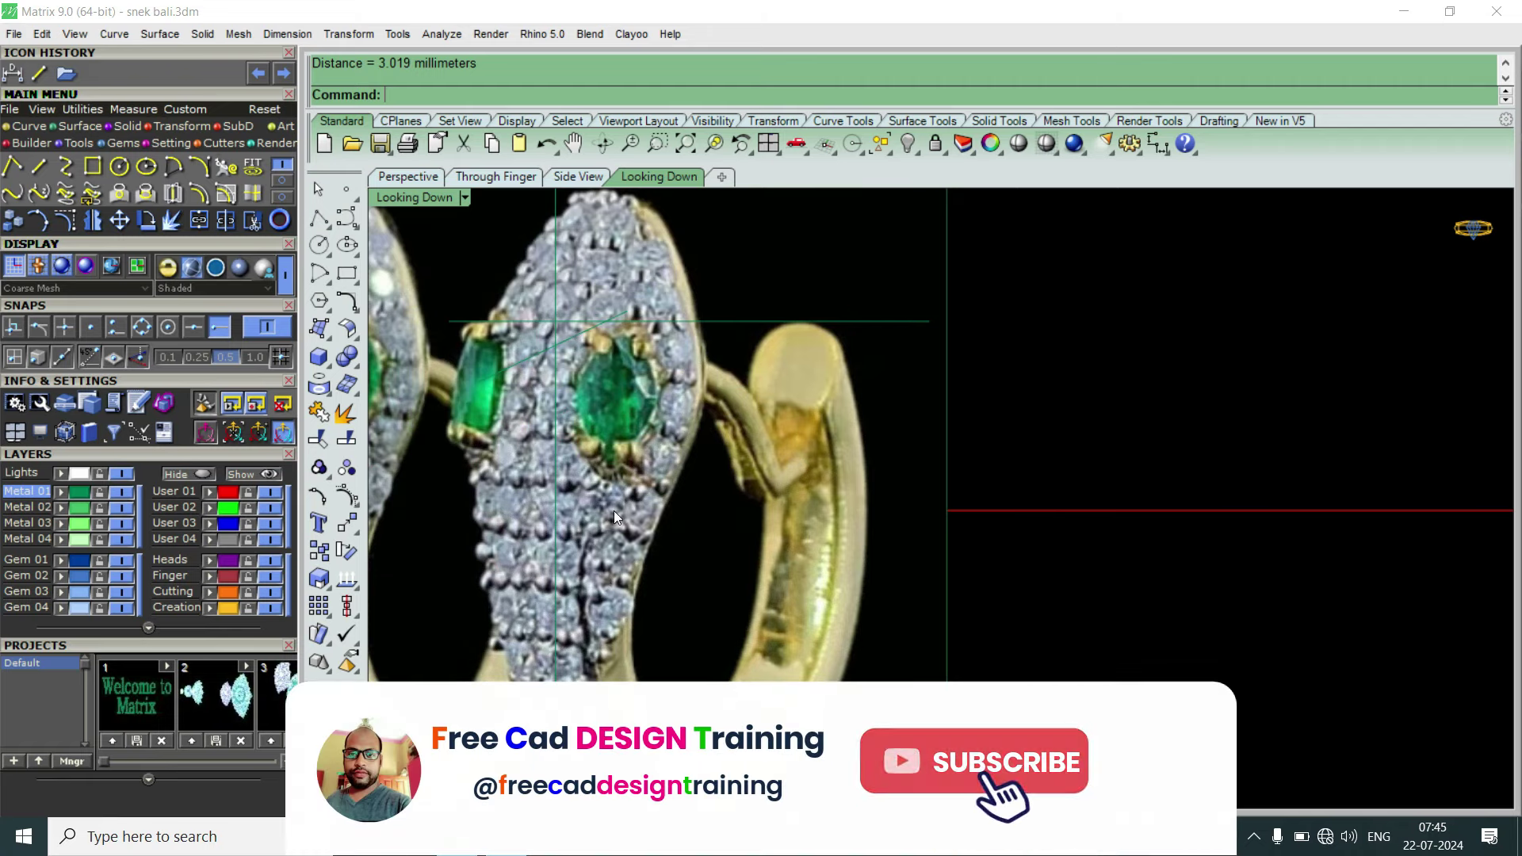
# Select both red outline curves and show their control points.
pyautogui.scroll(-3, 617, 511)
pyautogui.scroll(1, 616, 512)
pyautogui.scroll(2, 612, 325)
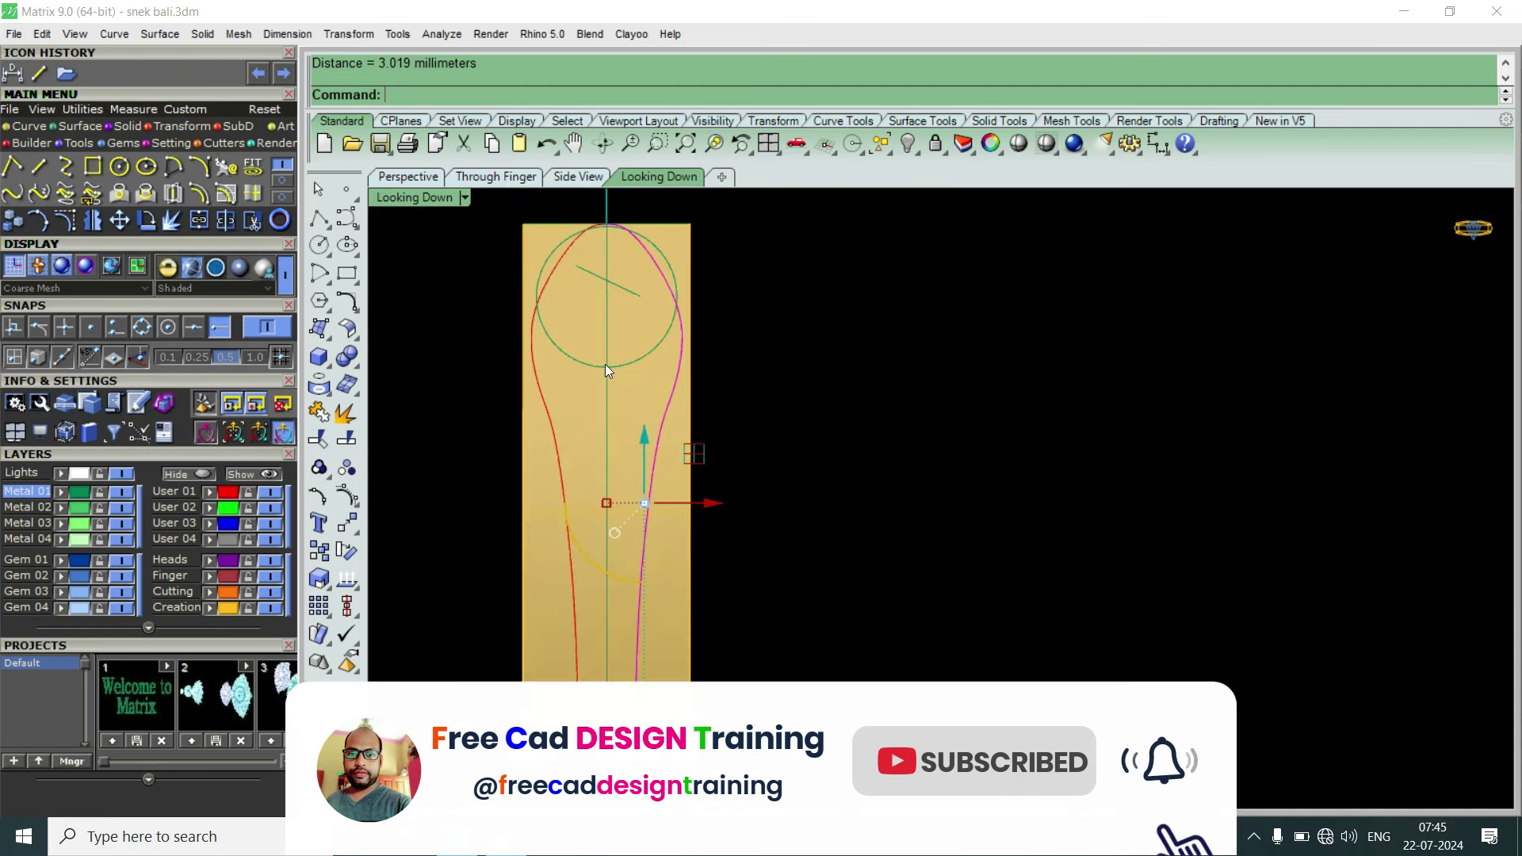
pyautogui.scroll(1, 606, 364)
pyautogui.click(549, 433)
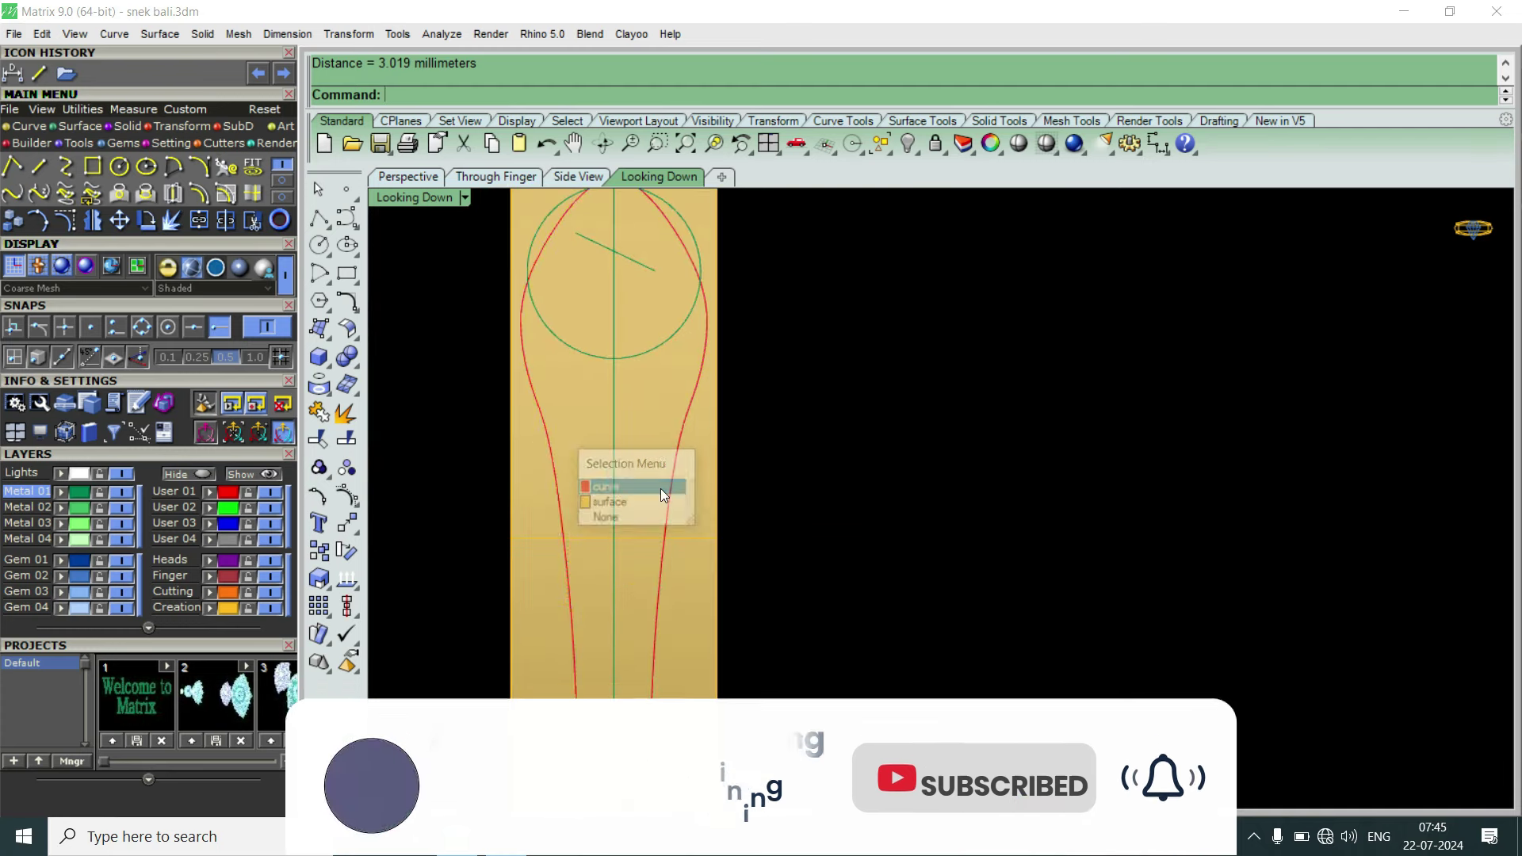
pyautogui.click(659, 488)
pyautogui.press('Escape')
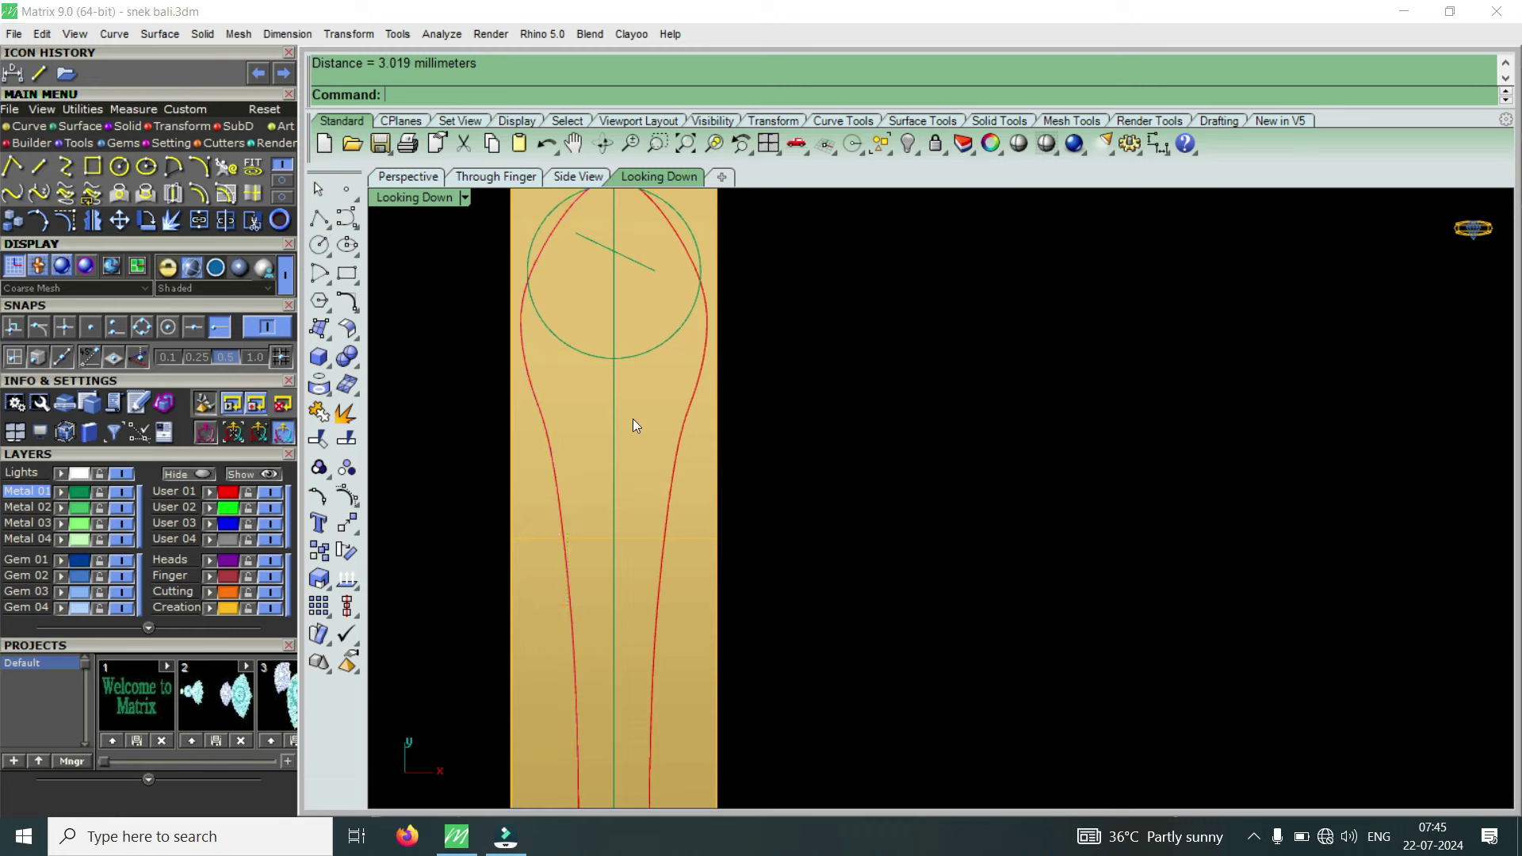
pyautogui.scroll(-2, 610, 396)
pyautogui.scroll(-1, 592, 408)
pyautogui.scroll(1, 607, 539)
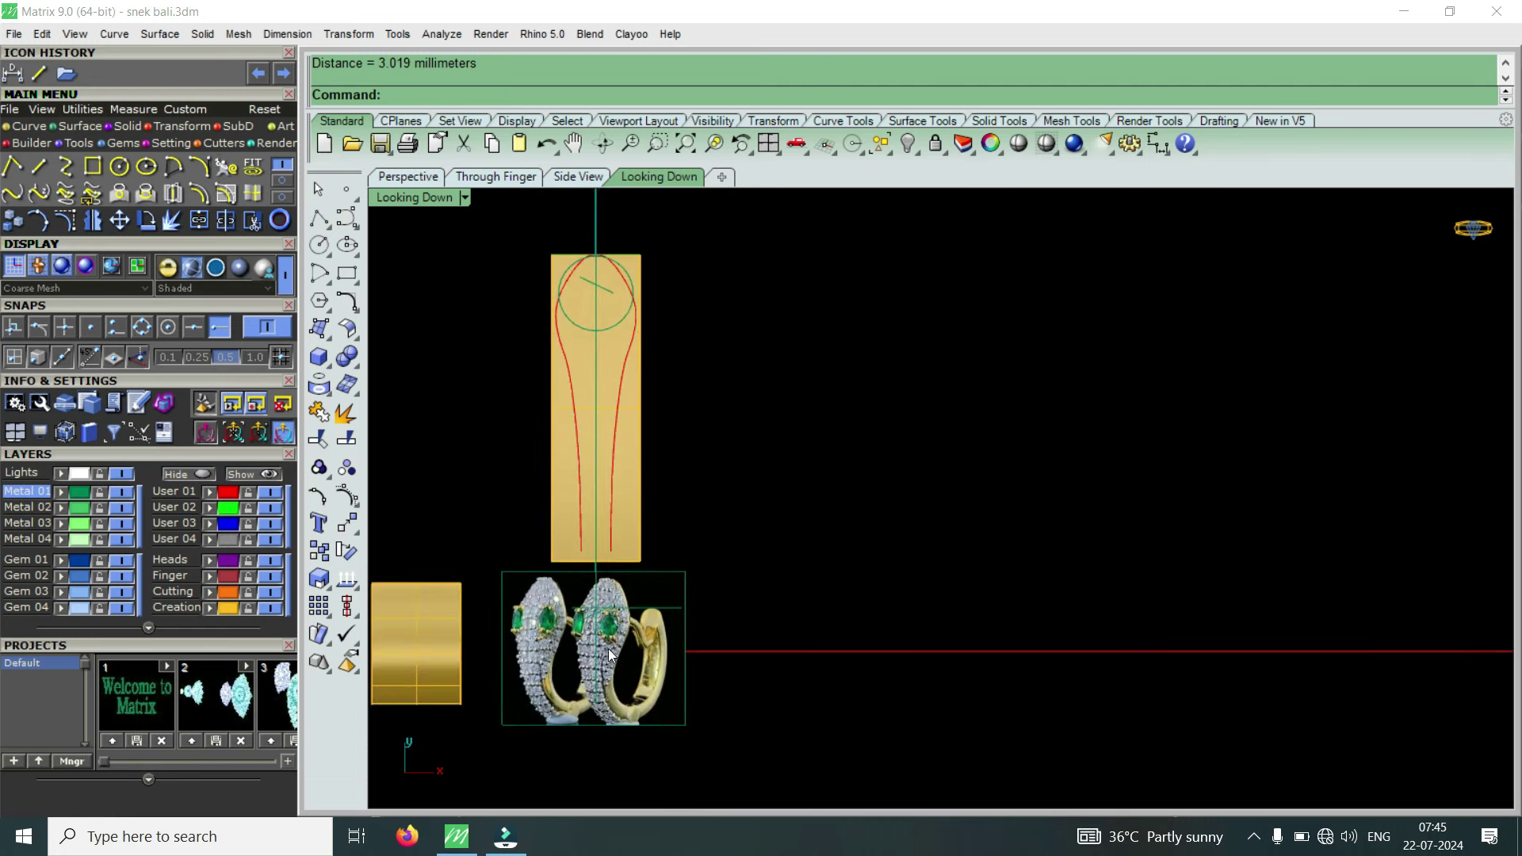
pyautogui.scroll(2, 619, 618)
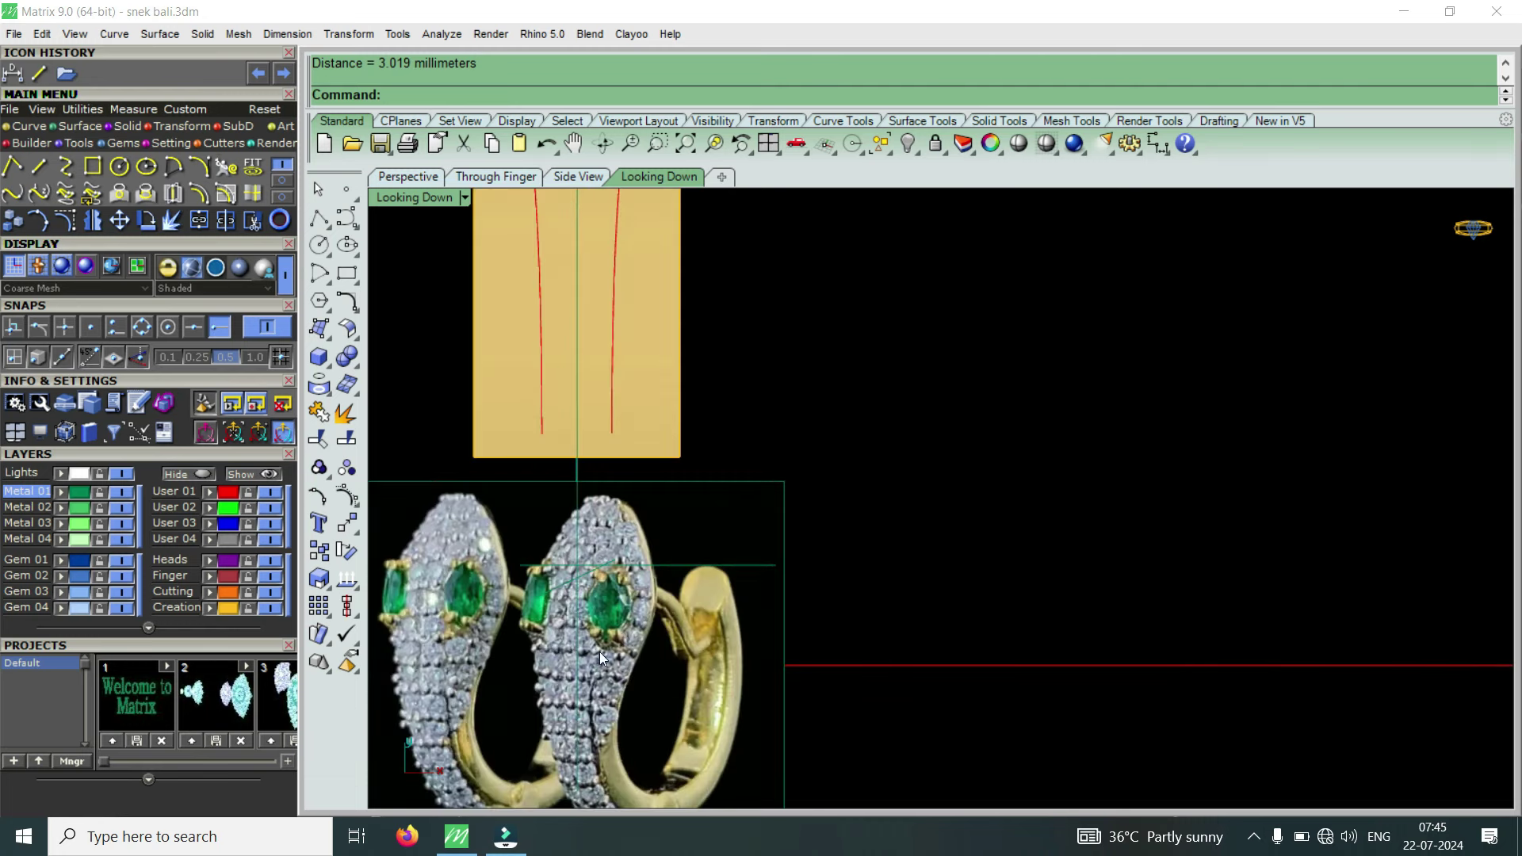
pyautogui.scroll(-1, 590, 650)
pyautogui.scroll(-1, 604, 648)
pyautogui.scroll(1, 621, 355)
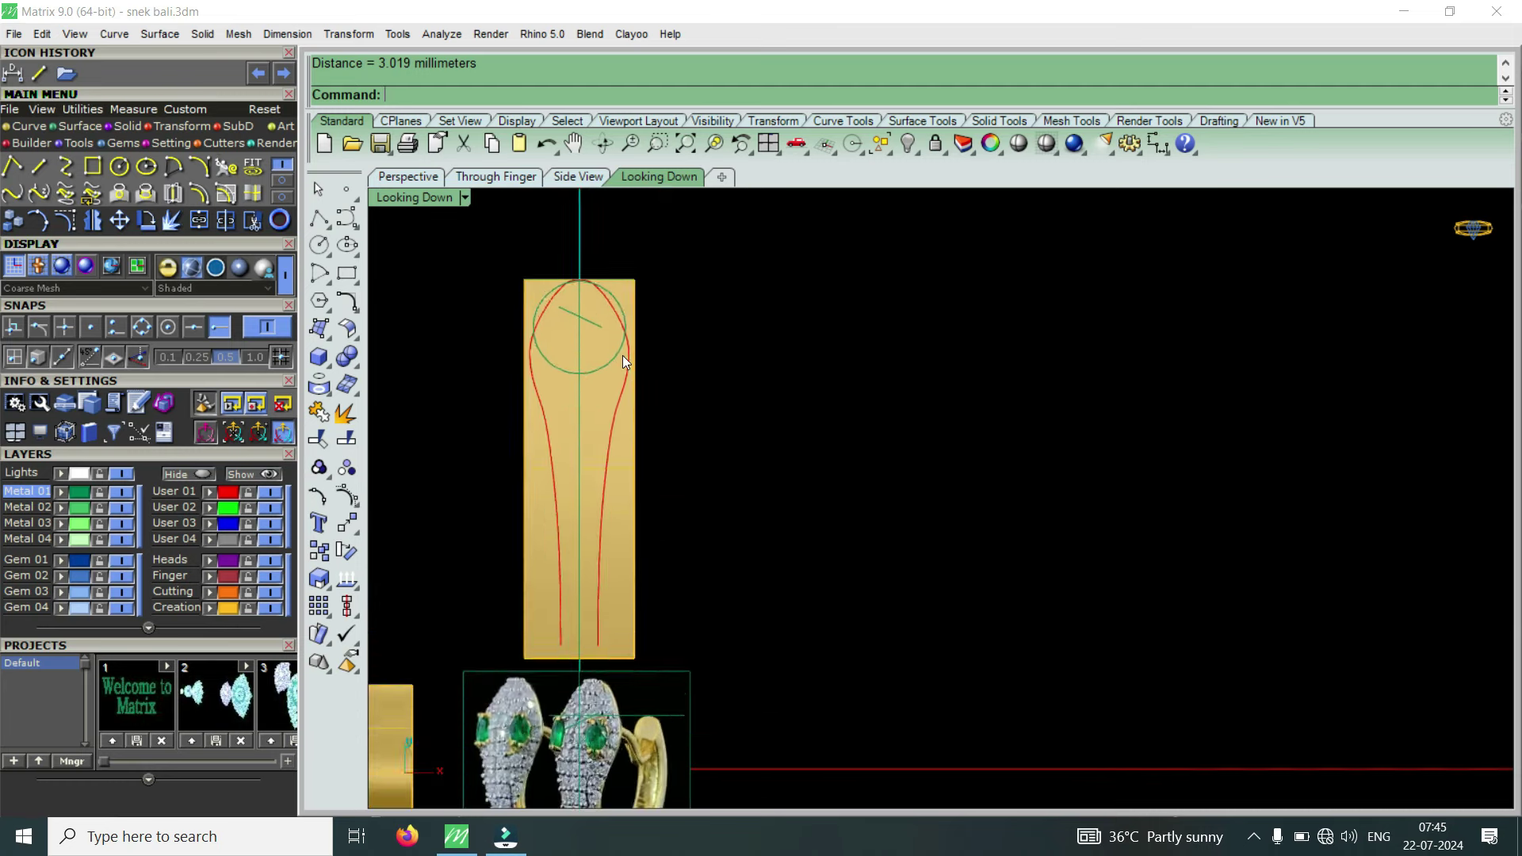
pyautogui.scroll(2, 626, 362)
pyautogui.click(632, 366)
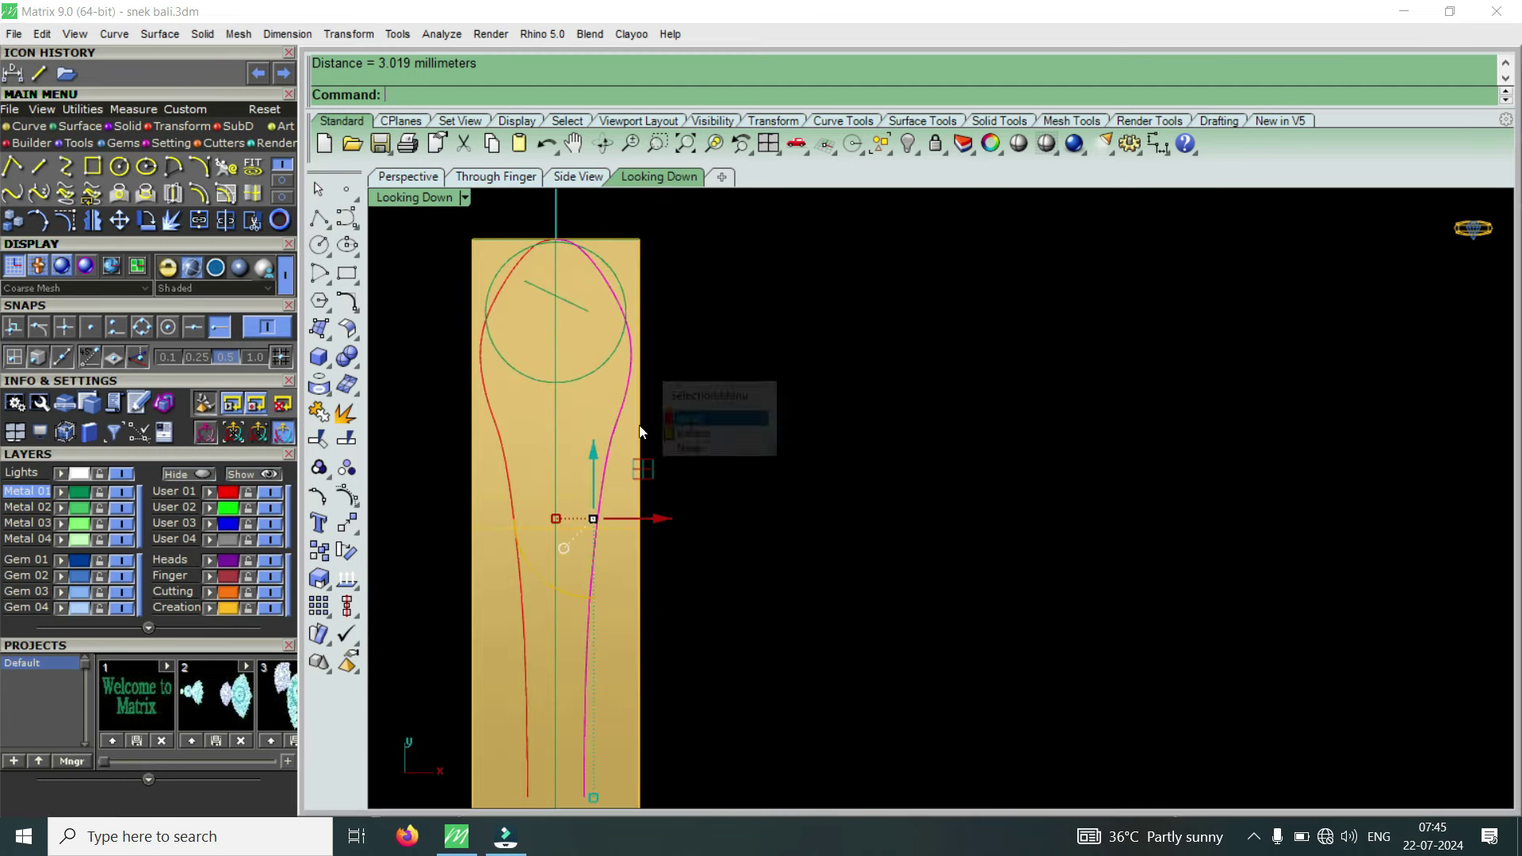
pyautogui.keyDown('shift'); pyautogui.click(488, 403); pyautogui.keyUp('shift')
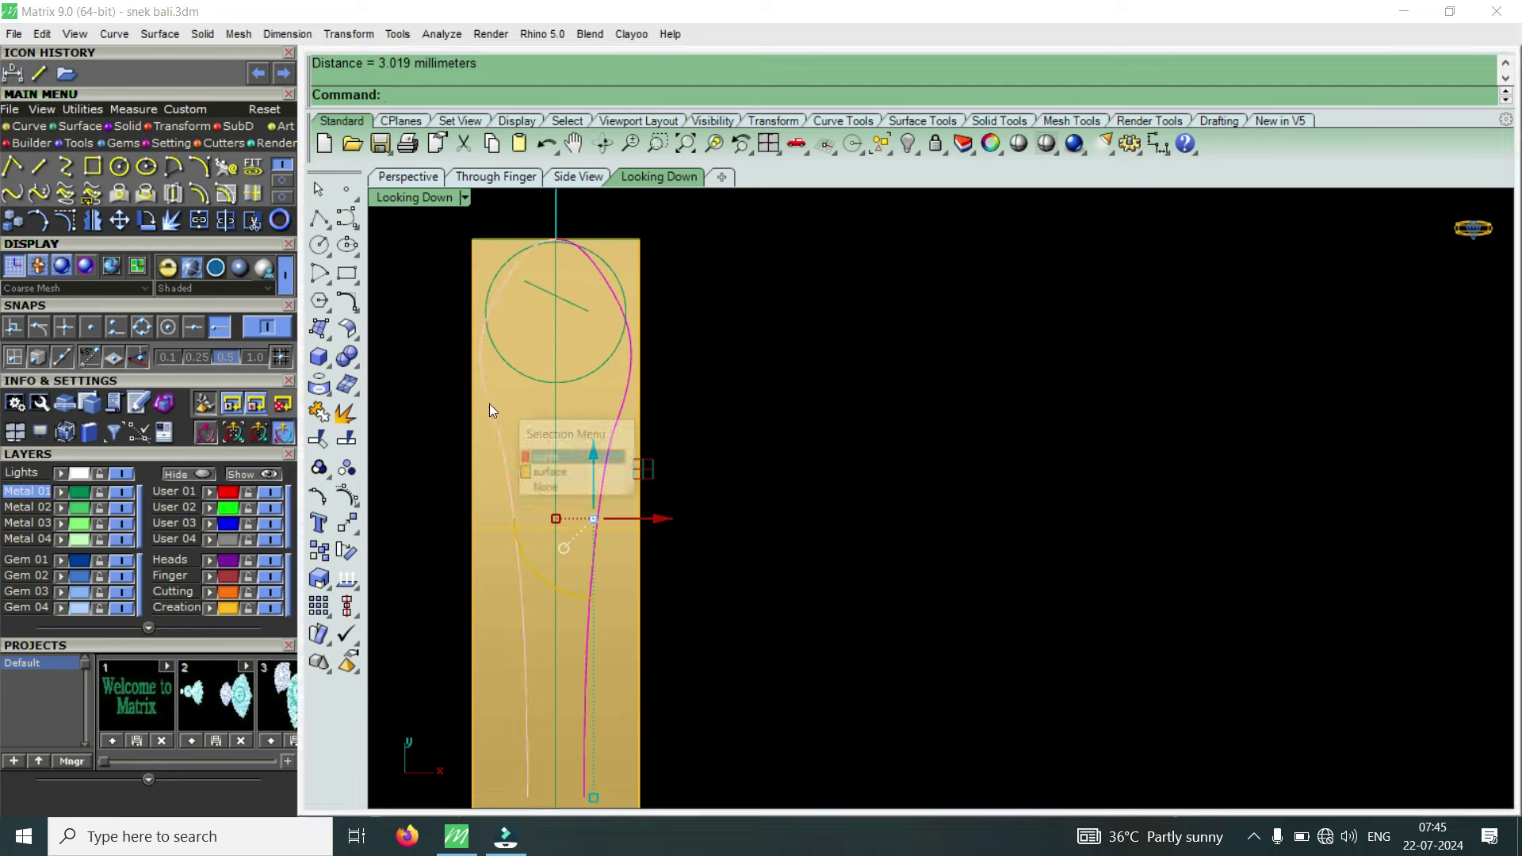
pyautogui.click(537, 456)
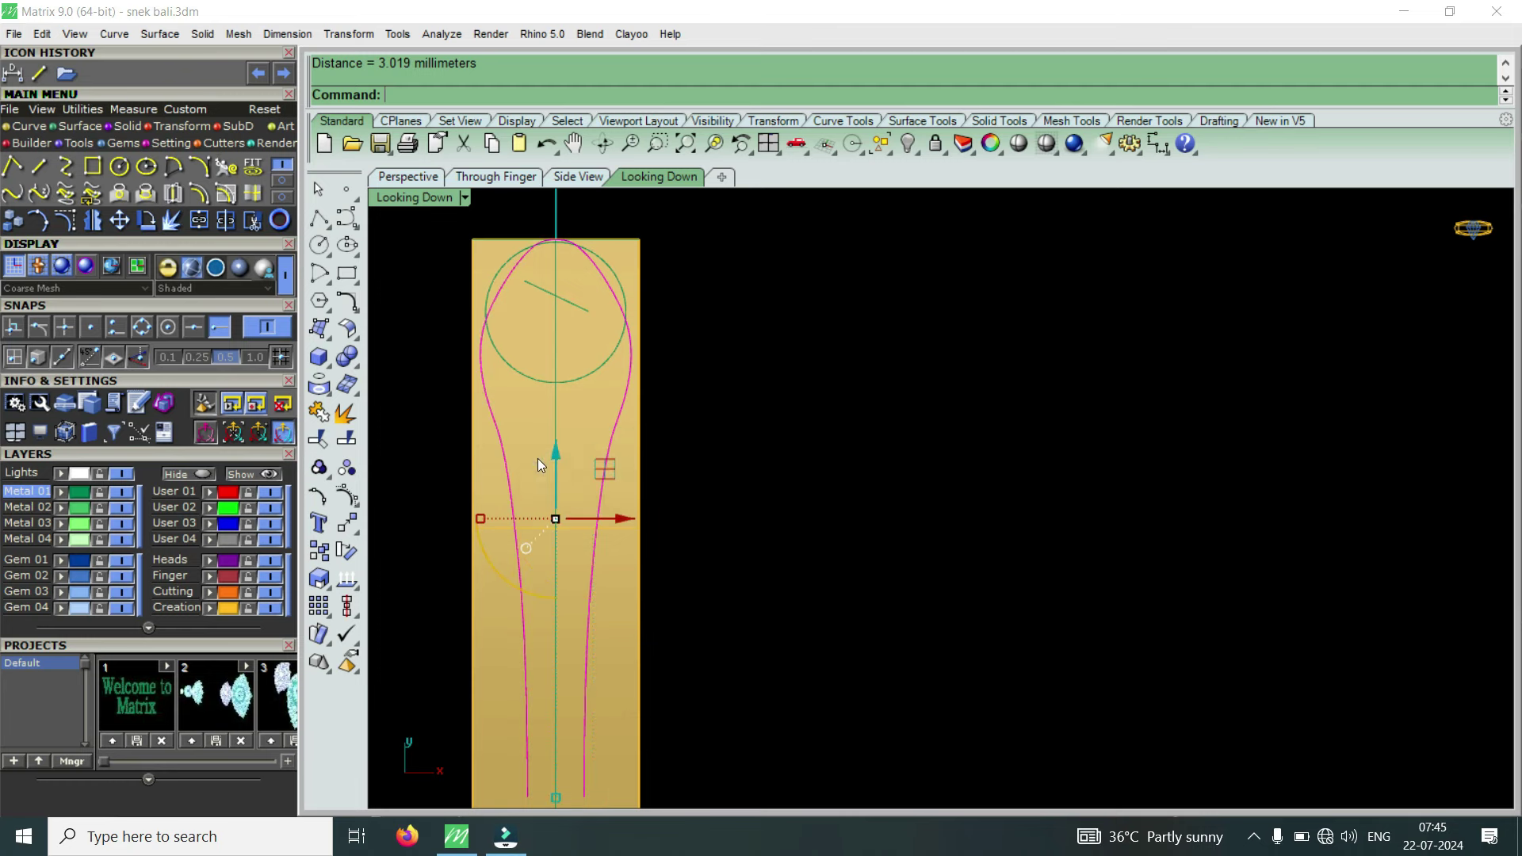
pyautogui.click(74, 222)
pyautogui.scroll(1, 486, 342)
pyautogui.scroll(2, 486, 343)
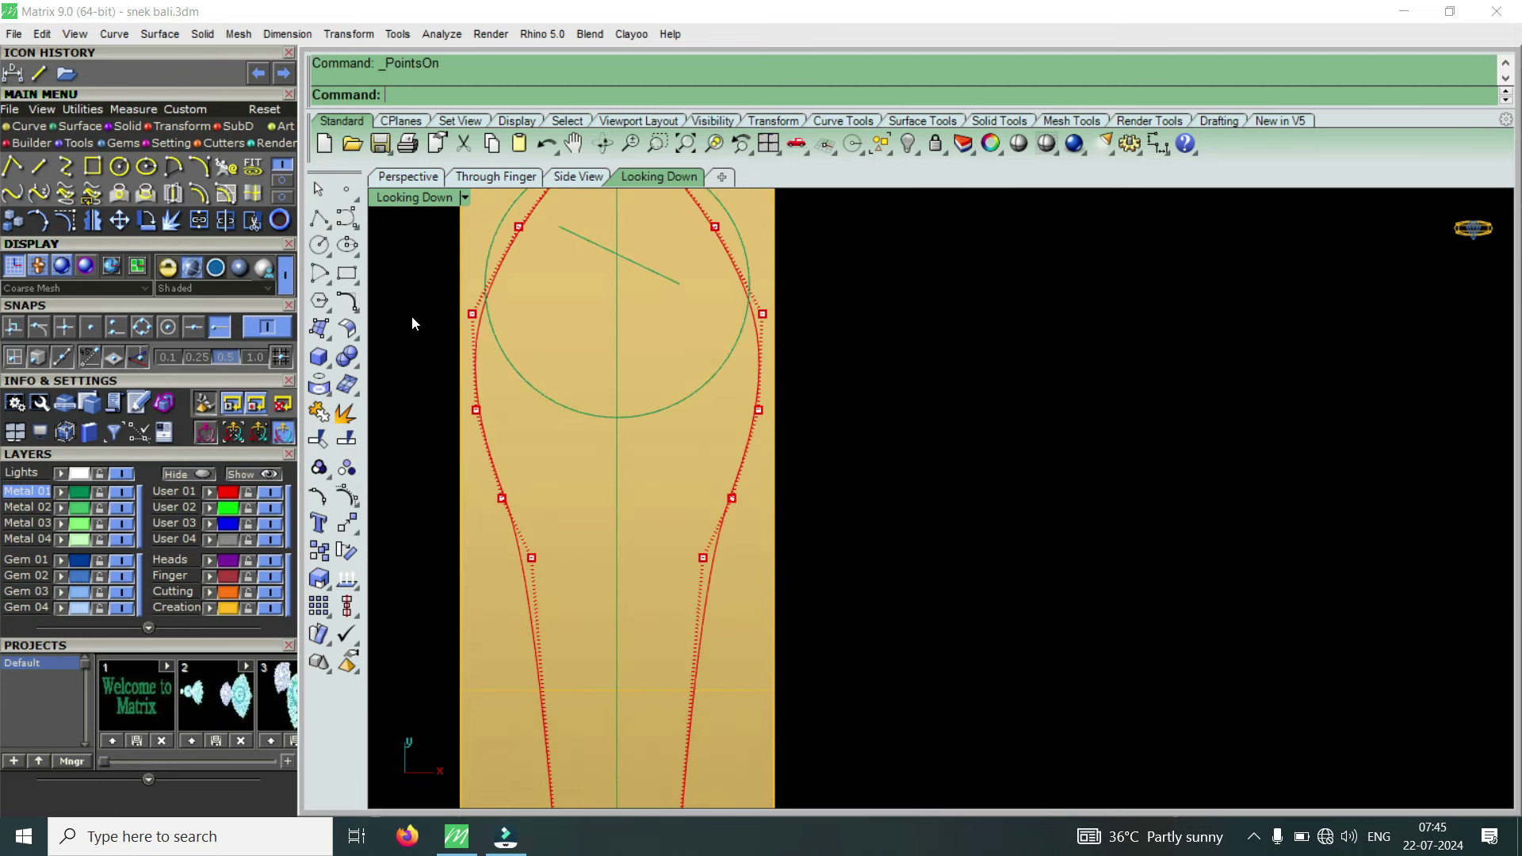
# Push four control points on the head loop outward.
pyautogui.moveTo(396, 283); pyautogui.dragTo(778, 430)
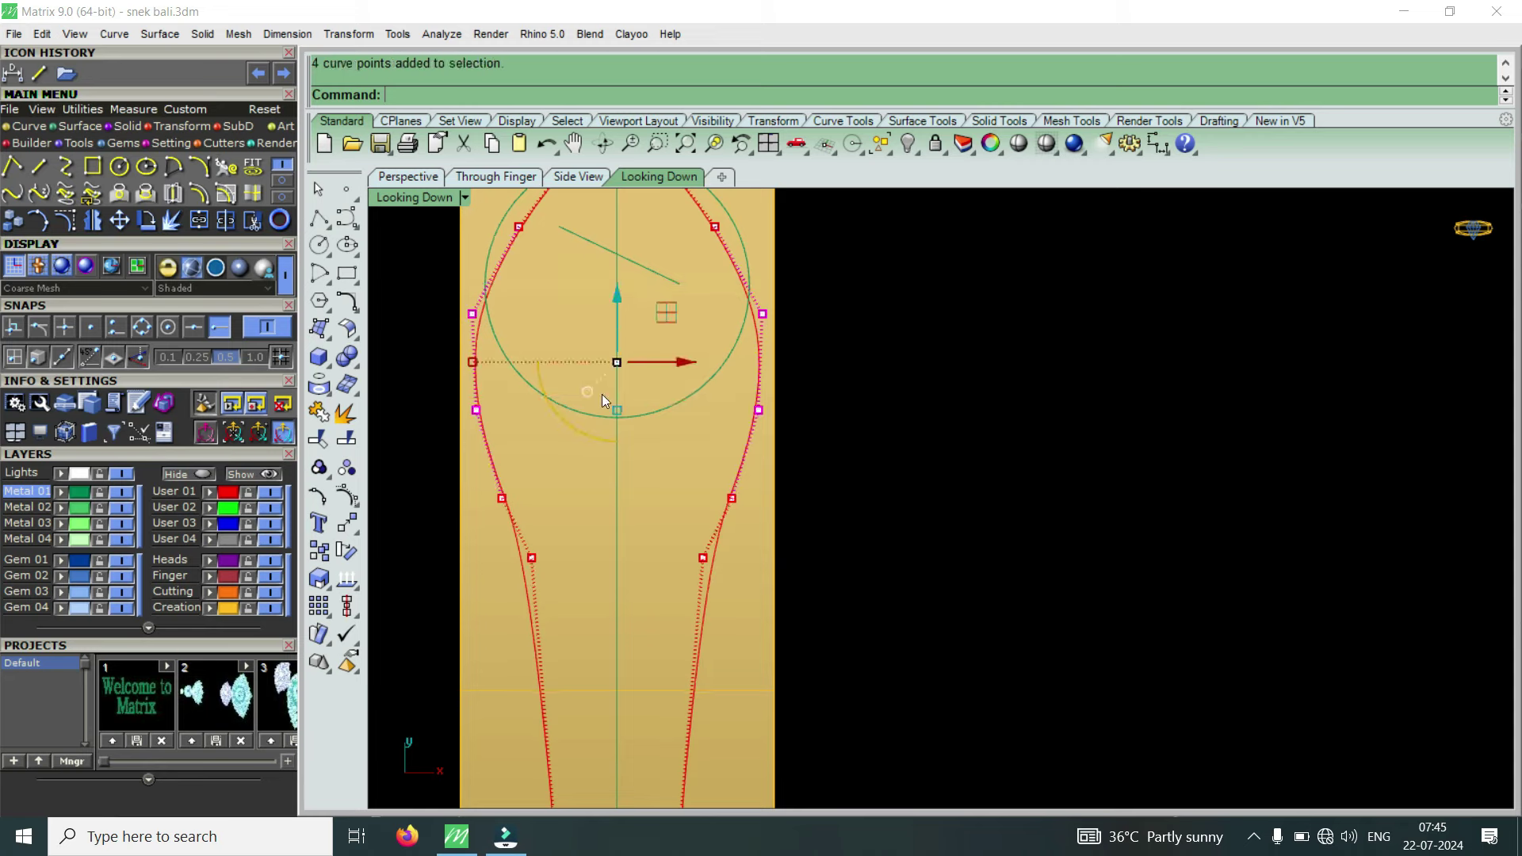
pyautogui.scroll(2, 547, 372)
pyautogui.moveTo(432, 357); pyautogui.dragTo(421, 365)
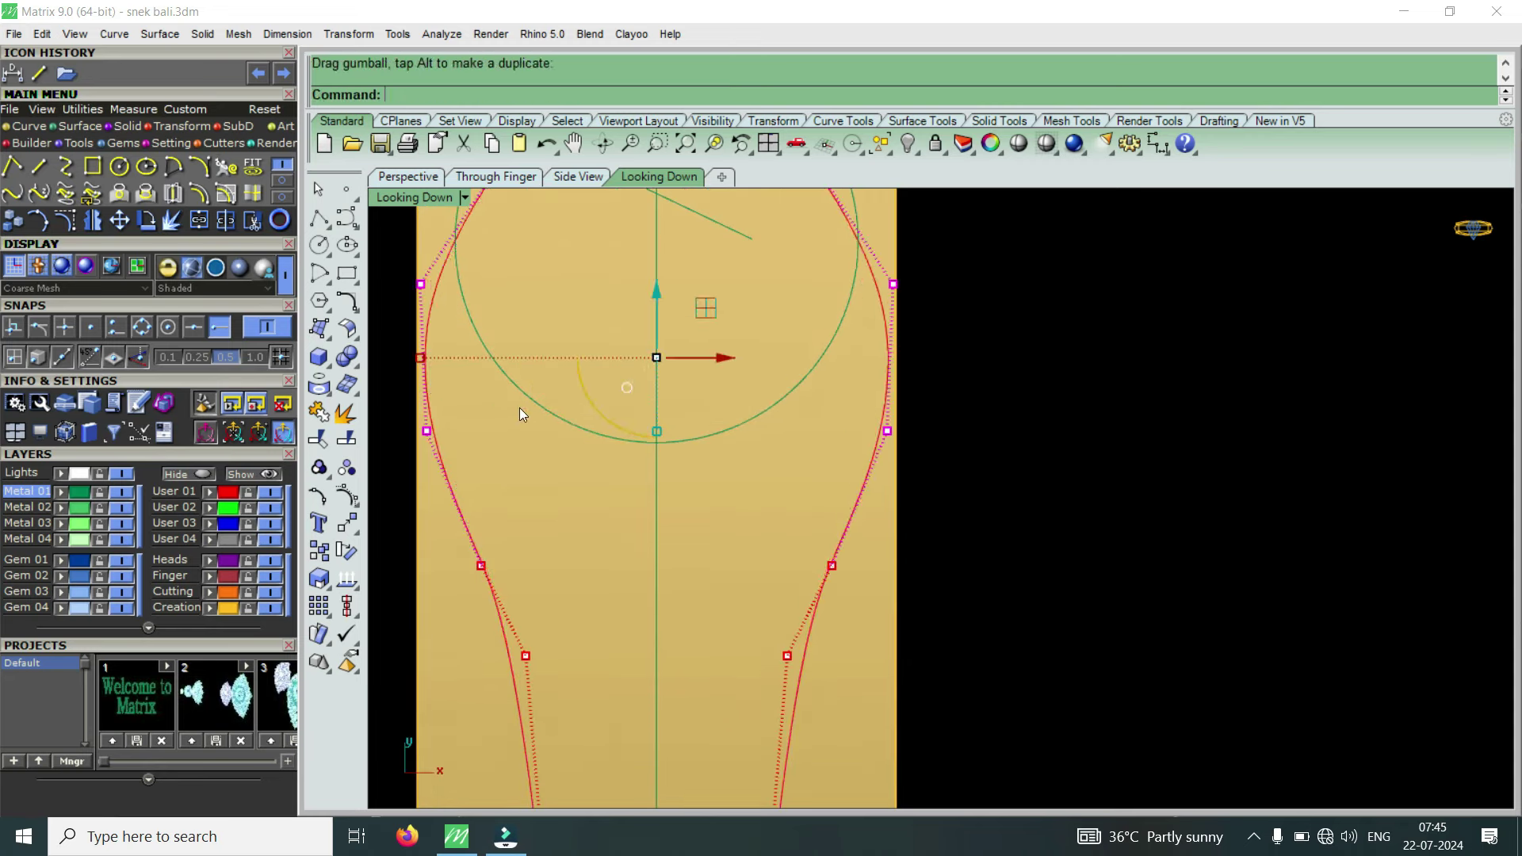
pyautogui.scroll(-3, 593, 415)
pyautogui.scroll(-2, 592, 415)
pyautogui.scroll(-2, 592, 415)
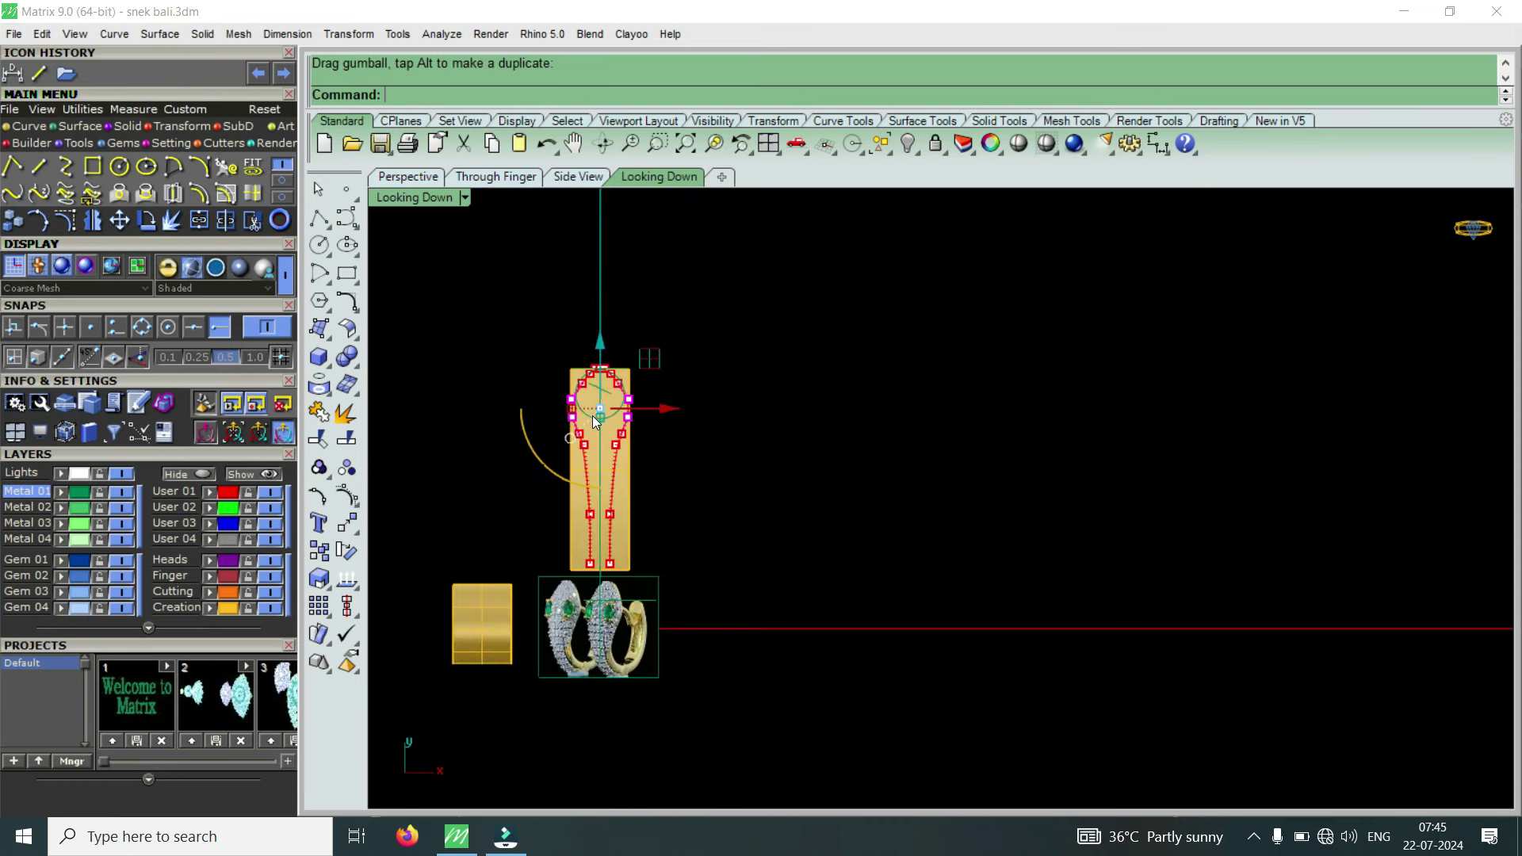
pyautogui.scroll(4, 618, 436)
pyautogui.scroll(1, 621, 435)
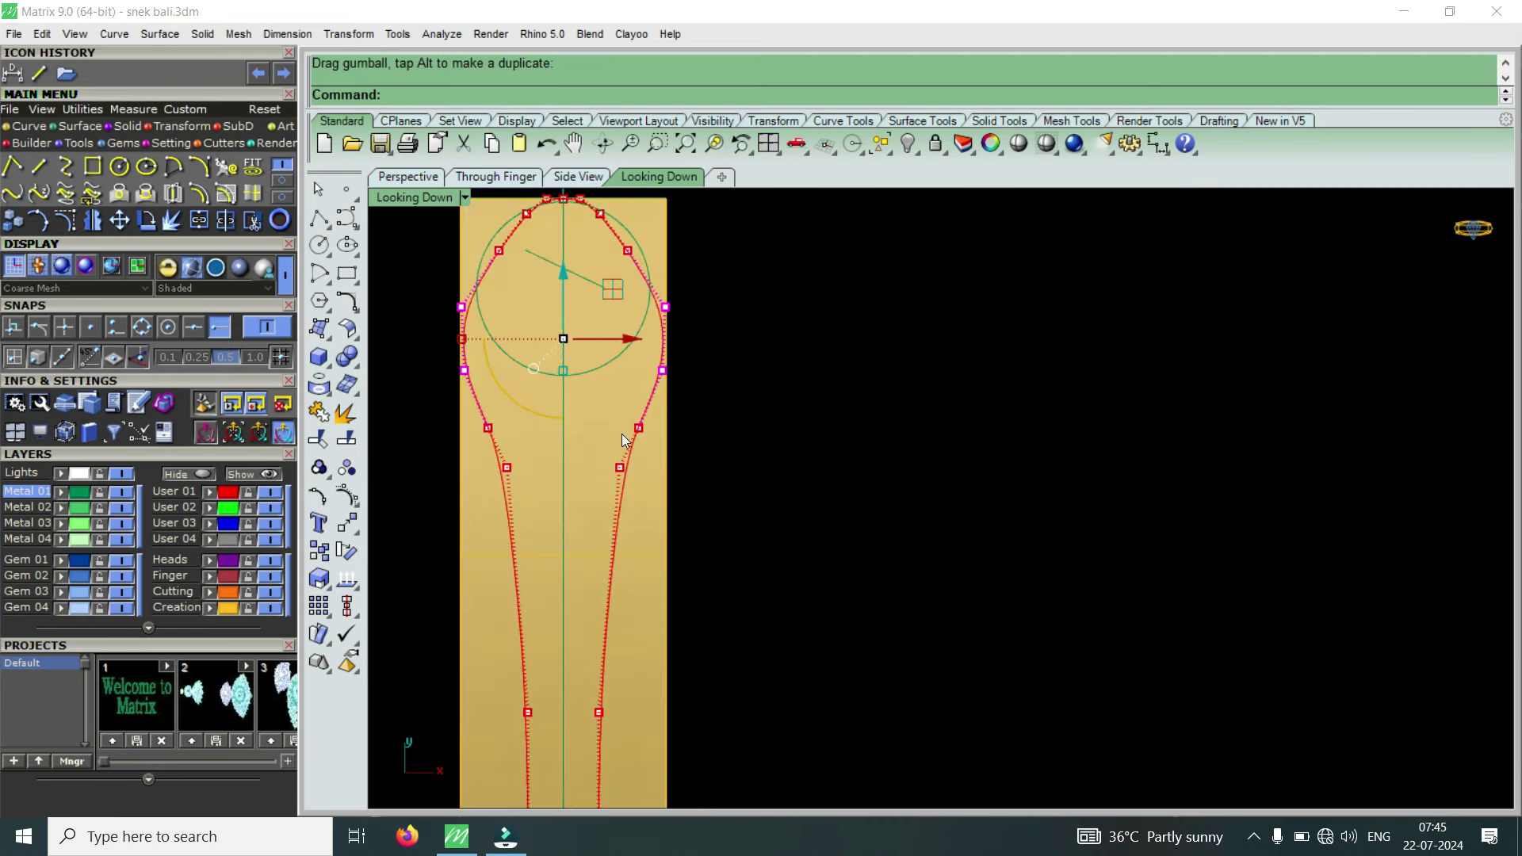
pyautogui.scroll(-3, 610, 425)
pyautogui.scroll(2, 610, 425)
pyautogui.scroll(1, 610, 425)
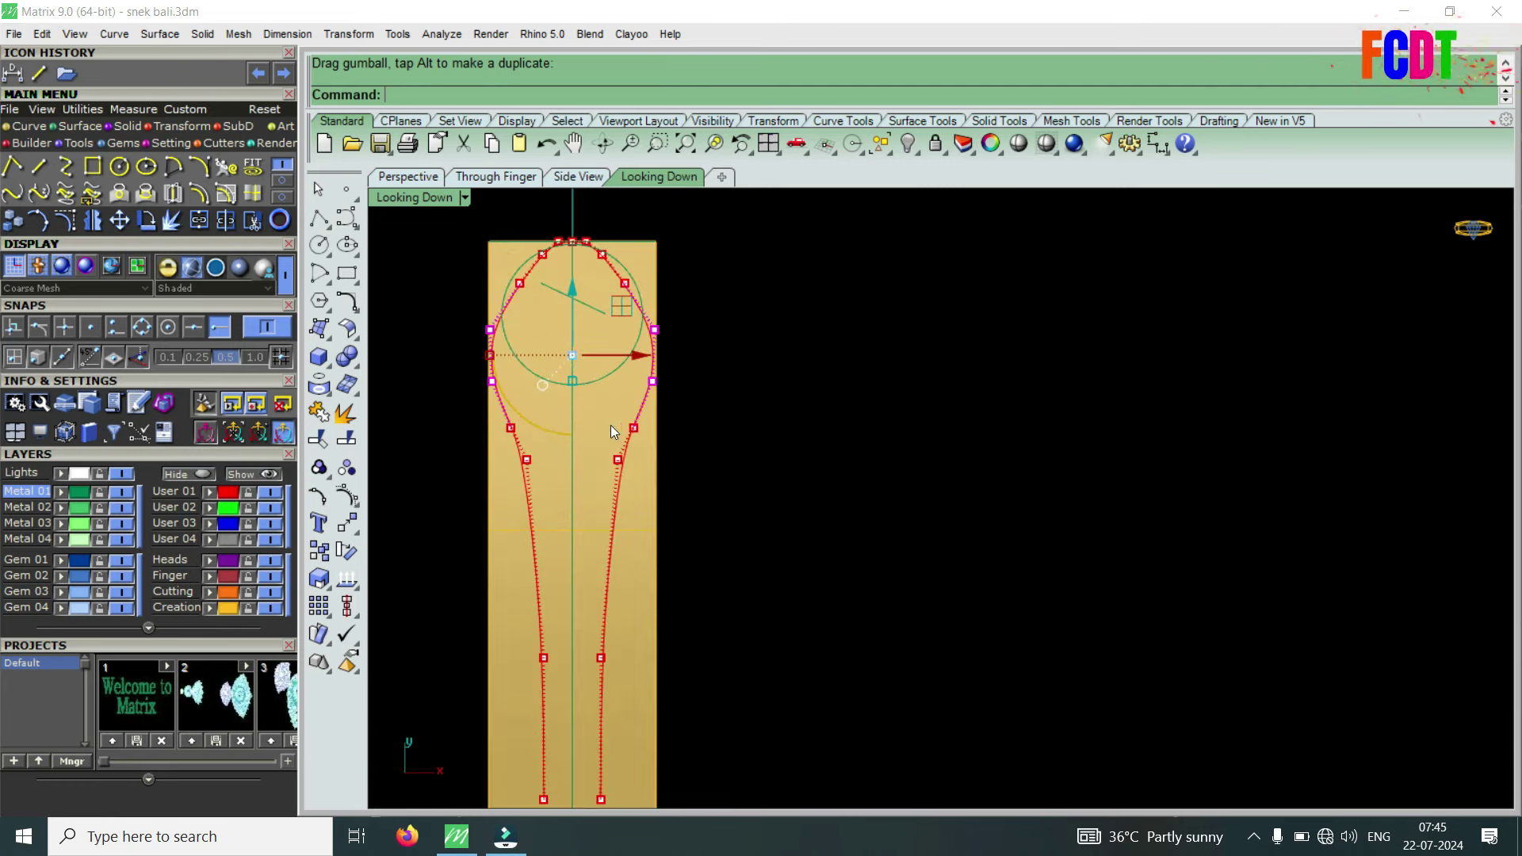
pyautogui.scroll(2, 610, 425)
# Move the loop's side control points outward to widen the head, then nudge two slightly left.
pyautogui.moveTo(441, 437); pyautogui.dragTo(640, 430)
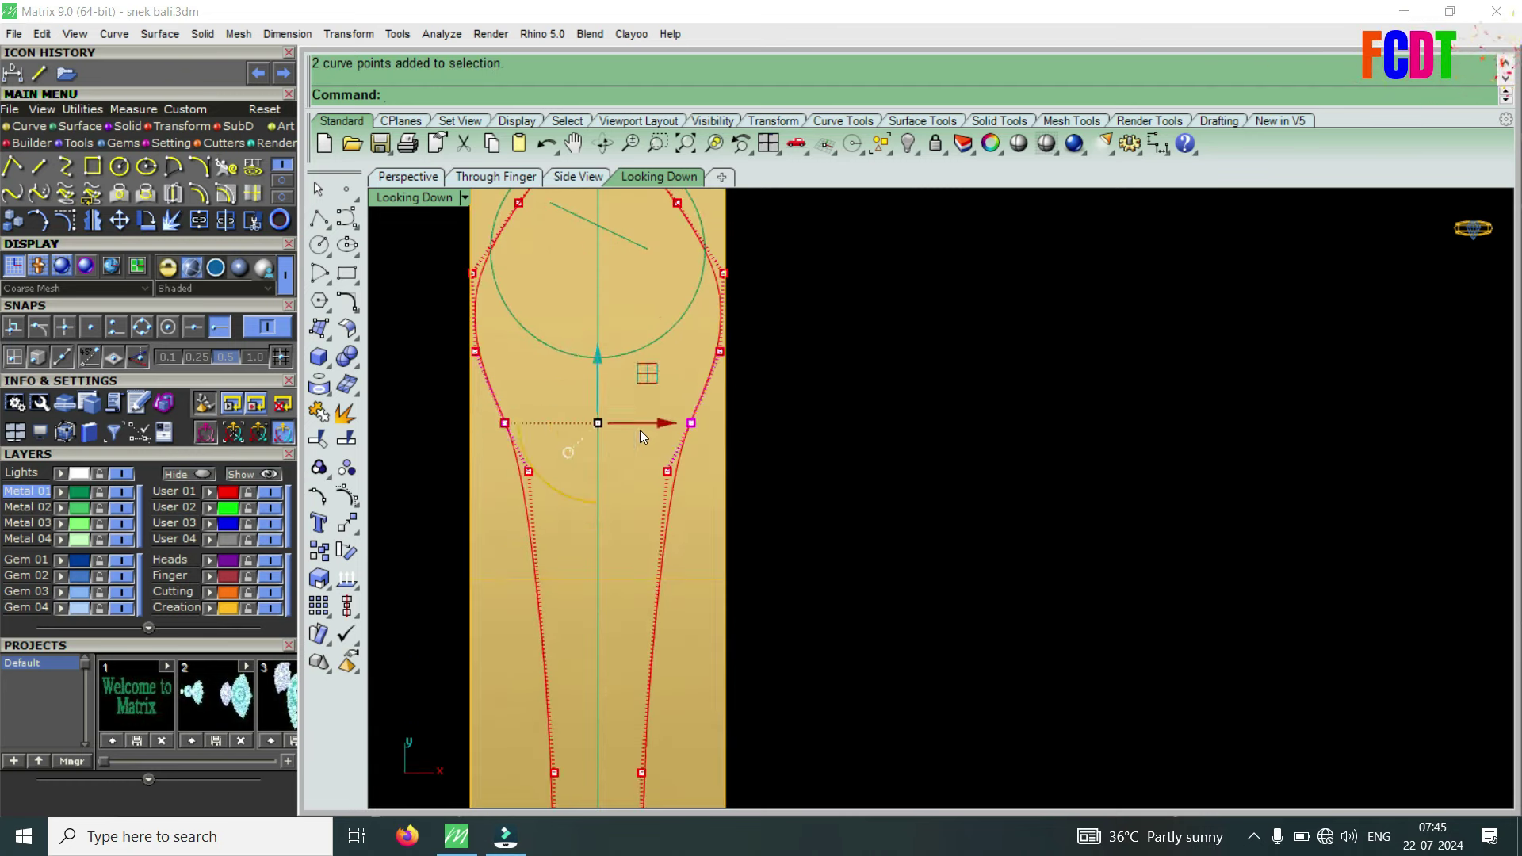
pyautogui.scroll(2, 640, 430)
pyautogui.moveTo(496, 417); pyautogui.dragTo(472, 426)
pyautogui.scroll(-1, 517, 436)
pyautogui.scroll(-2, 519, 436)
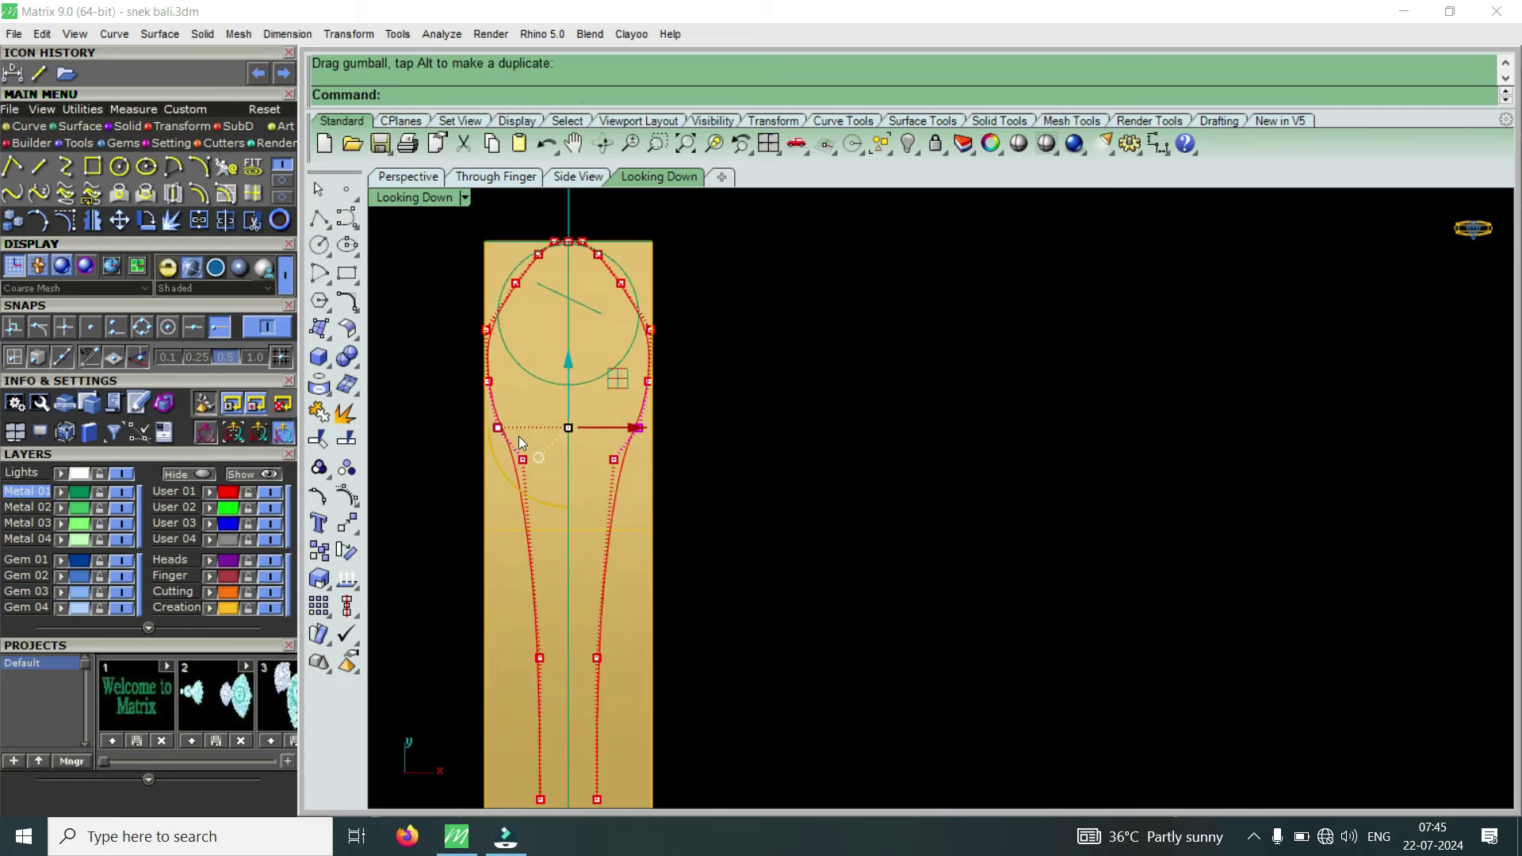
pyautogui.scroll(2, 604, 378)
pyautogui.moveTo(411, 363); pyautogui.dragTo(705, 419)
pyautogui.scroll(2, 459, 384)
pyautogui.scroll(2, 467, 376)
pyautogui.moveTo(468, 376); pyautogui.dragTo(451, 375)
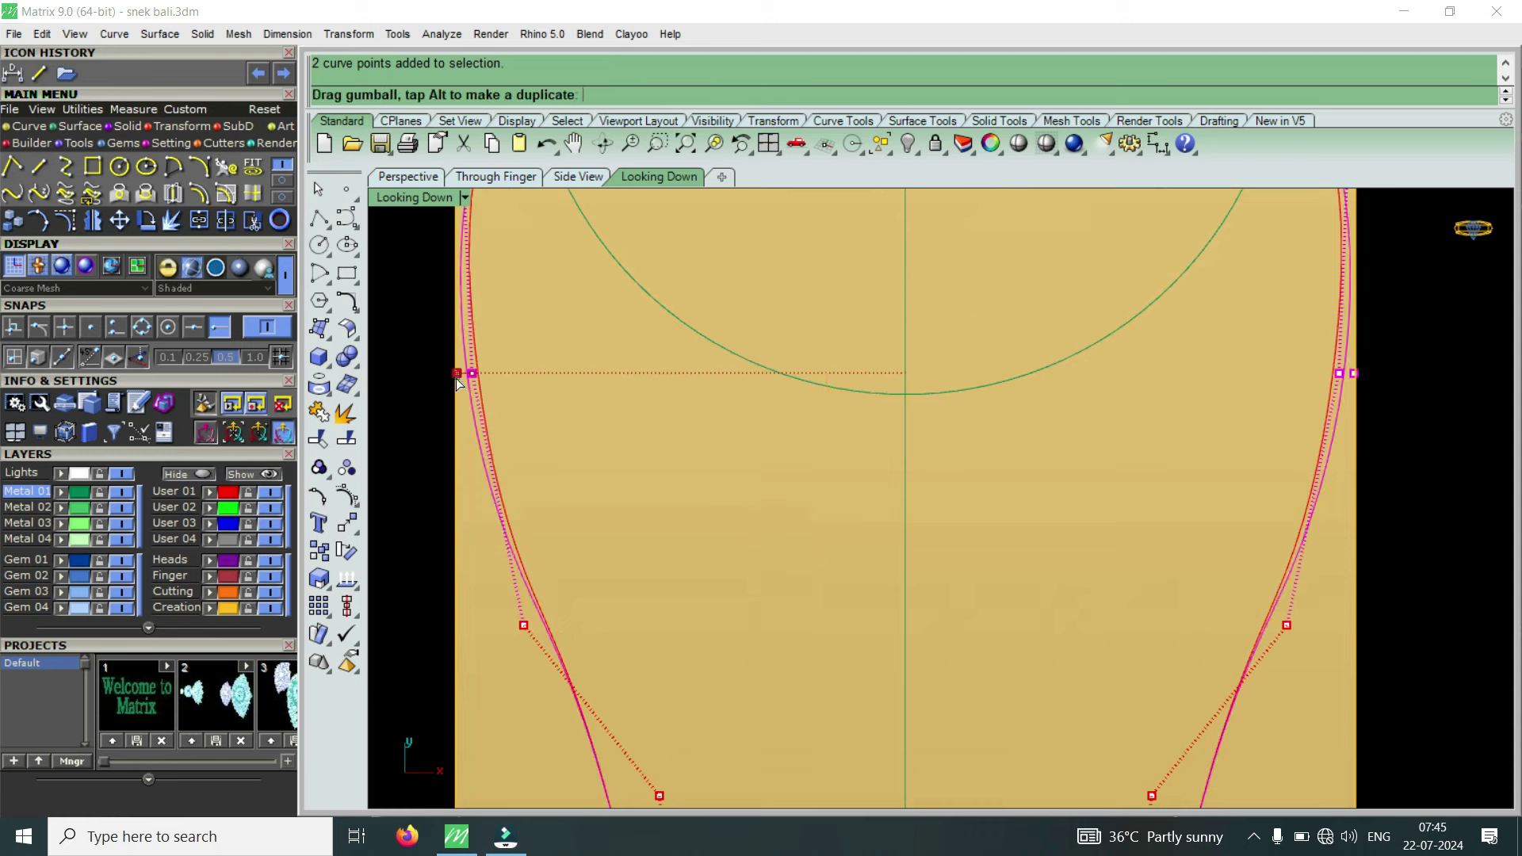
pyautogui.scroll(-3, 486, 467)
pyautogui.scroll(-2, 487, 467)
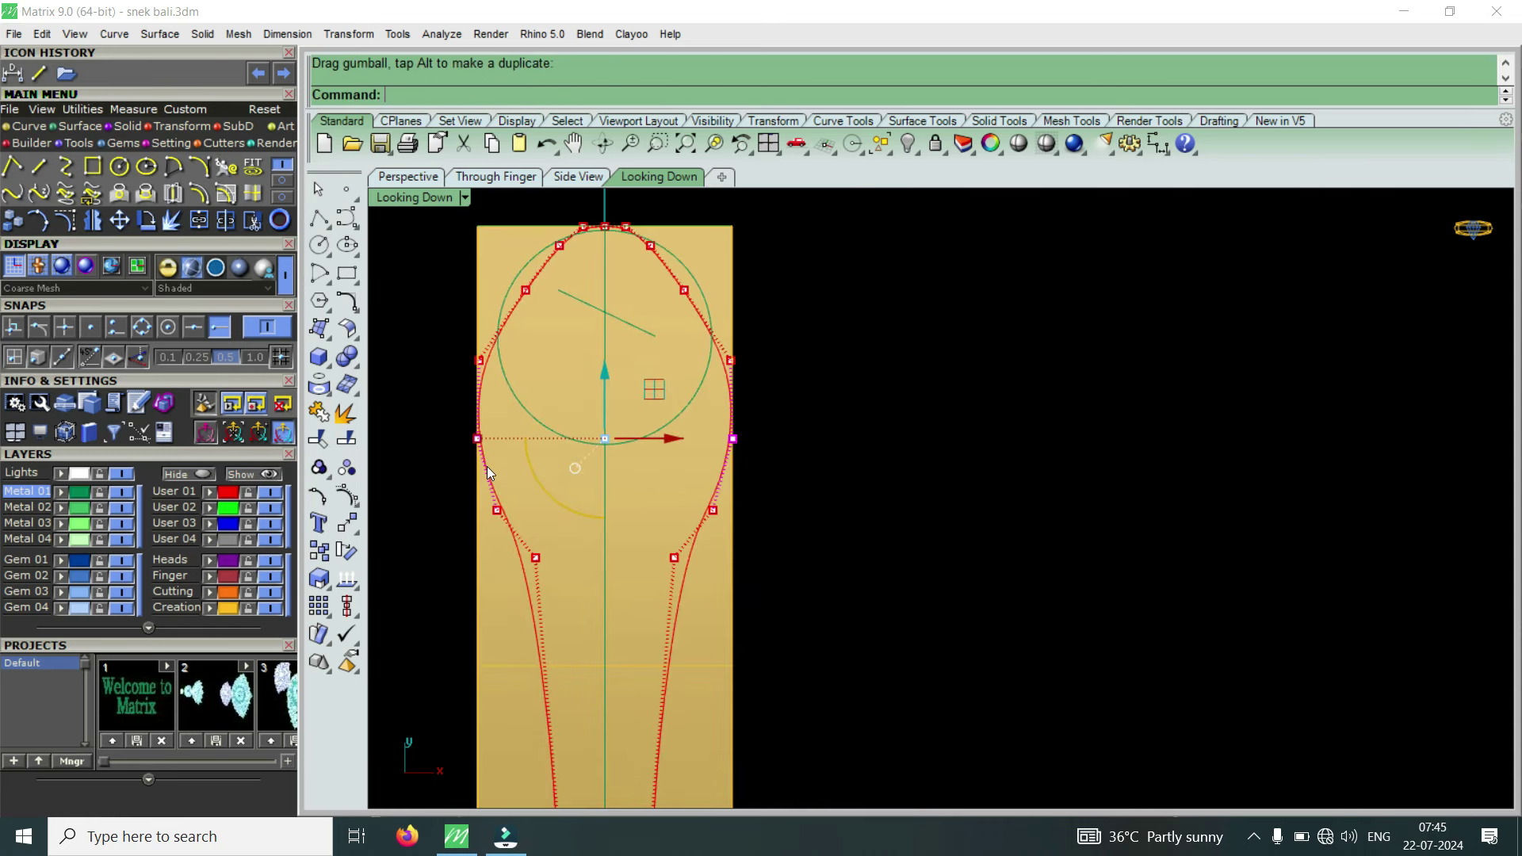
pyautogui.scroll(-3, 568, 317)
pyautogui.scroll(-2, 568, 317)
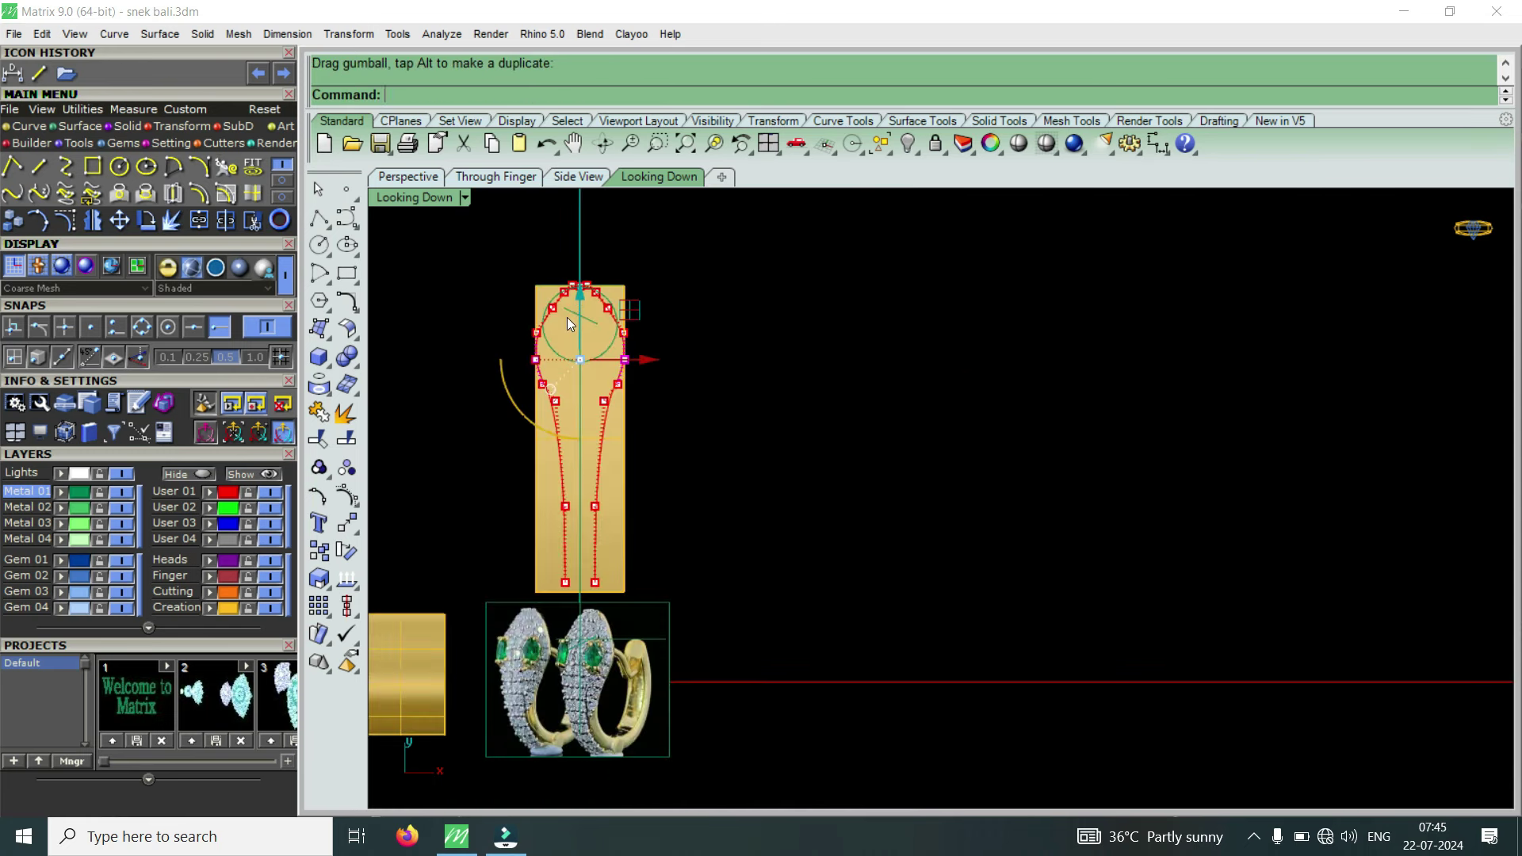
pyautogui.scroll(2, 568, 317)
pyautogui.scroll(3, 567, 317)
pyautogui.scroll(2, 500, 313)
# Refine four points around the loop's widest part so it follows the guide circle.
pyautogui.moveTo(426, 339); pyautogui.dragTo(842, 502)
pyautogui.scroll(1, 573, 418)
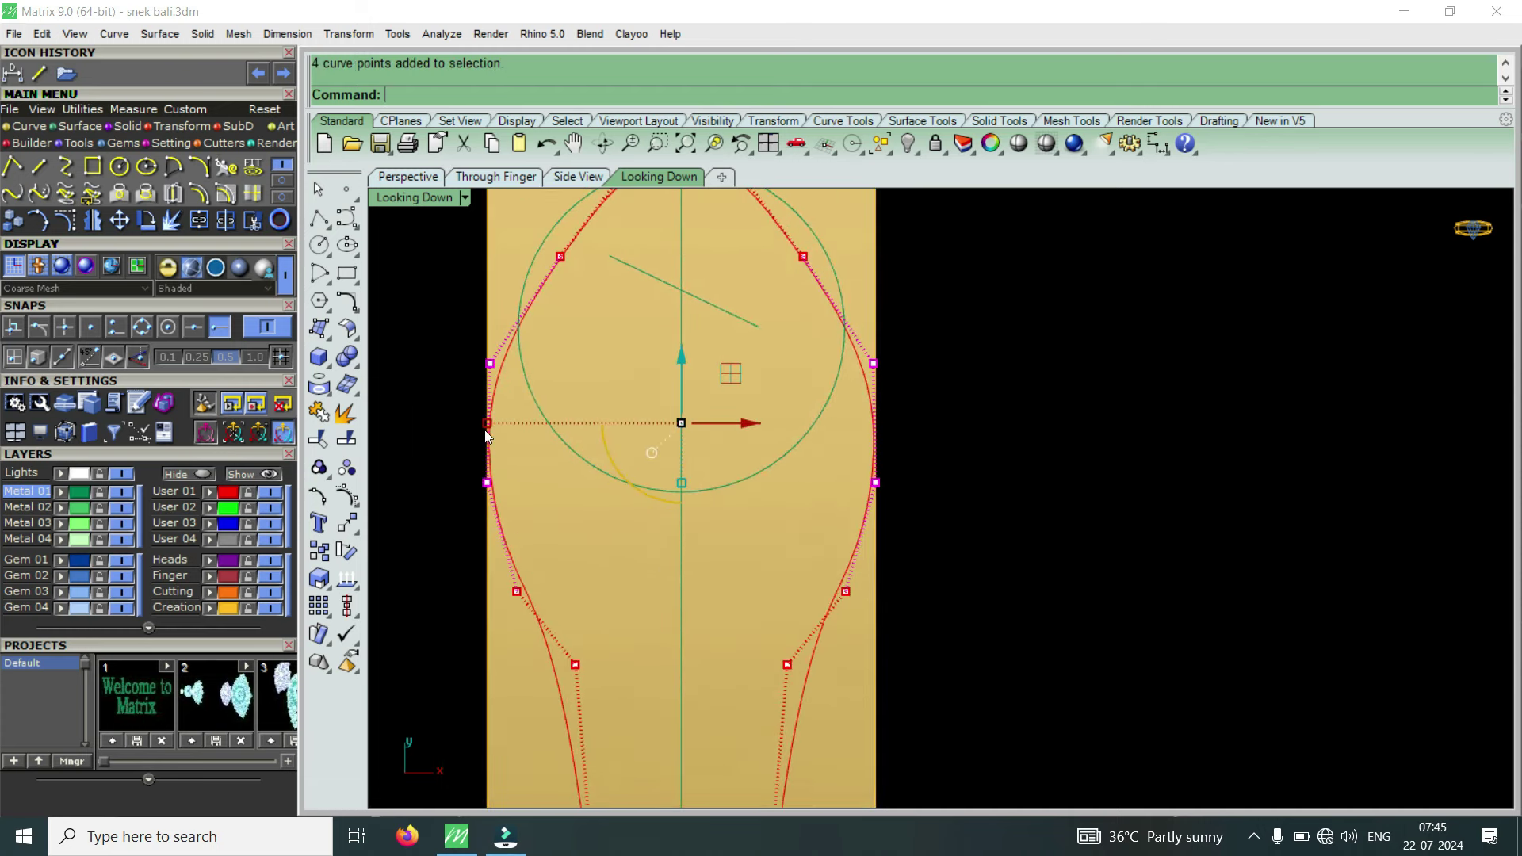
pyautogui.moveTo(491, 422); pyautogui.dragTo(501, 446)
pyautogui.scroll(-2, 512, 464)
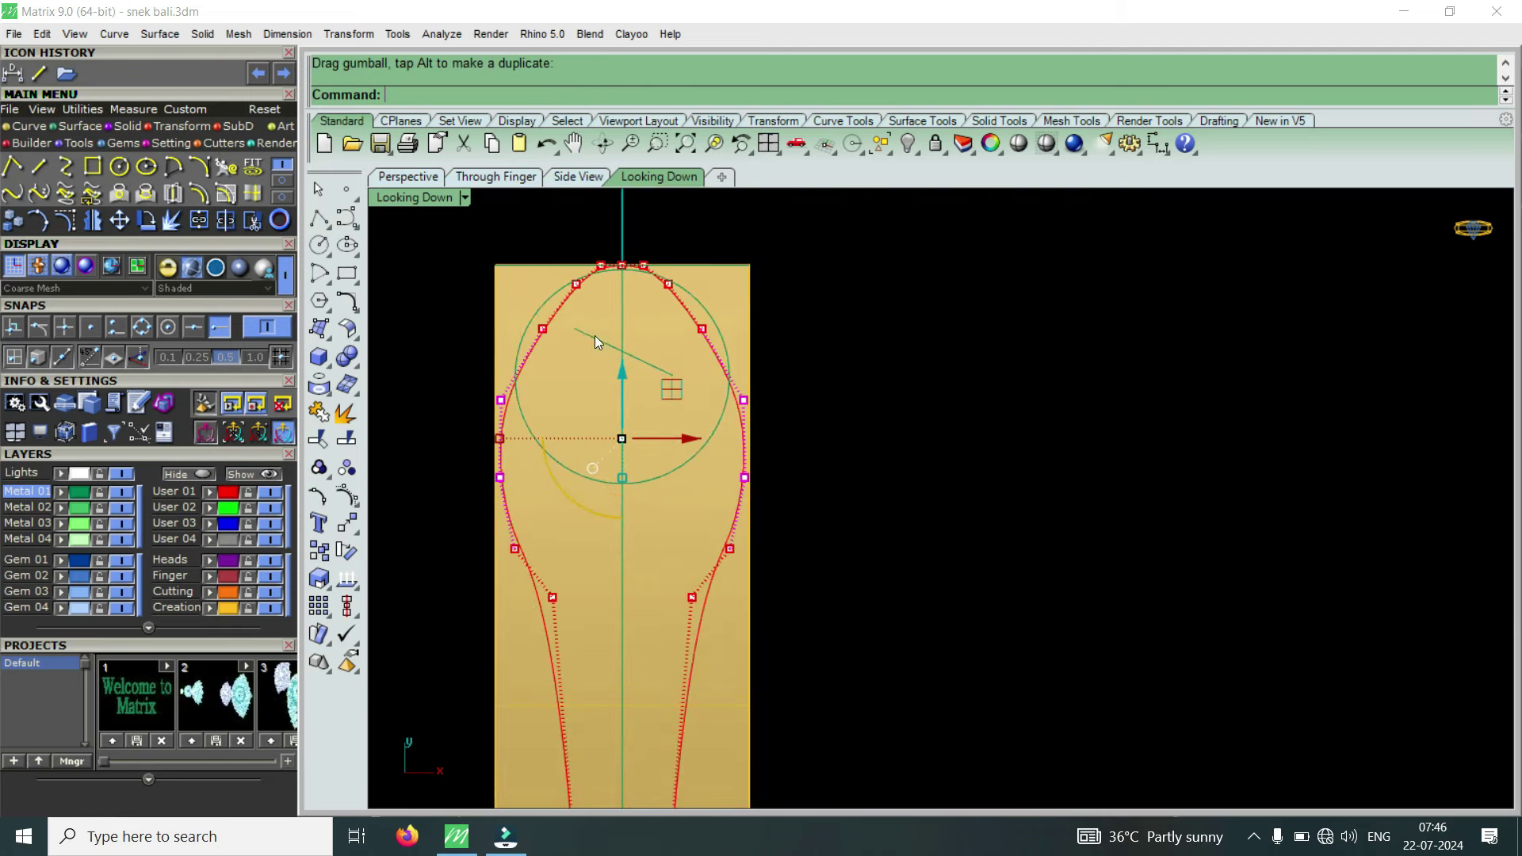
pyautogui.scroll(2, 622, 273)
pyautogui.scroll(3, 639, 274)
pyautogui.scroll(2, 626, 312)
pyautogui.scroll(-3, 625, 312)
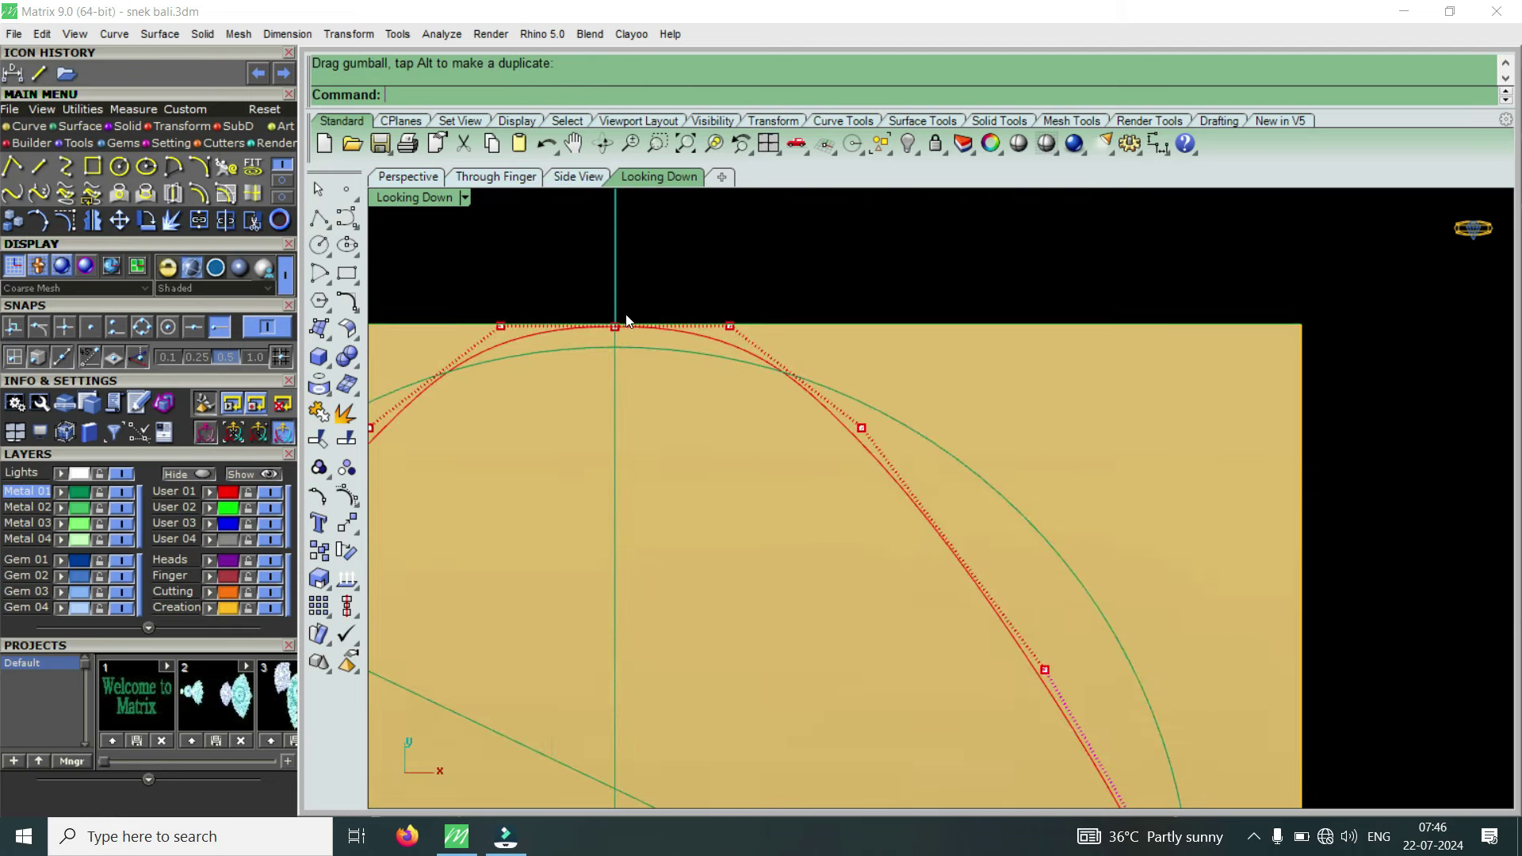
pyautogui.scroll(-3, 621, 310)
pyautogui.press('Escape')
pyautogui.scroll(-3, 621, 320)
pyautogui.scroll(1, 602, 468)
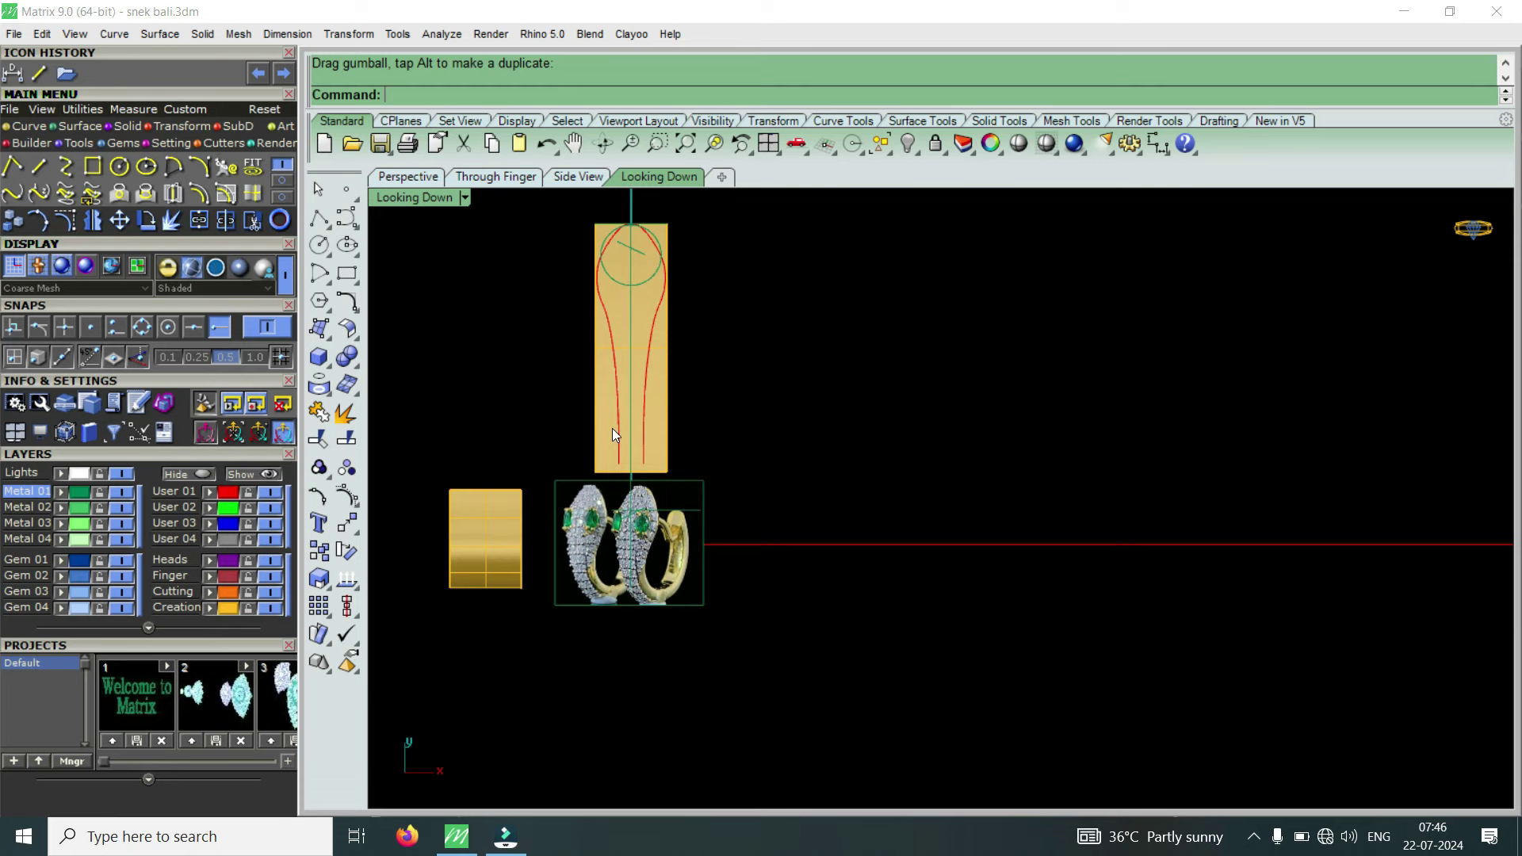
# SquishBack both red head-outline curves from the flat pattern surface onto the curved band.
pyautogui.write('Squish')
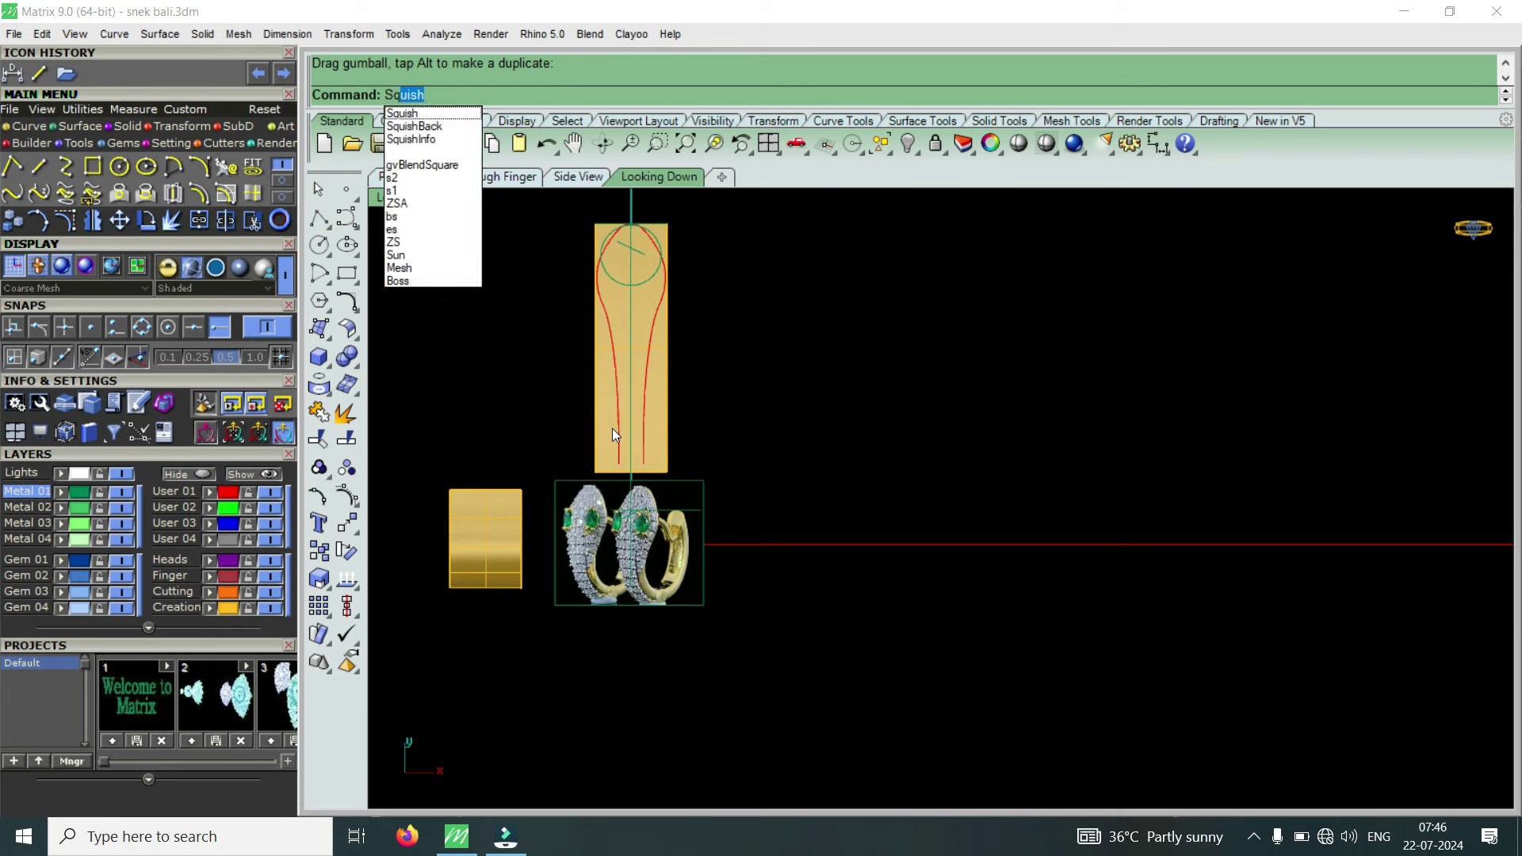
pyautogui.click(435, 127)
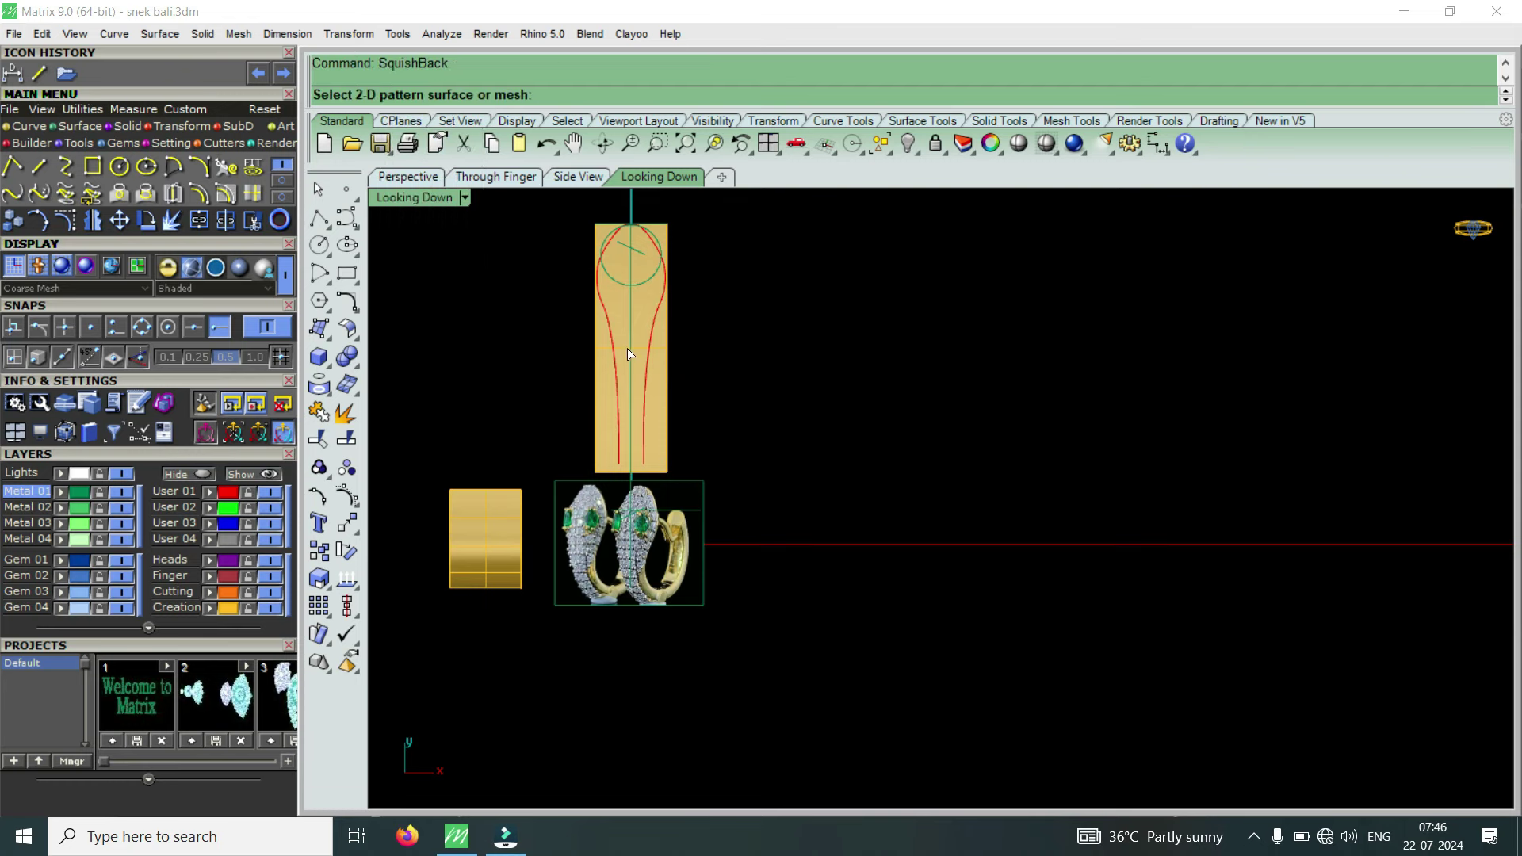
pyautogui.scroll(2, 658, 396)
pyautogui.click(659, 396)
pyautogui.scroll(-2, 654, 485)
pyautogui.scroll(2, 626, 377)
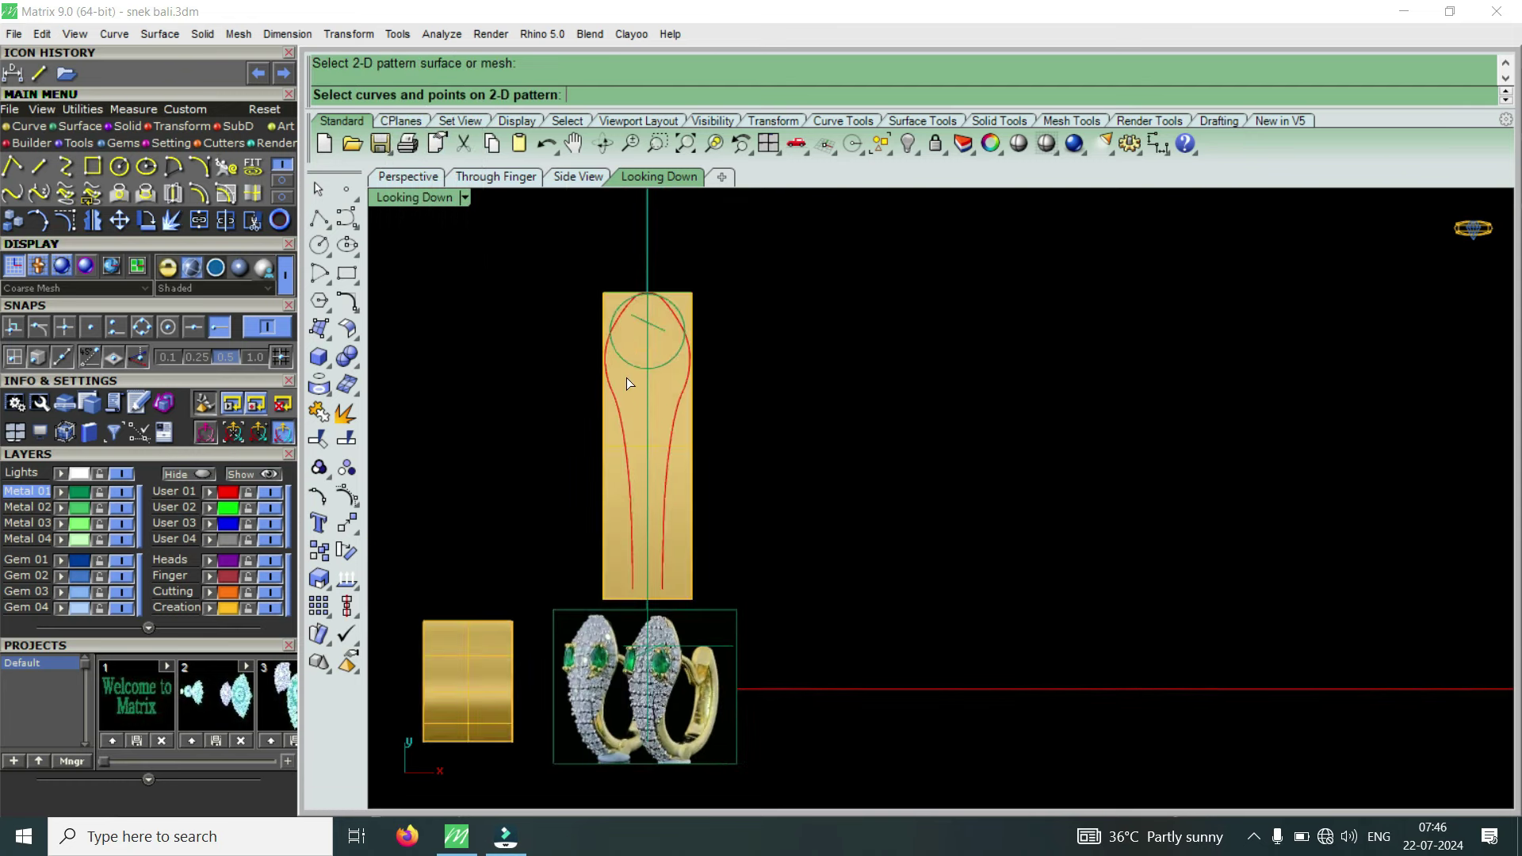
pyautogui.click(623, 432)
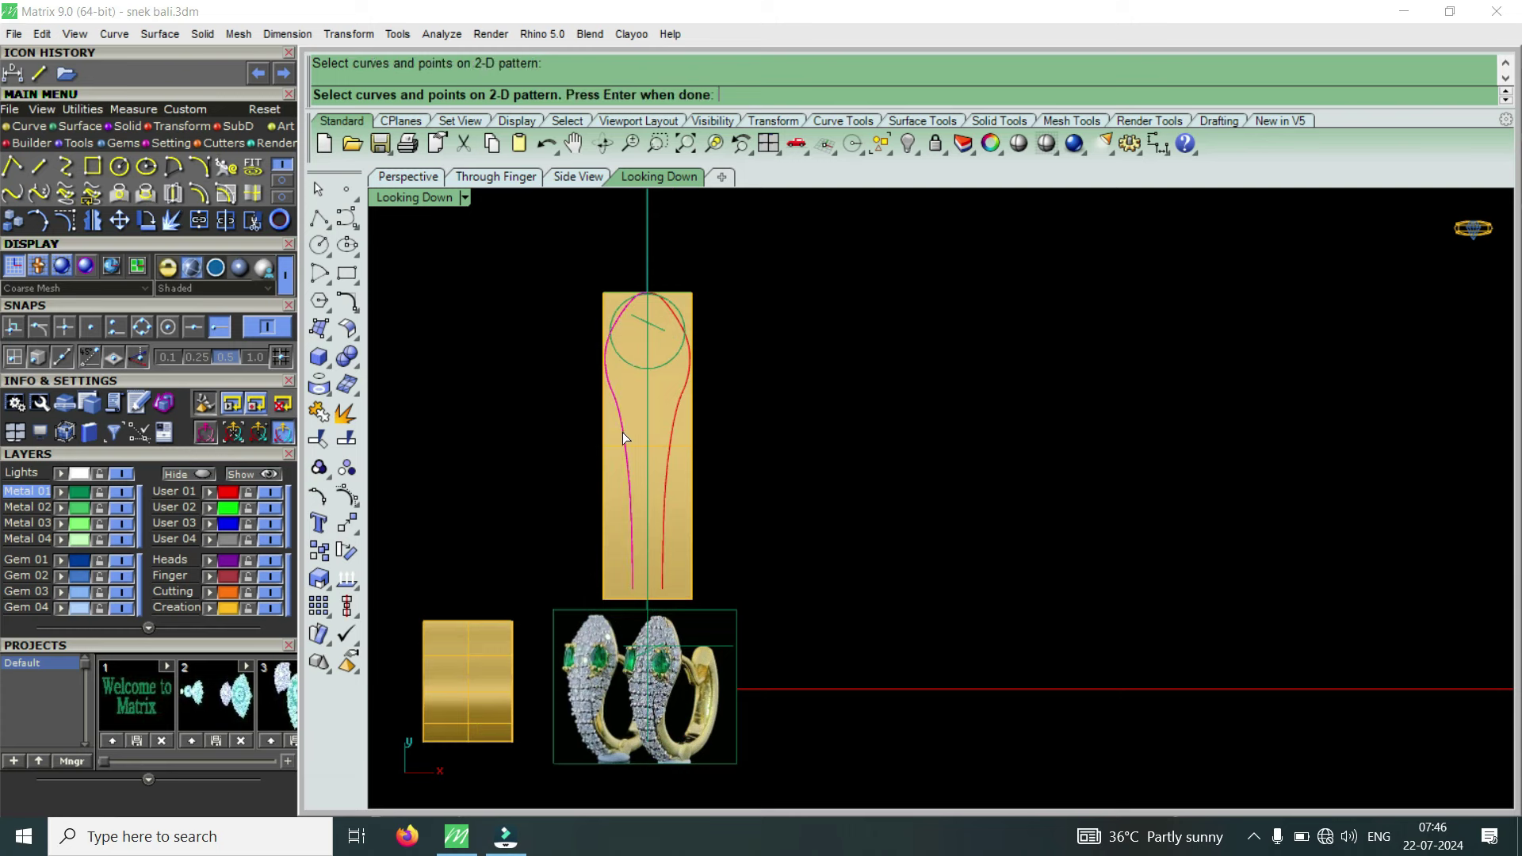
pyautogui.click(677, 425)
pyautogui.press('Return')
pyautogui.scroll(-2, 677, 423)
pyautogui.scroll(-2, 677, 423)
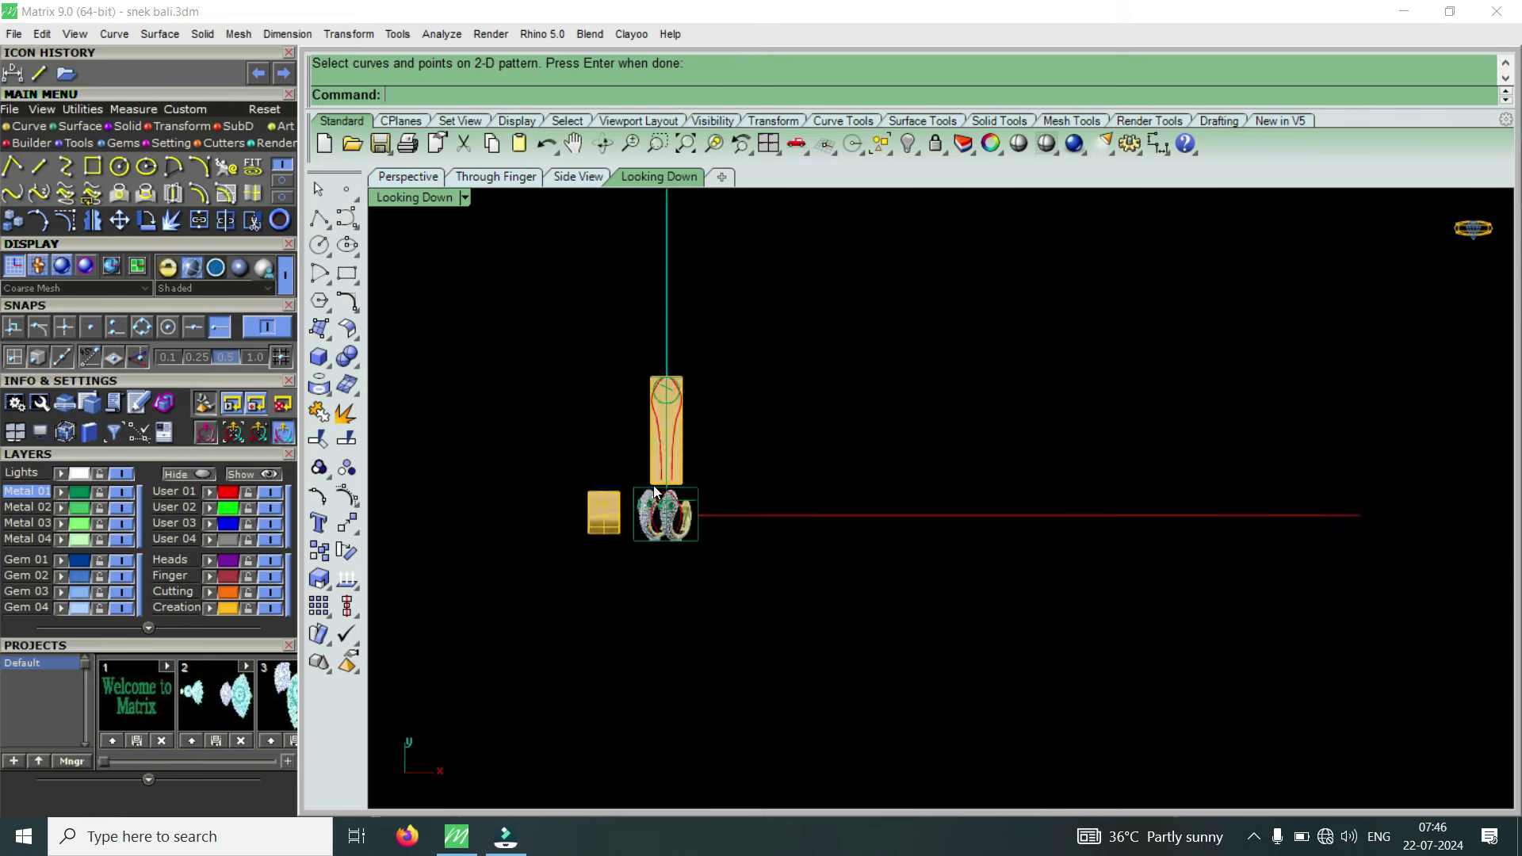
pyautogui.scroll(5, 655, 493)
pyautogui.scroll(1, 670, 515)
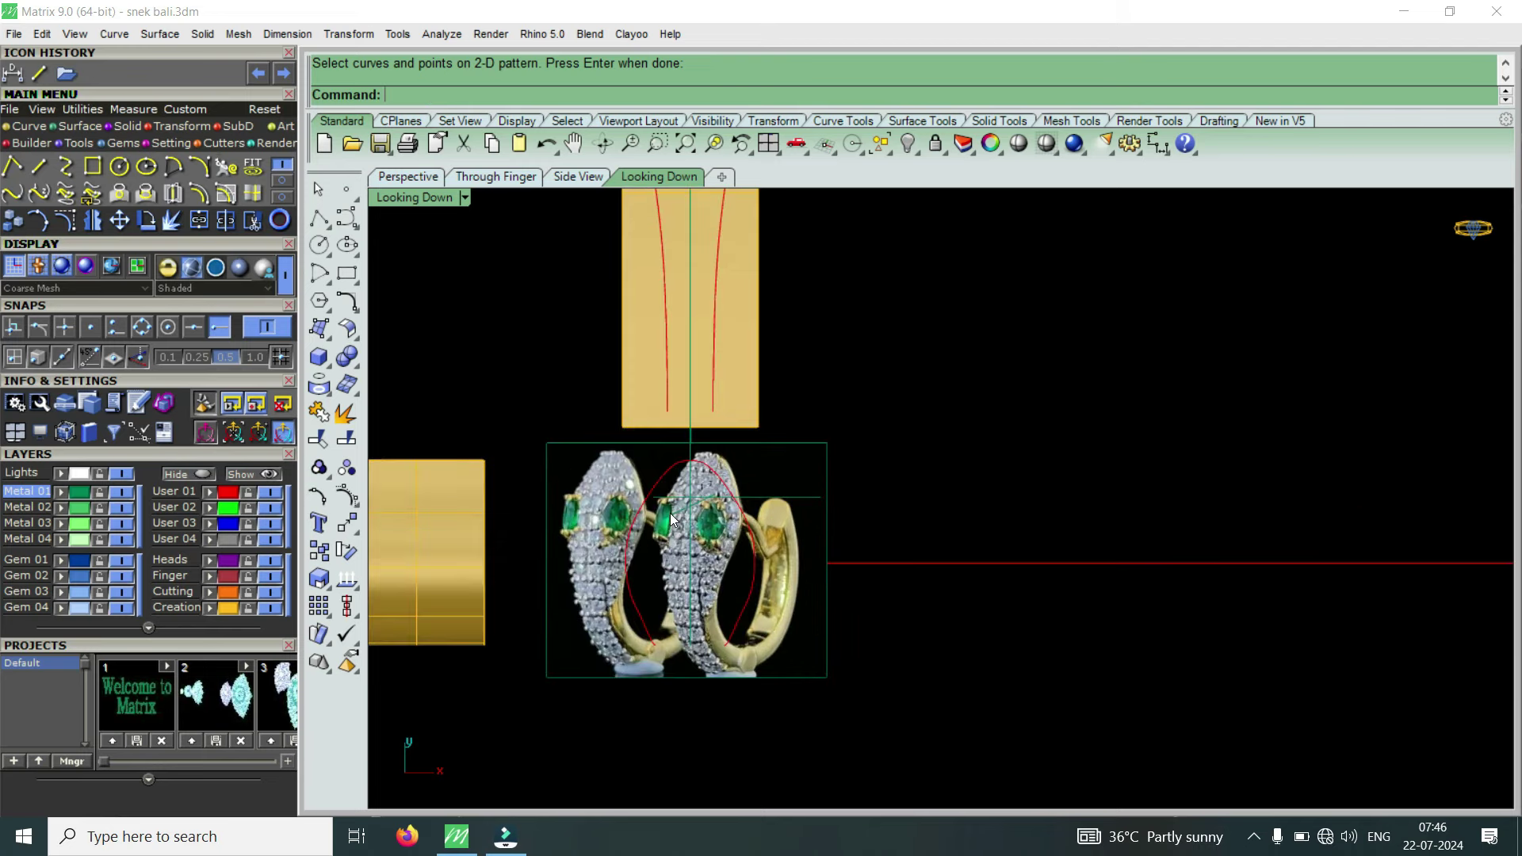
# Maximize the Perspective view, orbit around the band, and undo/redo SquishBack to compare.
pyautogui.doubleClick(436, 202)
pyautogui.doubleClick(967, 198)
pyautogui.moveTo(948, 316)
pyautogui.mouseDown(button='right')
pyautogui.moveTo(1066, 512)
pyautogui.moveTo(827, 356)
pyautogui.moveTo(805, 458)
pyautogui.moveTo(915, 367)
pyautogui.moveTo(911, 343)
pyautogui.moveTo(901, 455)
pyautogui.moveTo(927, 599)
pyautogui.moveTo(794, 304)
pyautogui.moveTo(809, 367)
pyautogui.moveTo(801, 297)
pyautogui.mouseUp(button='right')
pyautogui.moveTo(907, 425)
pyautogui.mouseDown(button='right')
pyautogui.moveTo(877, 272)
pyautogui.moveTo(934, 401)
pyautogui.moveTo(927, 381)
pyautogui.moveTo(856, 444)
pyautogui.moveTo(820, 322)
pyautogui.mouseUp(button='right')
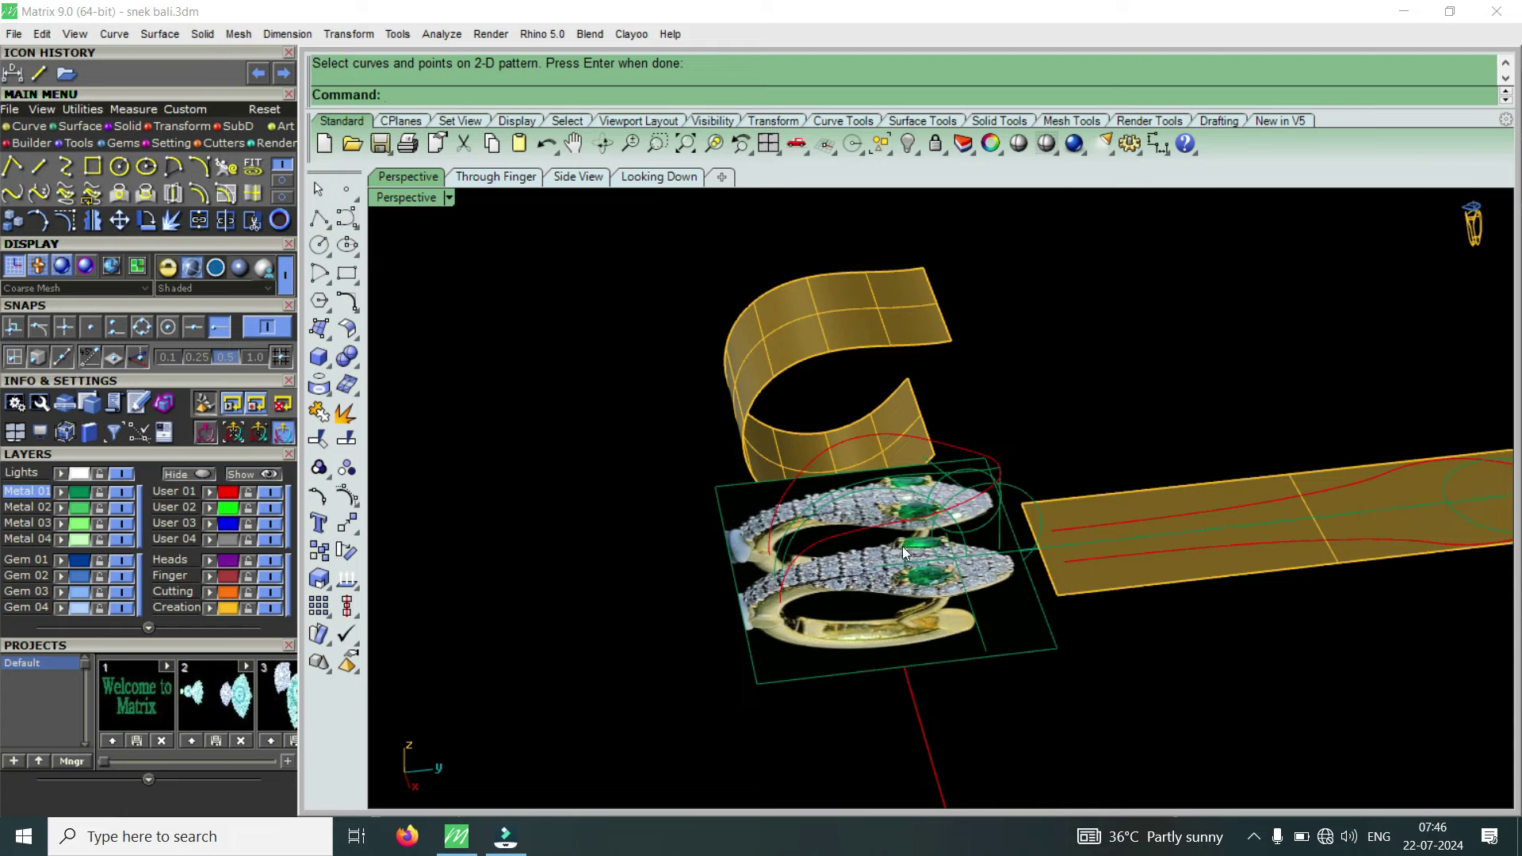
pyautogui.moveTo(882, 542)
pyautogui.mouseDown(button='right')
pyautogui.moveTo(879, 382)
pyautogui.moveTo(917, 445)
pyautogui.moveTo(965, 452)
pyautogui.moveTo(957, 470)
pyautogui.mouseUp(button='right')
pyautogui.hotkey('ctrl', 'z')
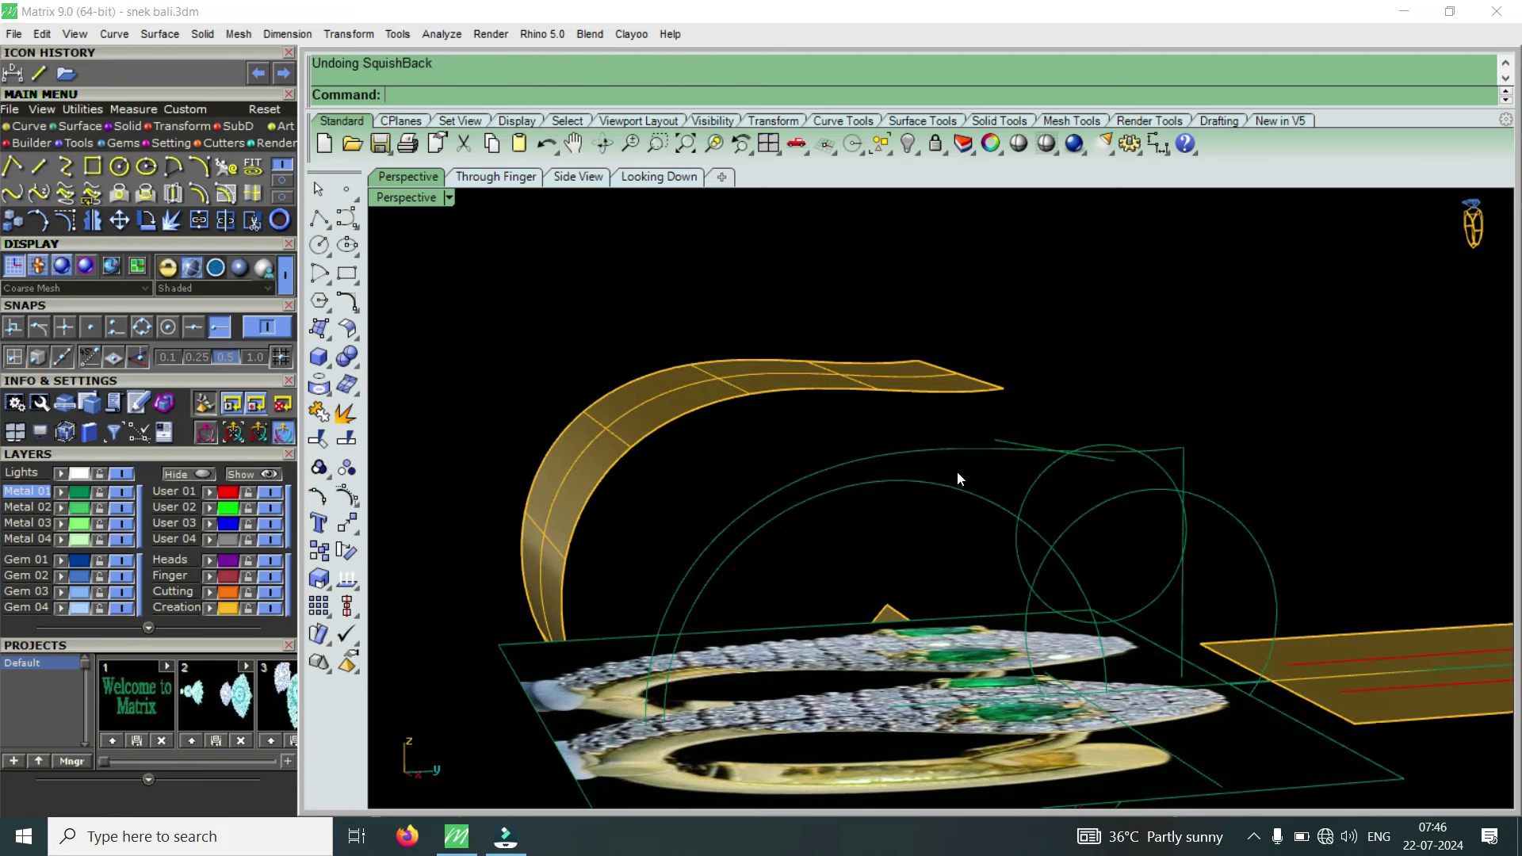
pyautogui.hotkey('ctrl', 'y')
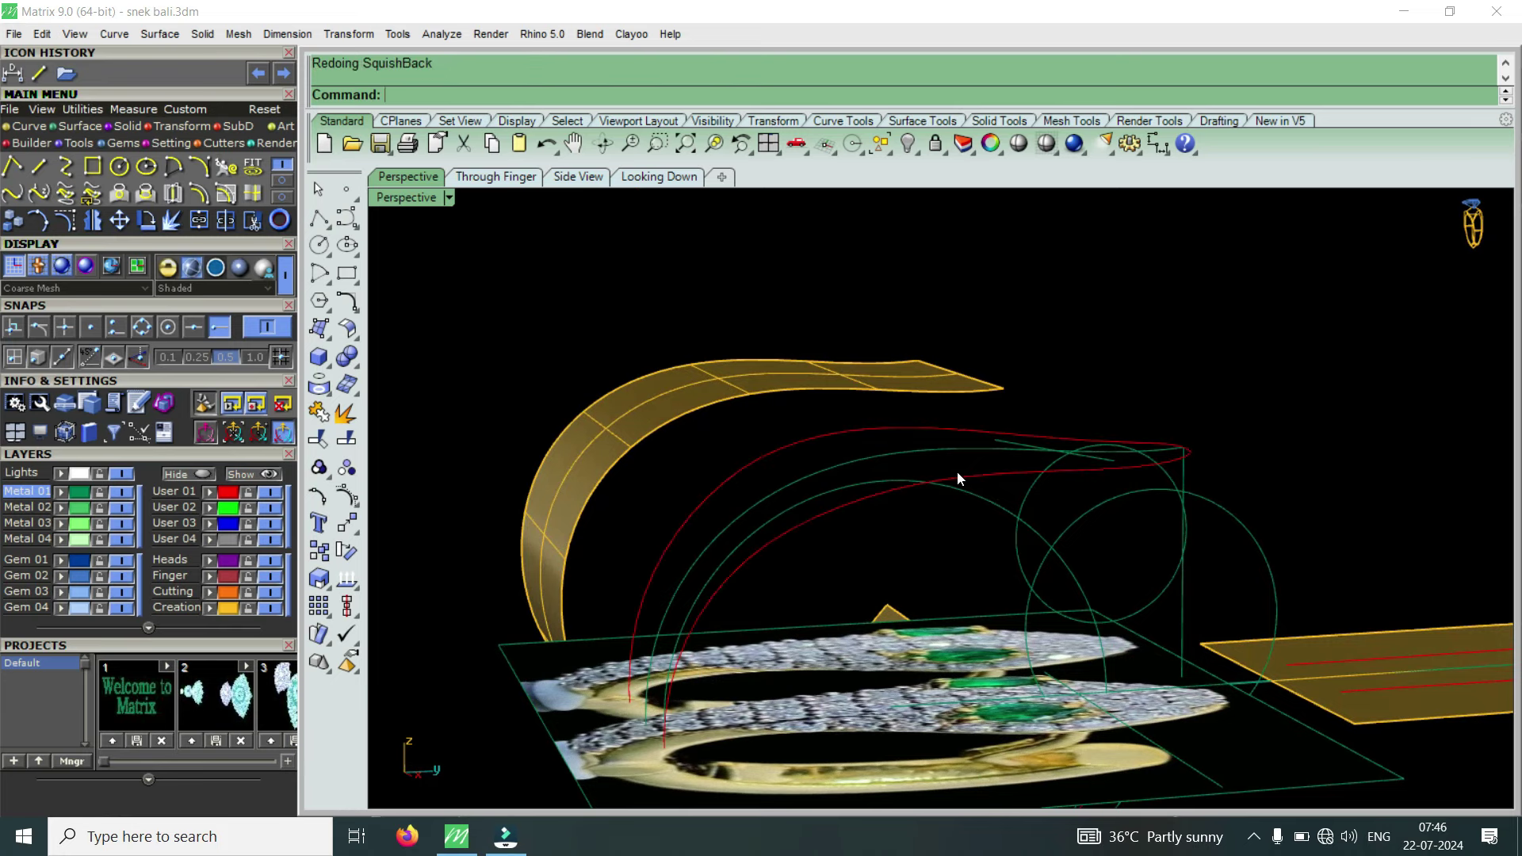
pyautogui.moveTo(956, 471)
pyautogui.mouseDown(button='right')
pyautogui.moveTo(936, 529)
pyautogui.moveTo(1016, 615)
pyautogui.moveTo(983, 396)
pyautogui.moveTo(987, 584)
pyautogui.mouseUp(button='right')
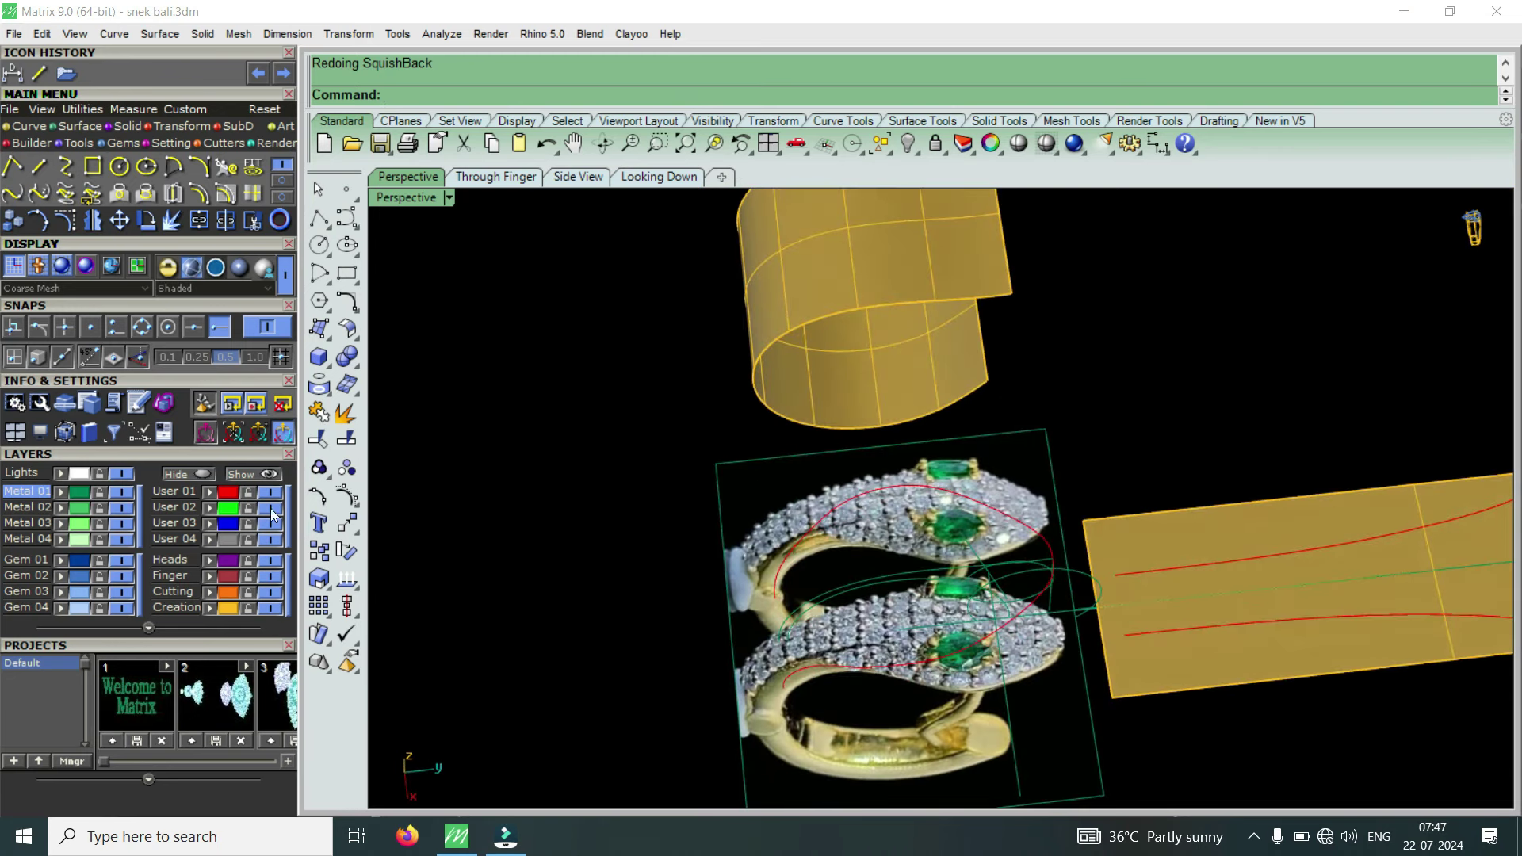
# Hide the User 02 layer holding the earring reference picture and inspect the wrapped curves.
pyautogui.click(768, 493)
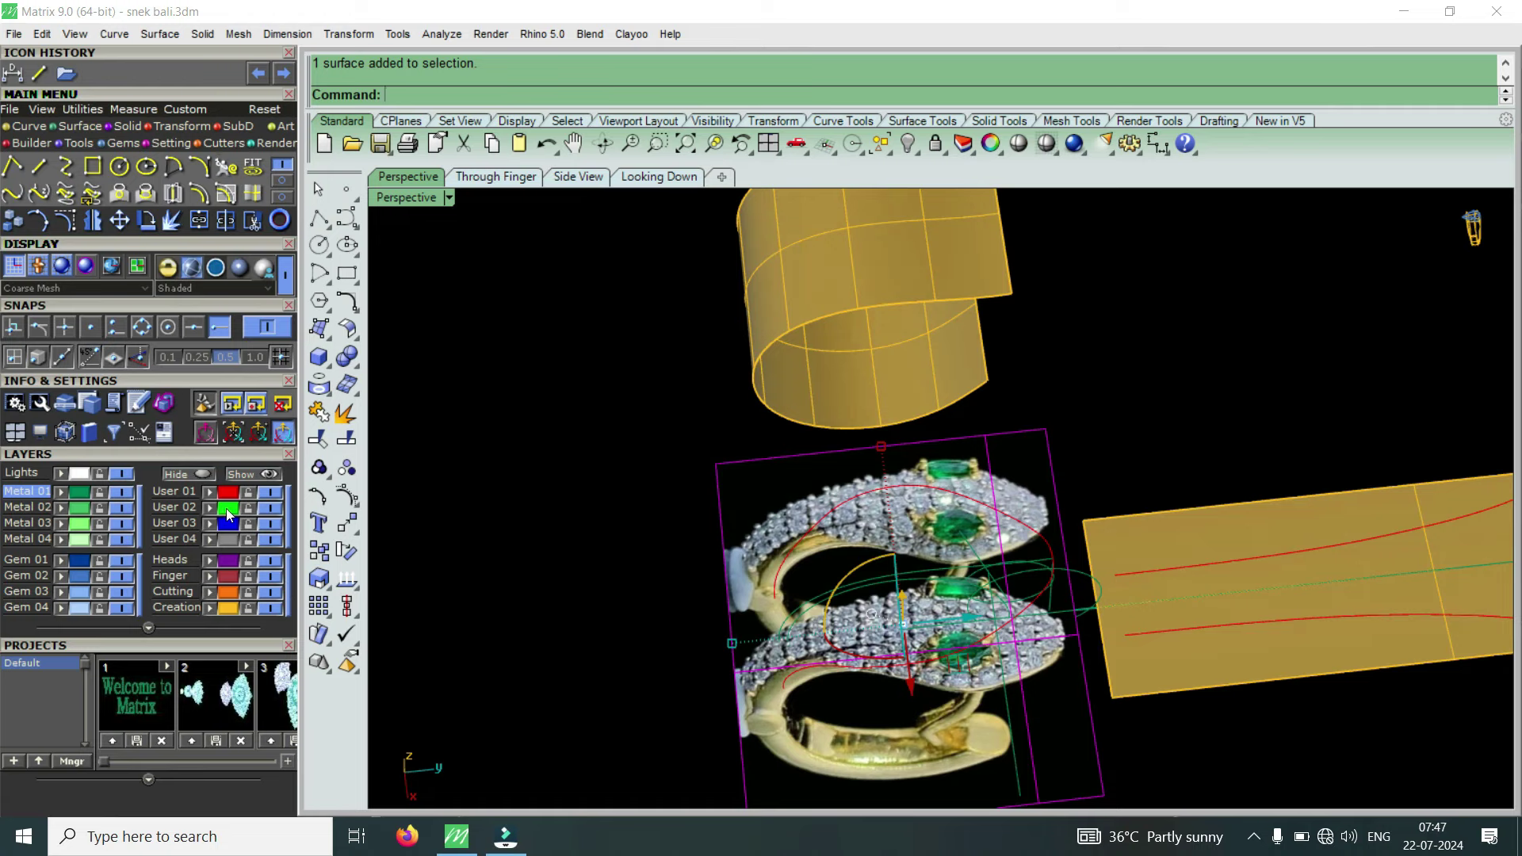
pyautogui.click(269, 509)
pyautogui.moveTo(826, 526); pyautogui.dragTo(844, 321, button='right')
pyautogui.scroll(5, 1030, 476)
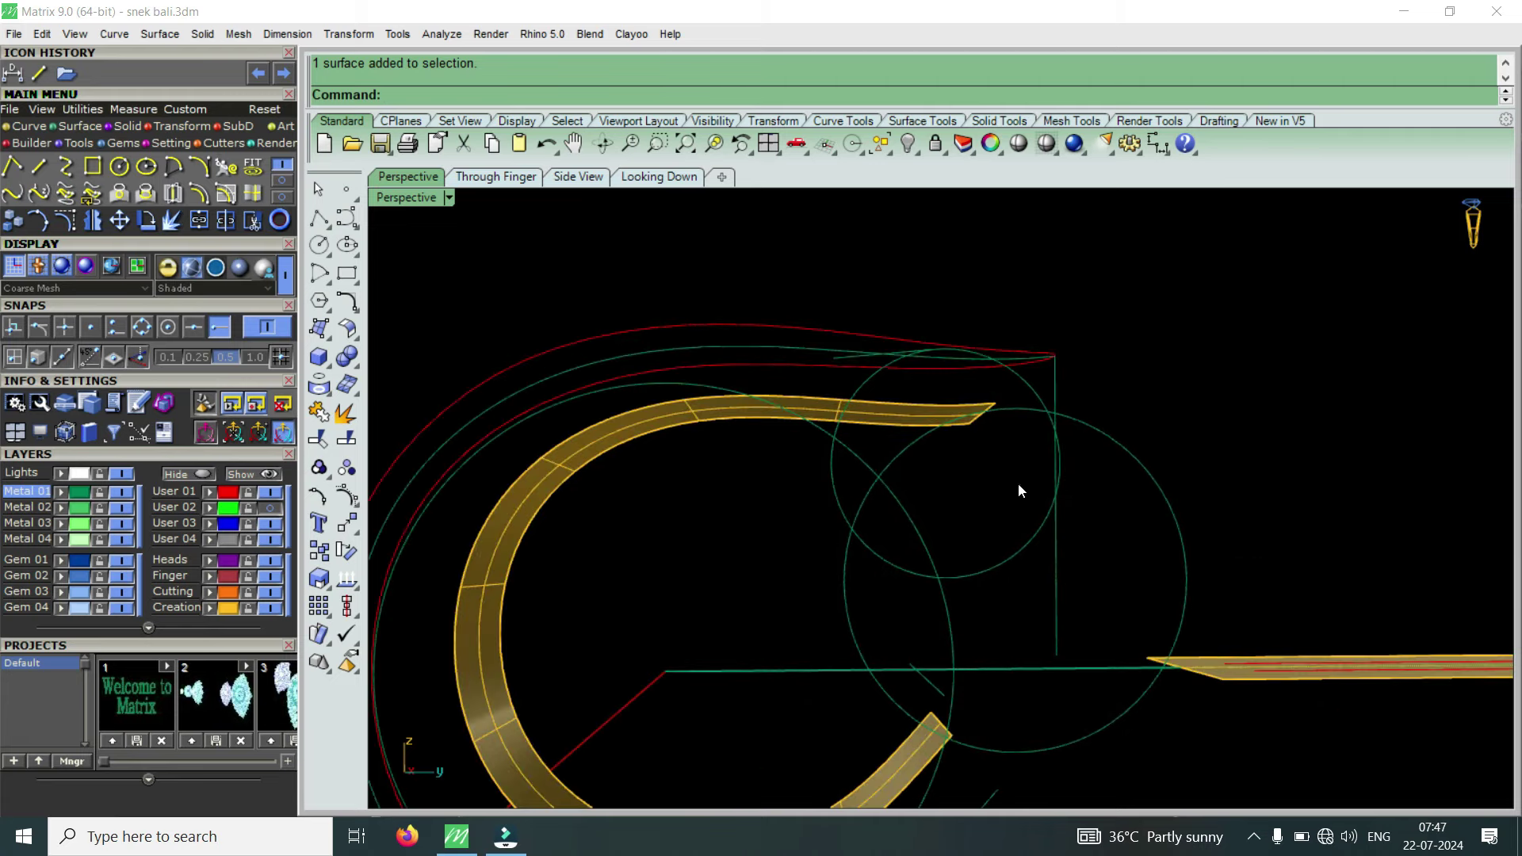
pyautogui.moveTo(982, 536)
pyautogui.mouseDown(button='right')
pyautogui.moveTo(927, 520)
pyautogui.moveTo(920, 631)
pyautogui.moveTo(863, 435)
pyautogui.moveTo(856, 584)
pyautogui.moveTo(975, 543)
pyautogui.moveTo(962, 575)
pyautogui.mouseUp(button='right')
pyautogui.scroll(2, 963, 575)
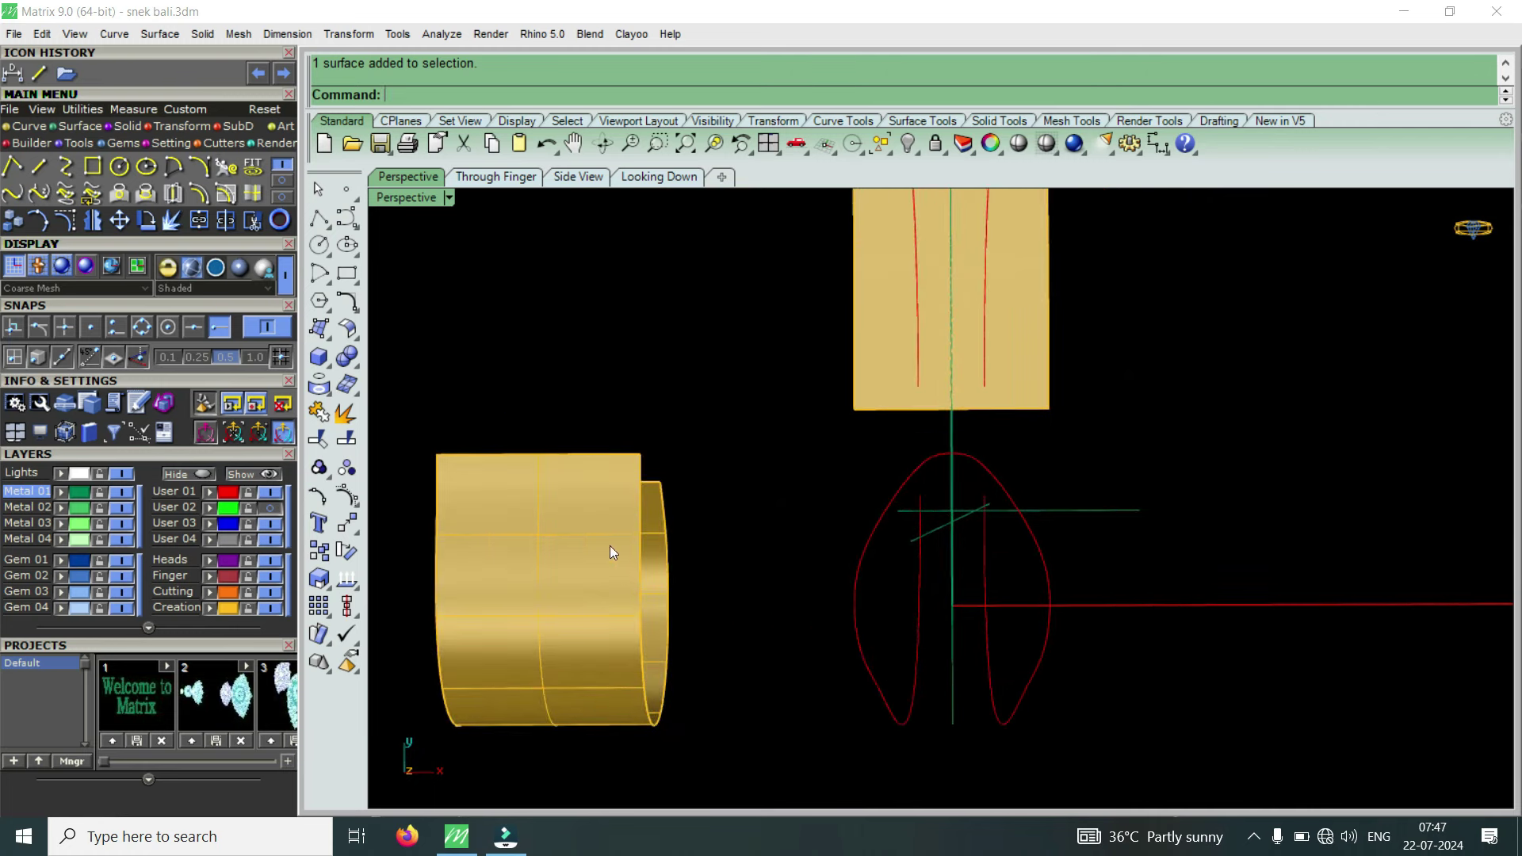
# Draw a straight line from the head outline's endpoint across its width and view it in 3D.
pyautogui.click(37, 167)
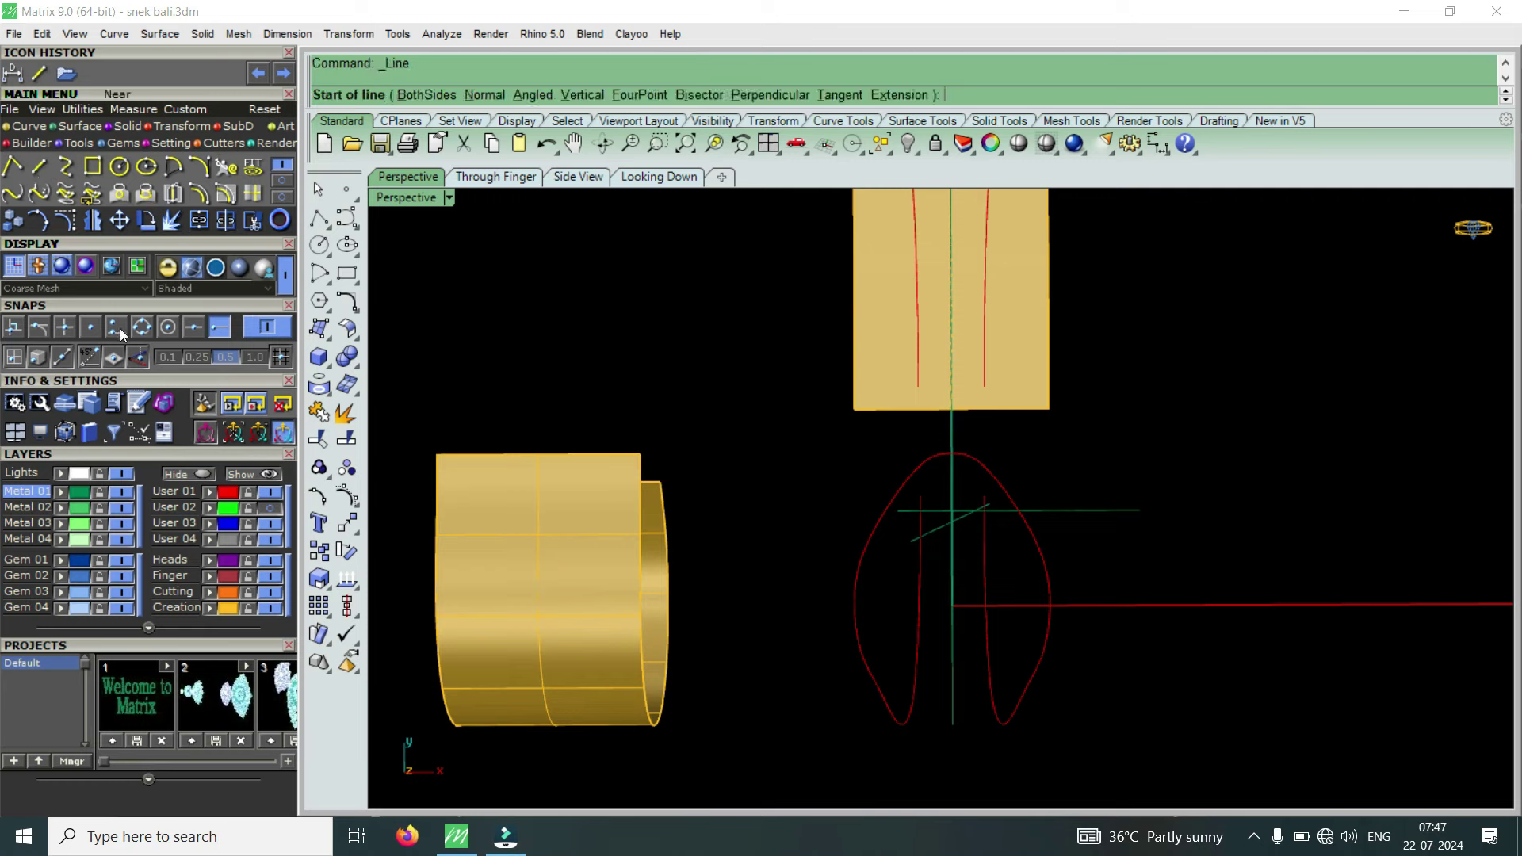
pyautogui.scroll(1, 855, 581)
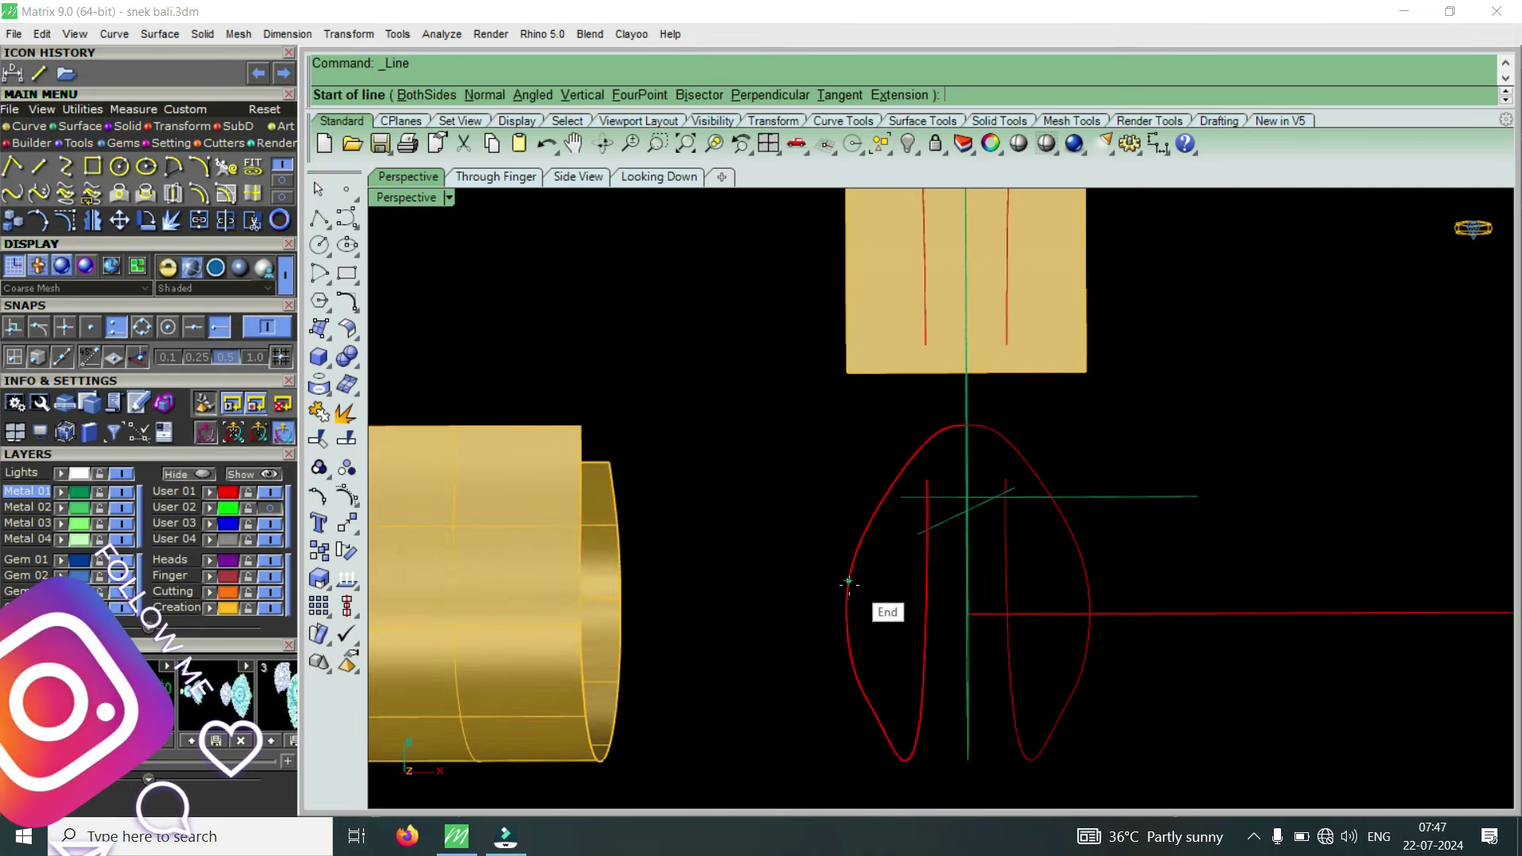
pyautogui.click(846, 602)
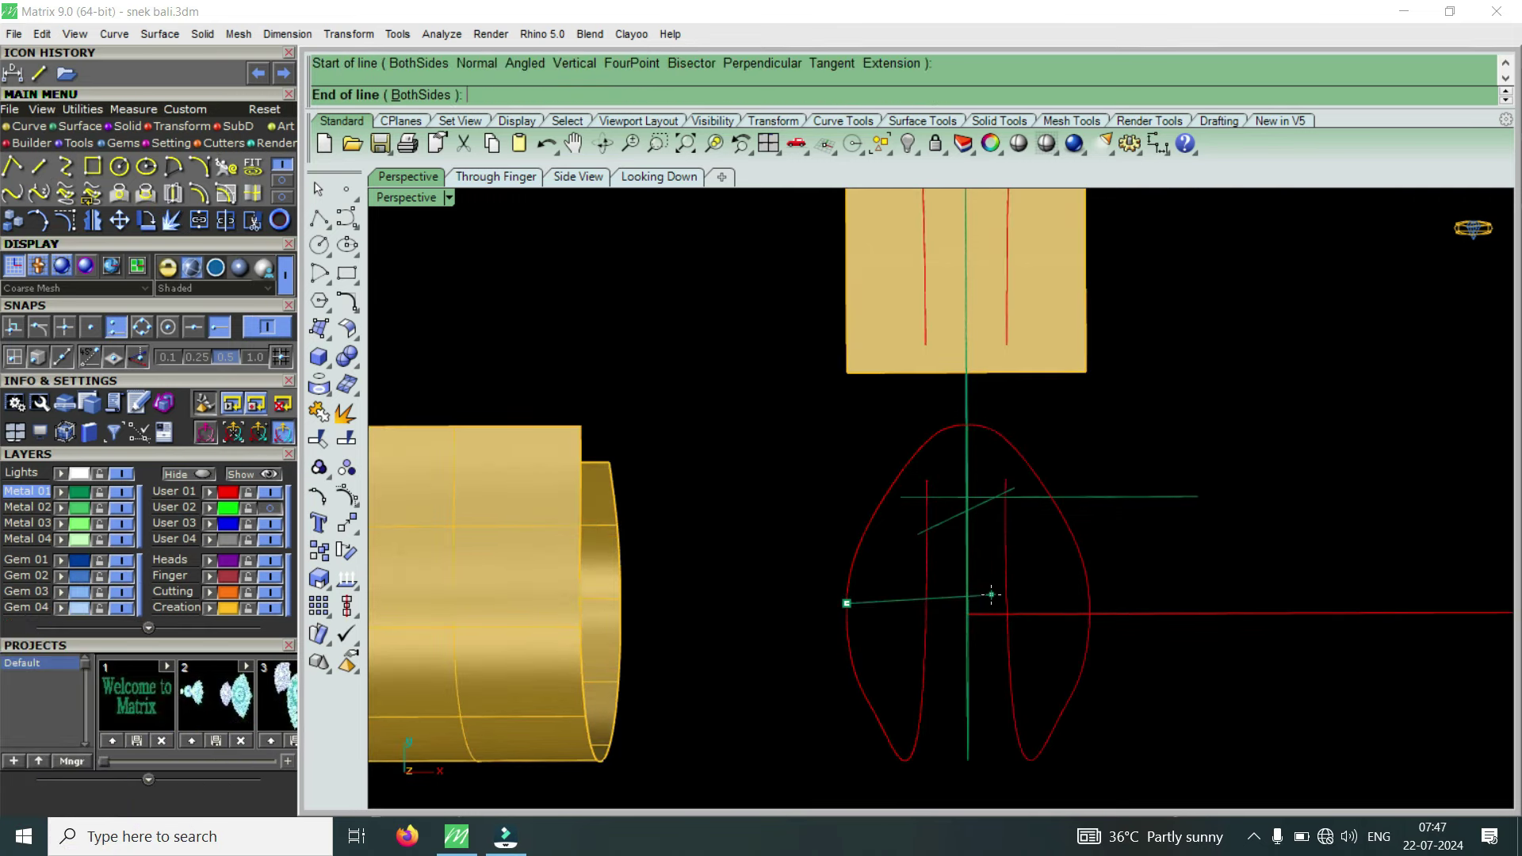
pyautogui.click(1088, 608)
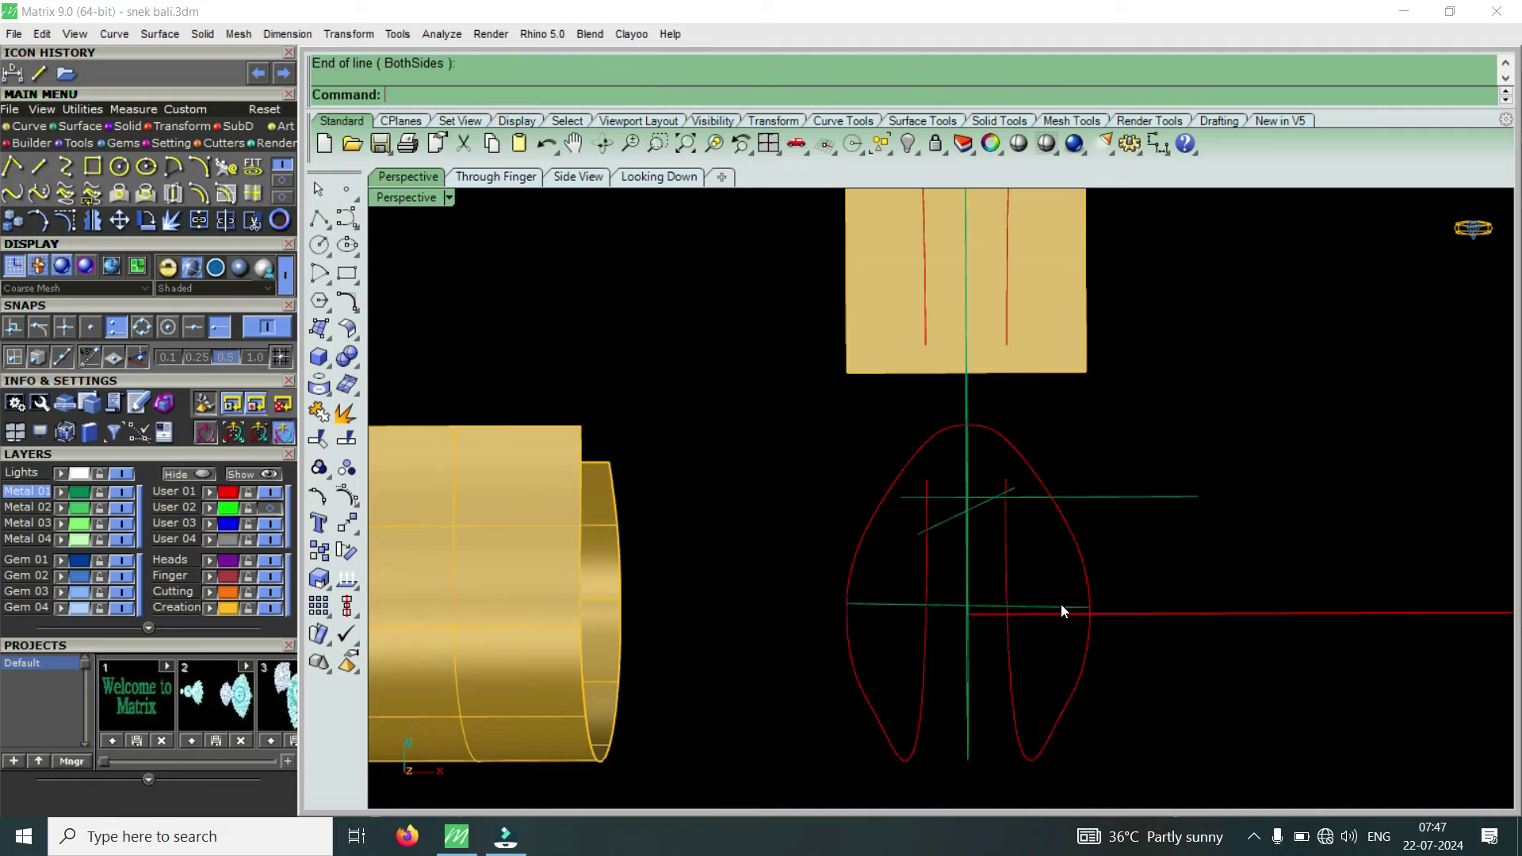
pyautogui.click(1059, 604)
pyautogui.moveTo(1059, 604)
pyautogui.mouseDown(button='right')
pyautogui.moveTo(766, 341)
pyautogui.moveTo(590, 431)
pyautogui.mouseUp(button='right')
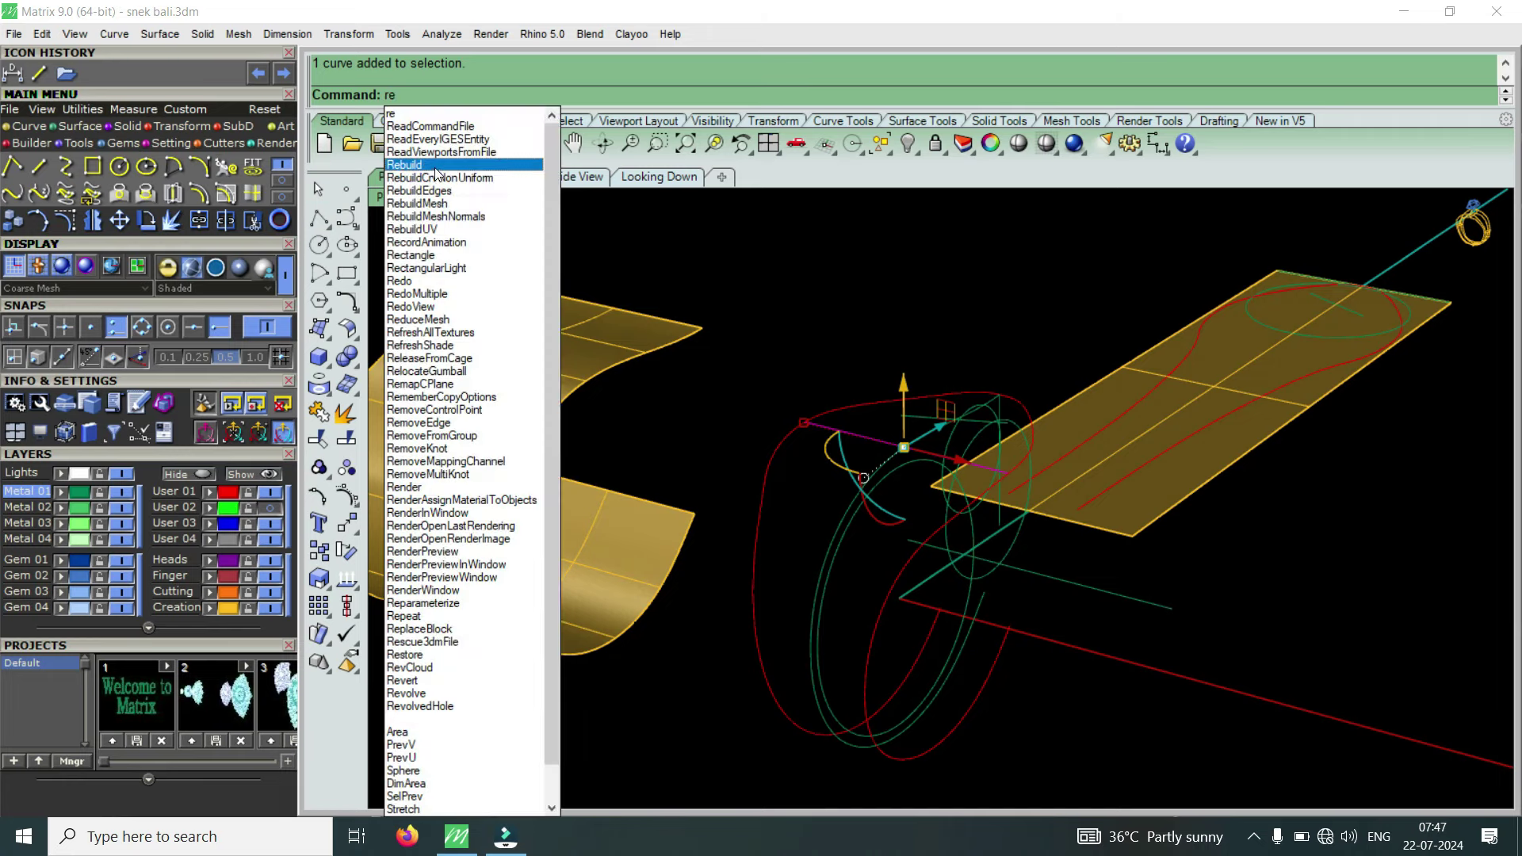
# Rebuild the new line with 7 points and degree 3, then show its control points.
pyautogui.click(434, 165)
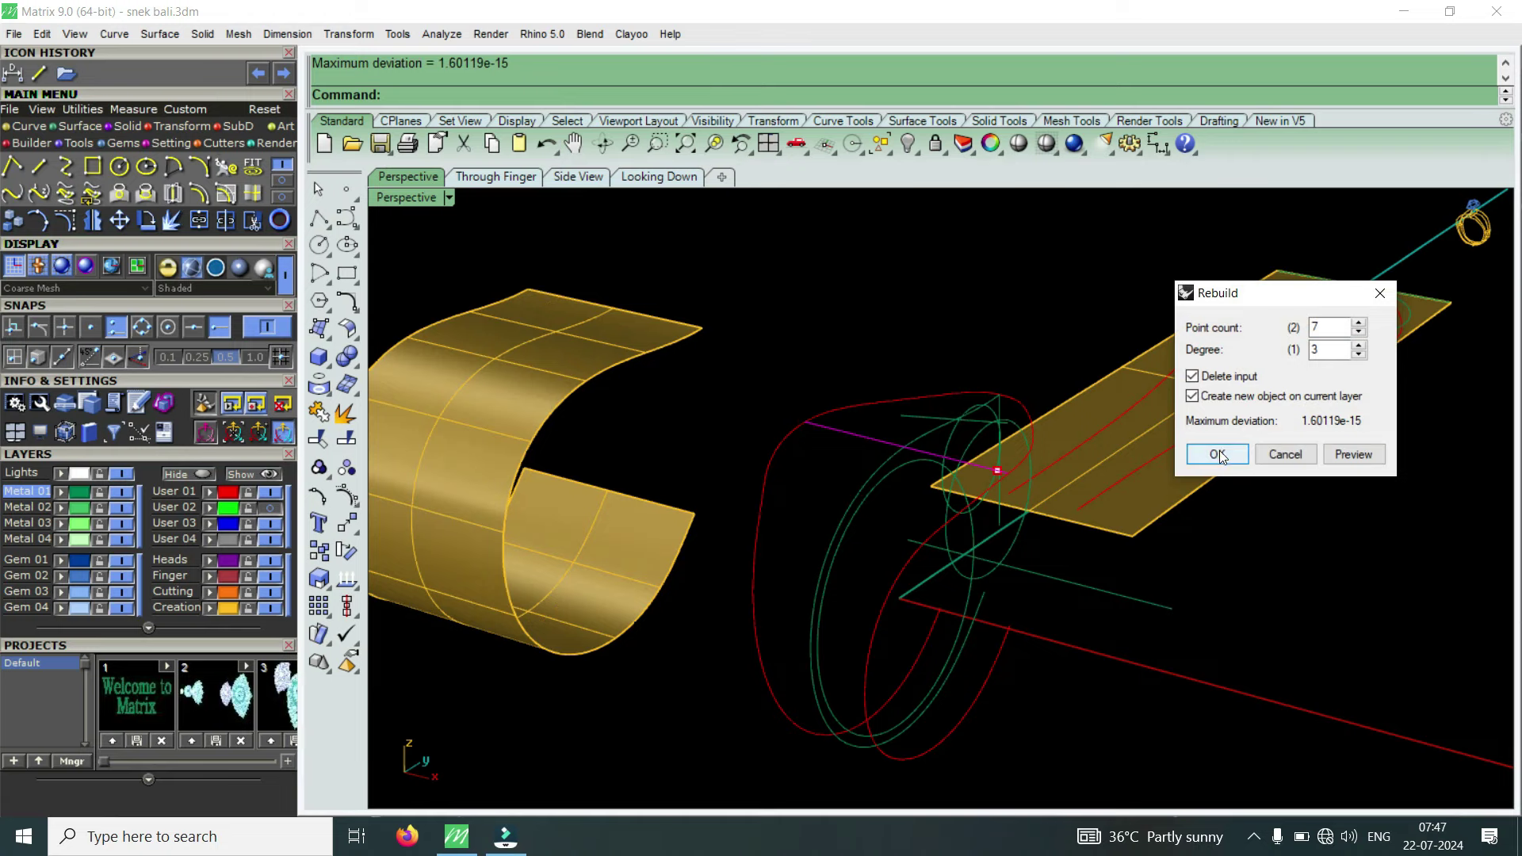
pyautogui.click(1217, 454)
pyautogui.moveTo(1217, 454); pyautogui.dragTo(985, 394, button='right')
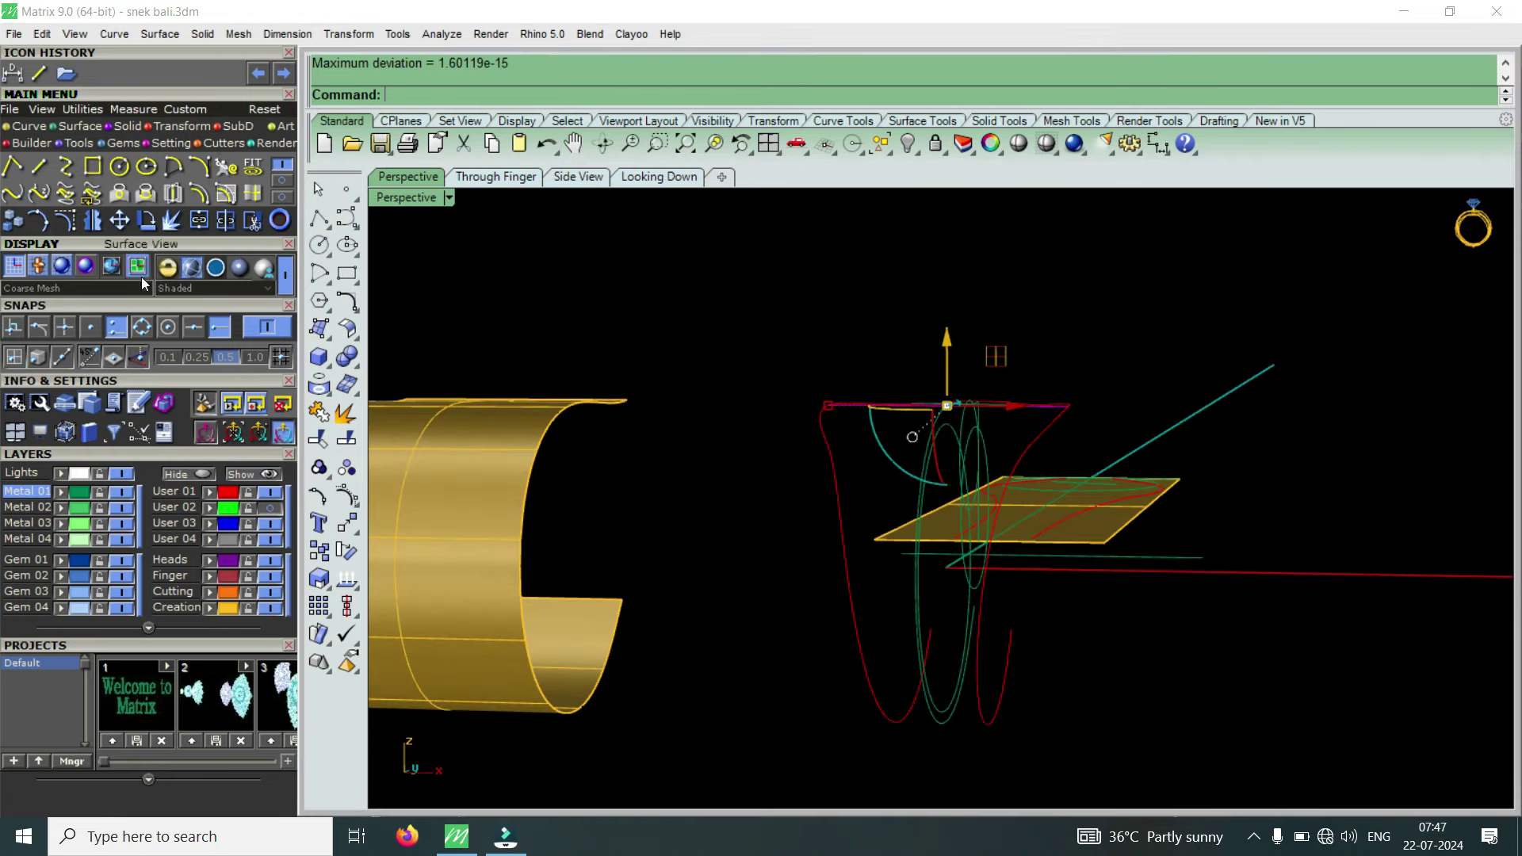
pyautogui.click(68, 225)
# Raise the line's three middle control points to start the arch.
pyautogui.moveTo(866, 352)
pyautogui.mouseDown(button='right')
pyautogui.moveTo(909, 361)
pyautogui.moveTo(851, 347)
pyautogui.mouseUp(button='right')
pyautogui.moveTo(851, 347); pyautogui.dragTo(1074, 438)
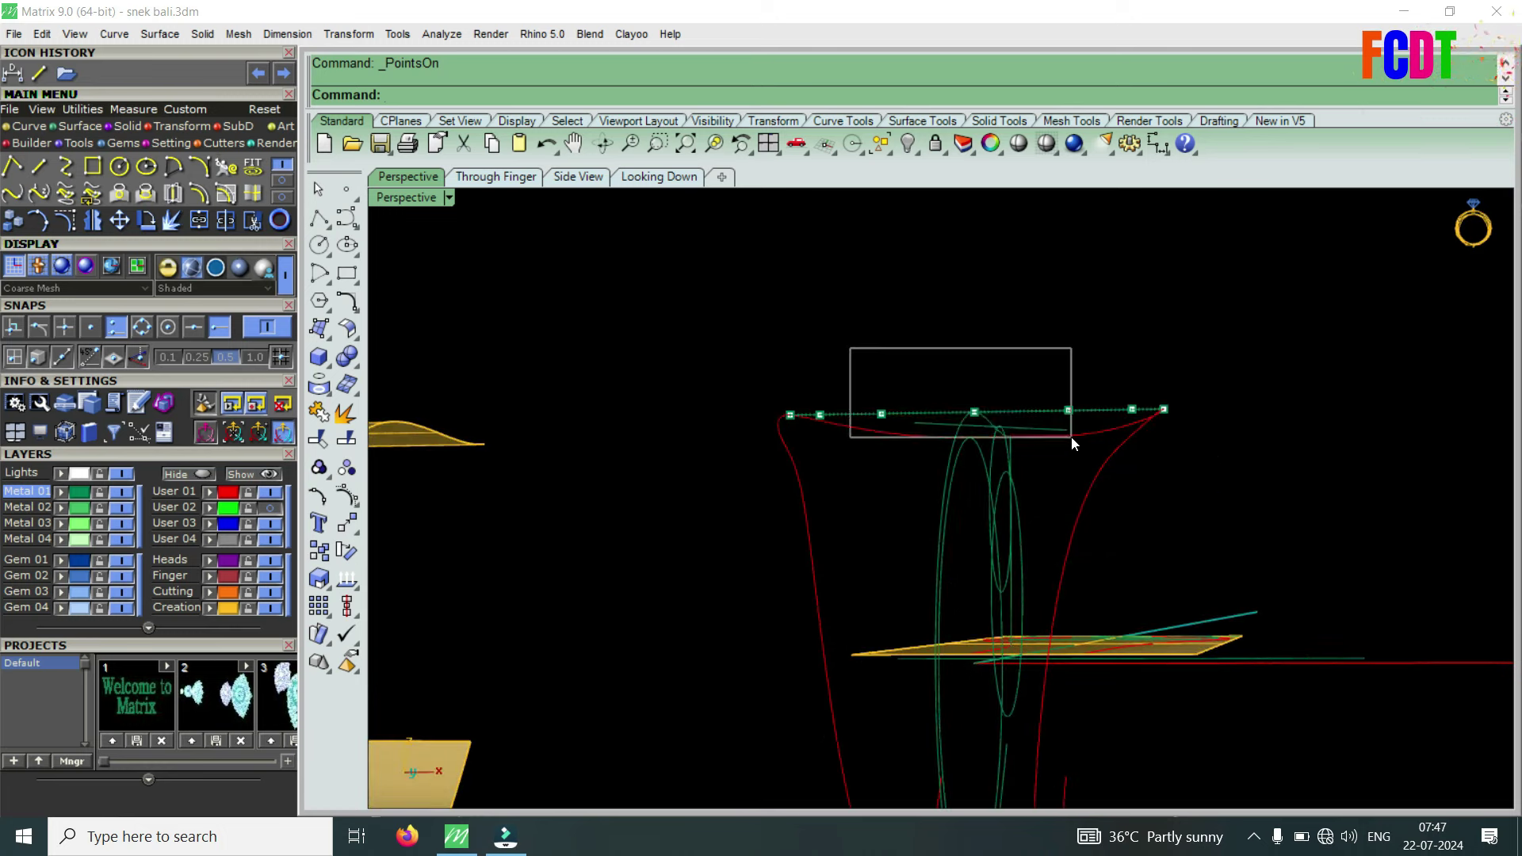
pyautogui.moveTo(1056, 491); pyautogui.dragTo(1018, 384, button='right')
pyautogui.moveTo(1017, 383); pyautogui.dragTo(1033, 337)
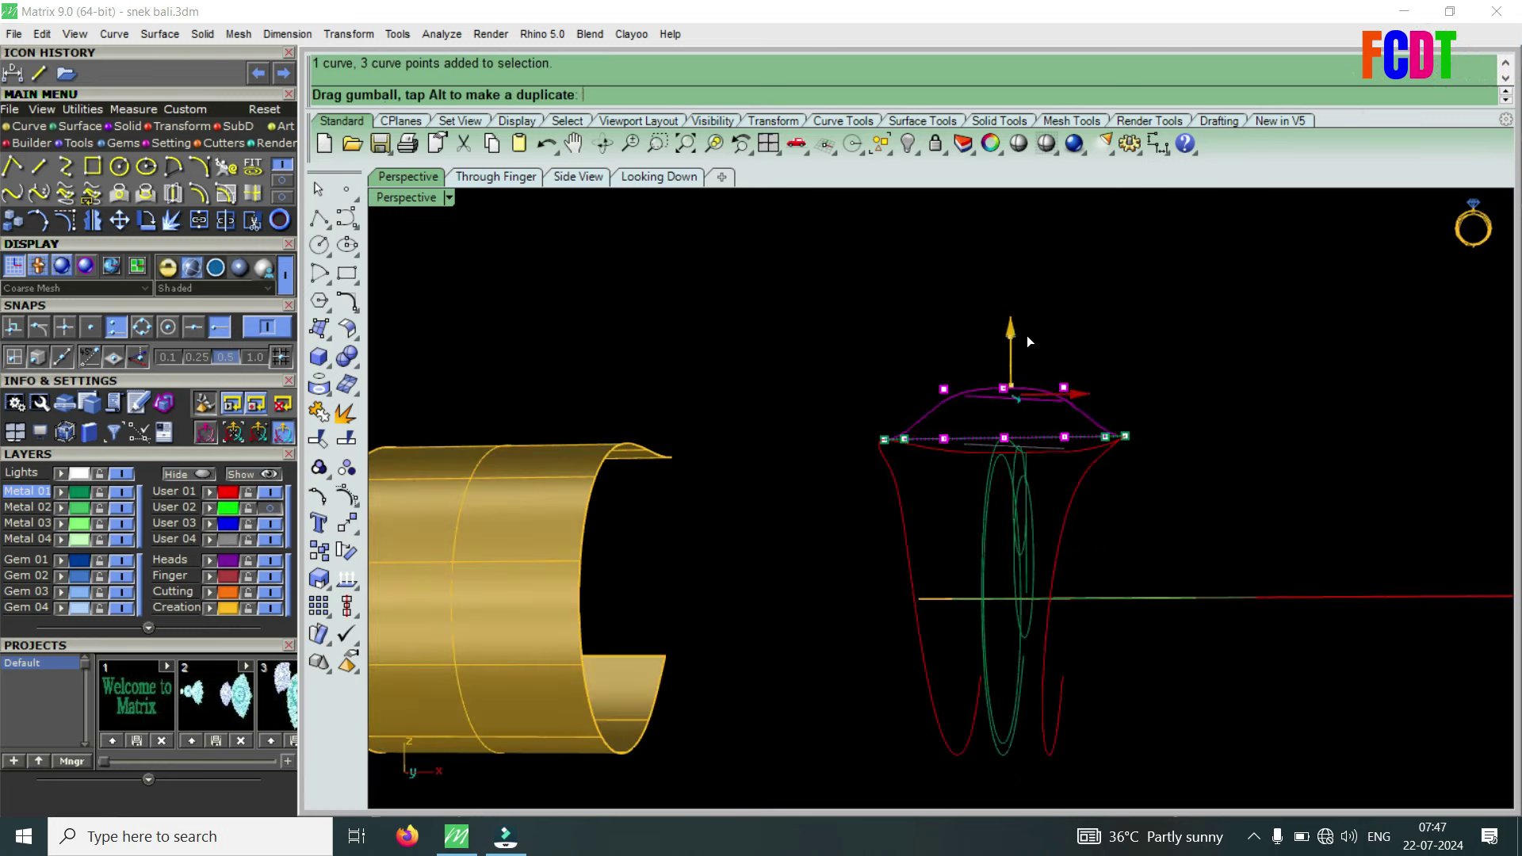
# Lift the two outer control points near the ends to round the arch.
pyautogui.moveTo(1034, 337); pyautogui.dragTo(915, 421, button='right')
pyautogui.scroll(5, 871, 379)
pyautogui.moveTo(870, 379); pyautogui.dragTo(925, 467)
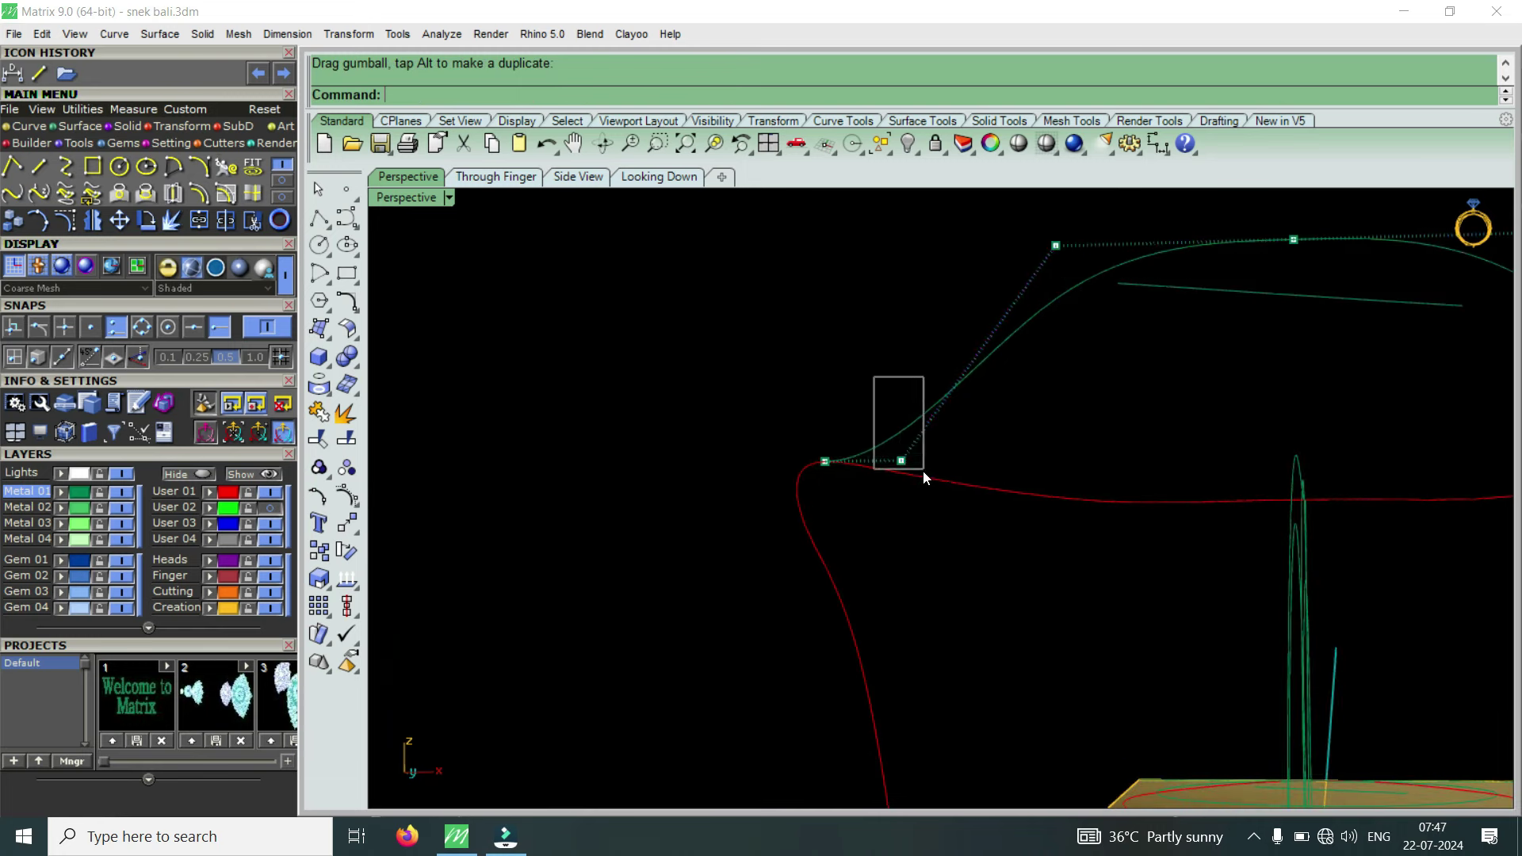
pyautogui.moveTo(931, 473); pyautogui.dragTo(1045, 475, button='right')
pyautogui.moveTo(1129, 447); pyautogui.dragTo(1135, 445, button='right')
pyautogui.keyDown('shift'); pyautogui.moveTo(1135, 444); pyautogui.dragTo(1217, 507); pyautogui.keyUp('shift')
pyautogui.moveTo(962, 428); pyautogui.dragTo(976, 352)
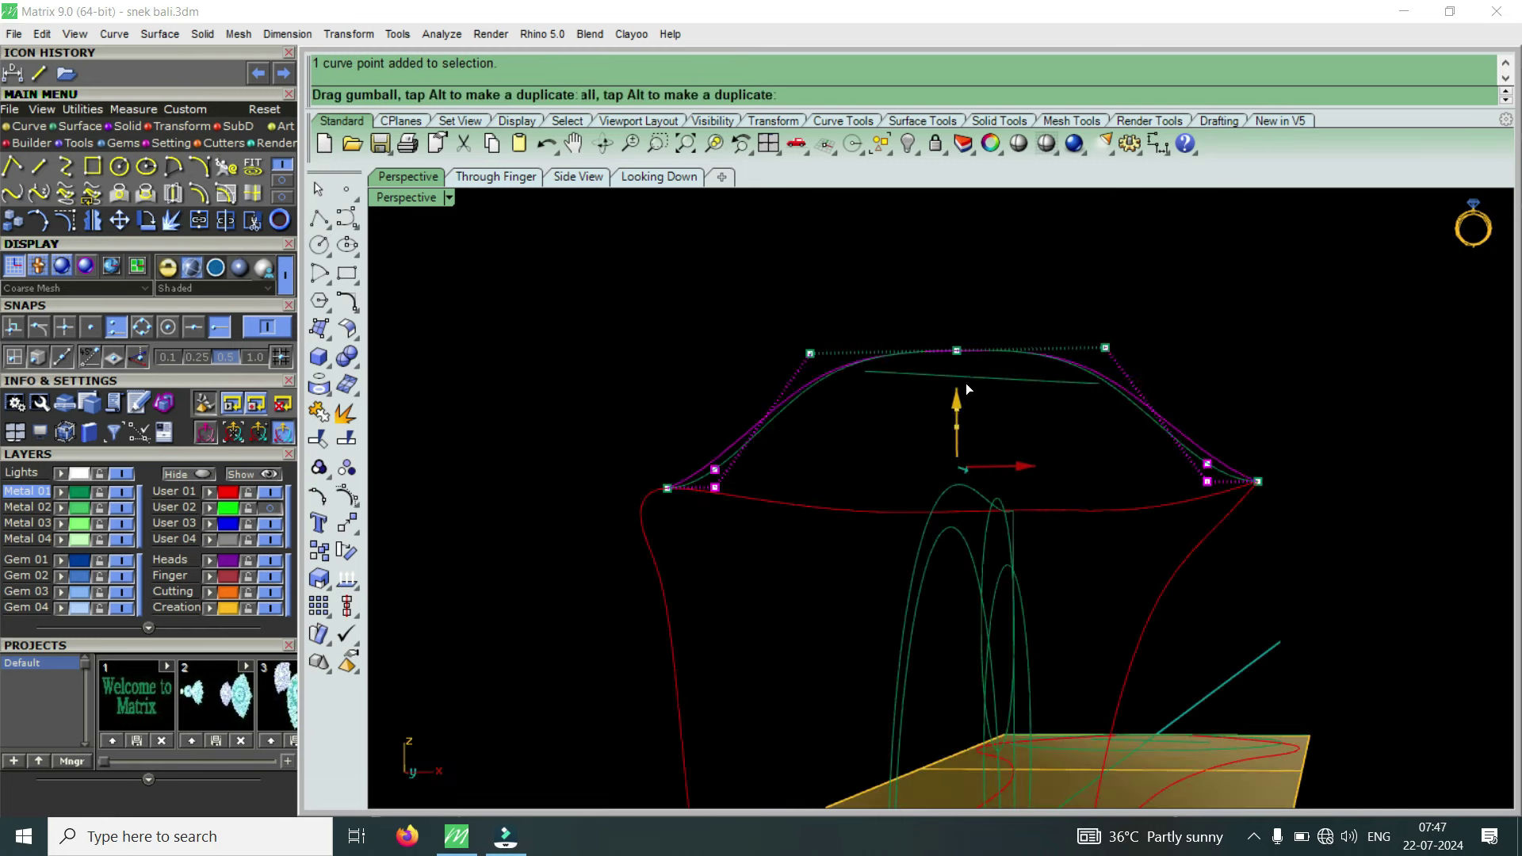
pyautogui.moveTo(902, 346)
pyautogui.mouseDown(button='right')
pyautogui.moveTo(829, 619)
pyautogui.moveTo(936, 302)
pyautogui.mouseUp(button='right')
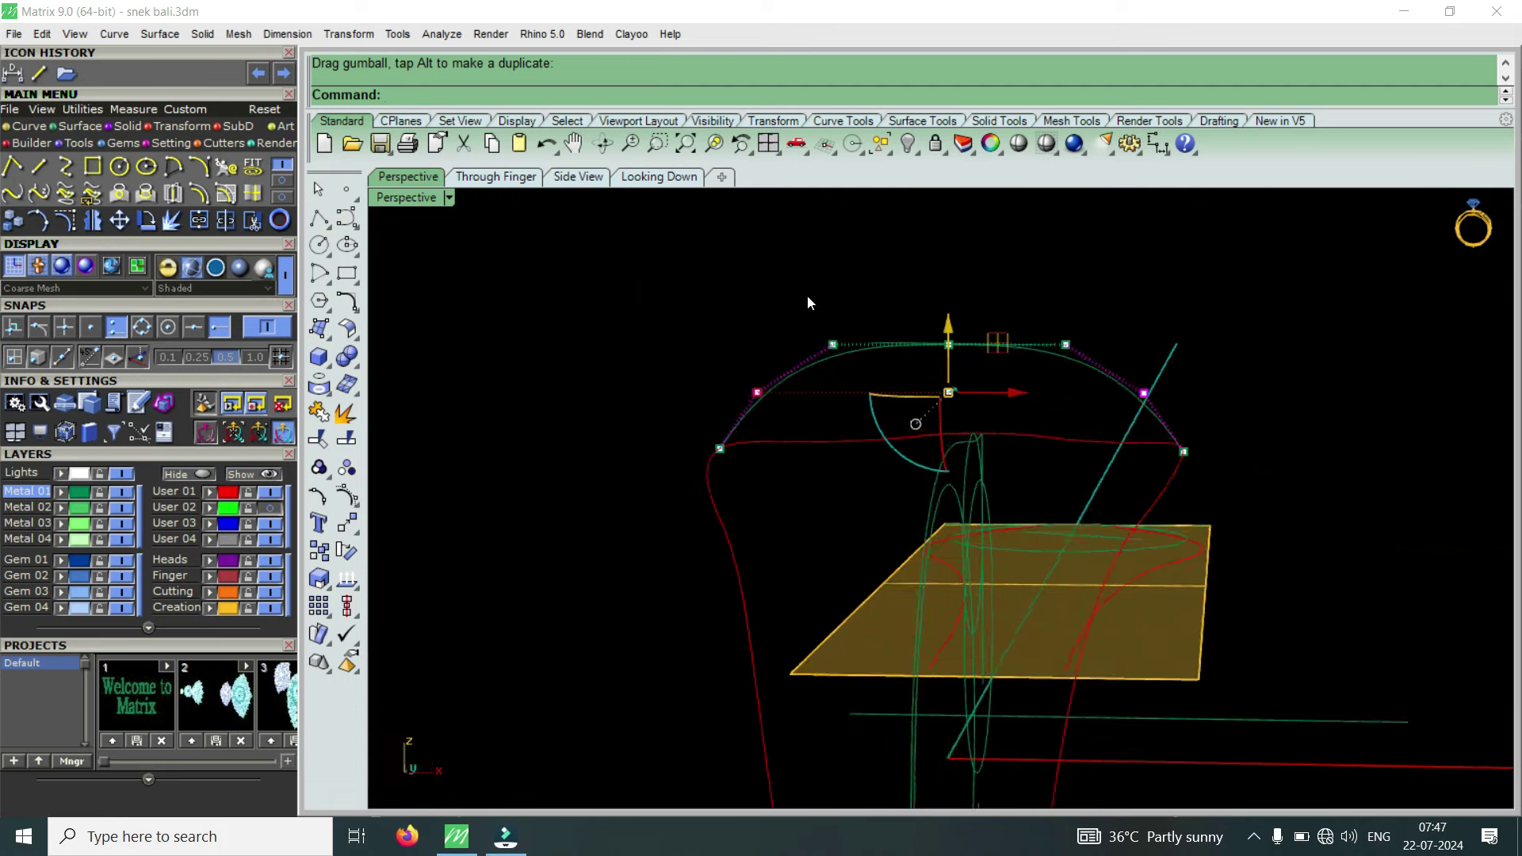
# Raise the arch's top points and both shoulder points to refine its curve.
pyautogui.moveTo(808, 297); pyautogui.dragTo(1067, 391)
pyautogui.moveTo(956, 290); pyautogui.dragTo(982, 265)
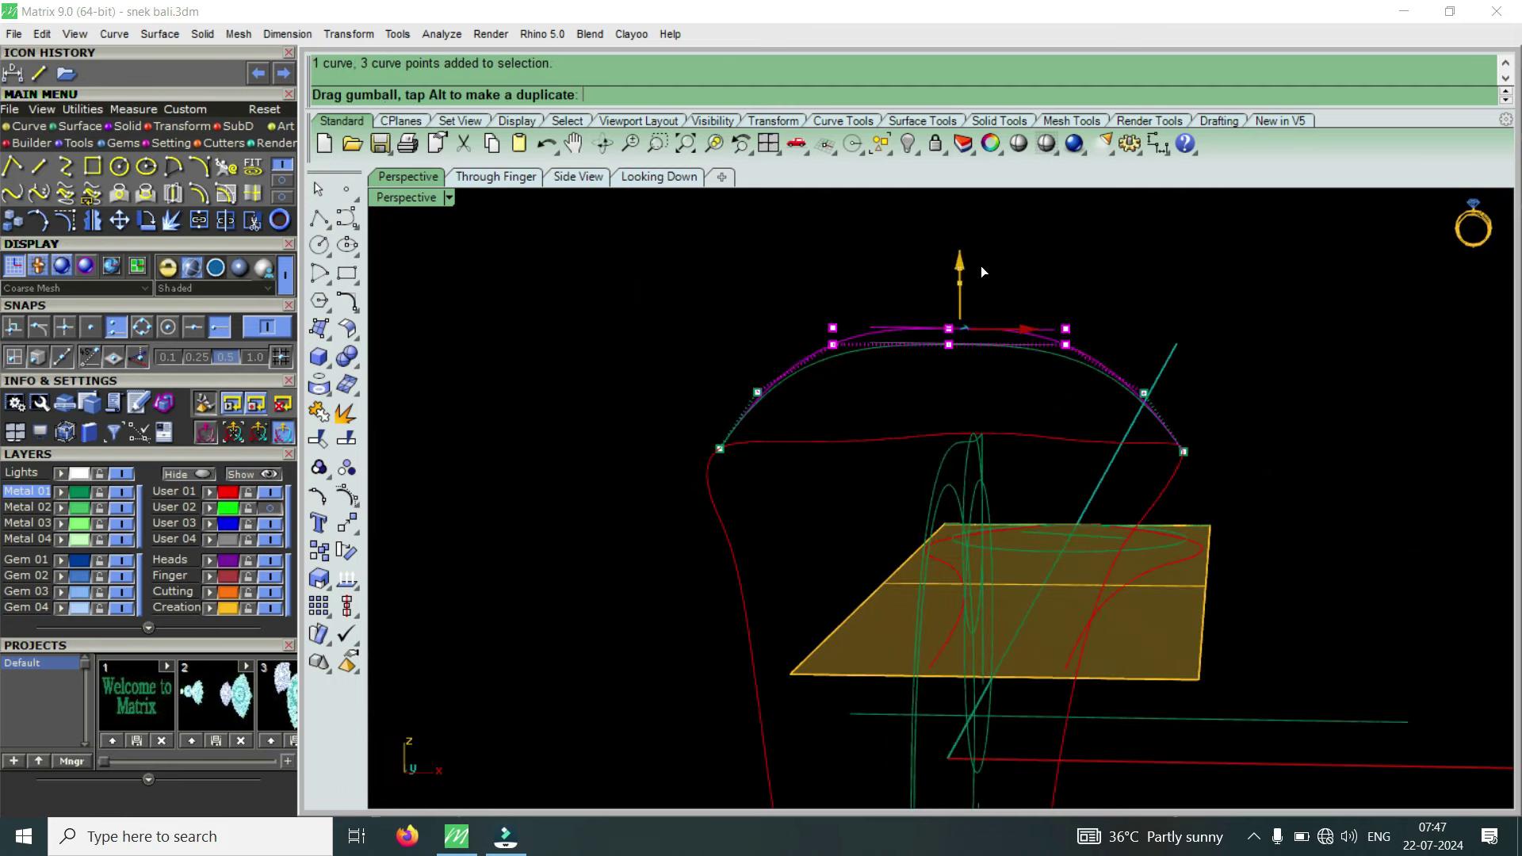
pyautogui.moveTo(728, 352); pyautogui.dragTo(797, 417)
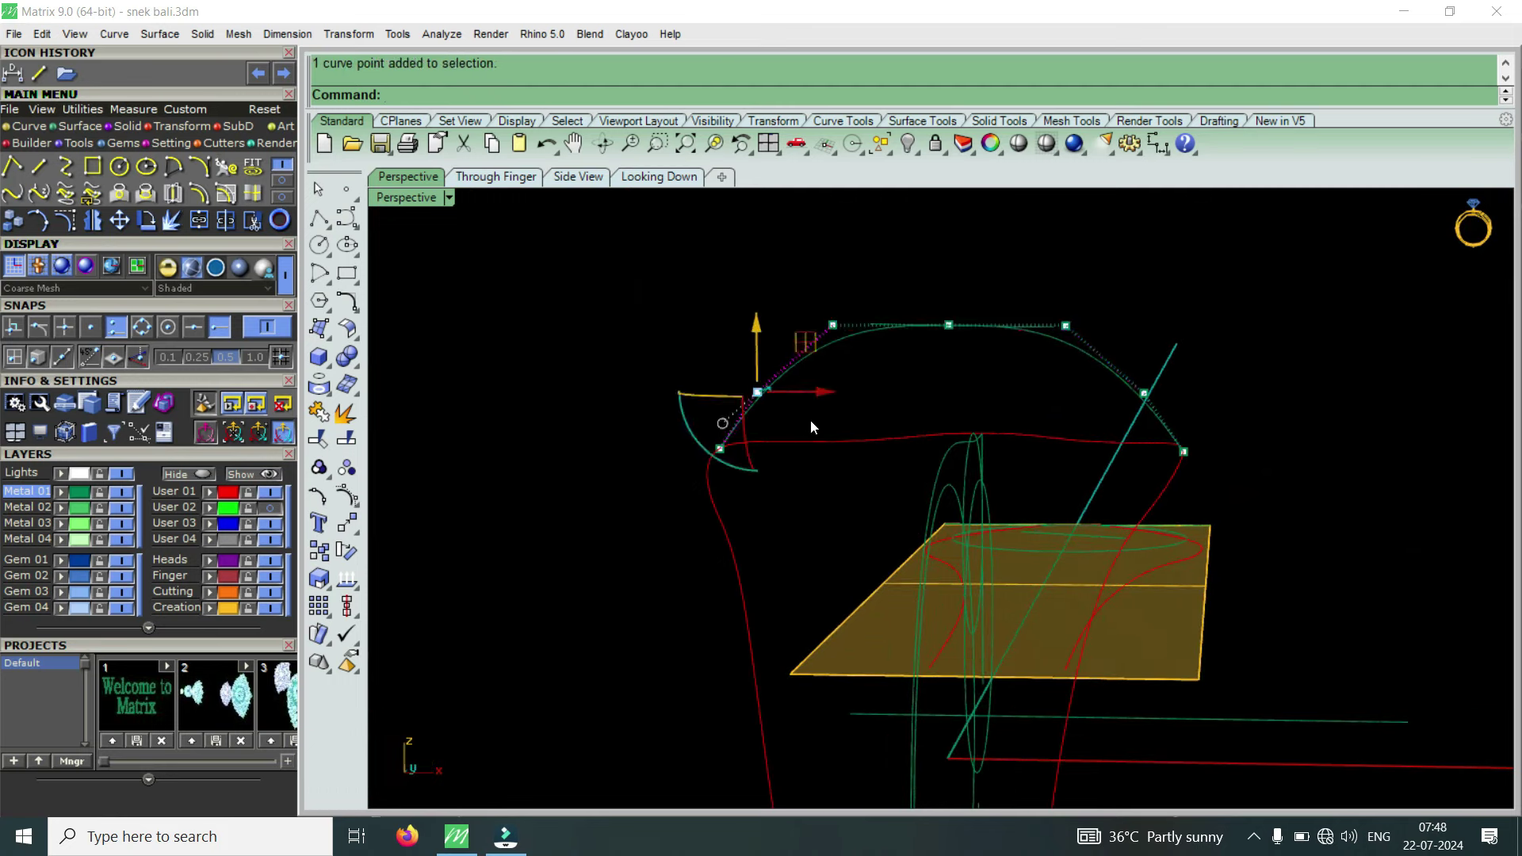
pyautogui.keyDown('shift'); pyautogui.click(1143, 394); pyautogui.keyUp('shift')
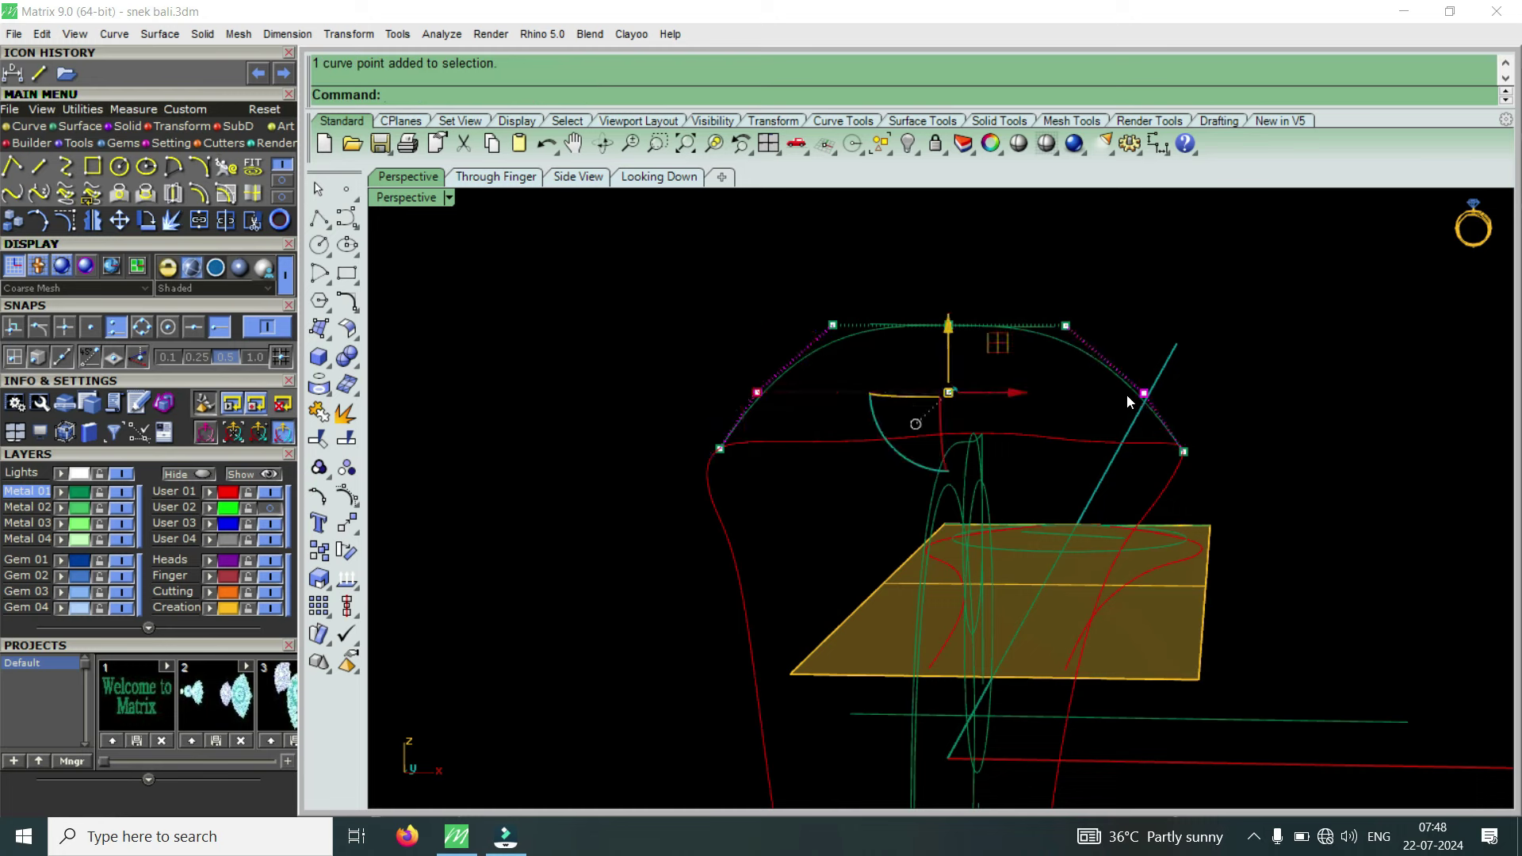
pyautogui.moveTo(950, 341); pyautogui.dragTo(950, 305)
pyautogui.moveTo(918, 344); pyautogui.dragTo(836, 301, button='right')
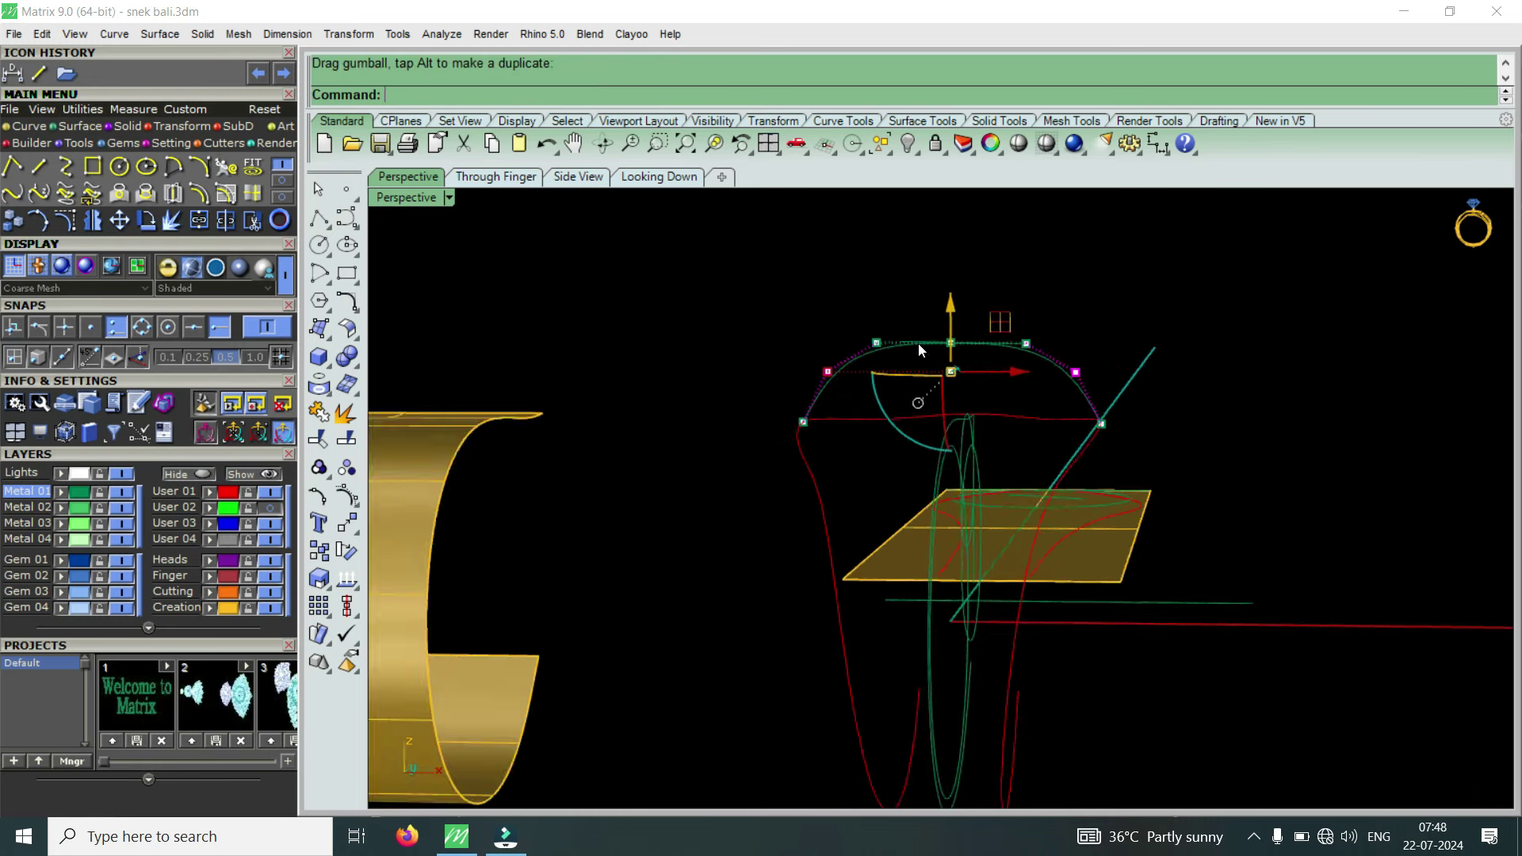
pyautogui.moveTo(837, 302); pyautogui.dragTo(1070, 383)
pyautogui.moveTo(1001, 307); pyautogui.dragTo(996, 299)
# Lower the left and right point pairs slightly, then nudge the two upper points up.
pyautogui.moveTo(996, 298)
pyautogui.mouseDown(button='right')
pyautogui.moveTo(867, 379)
pyautogui.moveTo(812, 552)
pyautogui.moveTo(810, 409)
pyautogui.mouseUp(button='right')
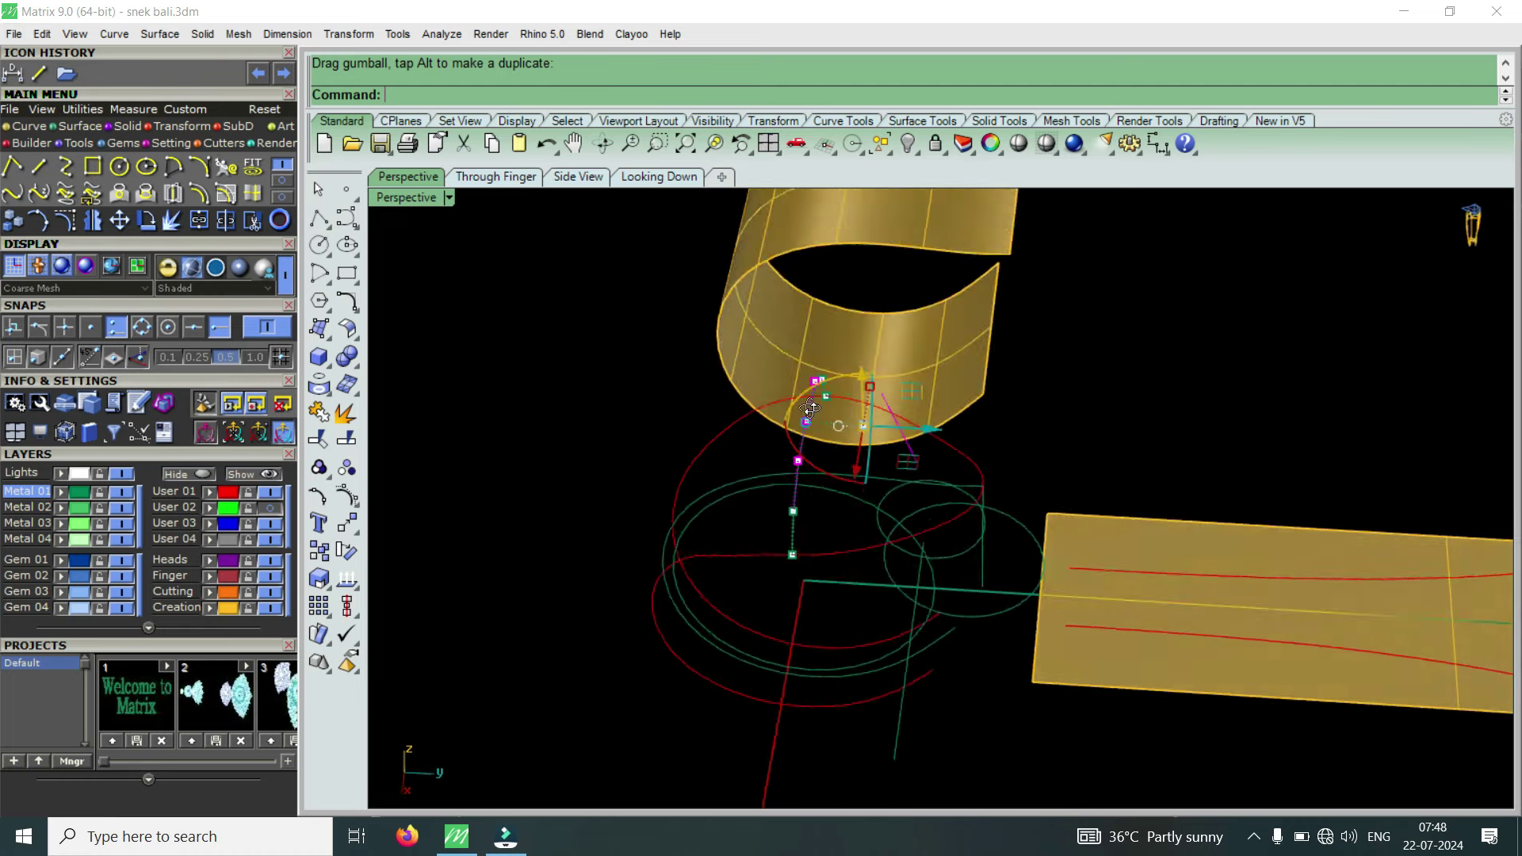
pyautogui.moveTo(810, 409); pyautogui.dragTo(804, 409, button='right')
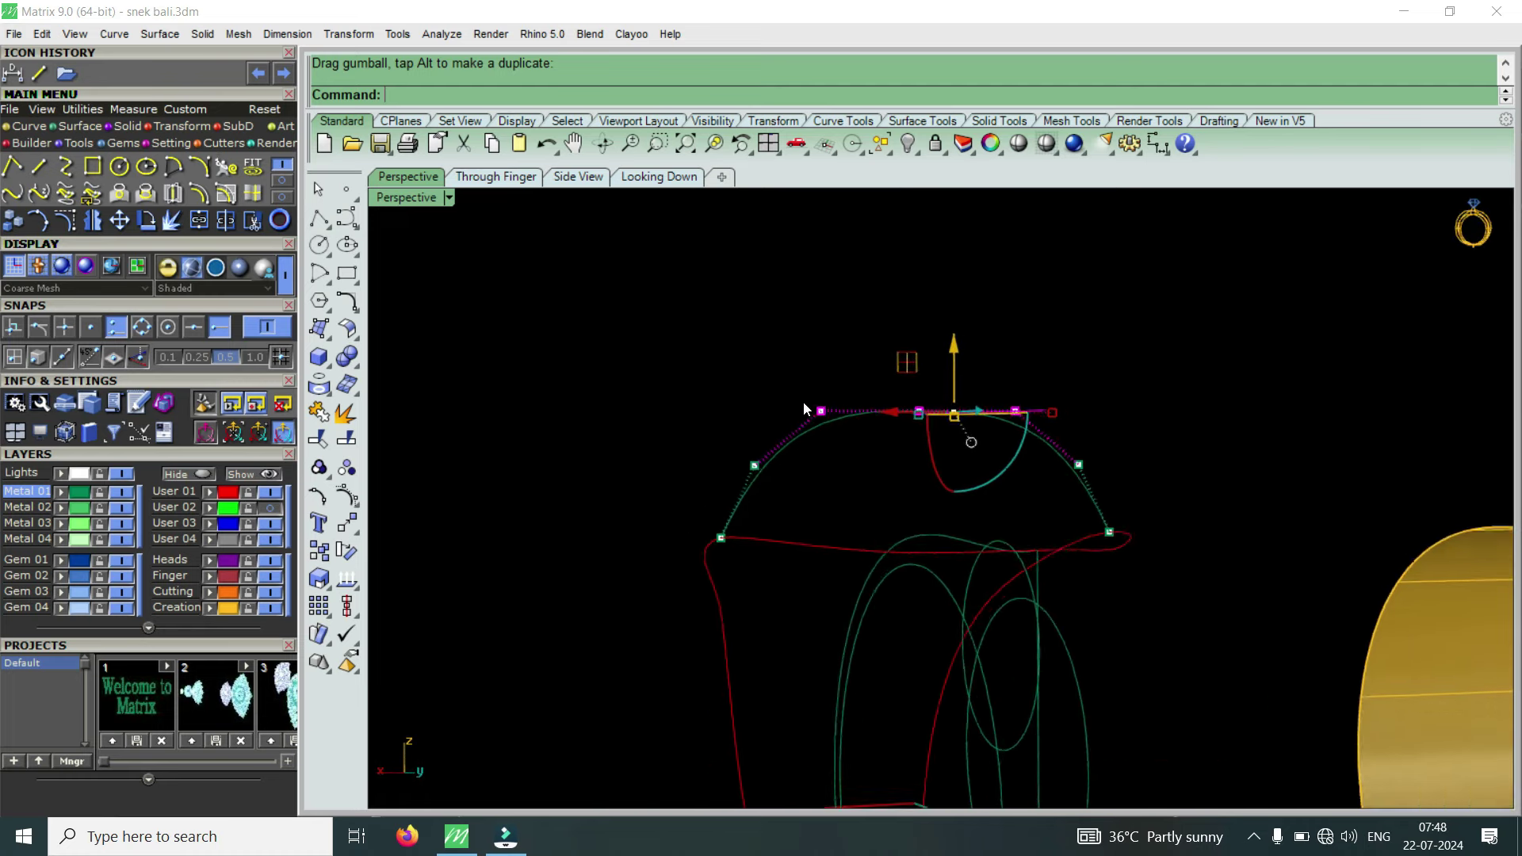
pyautogui.scroll(2, 804, 409)
pyautogui.moveTo(673, 380); pyautogui.dragTo(891, 524)
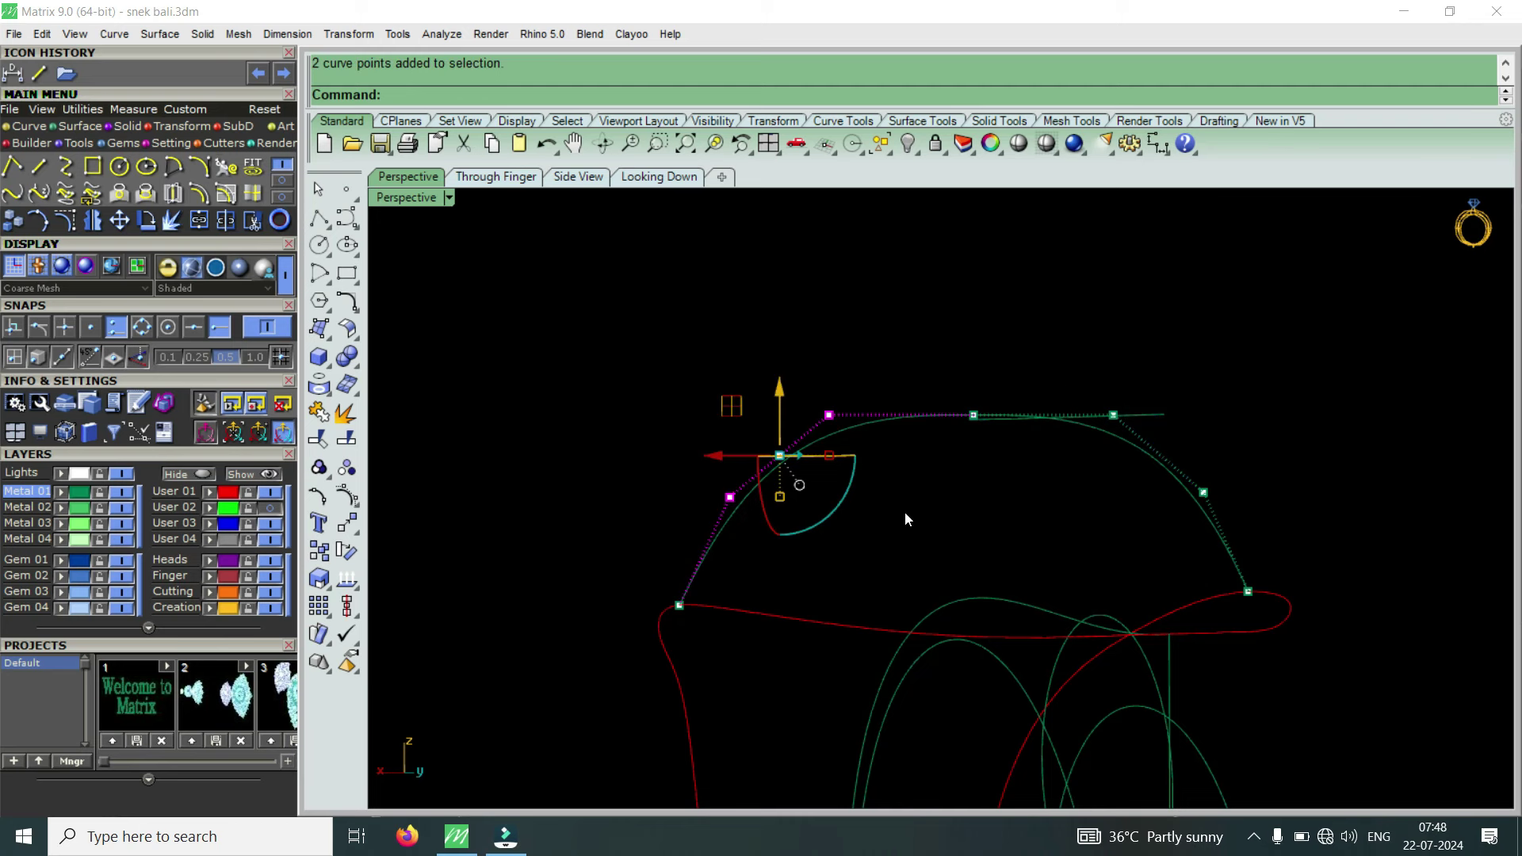
pyautogui.keyDown('shift'); pyautogui.moveTo(1221, 522); pyautogui.dragTo(1220, 523); pyautogui.keyUp('shift')
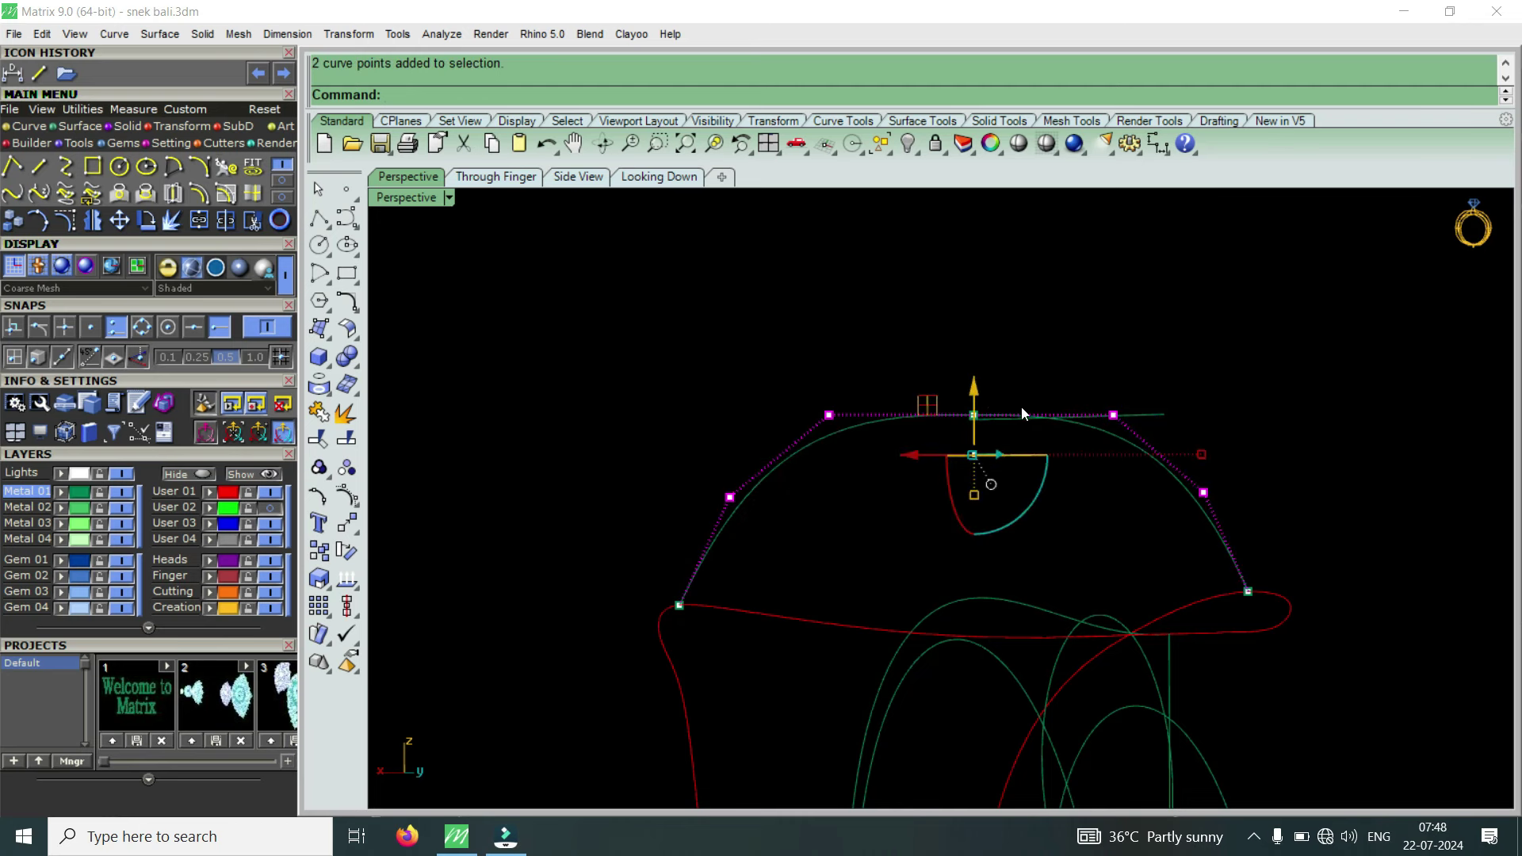
pyautogui.moveTo(981, 390); pyautogui.dragTo(992, 414)
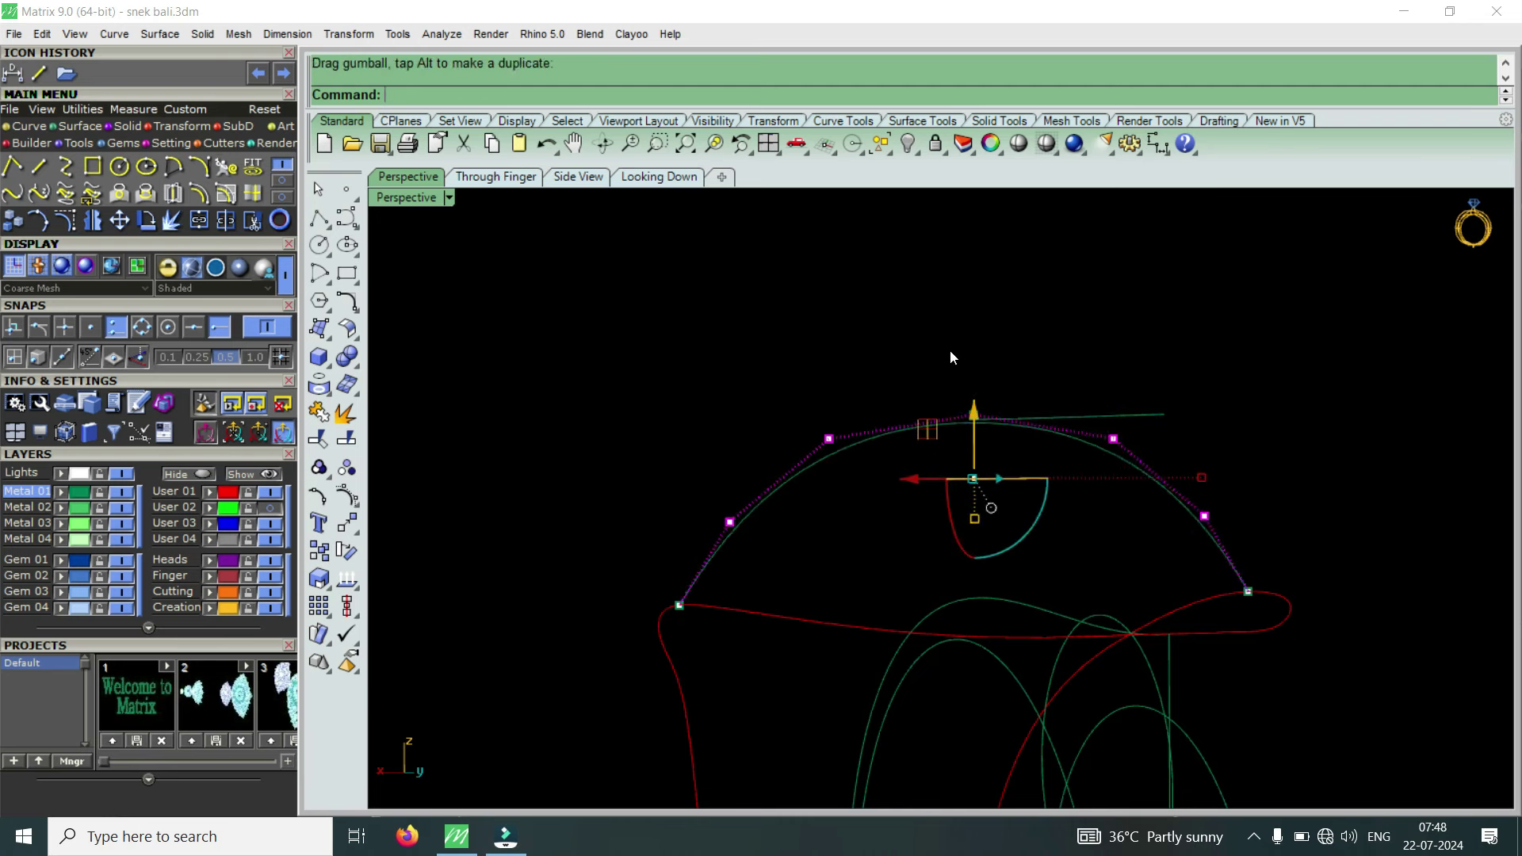
pyautogui.moveTo(790, 412); pyautogui.dragTo(855, 468)
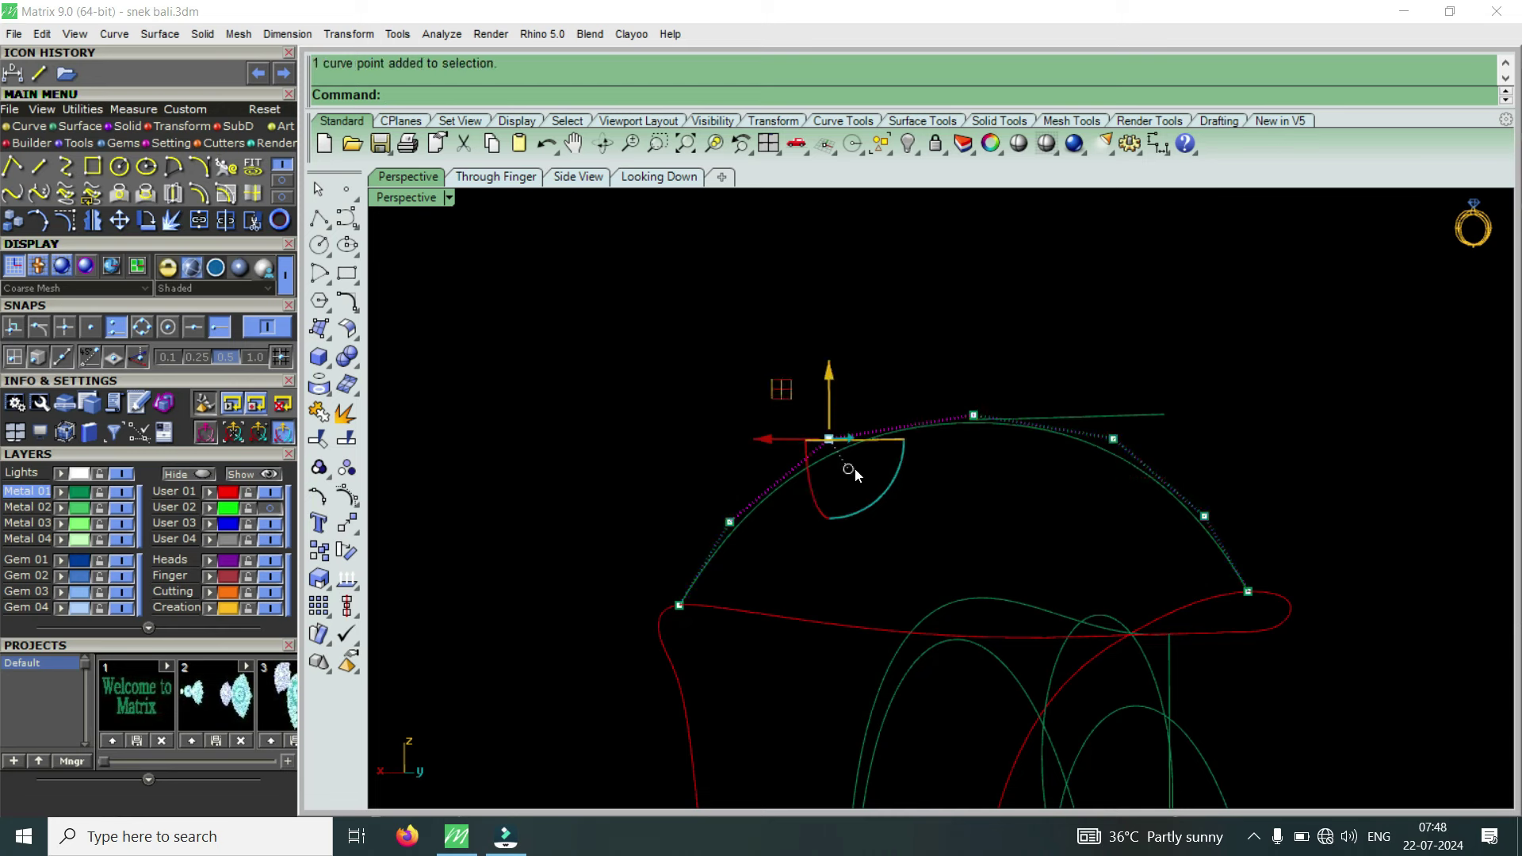
pyautogui.keyDown('shift'); pyautogui.moveTo(1130, 485); pyautogui.dragTo(1130, 485); pyautogui.keyUp('shift')
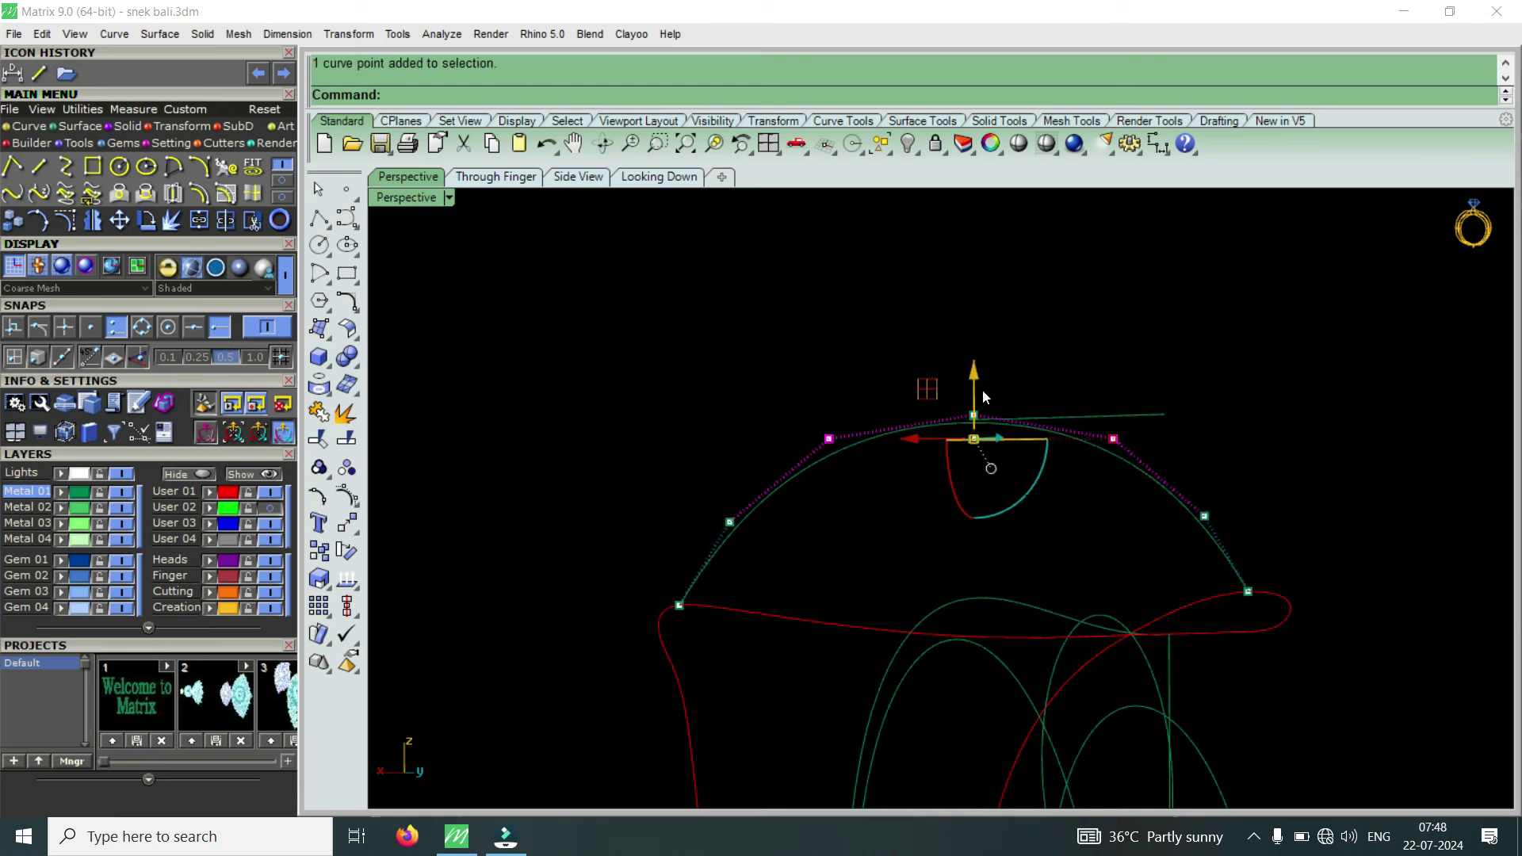
pyautogui.moveTo(975, 364); pyautogui.dragTo(985, 353)
pyautogui.moveTo(930, 402)
pyautogui.mouseDown(button='right')
pyautogui.moveTo(954, 498)
pyautogui.moveTo(895, 582)
pyautogui.mouseUp(button='right')
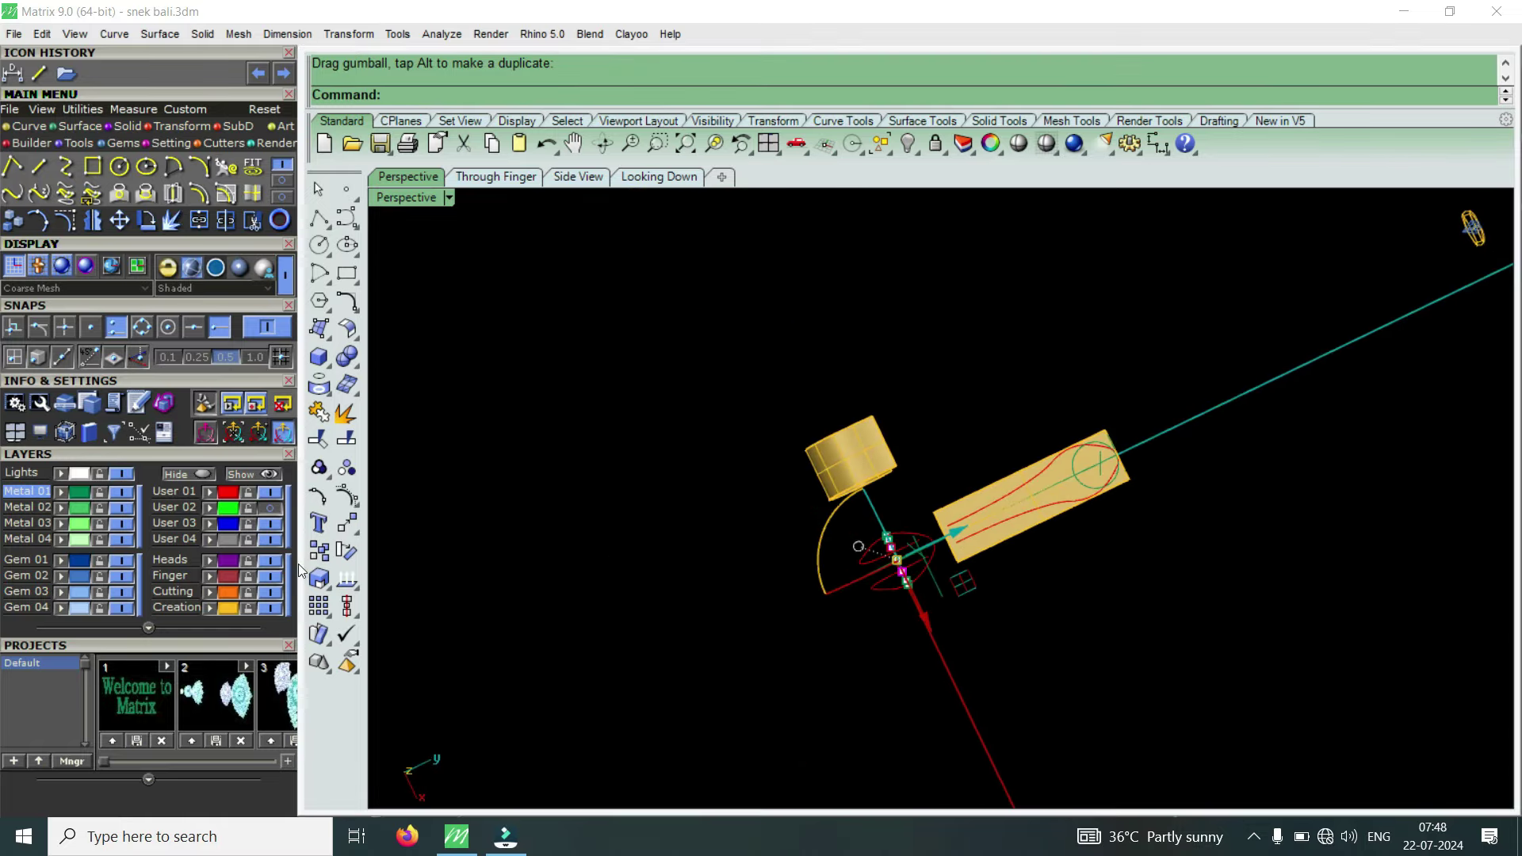
pyautogui.moveTo(782, 528)
pyautogui.mouseDown(button='right')
pyautogui.moveTo(1001, 577)
pyautogui.moveTo(949, 515)
pyautogui.mouseUp(button='right')
pyautogui.click(1012, 623)
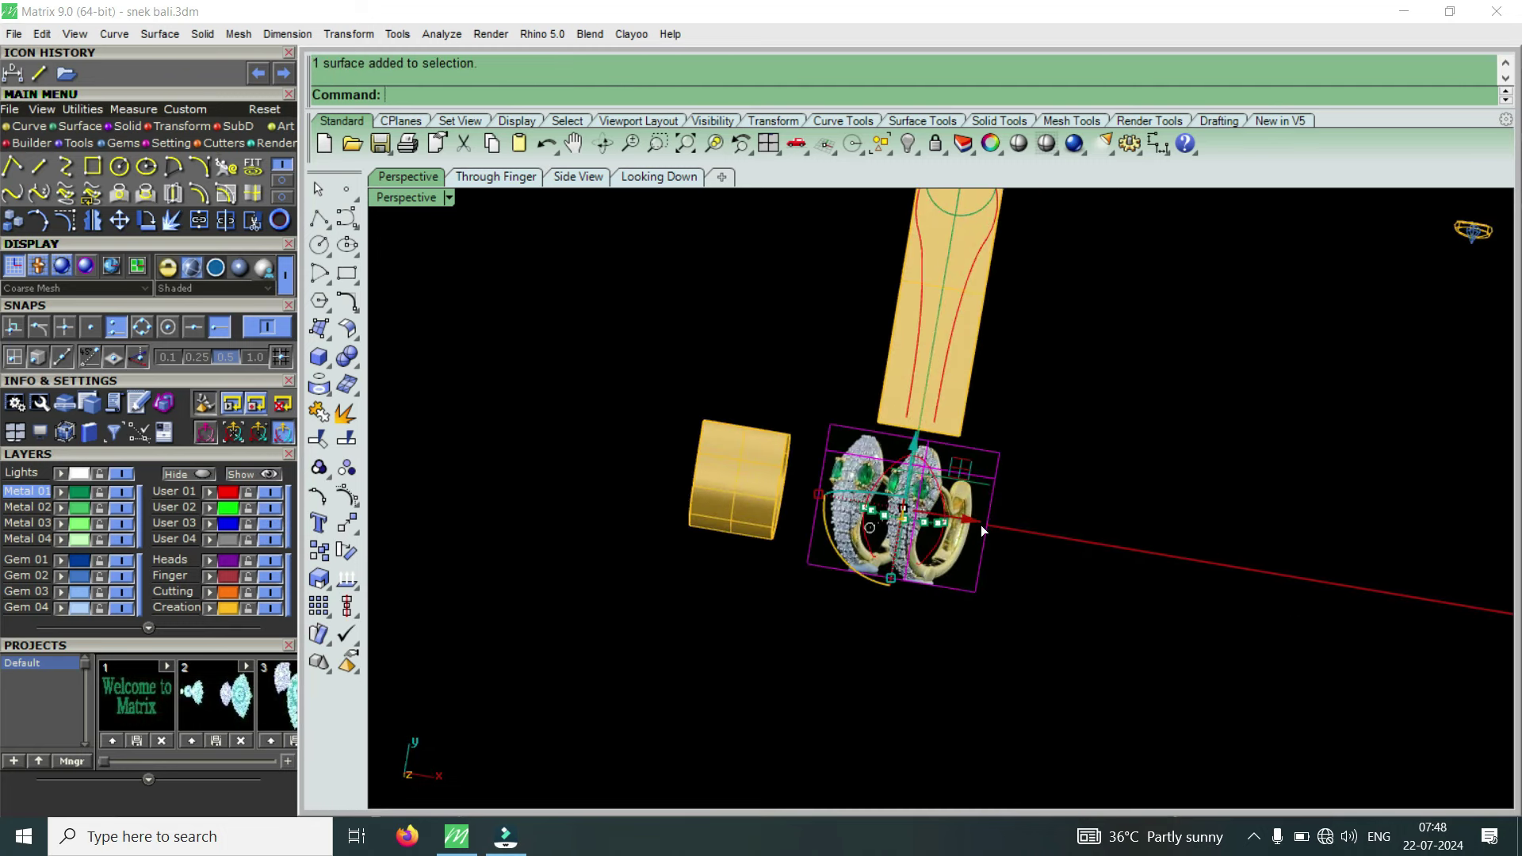
pyautogui.moveTo(981, 525); pyautogui.dragTo(1192, 557)
pyautogui.scroll(5, 1132, 563)
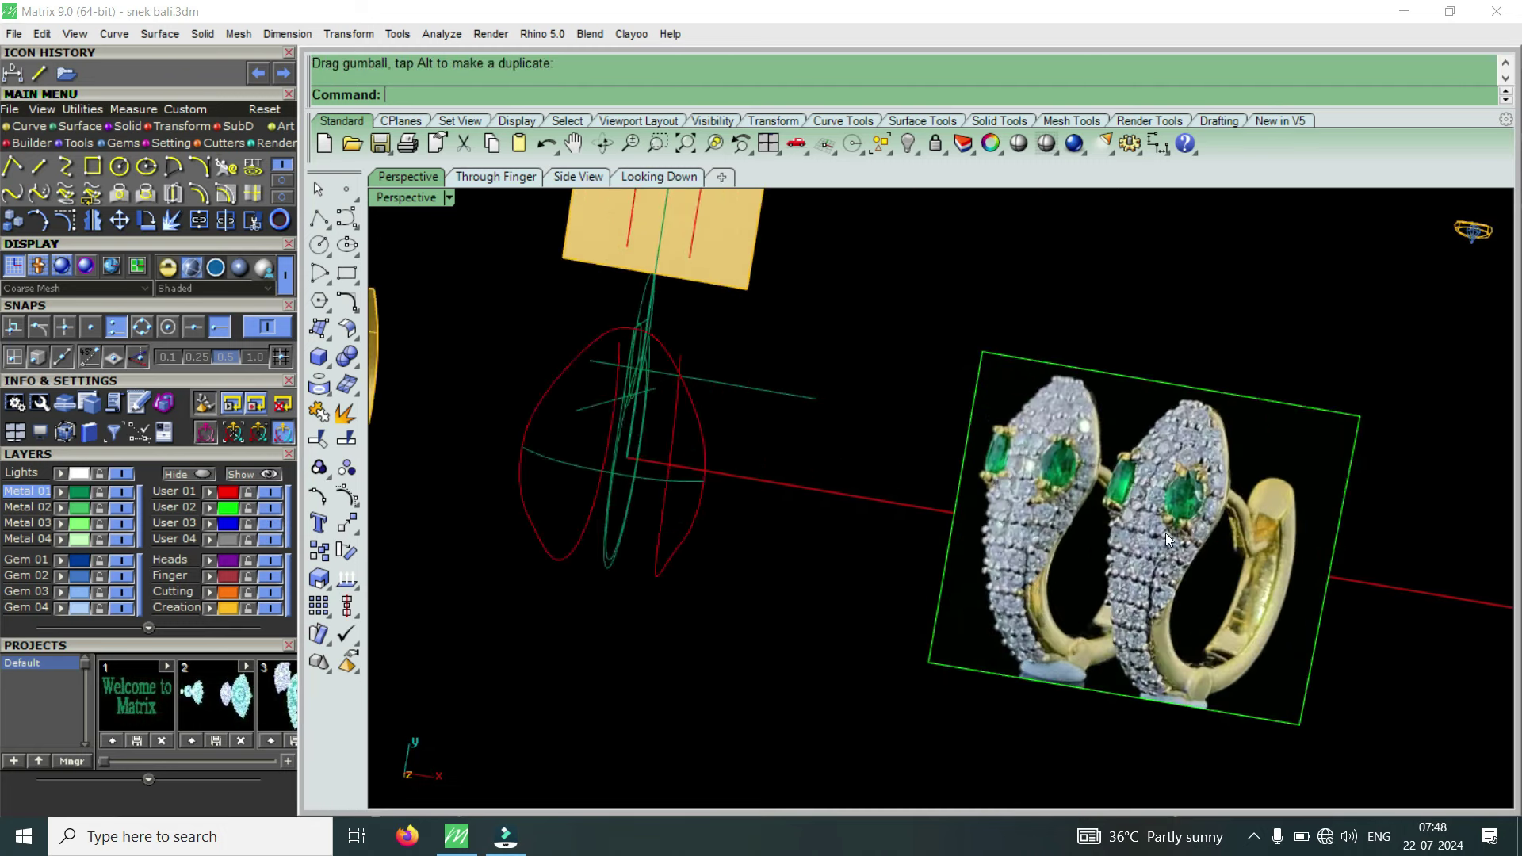
pyautogui.scroll(2, 1206, 488)
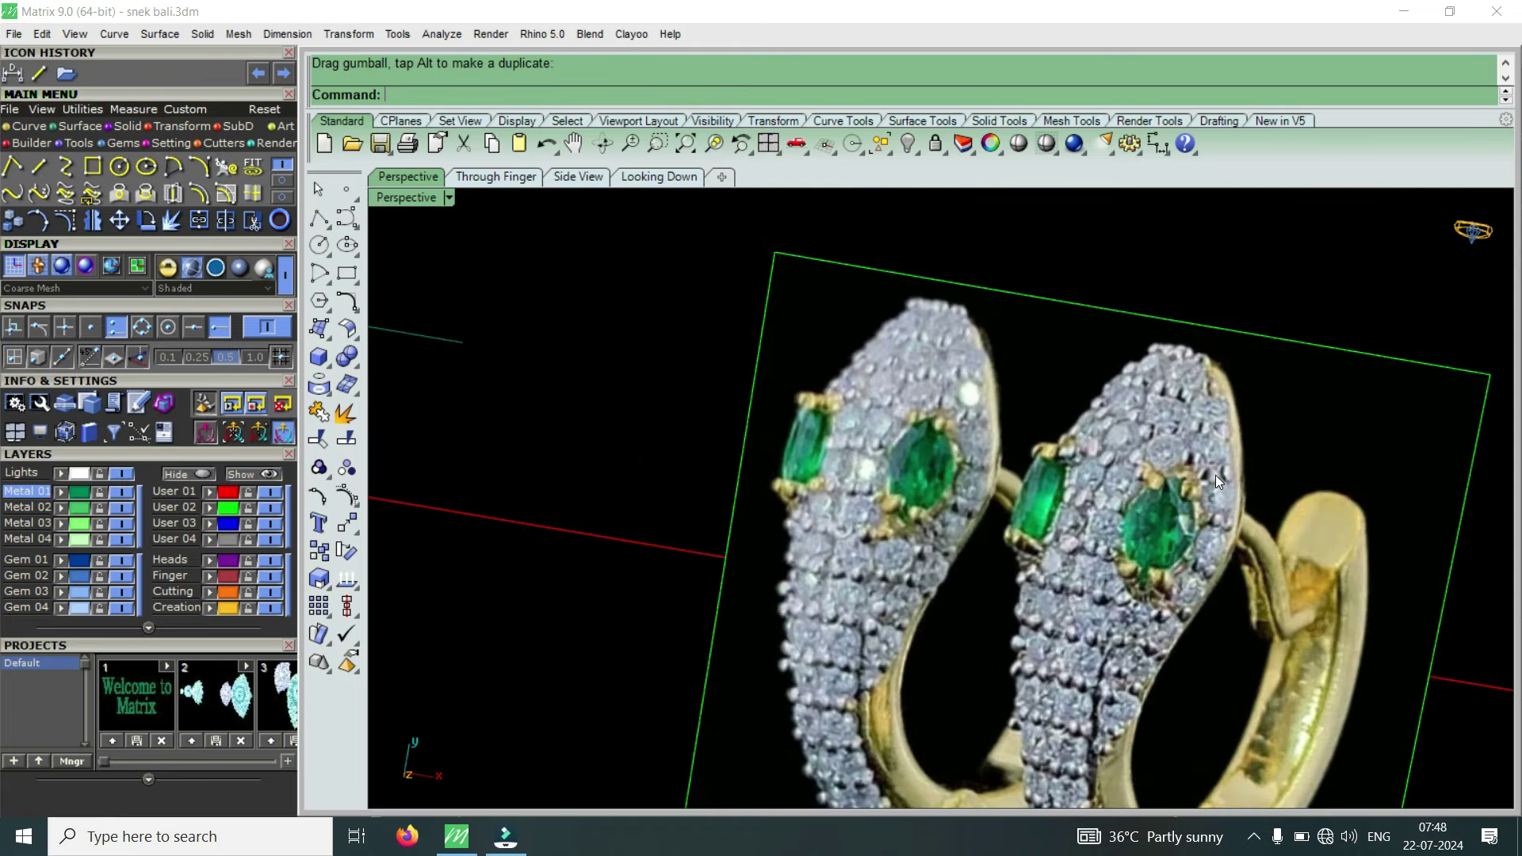
pyautogui.scroll(-2, 1215, 476)
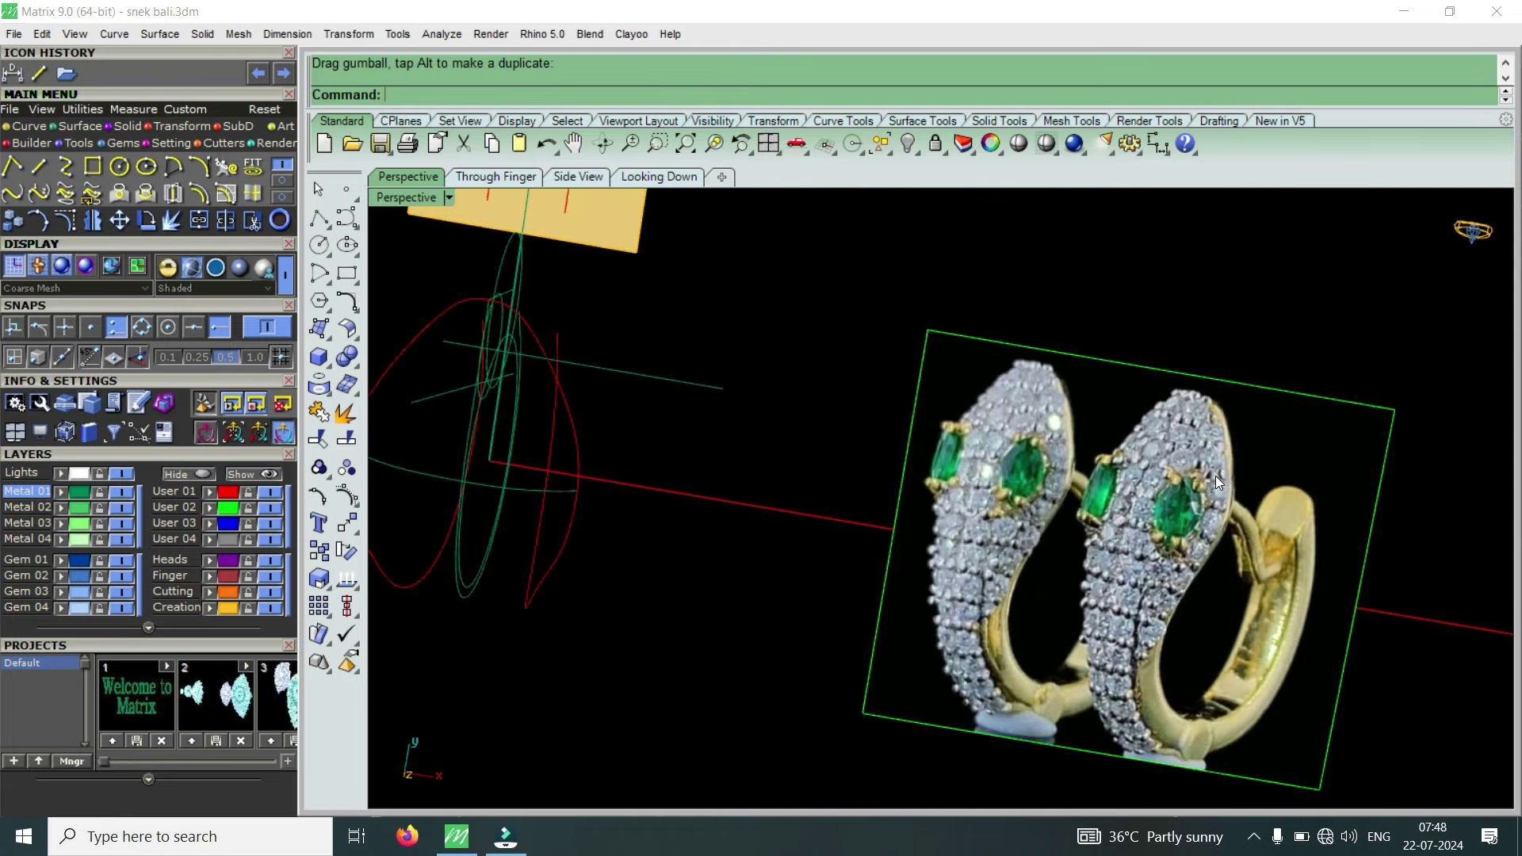
pyautogui.scroll(-1, 1138, 474)
pyautogui.scroll(-1, 1138, 474)
pyautogui.scroll(3, 834, 478)
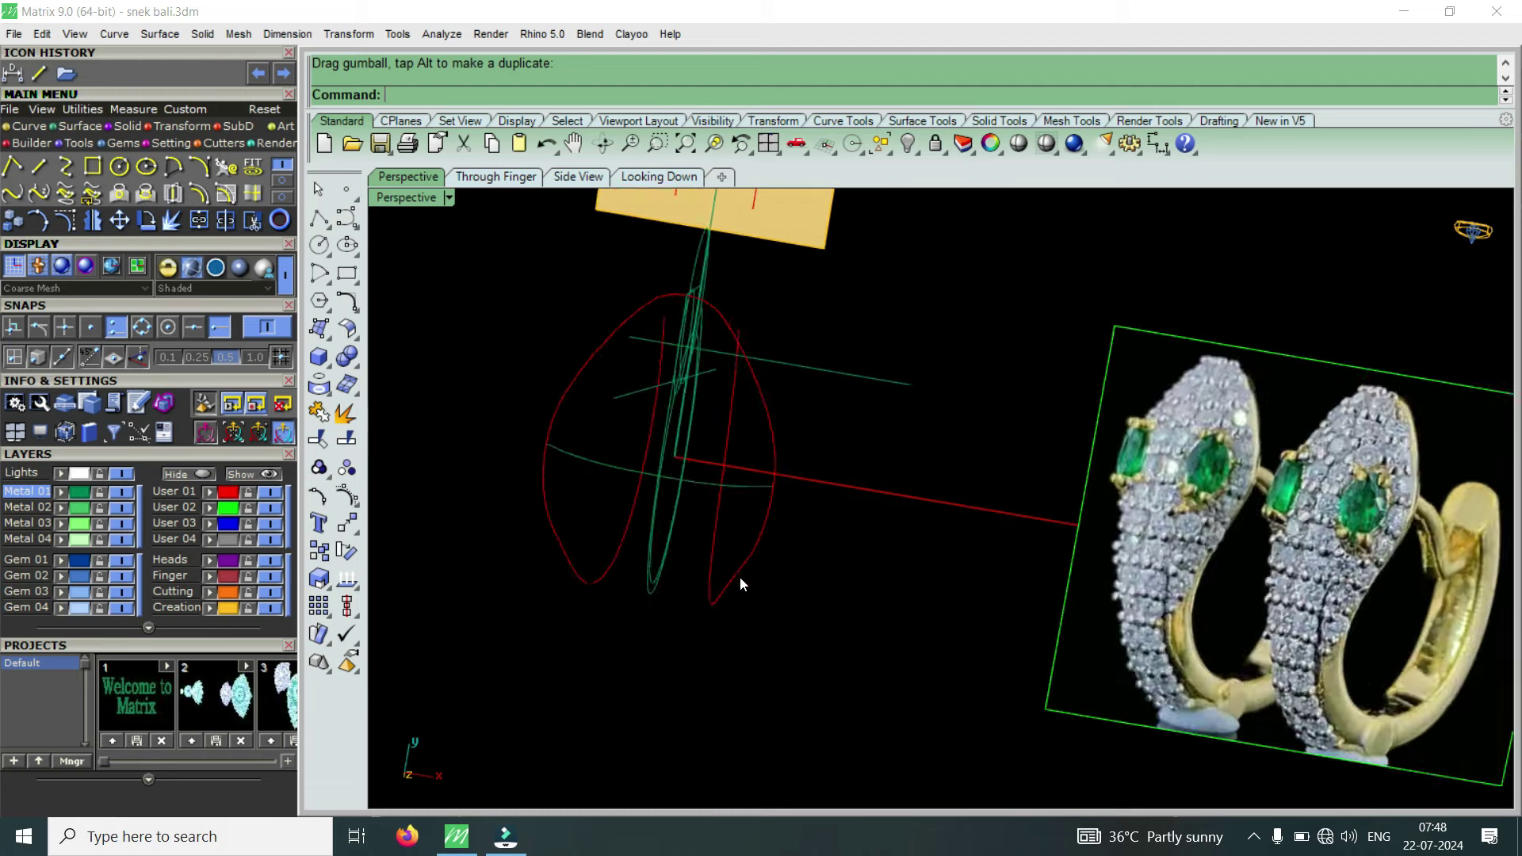
pyautogui.scroll(-3, 829, 497)
pyautogui.scroll(2, 729, 493)
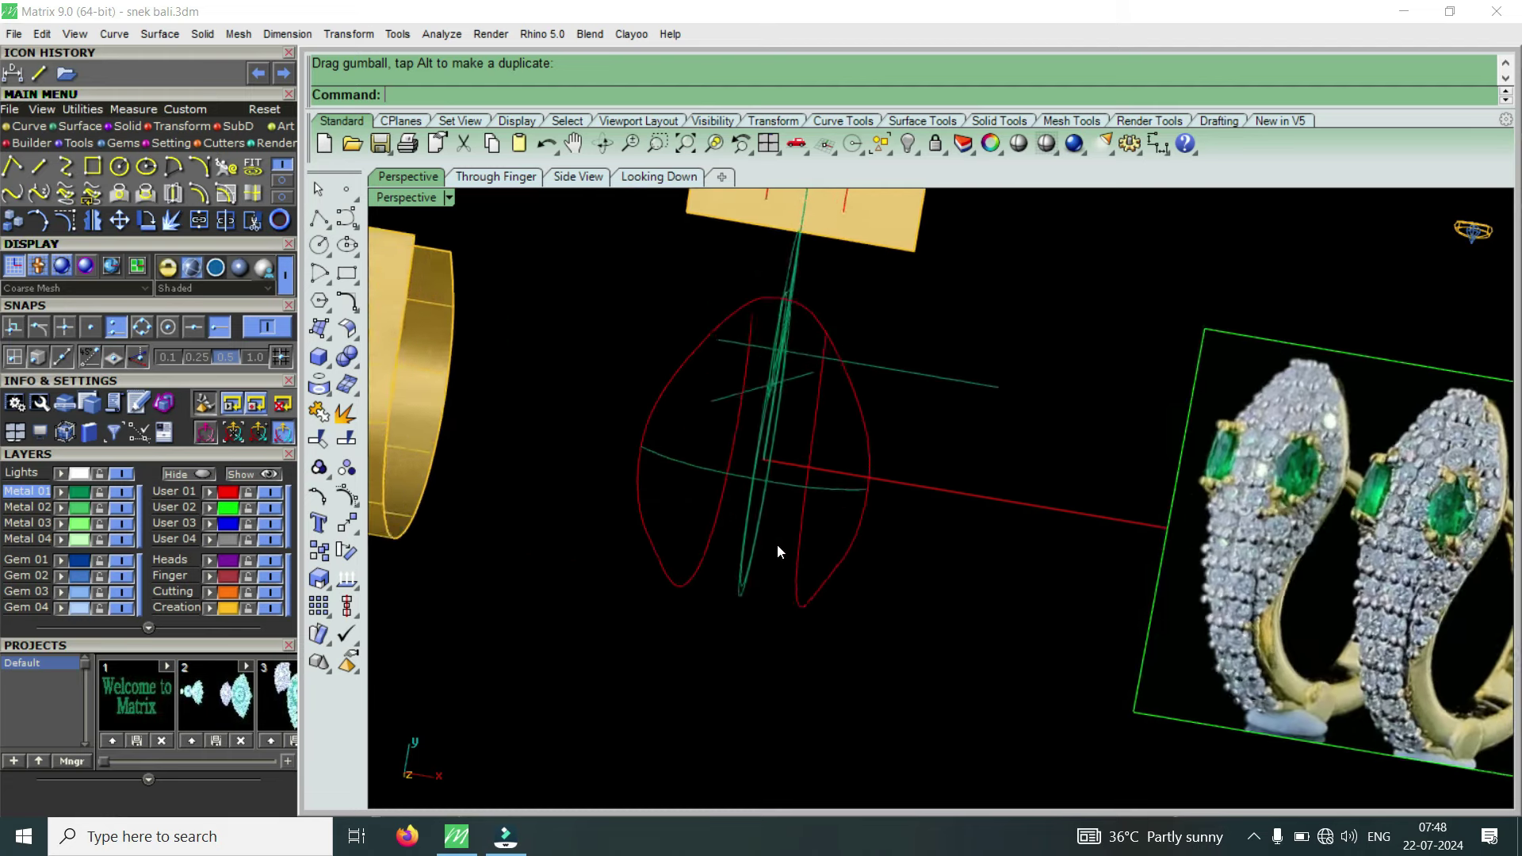
pyautogui.scroll(2, 776, 544)
pyautogui.moveTo(819, 379)
pyautogui.mouseDown(button='right')
pyautogui.moveTo(832, 287)
pyautogui.moveTo(876, 353)
pyautogui.moveTo(869, 299)
pyautogui.moveTo(881, 573)
pyautogui.mouseUp(button='right')
pyautogui.scroll(-1, 881, 573)
pyautogui.scroll(-3, 860, 563)
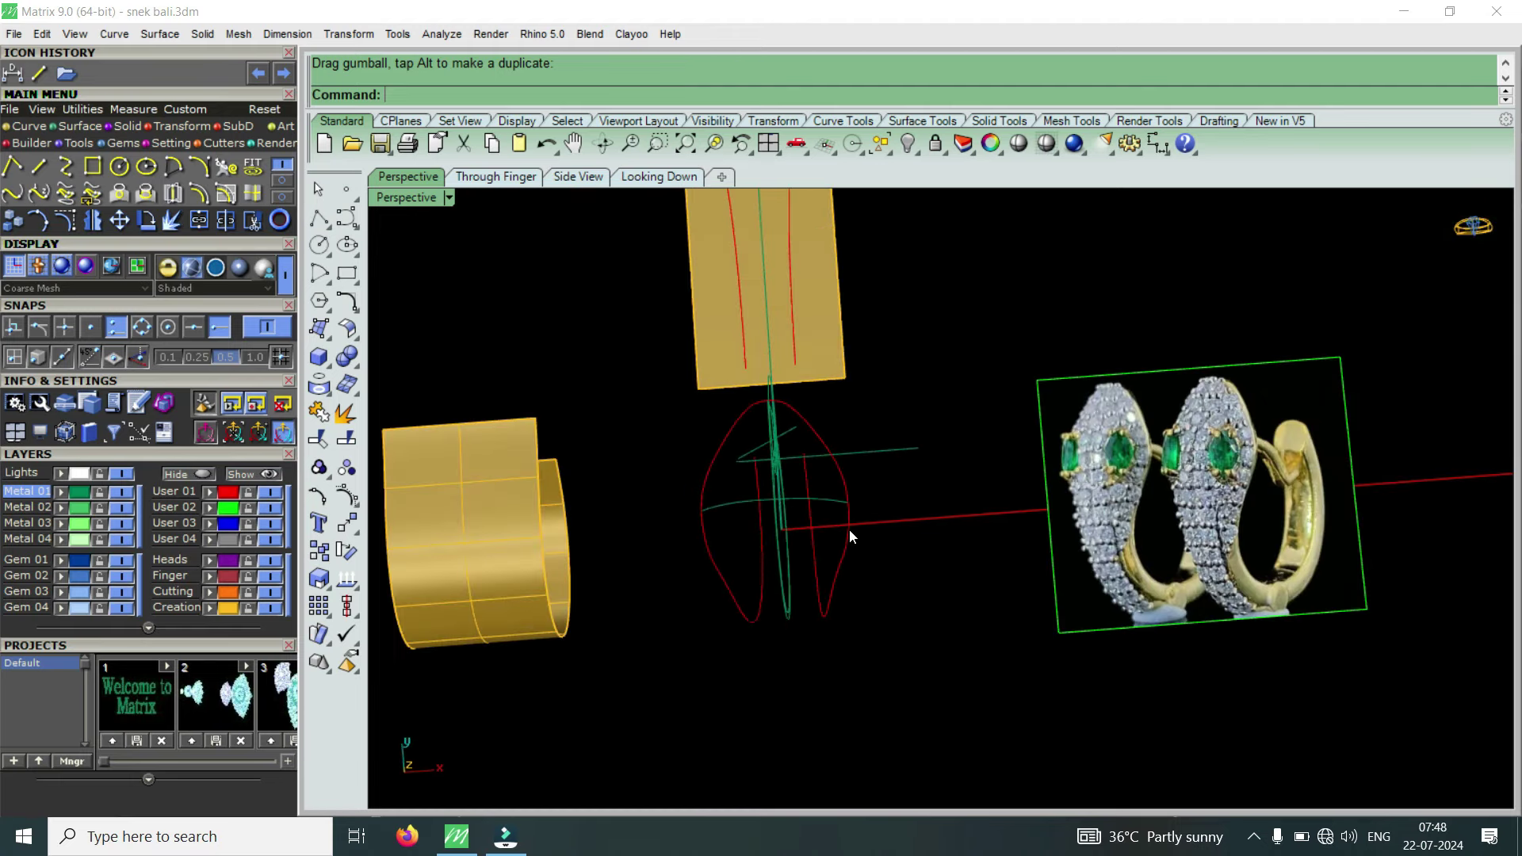
pyautogui.scroll(2, 824, 512)
pyautogui.scroll(-2, 825, 512)
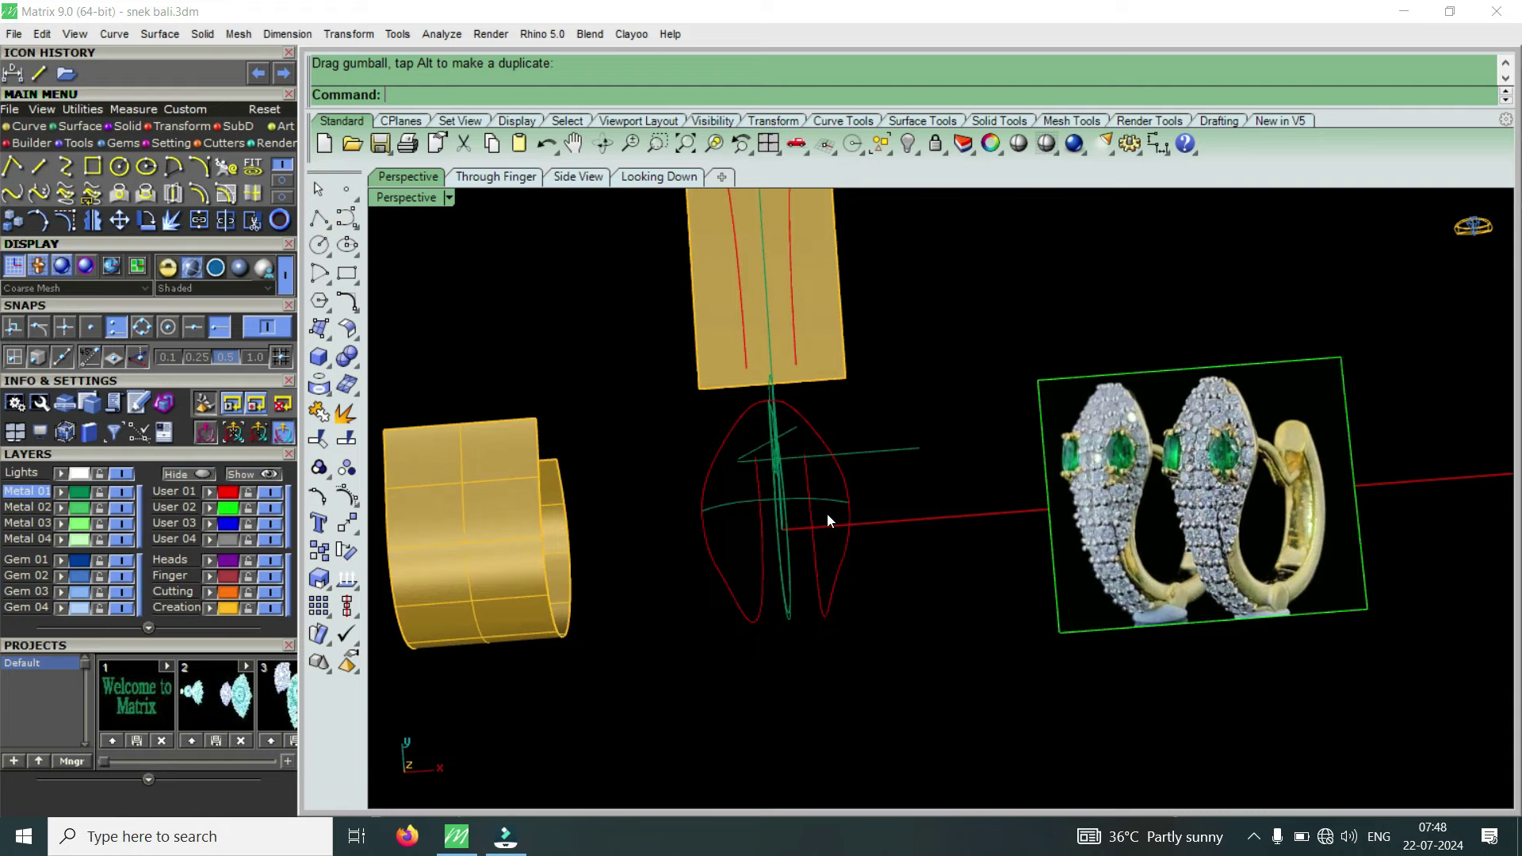
pyautogui.scroll(2, 826, 513)
pyautogui.moveTo(782, 507)
pyautogui.mouseDown(button='right')
pyautogui.moveTo(825, 392)
pyautogui.moveTo(788, 333)
pyautogui.moveTo(833, 309)
pyautogui.moveTo(808, 380)
pyautogui.moveTo(827, 587)
pyautogui.moveTo(809, 462)
pyautogui.moveTo(836, 455)
pyautogui.moveTo(832, 578)
pyautogui.moveTo(655, 381)
pyautogui.moveTo(715, 340)
pyautogui.moveTo(754, 367)
pyautogui.moveTo(753, 523)
pyautogui.moveTo(869, 531)
pyautogui.moveTo(778, 629)
pyautogui.moveTo(1012, 560)
pyautogui.moveTo(942, 549)
pyautogui.moveTo(833, 623)
pyautogui.mouseUp(button='right')
pyautogui.moveTo(960, 627)
pyautogui.mouseDown(button='right')
pyautogui.moveTo(910, 588)
pyautogui.moveTo(781, 618)
pyautogui.moveTo(917, 551)
pyautogui.moveTo(841, 587)
pyautogui.moveTo(731, 544)
pyautogui.moveTo(856, 567)
pyautogui.moveTo(930, 561)
pyautogui.moveTo(942, 513)
pyautogui.moveTo(927, 554)
pyautogui.moveTo(944, 605)
pyautogui.mouseUp(button='right')
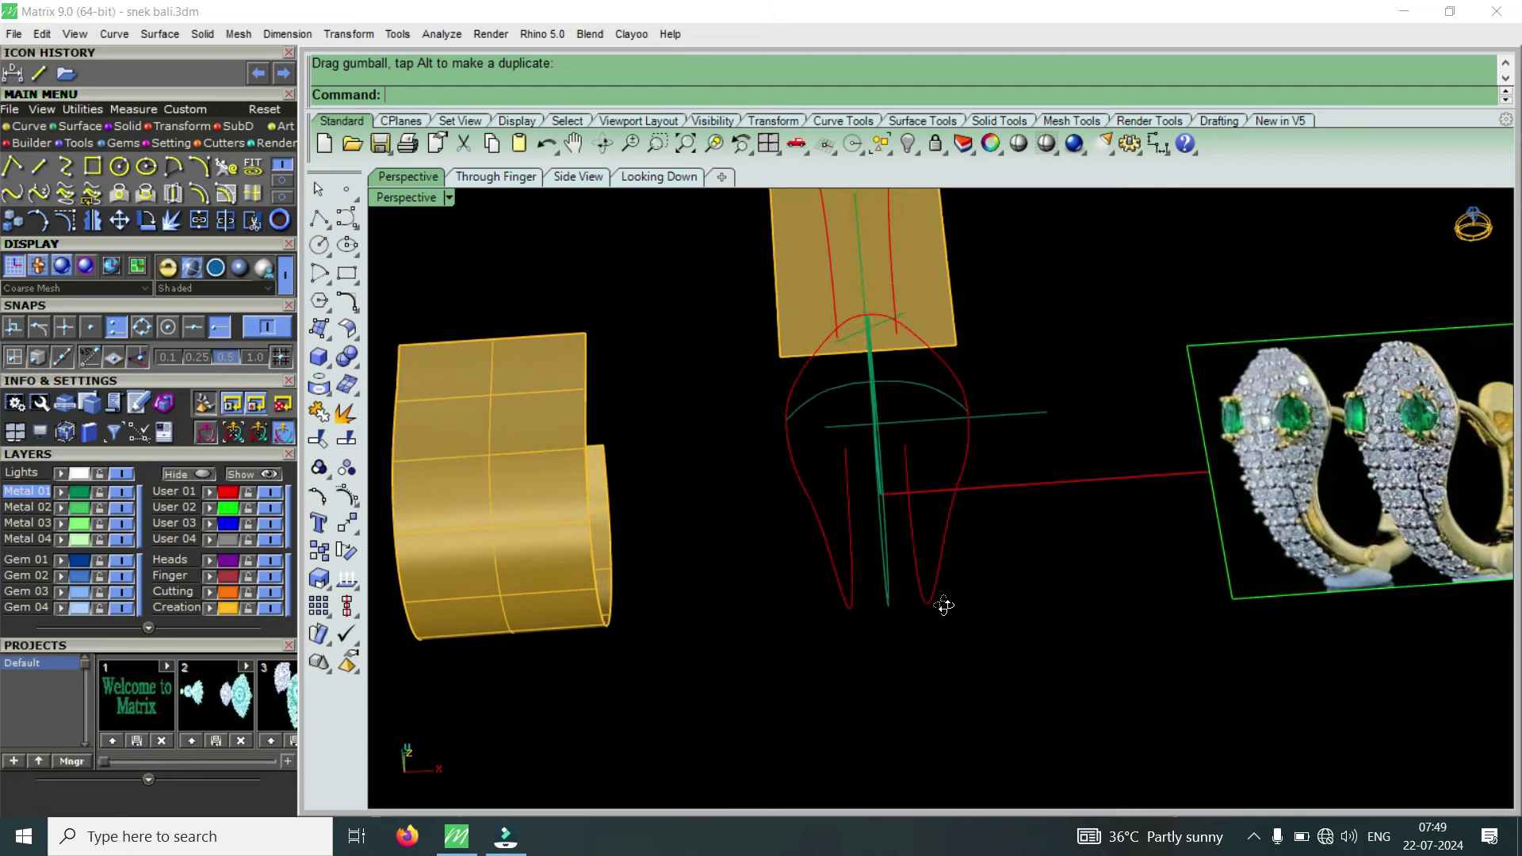
pyautogui.click(38, 166)
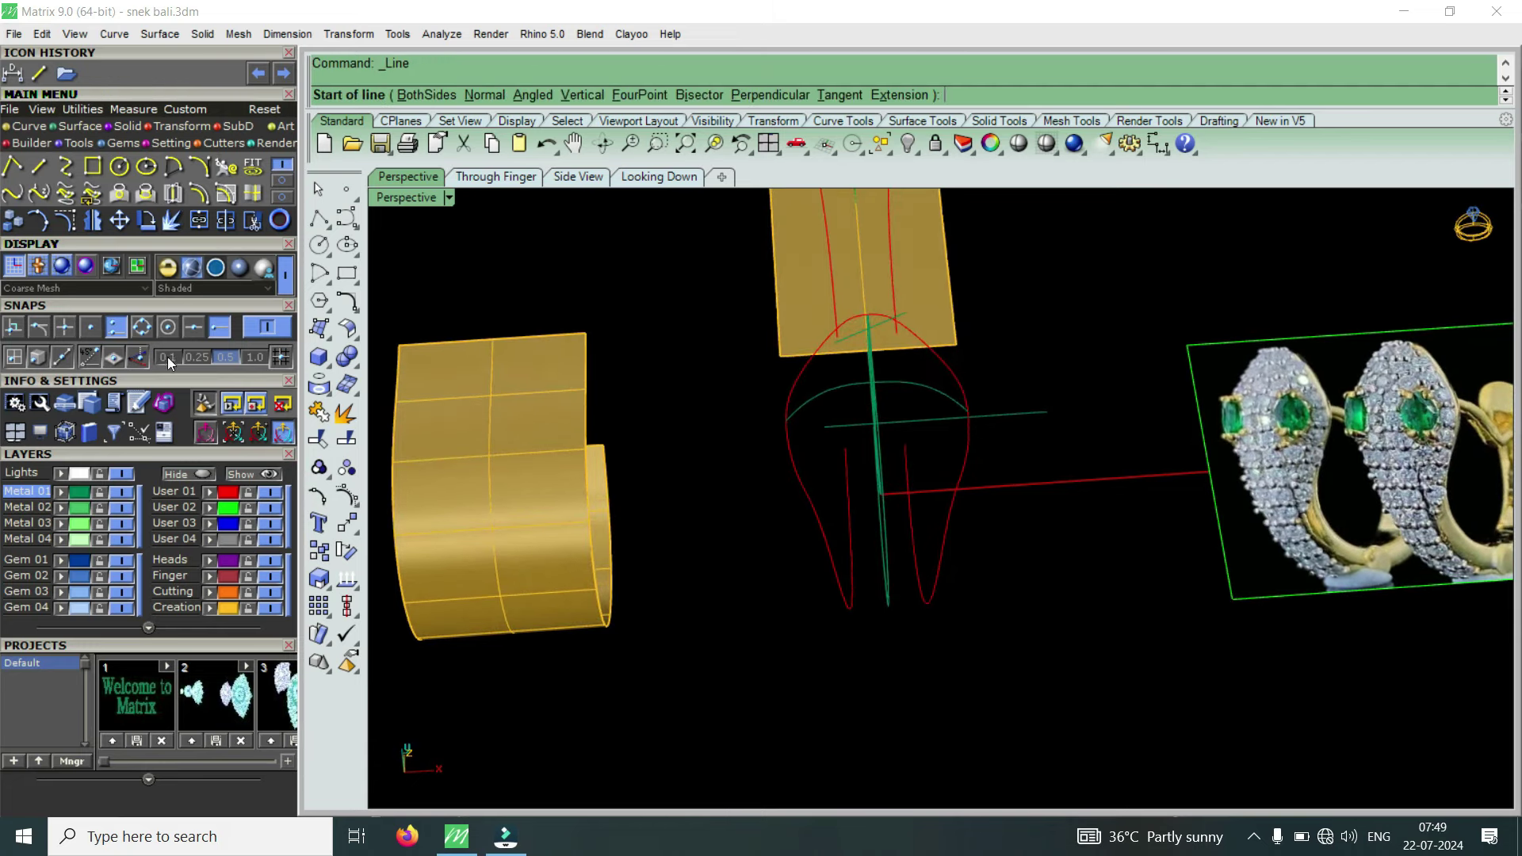
pyautogui.scroll(3, 920, 626)
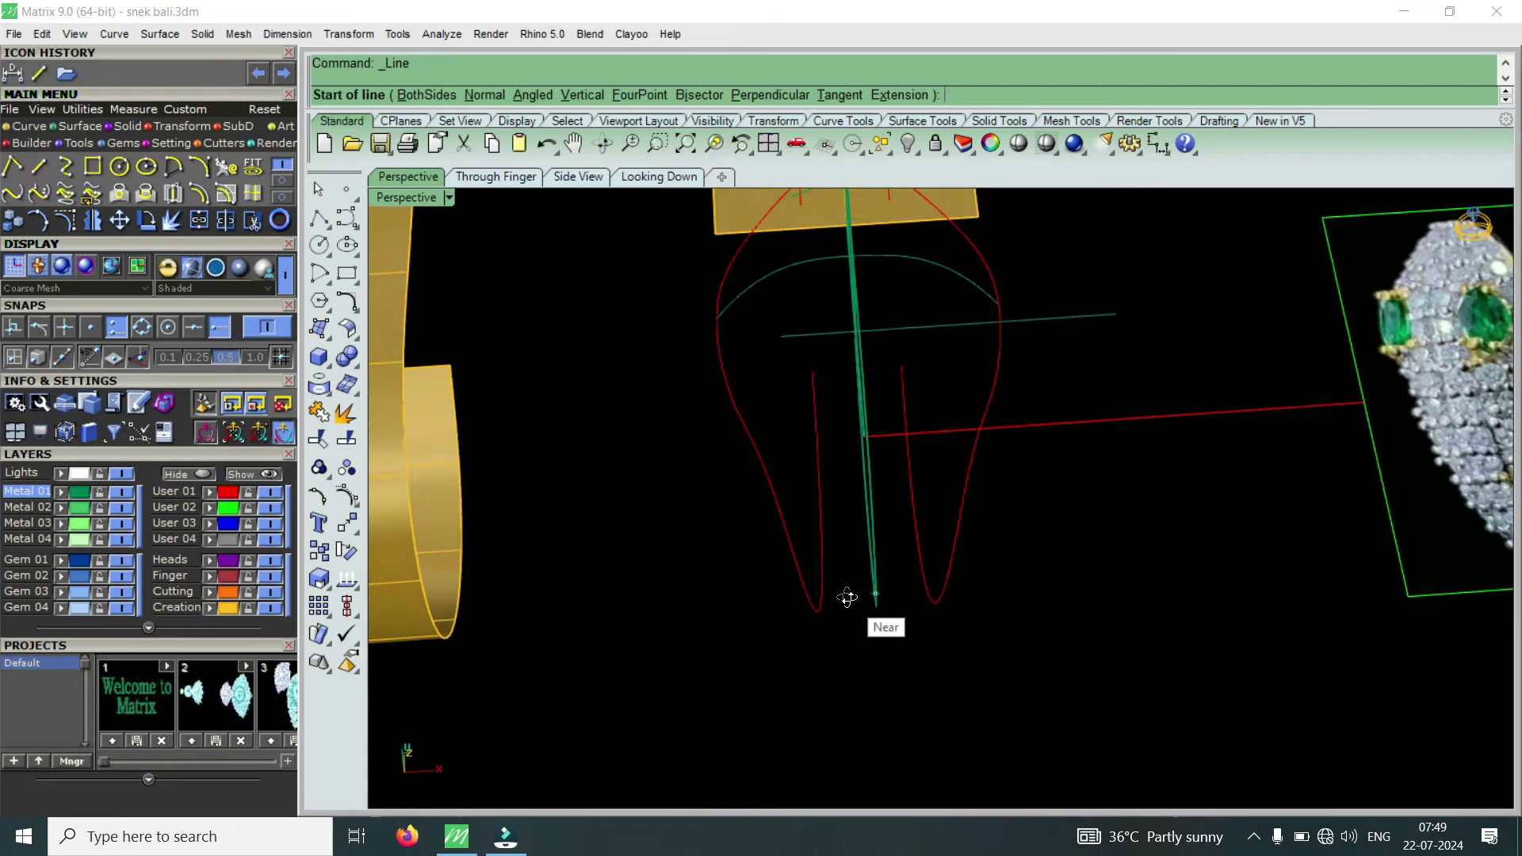
pyautogui.moveTo(849, 597); pyautogui.dragTo(777, 605, button='right')
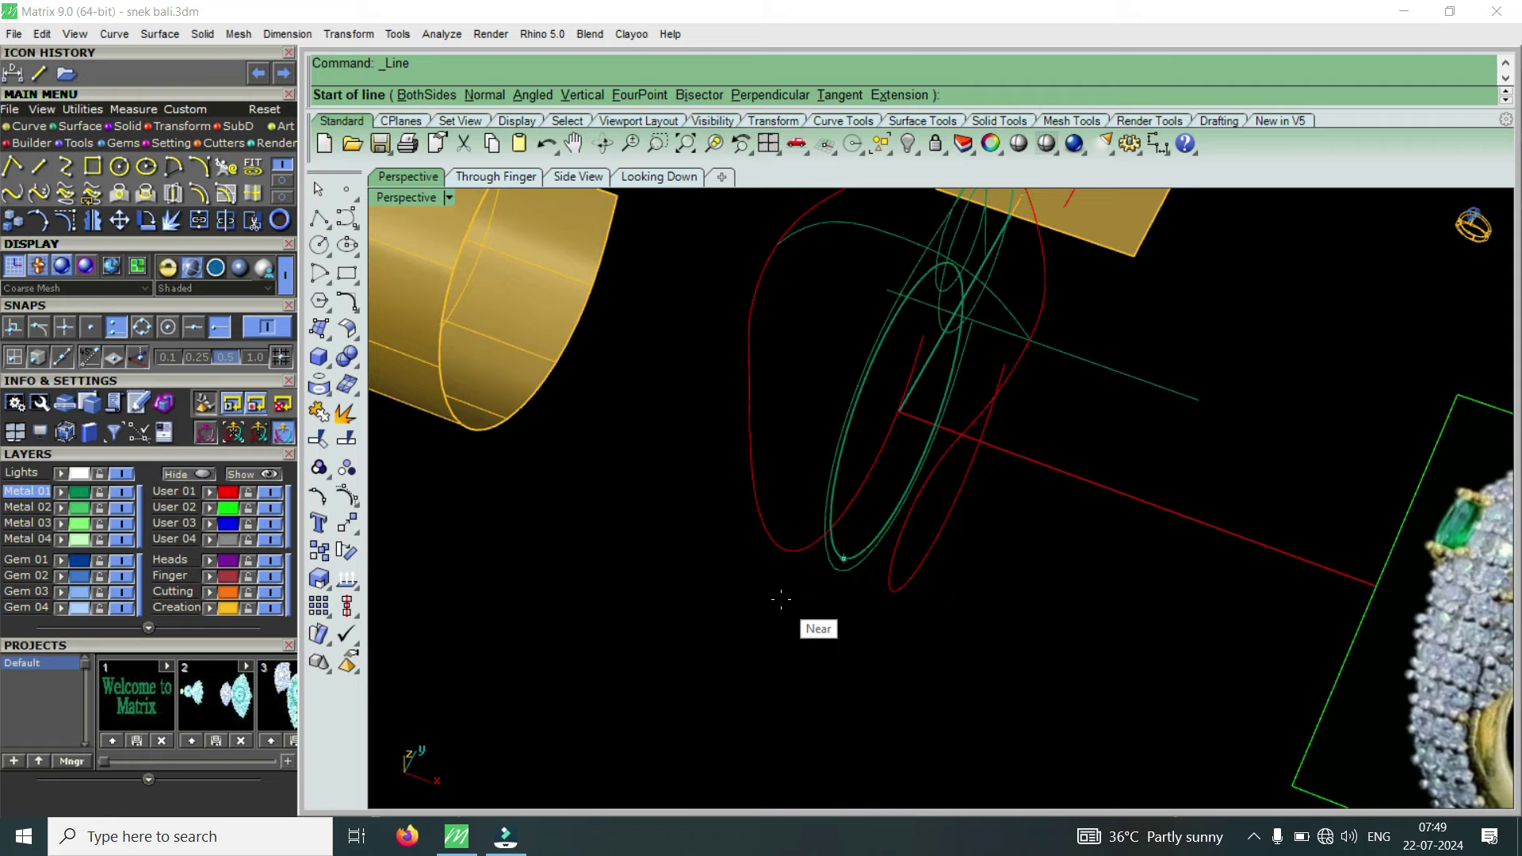
pyautogui.click(768, 537)
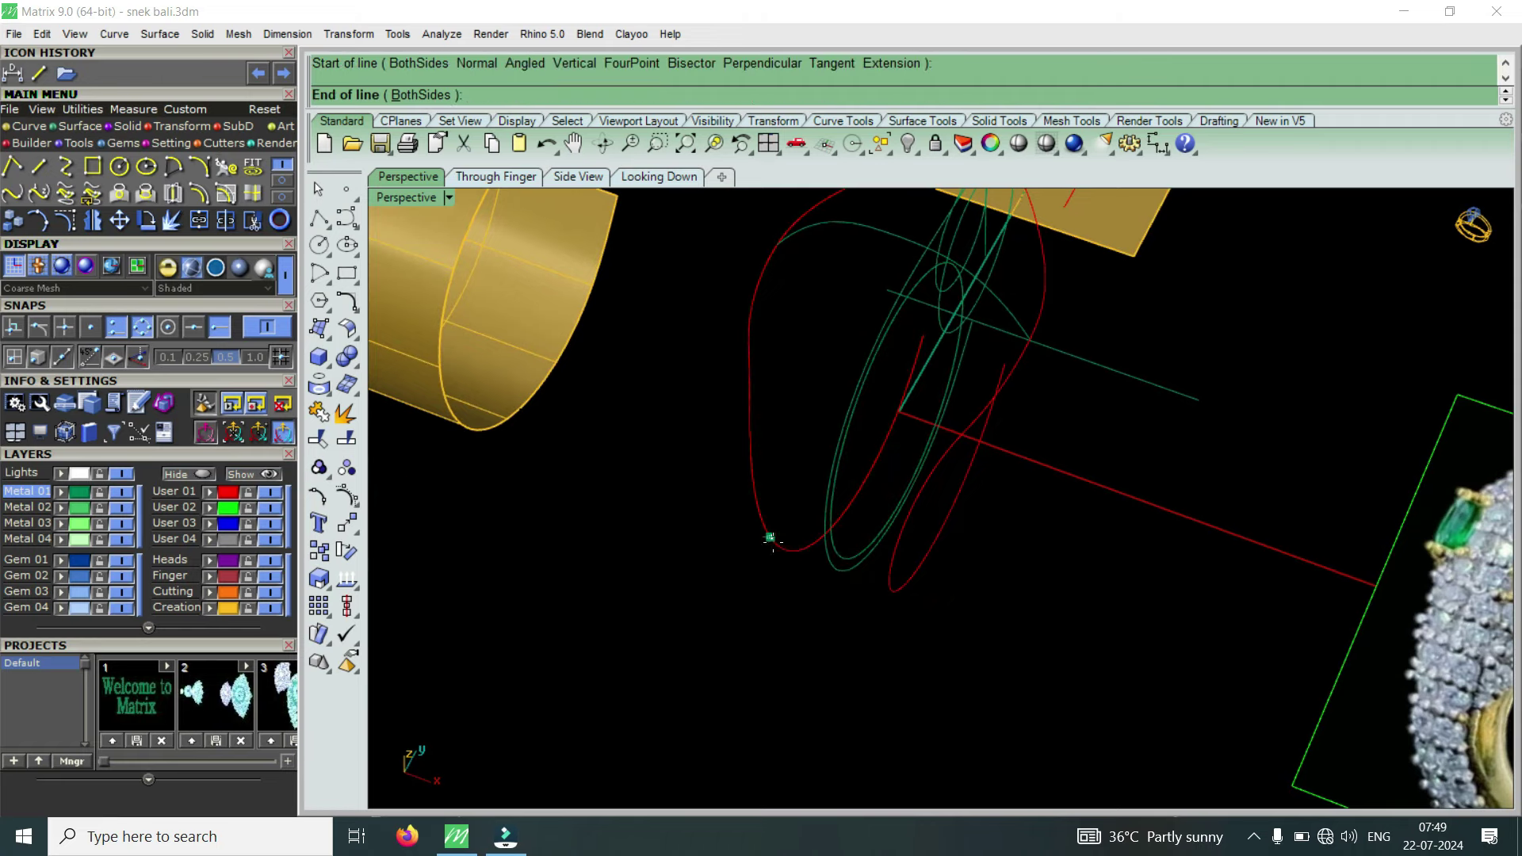
pyautogui.moveTo(807, 598)
pyautogui.mouseDown(button='right')
pyautogui.moveTo(920, 645)
pyautogui.moveTo(959, 630)
pyautogui.mouseUp(button='right')
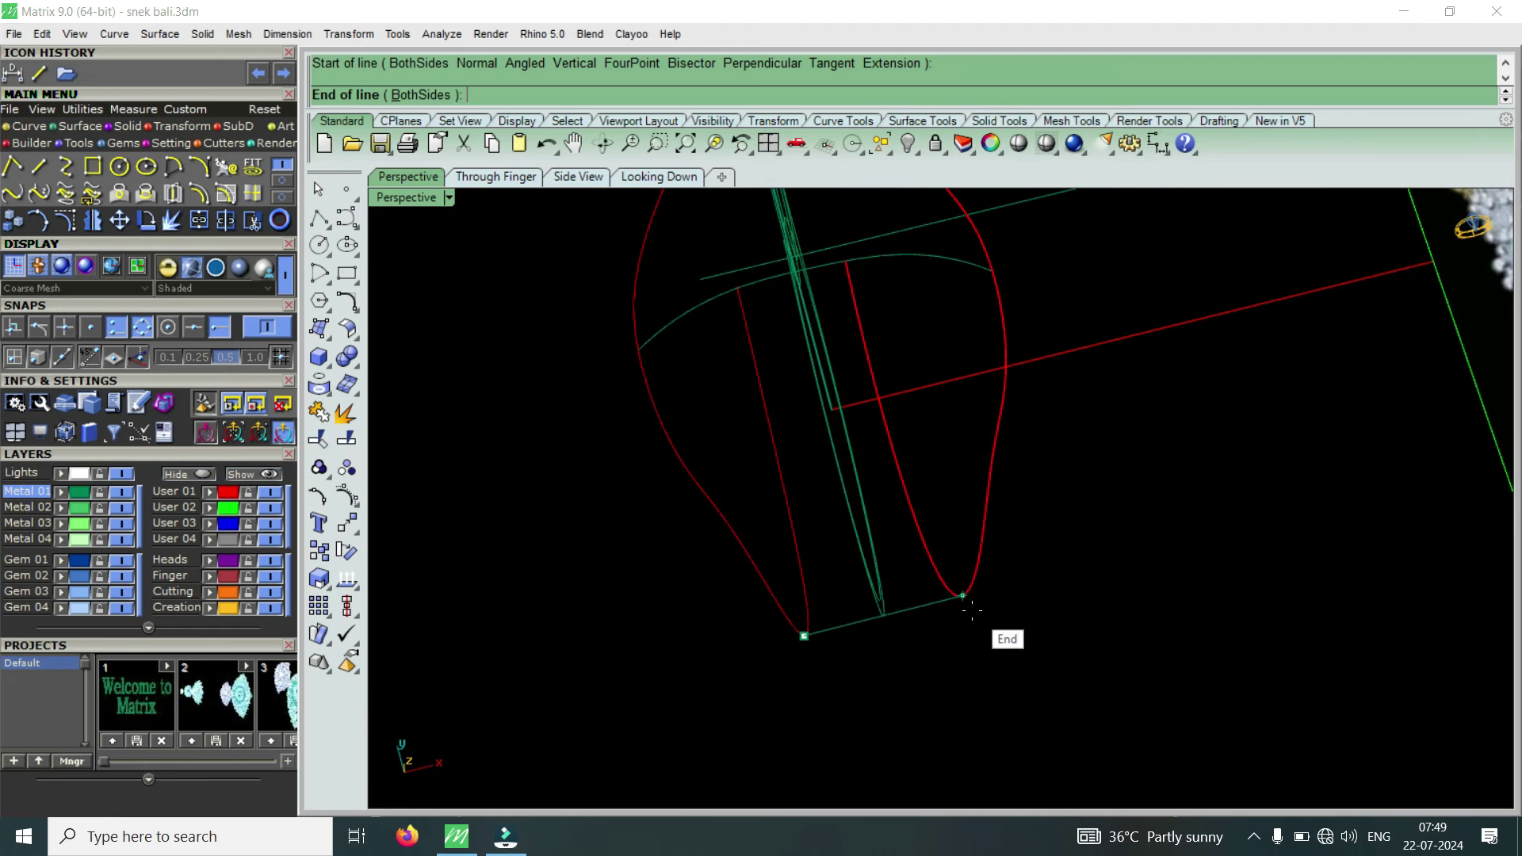
pyautogui.click(968, 590)
pyautogui.moveTo(974, 607); pyautogui.dragTo(923, 393, button='right')
pyautogui.click(924, 473)
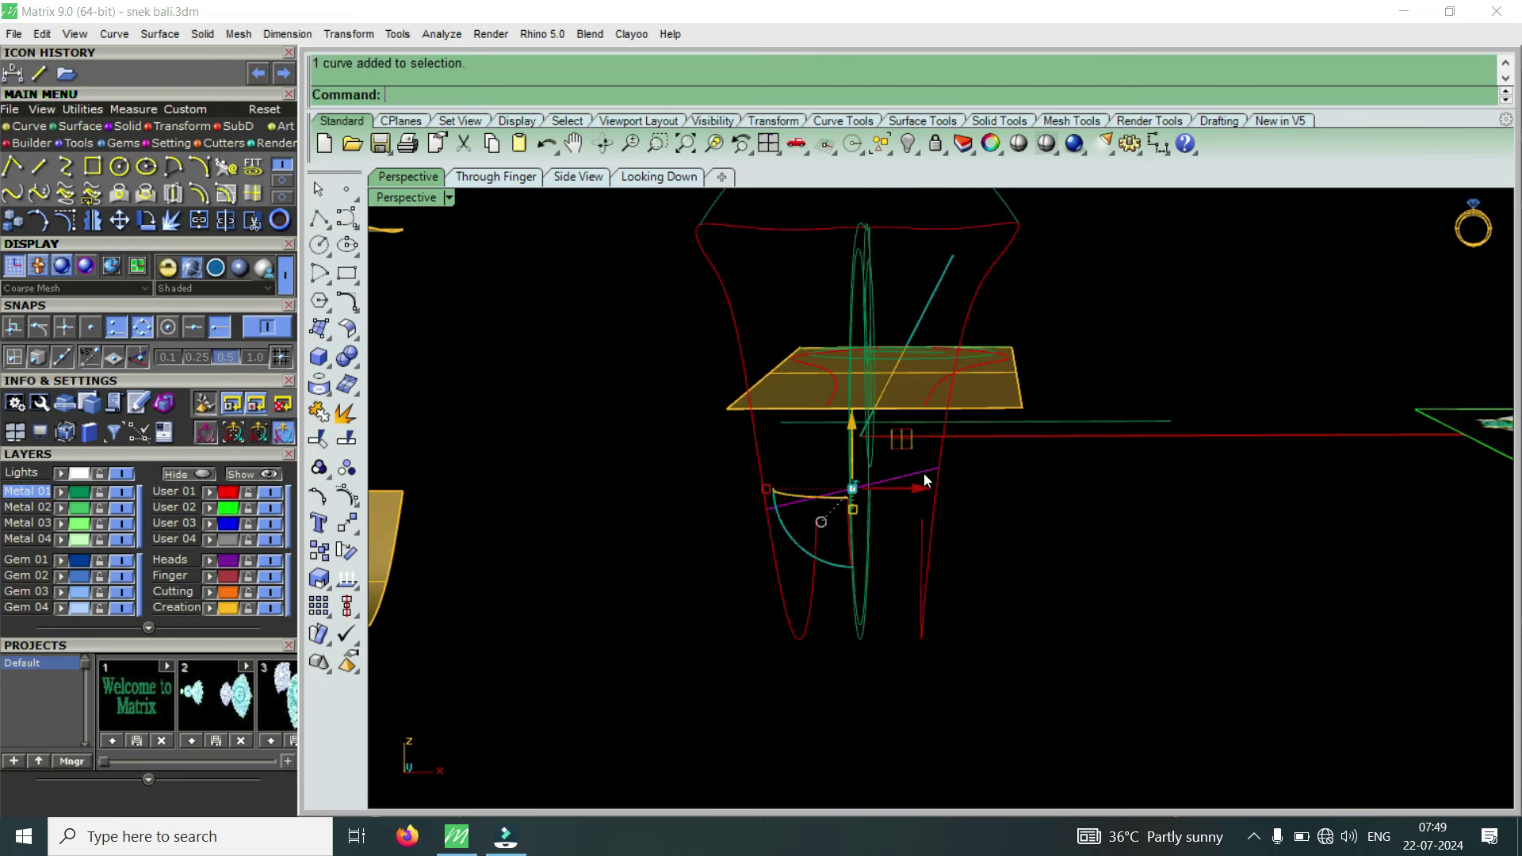
pyautogui.press('Delete')
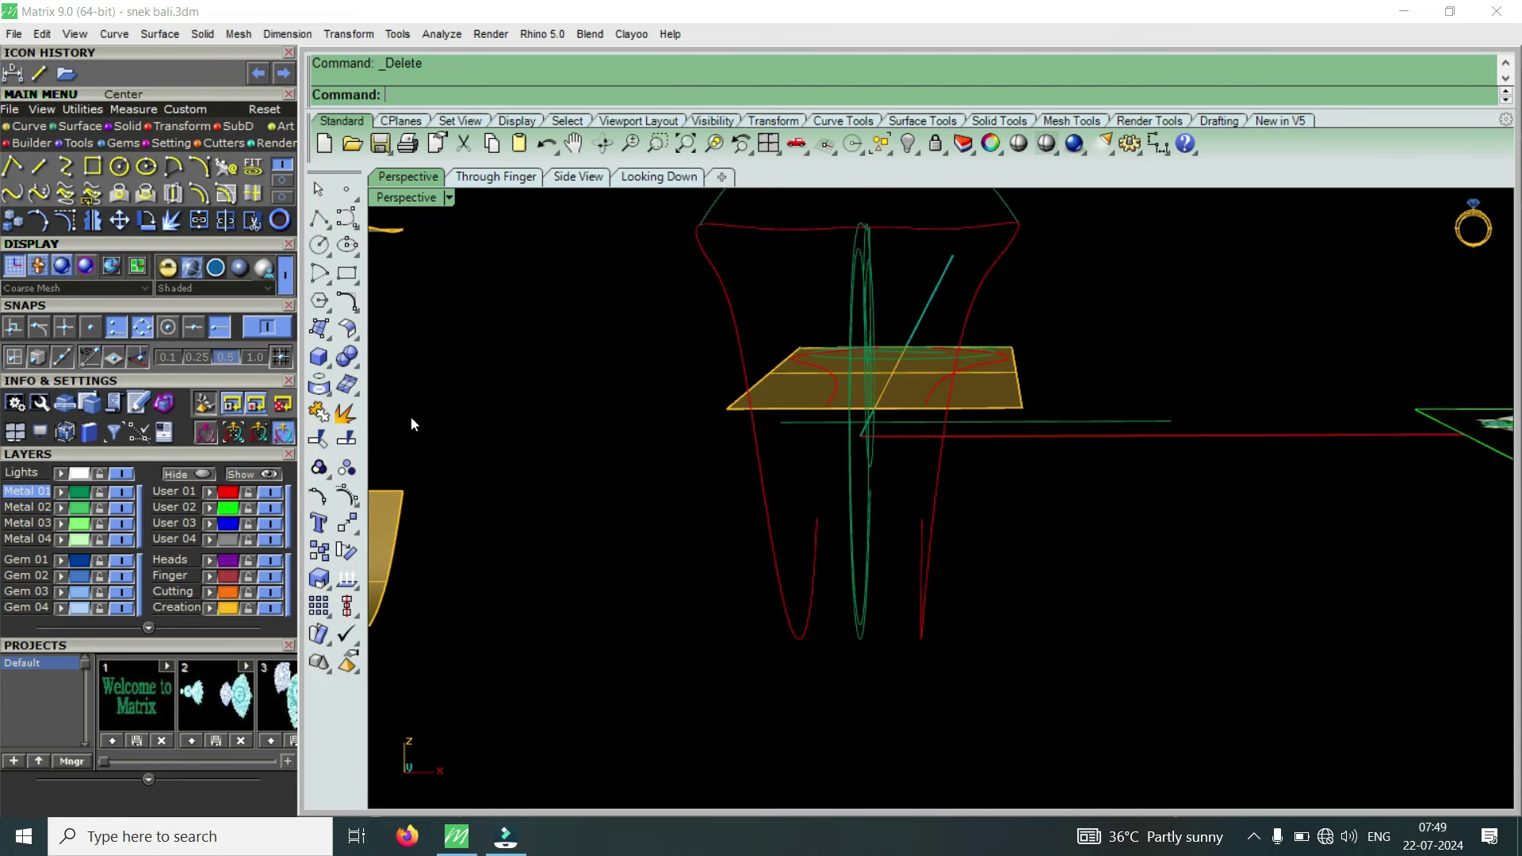
# In the four-view layout, draw a straight line between the lower ends of the red rails.
pyautogui.rightClick(819, 589)
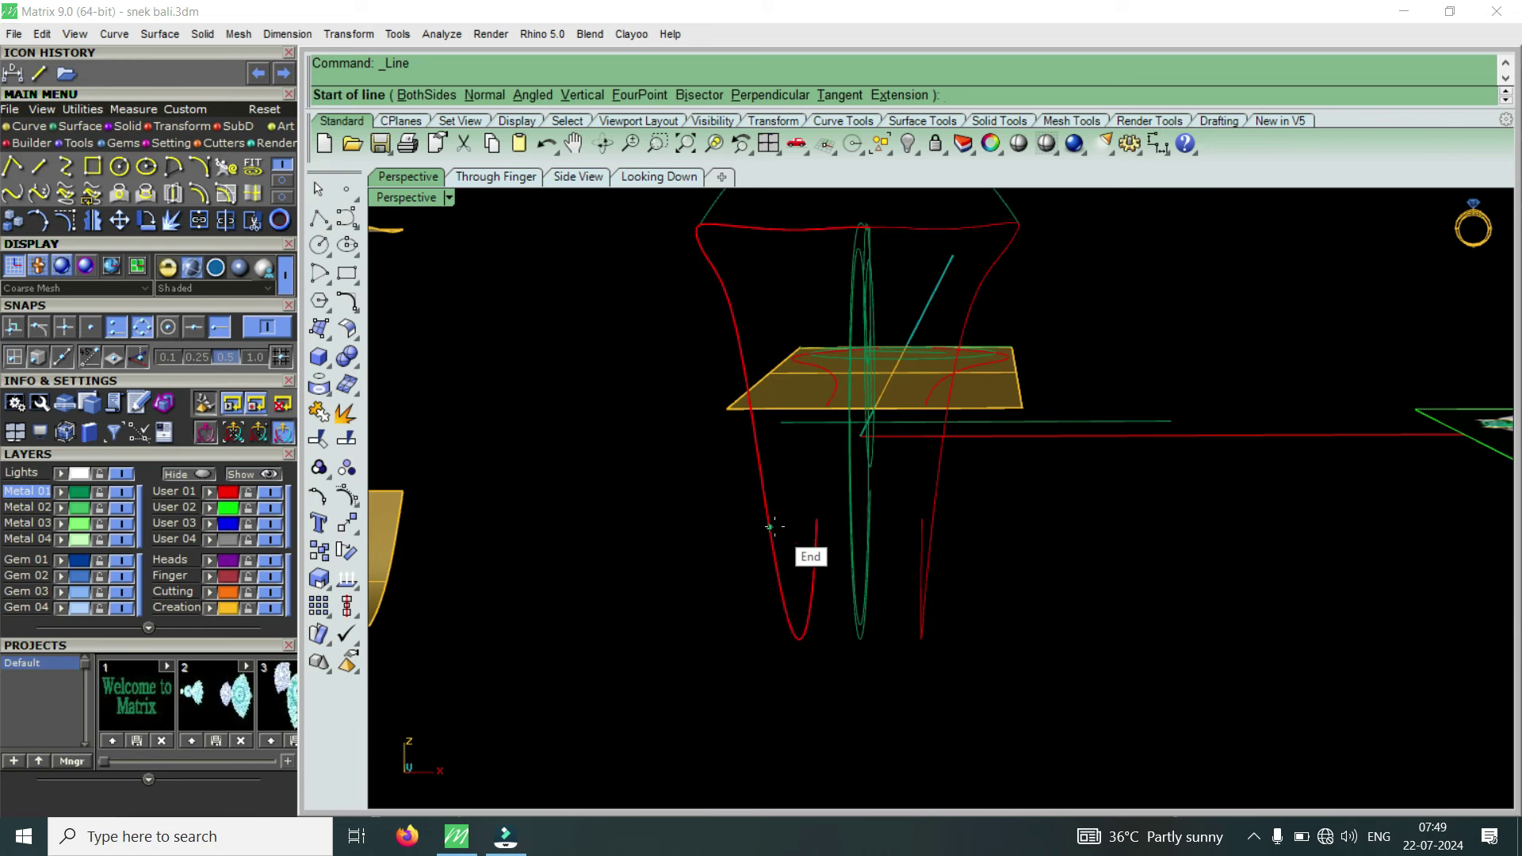
pyautogui.doubleClick(420, 203)
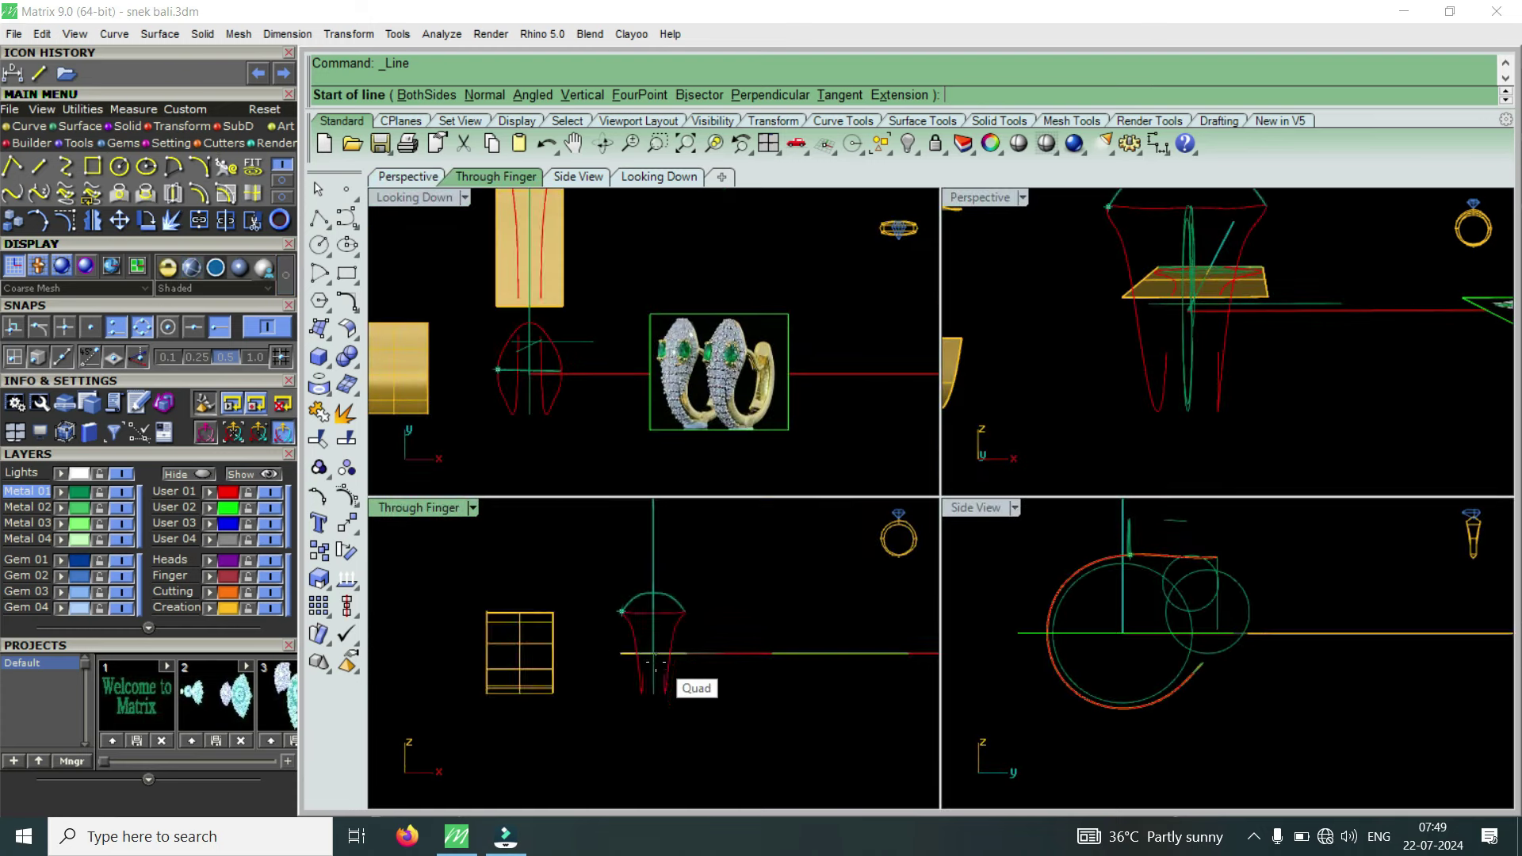
pyautogui.scroll(2, 655, 656)
pyautogui.scroll(3, 654, 657)
pyautogui.click(607, 663)
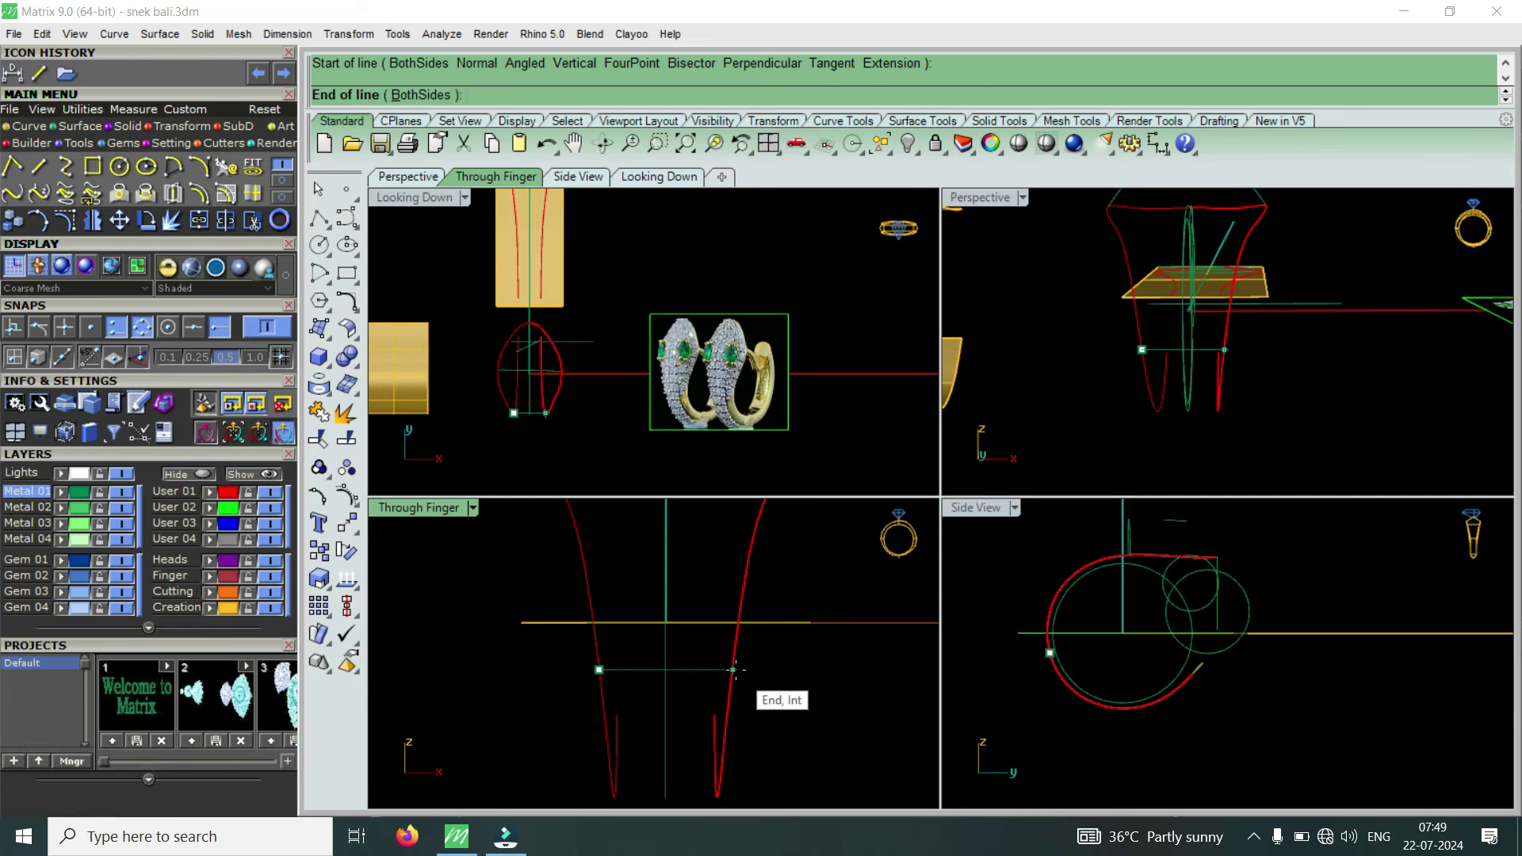
pyautogui.click(736, 669)
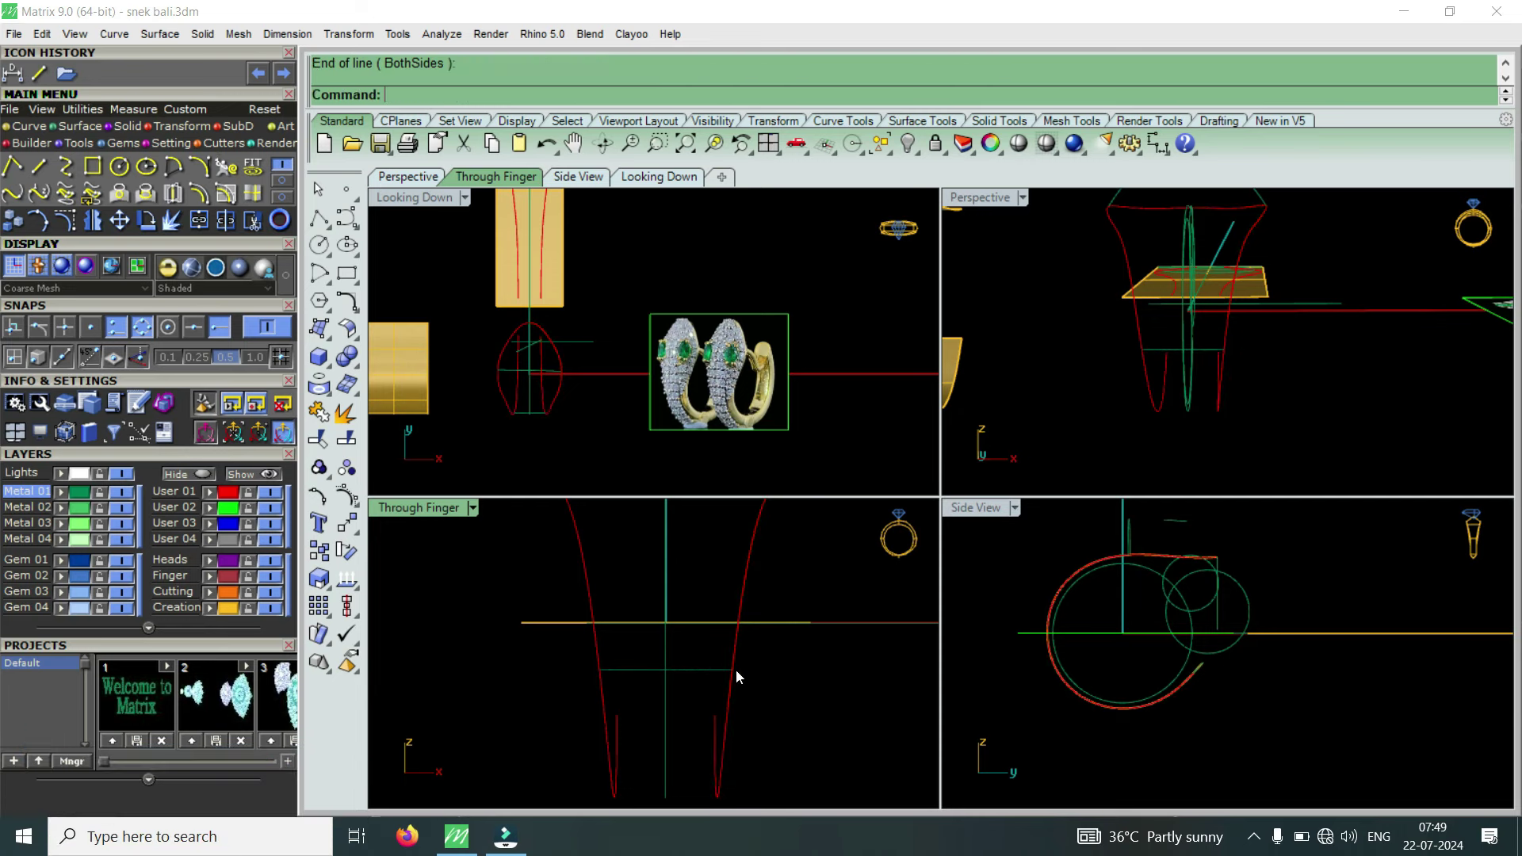
# Maximize the Perspective view and orbit around the head curves, yellow plate and hoop.
pyautogui.doubleClick(981, 200)
pyautogui.moveTo(986, 262)
pyautogui.mouseDown(button='right')
pyautogui.moveTo(975, 668)
pyautogui.moveTo(863, 536)
pyautogui.mouseUp(button='right')
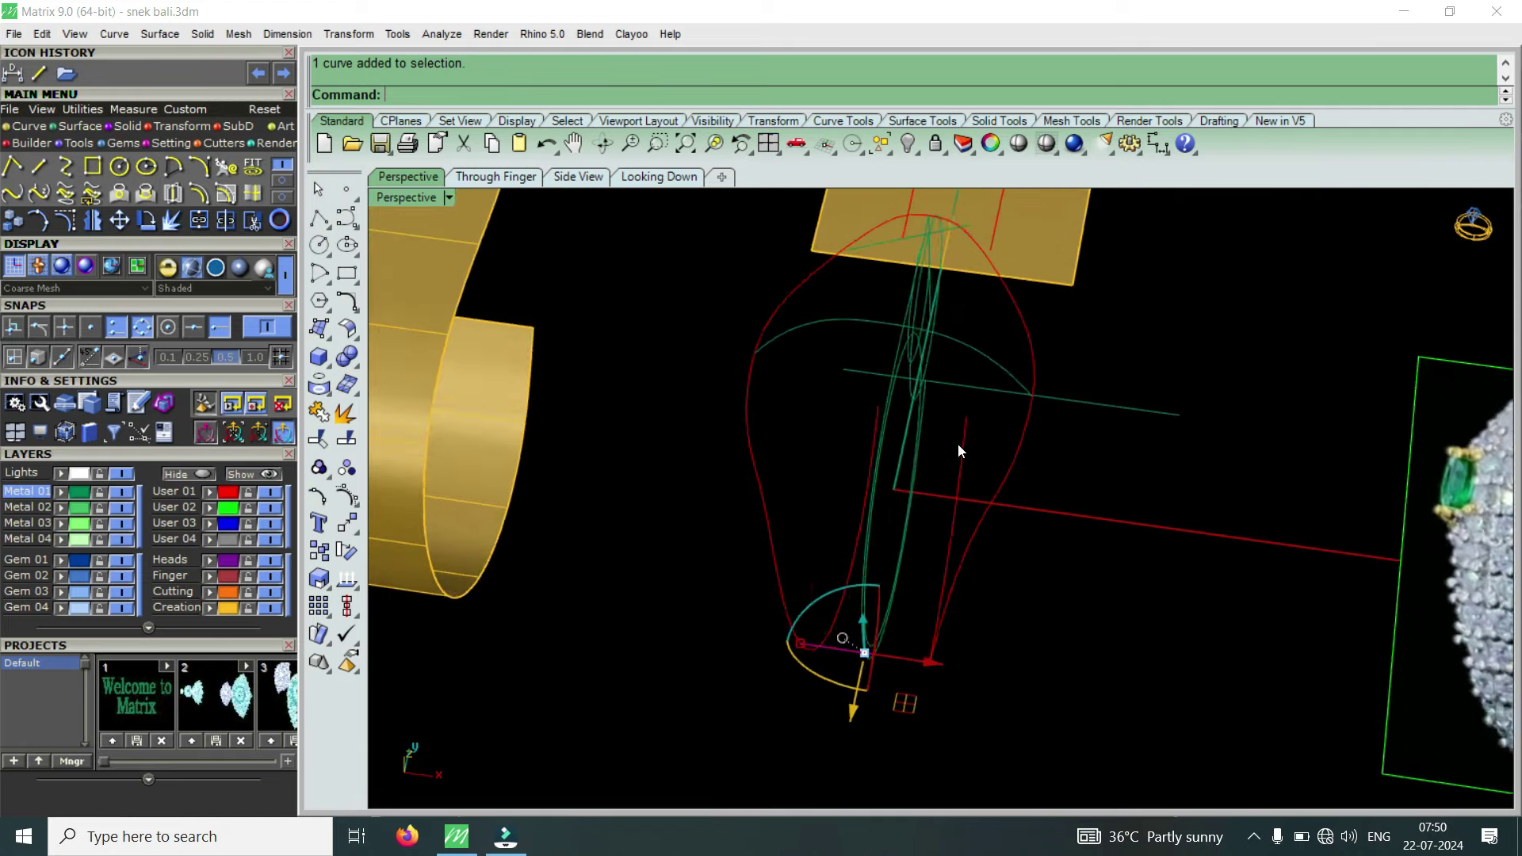
pyautogui.moveTo(777, 564)
pyautogui.mouseDown(button='right')
pyautogui.moveTo(789, 287)
pyautogui.moveTo(810, 542)
pyautogui.moveTo(820, 282)
pyautogui.moveTo(859, 559)
pyautogui.mouseUp(button='right')
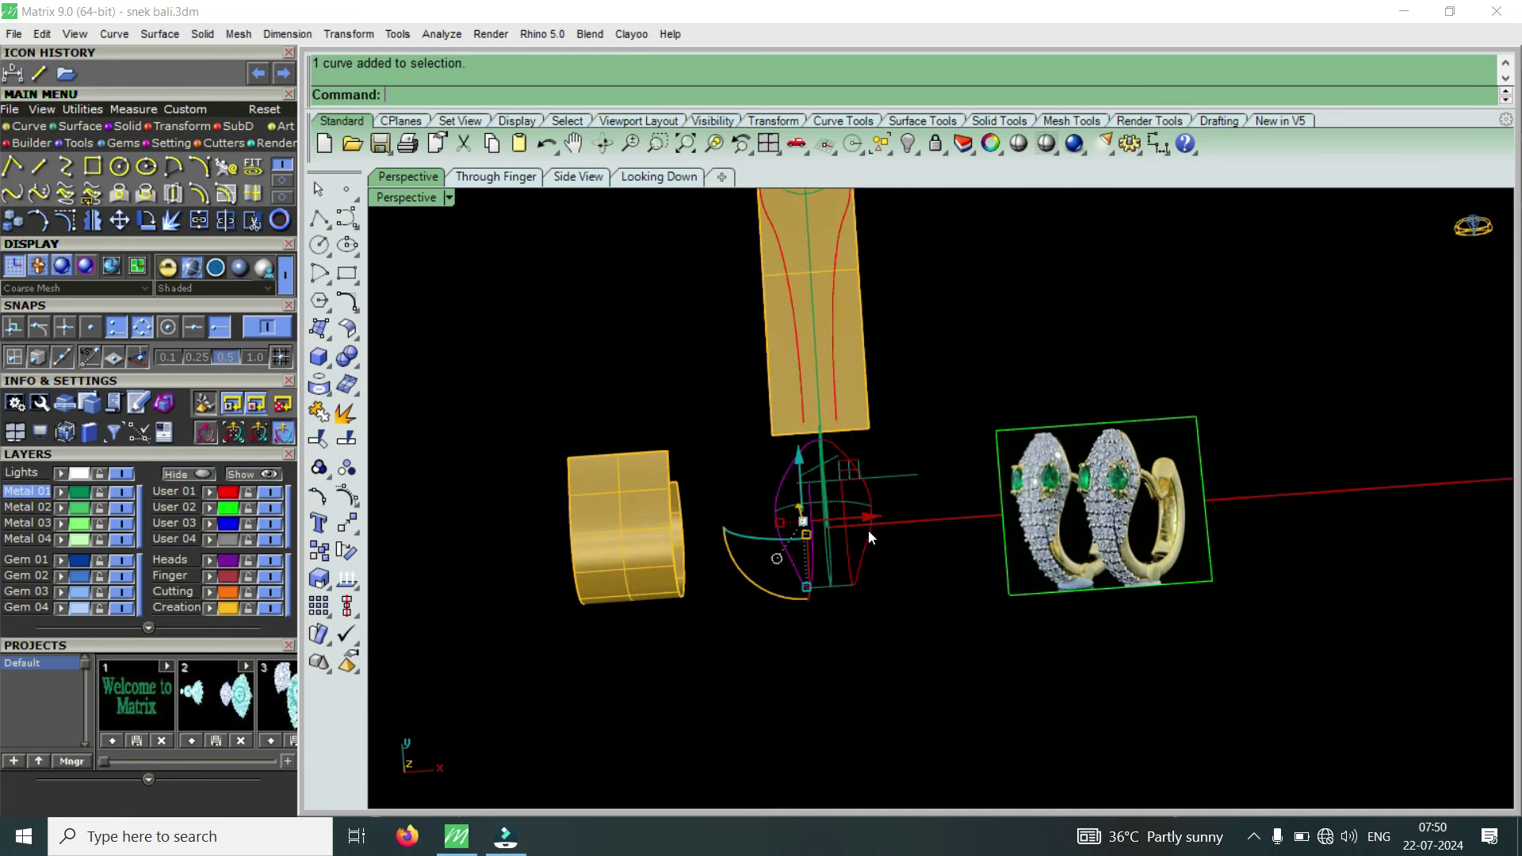
pyautogui.scroll(2, 853, 384)
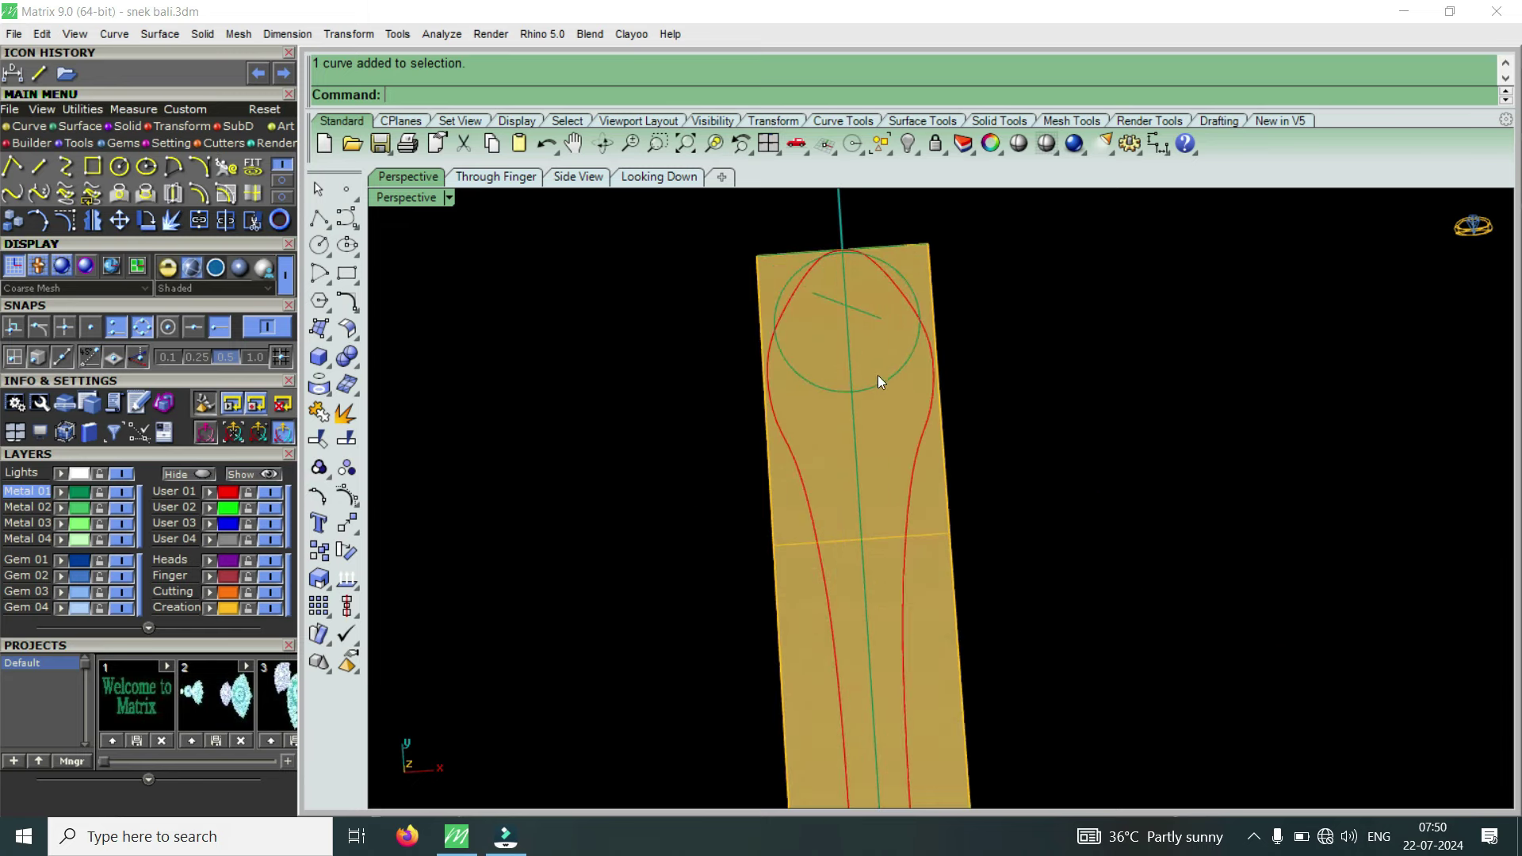
pyautogui.scroll(-4, 868, 373)
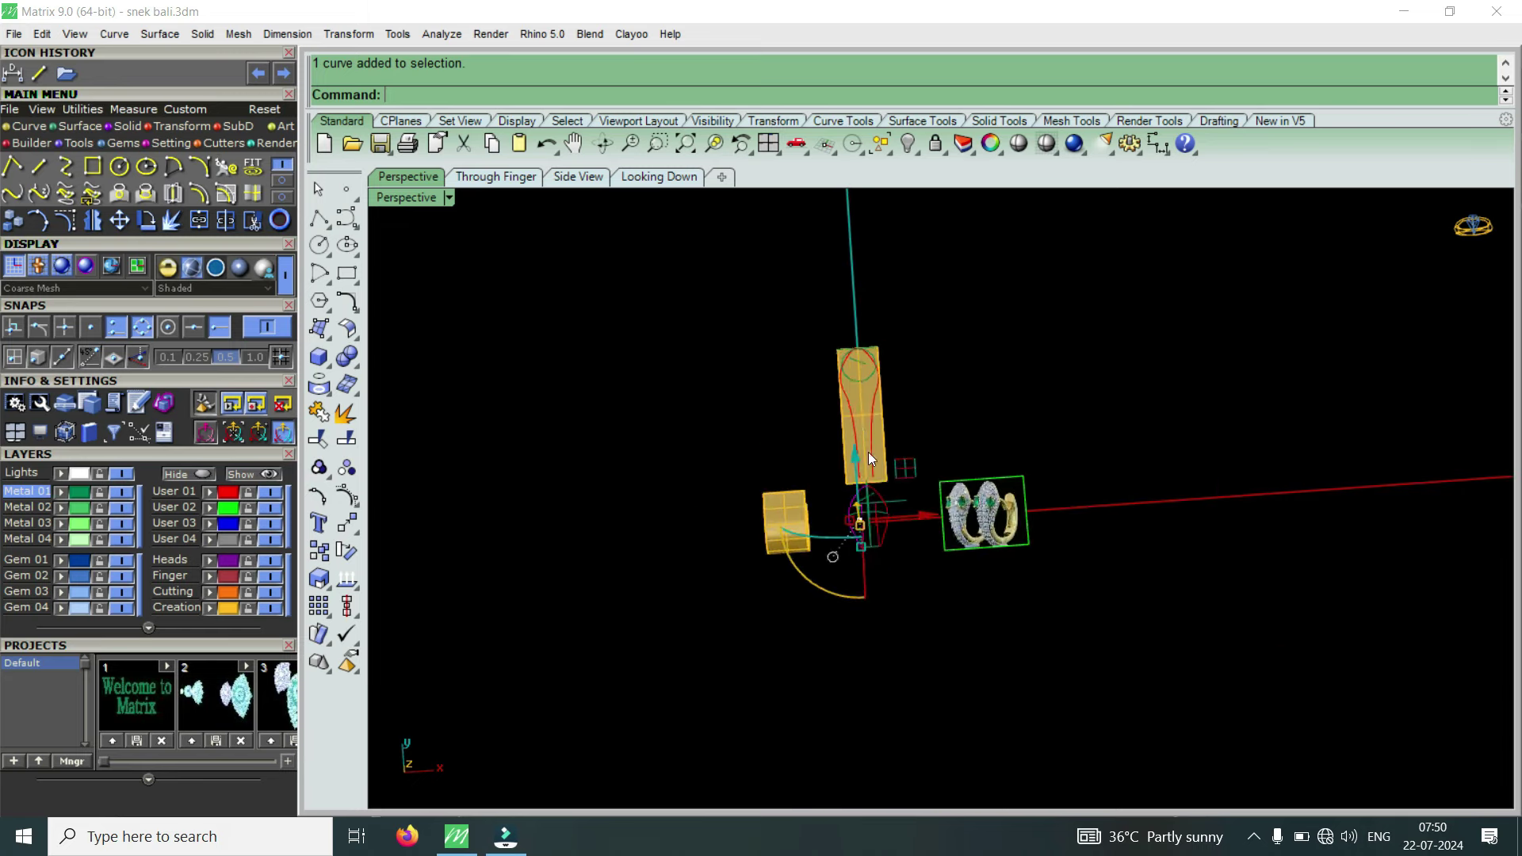
pyautogui.scroll(1, 879, 500)
pyautogui.moveTo(882, 553)
pyautogui.mouseDown(button='right')
pyautogui.moveTo(878, 348)
pyautogui.moveTo(926, 336)
pyautogui.mouseUp(button='right')
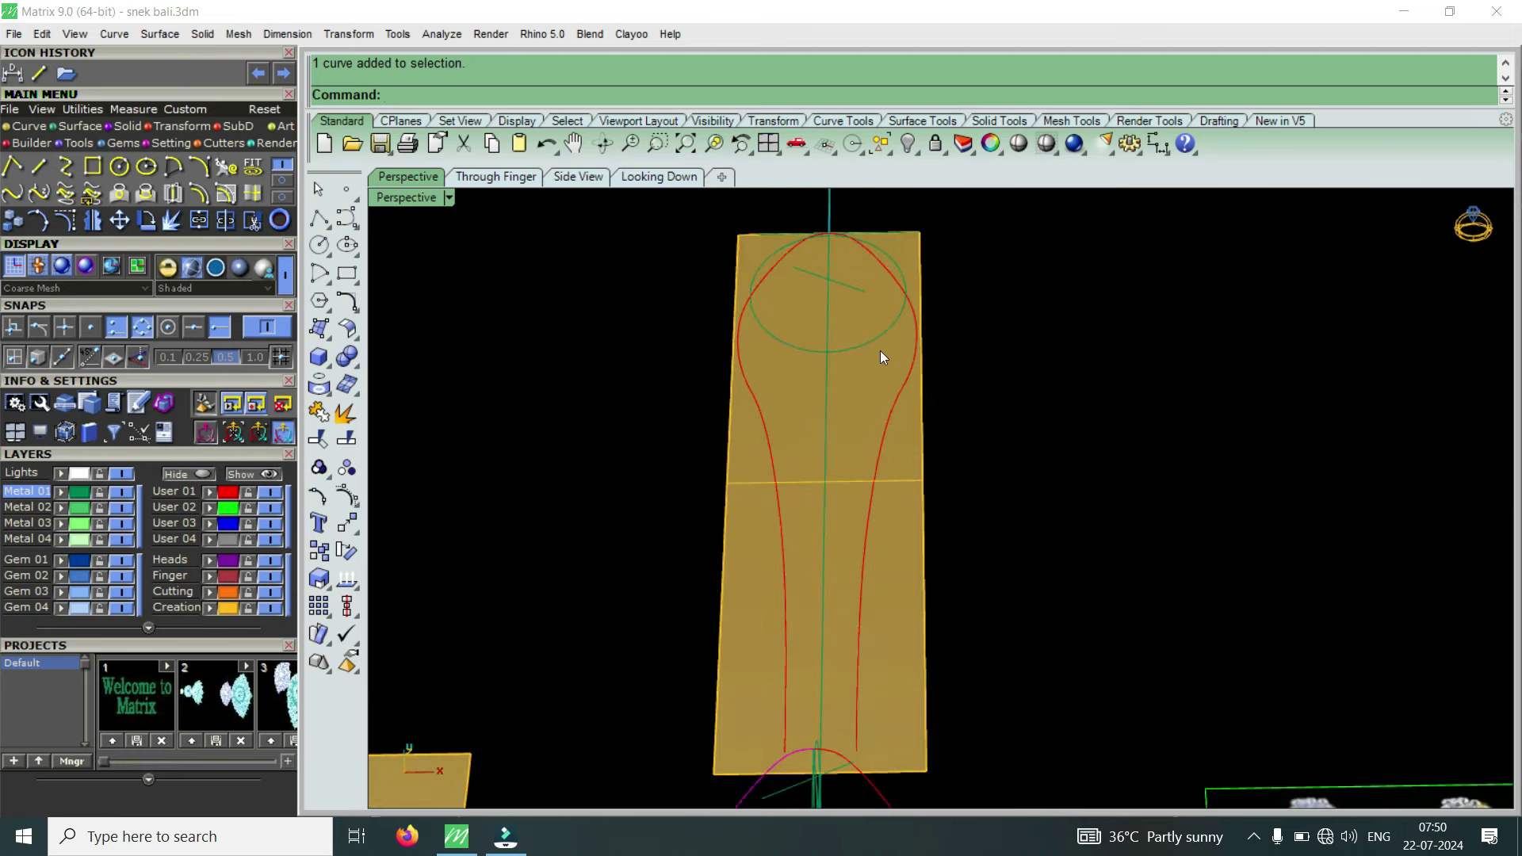
pyautogui.scroll(-3, 792, 363)
pyautogui.moveTo(821, 368); pyautogui.dragTo(839, 470, button='right')
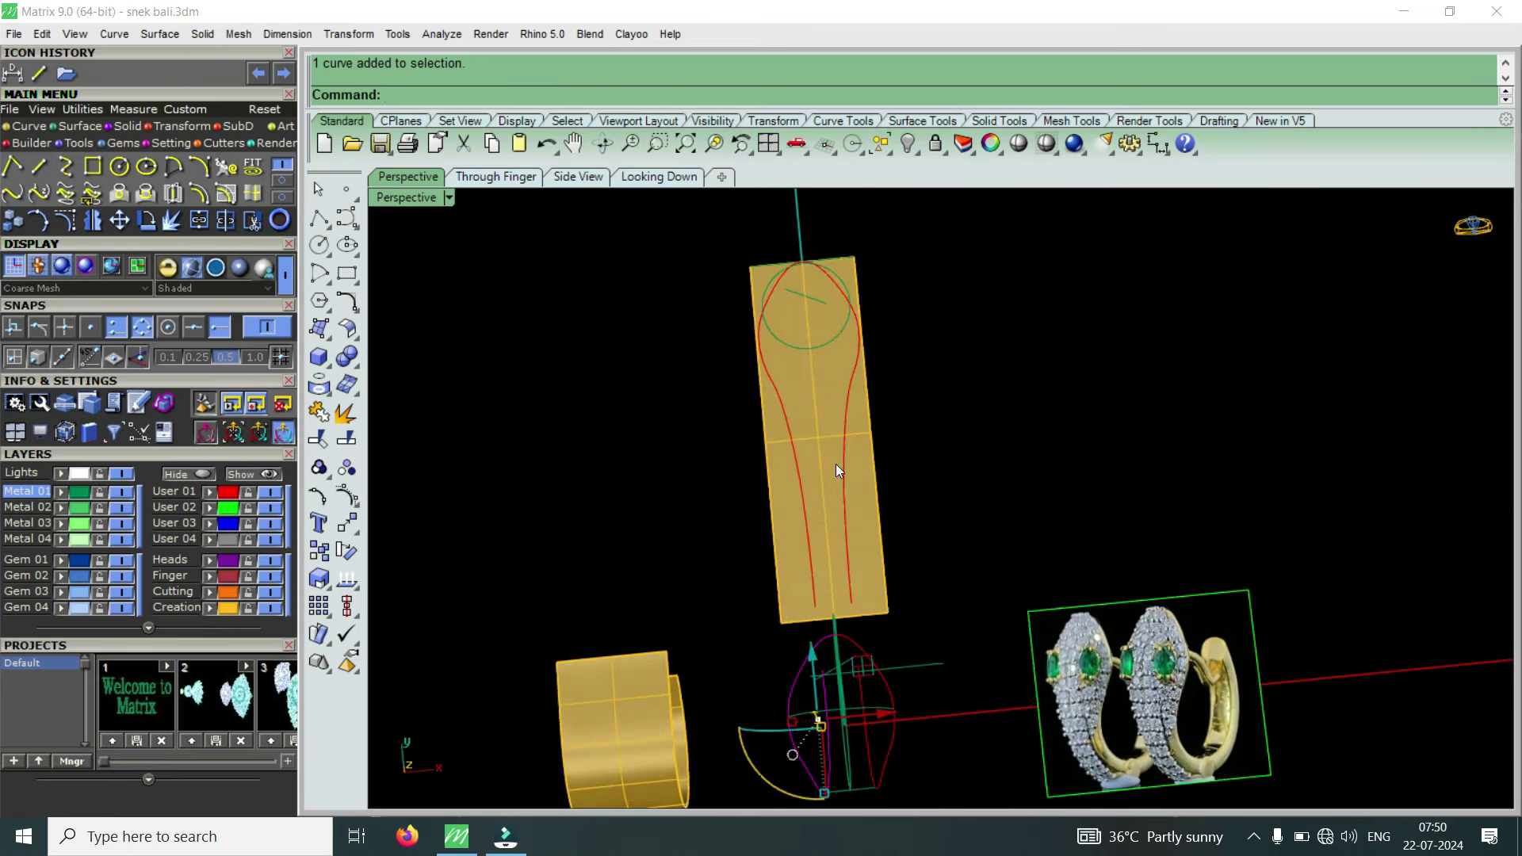
pyautogui.moveTo(850, 647); pyautogui.dragTo(777, 549, button='right')
pyautogui.scroll(3, 698, 579)
pyautogui.scroll(3, 611, 617)
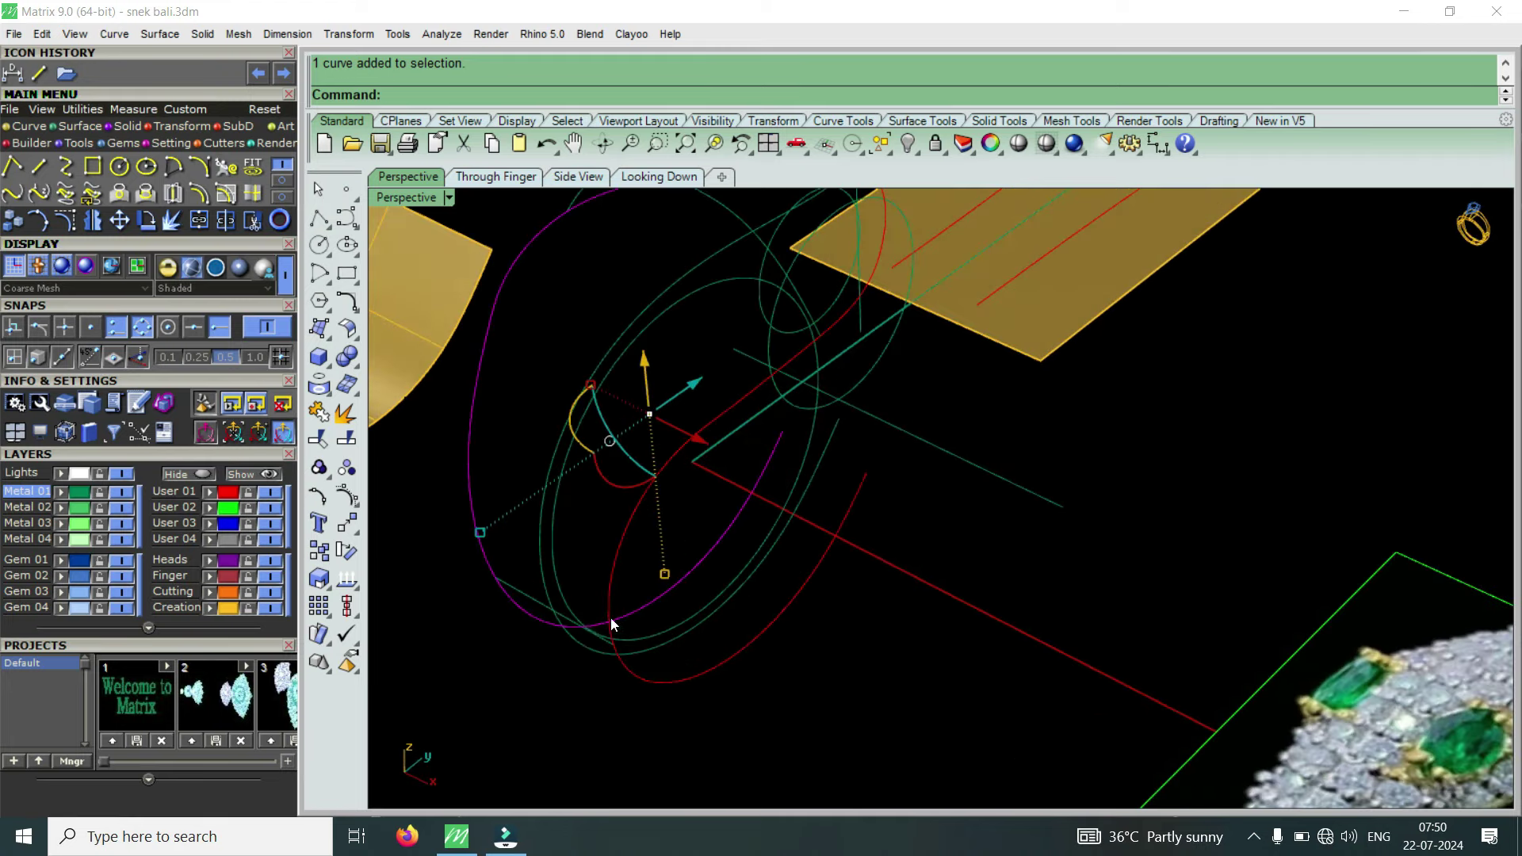
pyautogui.moveTo(610, 617); pyautogui.dragTo(511, 588, button='right')
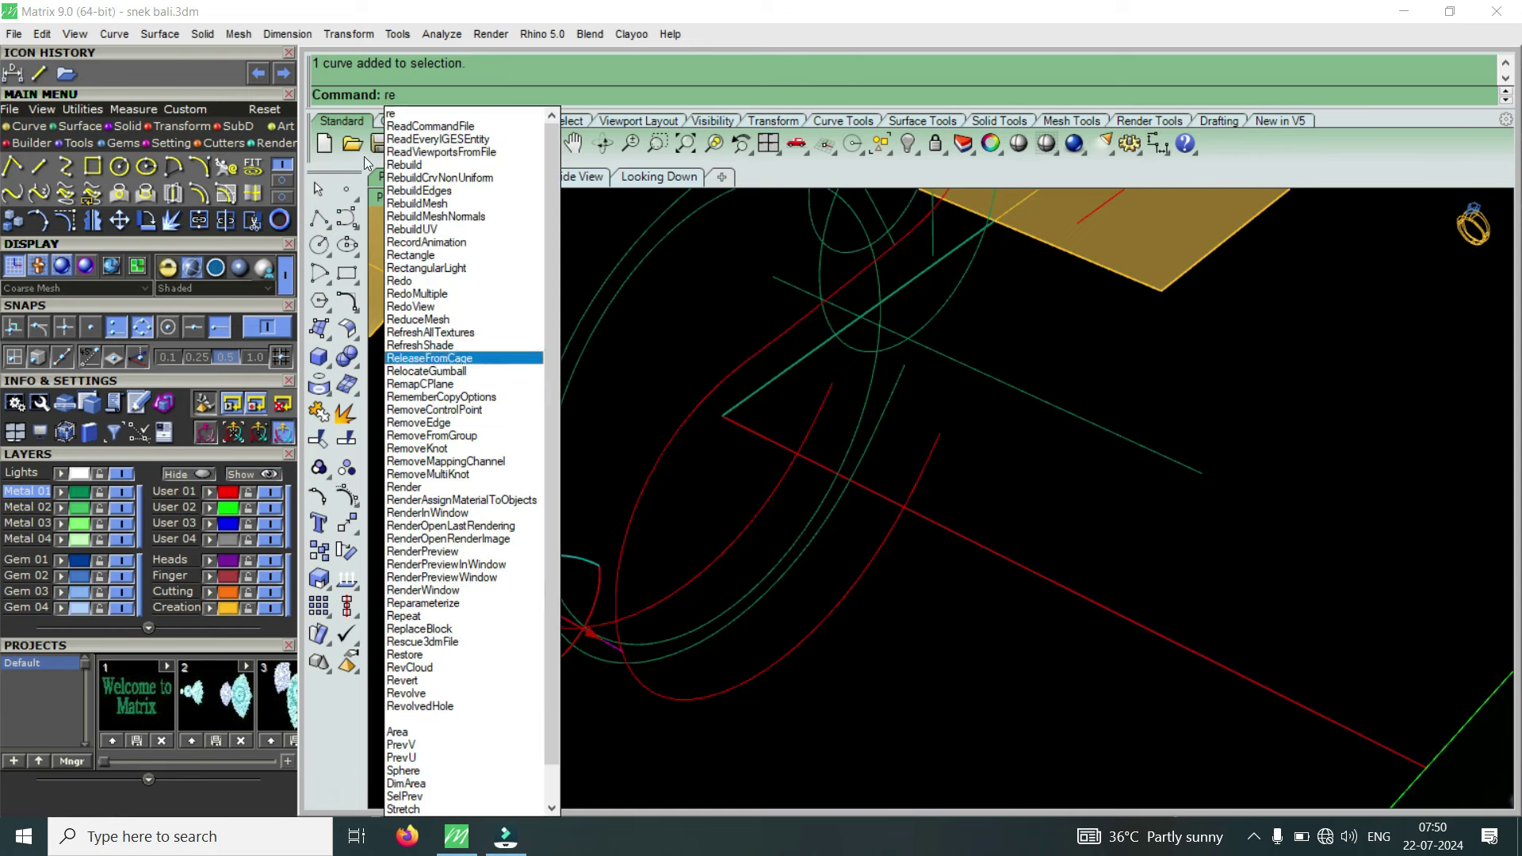
# Rebuild the bridging line with 7 points and degree 3, then show and select its control points.
pyautogui.click(412, 166)
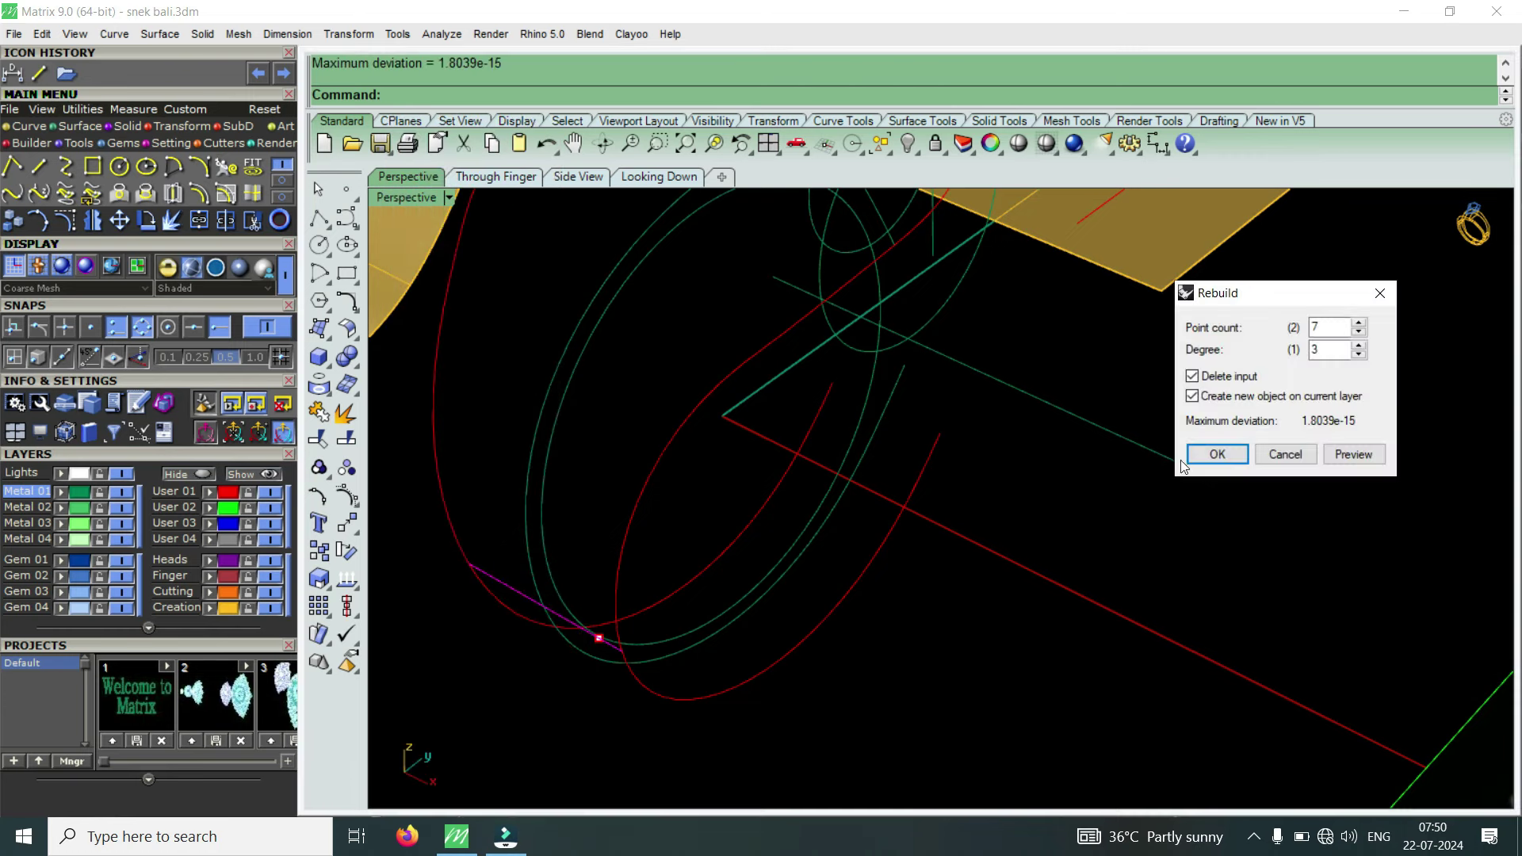
pyautogui.click(1217, 453)
pyautogui.moveTo(1139, 440); pyautogui.dragTo(472, 489, button='right')
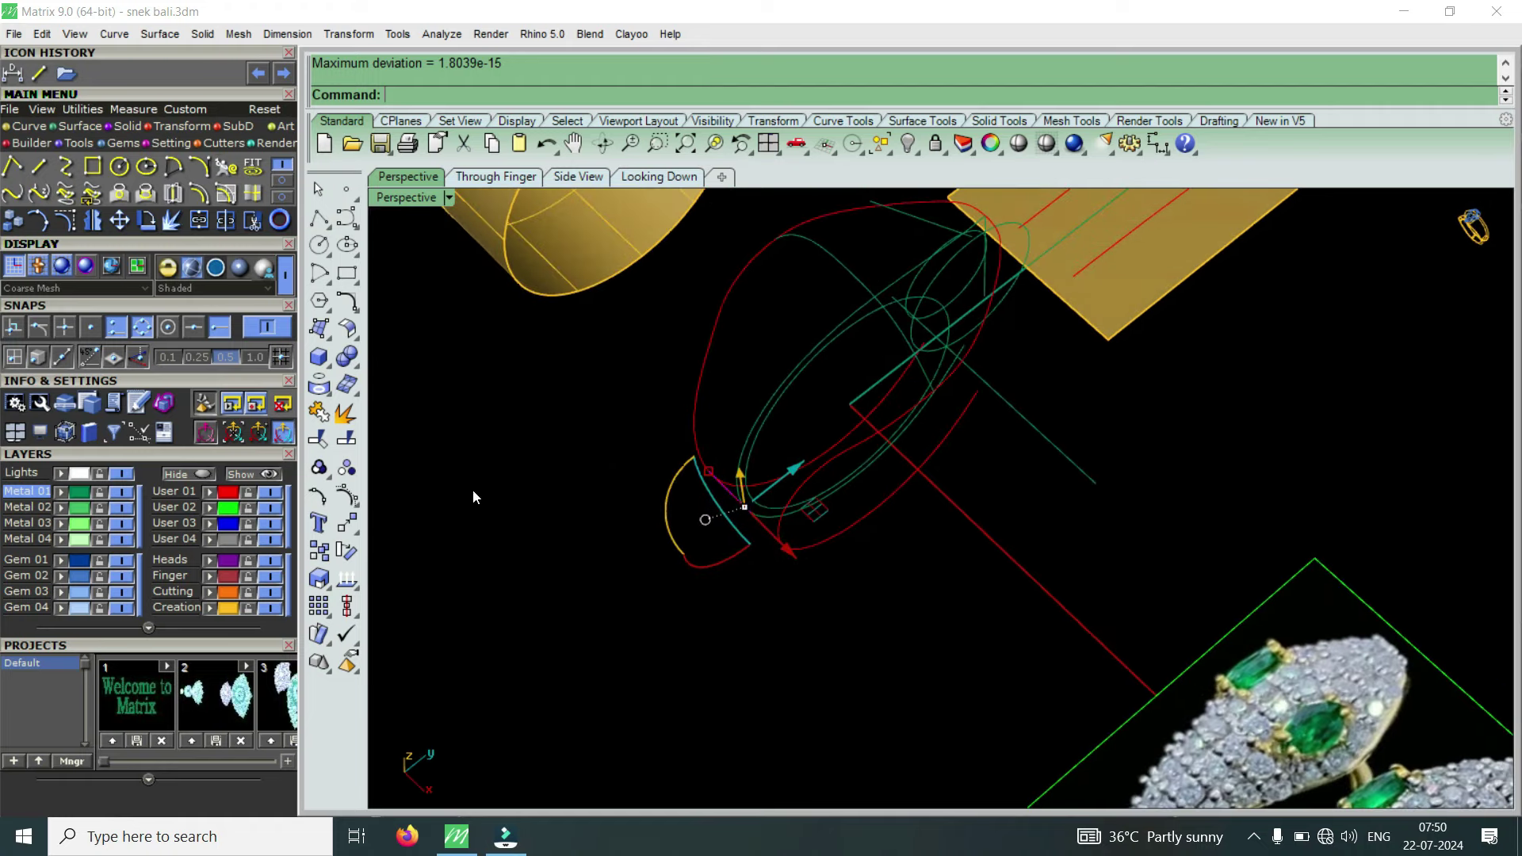
pyautogui.click(65, 220)
pyautogui.scroll(3, 685, 501)
pyautogui.scroll(2, 729, 510)
pyautogui.moveTo(662, 587)
pyautogui.mouseDown()
pyautogui.moveTo(889, 429)
pyautogui.moveTo(771, 542)
pyautogui.mouseUp()
pyautogui.moveTo(663, 425); pyautogui.dragTo(697, 444, button='right')
pyautogui.moveTo(645, 442); pyautogui.dragTo(717, 404)
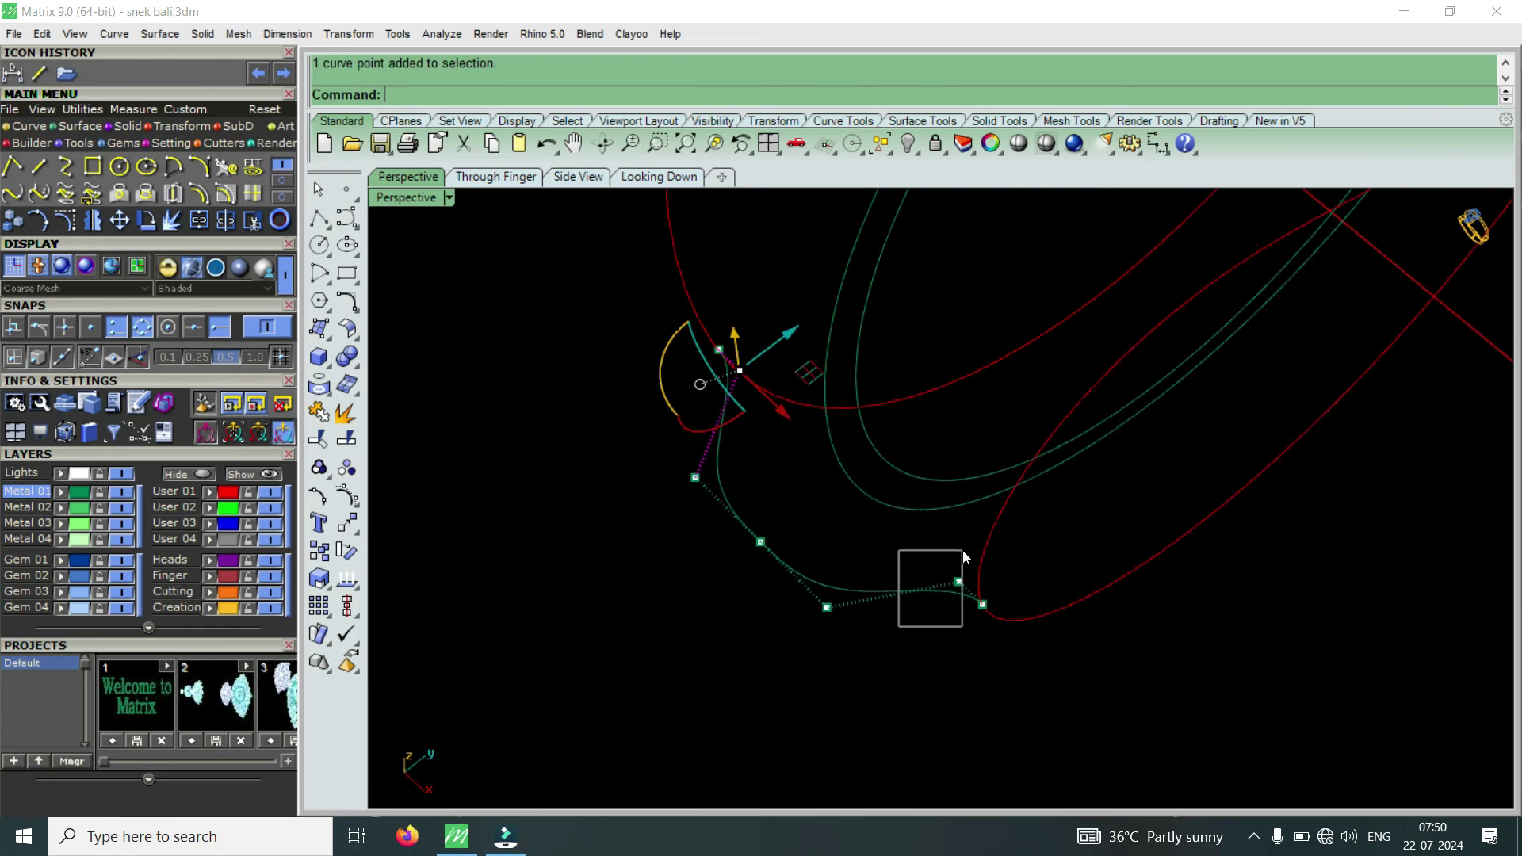
# Move selected control points of the bridging curve down-left to start its sag.
pyautogui.keyDown('shift'); pyautogui.moveTo(965, 558); pyautogui.dragTo(963, 555); pyautogui.keyUp('shift')
pyautogui.moveTo(900, 436); pyautogui.dragTo(853, 475)
pyautogui.moveTo(826, 549)
pyautogui.mouseDown(button='right')
pyautogui.moveTo(943, 406)
pyautogui.moveTo(848, 542)
pyautogui.moveTo(1034, 544)
pyautogui.moveTo(1085, 492)
pyautogui.moveTo(1101, 533)
pyautogui.mouseUp(button='right')
pyautogui.moveTo(1089, 533); pyautogui.dragTo(1151, 485)
pyautogui.moveTo(1196, 406); pyautogui.dragTo(1195, 408)
pyautogui.moveTo(1057, 363); pyautogui.dragTo(1168, 517)
# Lower two, then three, of the curve's control points to deepen the U-shape.
pyautogui.moveTo(1116, 466)
pyautogui.mouseDown(button='right')
pyautogui.moveTo(919, 610)
pyautogui.moveTo(935, 526)
pyautogui.moveTo(888, 595)
pyautogui.mouseUp(button='right')
pyautogui.moveTo(523, 653)
pyautogui.mouseDown()
pyautogui.moveTo(963, 592)
pyautogui.moveTo(1016, 515)
pyautogui.mouseUp()
pyautogui.moveTo(538, 614); pyautogui.dragTo(642, 525)
pyautogui.keyDown('shift'); pyautogui.moveTo(1023, 529); pyautogui.dragTo(1023, 530); pyautogui.keyUp('shift')
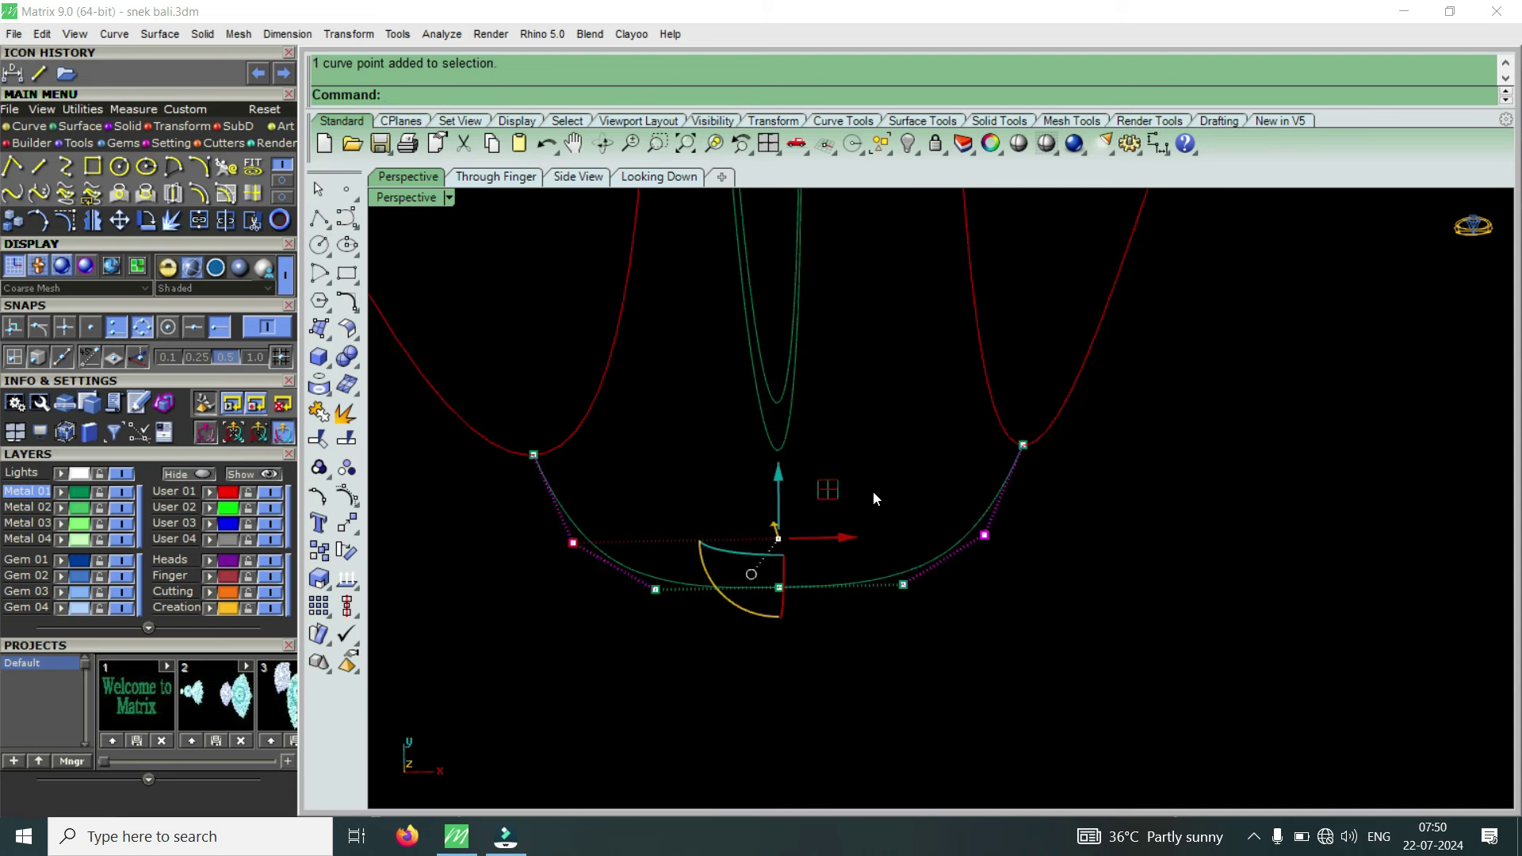
pyautogui.moveTo(776, 476); pyautogui.dragTo(777, 499)
pyautogui.moveTo(609, 661); pyautogui.dragTo(925, 549)
pyautogui.moveTo(778, 535); pyautogui.dragTo(777, 546)
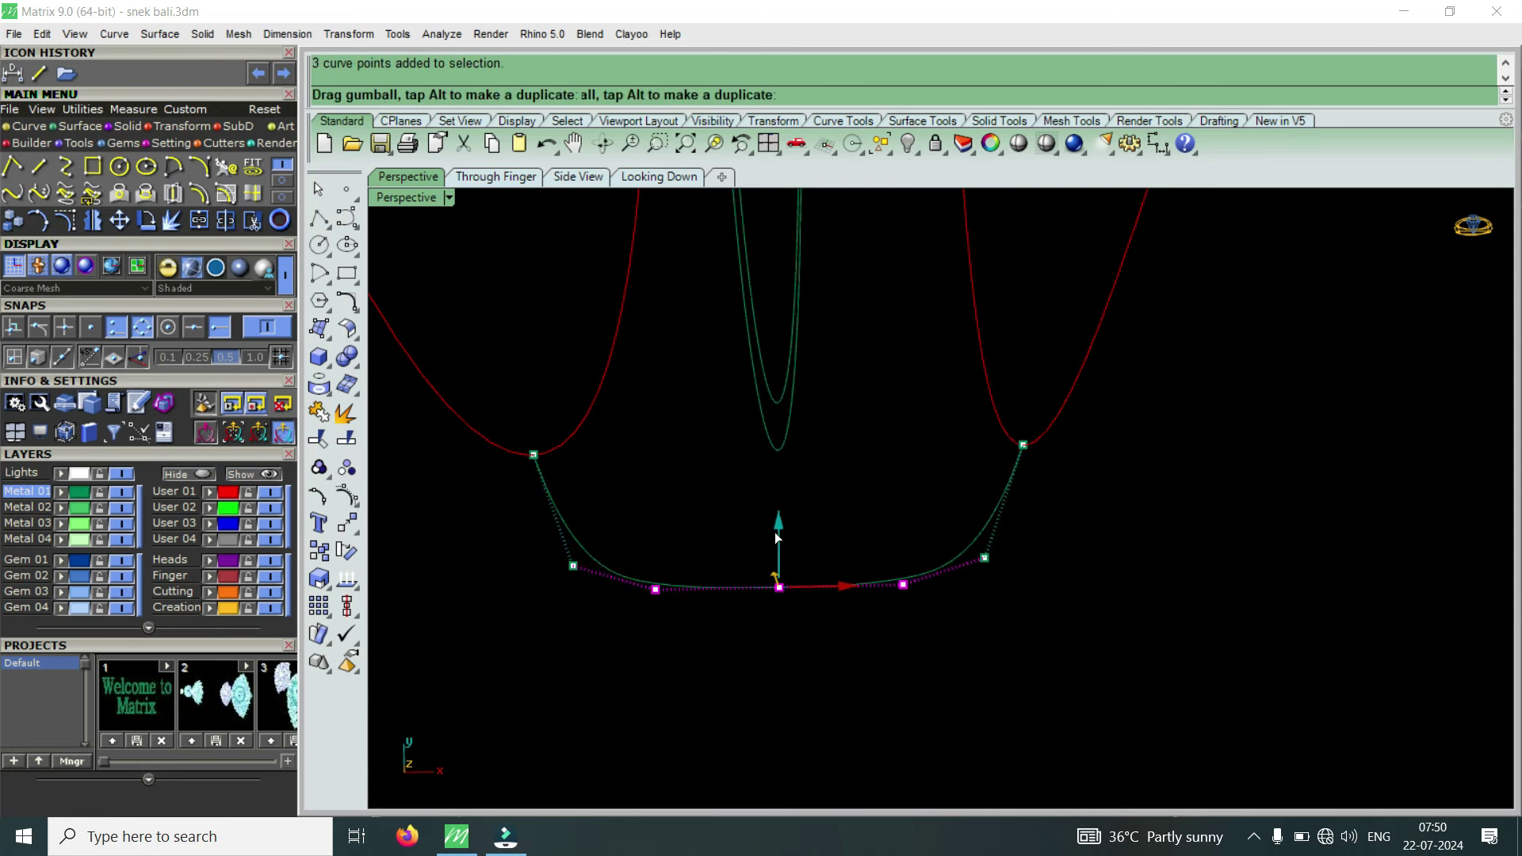
# Spread the lower curve's two inner points outward symmetrically.
pyautogui.moveTo(829, 650)
pyautogui.mouseDown(button='right')
pyautogui.moveTo(757, 564)
pyautogui.moveTo(936, 549)
pyautogui.moveTo(679, 623)
pyautogui.mouseUp(button='right')
pyautogui.scroll(5, 834, 553)
pyautogui.moveTo(645, 581); pyautogui.dragTo(713, 632)
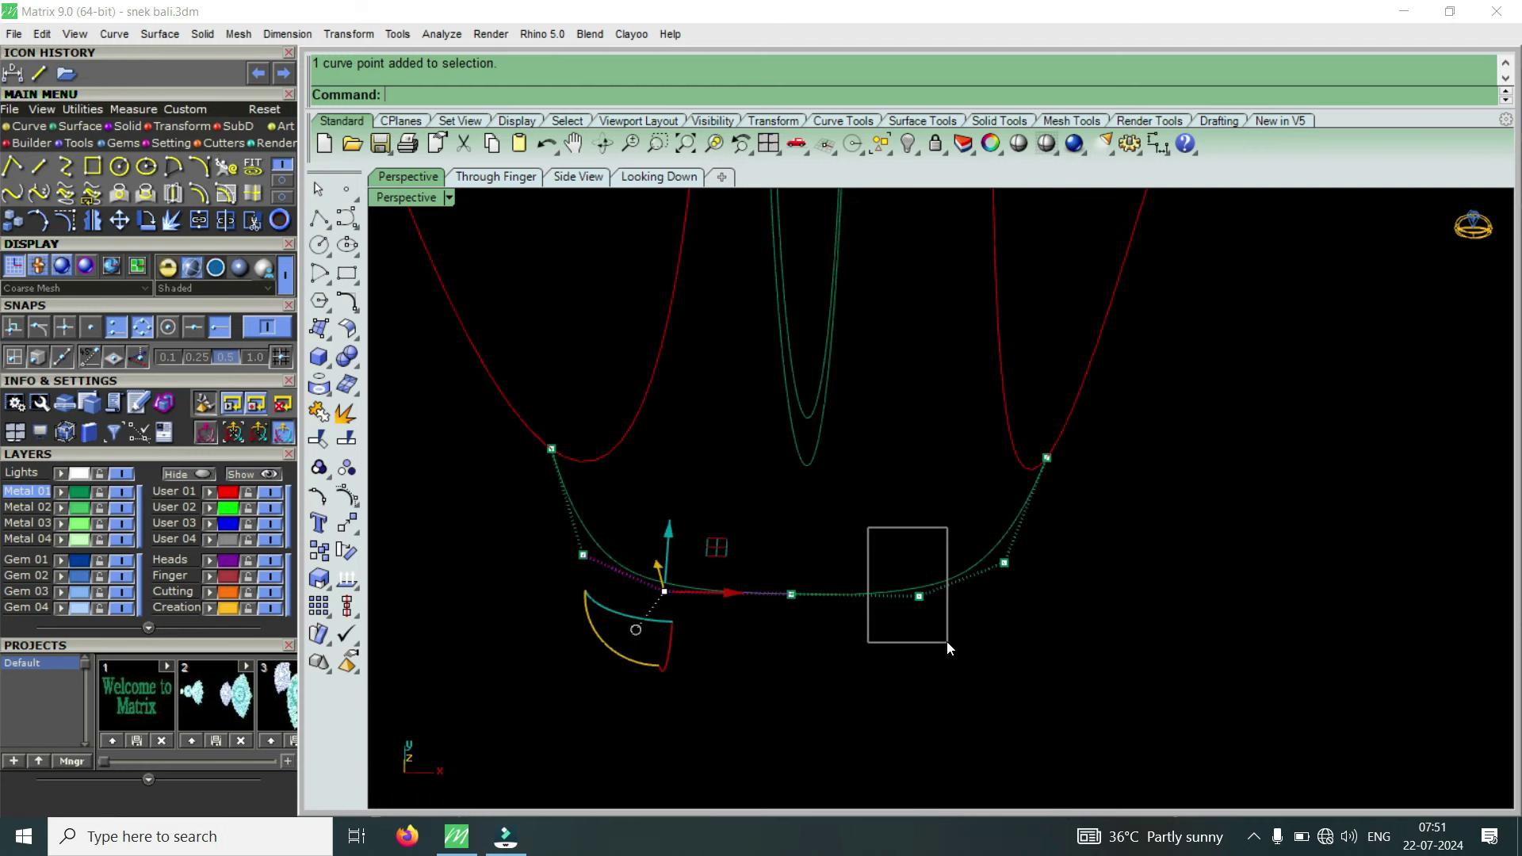
pyautogui.keyDown('shift'); pyautogui.moveTo(868, 527); pyautogui.dragTo(947, 641); pyautogui.keyUp('shift')
pyautogui.moveTo(669, 597); pyautogui.dragTo(635, 601)
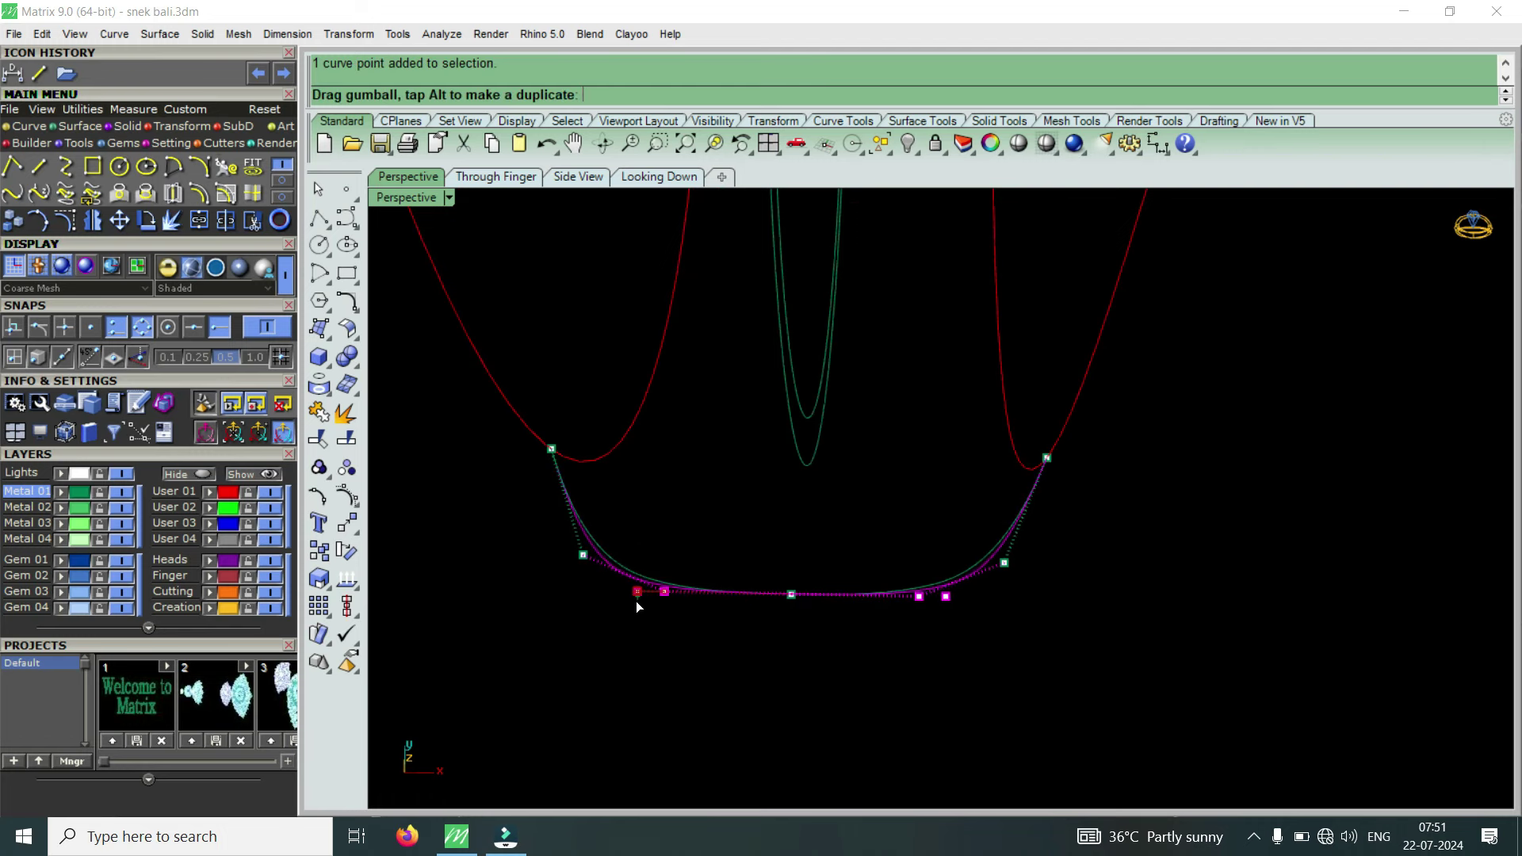
pyautogui.scroll(-8, 915, 592)
# Pull four control points of the lower curve downward along the green axis, then deselect.
pyautogui.scroll(-2, 920, 569)
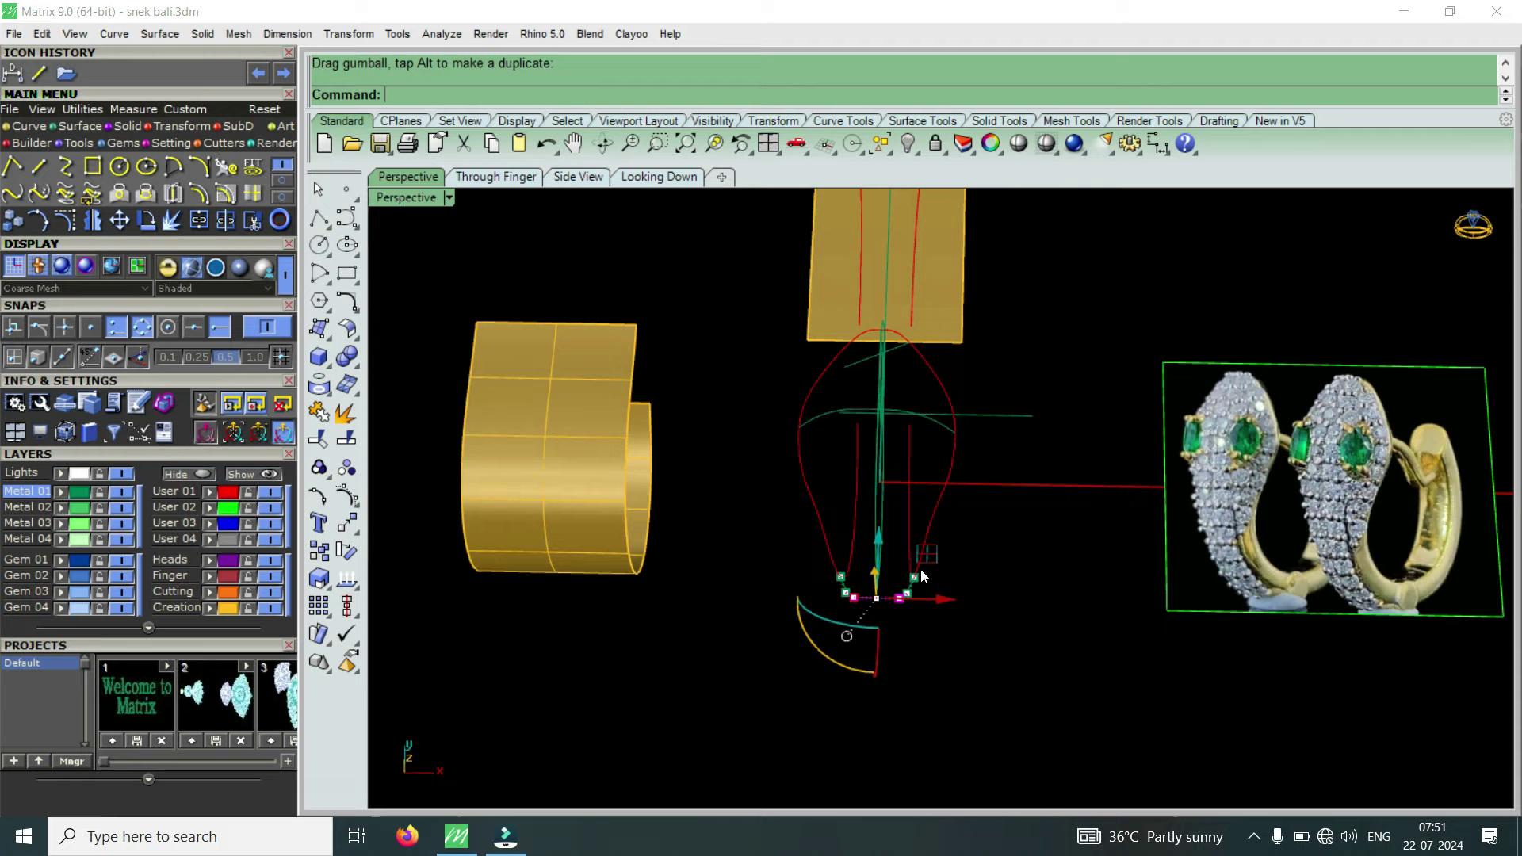
pyautogui.moveTo(904, 490)
pyautogui.mouseDown(button='right')
pyautogui.moveTo(812, 489)
pyautogui.moveTo(772, 427)
pyautogui.mouseUp(button='right')
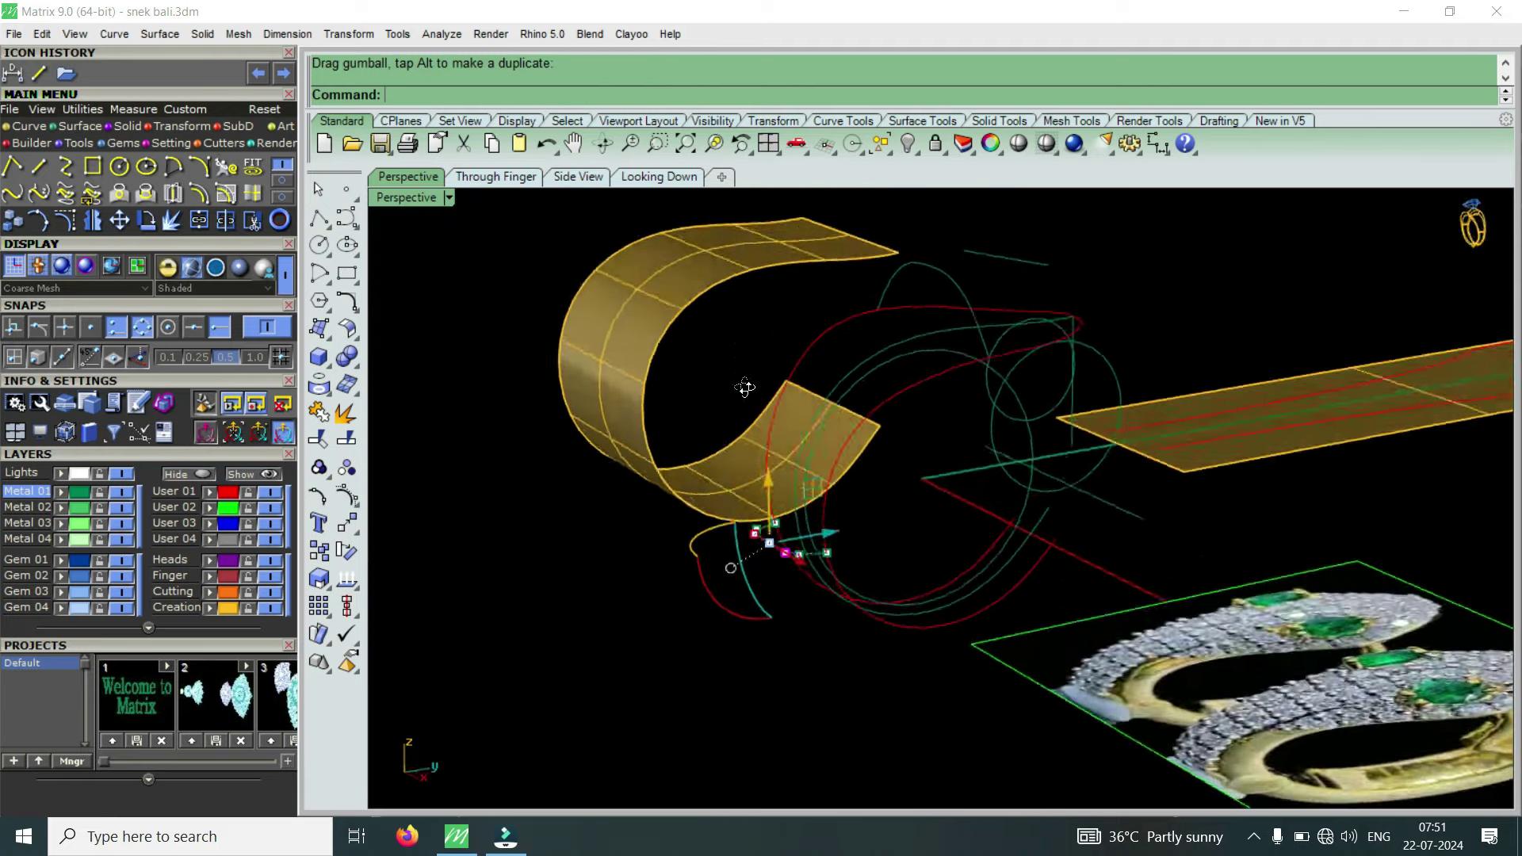
pyautogui.moveTo(785, 487); pyautogui.dragTo(762, 659, button='right')
pyautogui.moveTo(611, 676); pyautogui.dragTo(680, 578)
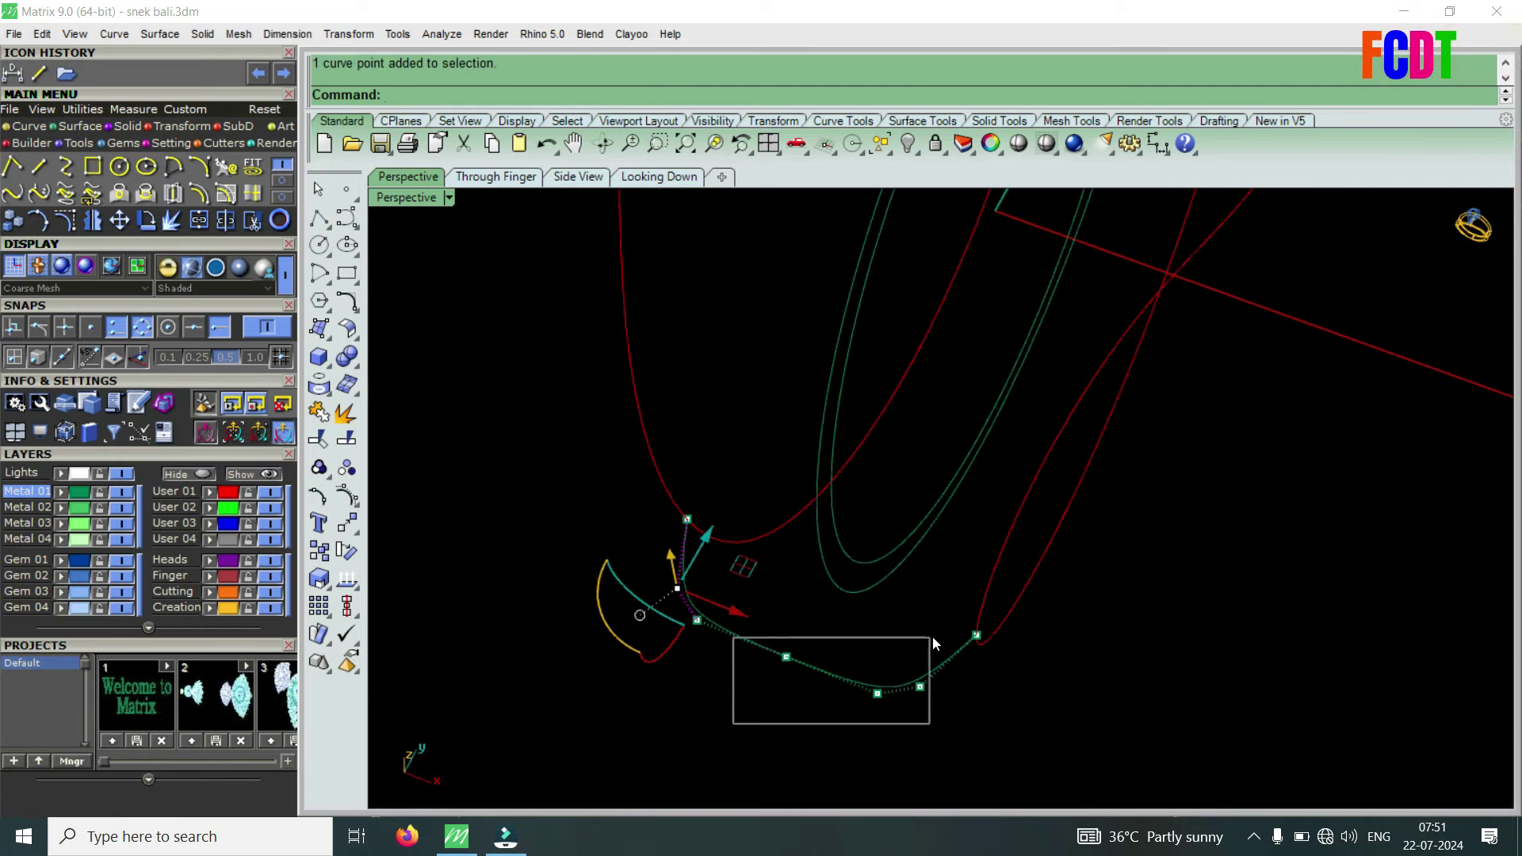
pyautogui.moveTo(932, 636); pyautogui.dragTo(932, 636)
pyautogui.moveTo(741, 597); pyautogui.dragTo(801, 622)
pyautogui.scroll(-5, 801, 622)
pyautogui.click(862, 617)
# Orbit to the head curves and begin typing the Sweep2 command.
pyautogui.scroll(2, 827, 615)
pyautogui.moveTo(827, 615)
pyautogui.mouseDown(button='right')
pyautogui.moveTo(849, 468)
pyautogui.moveTo(903, 595)
pyautogui.moveTo(814, 574)
pyautogui.mouseUp(button='right')
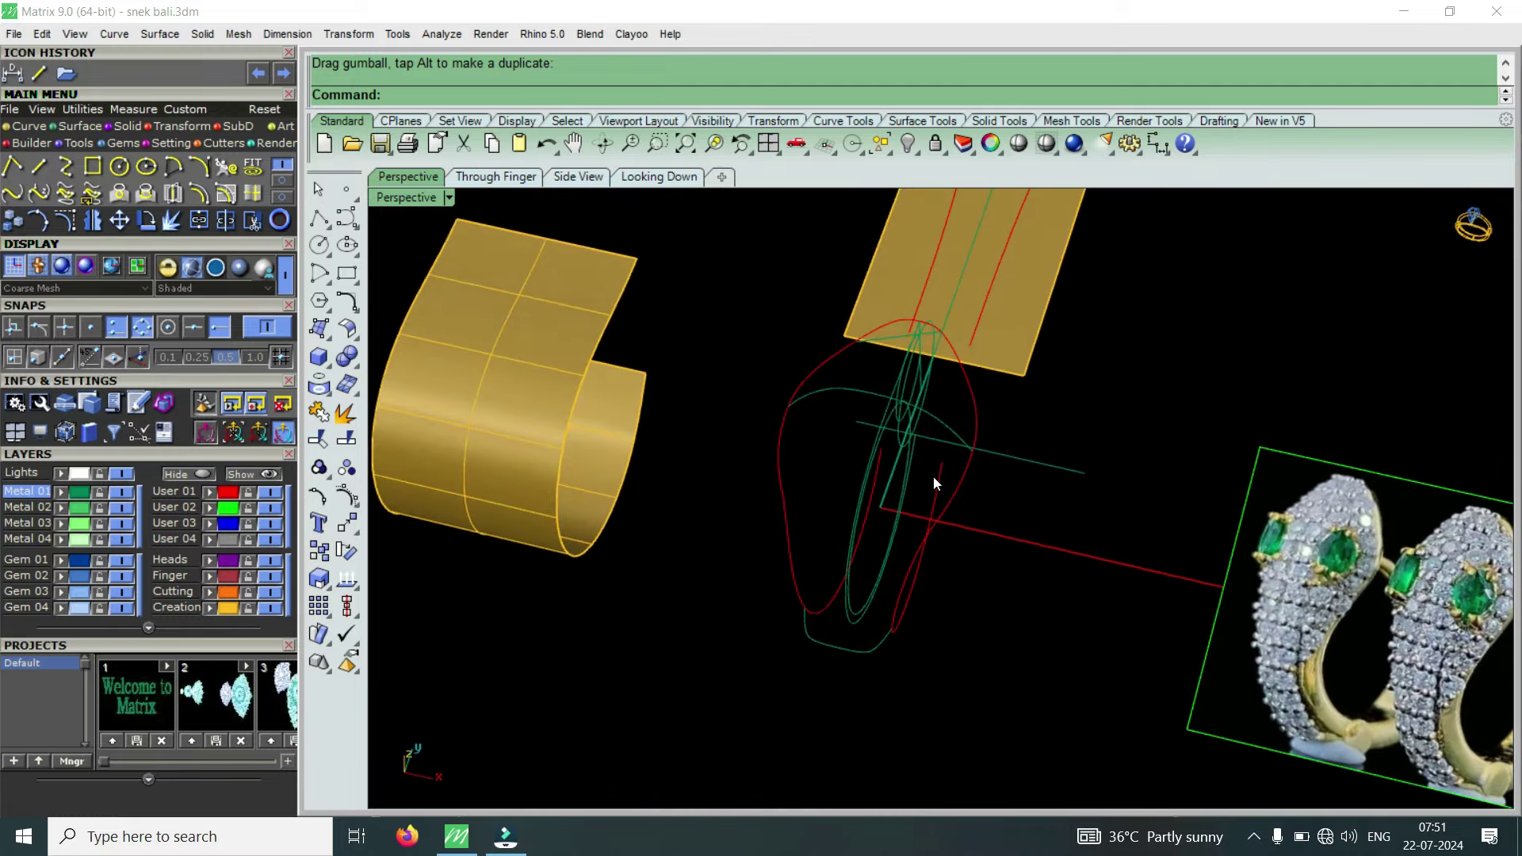
pyautogui.write('2')
pyautogui.press('Down')
pyautogui.press('Down')
# Sweep2 the right and left red rails into the upper green head cap surface.
pyautogui.press('Escape')
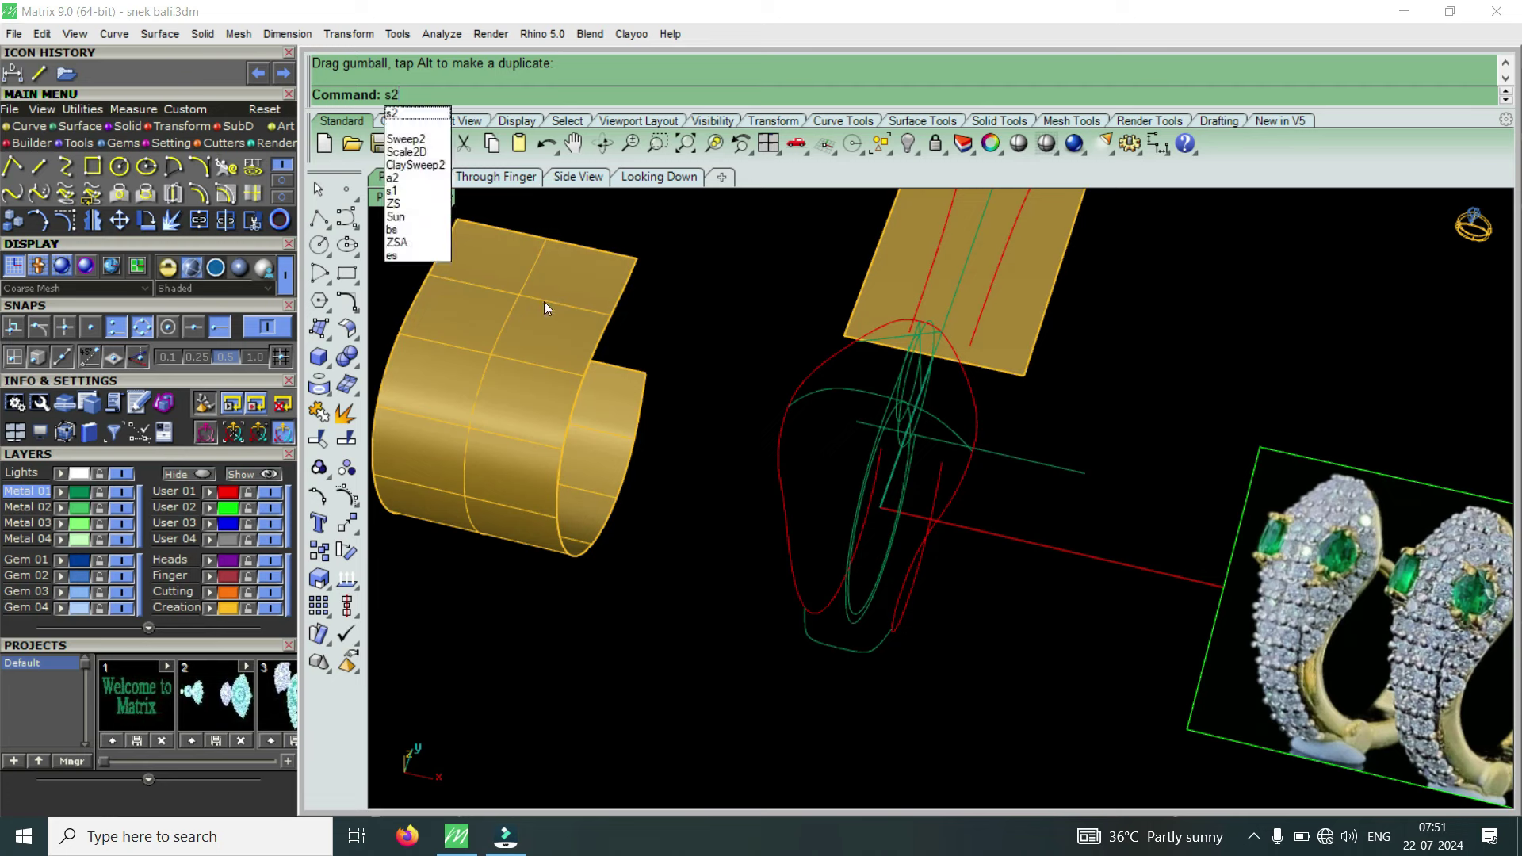
pyautogui.click(438, 142)
pyautogui.click(972, 394)
pyautogui.click(816, 361)
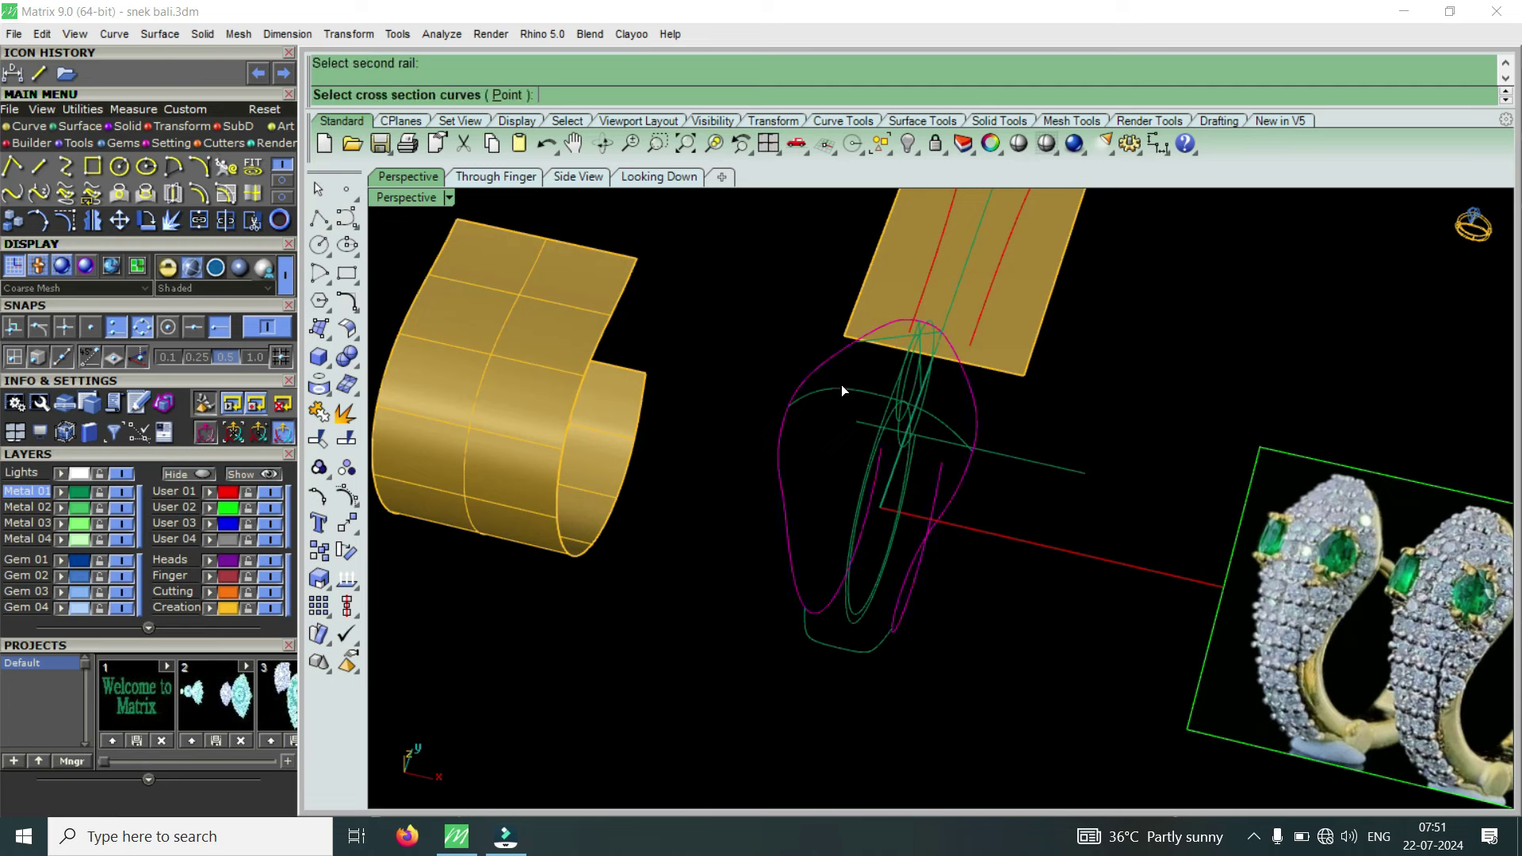
pyautogui.press('Return')
pyautogui.press('Return')
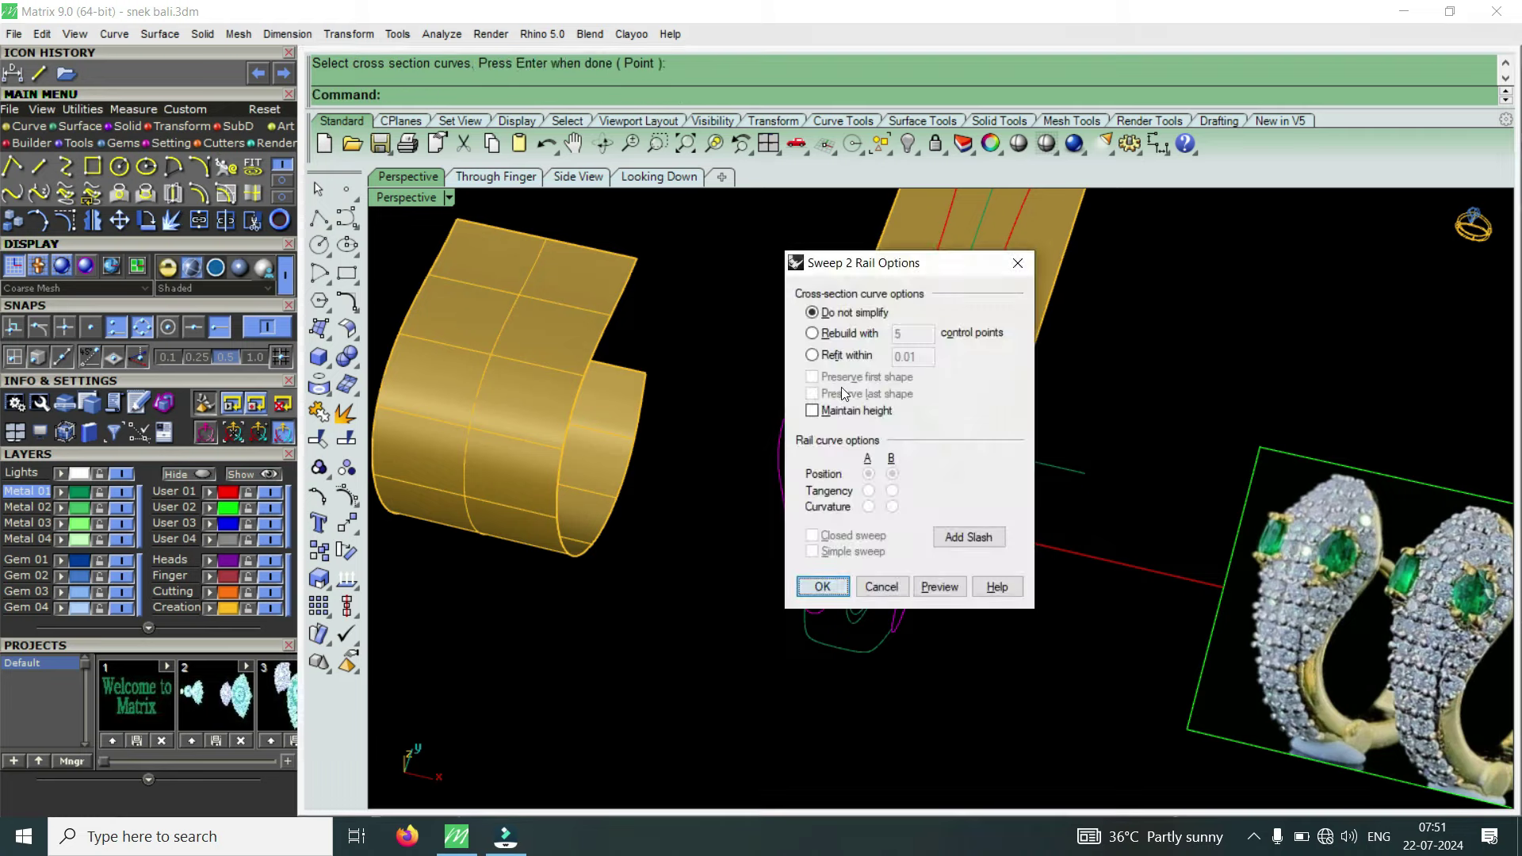
pyautogui.press('Return')
pyautogui.moveTo(883, 396)
pyautogui.mouseDown(button='right')
pyautogui.moveTo(915, 538)
pyautogui.moveTo(920, 449)
pyautogui.mouseUp(button='right')
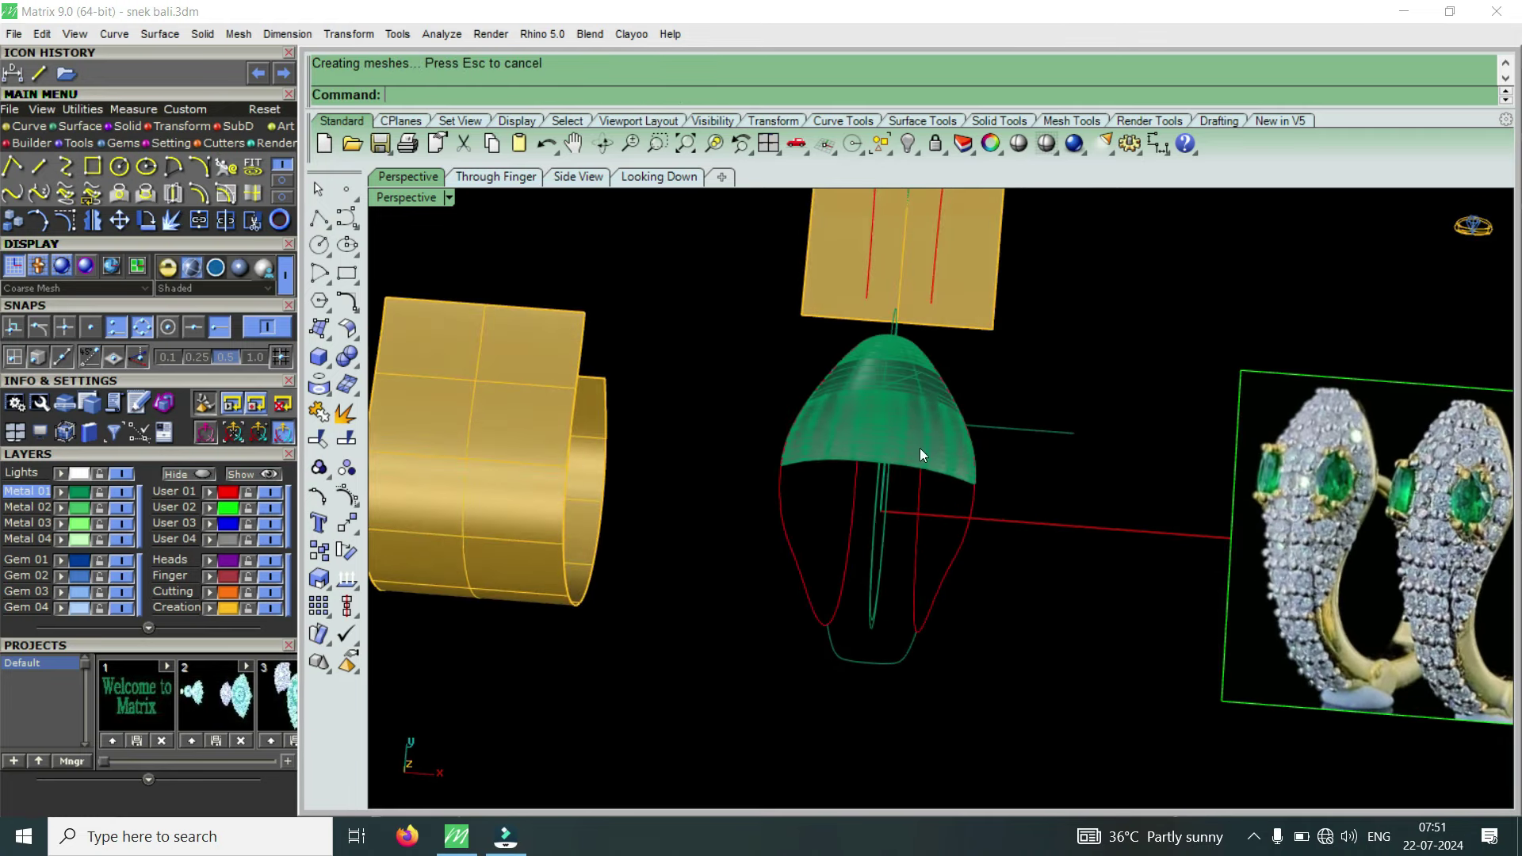
# Try a full-length Sweep2 including the bottom green cross section, then undo it.
pyautogui.press('Return')
pyautogui.click(961, 543)
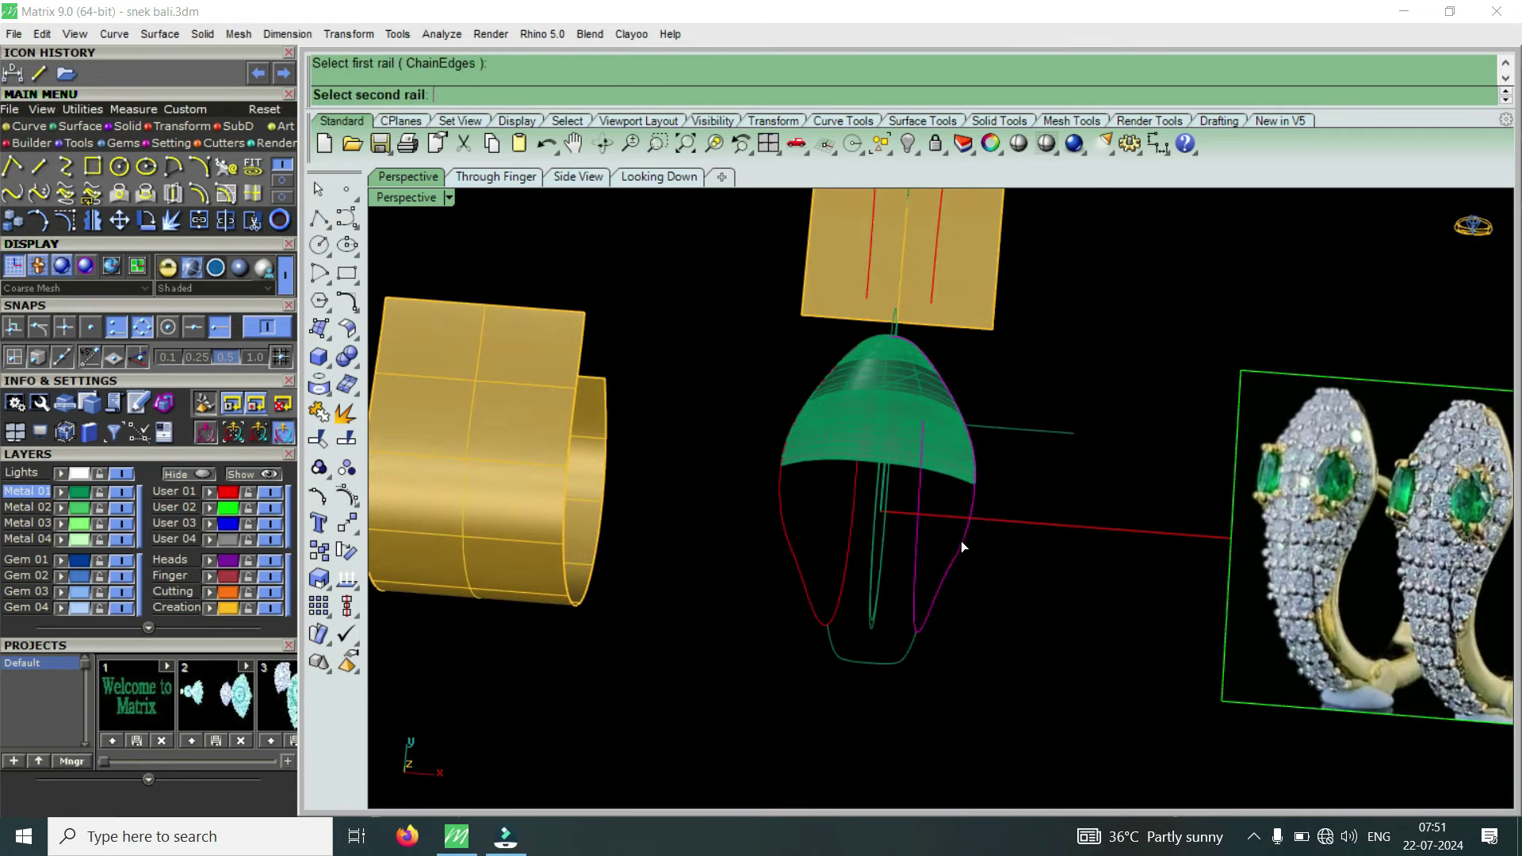
pyautogui.click(806, 555)
pyautogui.click(891, 661)
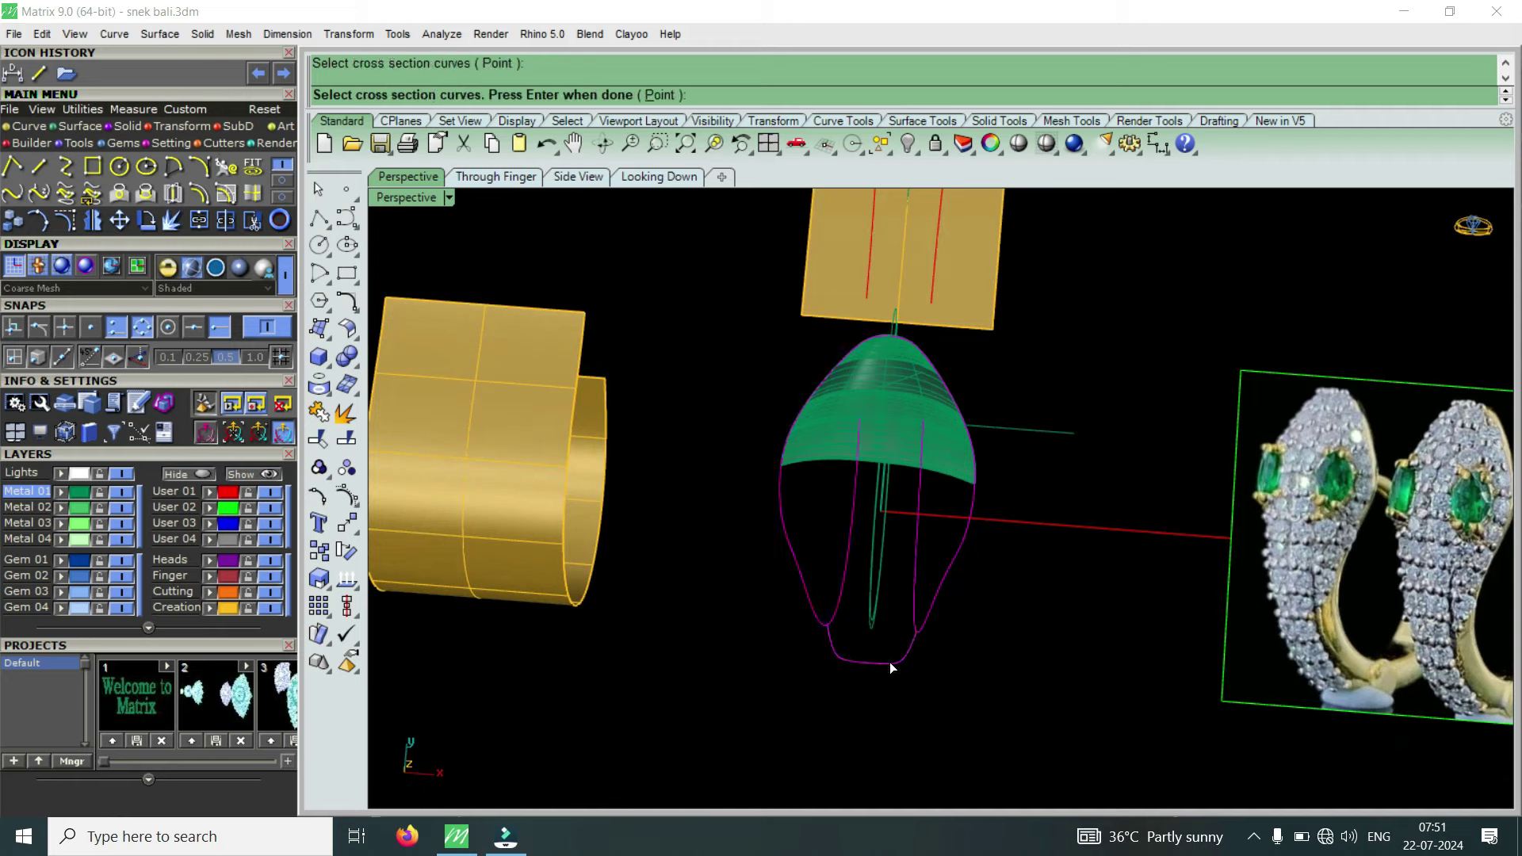
pyautogui.press('Return')
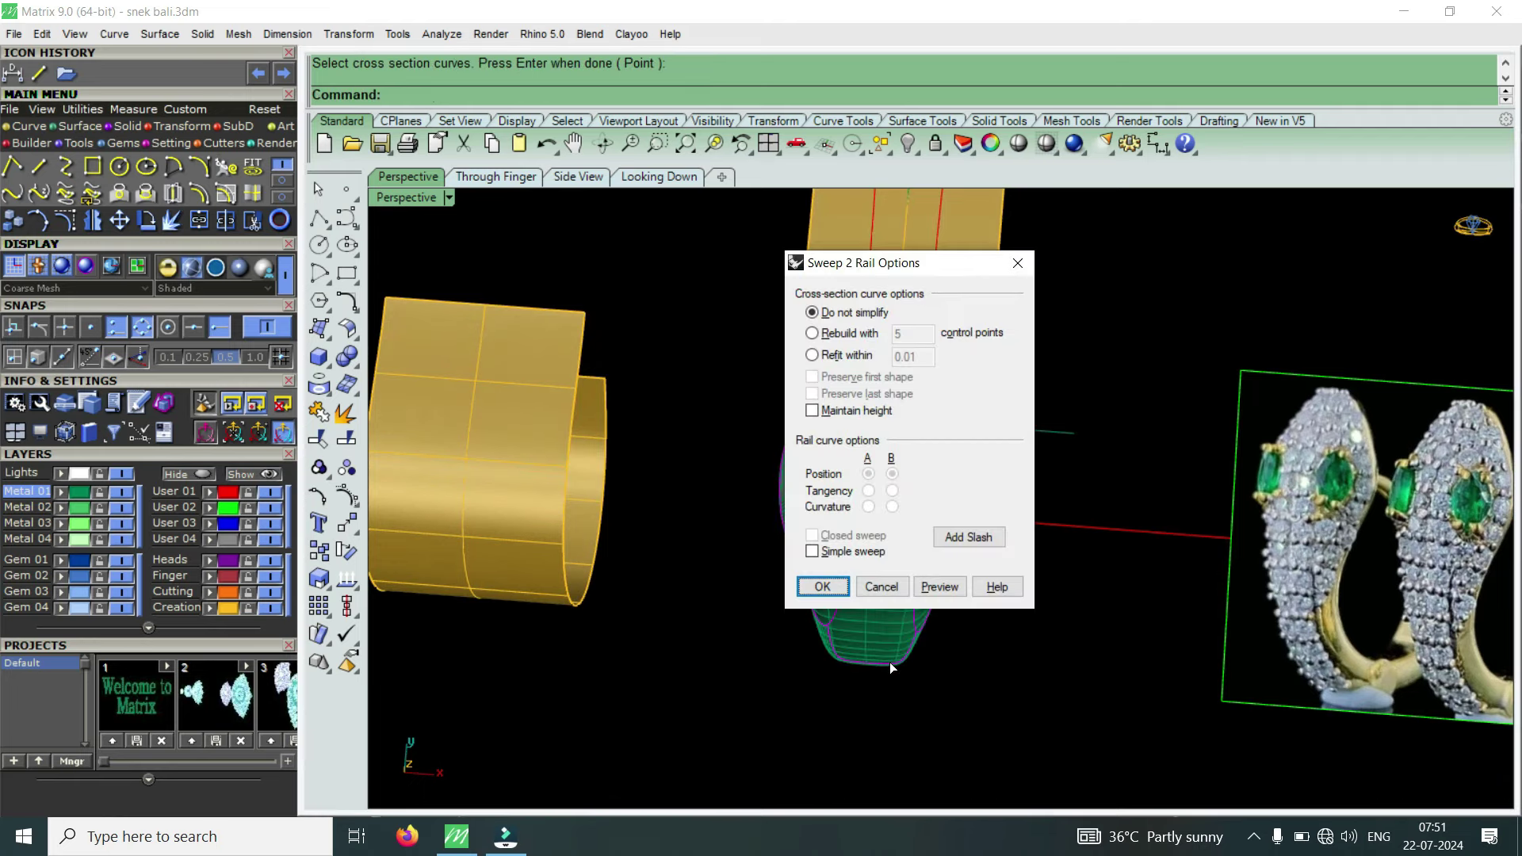
pyautogui.press('Return')
pyautogui.scroll(2, 906, 527)
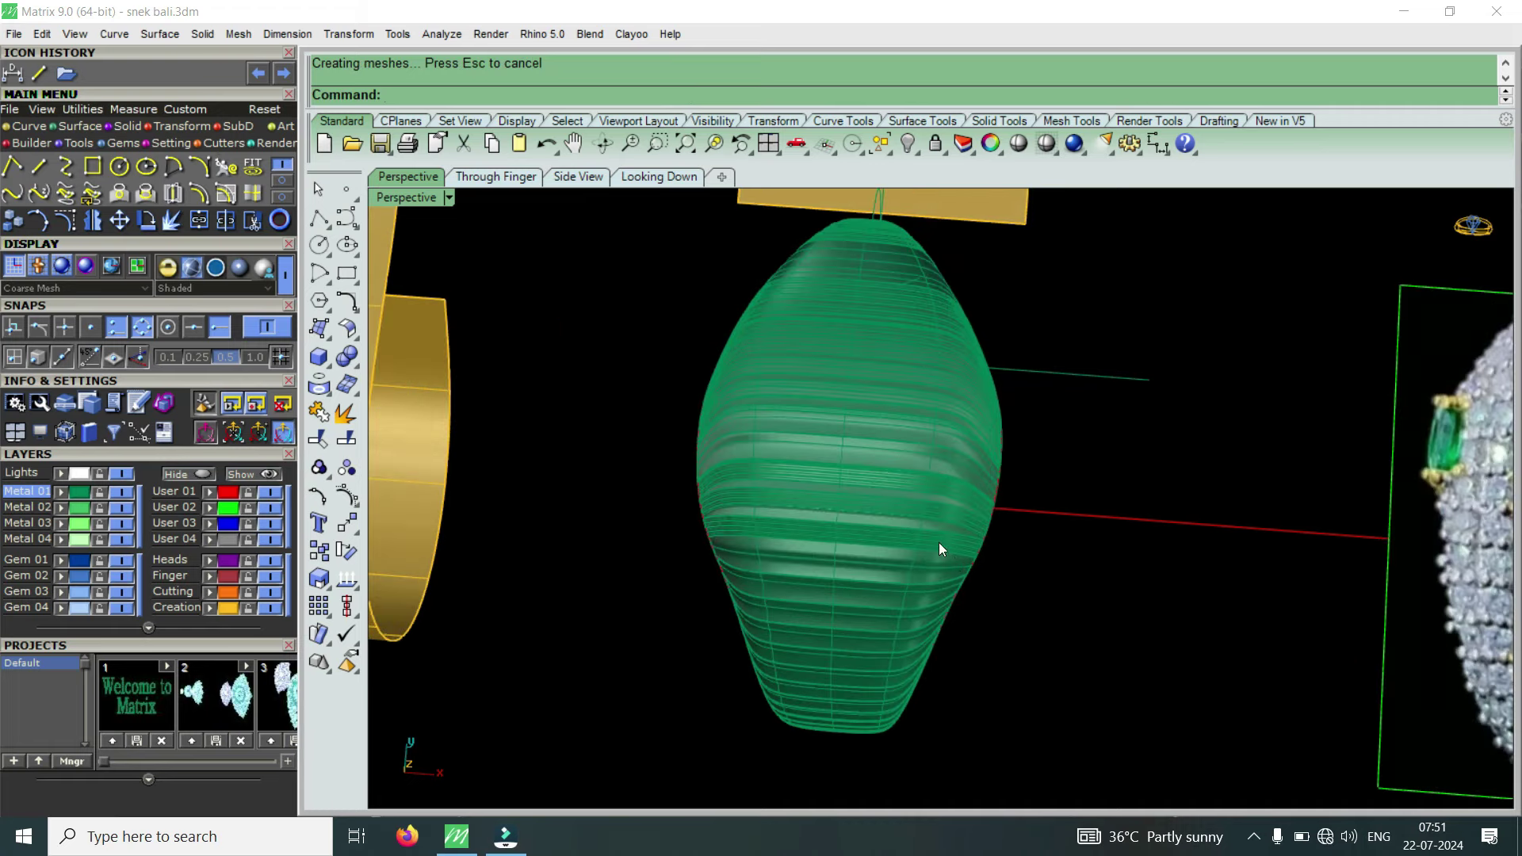
pyautogui.scroll(3, 938, 542)
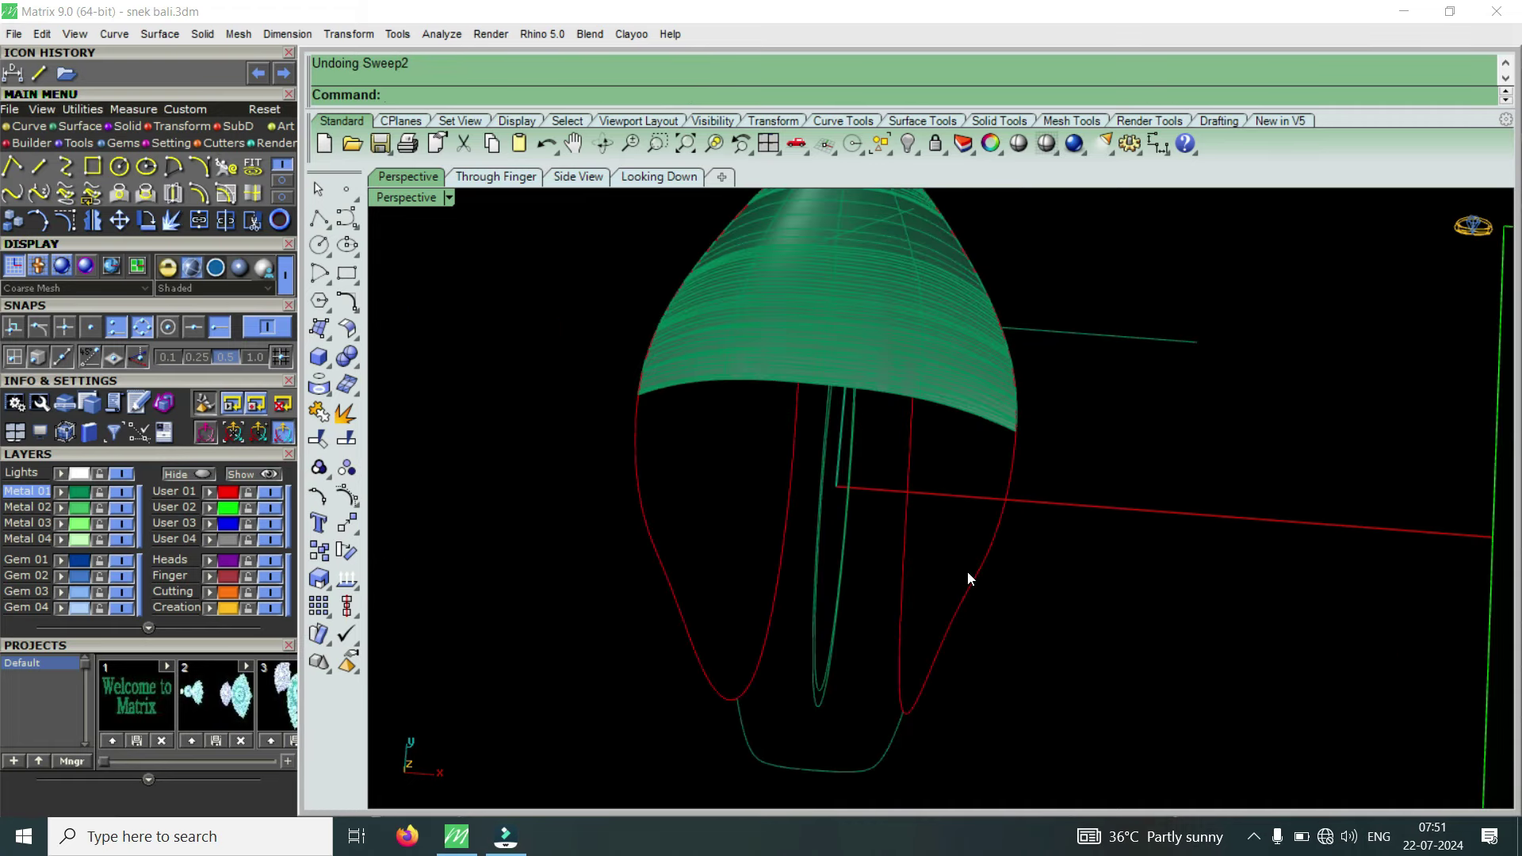
pyautogui.hotkey('ctrl', 'z')
pyautogui.scroll(-2, 792, 578)
# Rebuild the left red rail with 23 points at degree 3.
pyautogui.click(769, 596)
pyautogui.write('re')
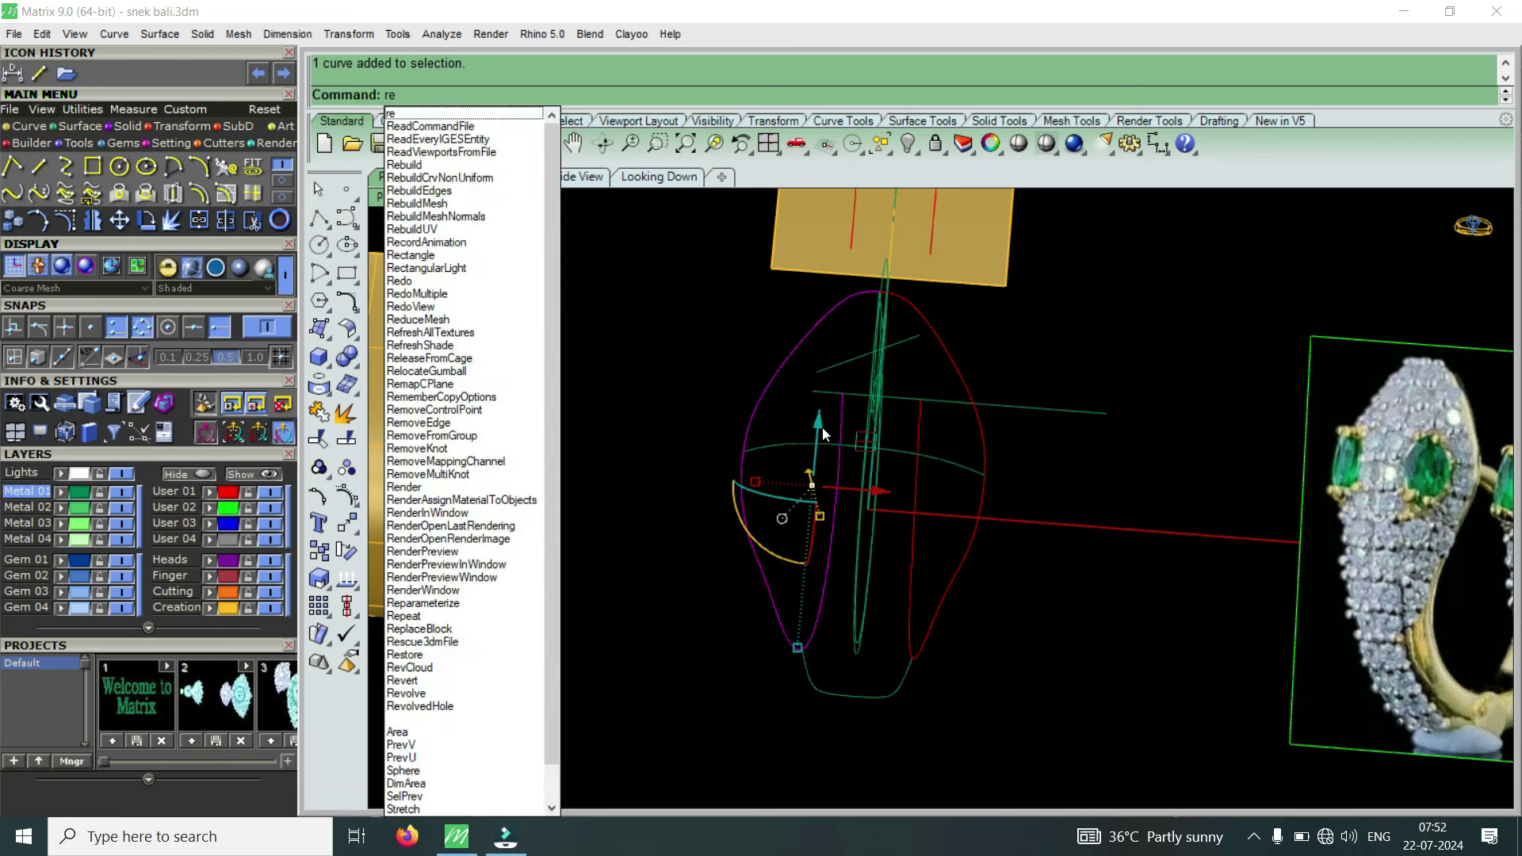
pyautogui.click(439, 163)
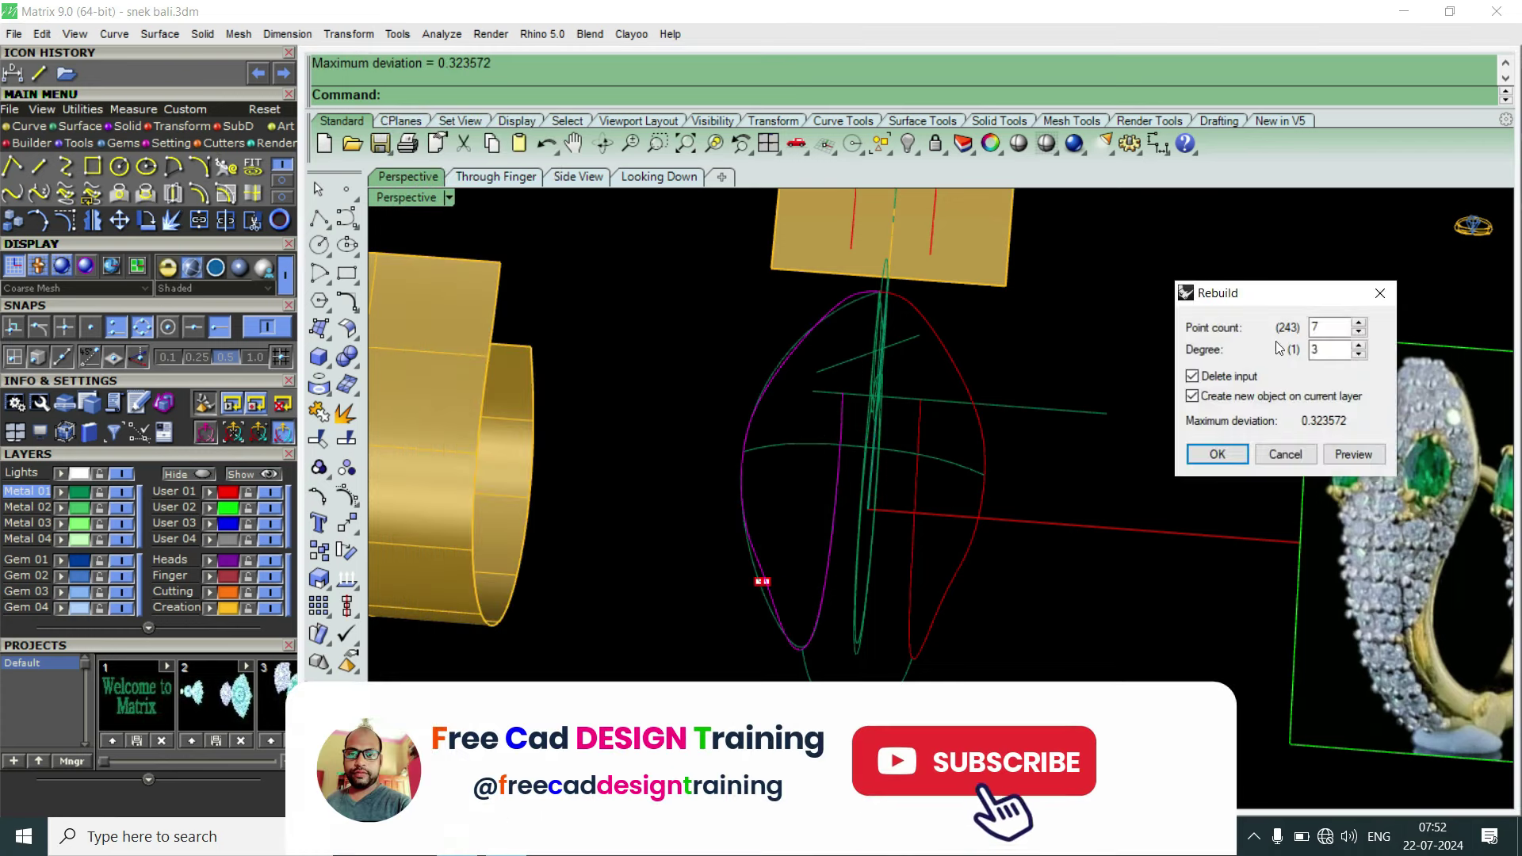
pyautogui.doubleClick(1332, 327)
pyautogui.write('7')
pyautogui.press('BackSpace')
pyautogui.write('17')
pyautogui.press('BackSpace')
pyautogui.press('BackSpace')
pyautogui.write('23')
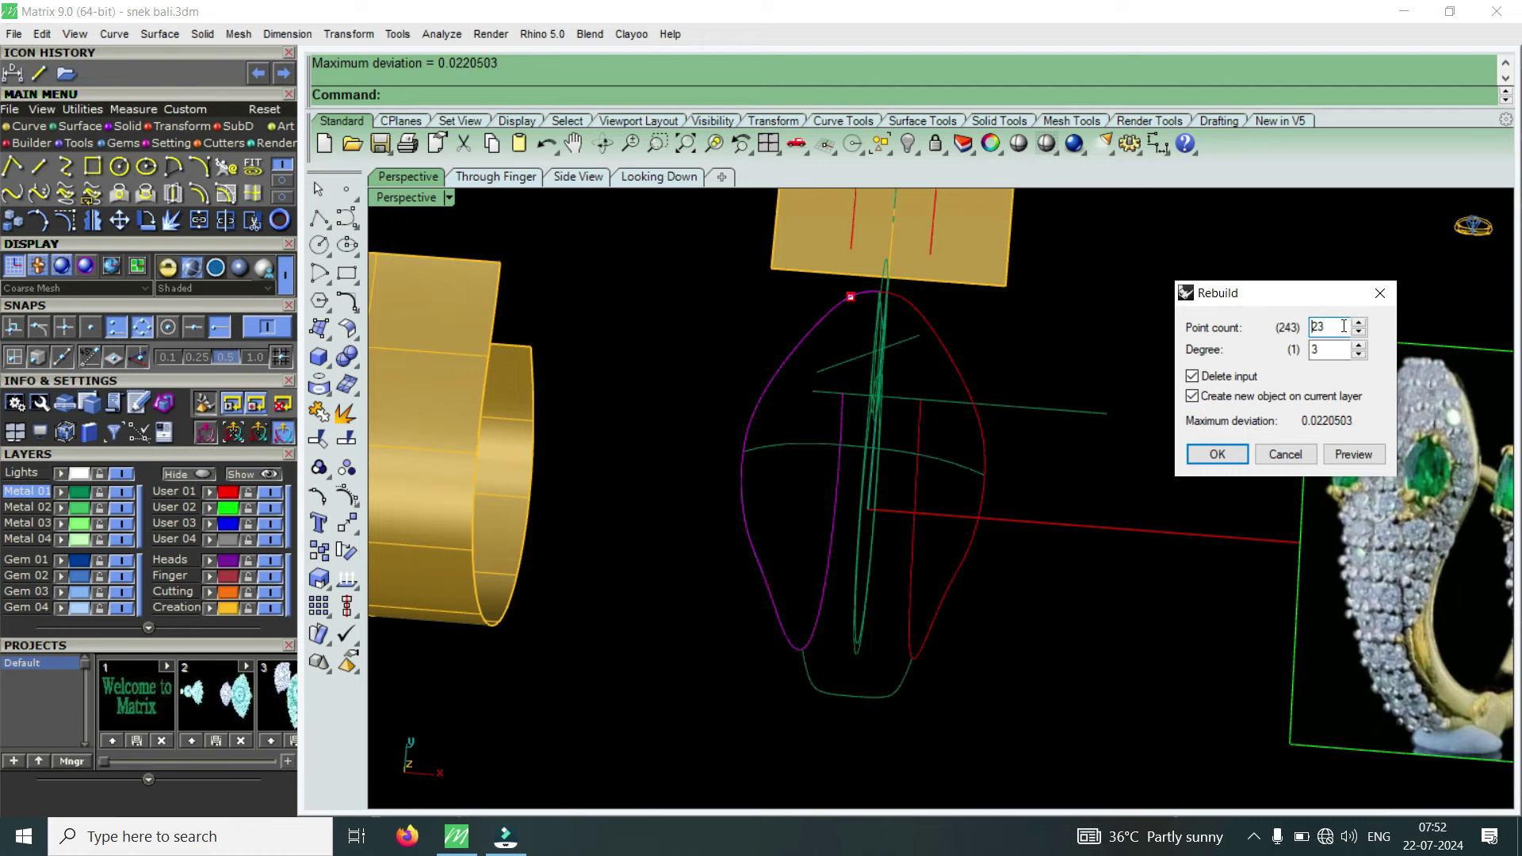
pyautogui.click(1219, 458)
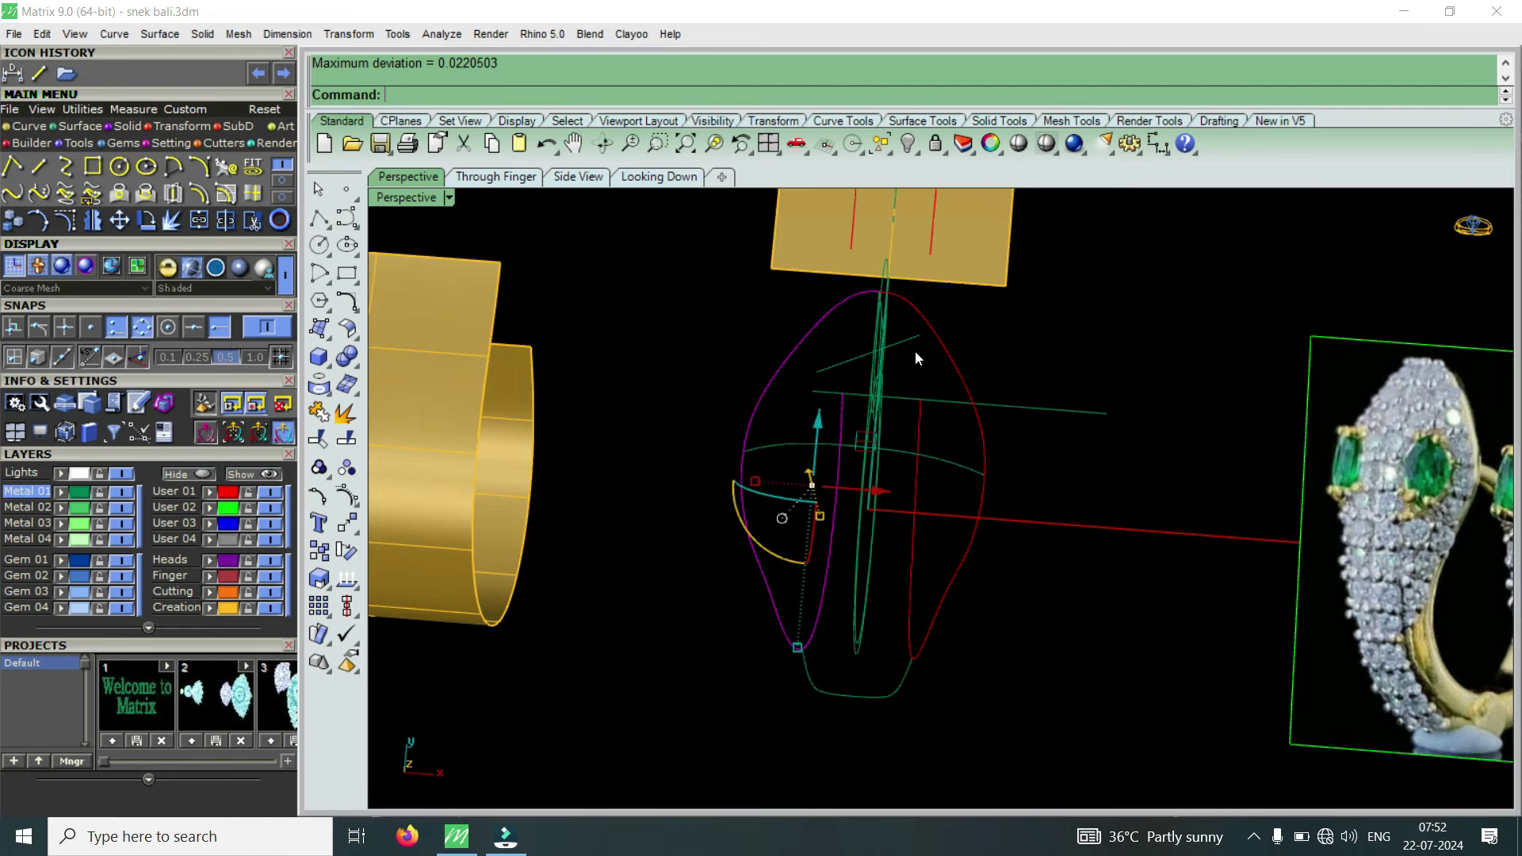
# Rebuild the right red rail the same way with 23 points.
pyautogui.click(946, 364)
pyautogui.press('Return')
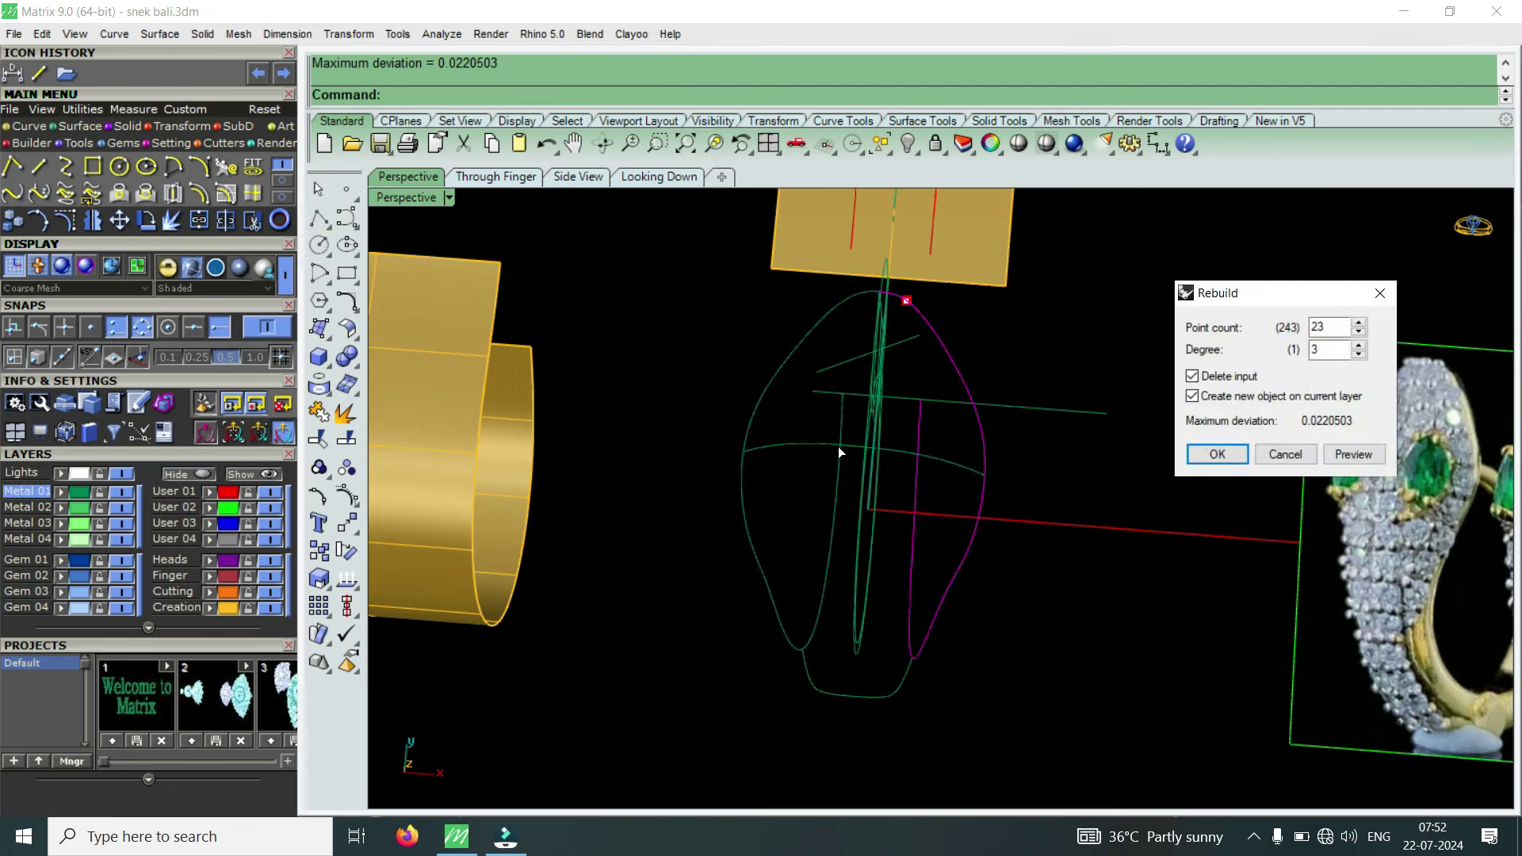
pyautogui.click(1219, 456)
pyautogui.scroll(3, 991, 439)
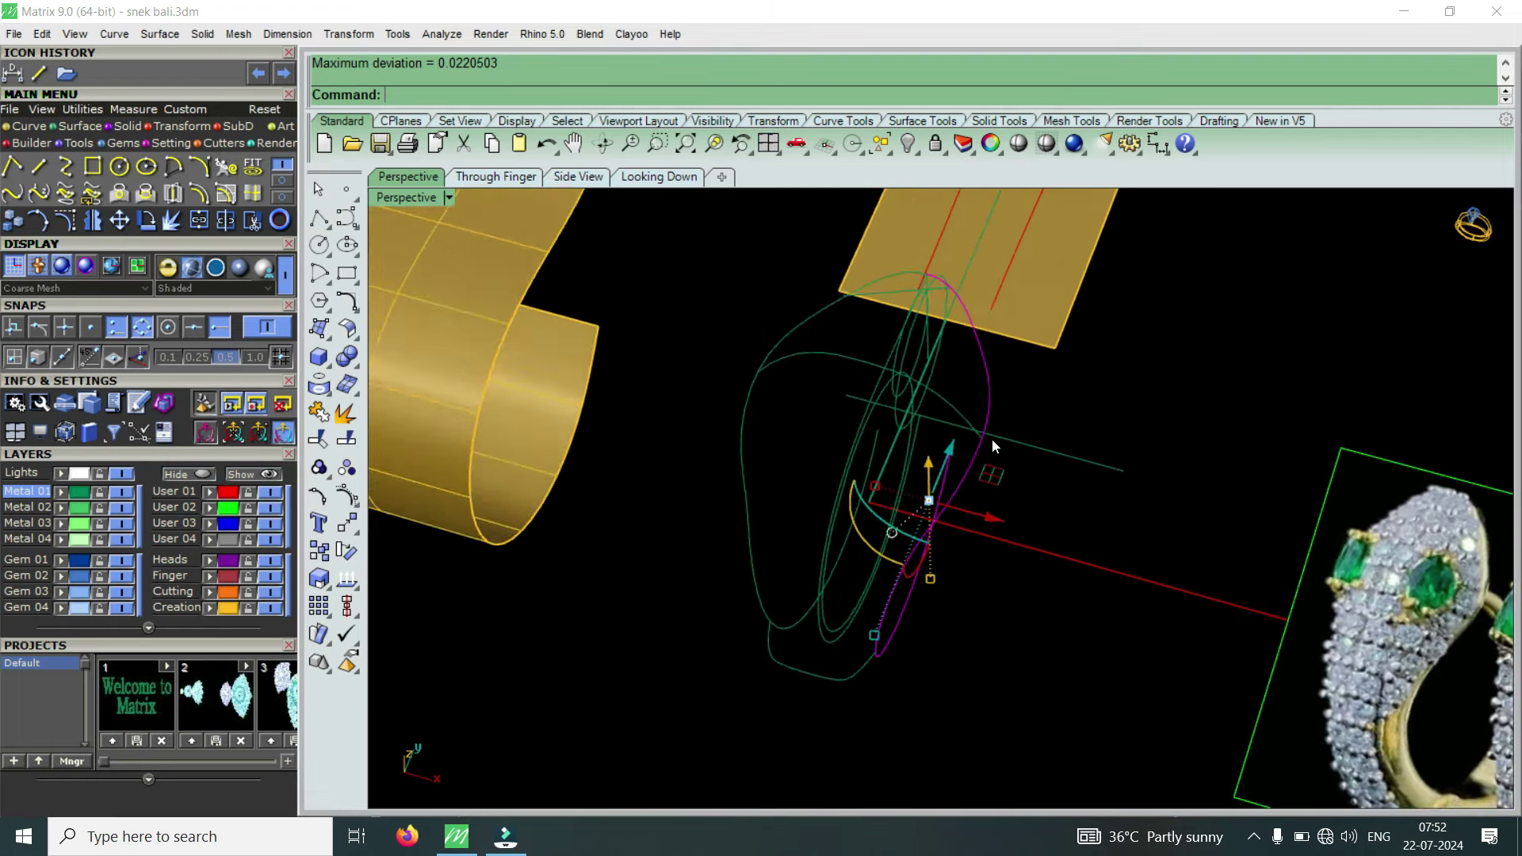
pyautogui.scroll(3, 987, 440)
pyautogui.scroll(2, 983, 440)
pyautogui.scroll(2, 967, 448)
# Move the diagonal curve's end control point so it snaps onto the neighbouring curve.
pyautogui.scroll(1, 954, 469)
pyautogui.scroll(1, 954, 469)
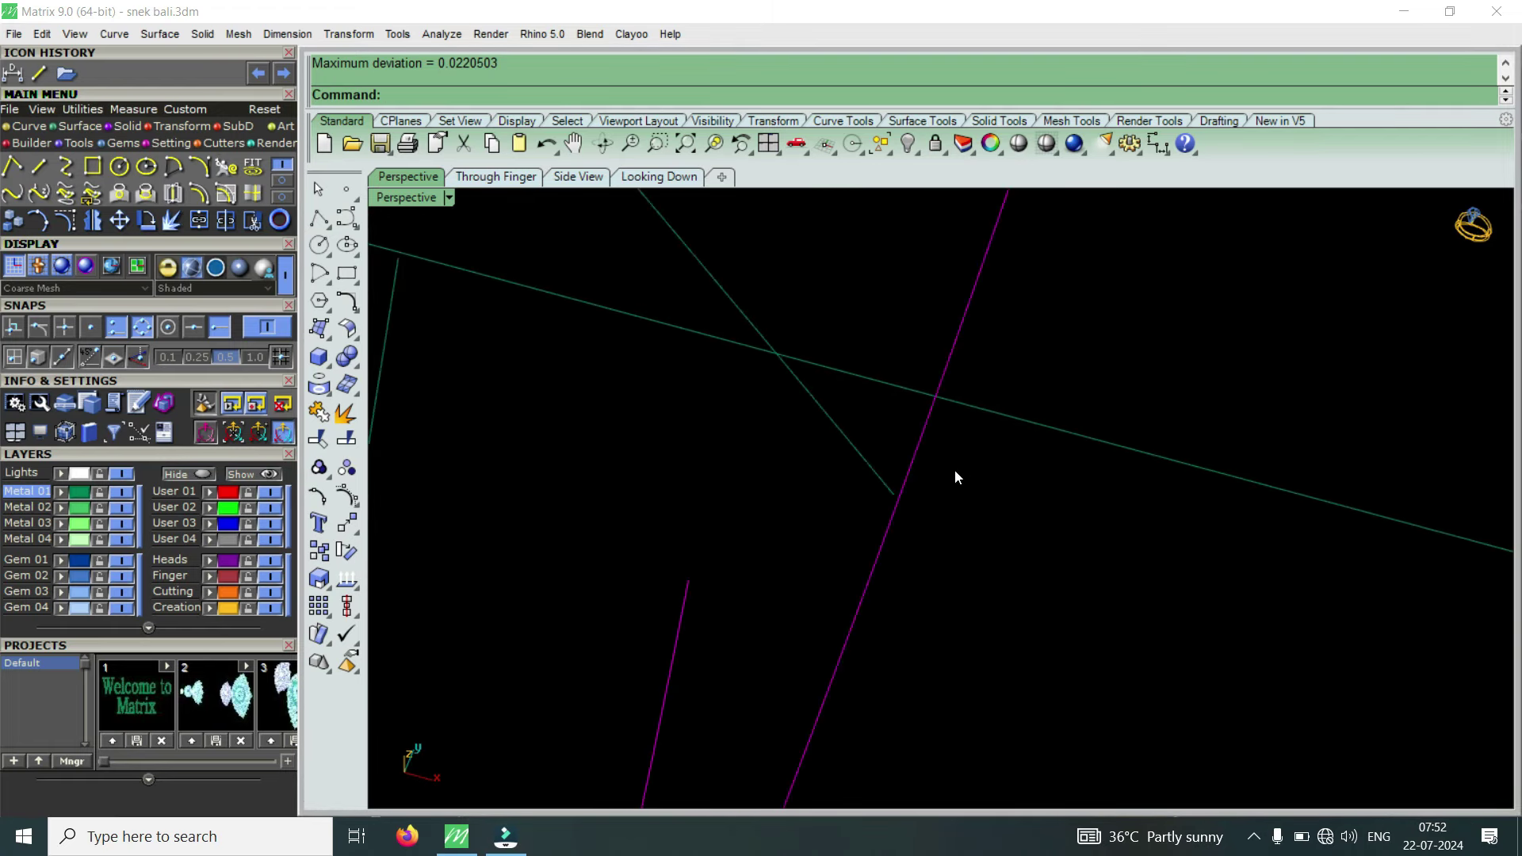
pyautogui.click(885, 486)
pyautogui.click(38, 261)
pyautogui.moveTo(832, 563); pyautogui.dragTo(900, 520)
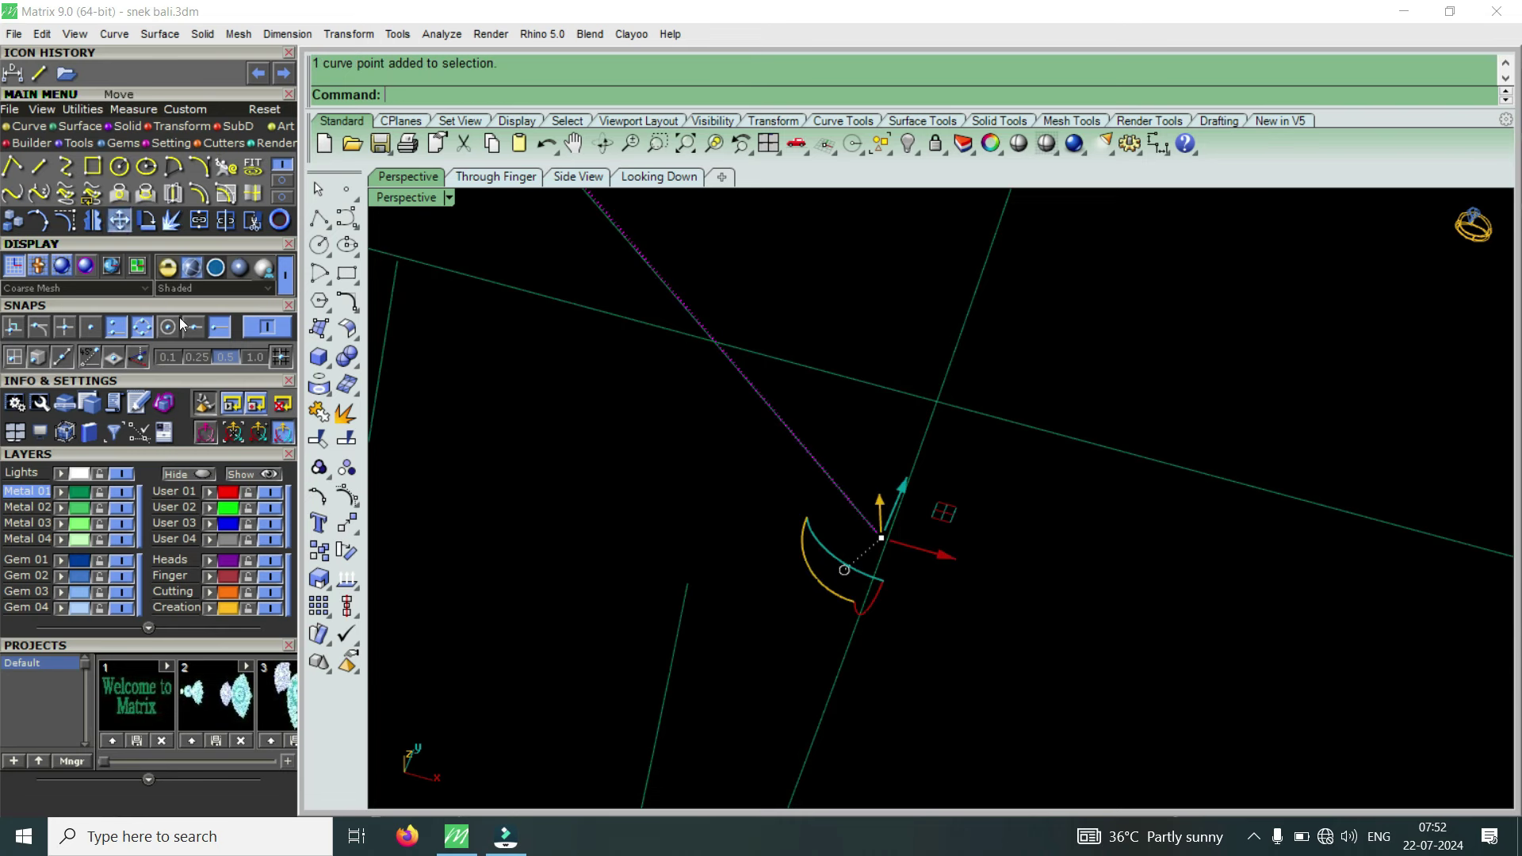
pyautogui.click(118, 221)
pyautogui.click(883, 539)
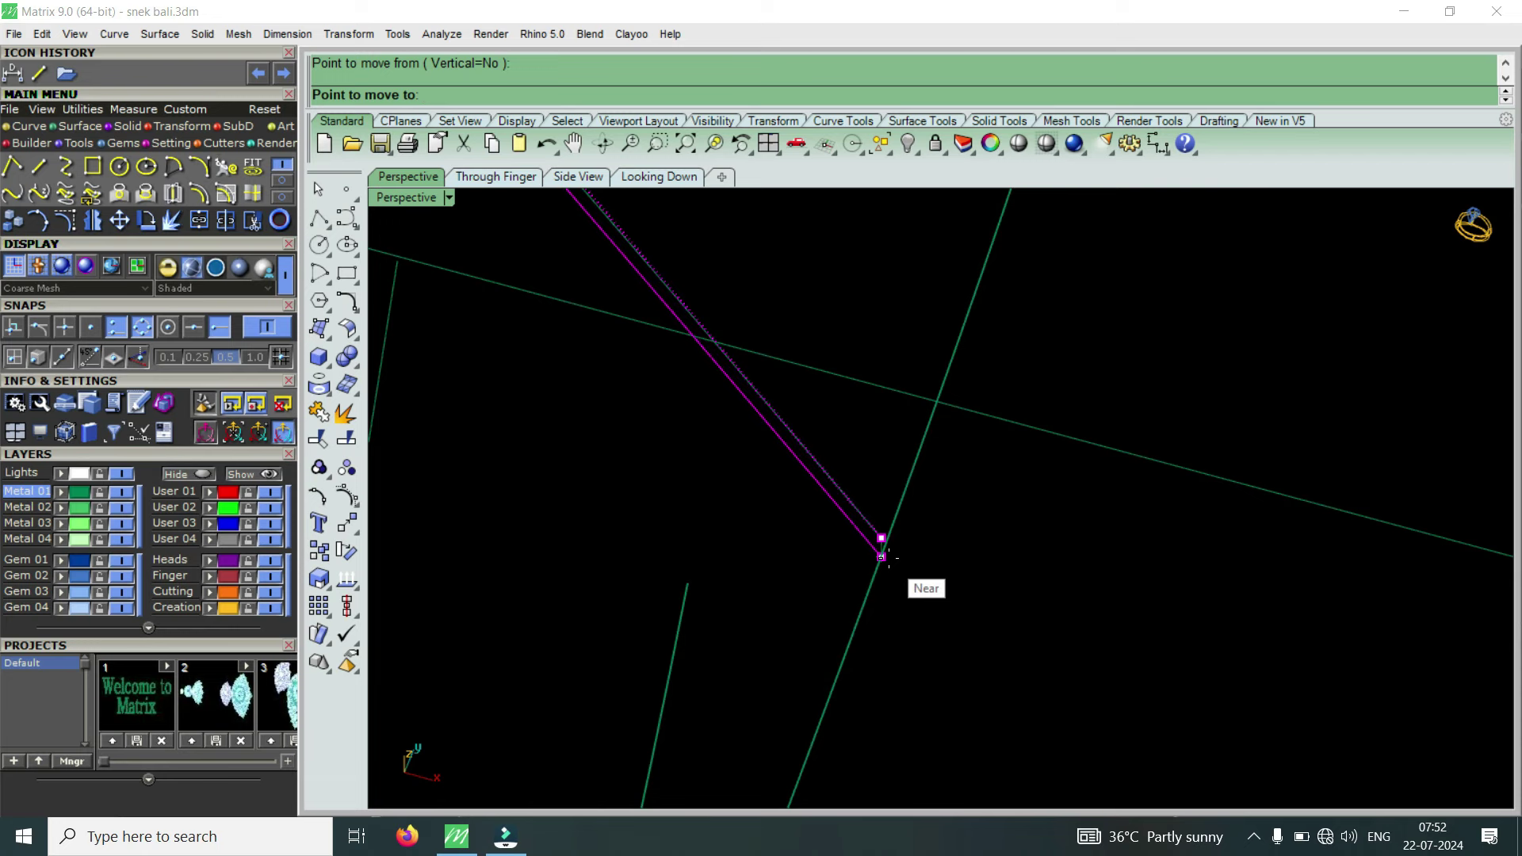
pyautogui.click(882, 555)
# Snap the diagonal curve's other end point onto the nearby curve as well.
pyautogui.scroll(-5, 1053, 536)
pyautogui.moveTo(1053, 536); pyautogui.dragTo(707, 516, button='right')
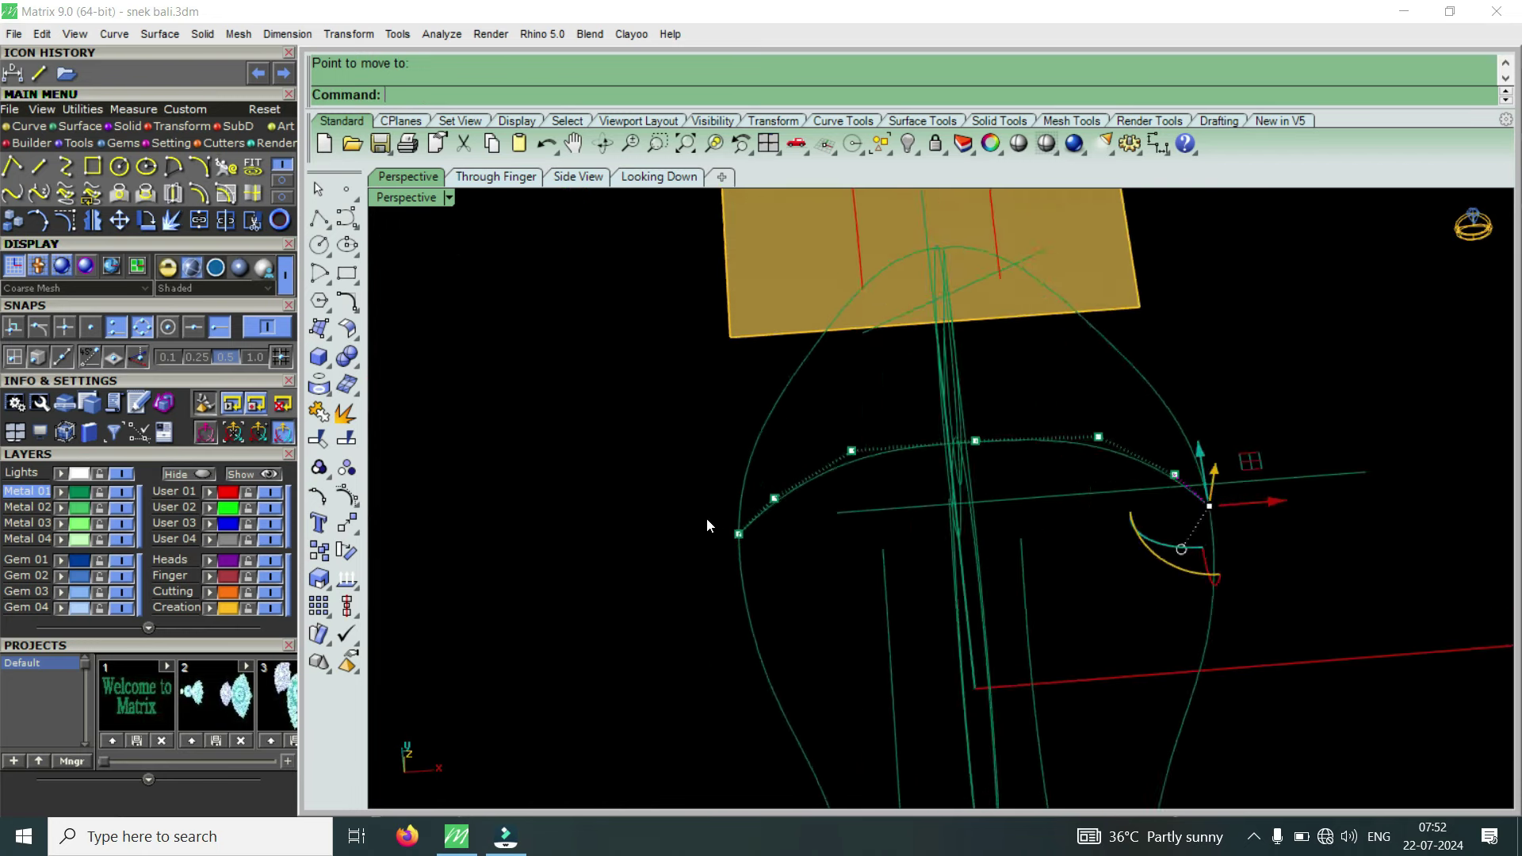
pyautogui.scroll(3, 707, 525)
pyautogui.scroll(3, 782, 568)
pyautogui.moveTo(687, 491); pyautogui.dragTo(627, 516)
pyautogui.moveTo(663, 454); pyautogui.dragTo(669, 463, button='right')
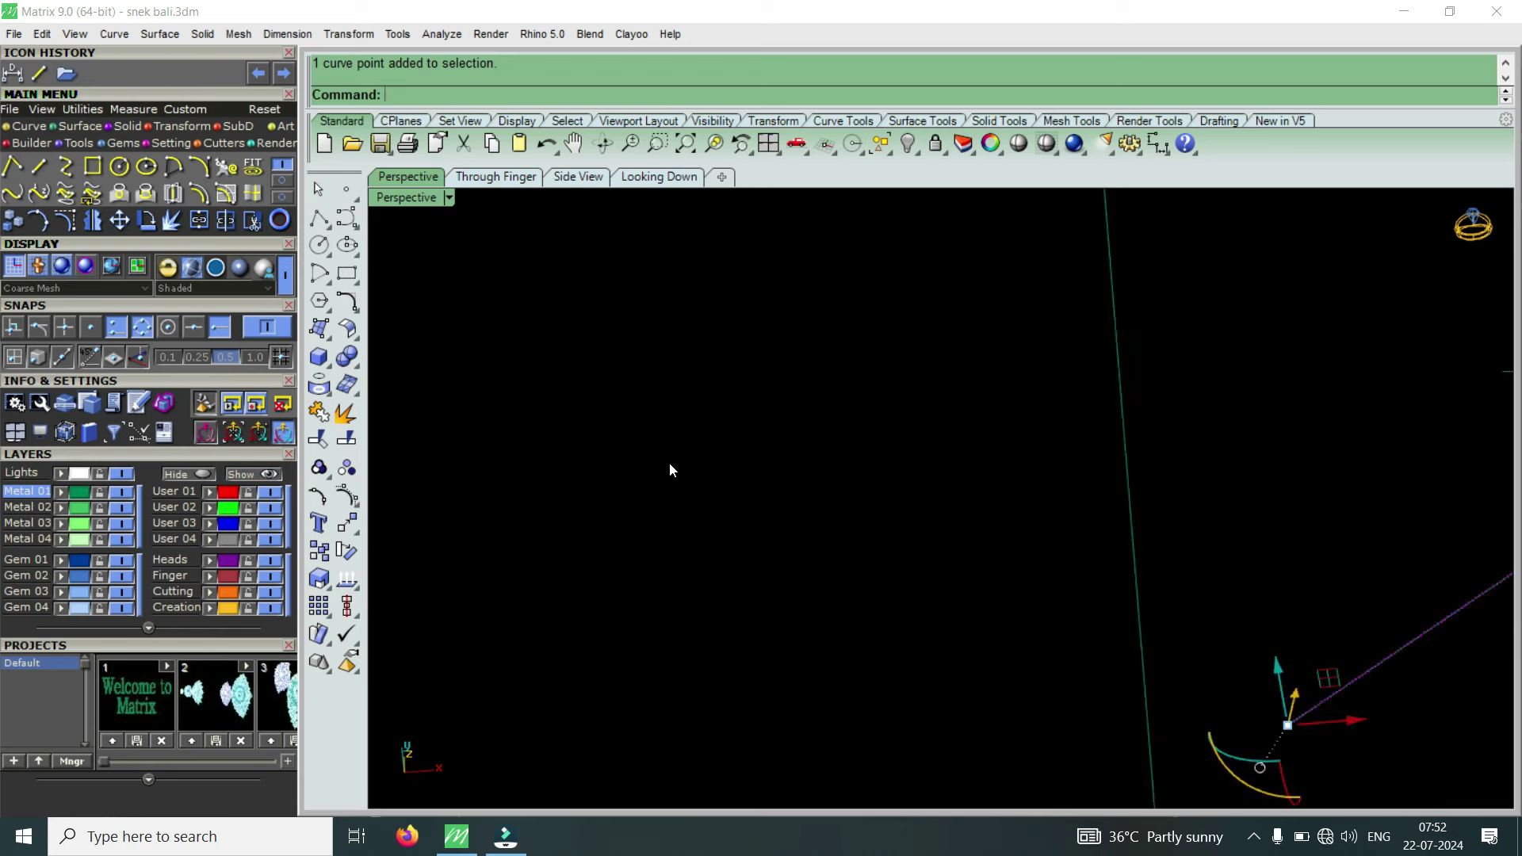
pyautogui.rightClick(669, 463)
pyautogui.click(685, 472)
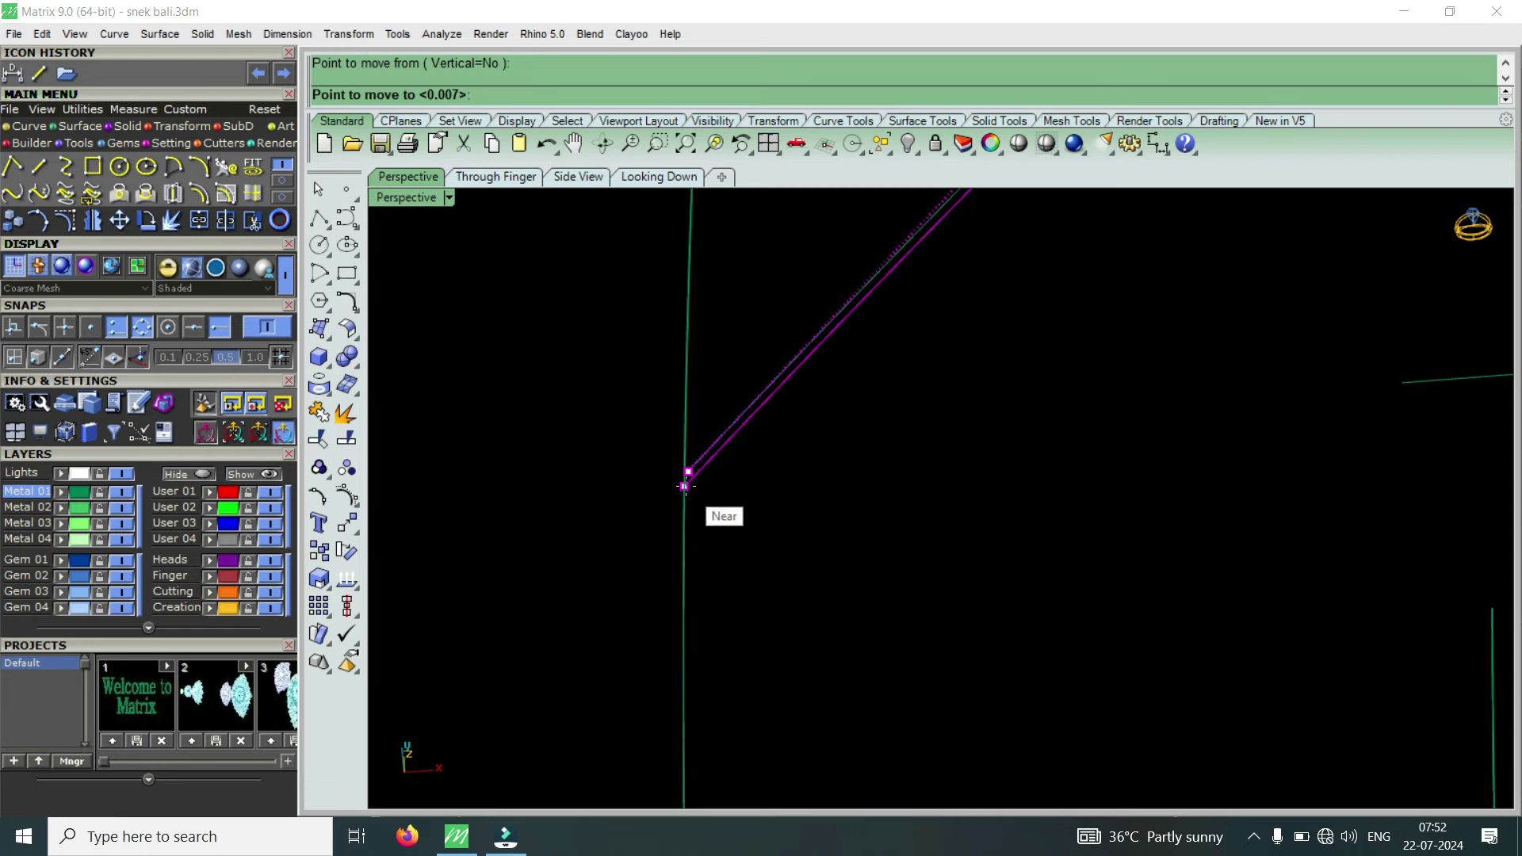
pyautogui.click(685, 487)
# Zoom the Perspective viewport in on the snake-head rail curves.
pyautogui.scroll(-5, 630, 489)
pyautogui.scroll(2, 688, 436)
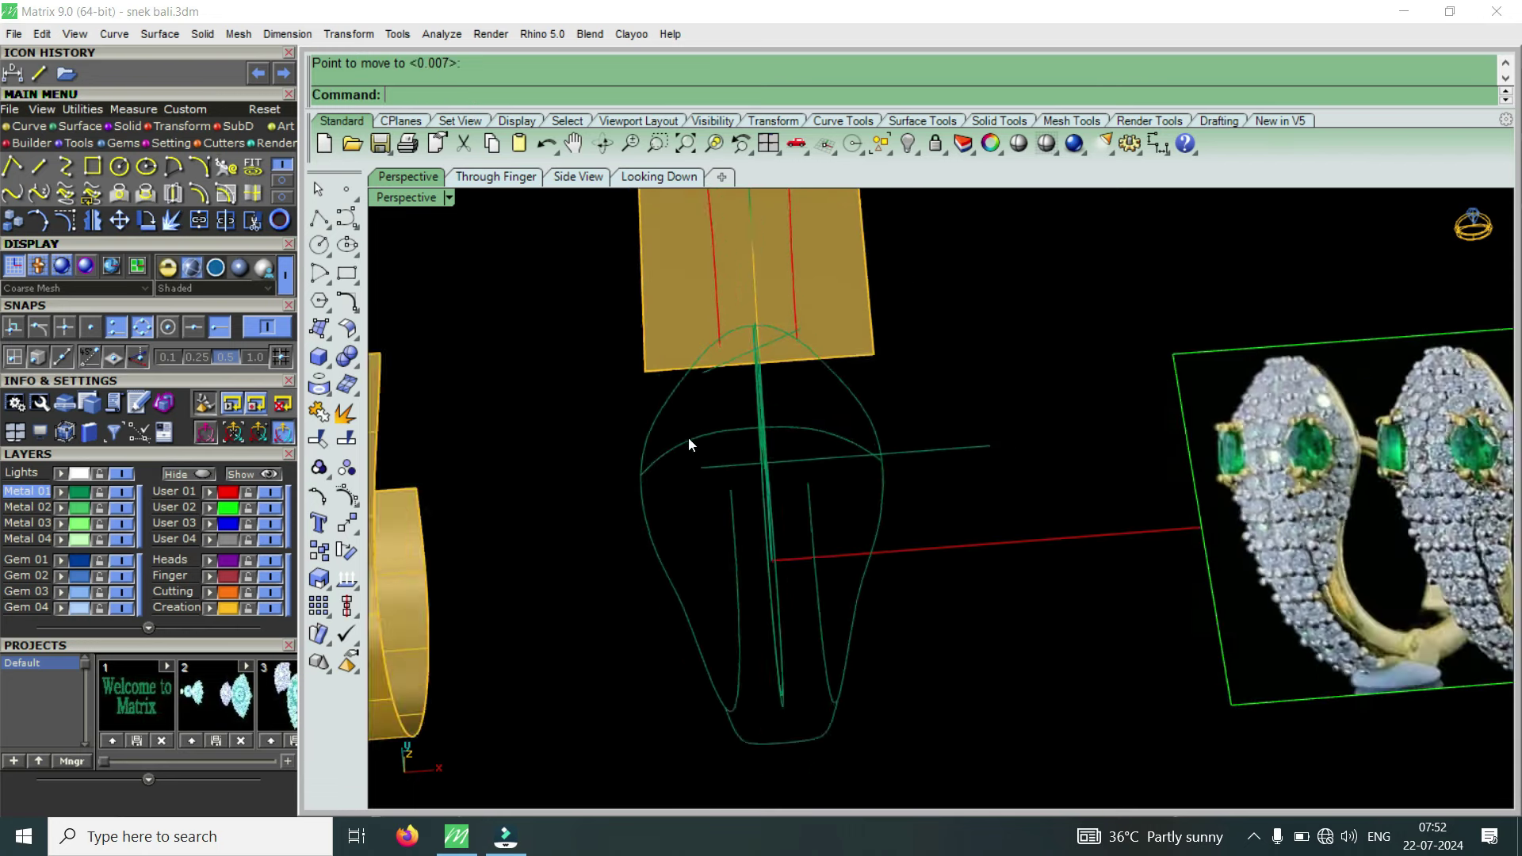
pyautogui.scroll(-3, 698, 555)
pyautogui.scroll(3, 712, 577)
pyautogui.scroll(3, 696, 548)
pyautogui.scroll(2, 678, 562)
pyautogui.scroll(2, 638, 523)
pyautogui.scroll(1, 663, 520)
pyautogui.scroll(1, 664, 527)
pyautogui.scroll(-2, 663, 520)
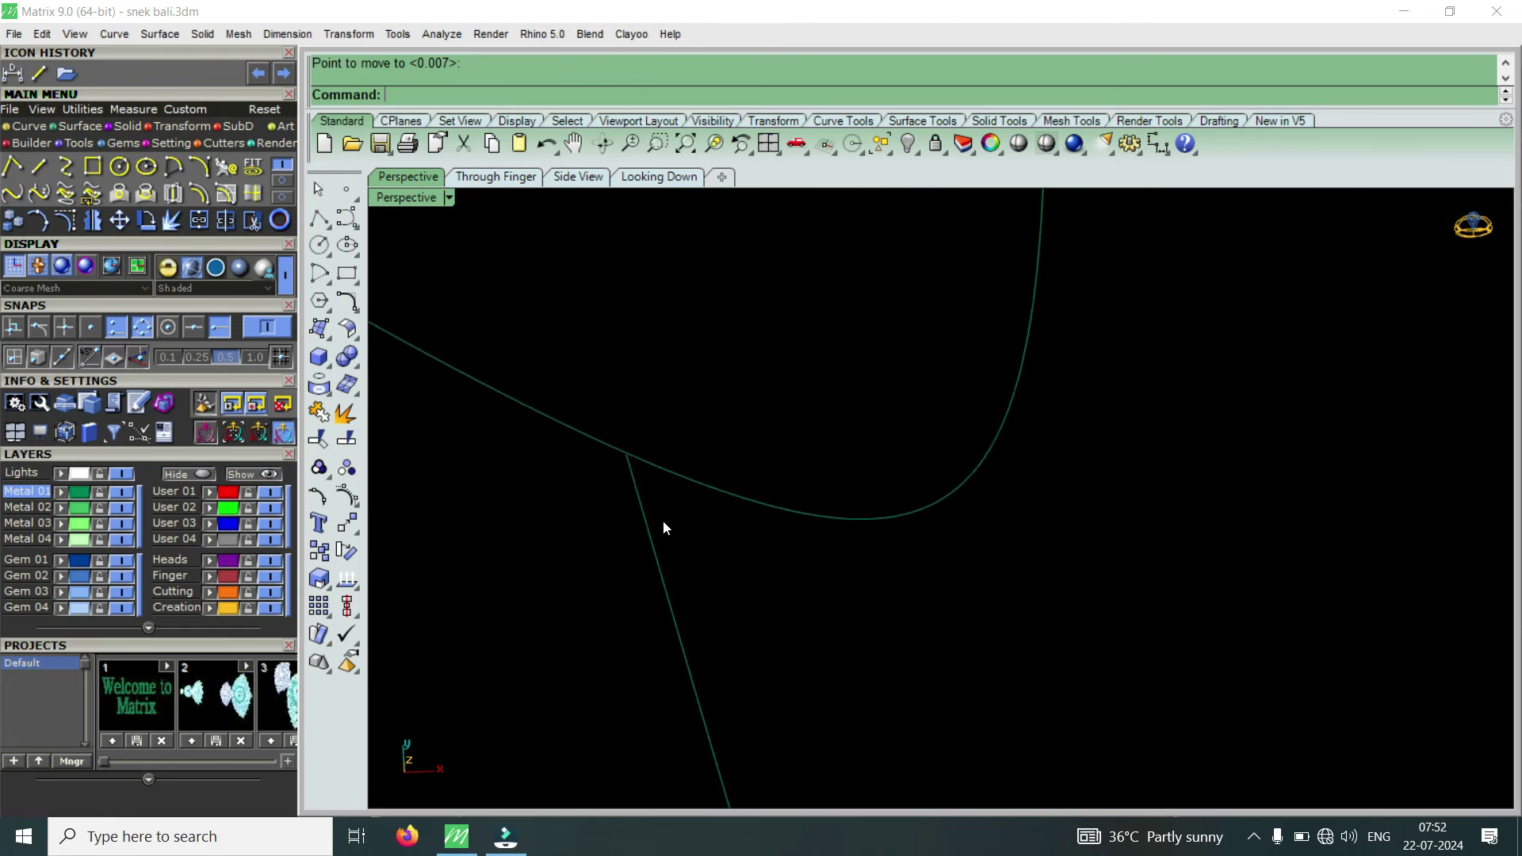
pyautogui.scroll(-1, 663, 520)
pyautogui.scroll(-2, 663, 520)
pyautogui.scroll(-2, 664, 520)
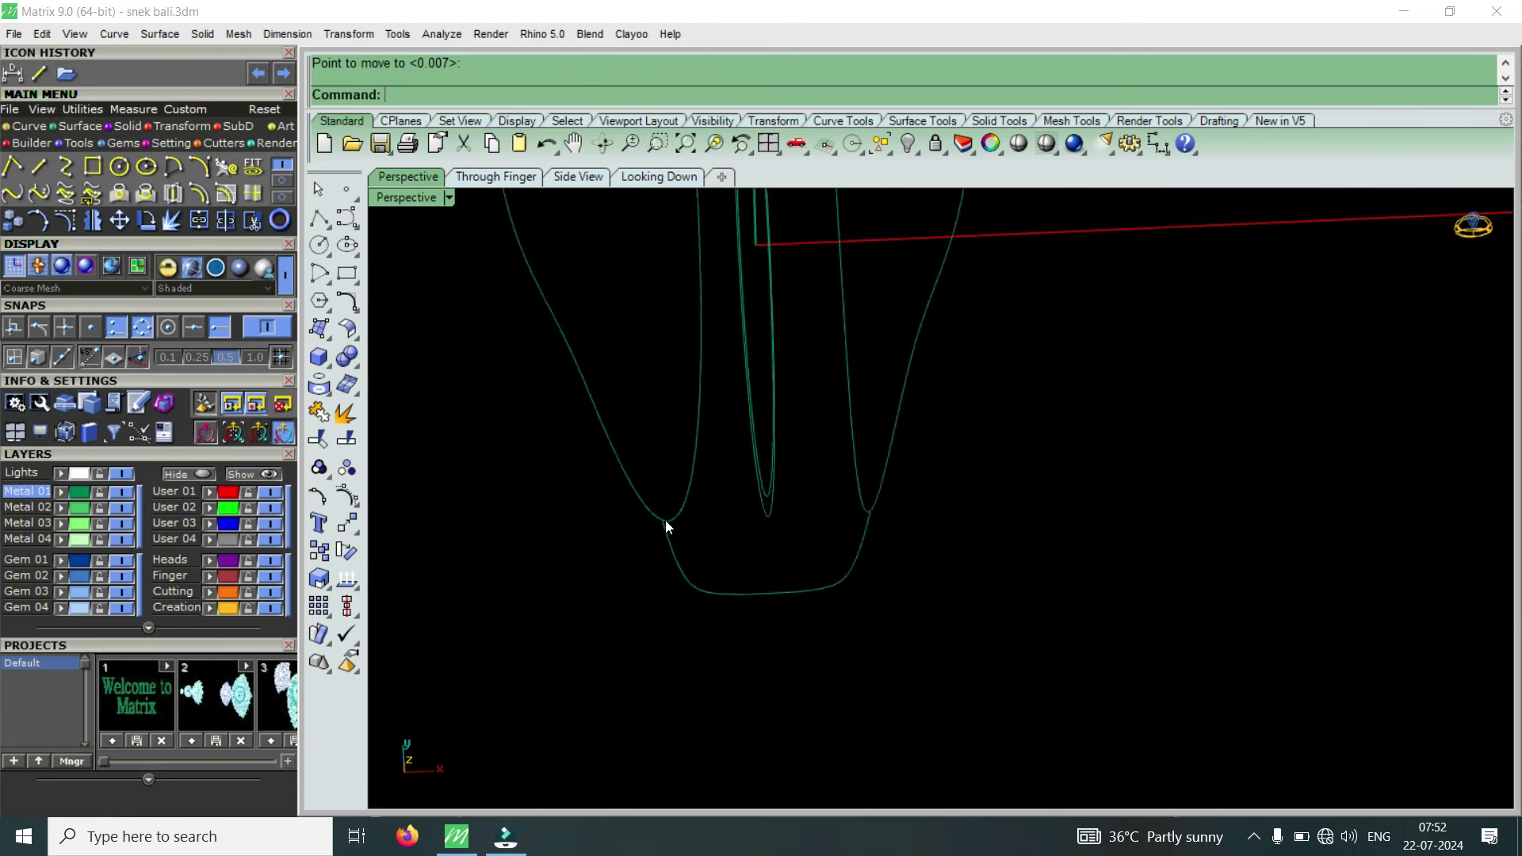
pyautogui.scroll(-3, 680, 496)
pyautogui.scroll(2, 700, 458)
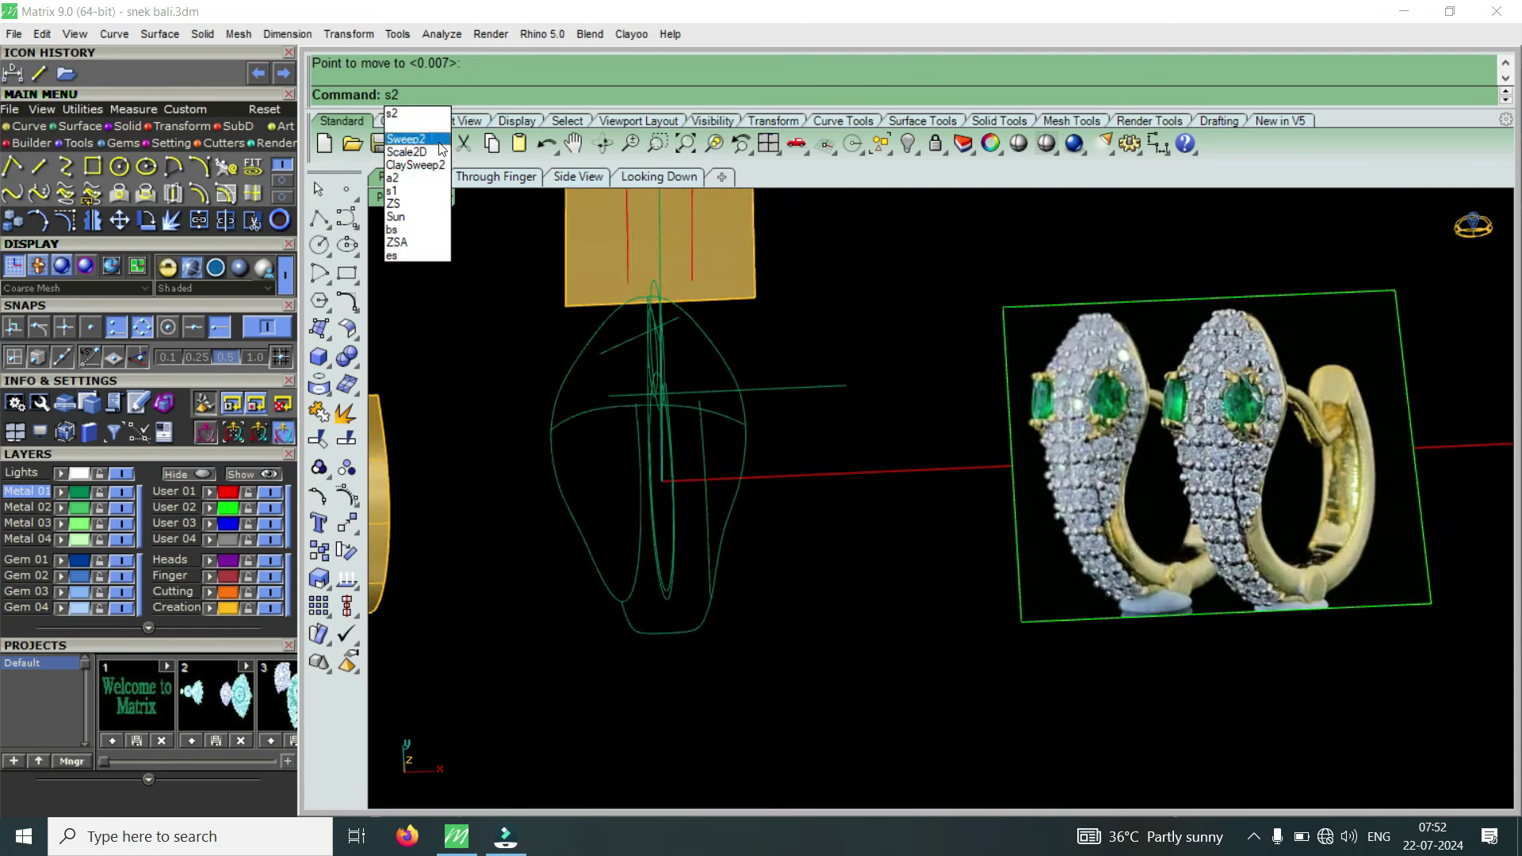
# Sweep the first head surface along the left and right outer rail curves.
pyautogui.press('Return')
pyautogui.click(578, 364)
pyautogui.click(725, 353)
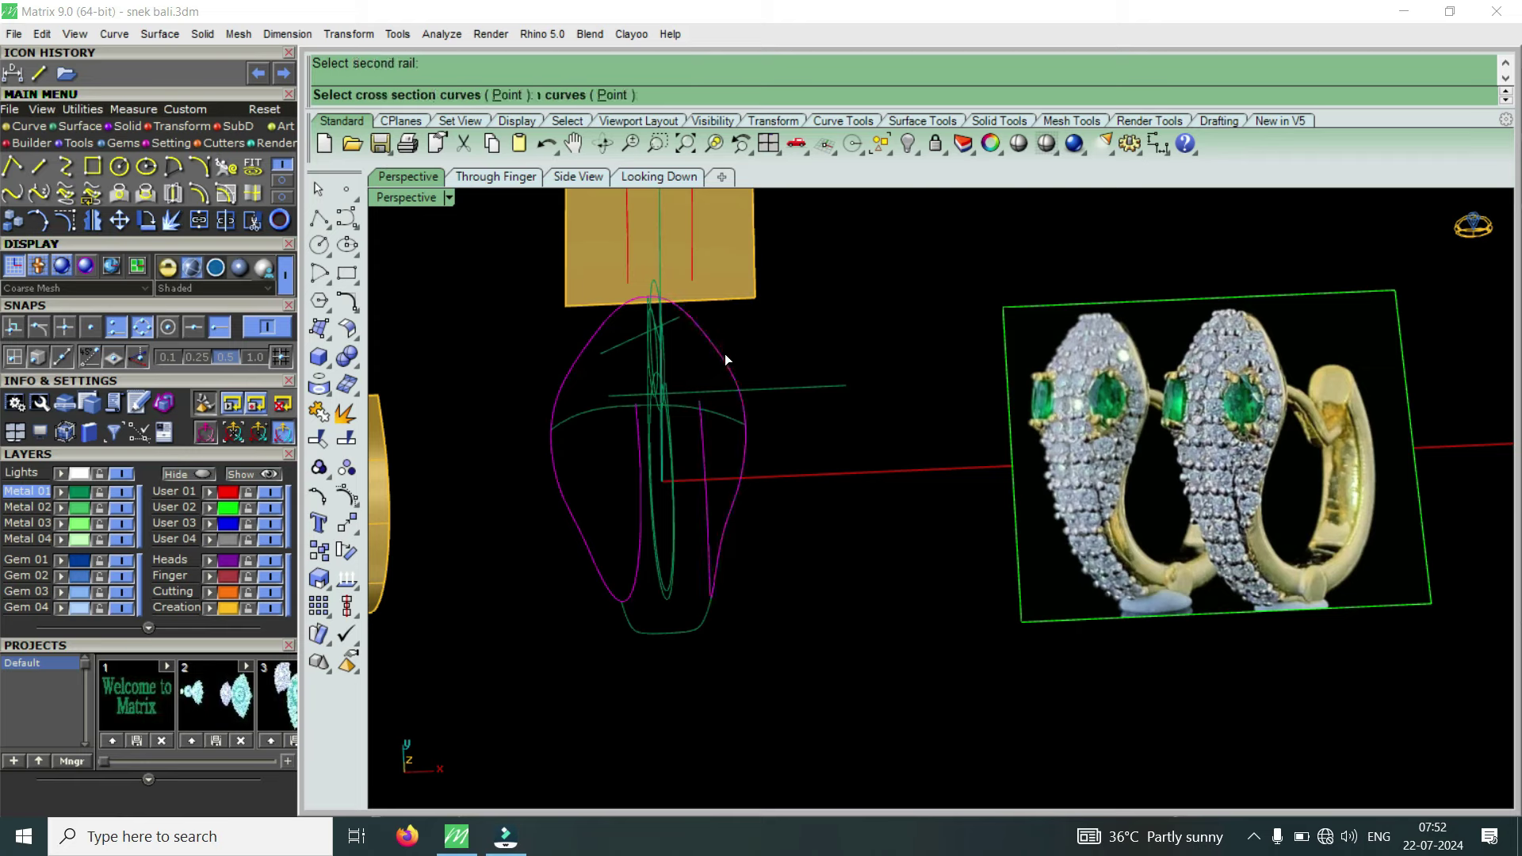
pyautogui.press('Return')
pyautogui.press('Return')
pyautogui.press('Return')
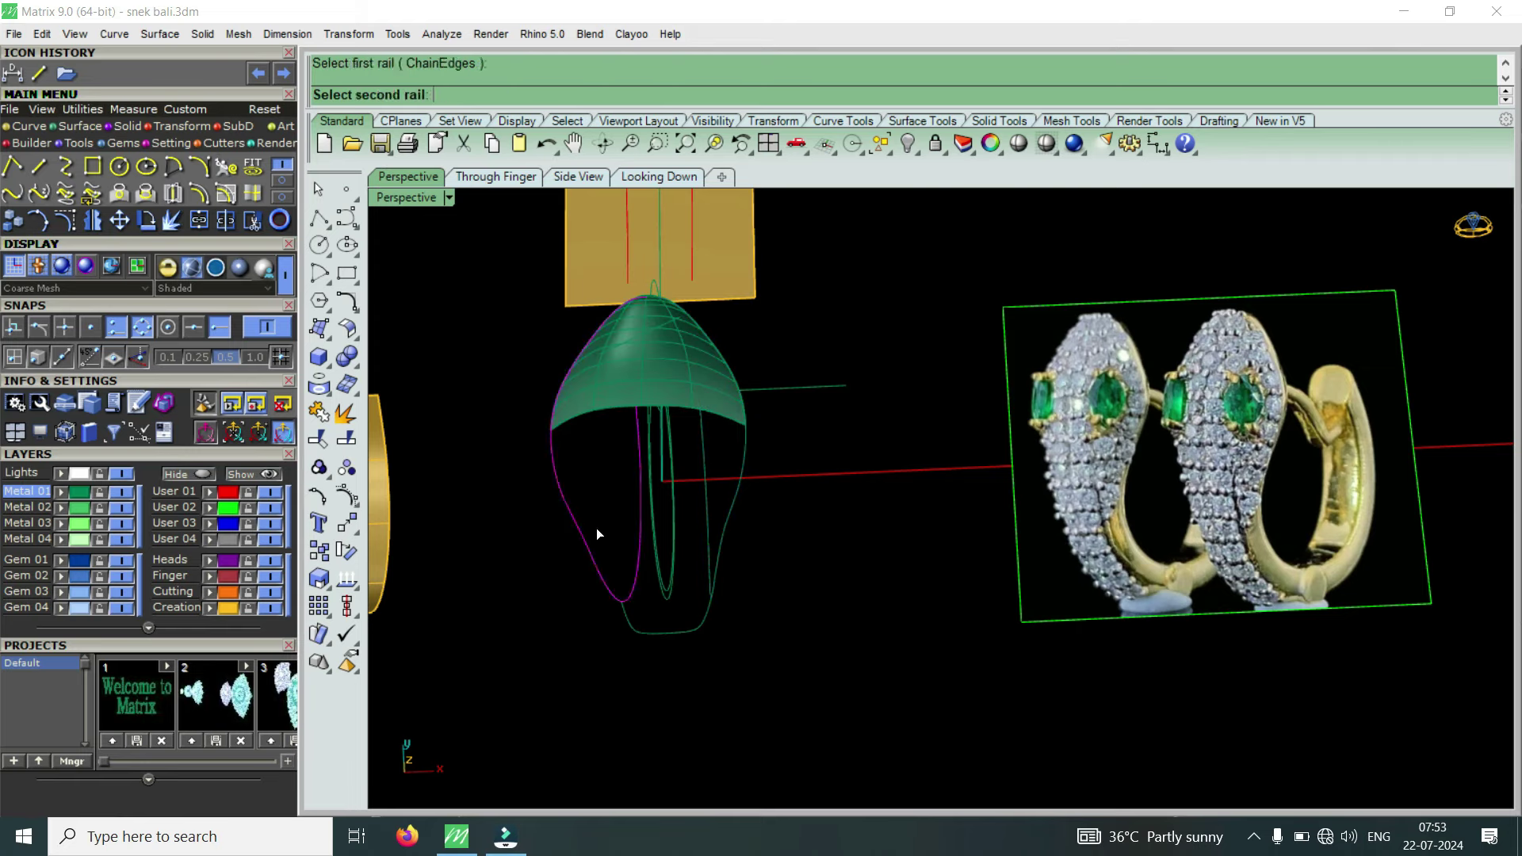
# Sweep a second surface using the first surface's edge as cross section, completing the green head.
pyautogui.click(731, 496)
pyautogui.click(630, 414)
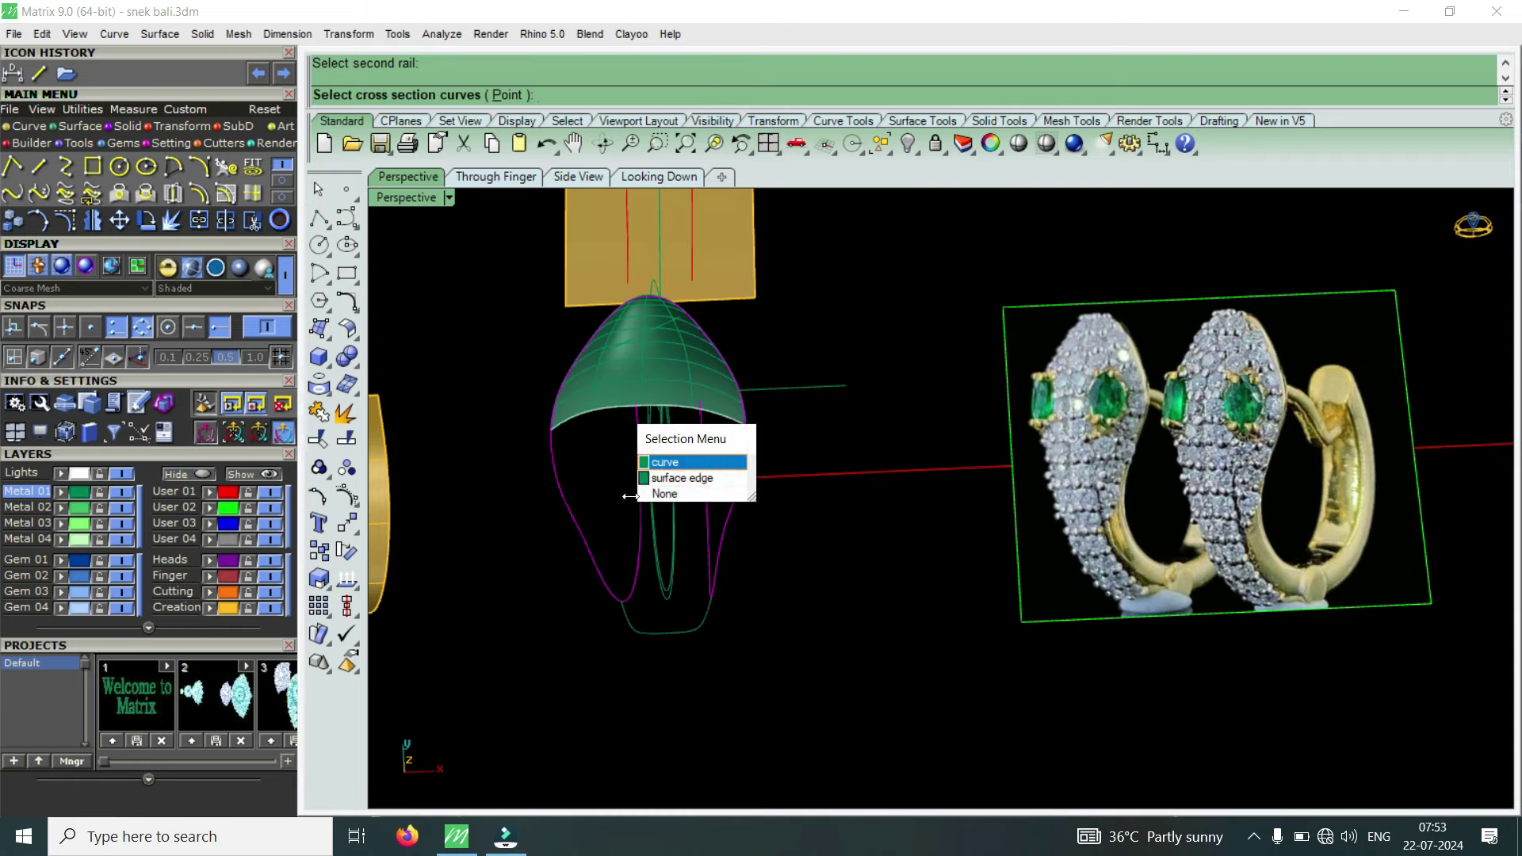
pyautogui.click(667, 471)
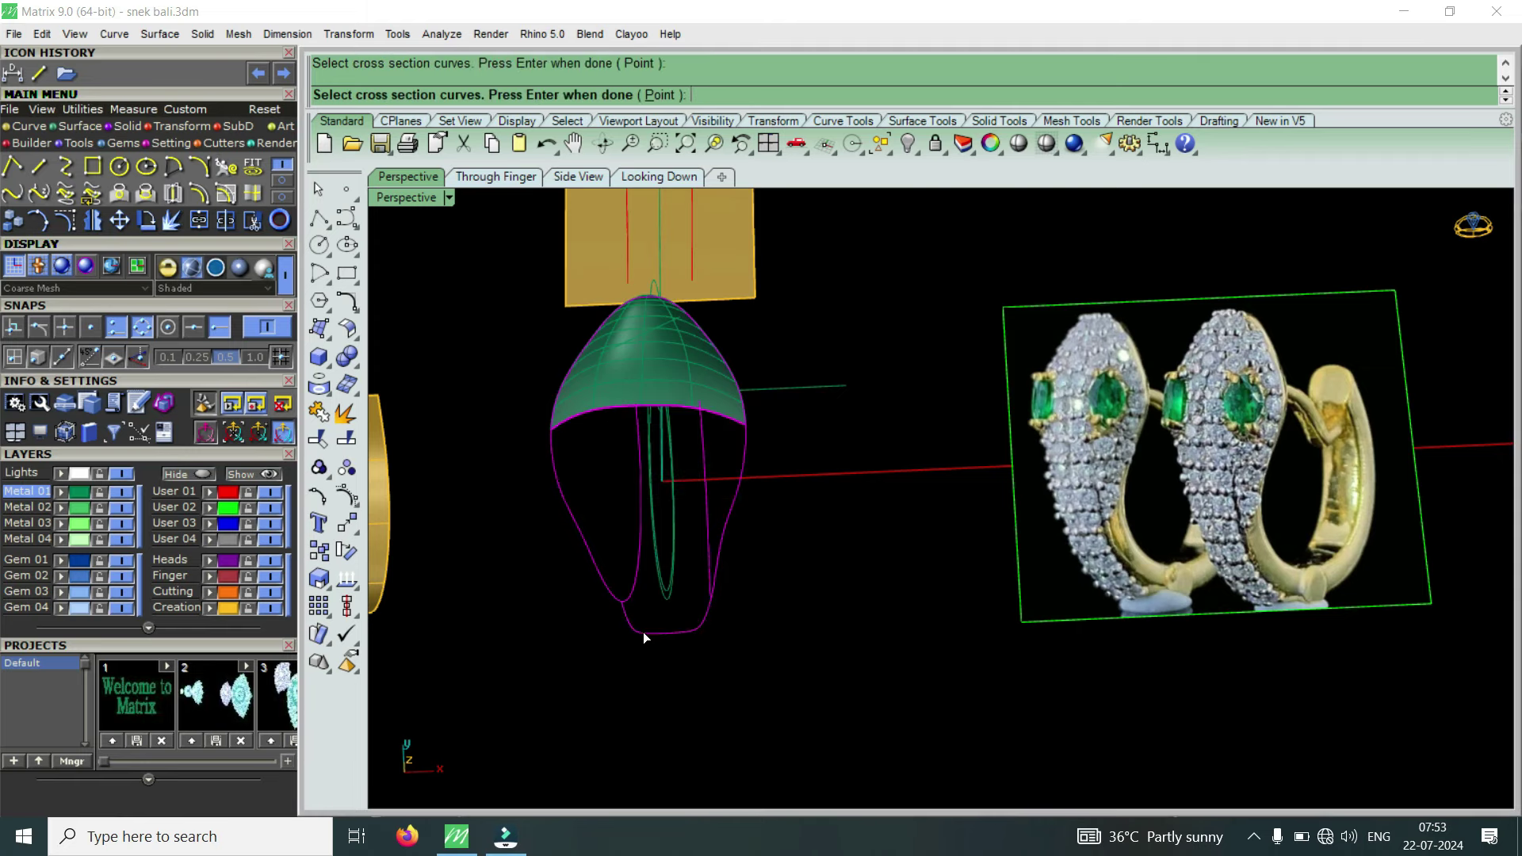
pyautogui.press('Return')
pyautogui.press('Return')
pyautogui.moveTo(661, 595)
pyautogui.mouseDown(button='right')
pyautogui.moveTo(672, 535)
pyautogui.moveTo(687, 555)
pyautogui.moveTo(802, 340)
pyautogui.mouseUp(button='right')
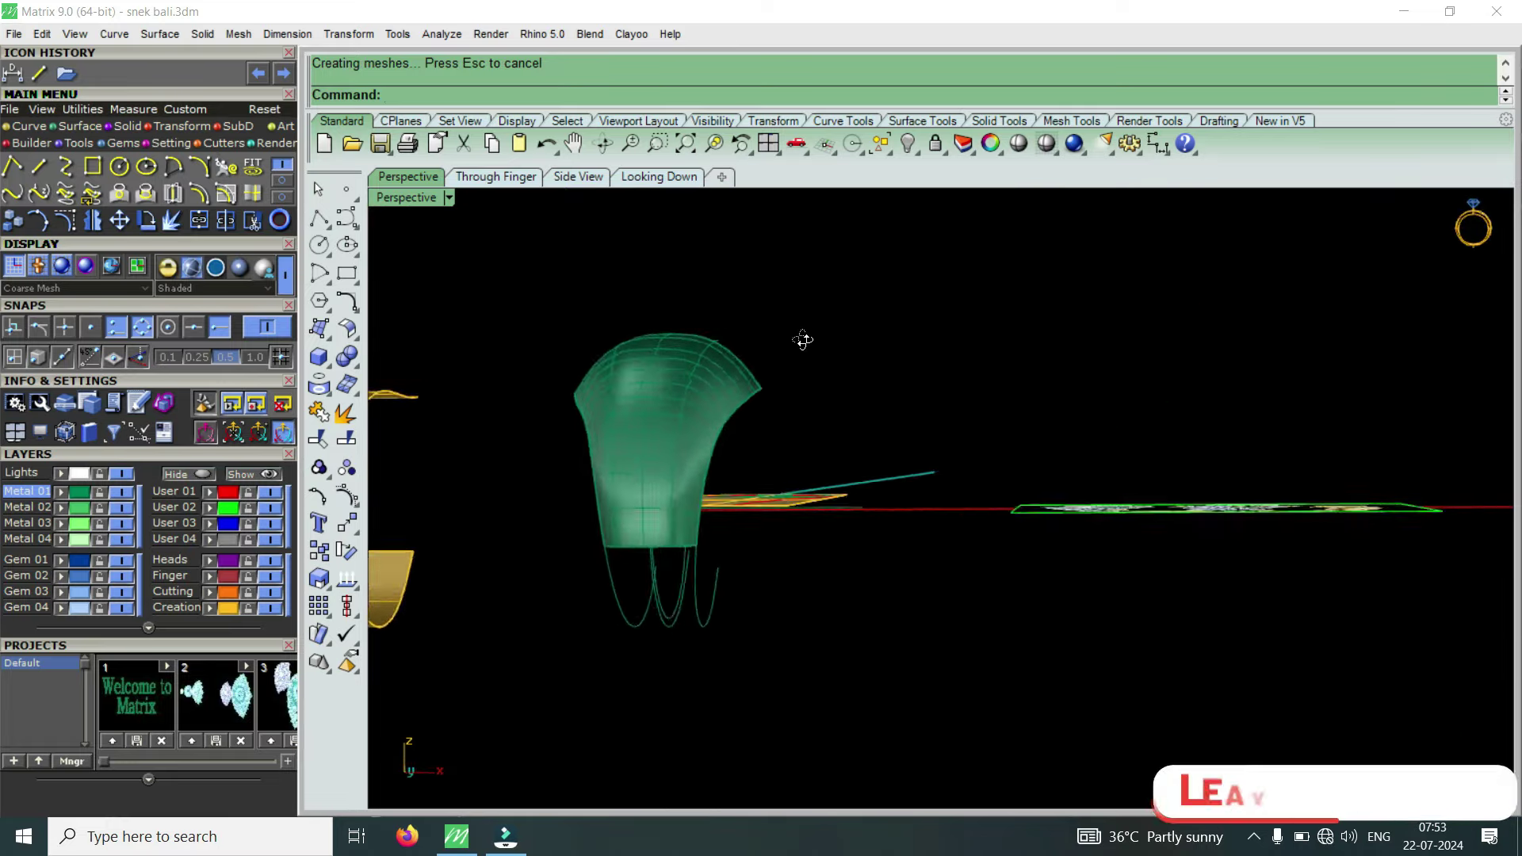
pyautogui.moveTo(803, 340); pyautogui.dragTo(738, 438, button='right')
pyautogui.moveTo(918, 492)
pyautogui.mouseDown(button='right')
pyautogui.moveTo(727, 327)
pyautogui.moveTo(821, 501)
pyautogui.mouseUp(button='right')
pyautogui.scroll(5, 820, 375)
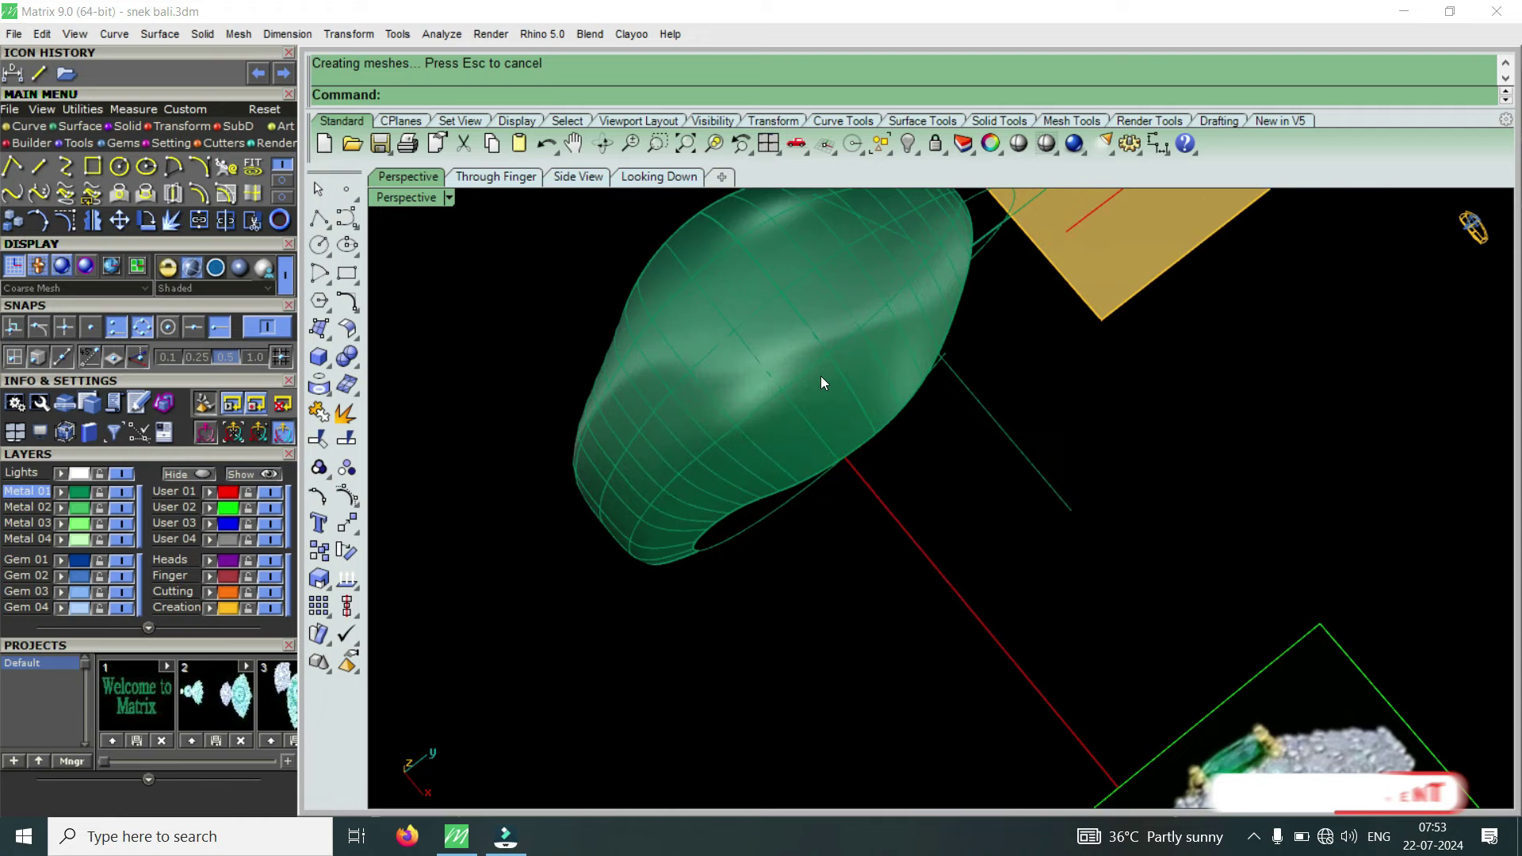
pyautogui.scroll(-5, 924, 496)
pyautogui.scroll(3, 1097, 620)
pyautogui.scroll(5, 1056, 578)
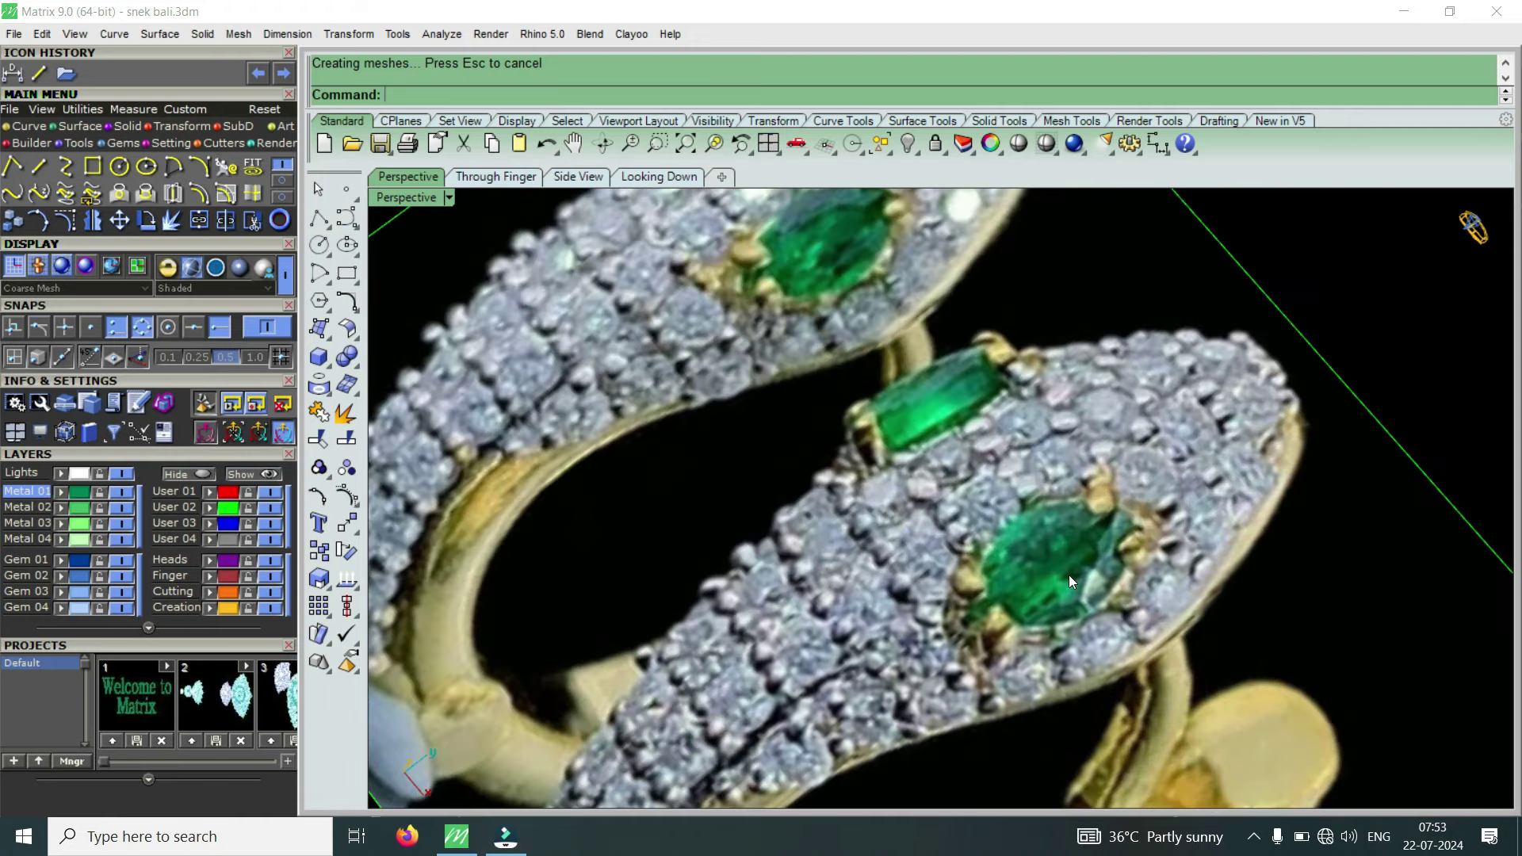
pyautogui.scroll(-3, 1069, 574)
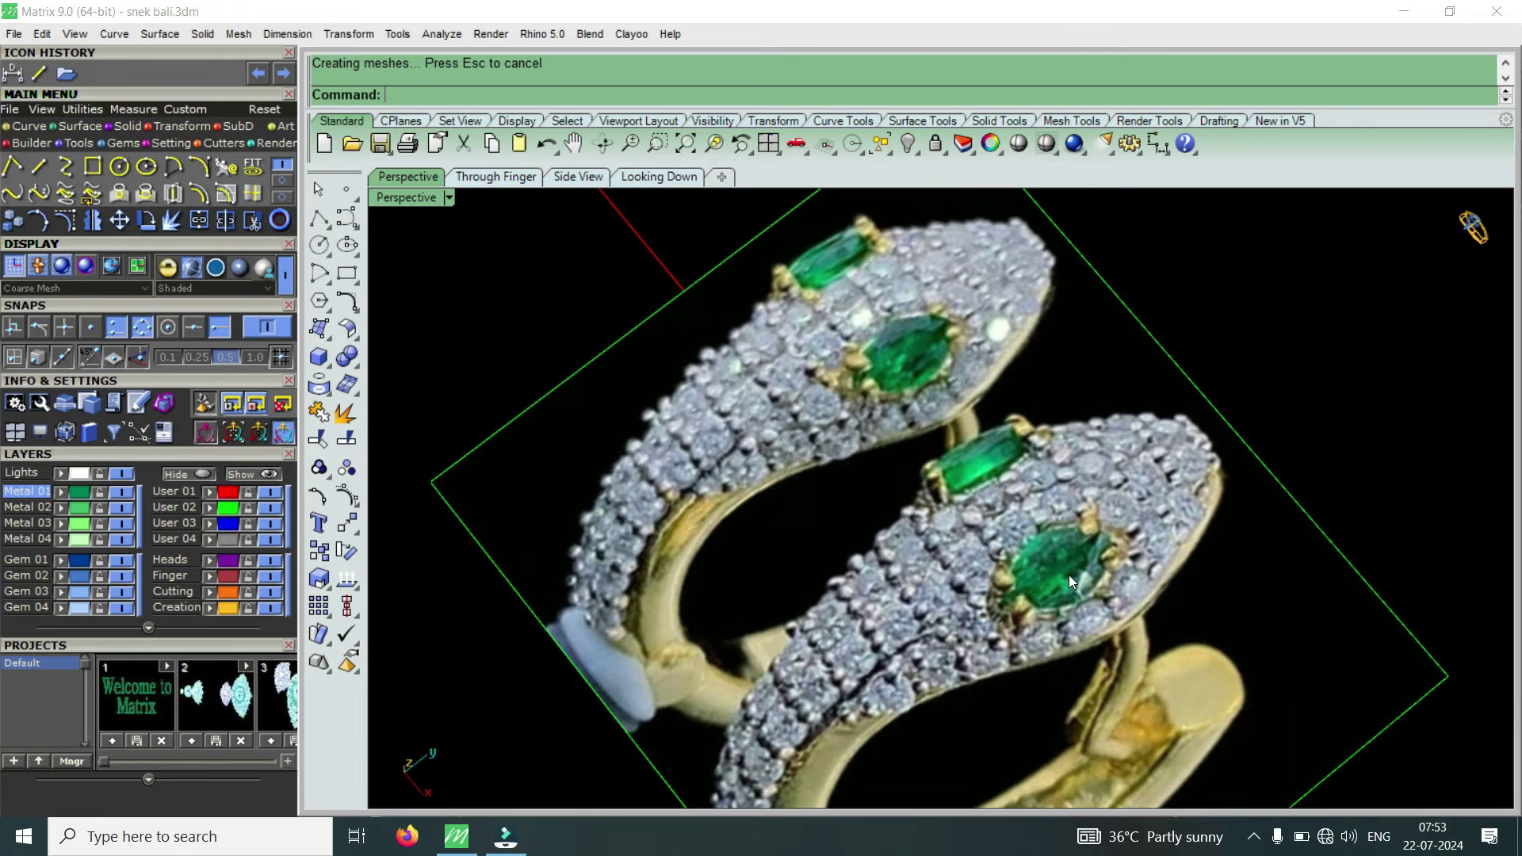
pyautogui.scroll(-3, 1037, 564)
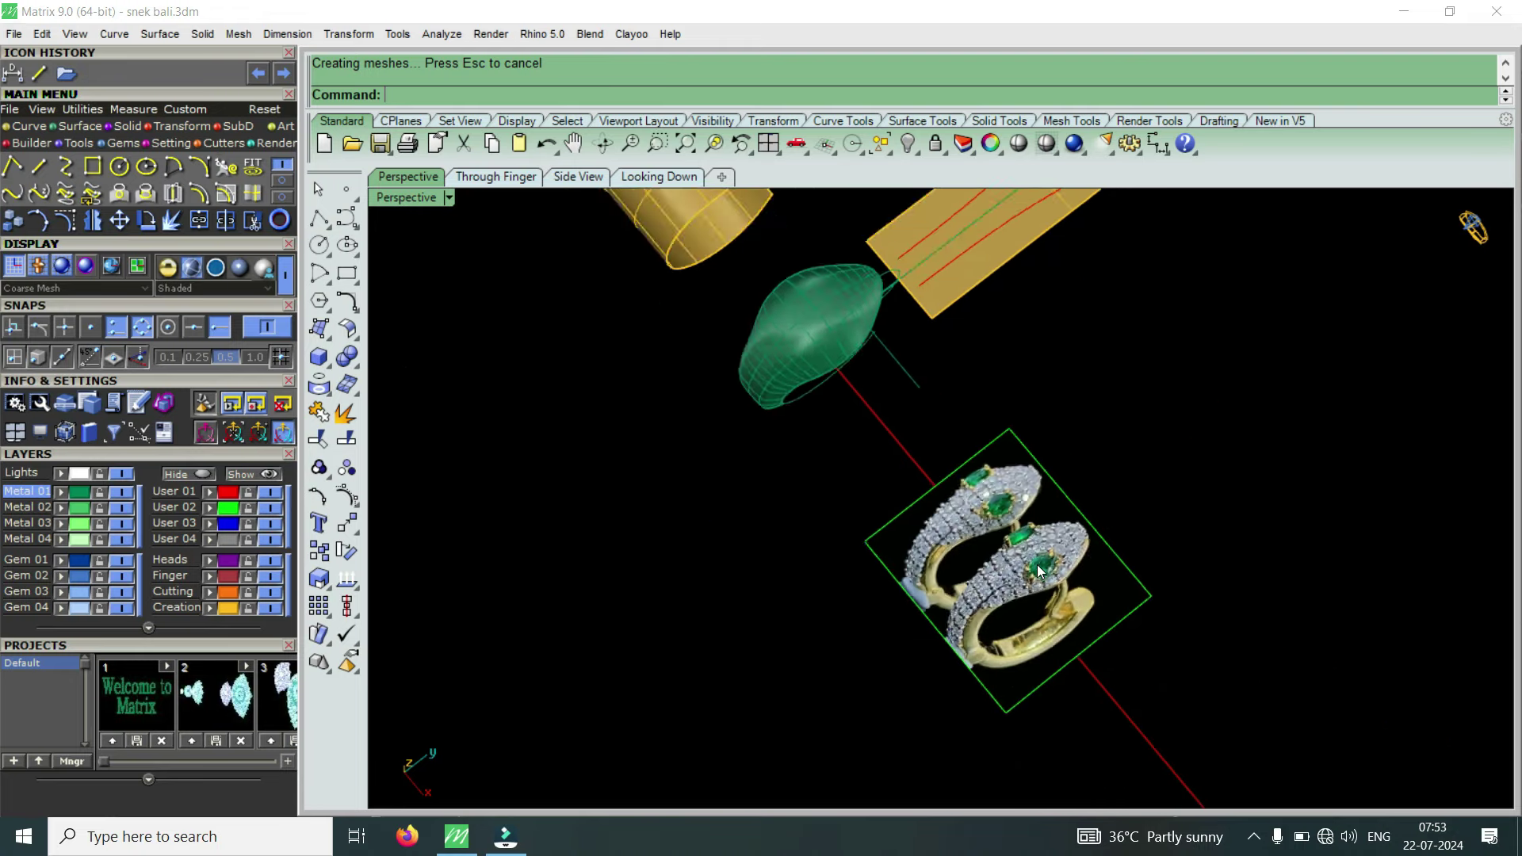
pyautogui.scroll(3, 843, 346)
pyautogui.scroll(2, 810, 292)
pyautogui.scroll(-4, 822, 401)
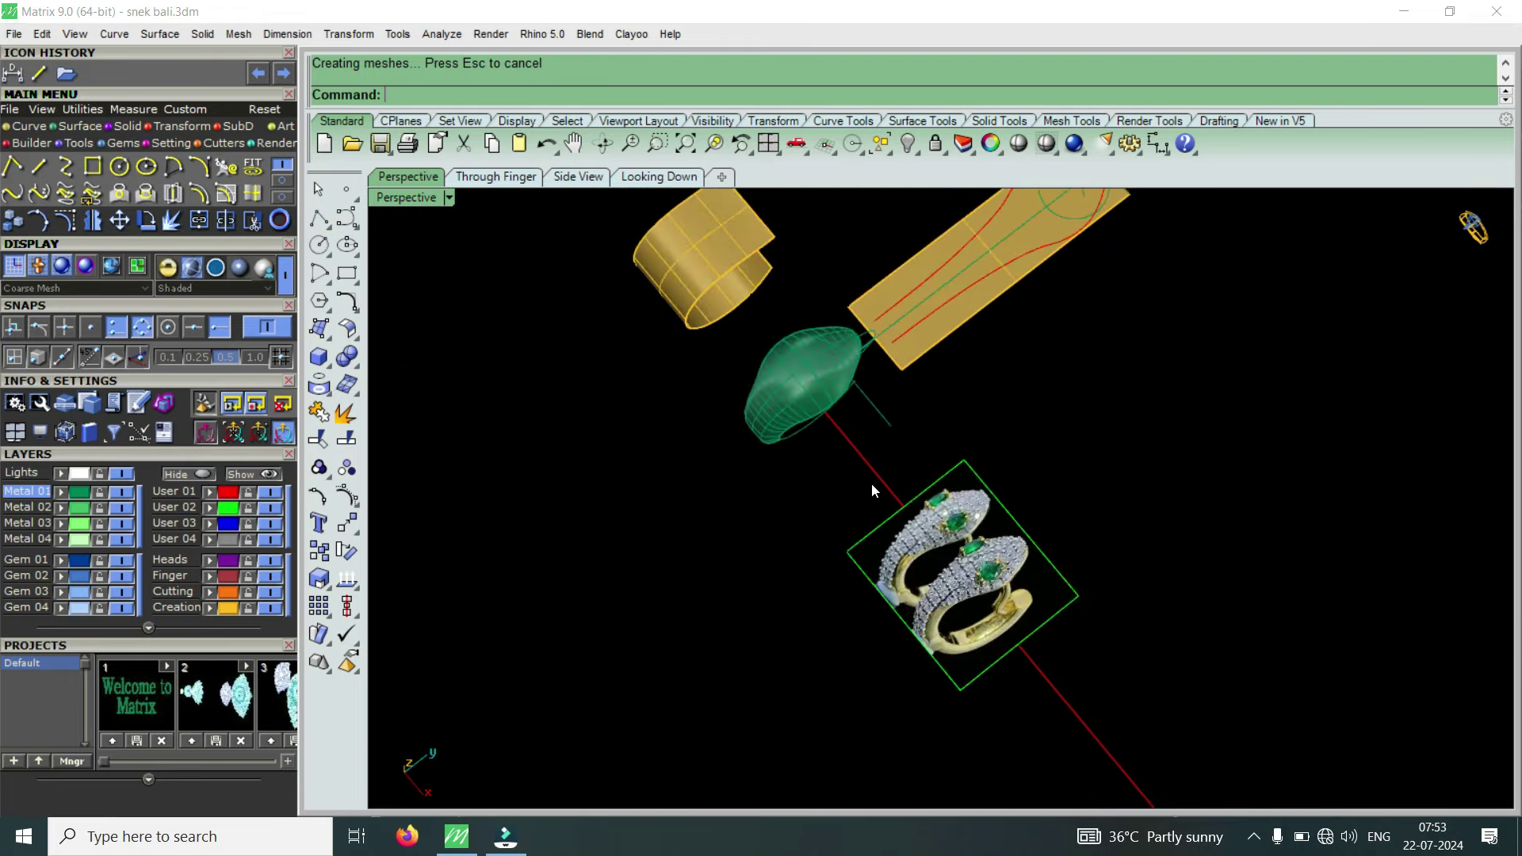
pyautogui.moveTo(872, 483); pyautogui.dragTo(1030, 609, button='right')
pyautogui.moveTo(744, 541); pyautogui.dragTo(751, 409, button='right')
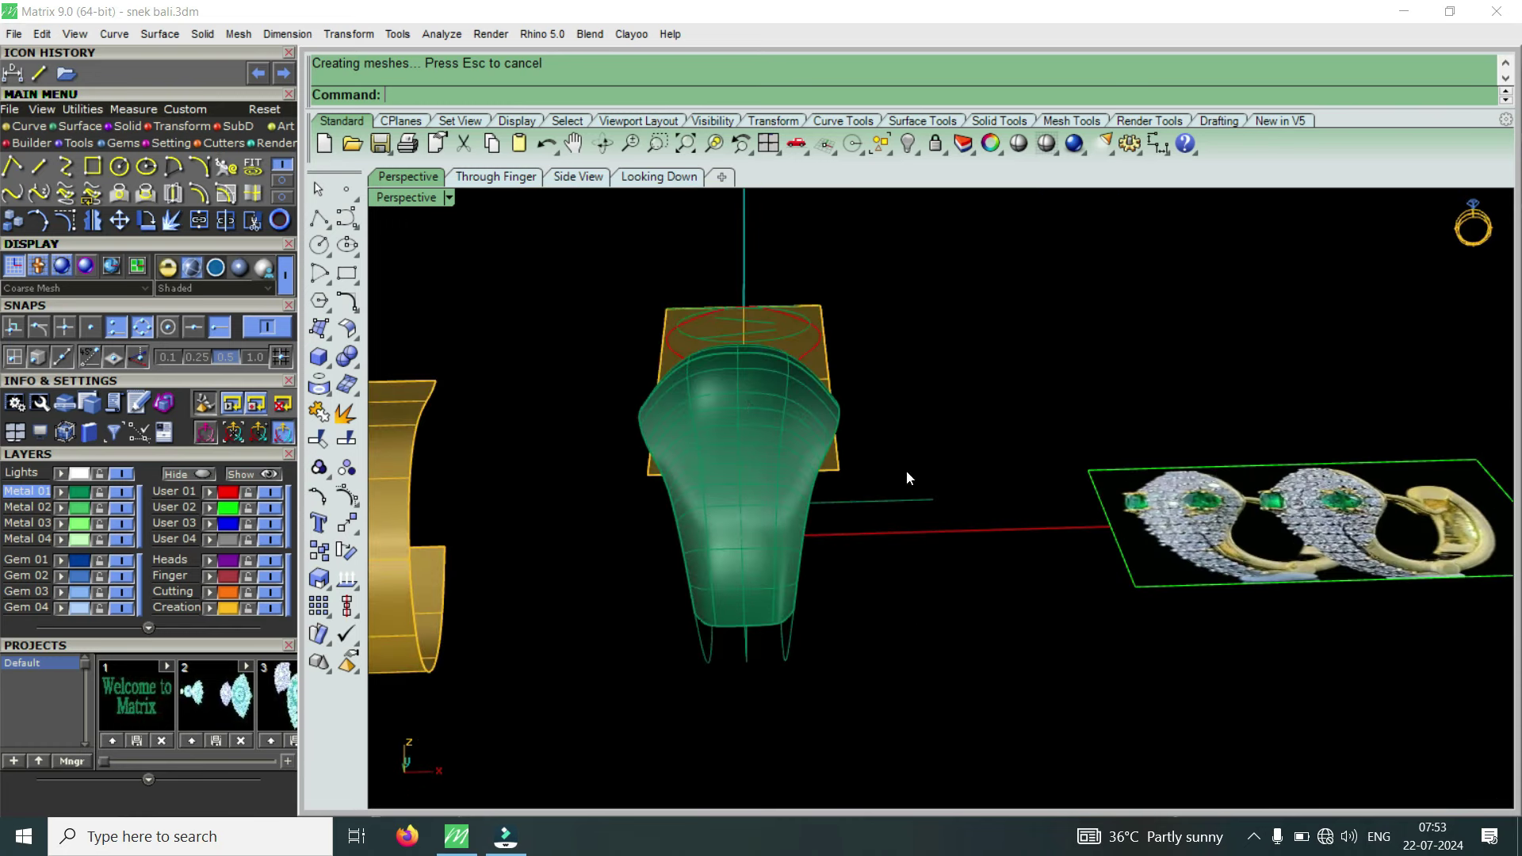
pyautogui.moveTo(906, 469); pyautogui.dragTo(924, 693, button='right')
pyautogui.scroll(3, 1352, 440)
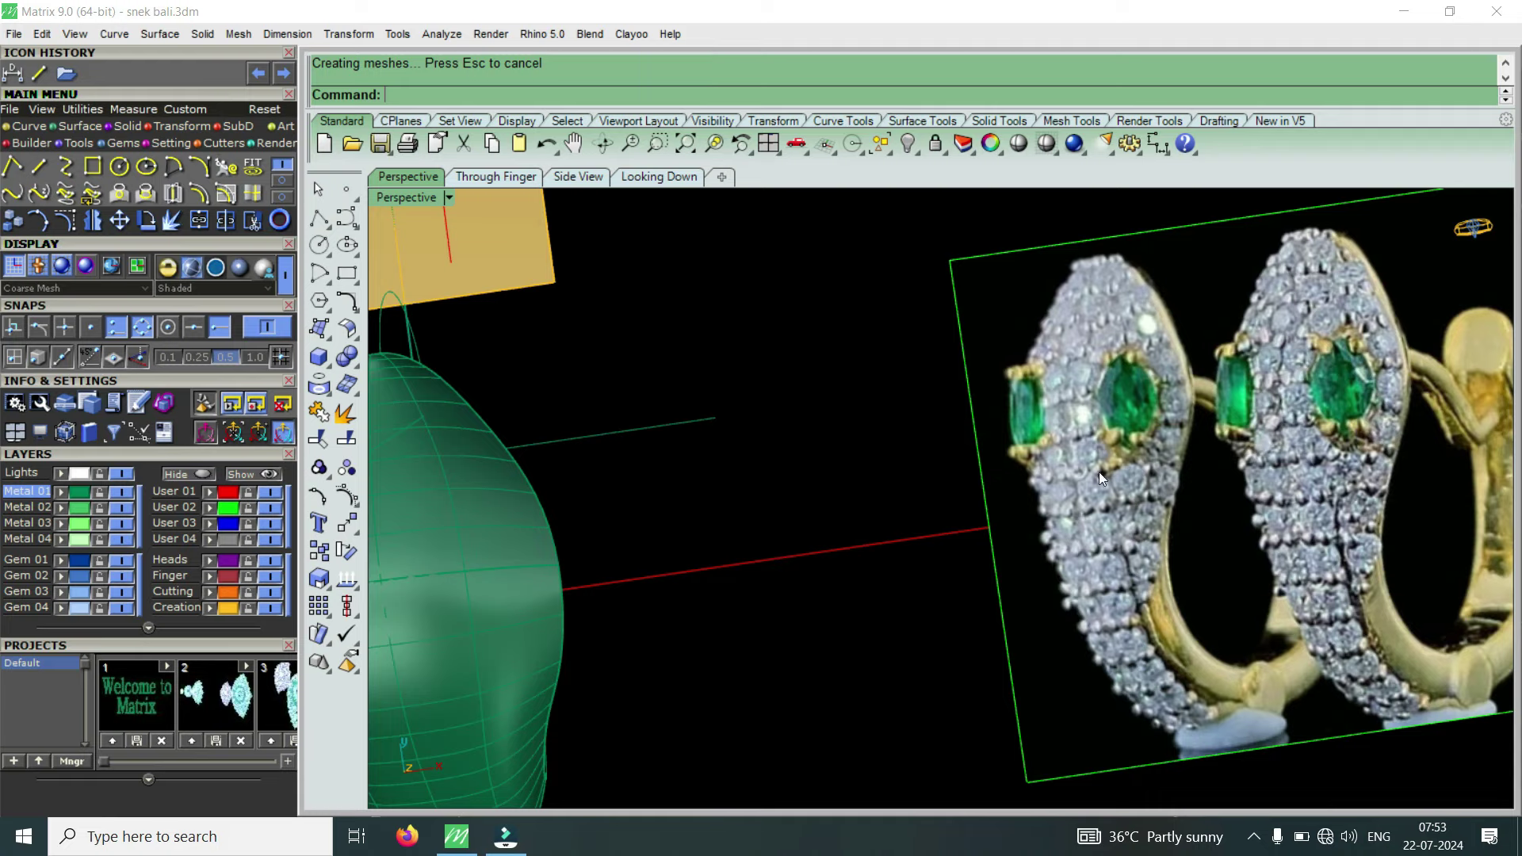
pyautogui.scroll(-5, 1099, 473)
pyautogui.scroll(2, 869, 489)
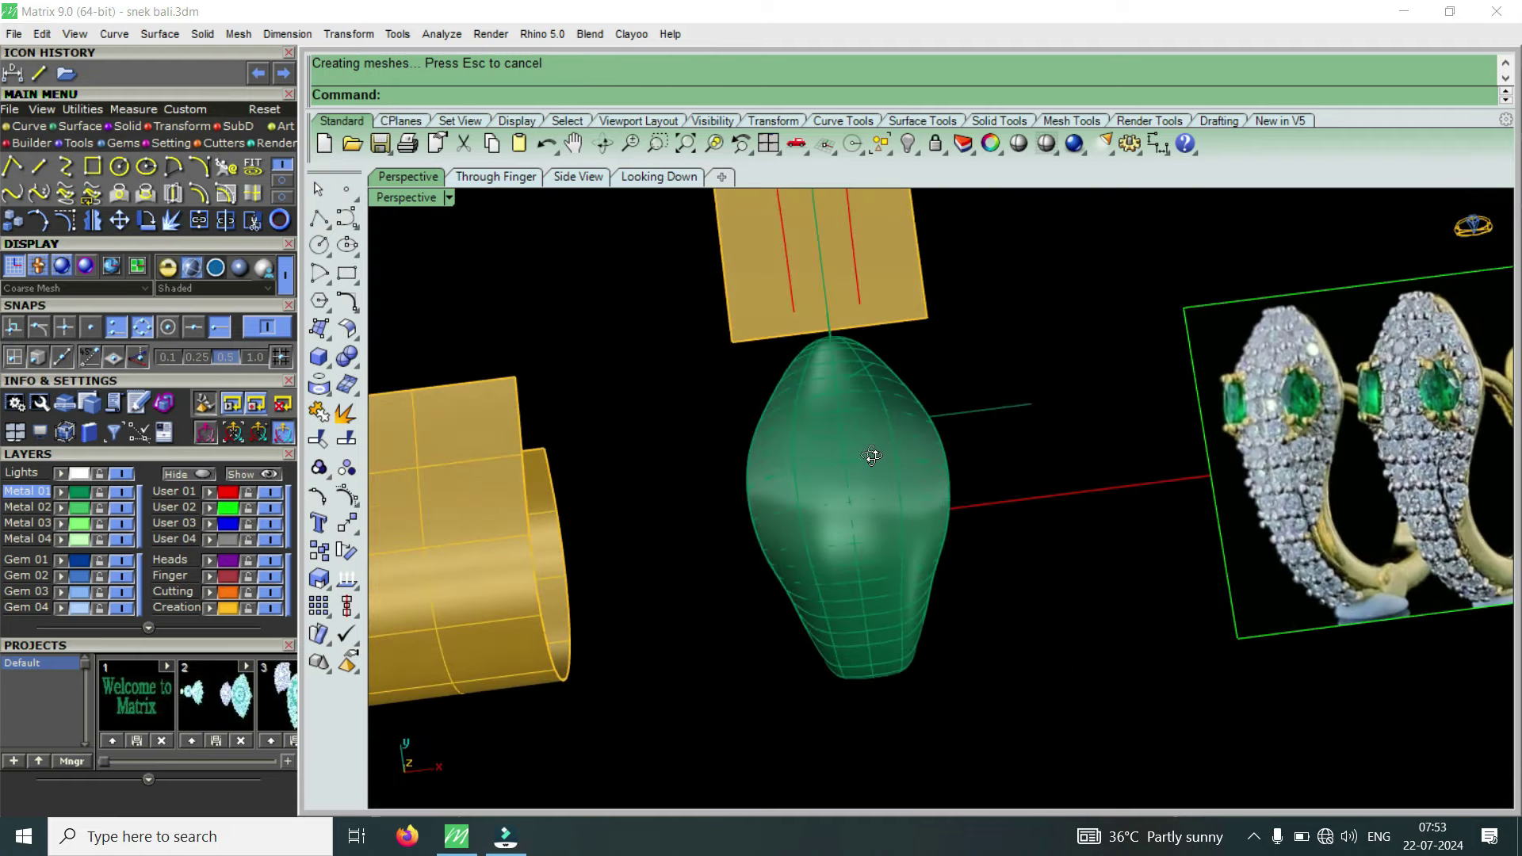
pyautogui.scroll(3, 792, 430)
pyautogui.moveTo(793, 438)
pyautogui.mouseDown(button='right')
pyautogui.moveTo(962, 373)
pyautogui.moveTo(788, 476)
pyautogui.moveTo(977, 327)
pyautogui.mouseUp(button='right')
pyautogui.scroll(2, 978, 326)
pyautogui.moveTo(820, 478)
pyautogui.mouseDown(button='right')
pyautogui.moveTo(714, 555)
pyautogui.moveTo(840, 435)
pyautogui.mouseUp(button='right')
pyautogui.scroll(3, 648, 606)
pyautogui.scroll(-3, 649, 605)
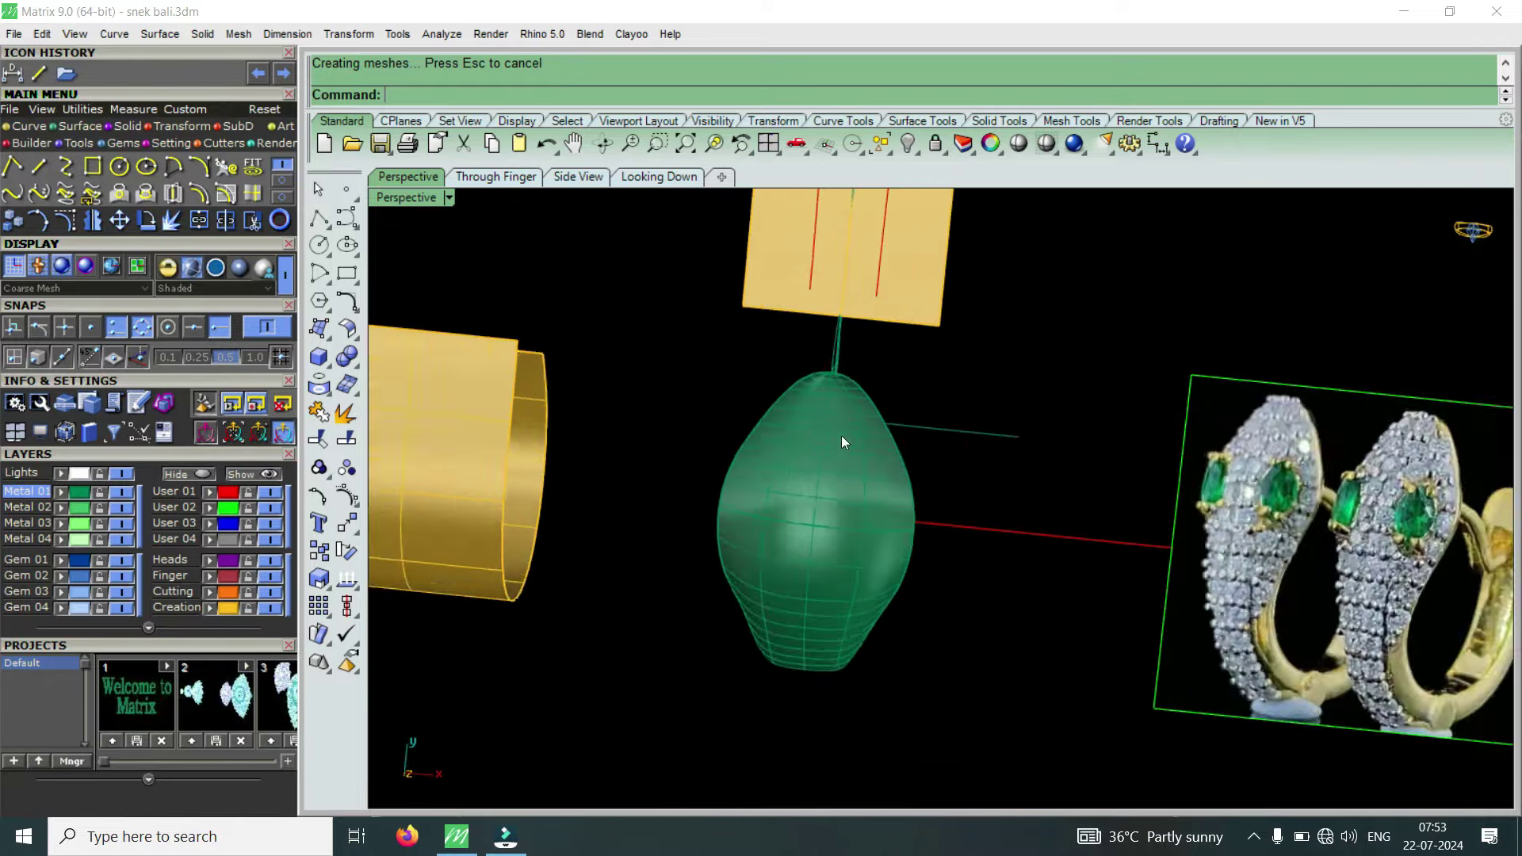
pyautogui.scroll(2, 840, 435)
pyautogui.moveTo(925, 550)
pyautogui.mouseDown(button='right')
pyautogui.moveTo(811, 504)
pyautogui.moveTo(768, 531)
pyautogui.moveTo(716, 489)
pyautogui.moveTo(1101, 473)
pyautogui.moveTo(1089, 459)
pyautogui.mouseUp(button='right')
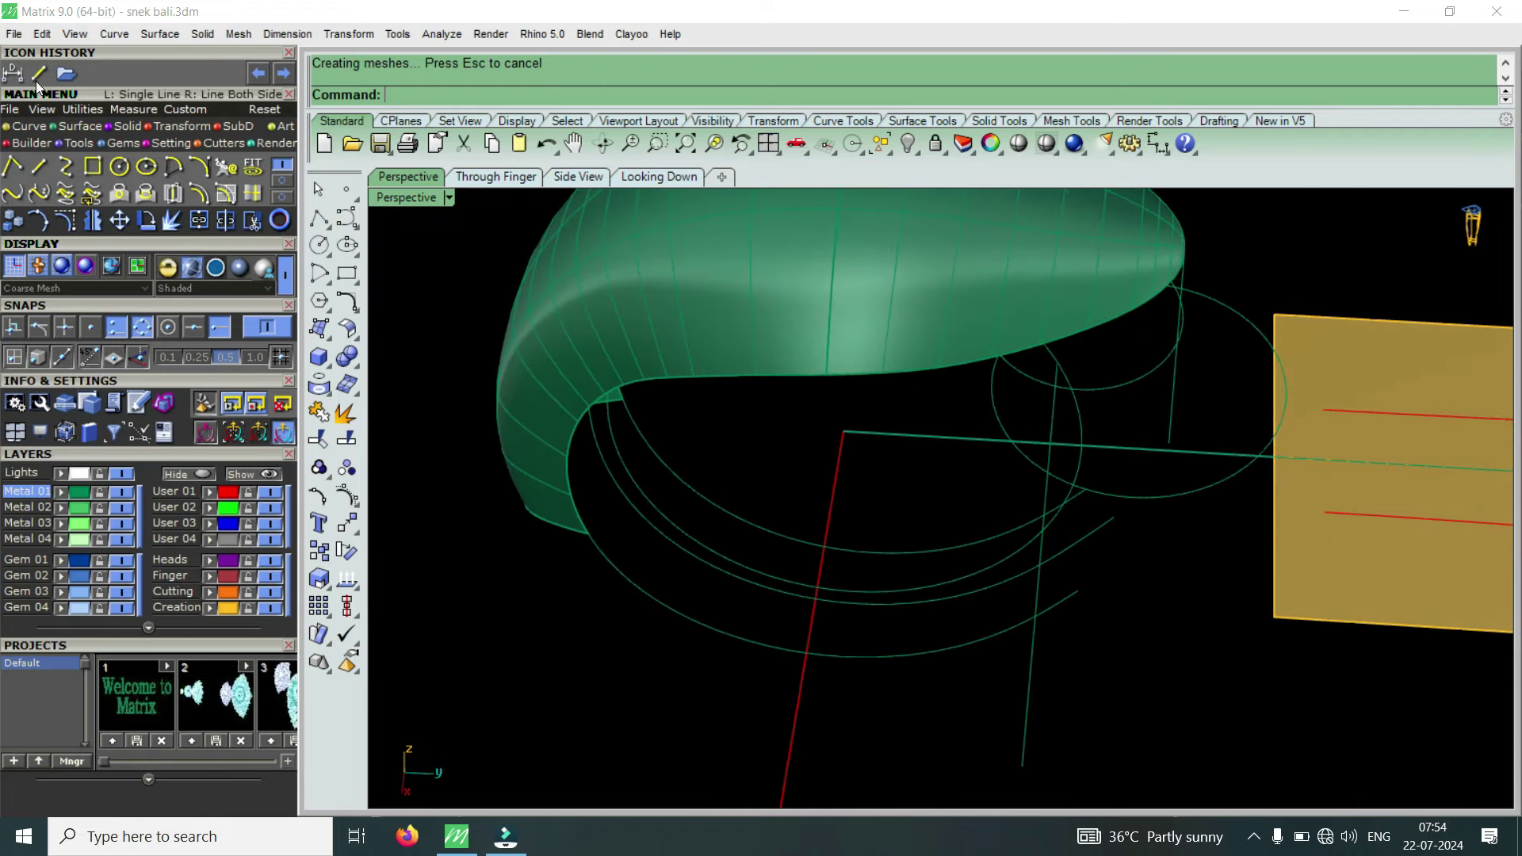
# Draw a single line below the head, ending on an existing curve endpoint.
pyautogui.click(38, 167)
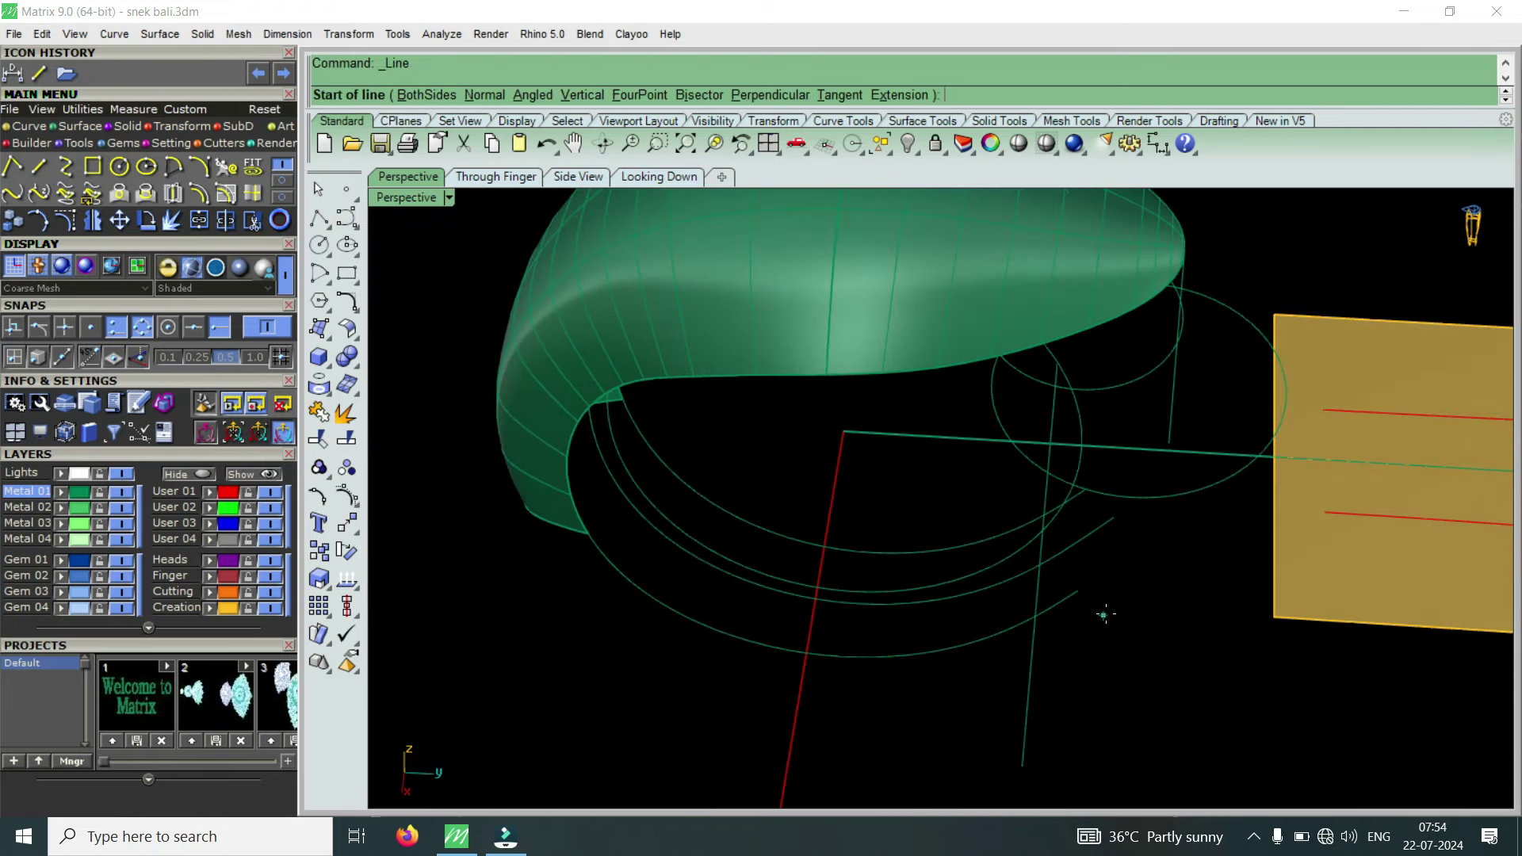
pyautogui.click(1078, 589)
pyautogui.click(1086, 490)
pyautogui.moveTo(1107, 588)
pyautogui.mouseDown(button='right')
pyautogui.moveTo(1026, 584)
pyautogui.moveTo(1016, 540)
pyautogui.moveTo(1005, 605)
pyautogui.moveTo(1073, 605)
pyautogui.moveTo(985, 594)
pyautogui.moveTo(1069, 653)
pyautogui.moveTo(962, 639)
pyautogui.moveTo(1104, 492)
pyautogui.moveTo(1007, 560)
pyautogui.moveTo(1006, 526)
pyautogui.moveTo(1012, 568)
pyautogui.moveTo(1157, 569)
pyautogui.moveTo(1121, 611)
pyautogui.moveTo(1080, 554)
pyautogui.moveTo(1053, 634)
pyautogui.moveTo(889, 468)
pyautogui.moveTo(834, 555)
pyautogui.mouseUp(button='right')
pyautogui.scroll(3, 1112, 578)
# Select the short curve beside the hoop to show its gumball.
pyautogui.click(1113, 579)
pyautogui.scroll(5, 834, 555)
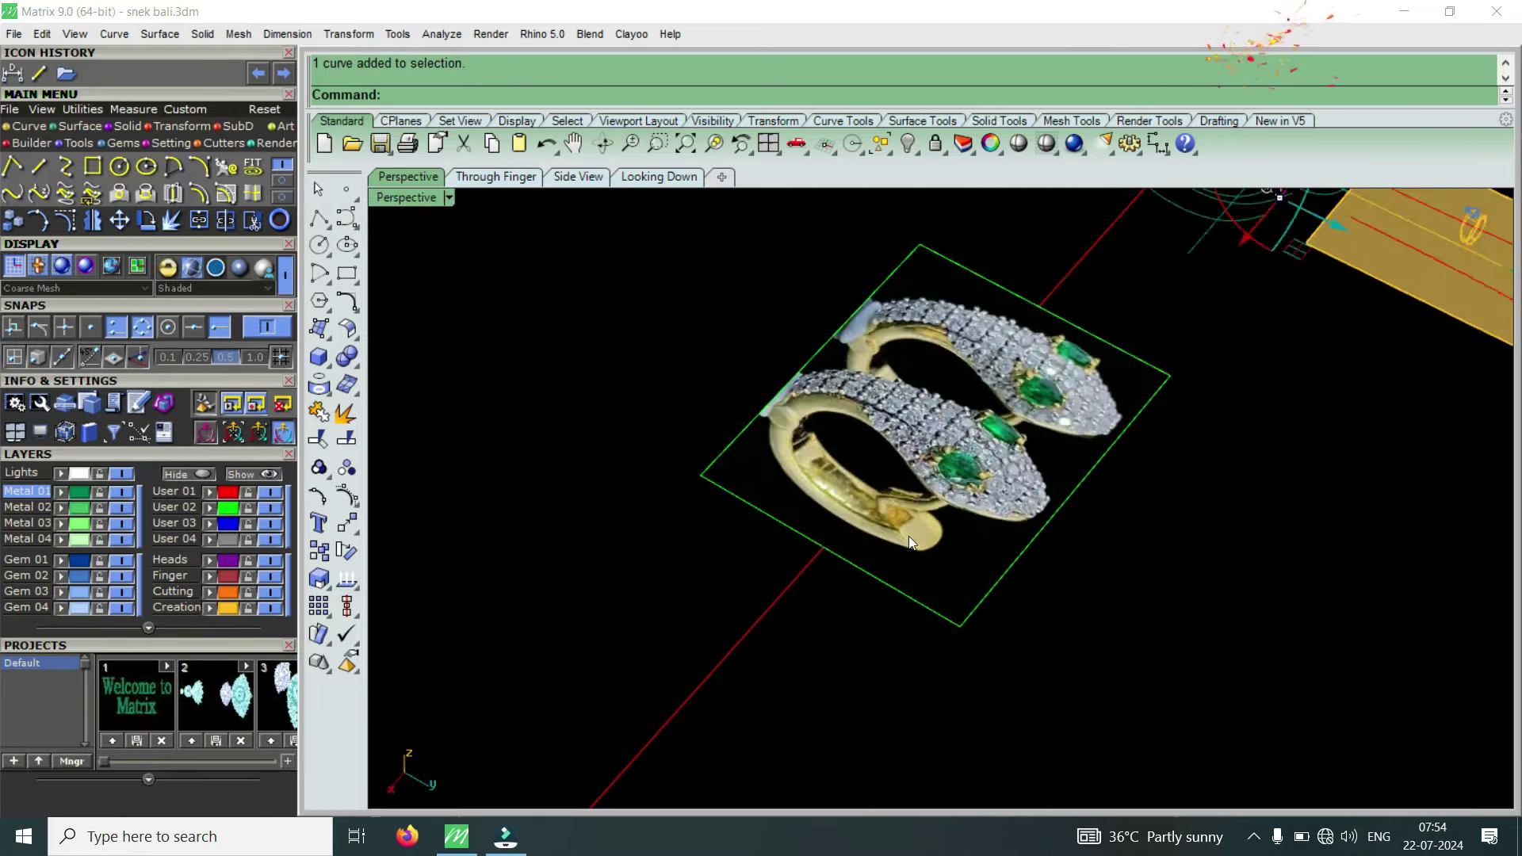
pyautogui.scroll(4, 908, 536)
pyautogui.scroll(2, 945, 491)
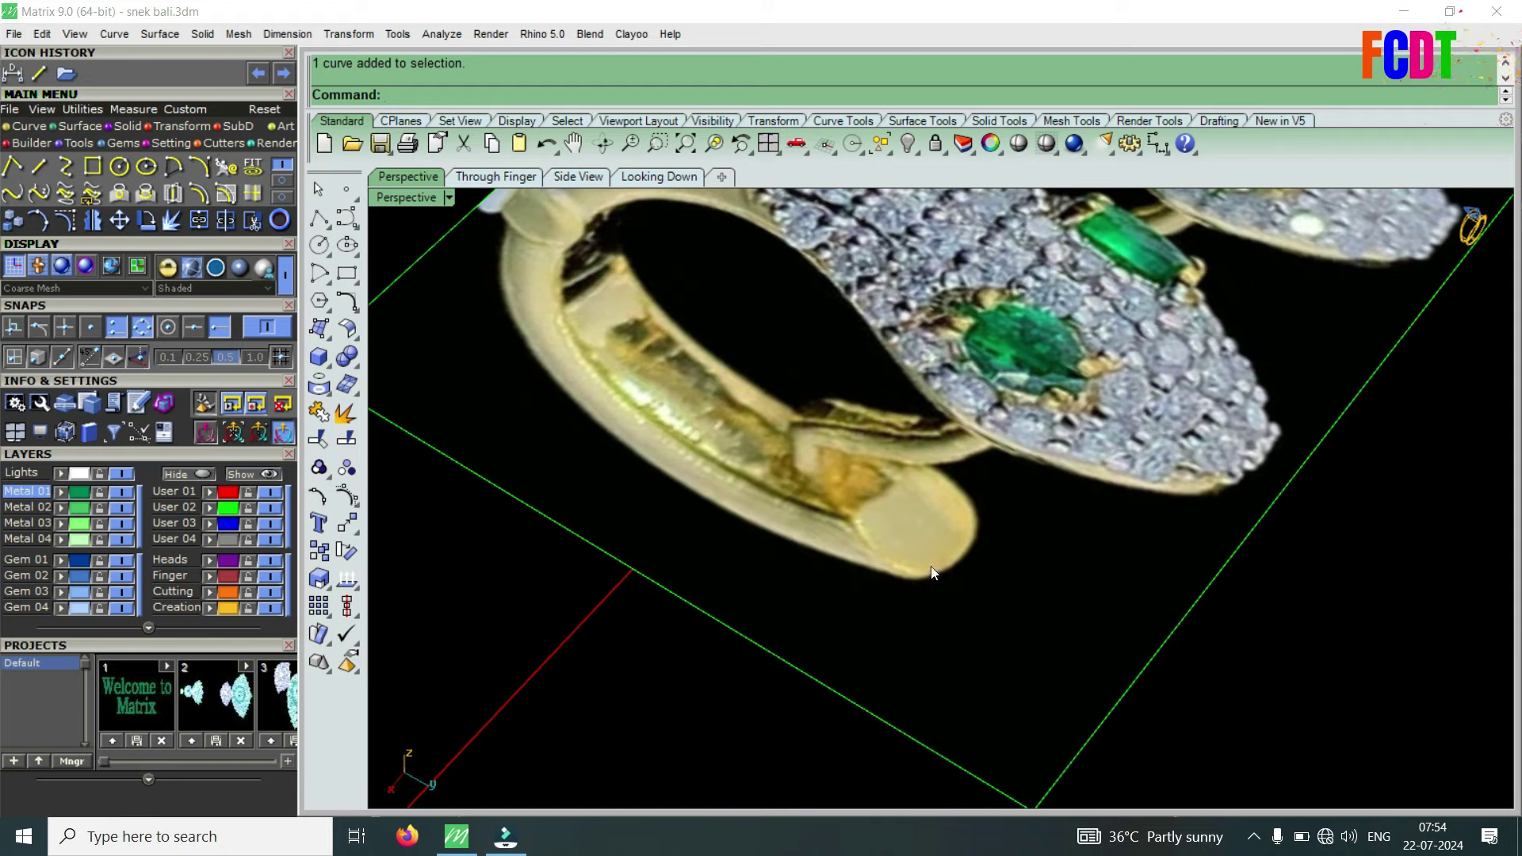
pyautogui.scroll(-6, 867, 552)
pyautogui.scroll(4, 995, 430)
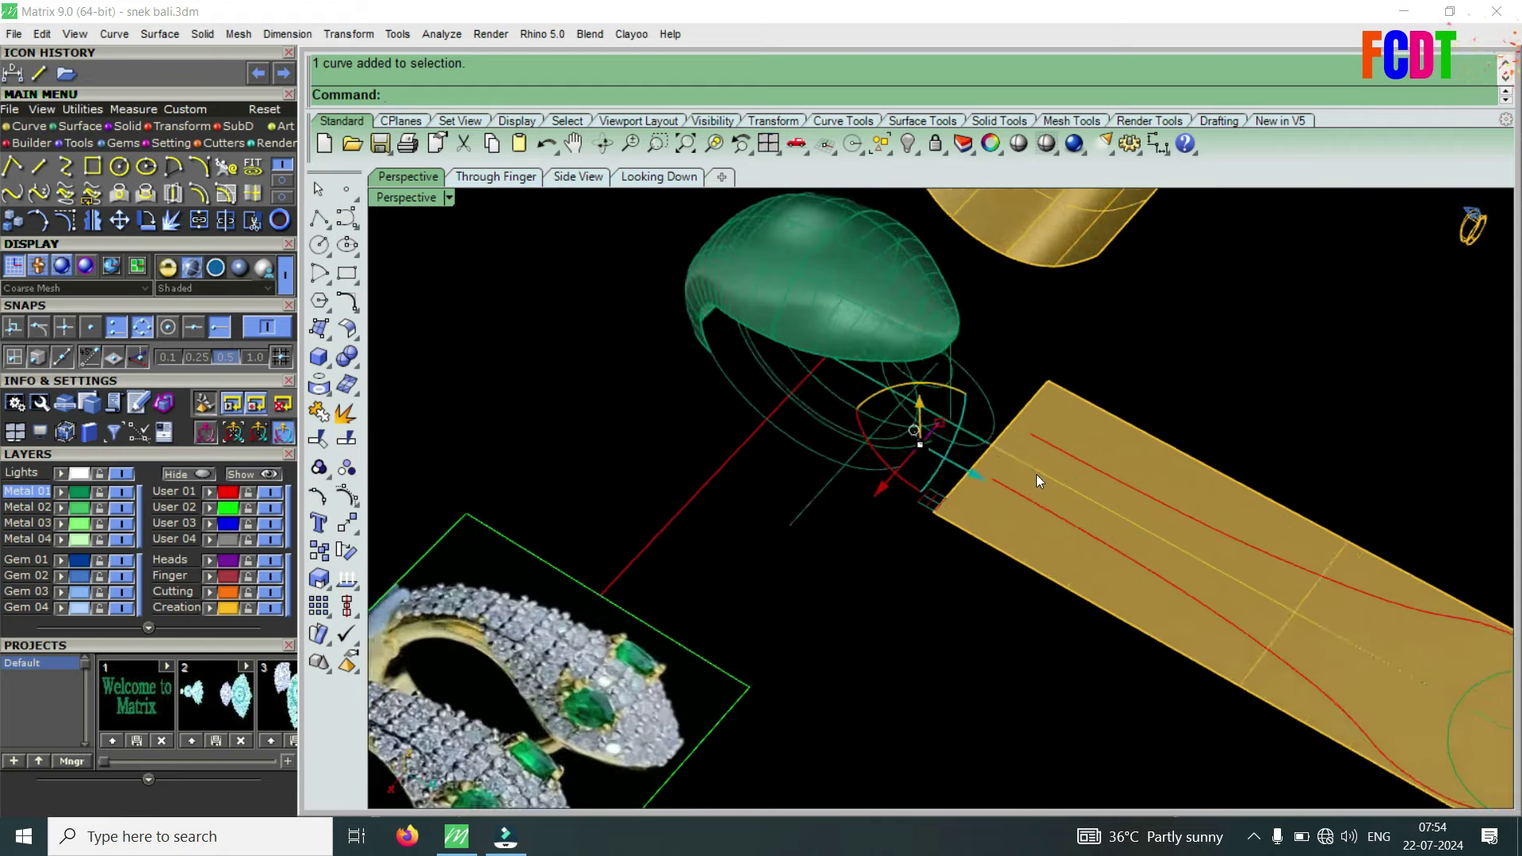
pyautogui.scroll(2, 1035, 474)
pyautogui.moveTo(852, 476)
pyautogui.mouseDown(button='right')
pyautogui.moveTo(883, 537)
pyautogui.moveTo(1051, 414)
pyautogui.moveTo(840, 544)
pyautogui.moveTo(650, 490)
pyautogui.mouseUp(button='right')
pyautogui.scroll(-5, 953, 541)
pyautogui.scroll(4, 902, 501)
pyautogui.scroll(1, 903, 501)
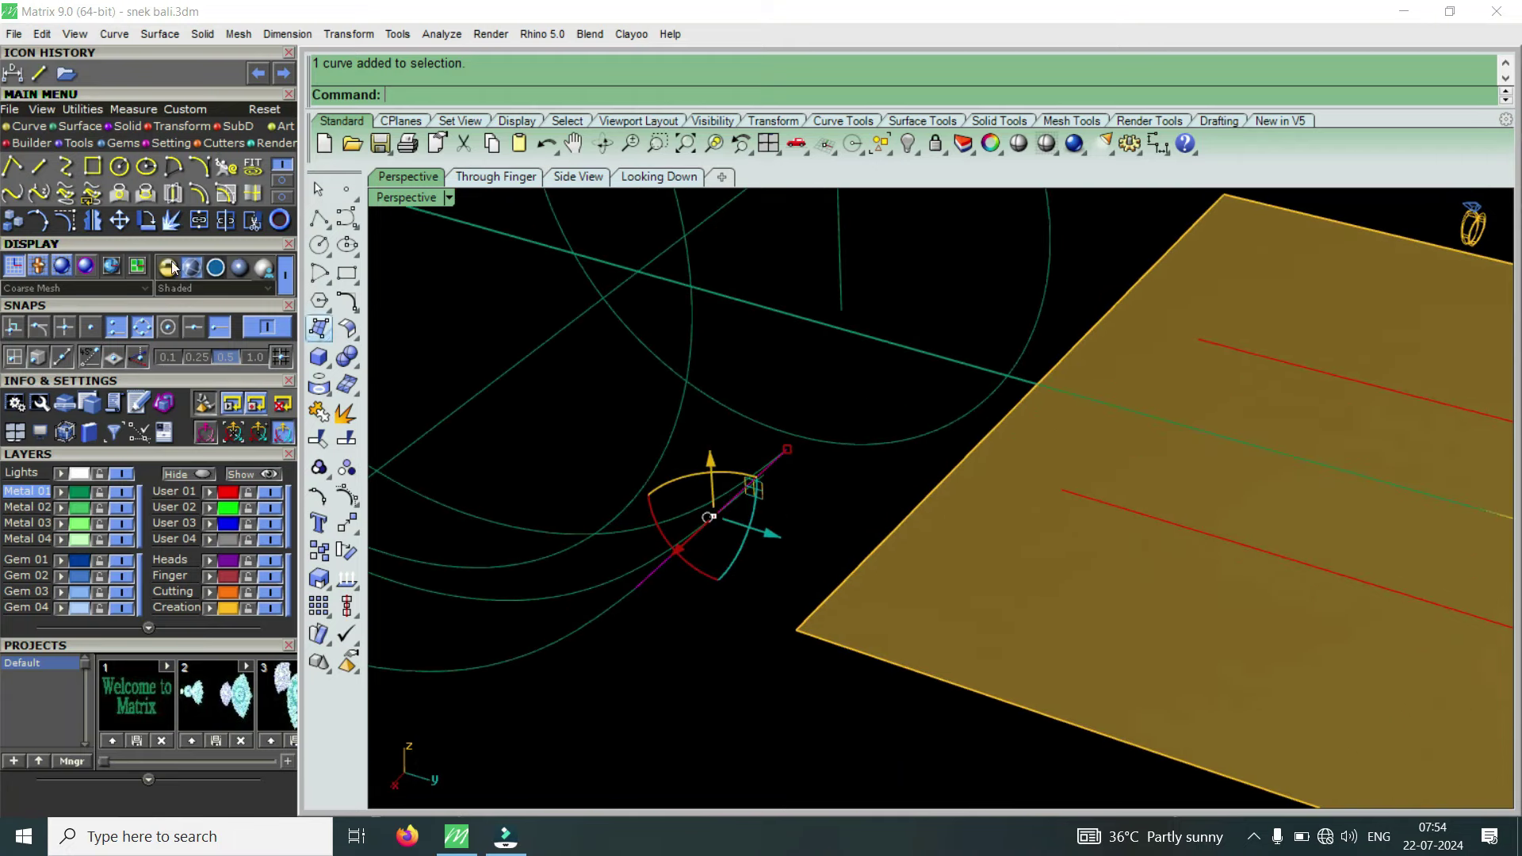
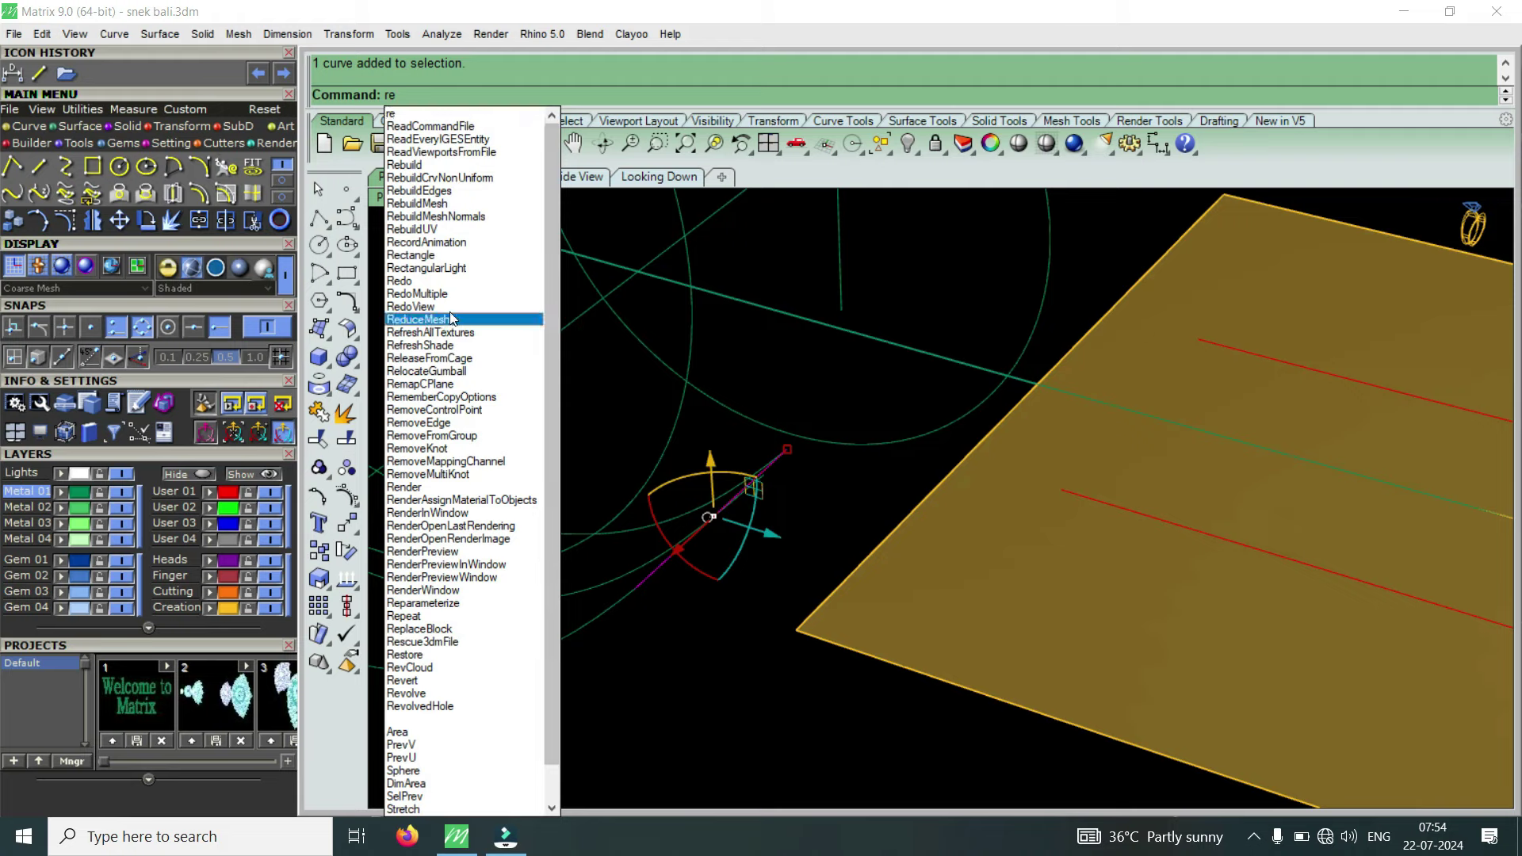
# Rebuild the rail curve and preview its control points, then hide them again.
pyautogui.click(444, 165)
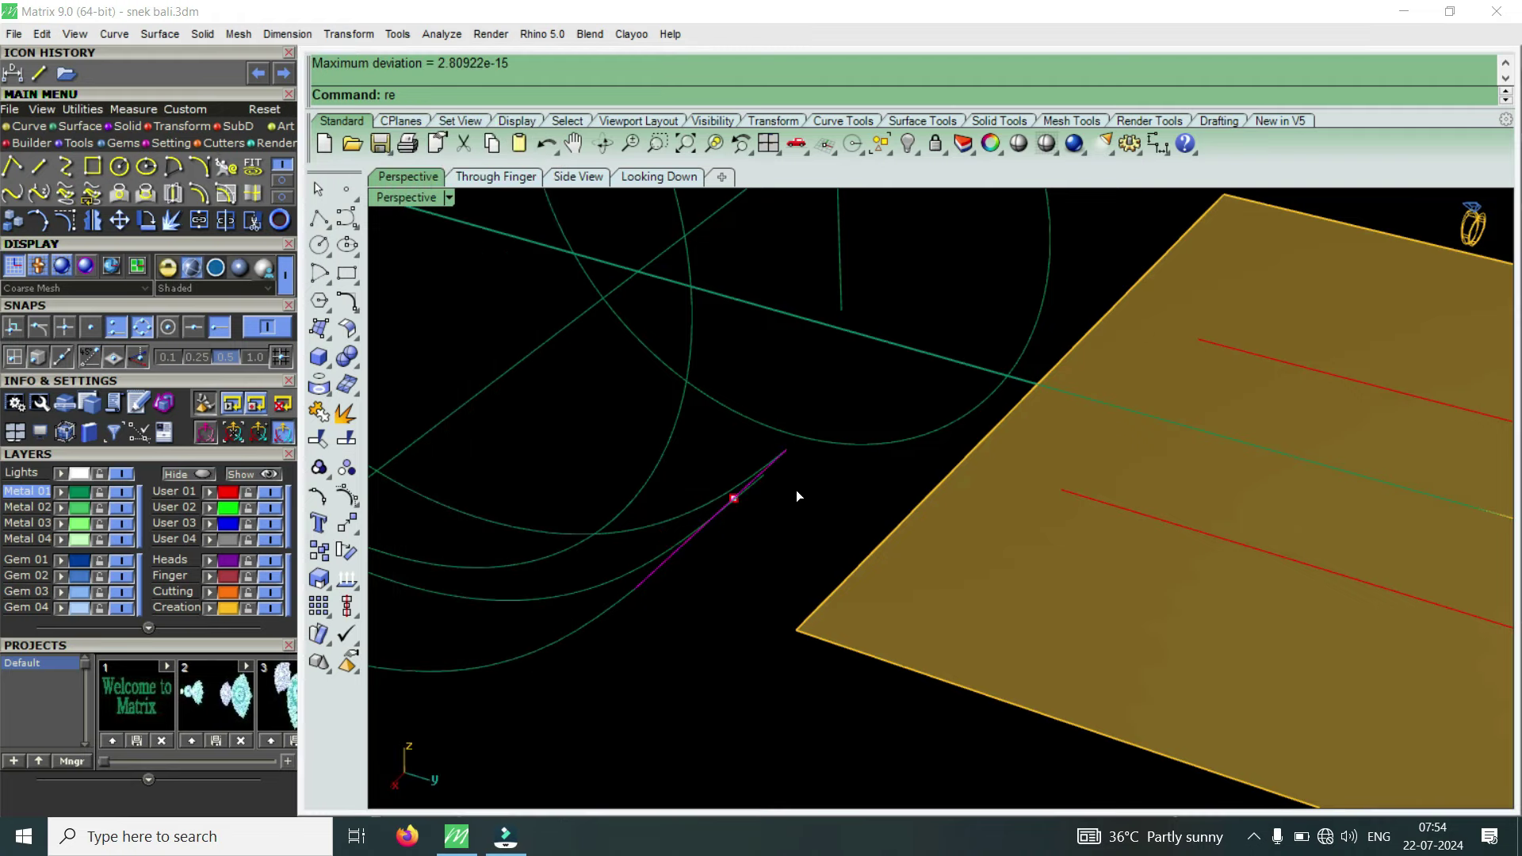
pyautogui.click(1217, 454)
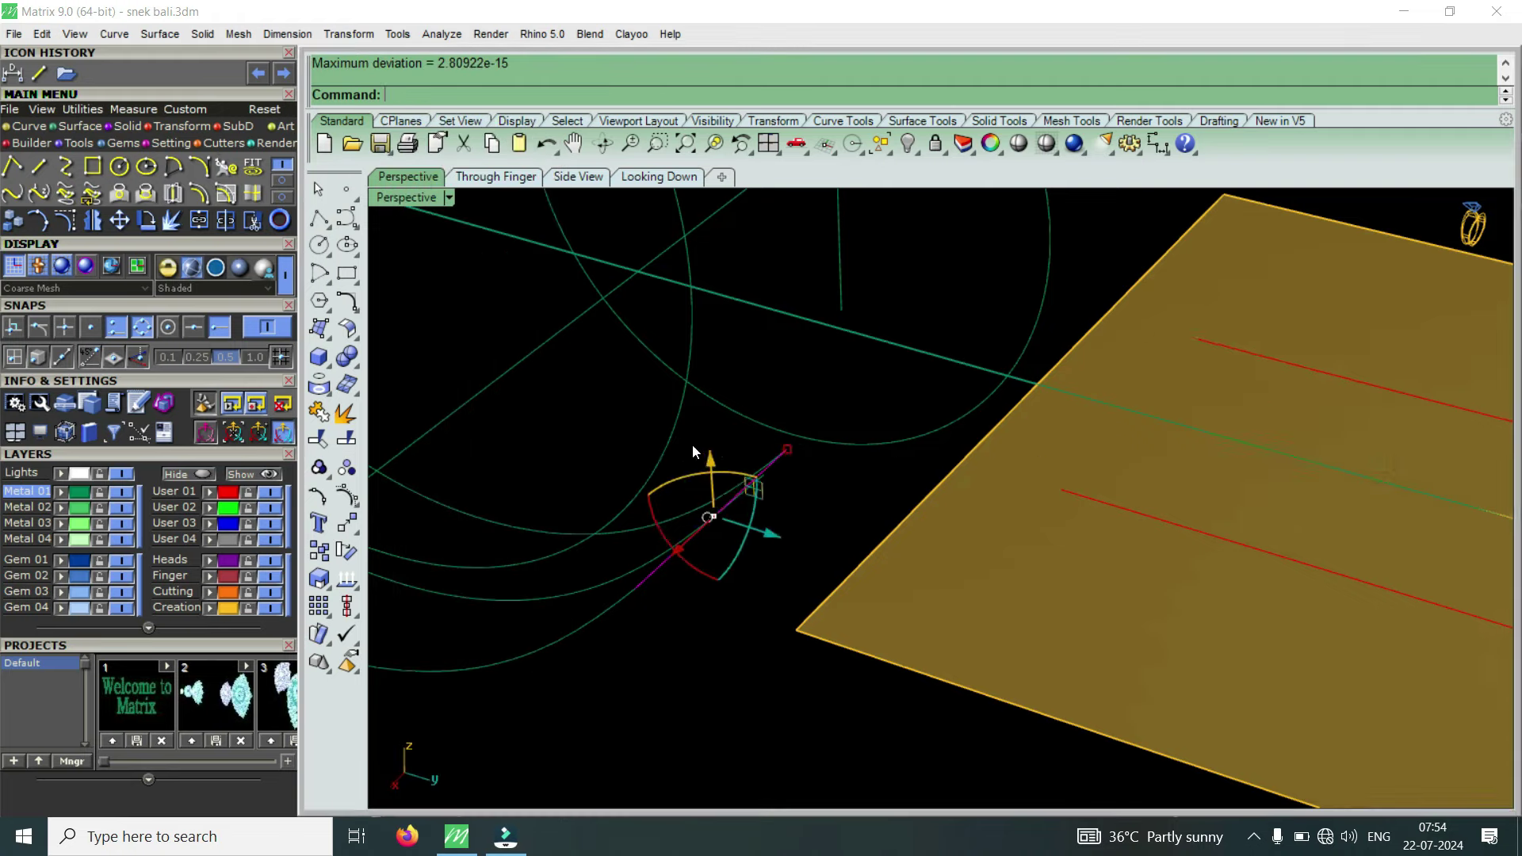
pyautogui.moveTo(692, 443); pyautogui.dragTo(807, 496, button='right')
pyautogui.scroll(3, 806, 495)
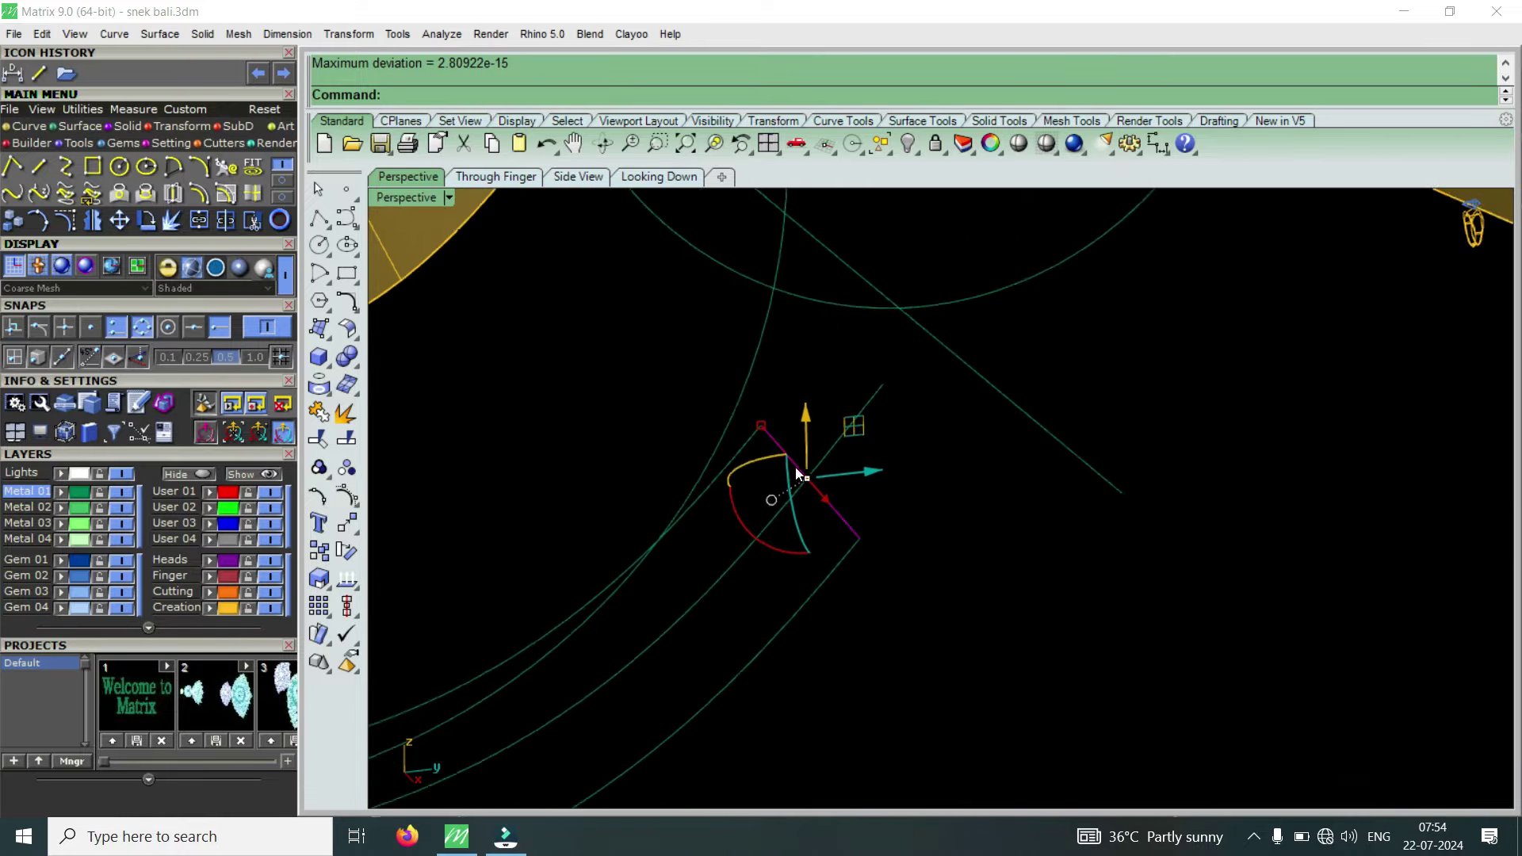
pyautogui.click(86, 222)
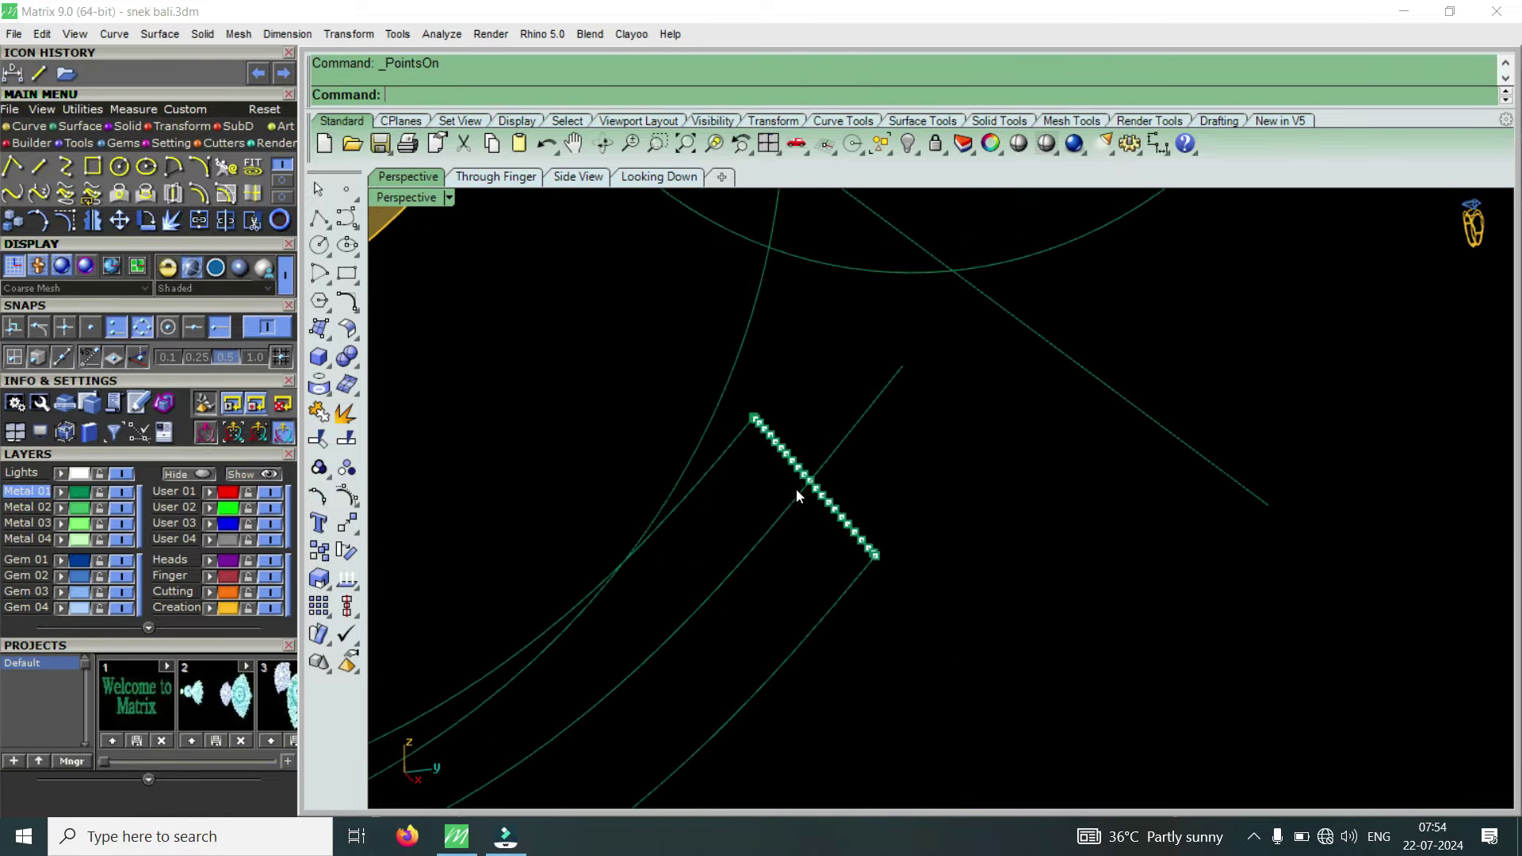
pyautogui.scroll(2, 796, 489)
pyautogui.press('Escape')
# Reselect the rail curve, rebuild it once more, and toggle its control points on and off.
pyautogui.click(857, 520)
pyautogui.write('re')
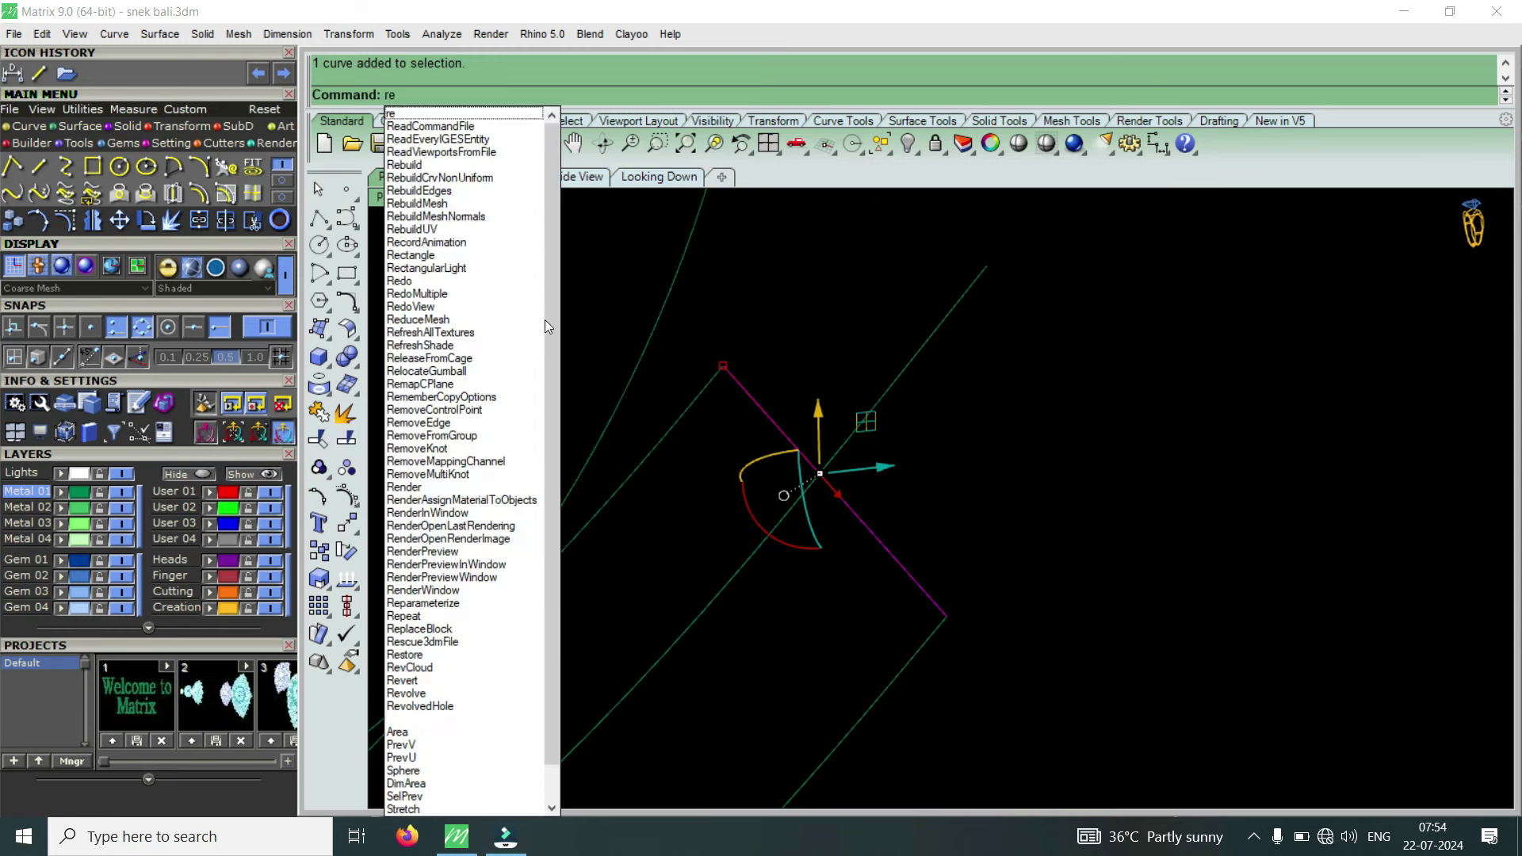
pyautogui.click(428, 144)
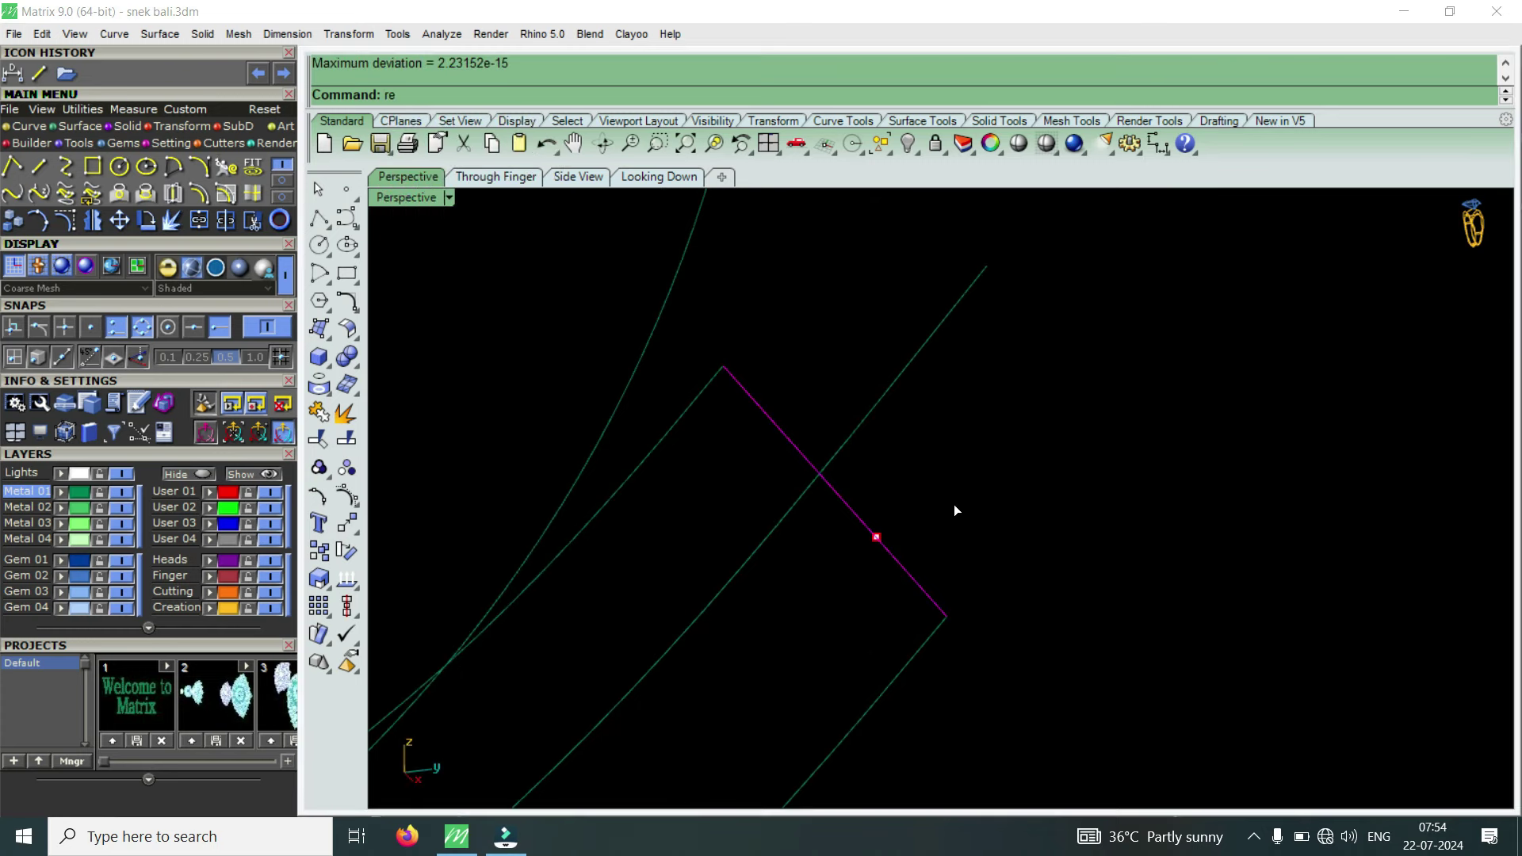
pyautogui.press('Return')
pyautogui.click(1217, 455)
pyautogui.click(65, 222)
pyautogui.press('Escape')
# Rebuild the rail curve with 7 points at degree 3 and display its control points.
pyautogui.click(864, 525)
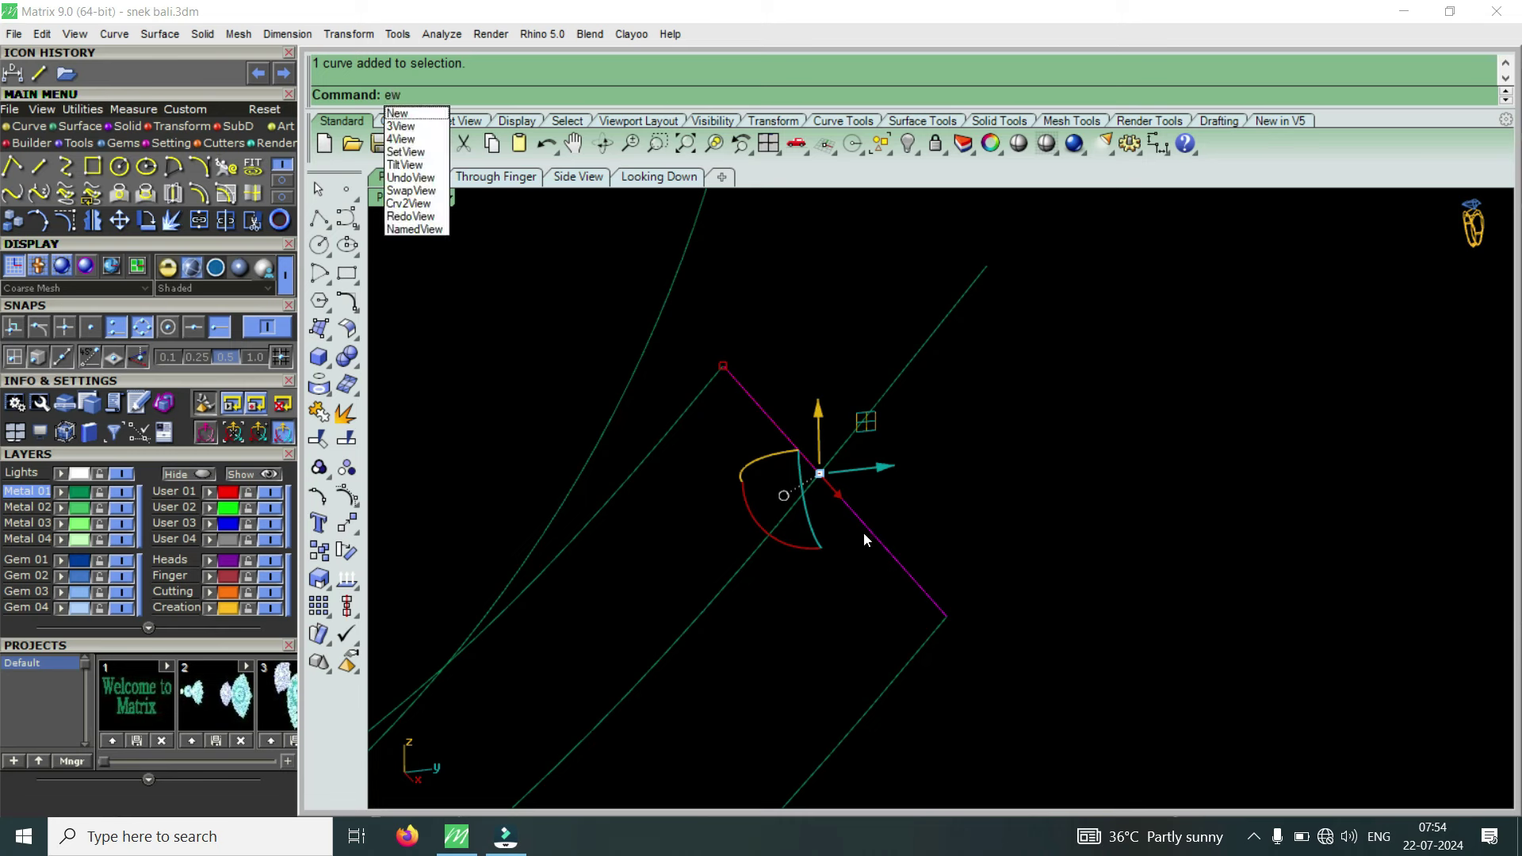
pyautogui.press('Escape')
pyautogui.write('r')
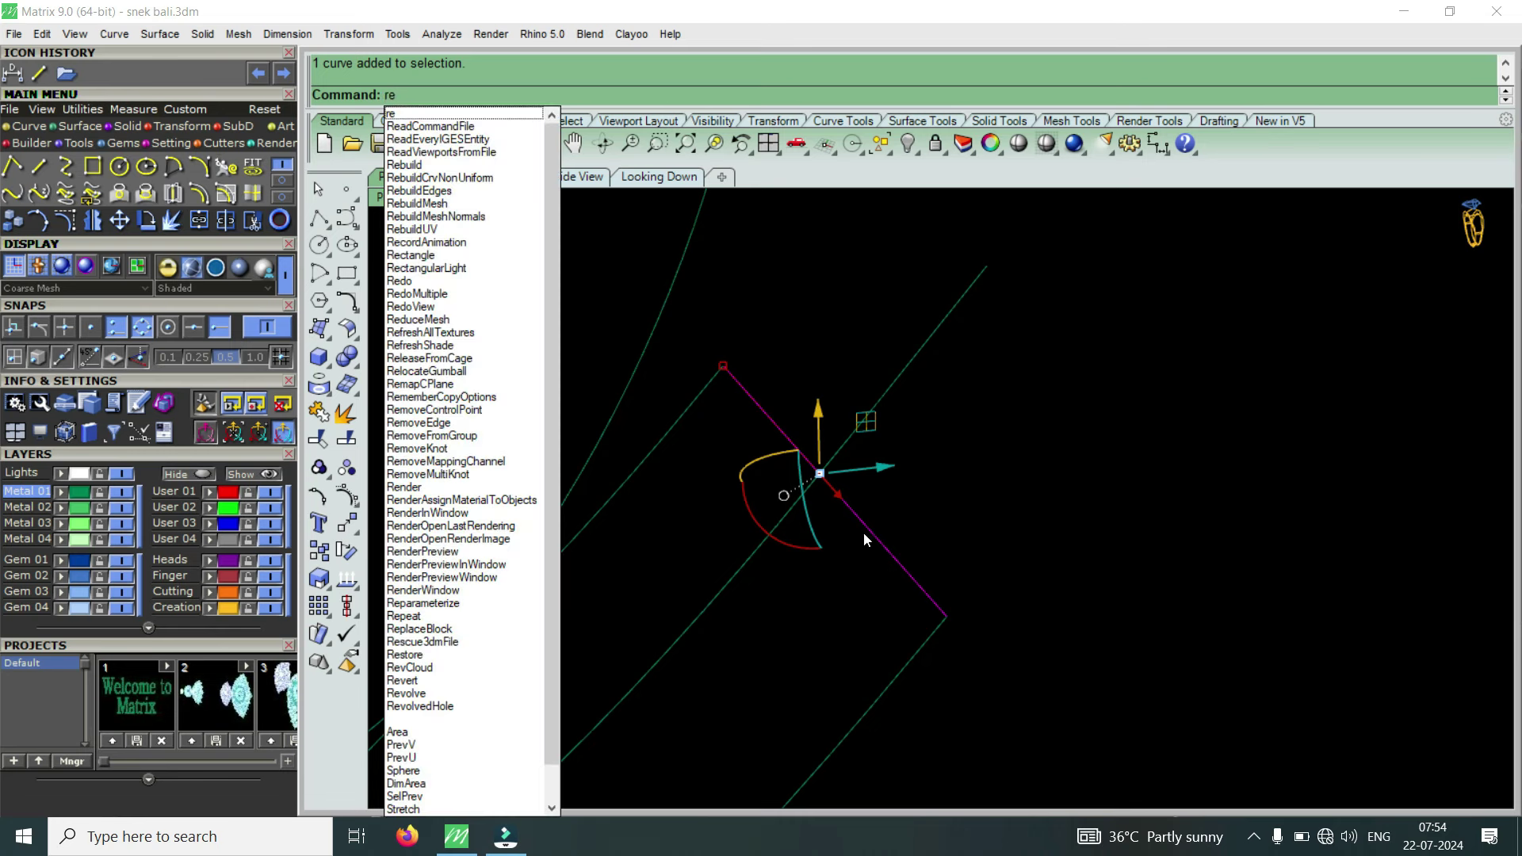
pyautogui.click(468, 180)
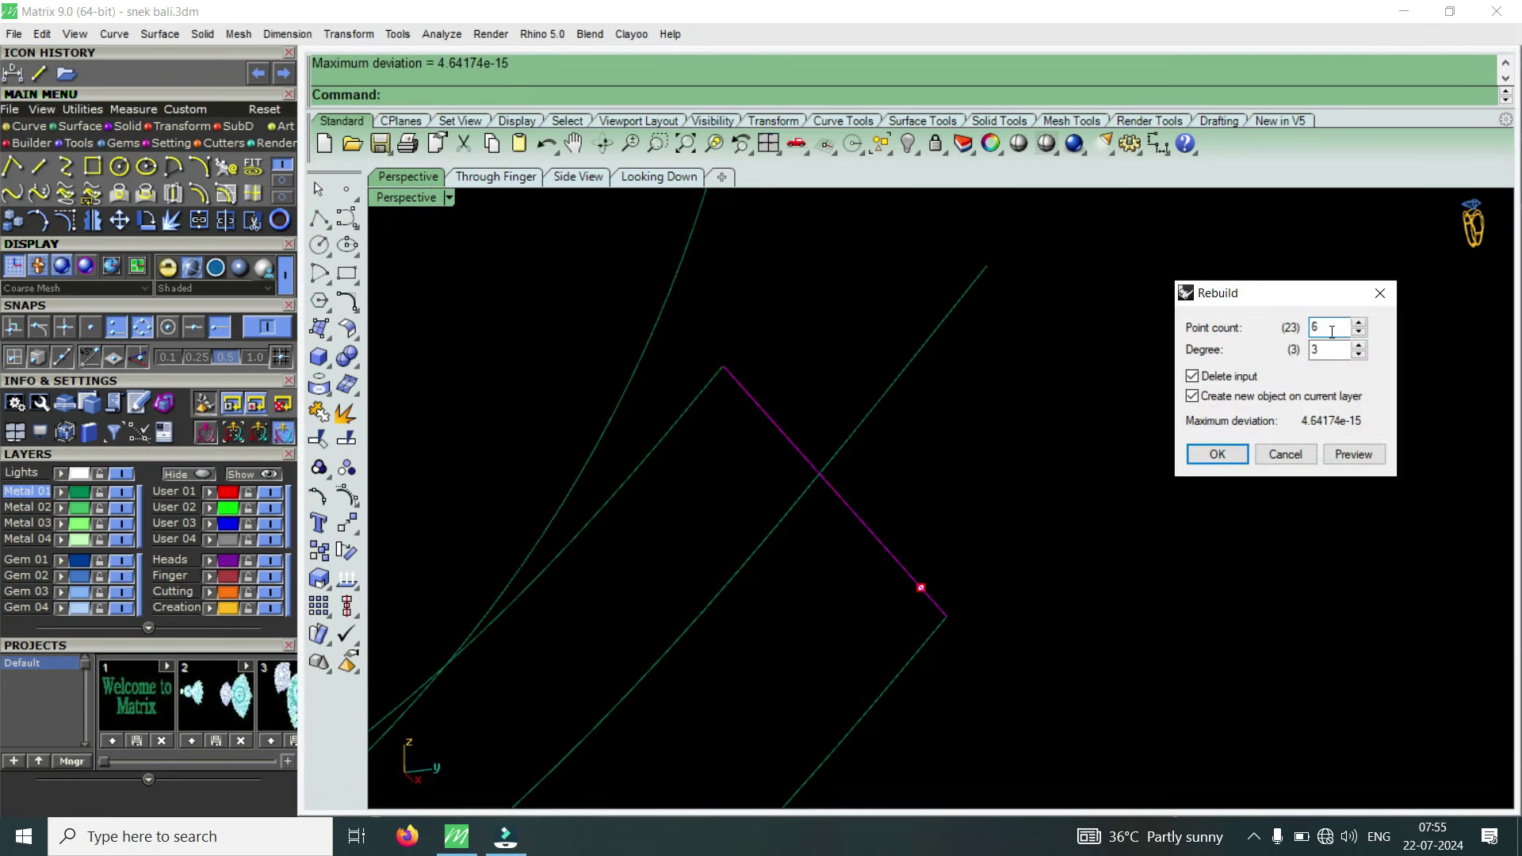
pyautogui.click(1217, 454)
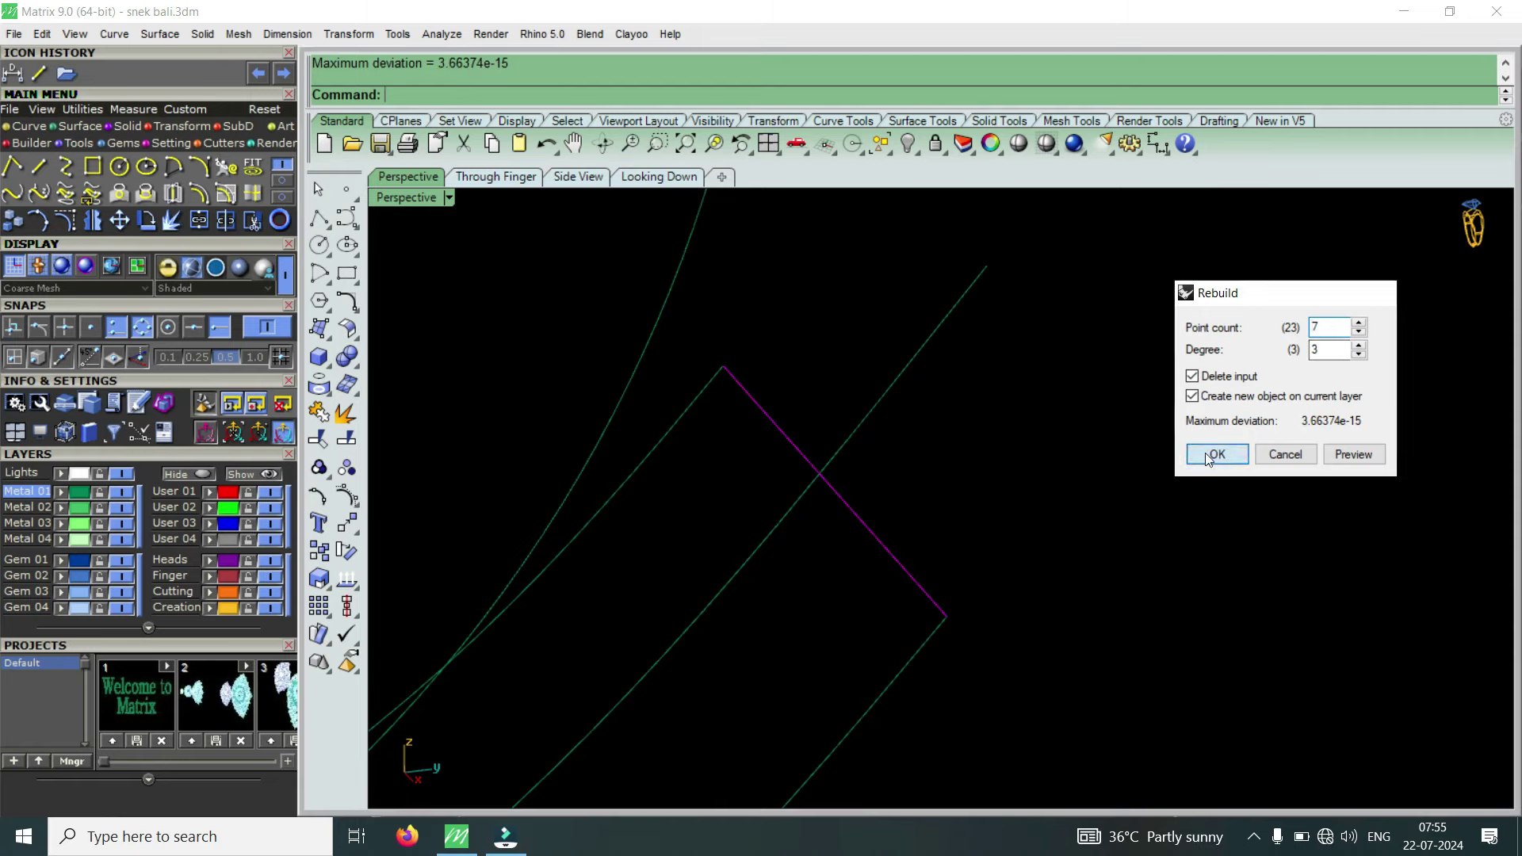
pyautogui.click(68, 225)
# Pull one rail control point outward to start bending the curve.
pyautogui.scroll(2, 866, 516)
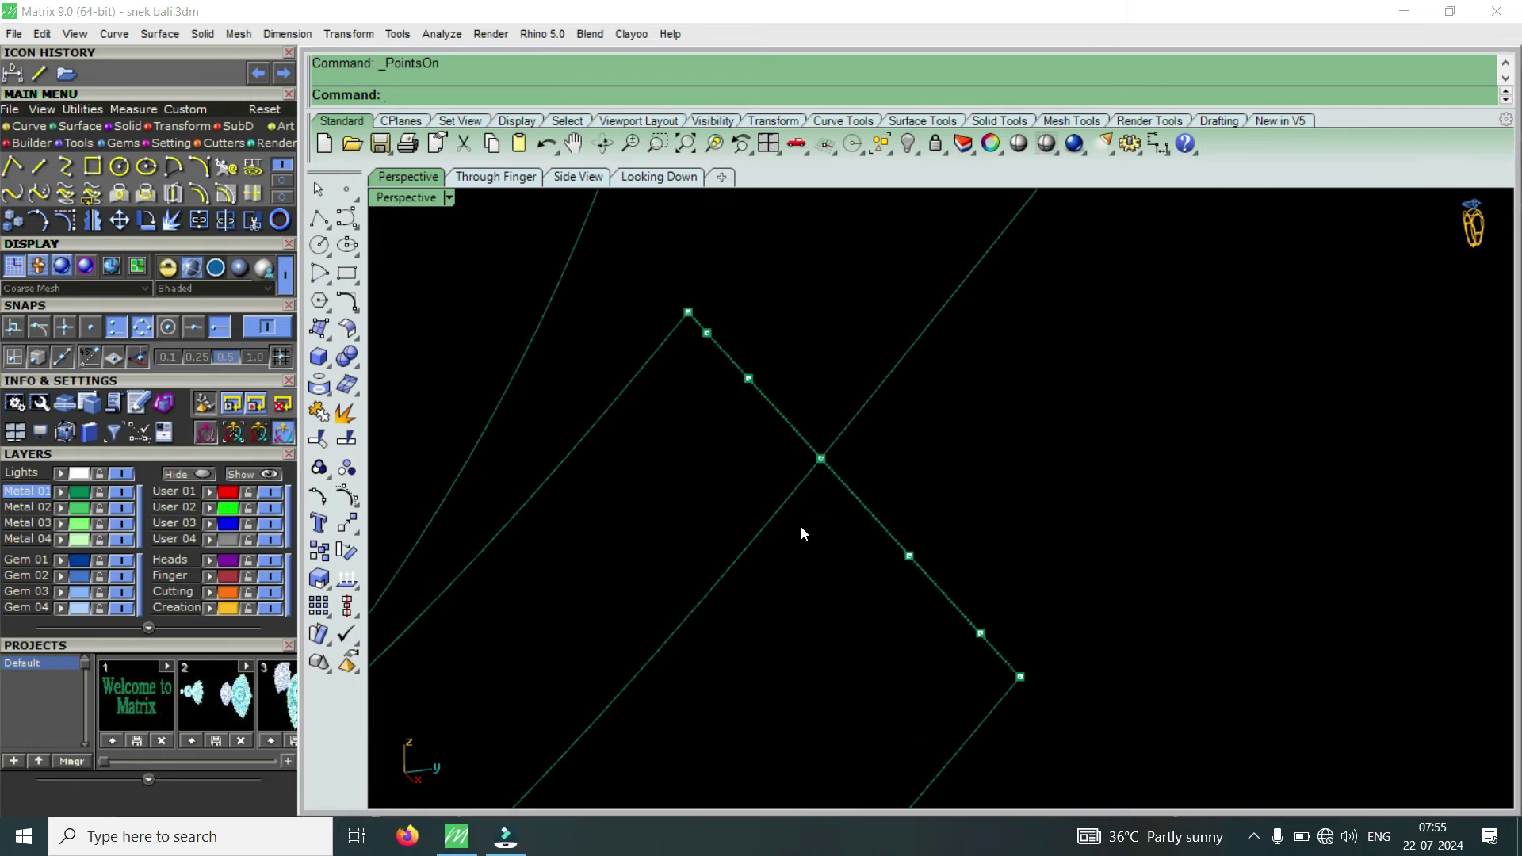
pyautogui.moveTo(910, 415); pyautogui.dragTo(908, 413)
pyautogui.moveTo(908, 413); pyautogui.dragTo(785, 493, button='right')
pyautogui.moveTo(1105, 381)
pyautogui.mouseDown(button='right')
pyautogui.moveTo(960, 533)
pyautogui.moveTo(961, 604)
pyautogui.moveTo(986, 483)
pyautogui.mouseUp(button='right')
pyautogui.moveTo(988, 397); pyautogui.dragTo(1112, 398)
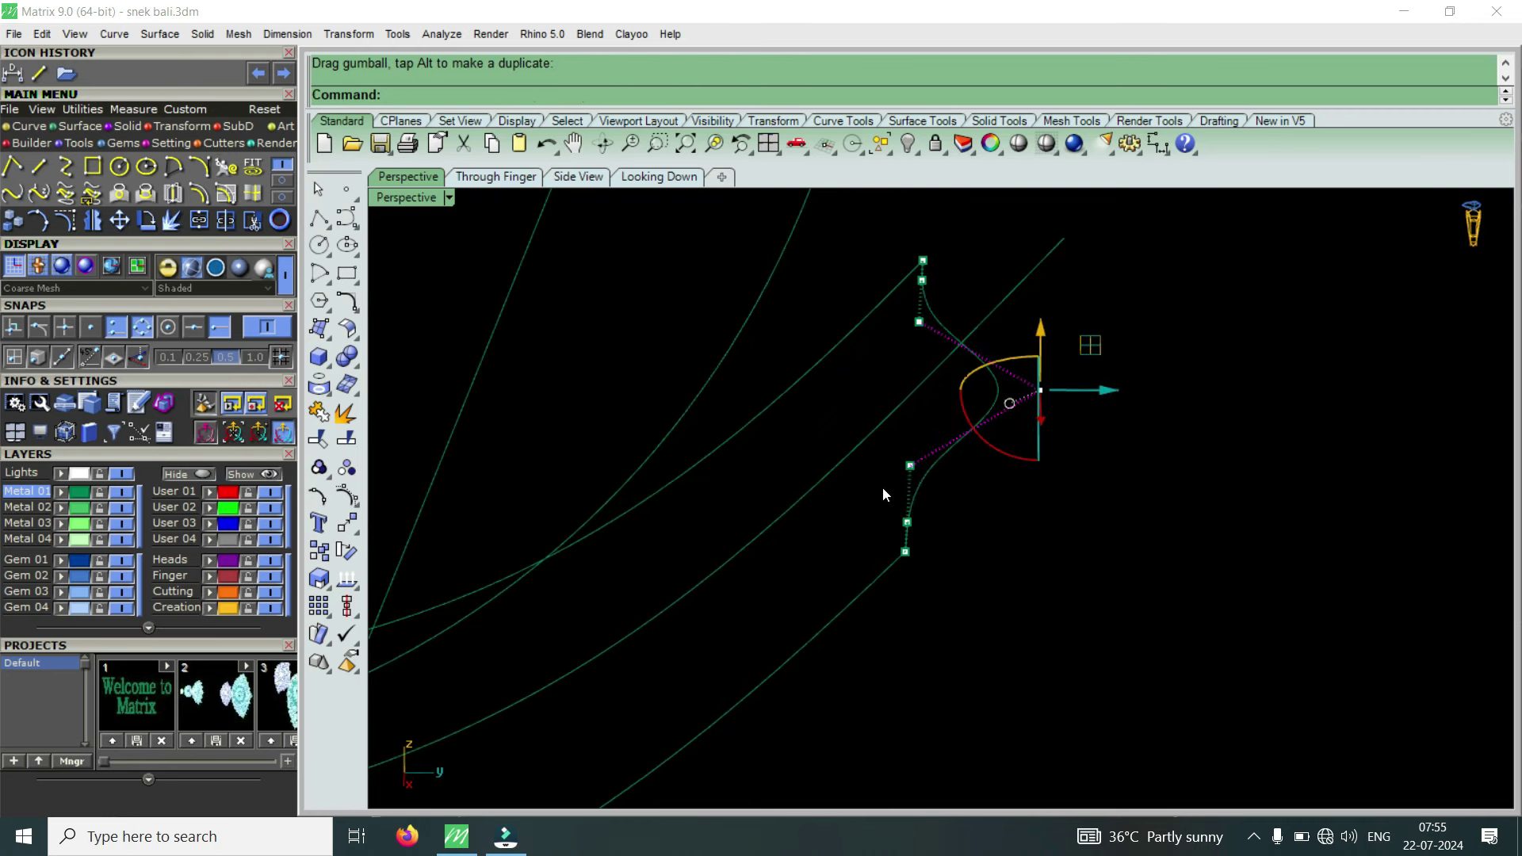
# Move two more pairs of lower and upper control points outward to widen the bend.
pyautogui.click(910, 466)
pyautogui.keyDown('shift'); pyautogui.click(919, 322); pyautogui.keyUp('shift')
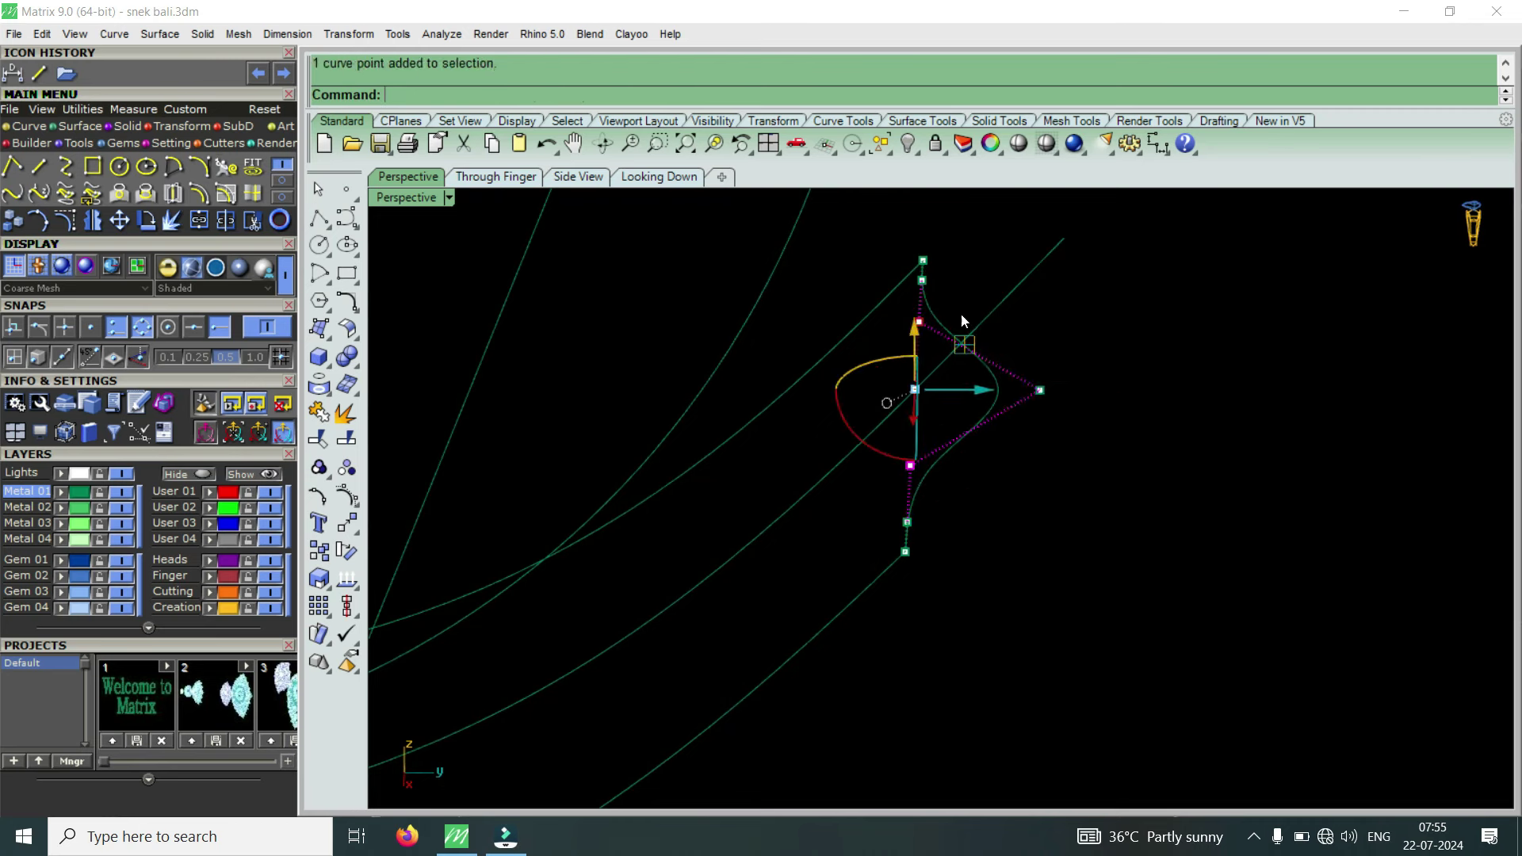
pyautogui.moveTo(983, 390); pyautogui.dragTo(1062, 393)
pyautogui.moveTo(1062, 393); pyautogui.dragTo(896, 484, button='right')
pyautogui.moveTo(885, 496); pyautogui.dragTo(980, 557)
pyautogui.moveTo(993, 569)
pyautogui.mouseDown(button='right')
pyautogui.moveTo(929, 402)
pyautogui.moveTo(939, 369)
pyautogui.mouseUp(button='right')
pyautogui.keyDown('shift'); pyautogui.moveTo(941, 373); pyautogui.dragTo(1026, 321); pyautogui.keyUp('shift')
pyautogui.moveTo(1026, 321); pyautogui.dragTo(1063, 432, button='right')
pyautogui.moveTo(1049, 452); pyautogui.dragTo(1134, 455)
# Push another group of control points further outward to round the curve.
pyautogui.moveTo(1134, 456); pyautogui.dragTo(1083, 482, button='right')
pyautogui.keyDown('shift'); pyautogui.moveTo(995, 559); pyautogui.dragTo(1086, 493); pyautogui.keyUp('shift')
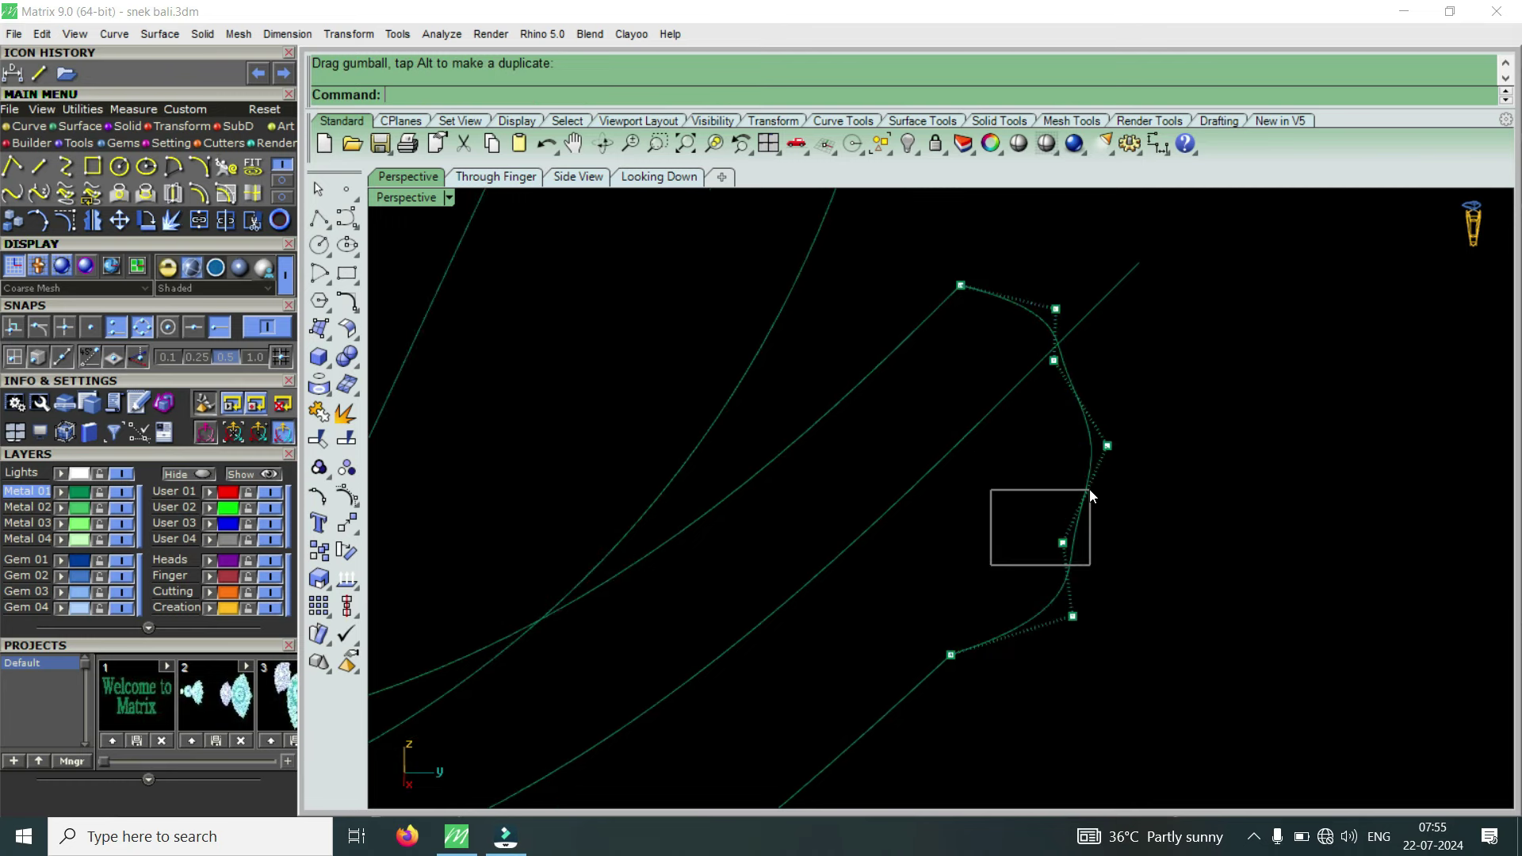
pyautogui.keyDown('shift'); pyautogui.moveTo(1023, 426); pyautogui.dragTo(1078, 353); pyautogui.keyUp('shift')
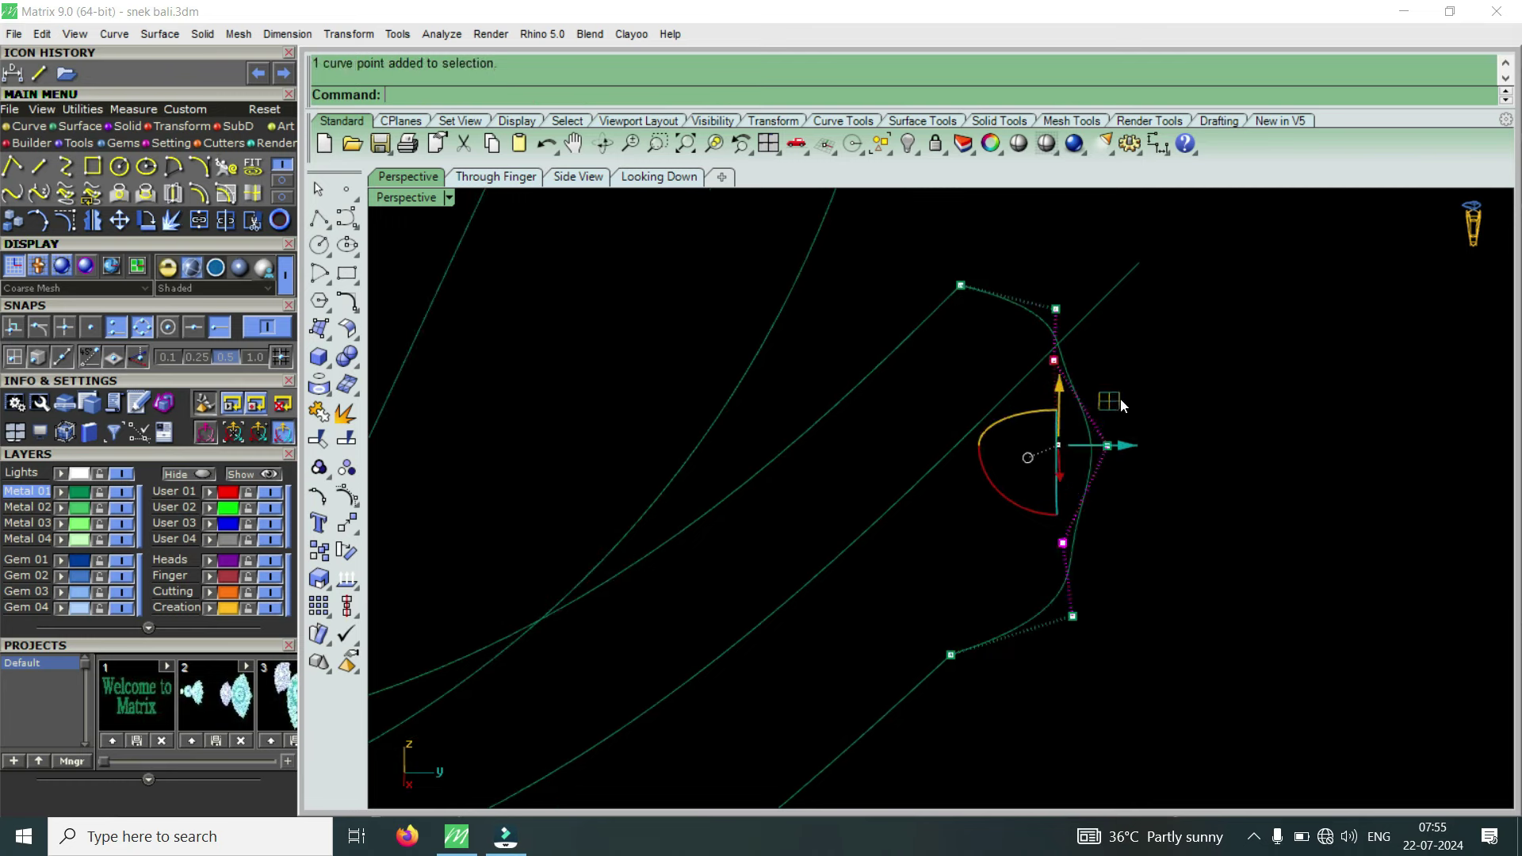
pyautogui.moveTo(1142, 450); pyautogui.dragTo(1181, 435)
pyautogui.moveTo(1042, 522)
pyautogui.keyDown('shift'); pyautogui.mouseDown()
pyautogui.moveTo(1186, 416)
pyautogui.moveTo(1224, 453)
pyautogui.mouseUp(); pyautogui.keyUp('shift')
pyautogui.moveTo(1224, 454)
pyautogui.mouseDown(button='right')
pyautogui.moveTo(829, 602)
pyautogui.moveTo(975, 649)
pyautogui.mouseUp(button='right')
# Pull the three bottom control points downward.
pyautogui.keyDown('shift'); pyautogui.moveTo(783, 713); pyautogui.dragTo(1229, 582); pyautogui.keyUp('shift')
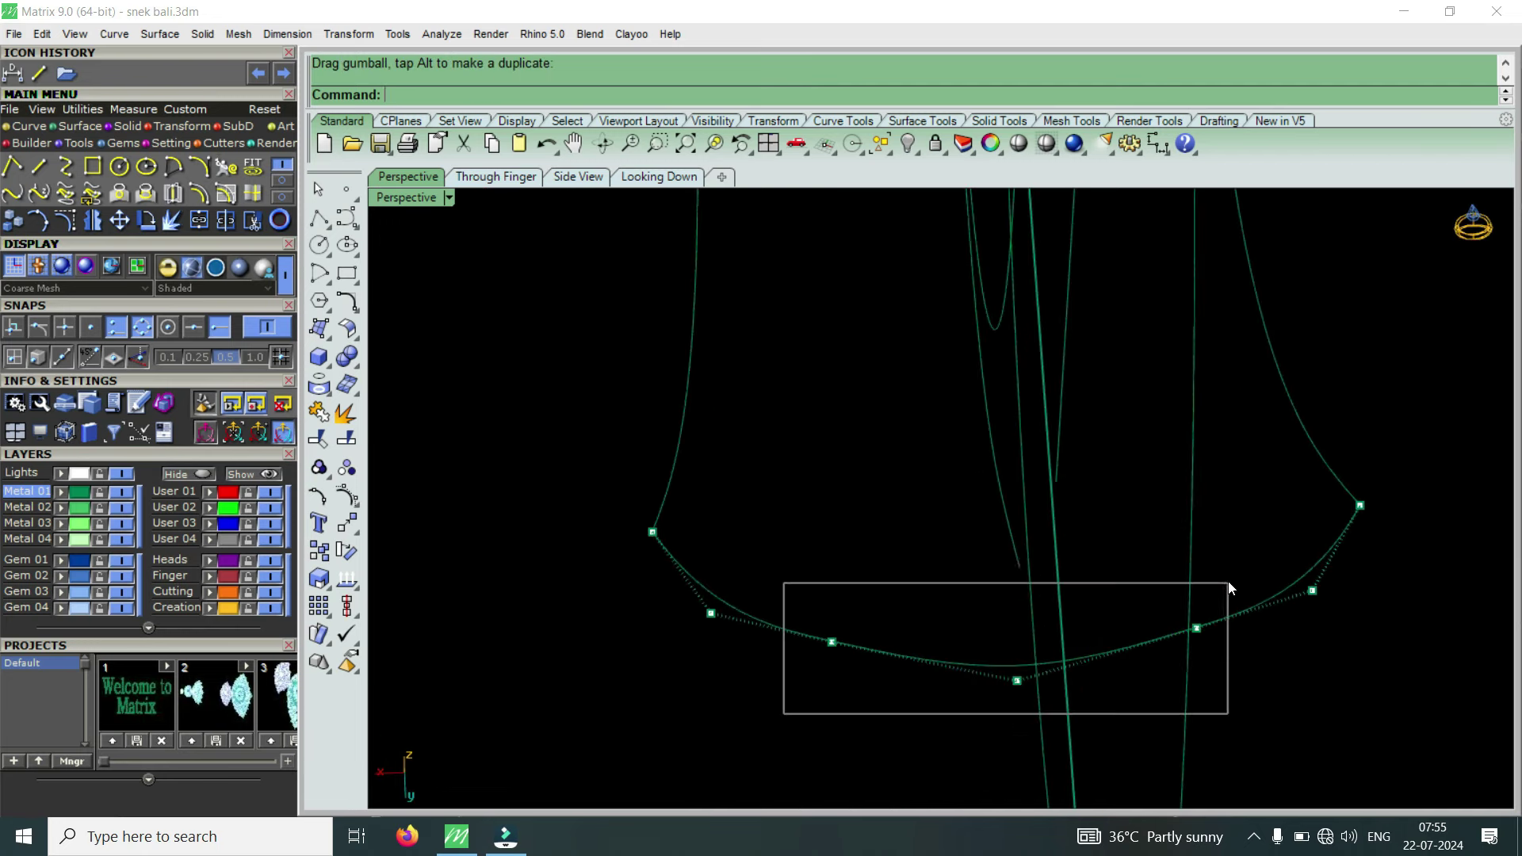
pyautogui.moveTo(1228, 581); pyautogui.dragTo(1010, 491, button='right')
pyautogui.moveTo(1026, 639); pyautogui.dragTo(1025, 695)
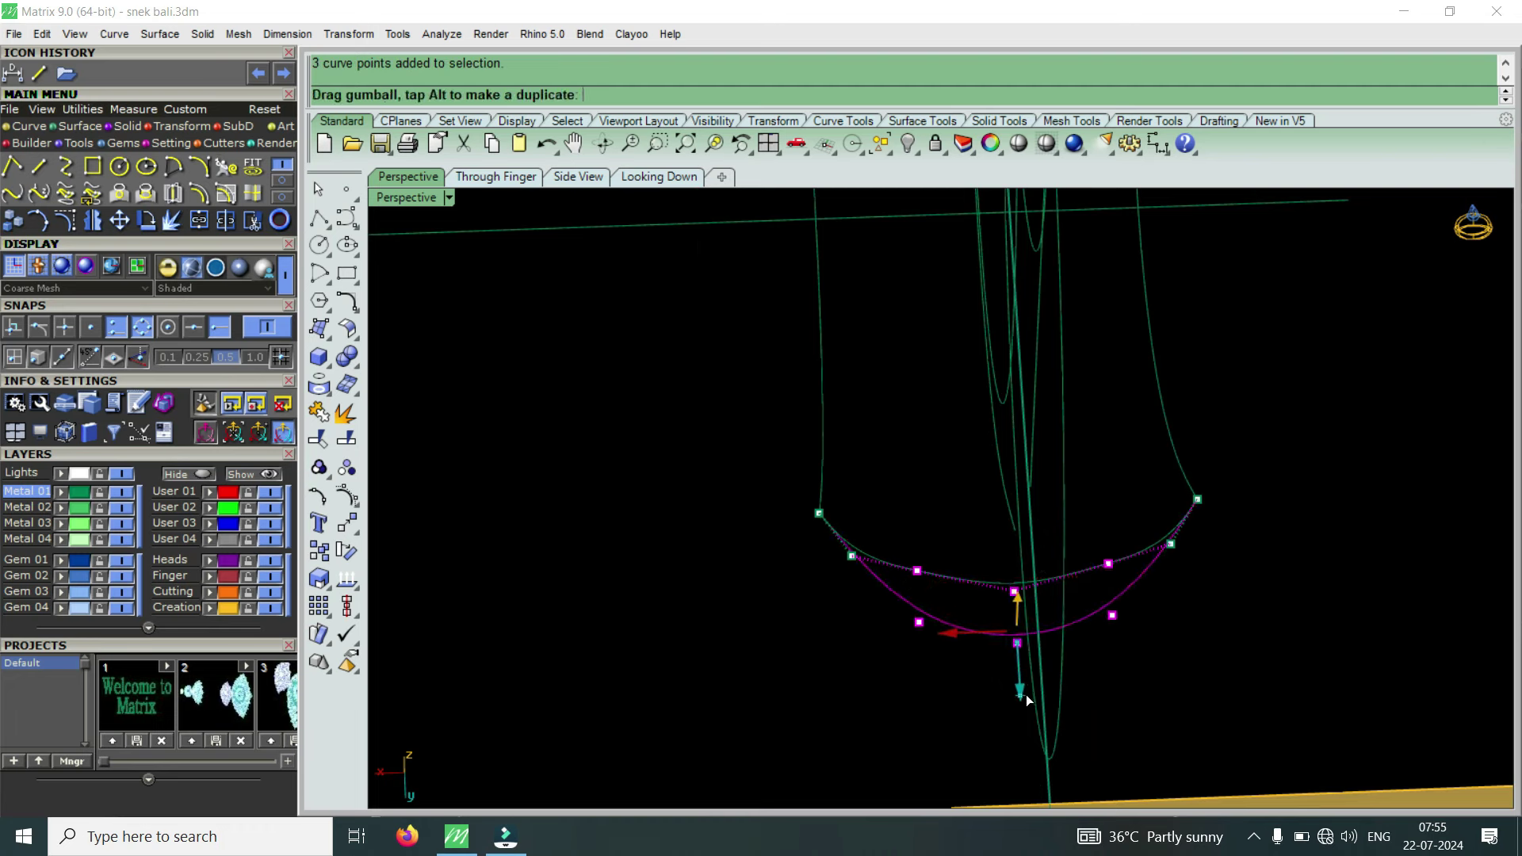
pyautogui.moveTo(1026, 695); pyautogui.dragTo(834, 593, button='right')
# Lower the side control points and nudge five points sideways to form the hook.
pyautogui.moveTo(787, 612); pyautogui.dragTo(907, 493)
pyautogui.moveTo(907, 493); pyautogui.dragTo(1101, 528, button='right')
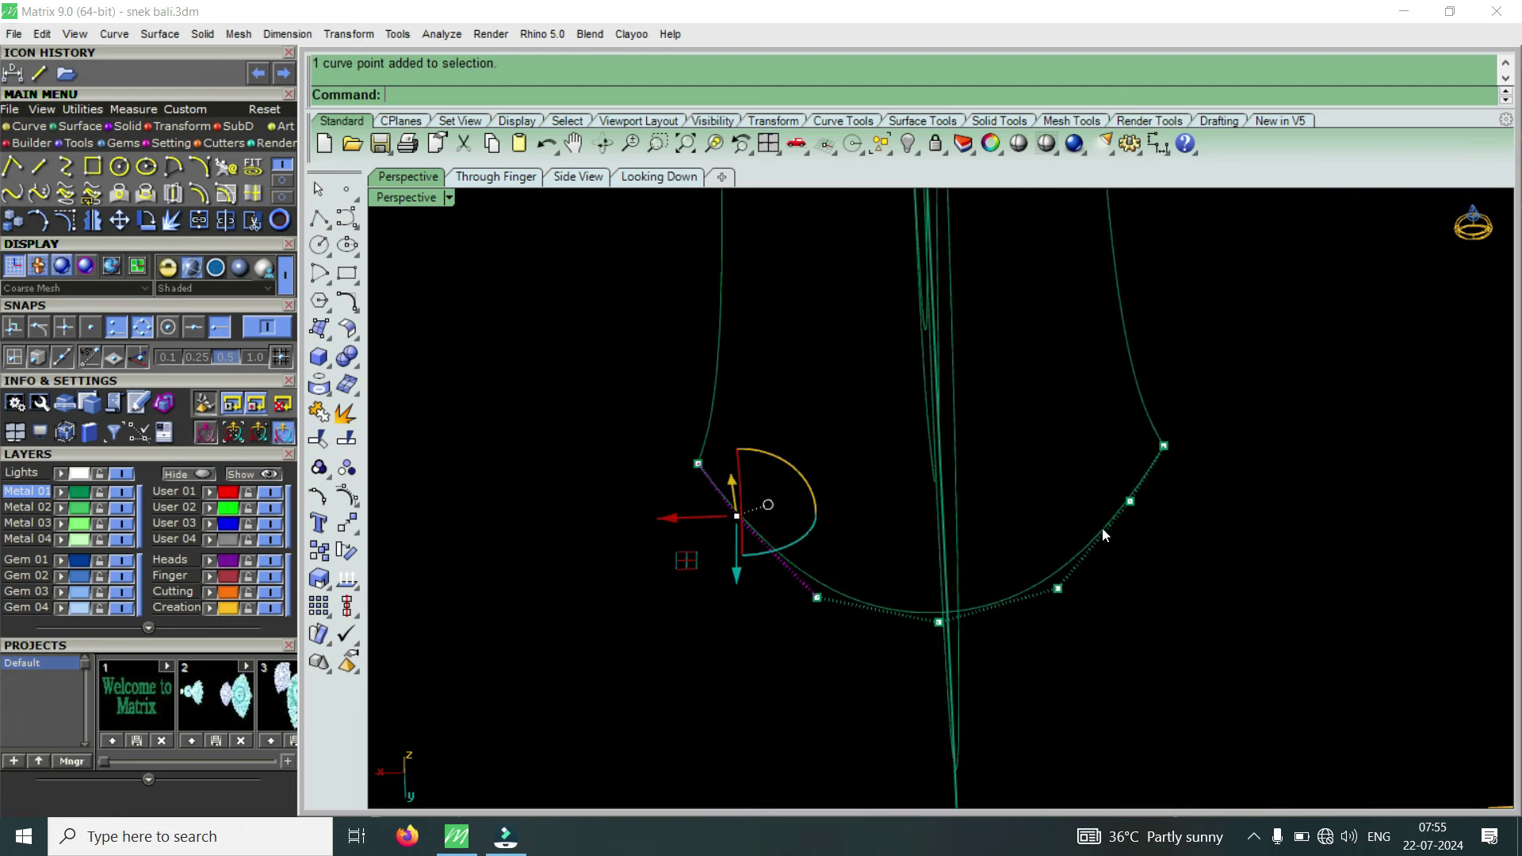
pyautogui.keyDown('shift'); pyautogui.moveTo(1189, 572); pyautogui.dragTo(1187, 571); pyautogui.keyUp('shift')
pyautogui.moveTo(934, 569); pyautogui.dragTo(952, 648)
pyautogui.moveTo(796, 675); pyautogui.dragTo(1071, 541)
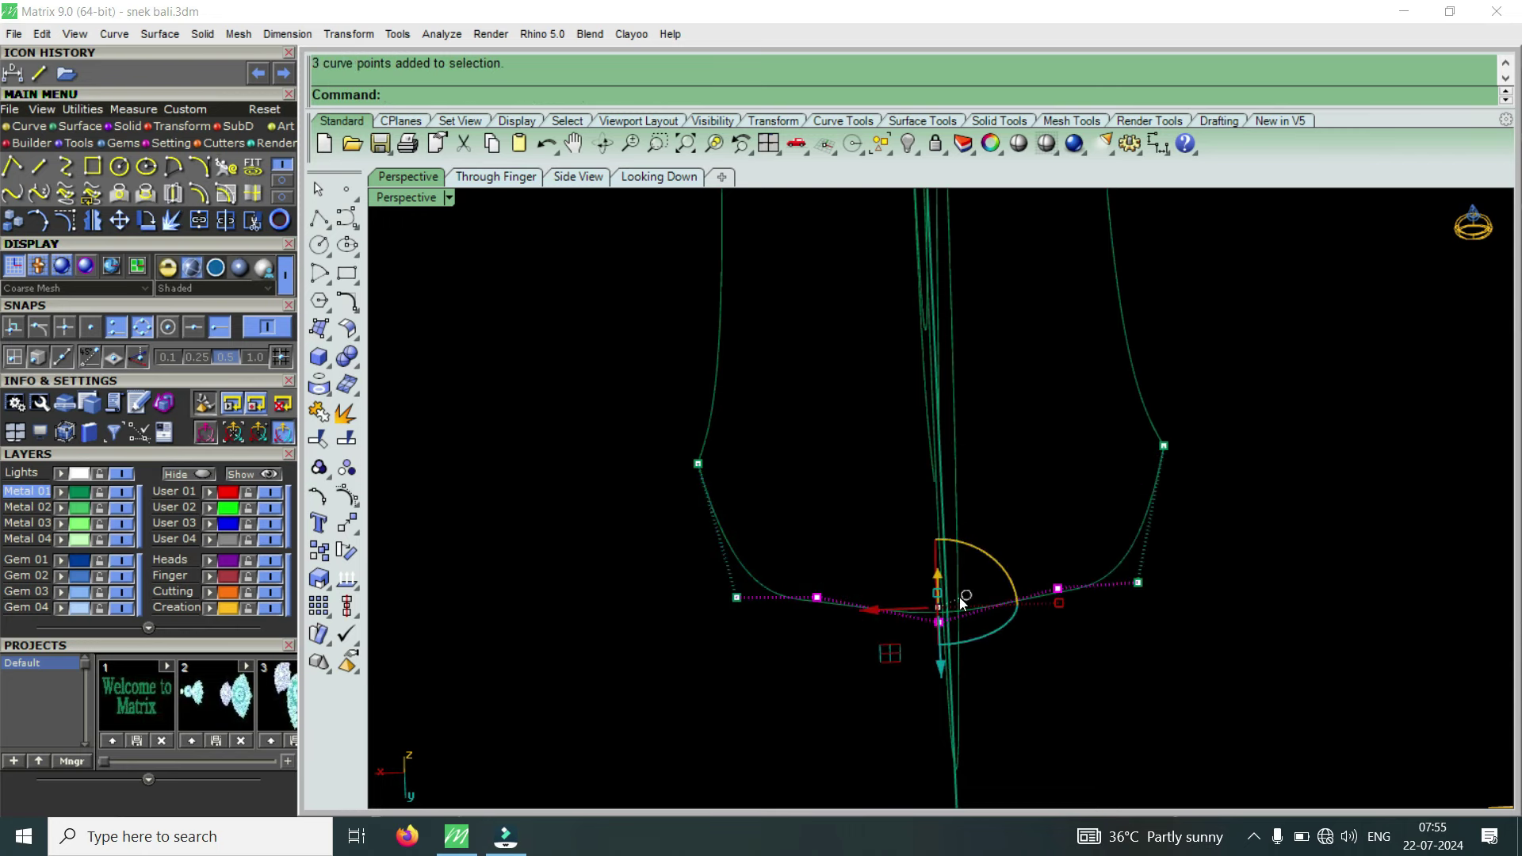
pyautogui.moveTo(943, 663); pyautogui.dragTo(934, 720)
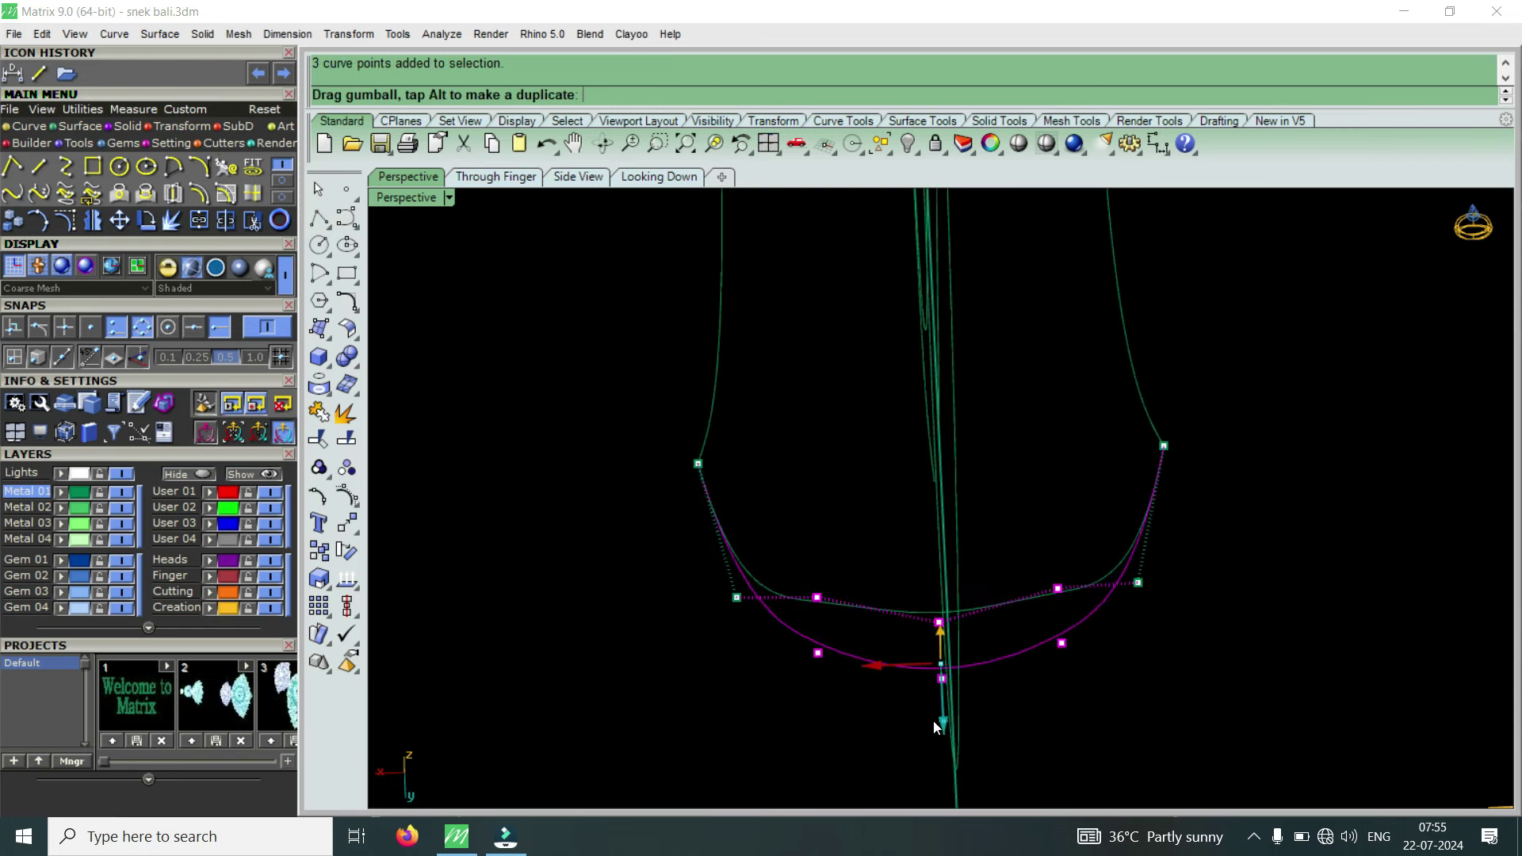
pyautogui.scroll(-3, 809, 612)
pyautogui.moveTo(809, 612)
pyautogui.mouseDown(button='right')
pyautogui.moveTo(1114, 418)
pyautogui.moveTo(1054, 578)
pyautogui.moveTo(976, 637)
pyautogui.mouseUp(button='right')
pyautogui.moveTo(927, 645)
pyautogui.keyDown('shift'); pyautogui.mouseDown()
pyautogui.moveTo(1155, 486)
pyautogui.moveTo(1154, 521)
pyautogui.mouseUp(); pyautogui.keyUp('shift')
pyautogui.moveTo(1153, 521)
pyautogui.mouseDown(button='right')
pyautogui.moveTo(1046, 689)
pyautogui.moveTo(1067, 619)
pyautogui.mouseUp(button='right')
# Move selected control points at the curve's end to tighten the curl.
pyautogui.moveTo(1132, 604); pyautogui.dragTo(1049, 543)
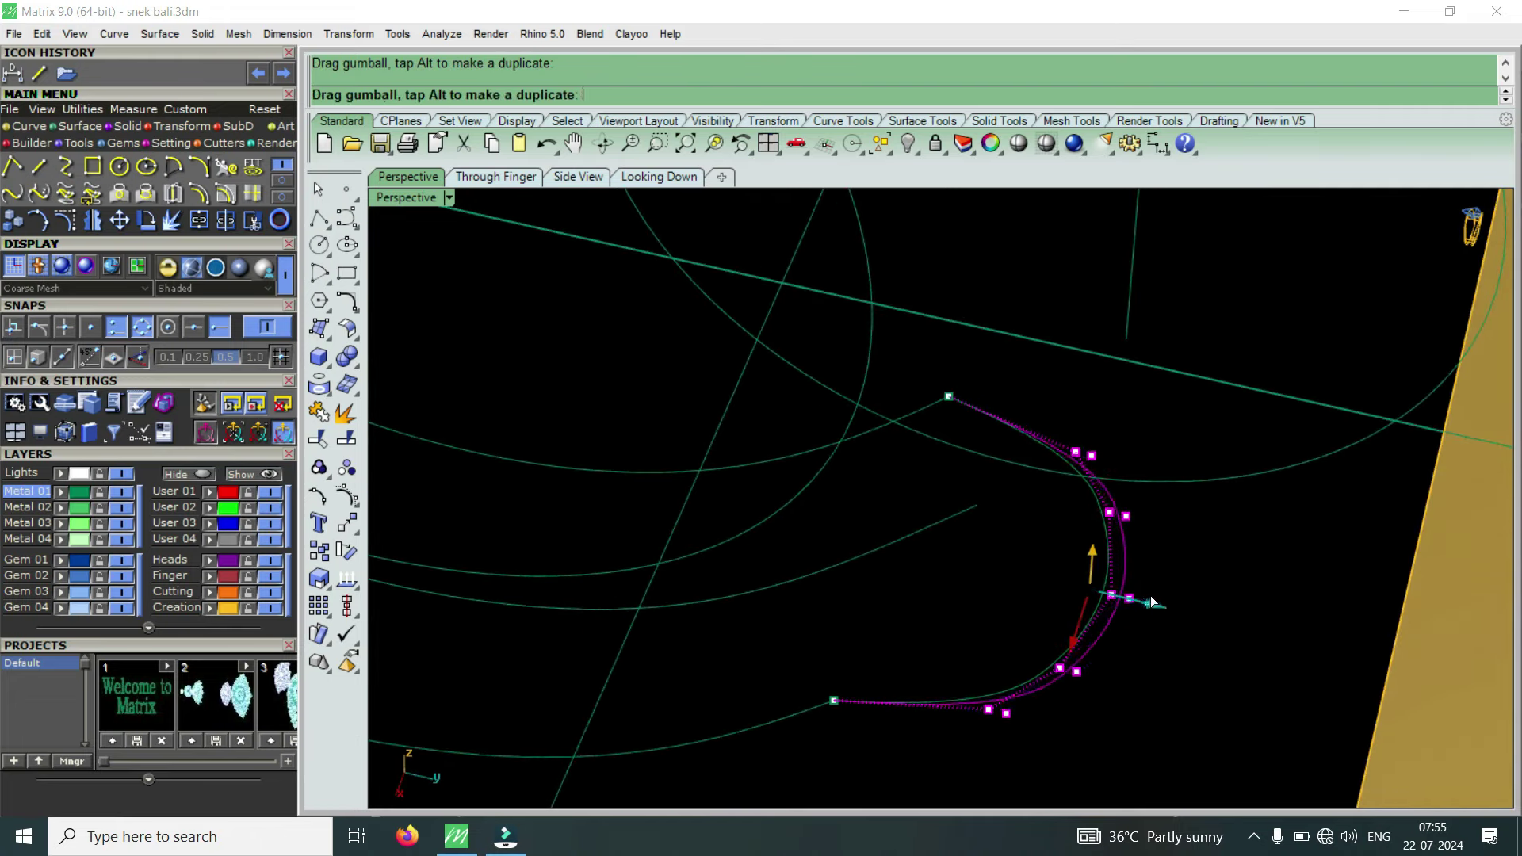
pyautogui.moveTo(1049, 544); pyautogui.dragTo(983, 701, button='right')
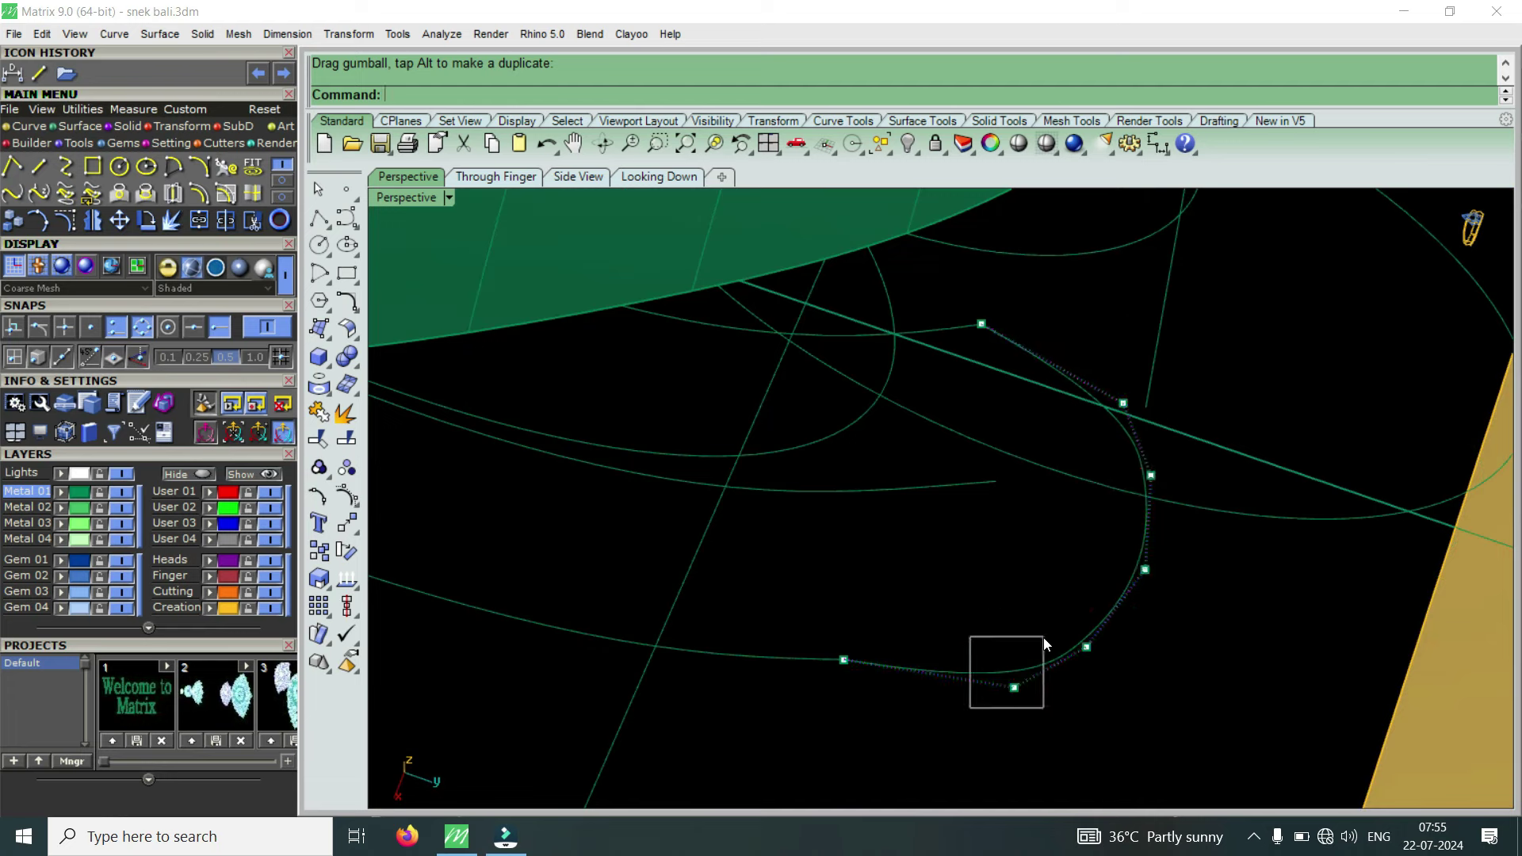
pyautogui.moveTo(976, 707); pyautogui.dragTo(1043, 637)
pyautogui.moveTo(1107, 460)
pyautogui.keyDown('shift'); pyautogui.mouseDown()
pyautogui.moveTo(1151, 389)
pyautogui.moveTo(1144, 371)
pyautogui.mouseUp(); pyautogui.keyUp('shift')
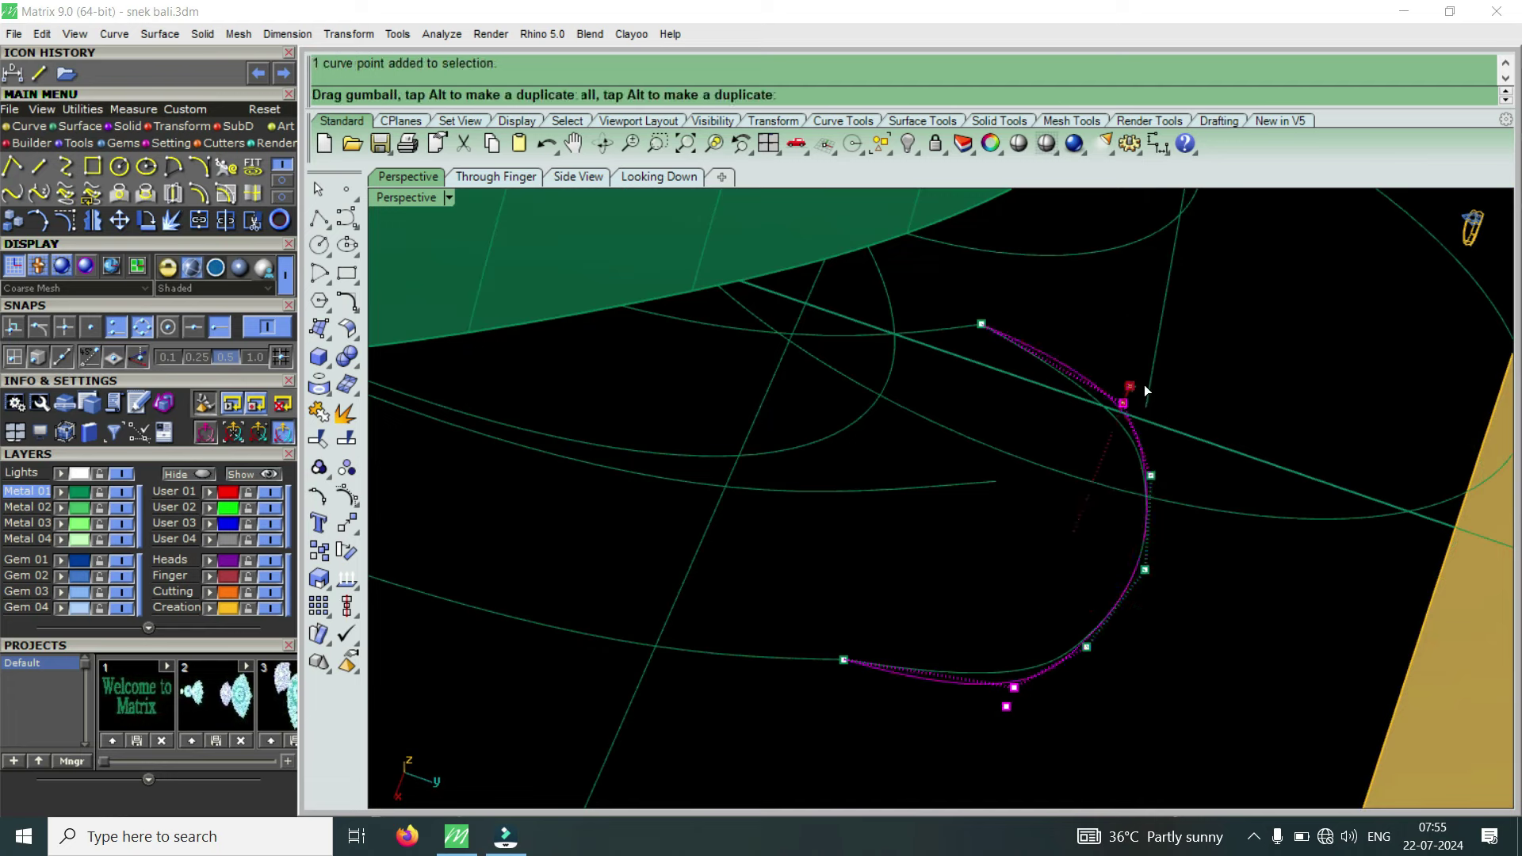
pyautogui.click(1122, 529)
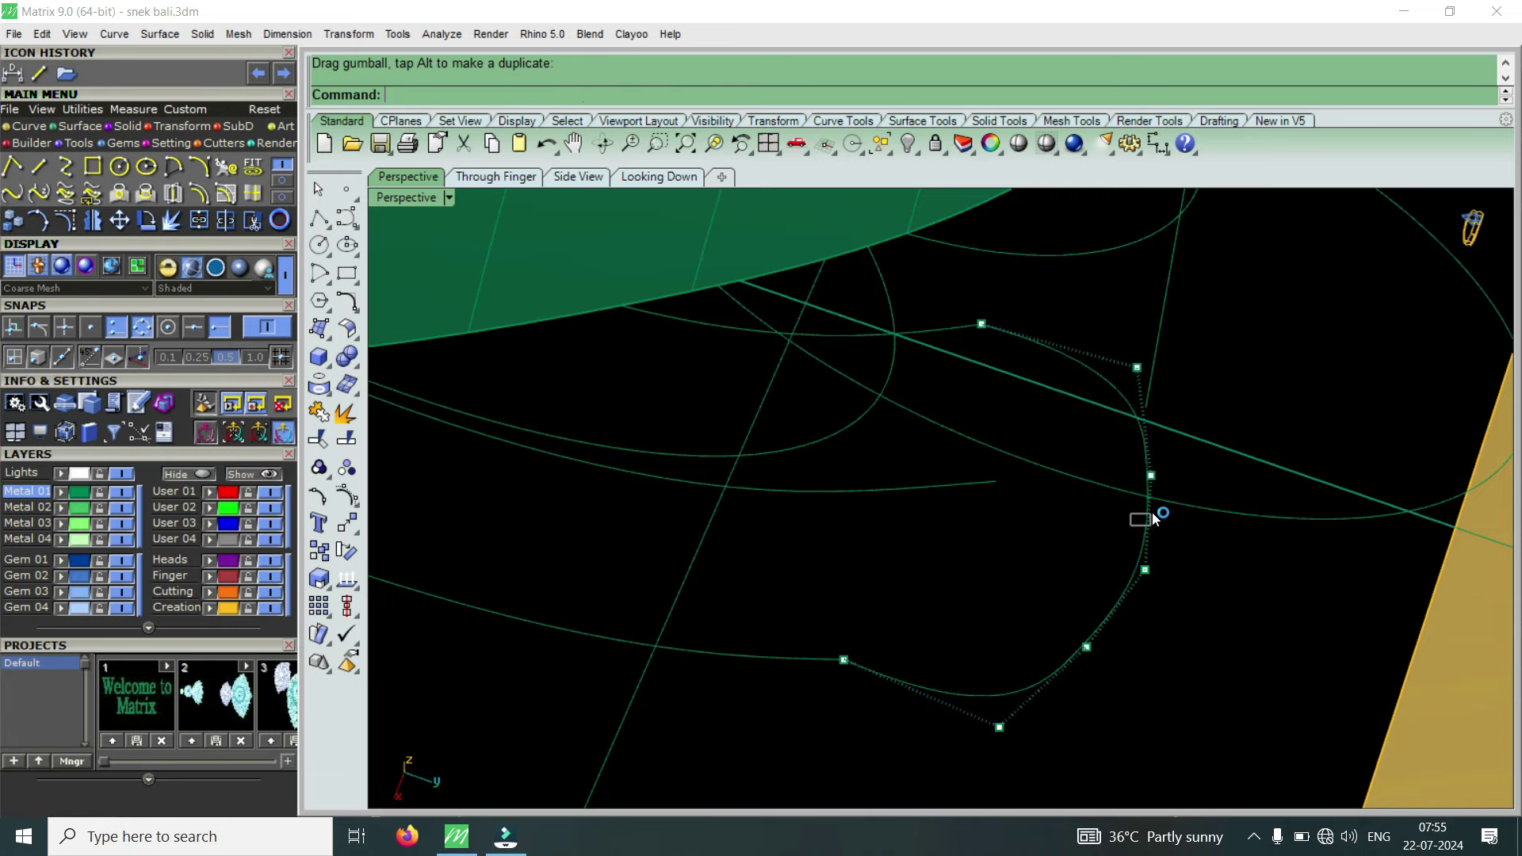
pyautogui.click(1151, 474)
pyautogui.keyDown('shift'); pyautogui.click(1086, 647); pyautogui.keyUp('shift')
pyautogui.keyDown('shift'); pyautogui.moveTo(1086, 647); pyautogui.dragTo(1102, 588, button='right'); pyautogui.keyUp('shift')
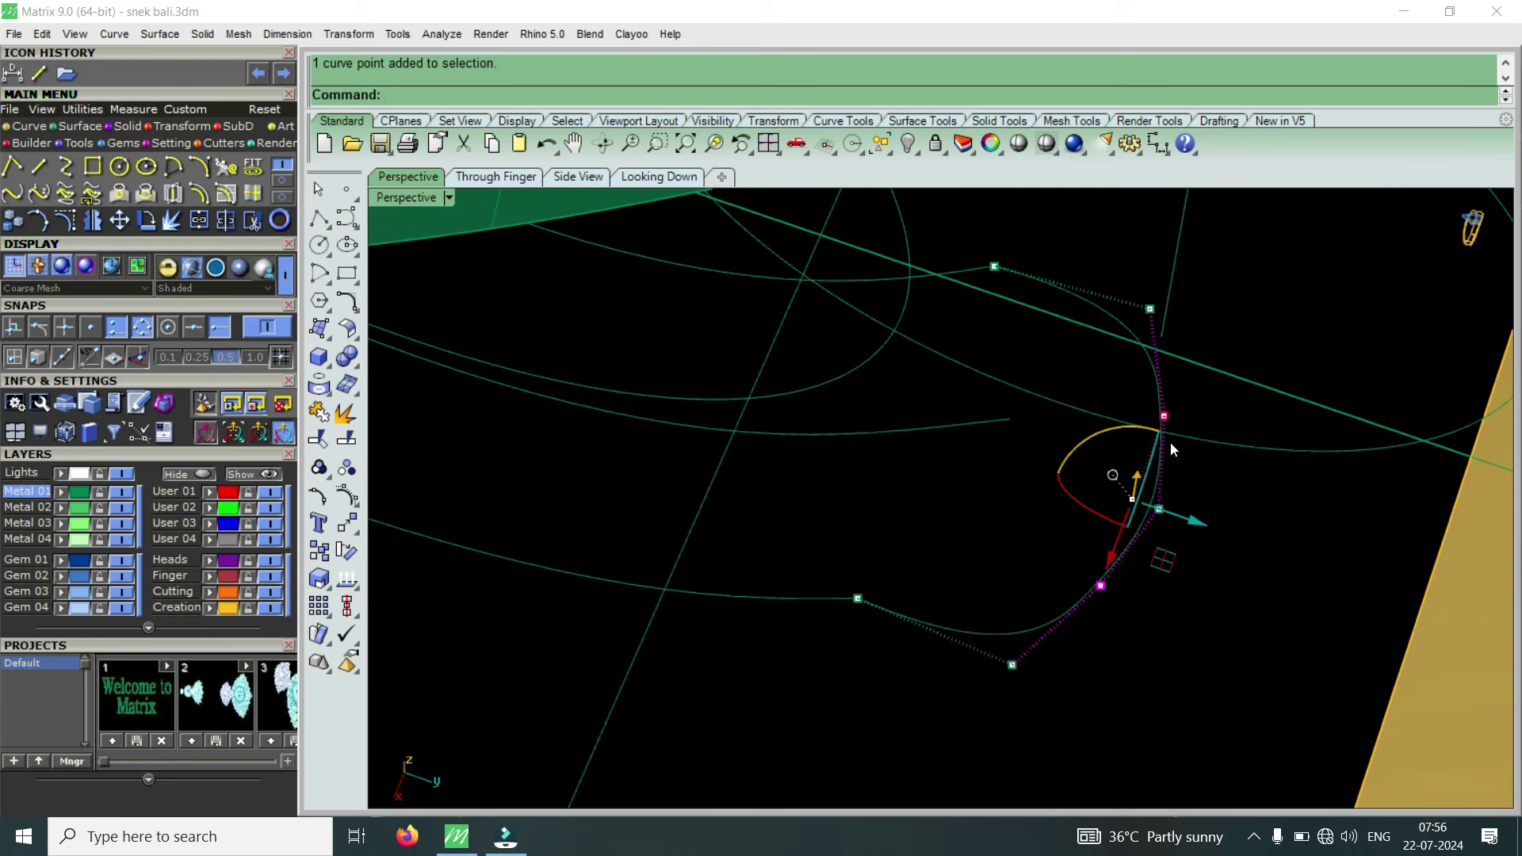
pyautogui.moveTo(1171, 418); pyautogui.dragTo(1214, 393)
pyautogui.moveTo(1184, 473); pyautogui.dragTo(1181, 525, button='right')
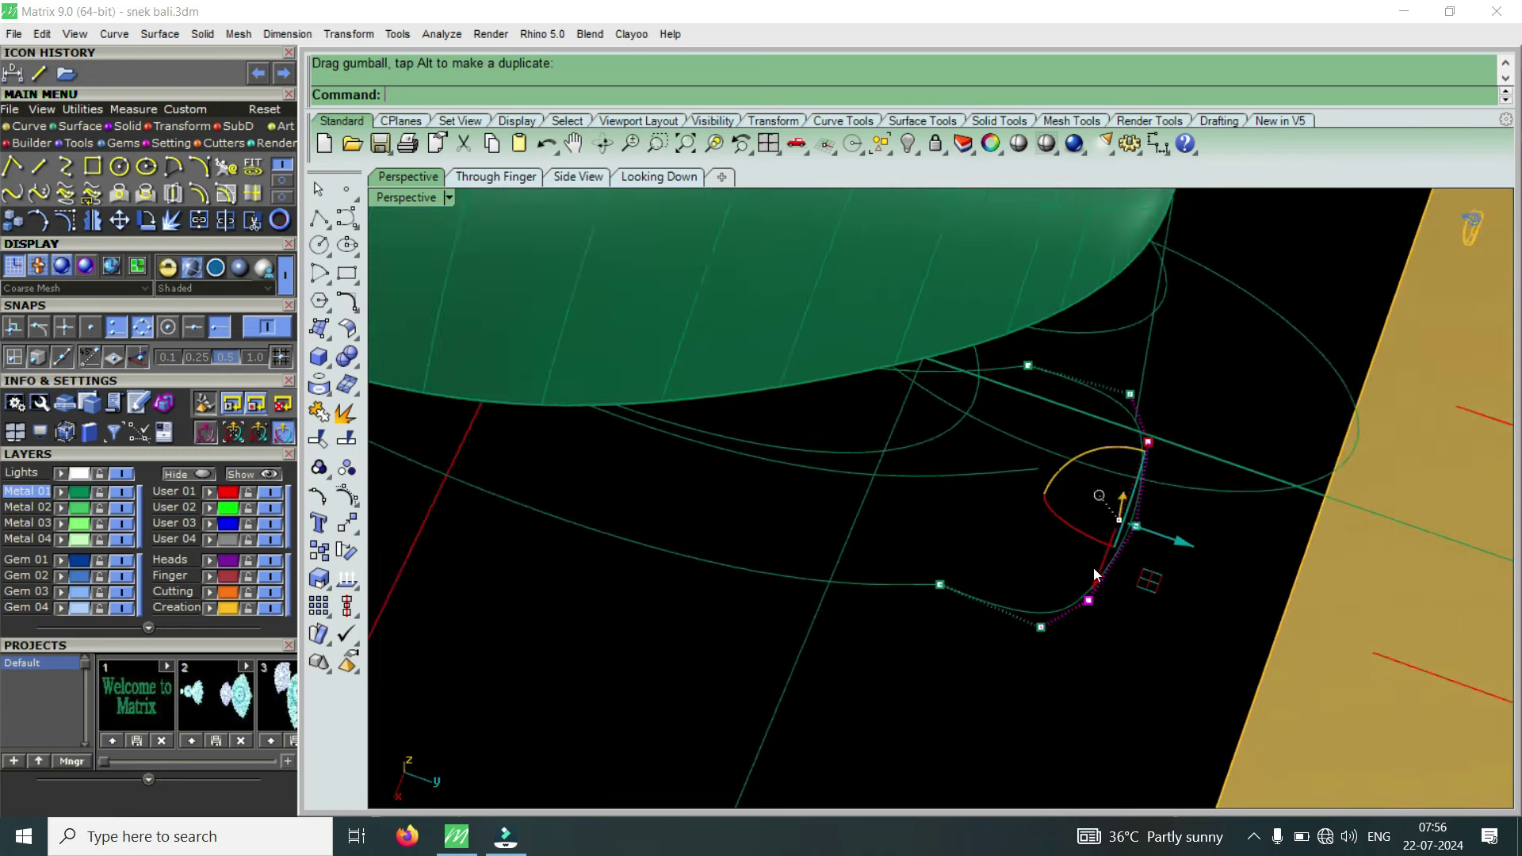
# Refine the curve's tip by adjusting individual control points into a rounded end.
pyautogui.scroll(4, 1150, 499)
pyautogui.moveTo(1070, 550)
pyautogui.mouseDown()
pyautogui.moveTo(1206, 478)
pyautogui.moveTo(1243, 516)
pyautogui.mouseUp()
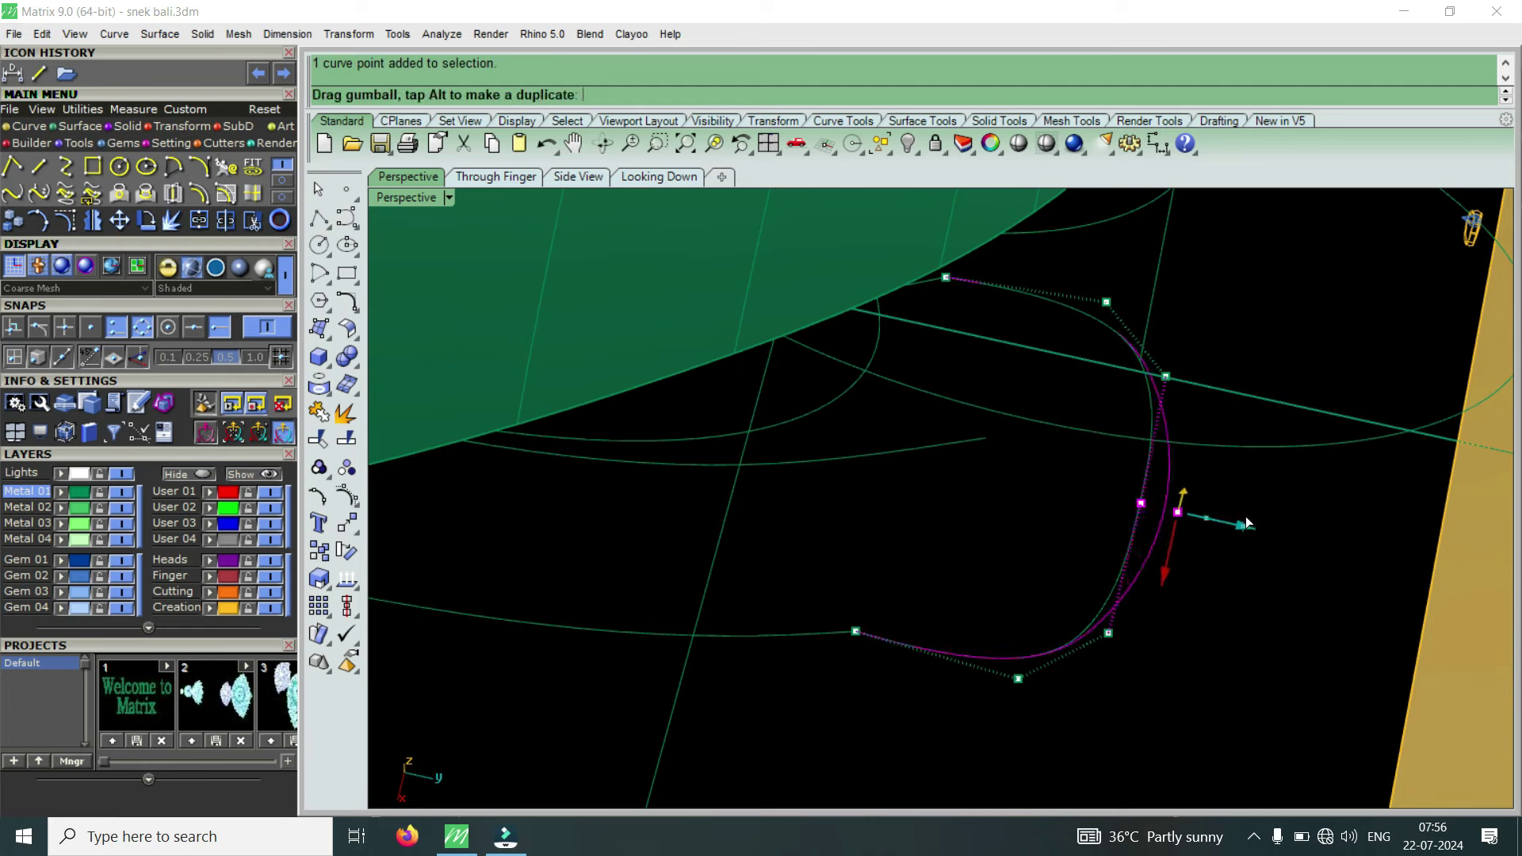
pyautogui.moveTo(1081, 689); pyautogui.dragTo(1162, 598)
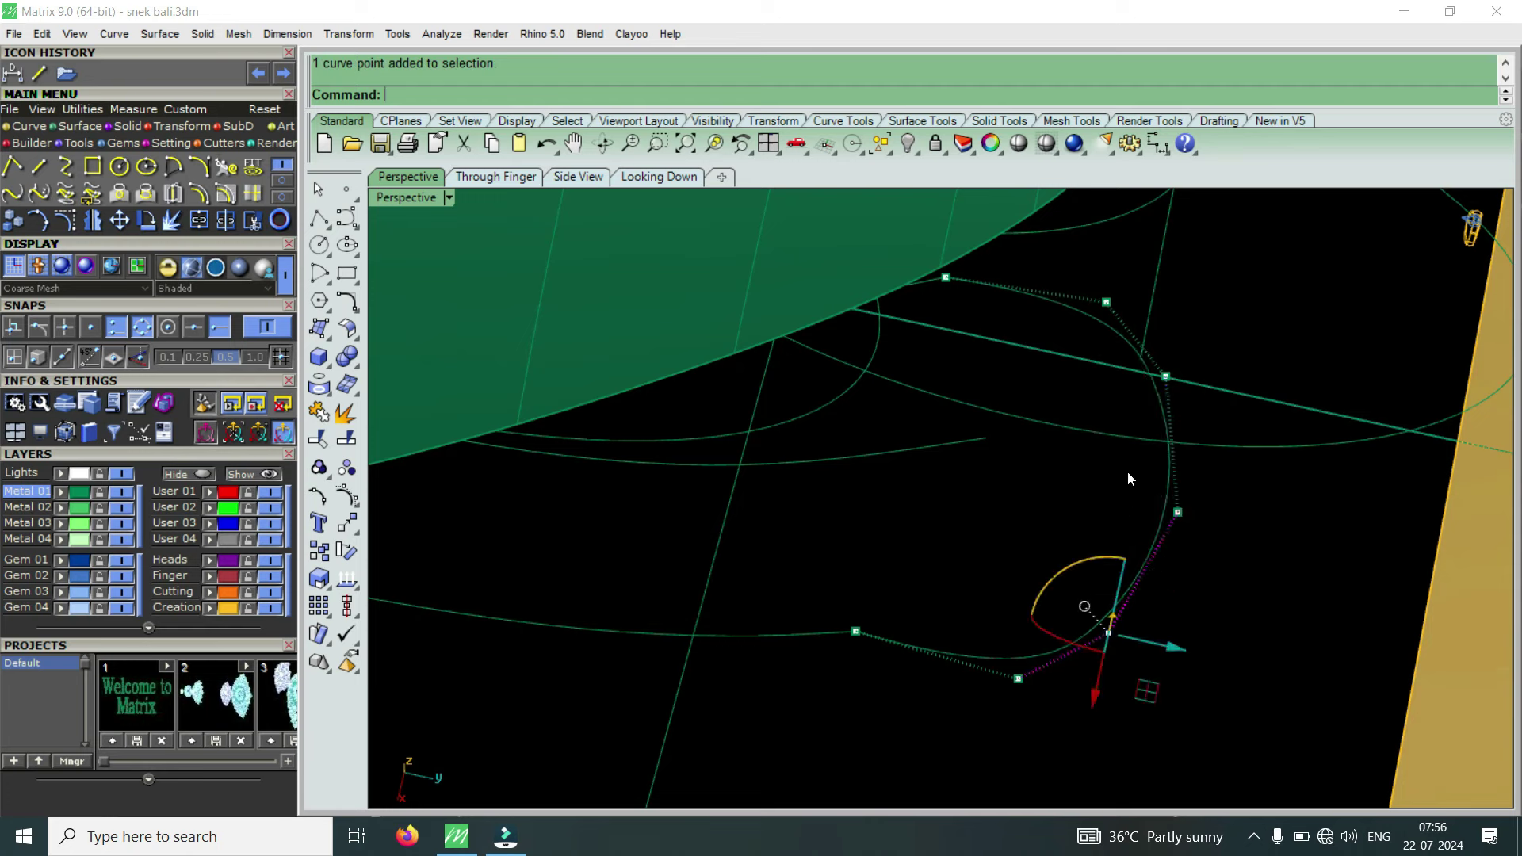
pyautogui.keyDown('shift'); pyautogui.moveTo(1215, 374); pyautogui.dragTo(1221, 366); pyautogui.keyUp('shift')
pyautogui.moveTo(1205, 513); pyautogui.dragTo(1234, 506)
pyautogui.moveTo(1104, 569); pyautogui.dragTo(1248, 476)
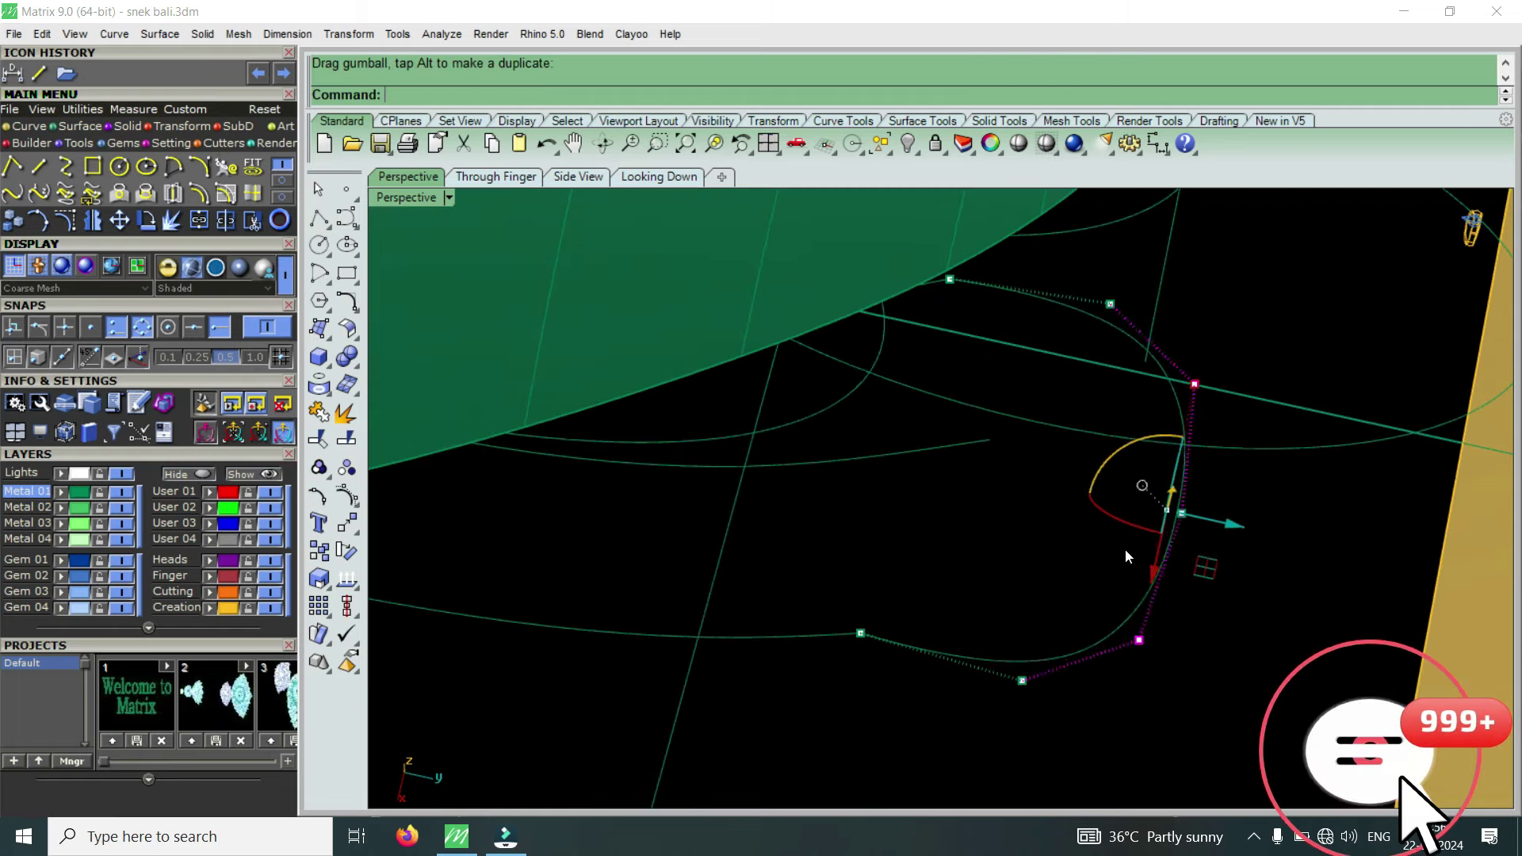
pyautogui.moveTo(1182, 512); pyautogui.dragTo(1175, 537)
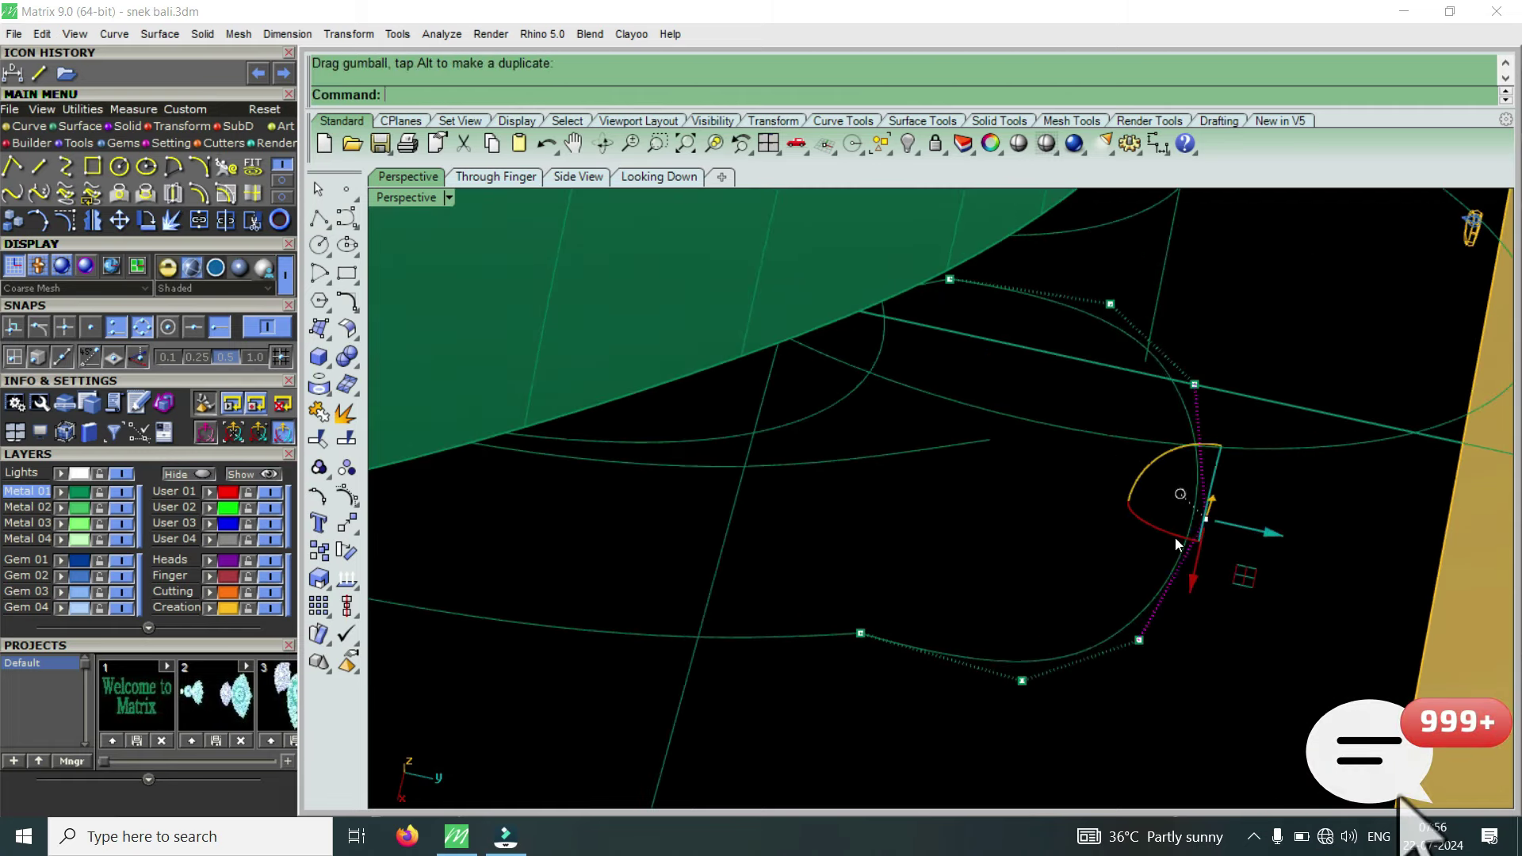
# Hide the control points, select the end loop curve, and show all four views.
pyautogui.scroll(-4, 1149, 483)
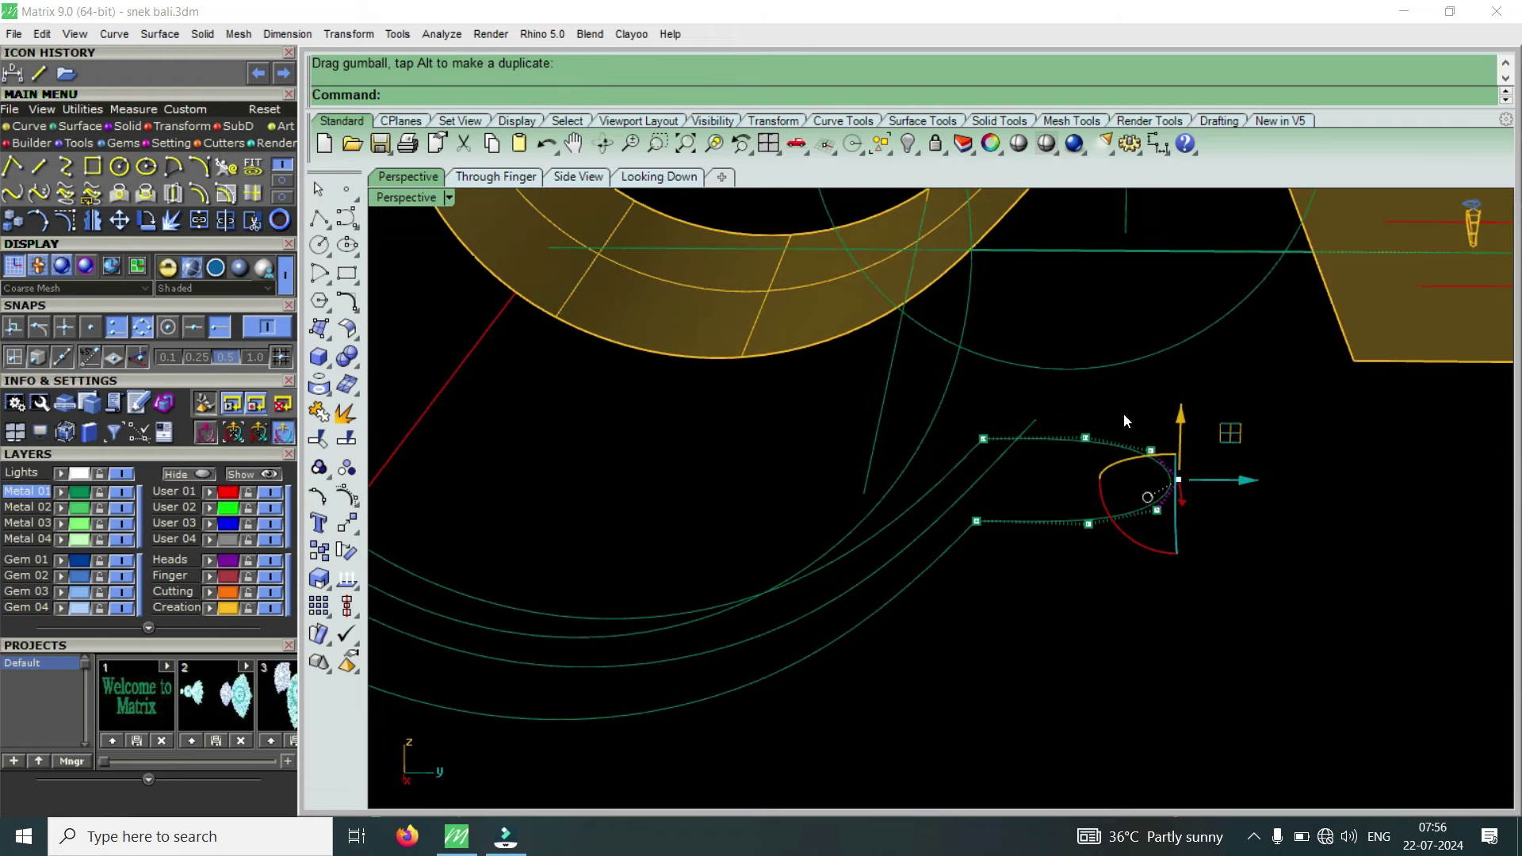
pyautogui.press('Escape')
pyautogui.moveTo(1142, 535); pyautogui.dragTo(1067, 581)
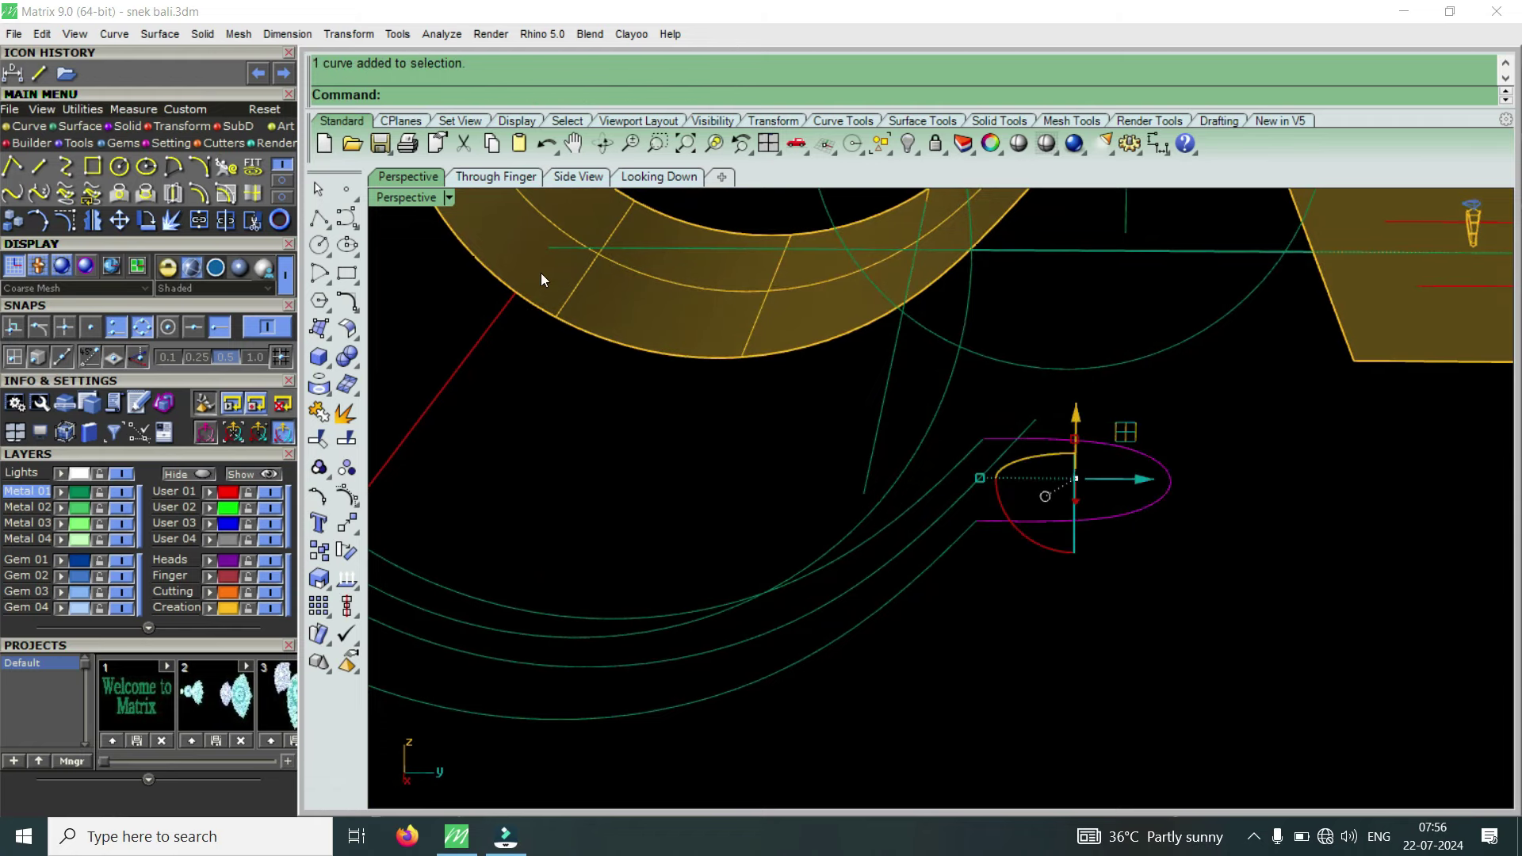
pyautogui.doubleClick(414, 201)
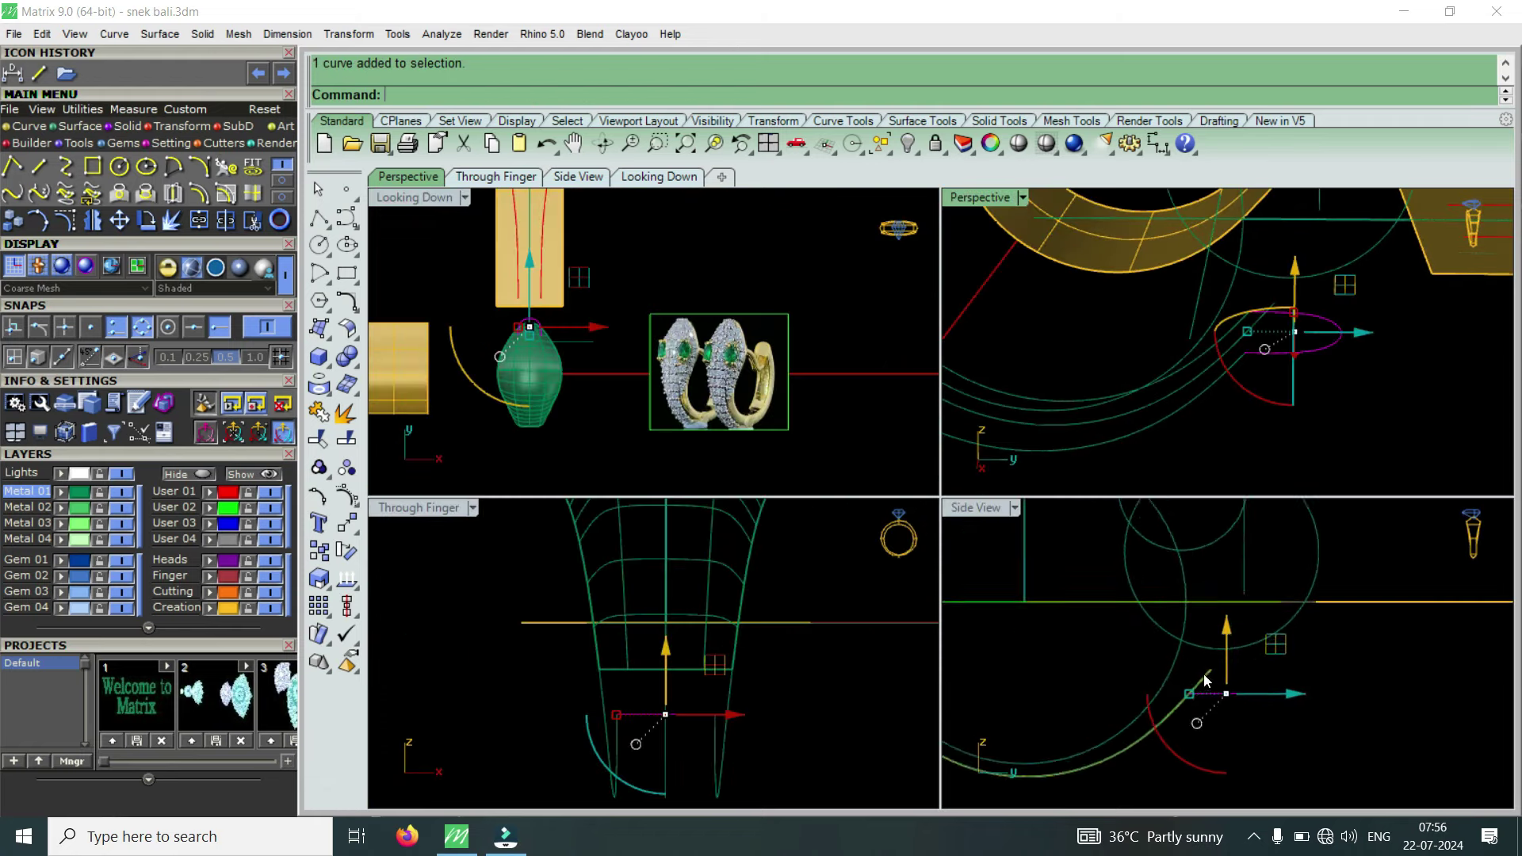
# Rotate the end loop curve about its end to align with the hoop rail.
pyautogui.scroll(-2, 1167, 653)
pyautogui.scroll(-2, 1167, 640)
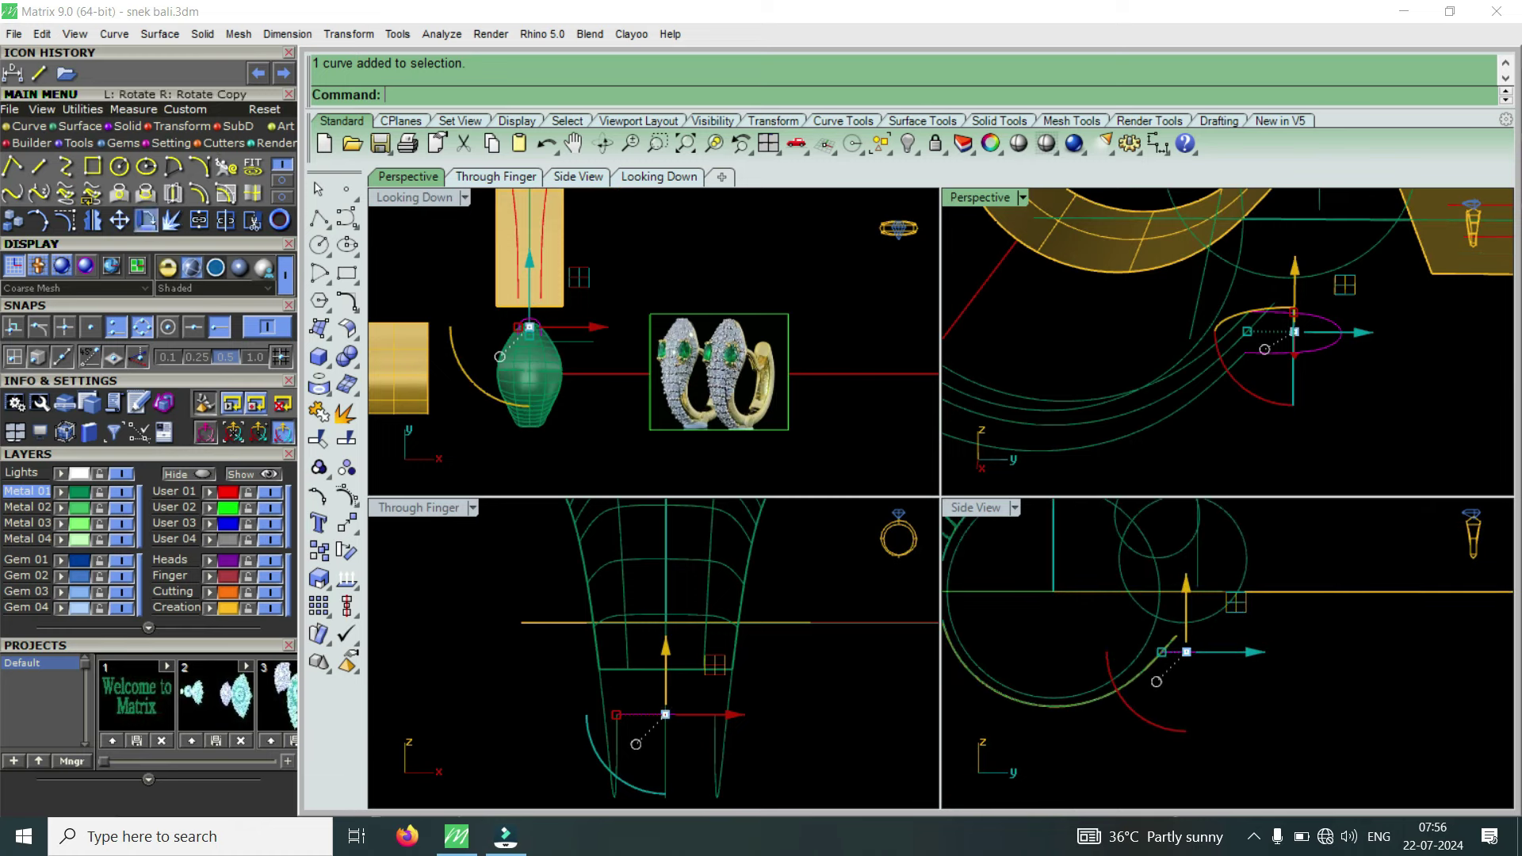
pyautogui.click(147, 221)
pyautogui.click(1163, 651)
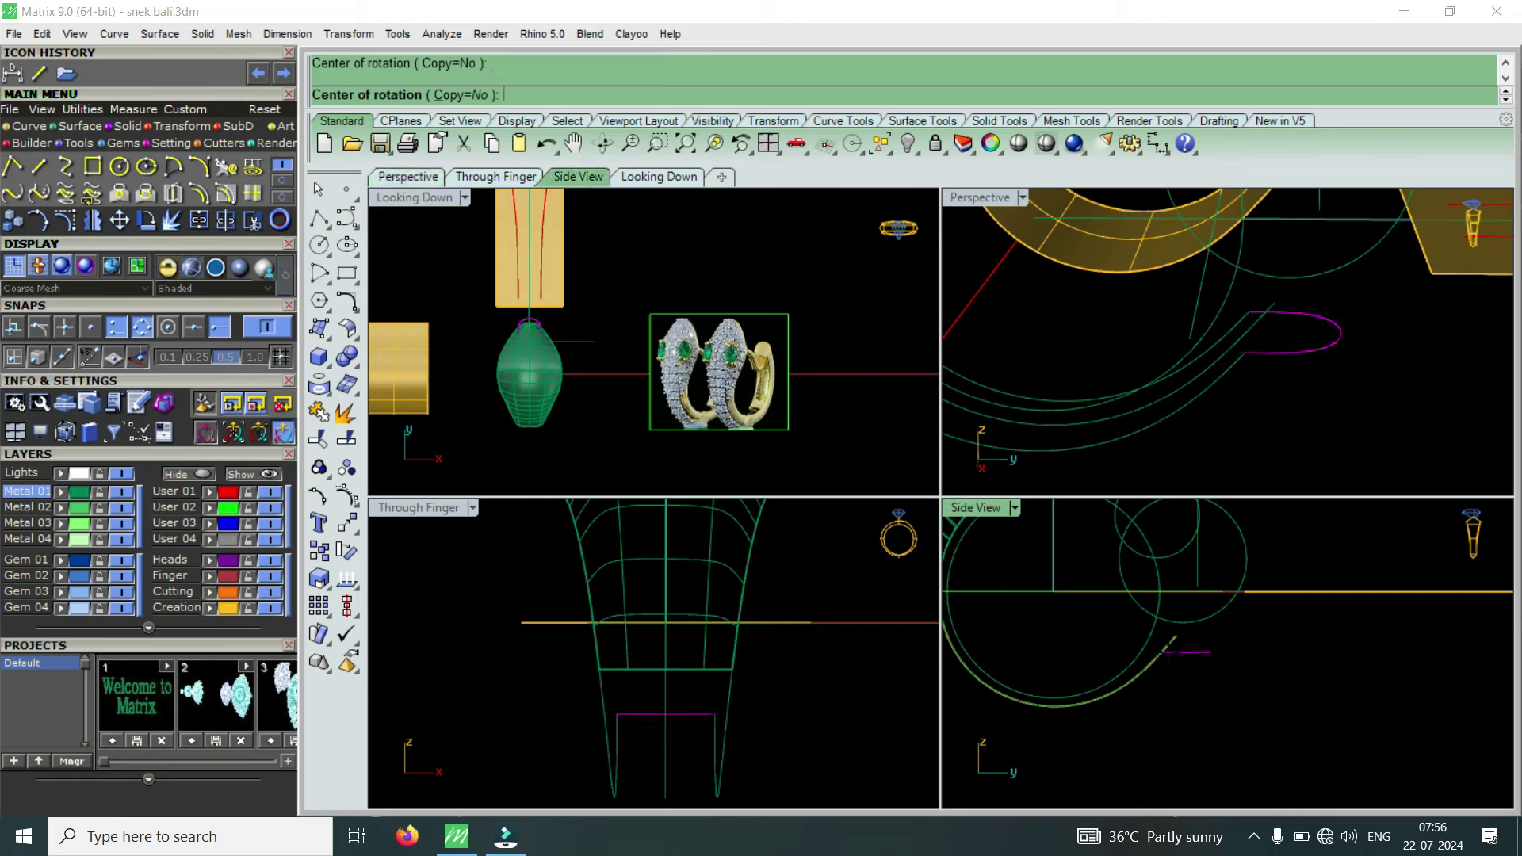
pyautogui.click(1272, 676)
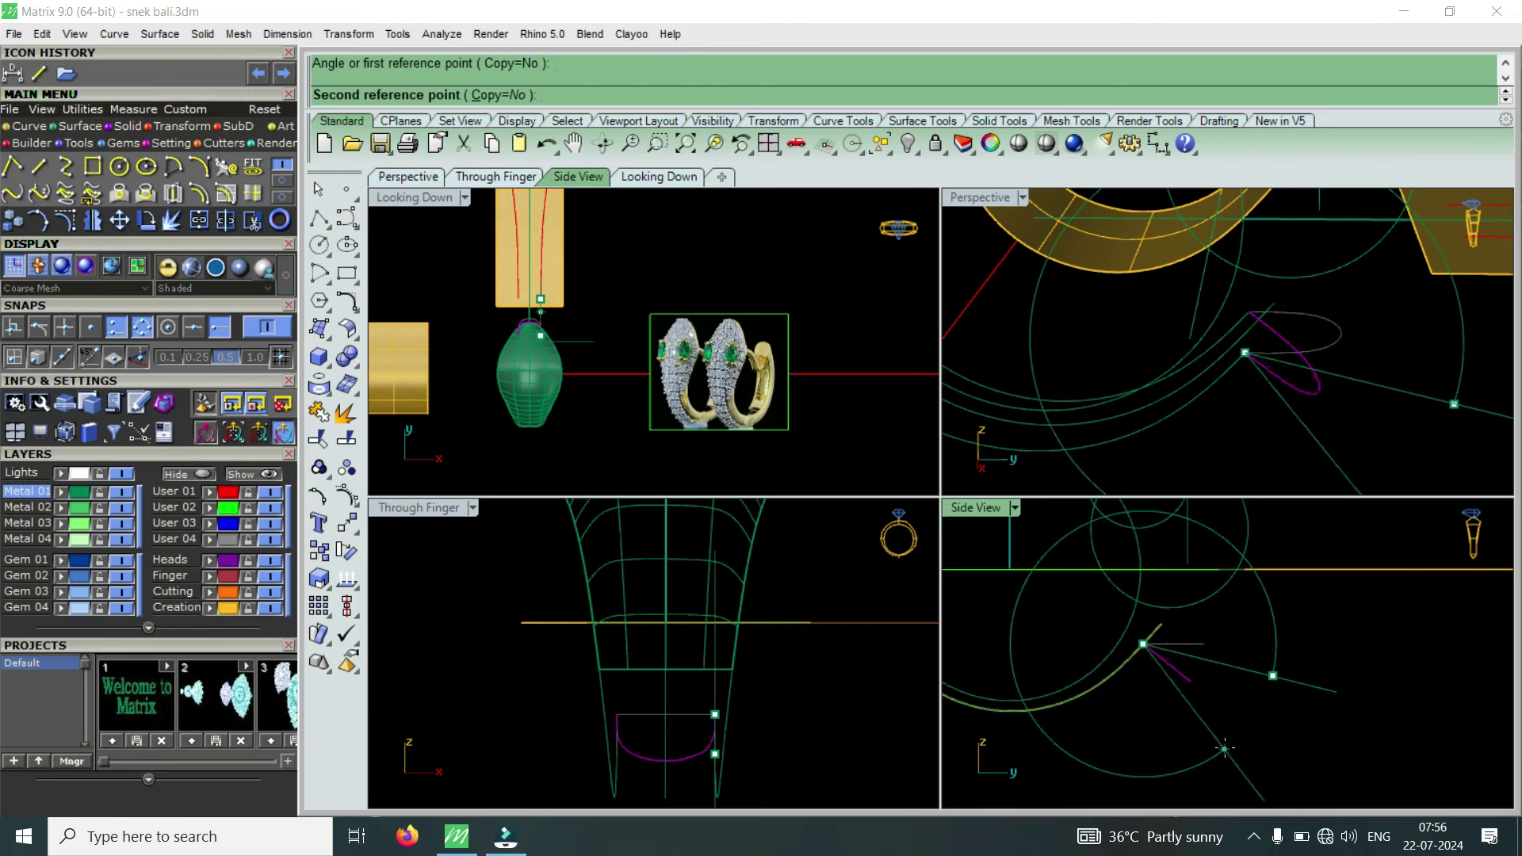
pyautogui.click(1221, 749)
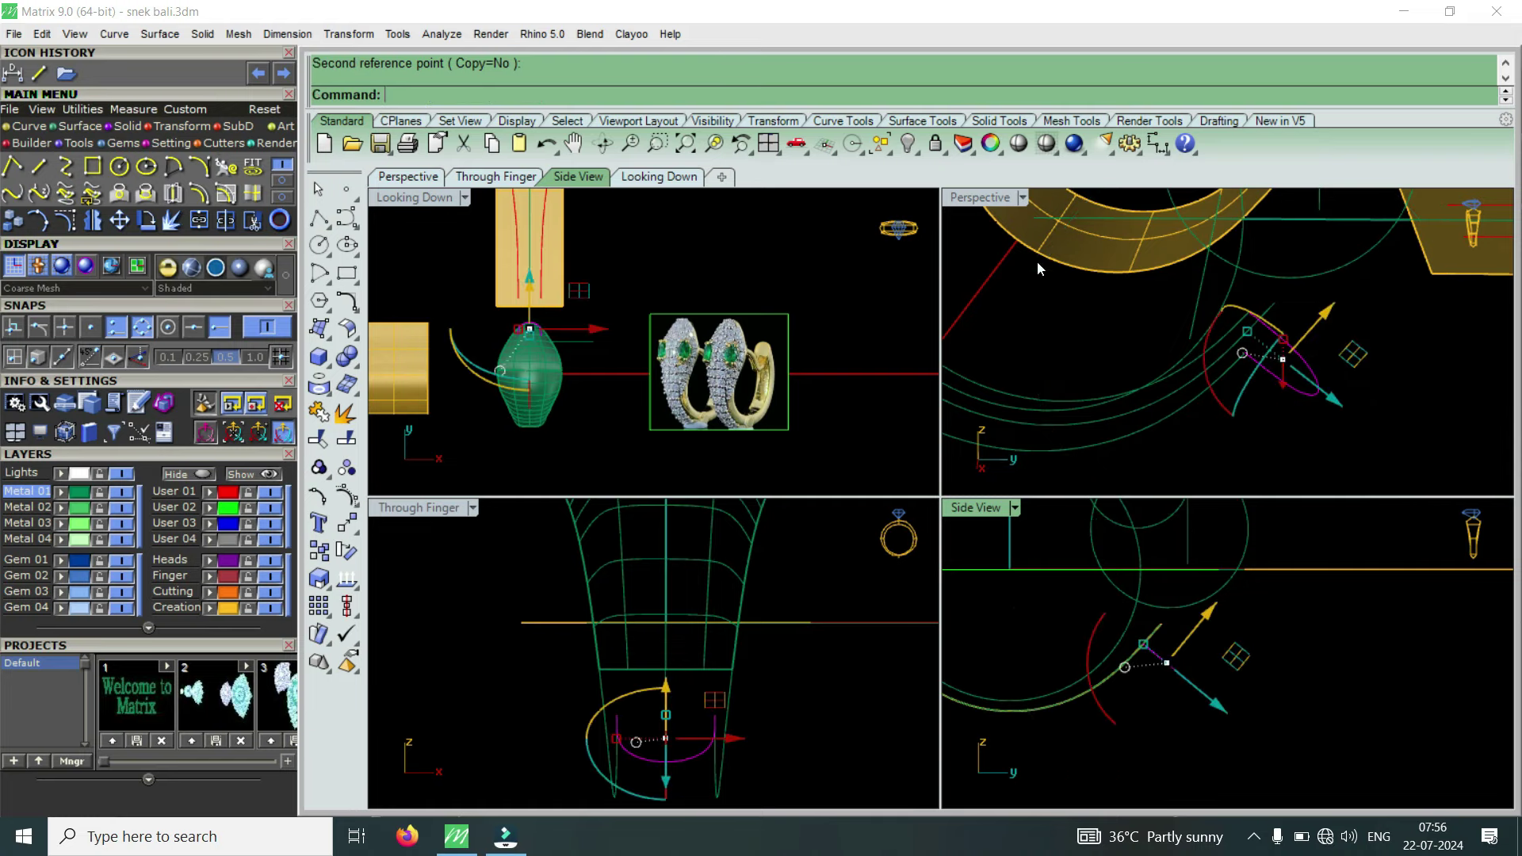
# Maximize the Perspective view and deselect the rotated curve.
pyautogui.doubleClick(994, 198)
pyautogui.scroll(3, 1008, 550)
pyautogui.scroll(2, 878, 539)
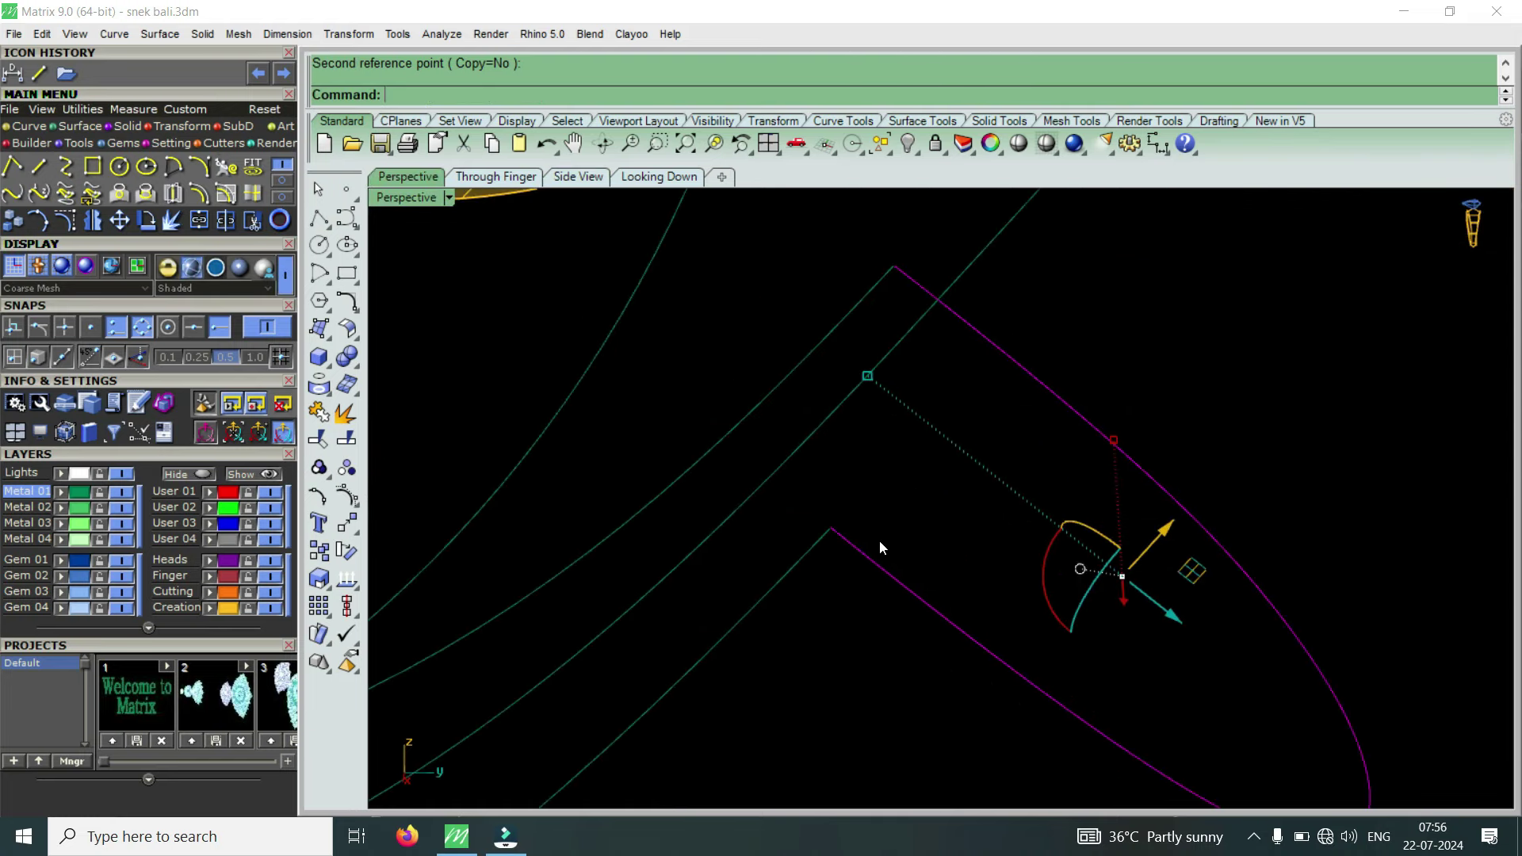
pyautogui.click(863, 536)
pyautogui.scroll(-3, 872, 501)
pyautogui.scroll(-3, 1010, 463)
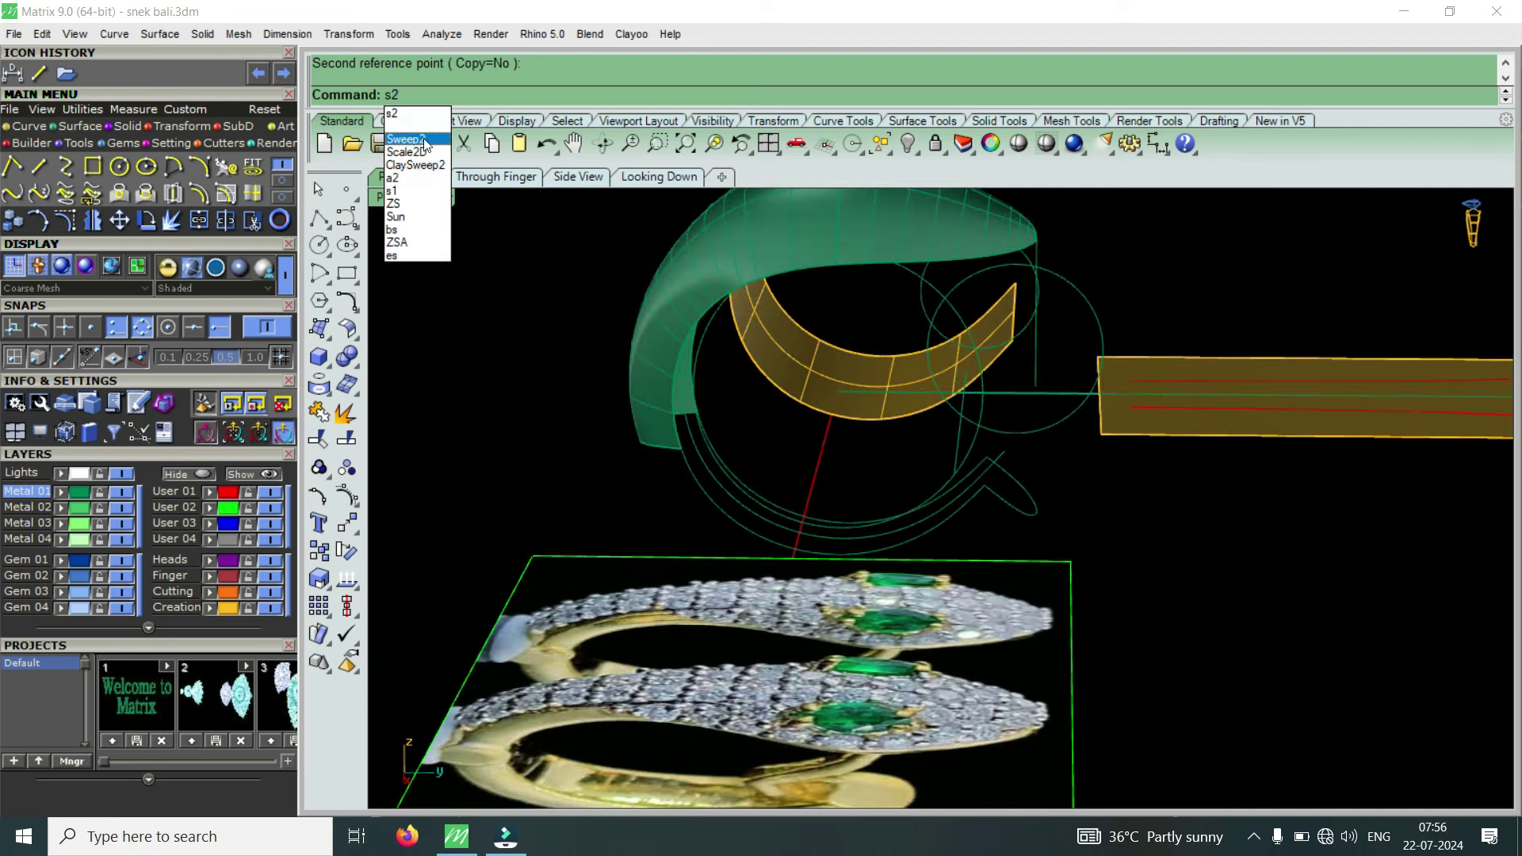
# Sweep2 along both hoop rails with the green surface edge and end loop curve as sections.
pyautogui.click(413, 144)
pyautogui.click(698, 482)
pyautogui.scroll(3, 725, 436)
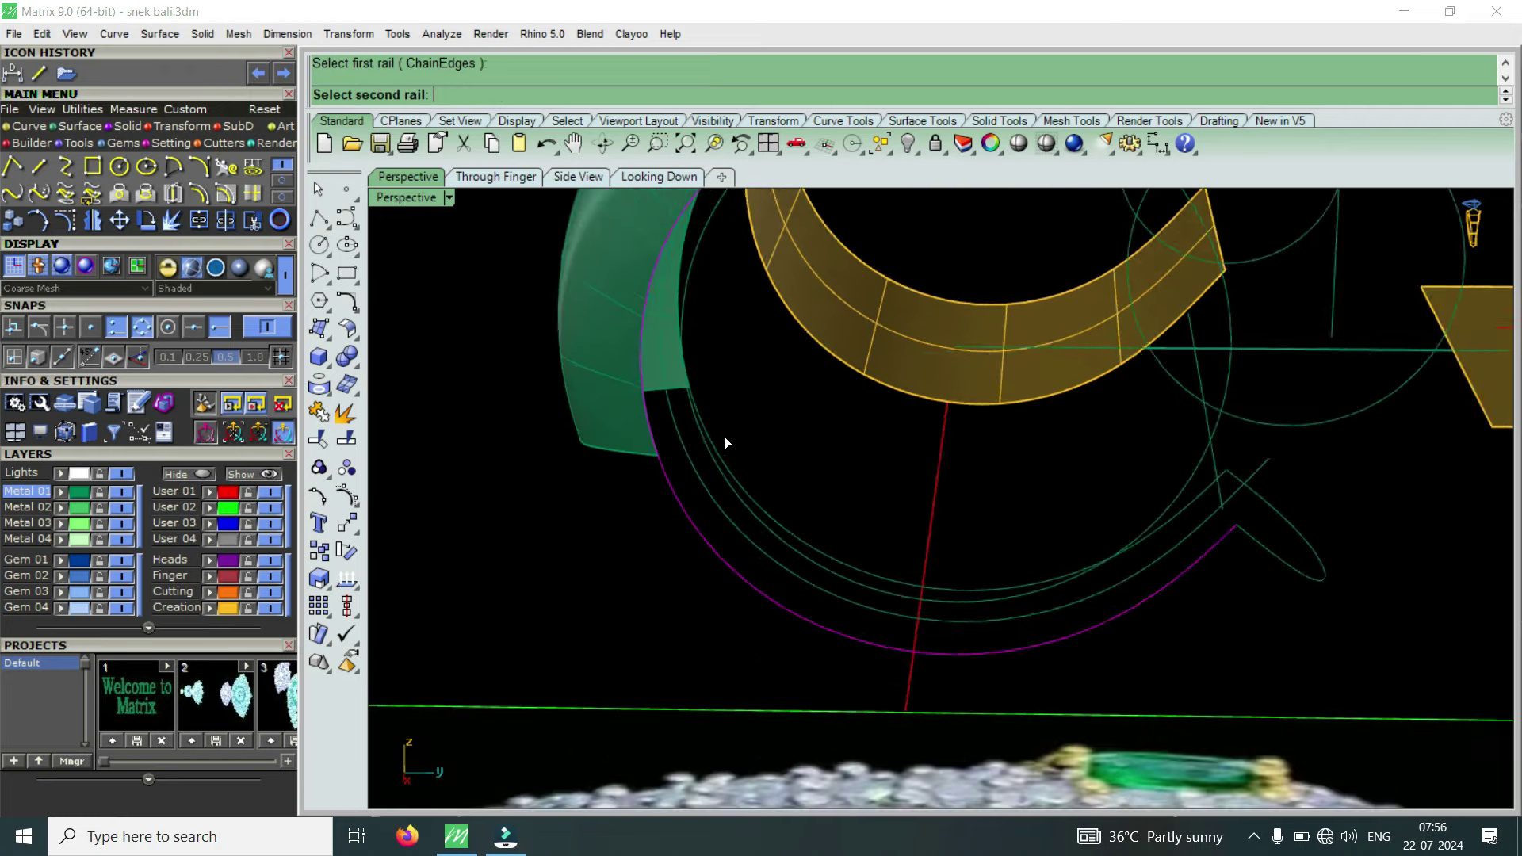
pyautogui.scroll(2, 683, 402)
pyautogui.click(686, 414)
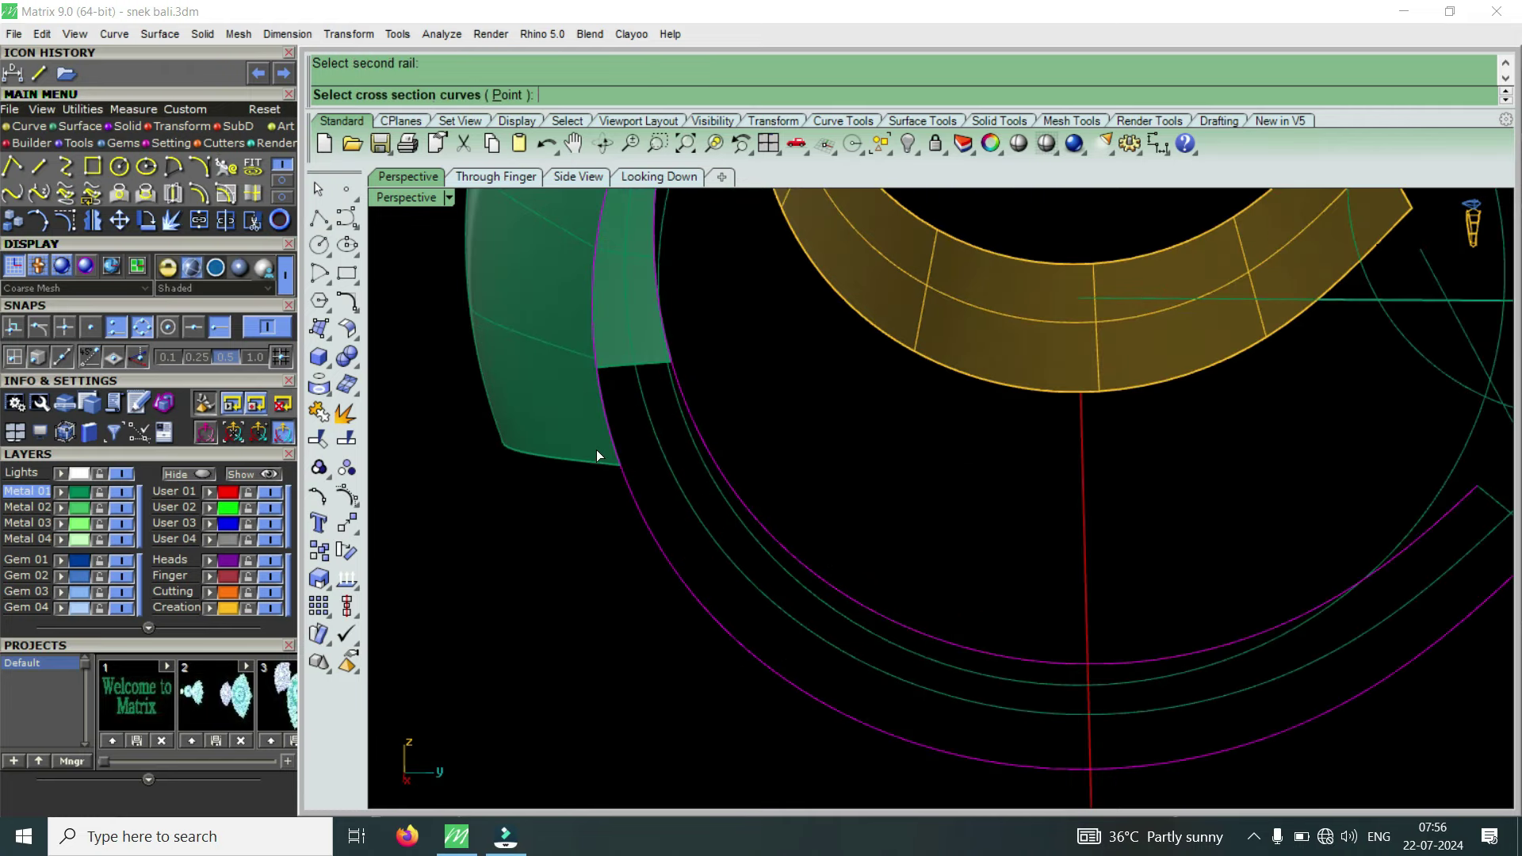
pyautogui.click(582, 463)
pyautogui.click(630, 530)
pyautogui.scroll(-2, 629, 530)
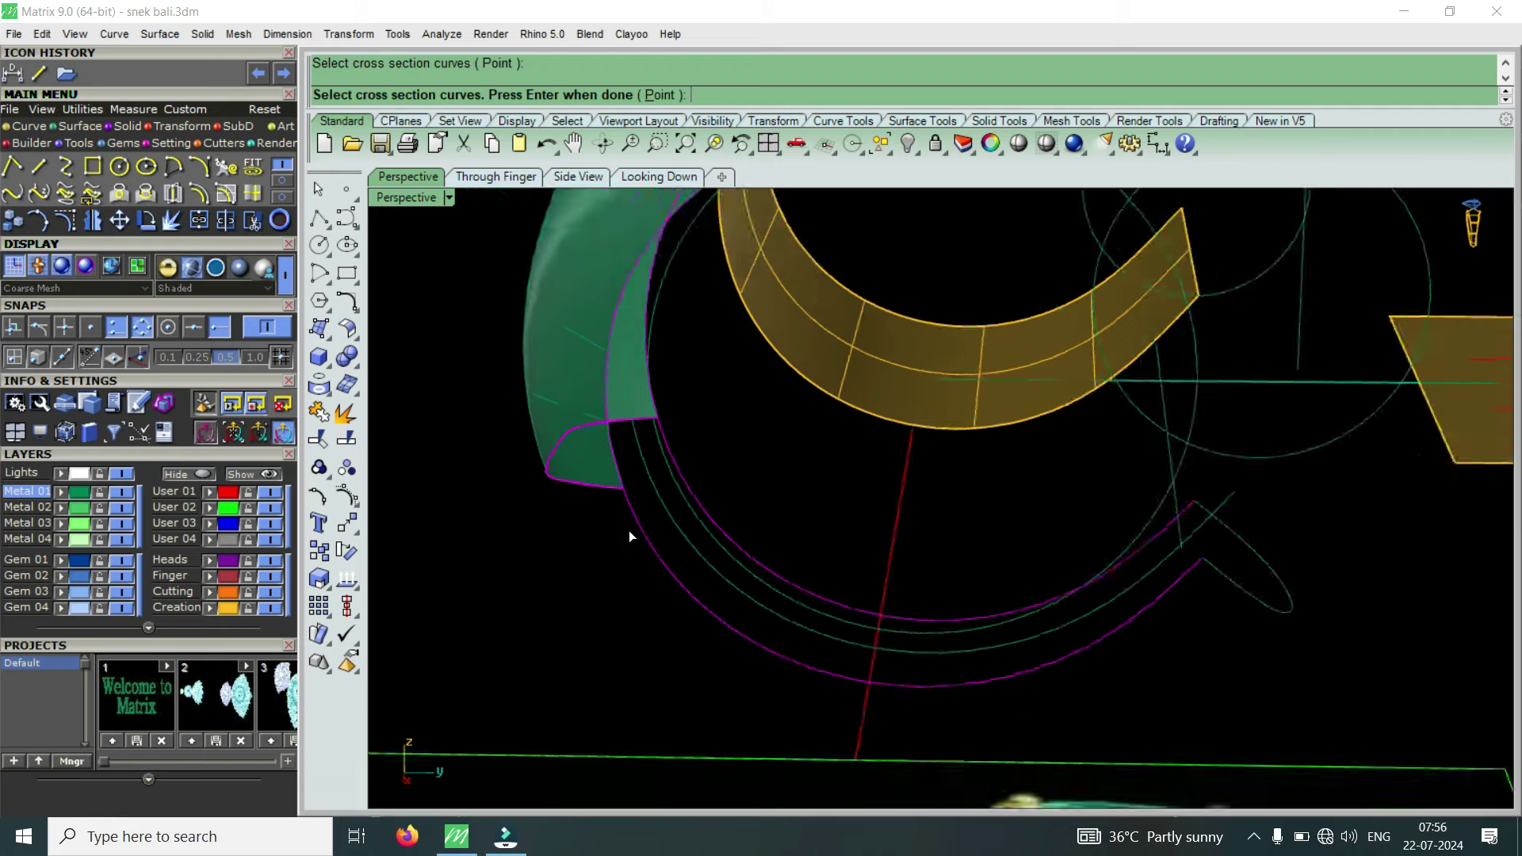
pyautogui.scroll(-2, 1015, 568)
pyautogui.click(1024, 572)
pyautogui.press('Return')
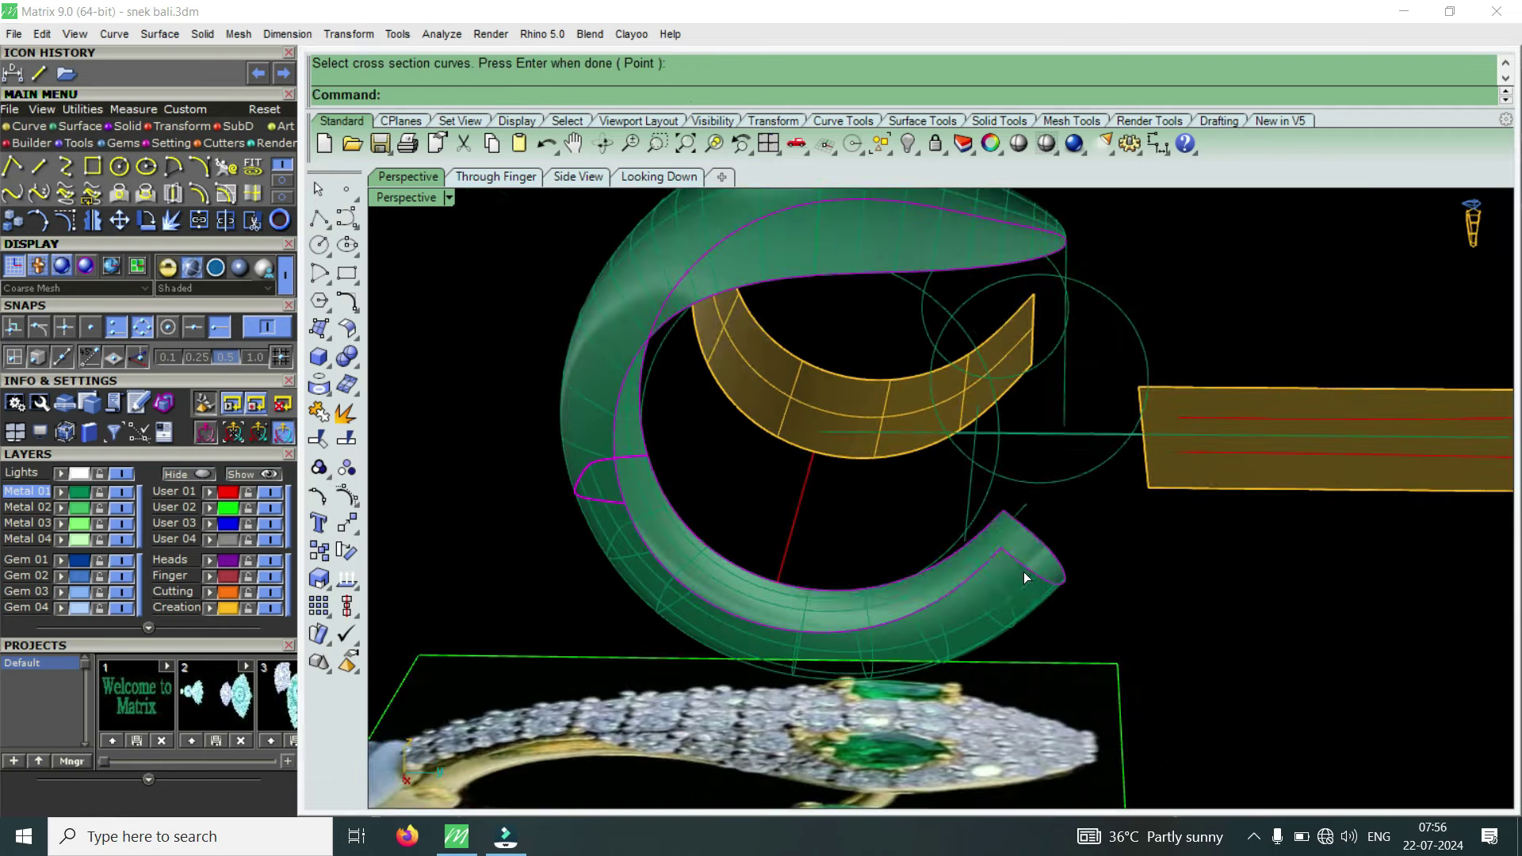
pyautogui.press('Return')
pyautogui.moveTo(1006, 517)
pyautogui.mouseDown(button='right')
pyautogui.moveTo(992, 479)
pyautogui.moveTo(1048, 570)
pyautogui.mouseUp(button='right')
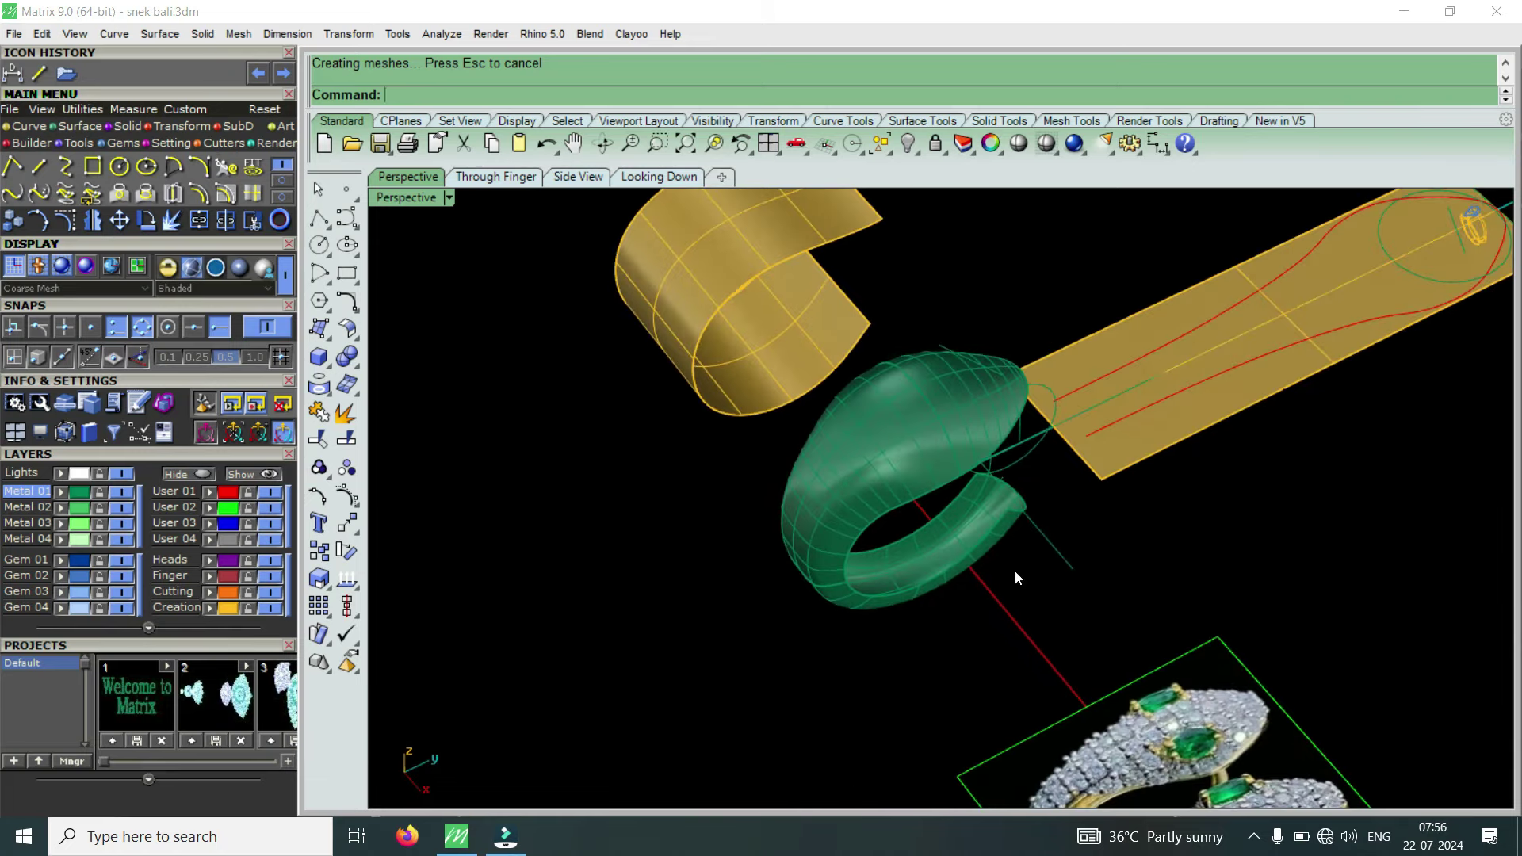
# Inspect the green hoop from several angles and select the hoop surface.
pyautogui.scroll(-5, 997, 533)
pyautogui.scroll(4, 1038, 593)
pyautogui.scroll(3, 1048, 501)
pyautogui.scroll(-2, 1048, 501)
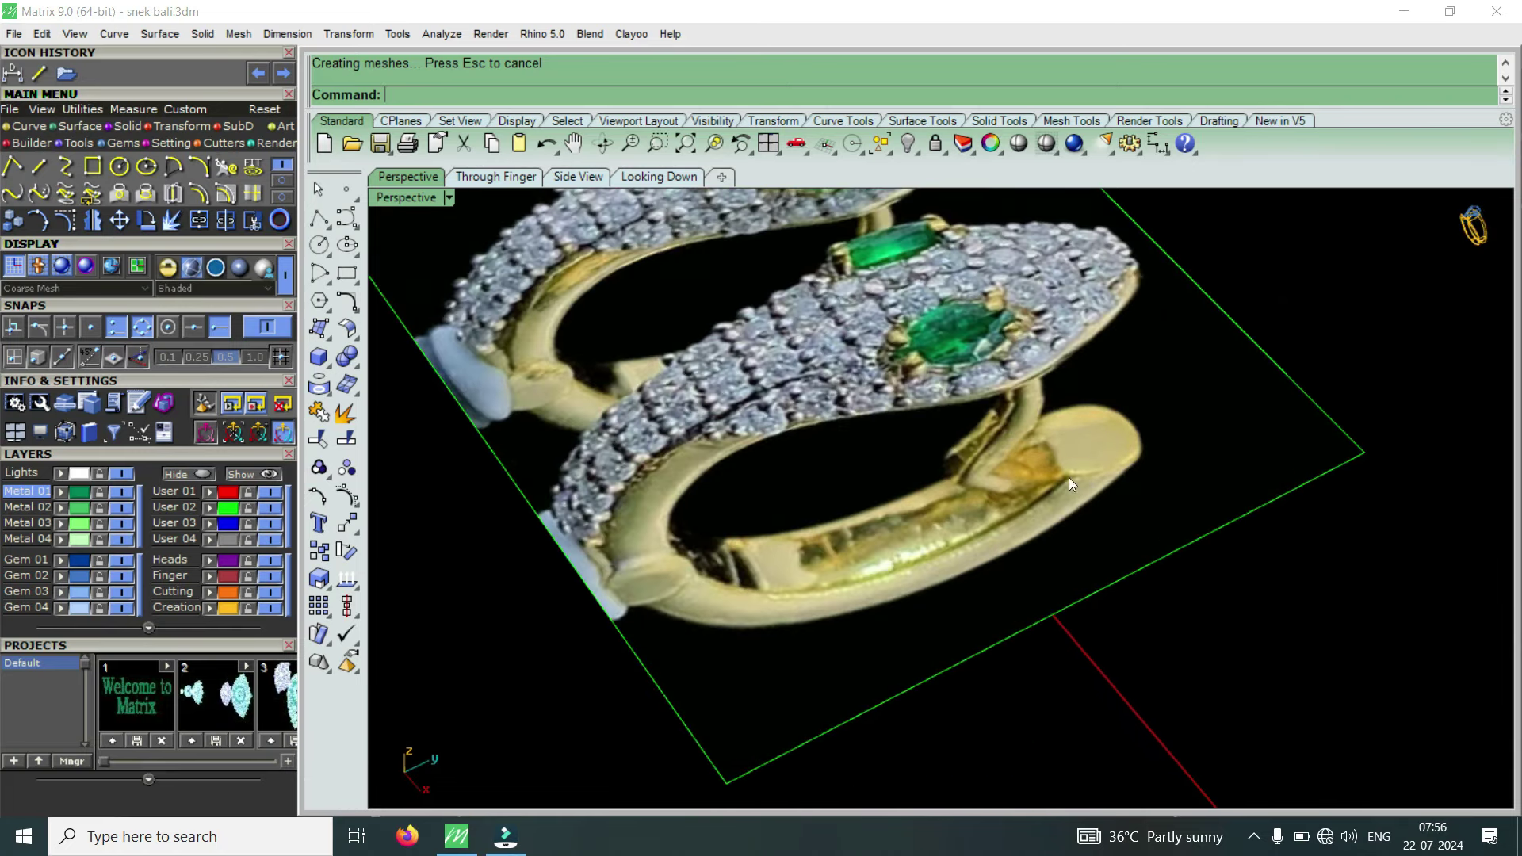
pyautogui.scroll(-2, 1093, 511)
pyautogui.scroll(1, 999, 634)
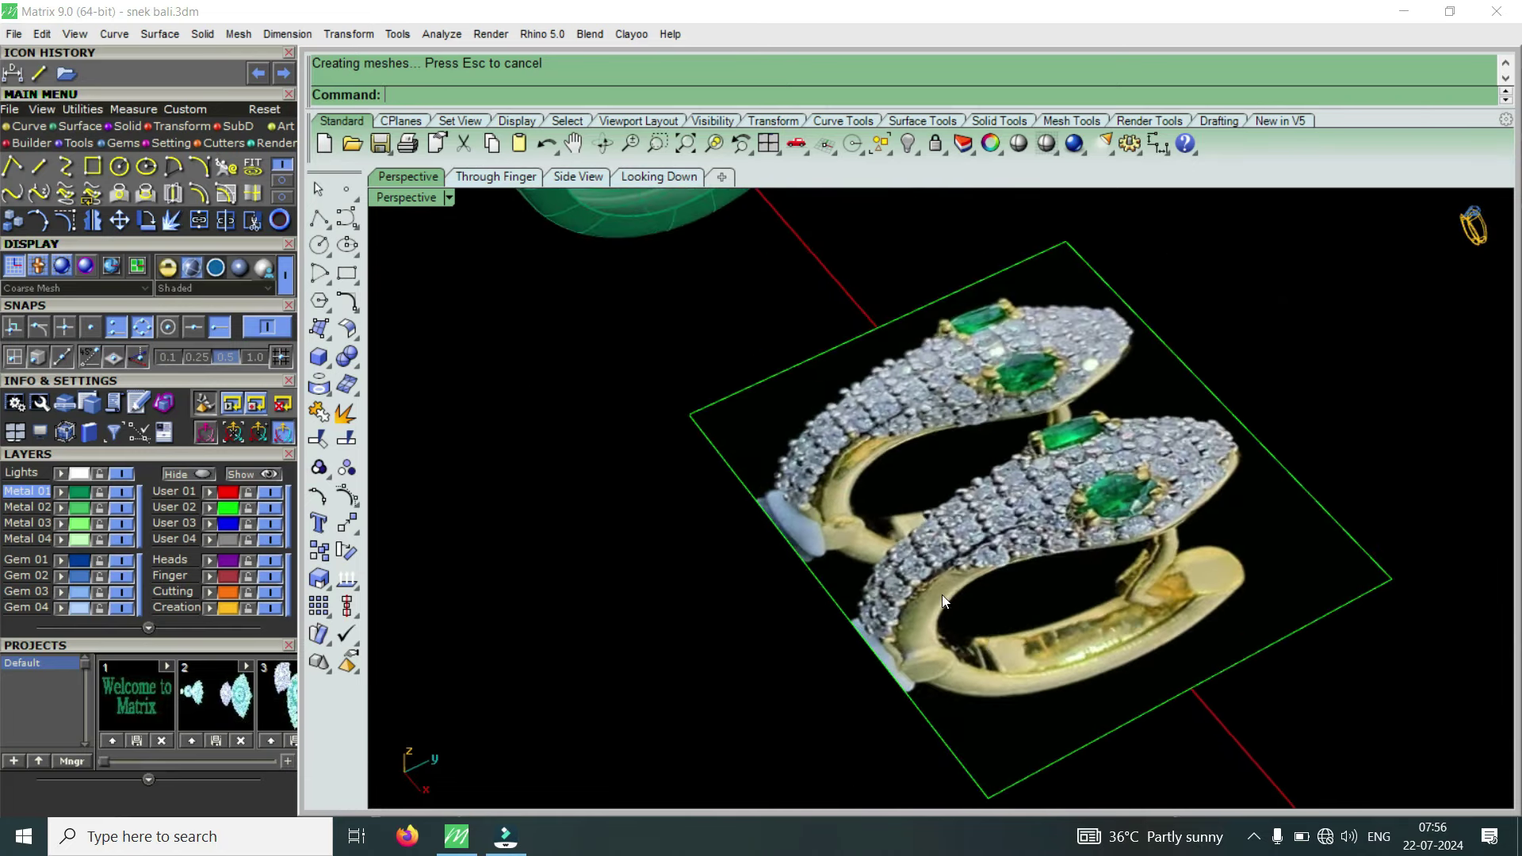
pyautogui.scroll(-3, 920, 563)
pyautogui.scroll(2, 840, 487)
pyautogui.scroll(2, 793, 444)
pyautogui.moveTo(810, 448)
pyautogui.mouseDown(button='right')
pyautogui.moveTo(895, 458)
pyautogui.moveTo(749, 463)
pyautogui.moveTo(779, 439)
pyautogui.moveTo(823, 445)
pyautogui.mouseUp(button='right')
pyautogui.scroll(-3, 888, 475)
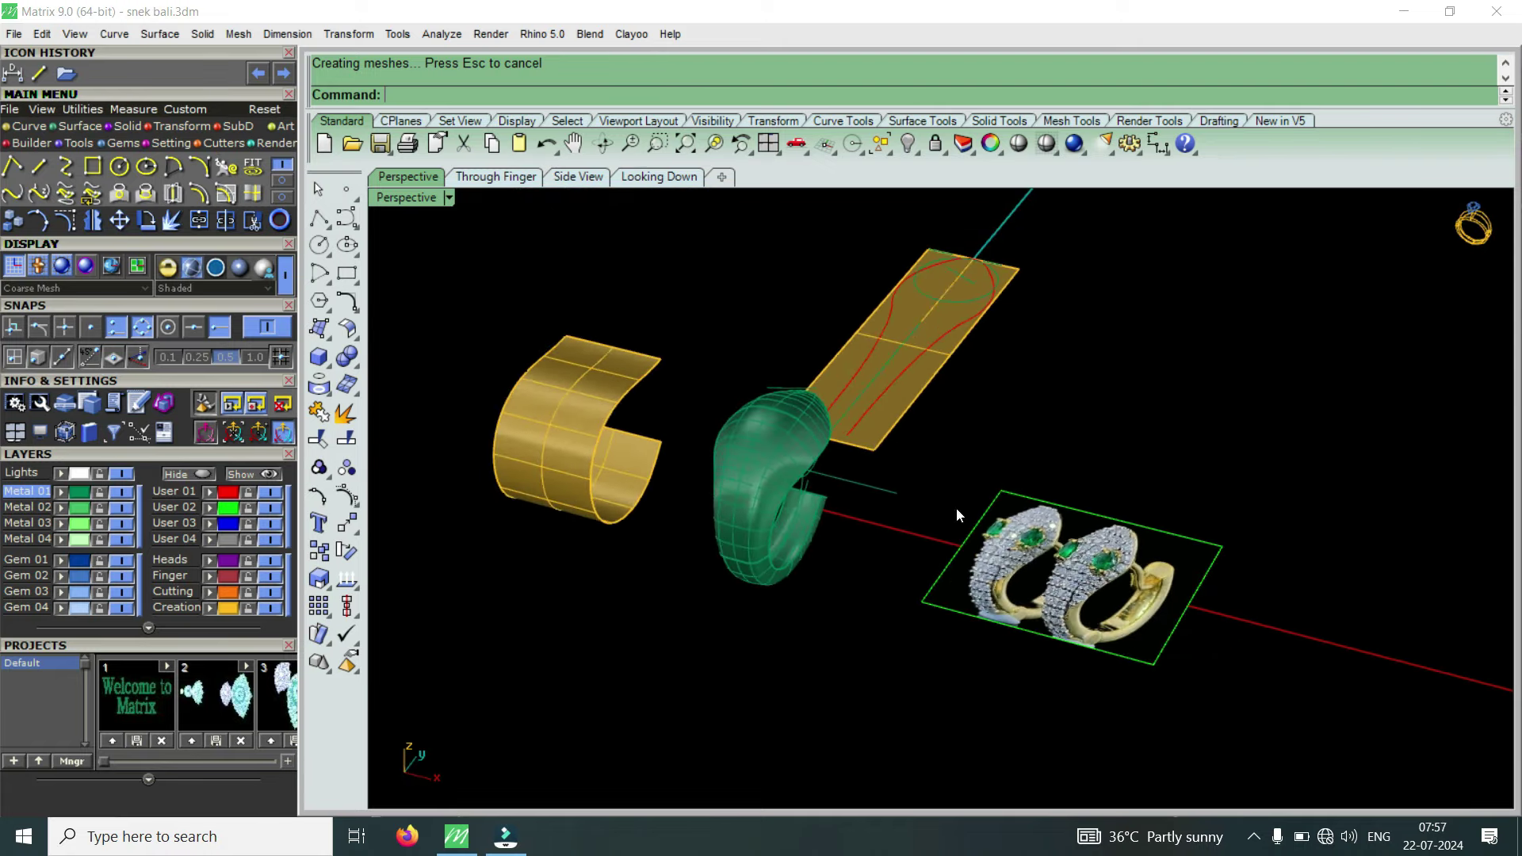
pyautogui.scroll(4, 1030, 531)
pyautogui.scroll(-3, 951, 483)
pyautogui.scroll(3, 761, 401)
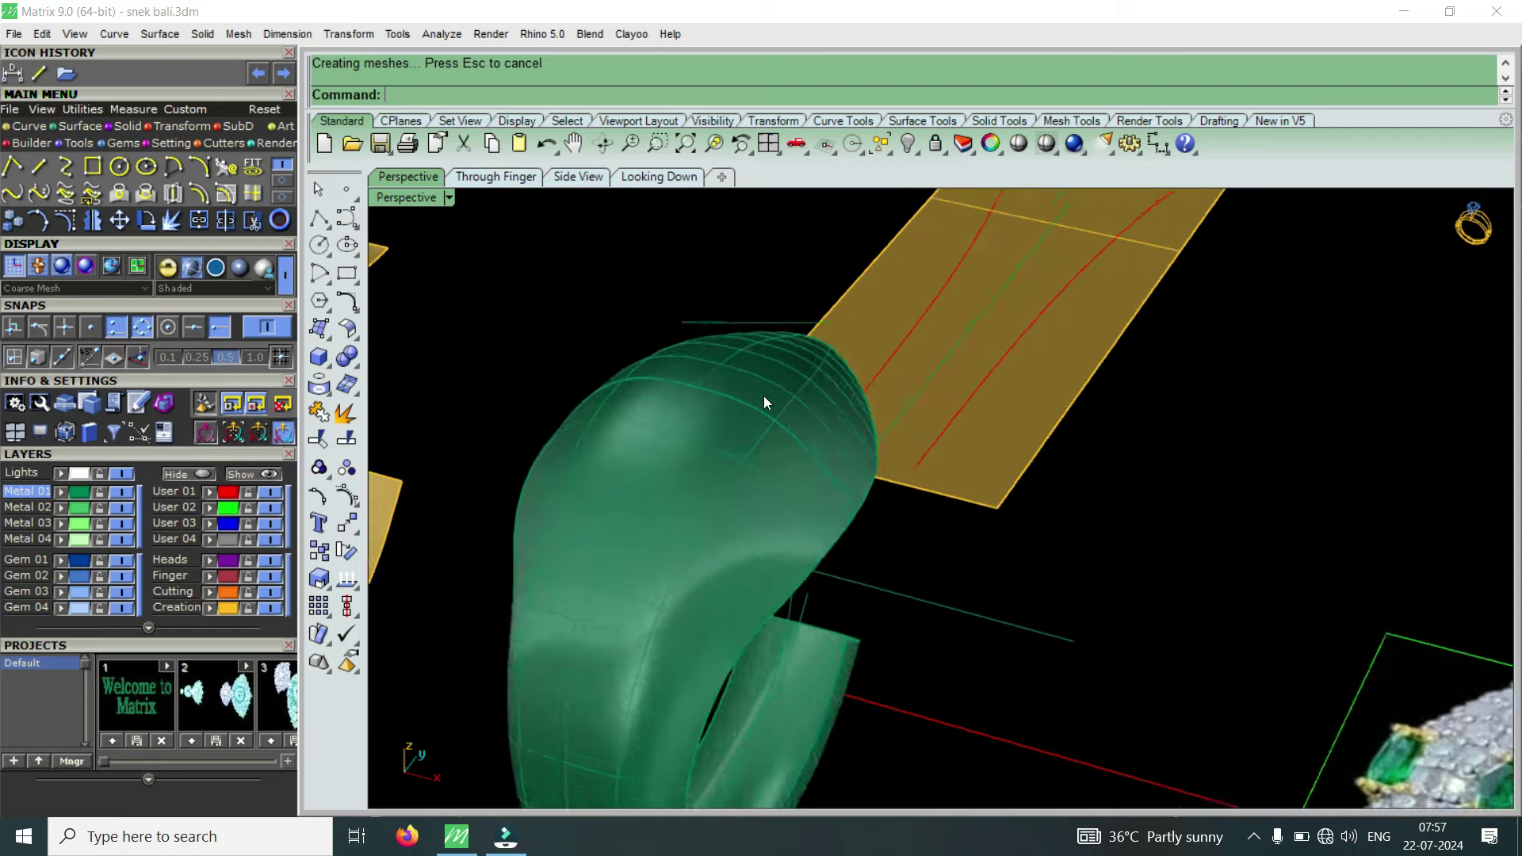
pyautogui.moveTo(763, 401); pyautogui.dragTo(856, 468, button='right')
pyautogui.scroll(-2, 951, 412)
pyautogui.scroll(3, 1007, 378)
pyautogui.moveTo(1007, 379)
pyautogui.mouseDown(button='right')
pyautogui.moveTo(1068, 482)
pyautogui.moveTo(772, 539)
pyautogui.mouseUp(button='right')
pyautogui.click(833, 532)
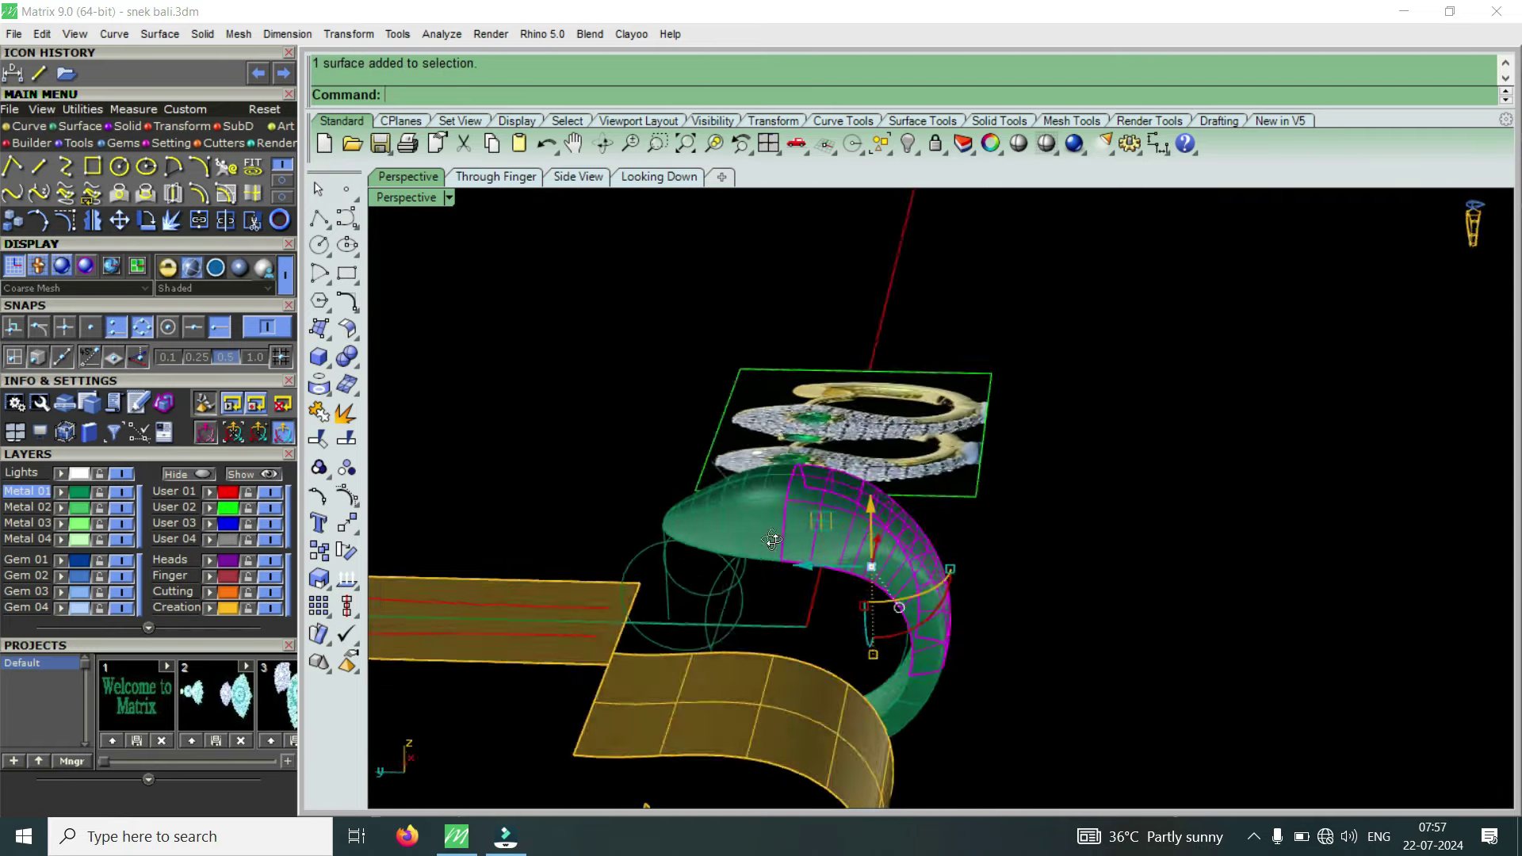
# Merge the swept section with the adjoining green surface using MergeSrf.
pyautogui.click(78, 132)
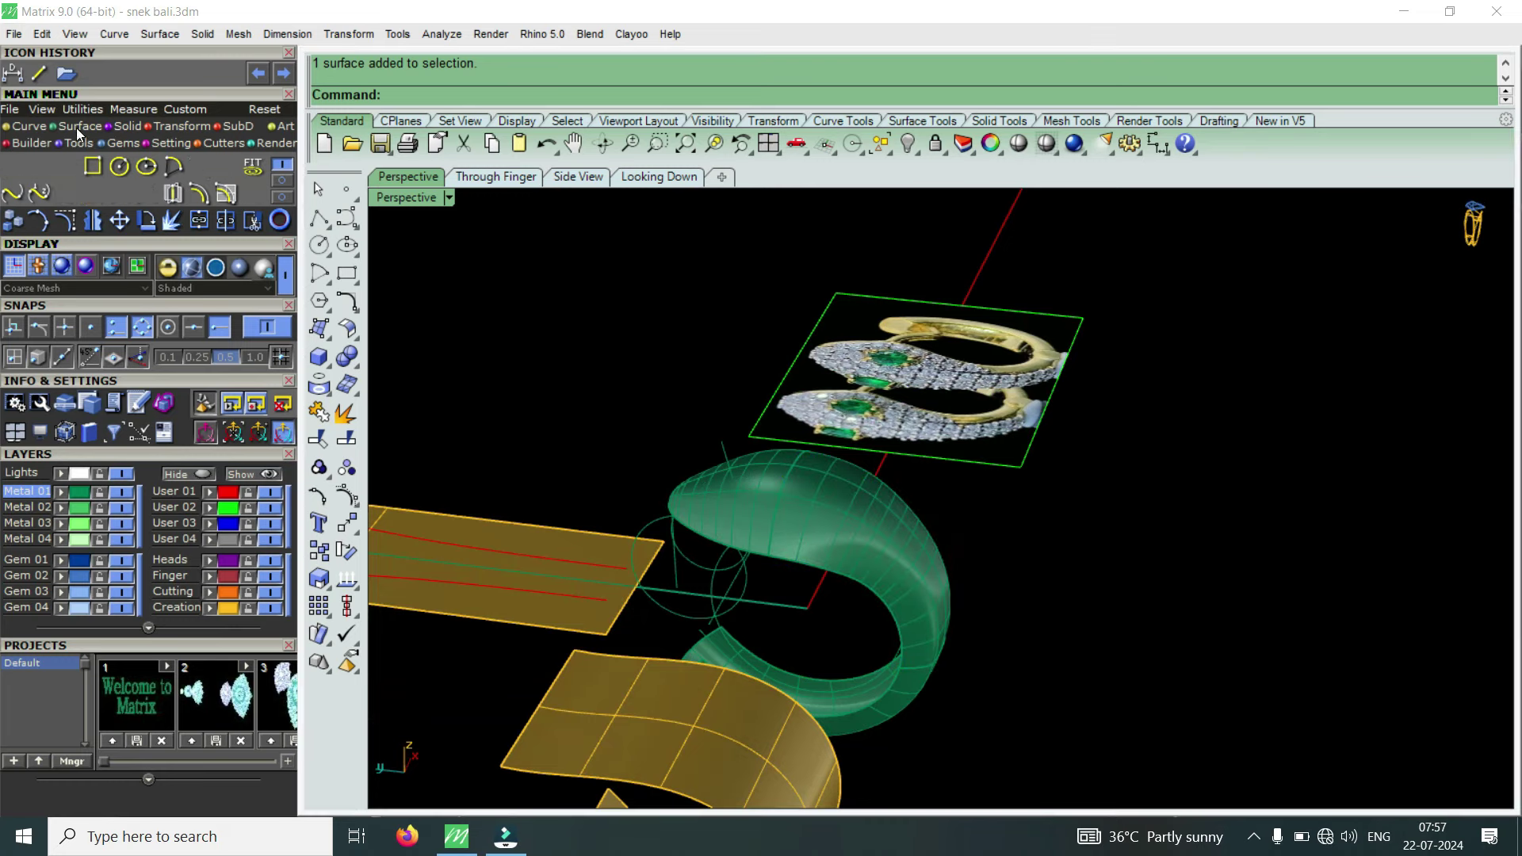
pyautogui.click(279, 184)
pyautogui.click(174, 172)
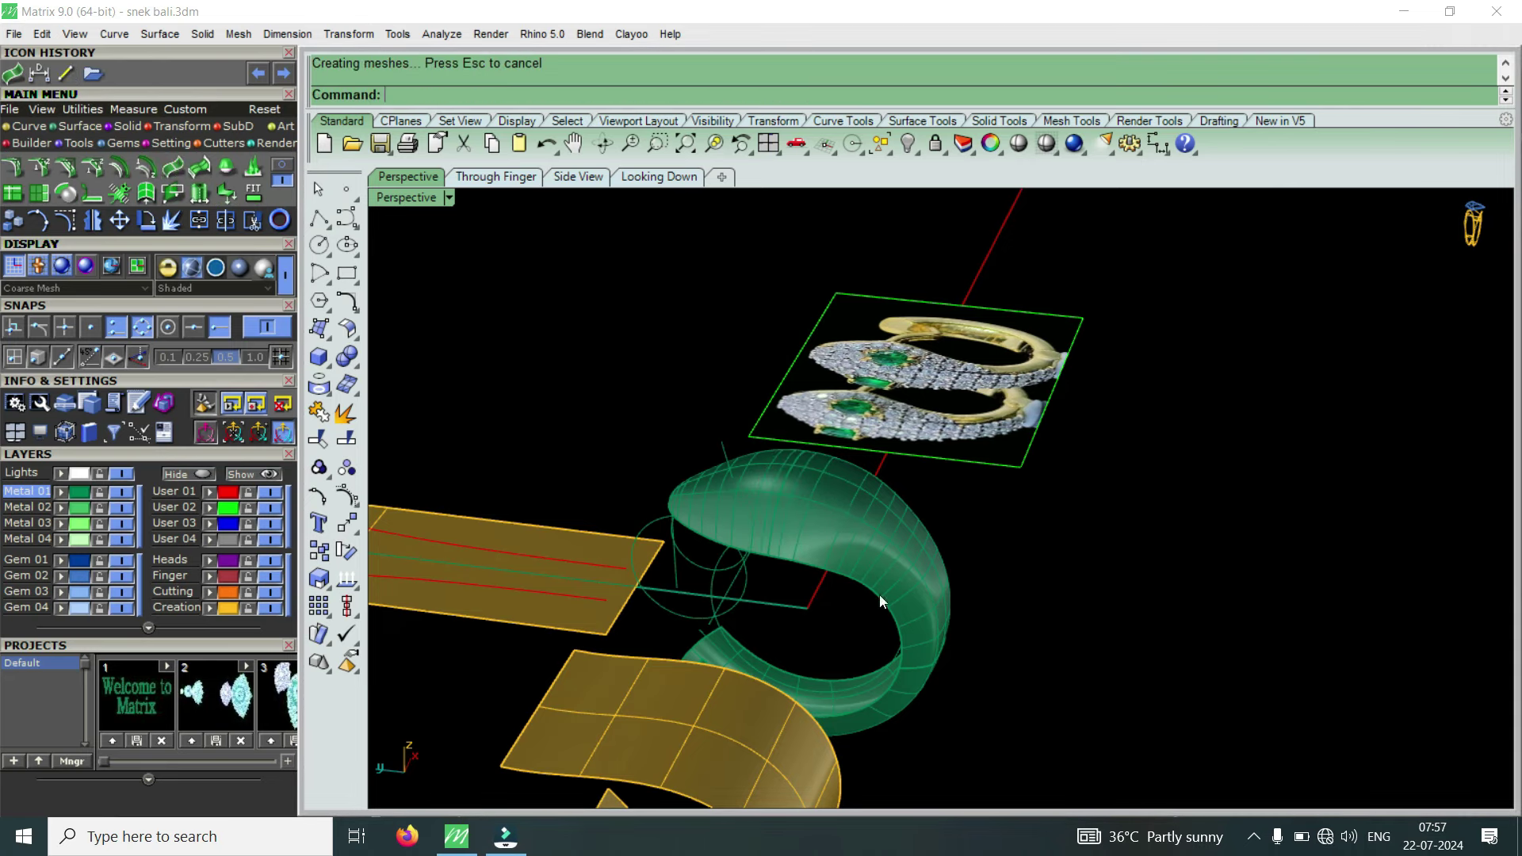
pyautogui.scroll(2, 879, 595)
pyautogui.click(897, 551)
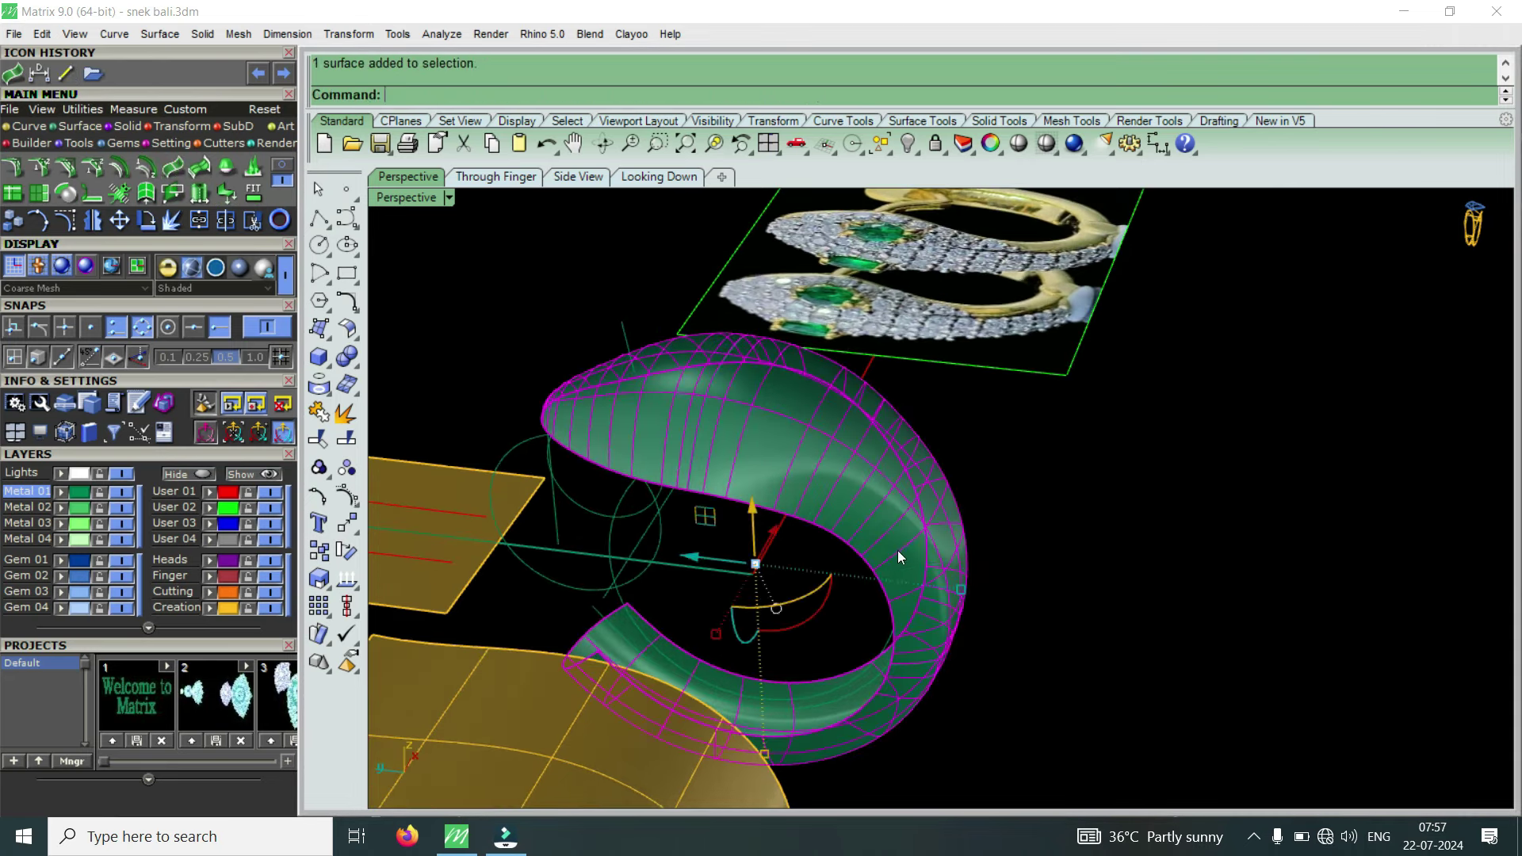
# Show the green band's control points and drag a group of edge points to reshape the surface.
pyautogui.click(71, 222)
pyautogui.scroll(3, 616, 414)
pyautogui.scroll(2, 741, 360)
pyautogui.moveTo(742, 361)
pyautogui.mouseDown(button='right')
pyautogui.moveTo(896, 352)
pyautogui.moveTo(491, 446)
pyautogui.moveTo(710, 398)
pyautogui.moveTo(499, 363)
pyautogui.mouseUp(button='right')
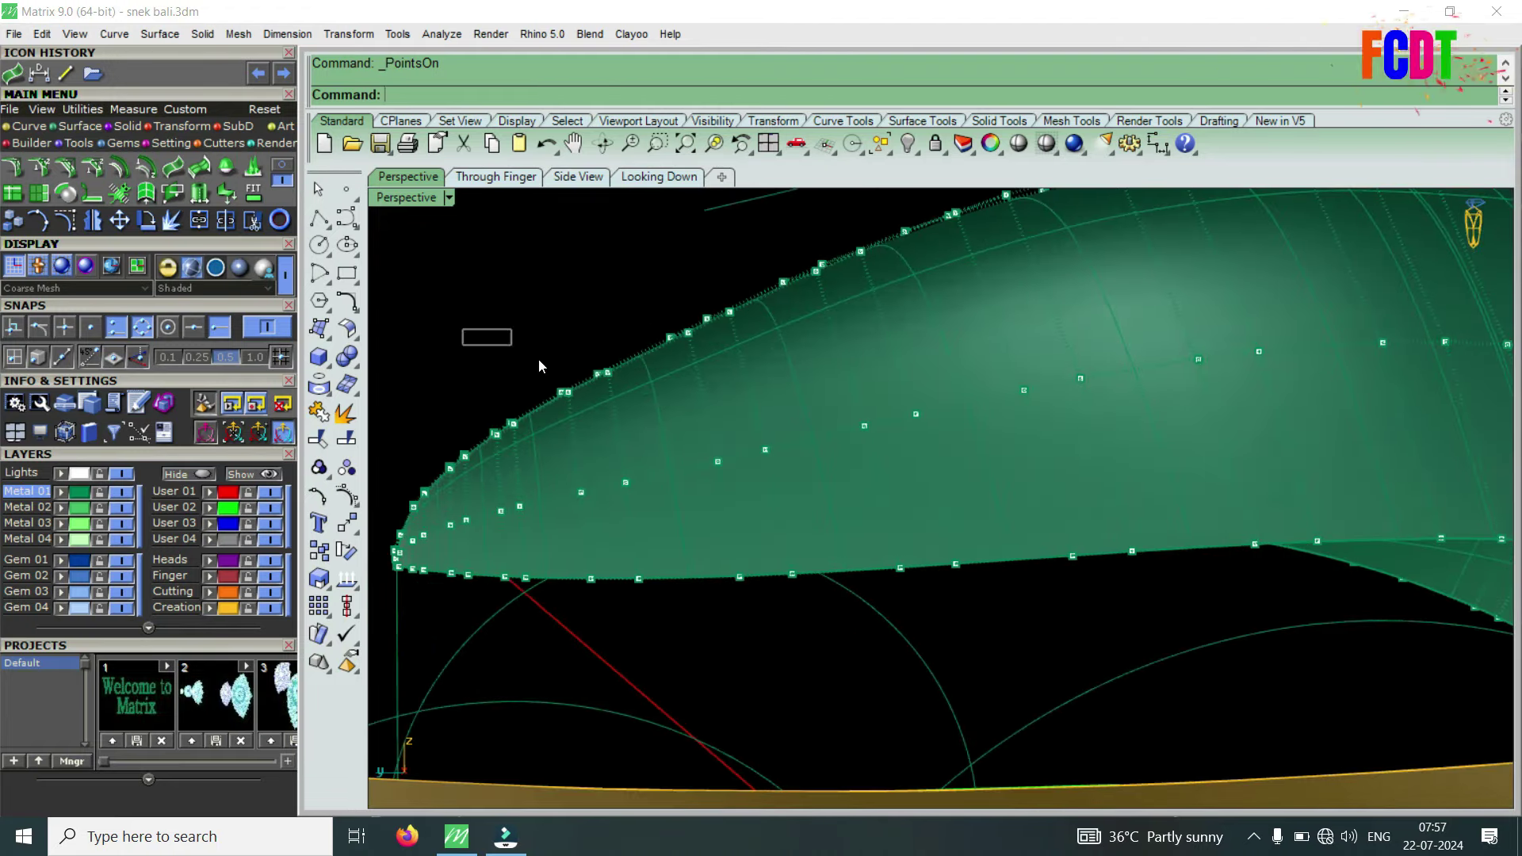
pyautogui.moveTo(539, 367); pyautogui.dragTo(640, 449)
pyautogui.moveTo(568, 402)
pyautogui.mouseDown(button='right')
pyautogui.moveTo(601, 368)
pyautogui.moveTo(652, 373)
pyautogui.mouseUp(button='right')
pyautogui.moveTo(765, 420)
pyautogui.mouseDown(button='right')
pyautogui.moveTo(783, 378)
pyautogui.moveTo(665, 371)
pyautogui.mouseUp(button='right')
pyautogui.moveTo(686, 378); pyautogui.dragTo(721, 354)
pyautogui.moveTo(748, 403)
pyautogui.mouseDown(button='right')
pyautogui.moveTo(778, 361)
pyautogui.moveTo(559, 502)
pyautogui.mouseUp(button='right')
# Raise six control points near the nose to round off the edge.
pyautogui.scroll(3, 653, 518)
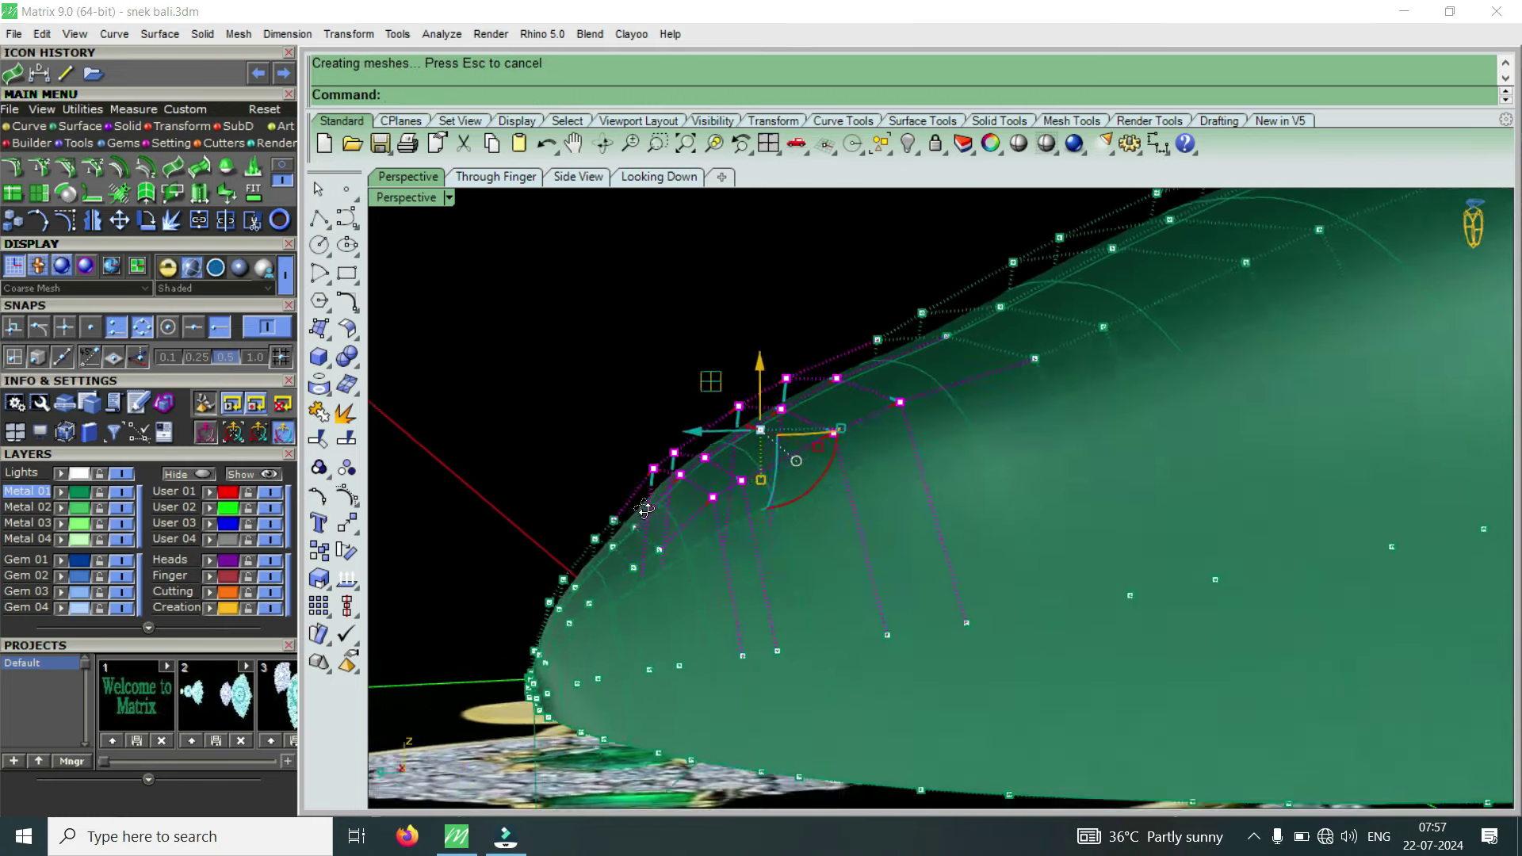
pyautogui.scroll(2, 560, 501)
pyautogui.moveTo(720, 559); pyautogui.dragTo(720, 558)
pyautogui.moveTo(626, 432); pyautogui.dragTo(632, 400)
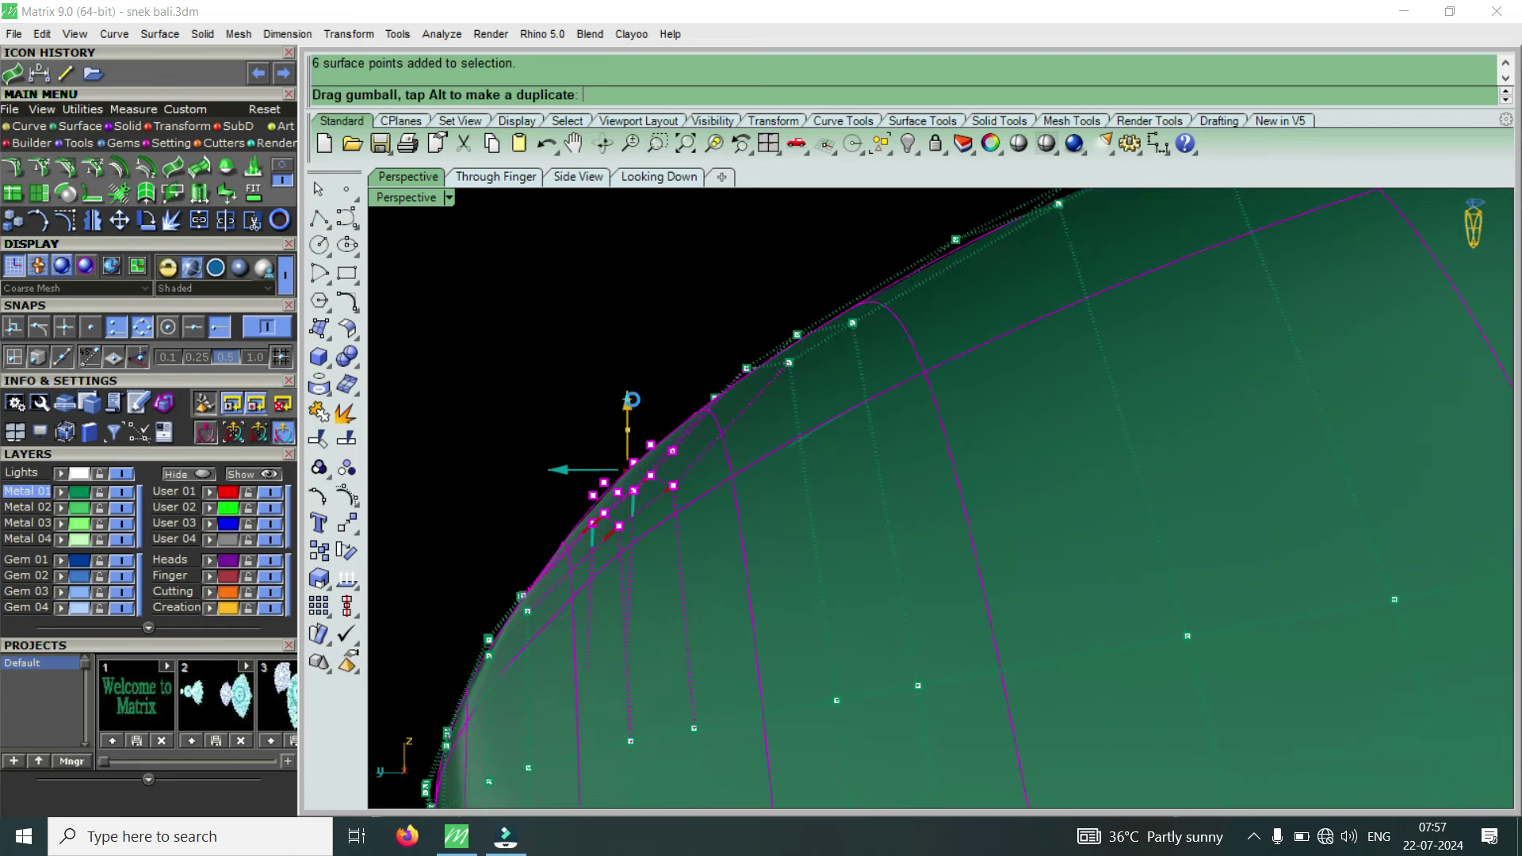
pyautogui.moveTo(589, 505); pyautogui.dragTo(619, 454, button='right')
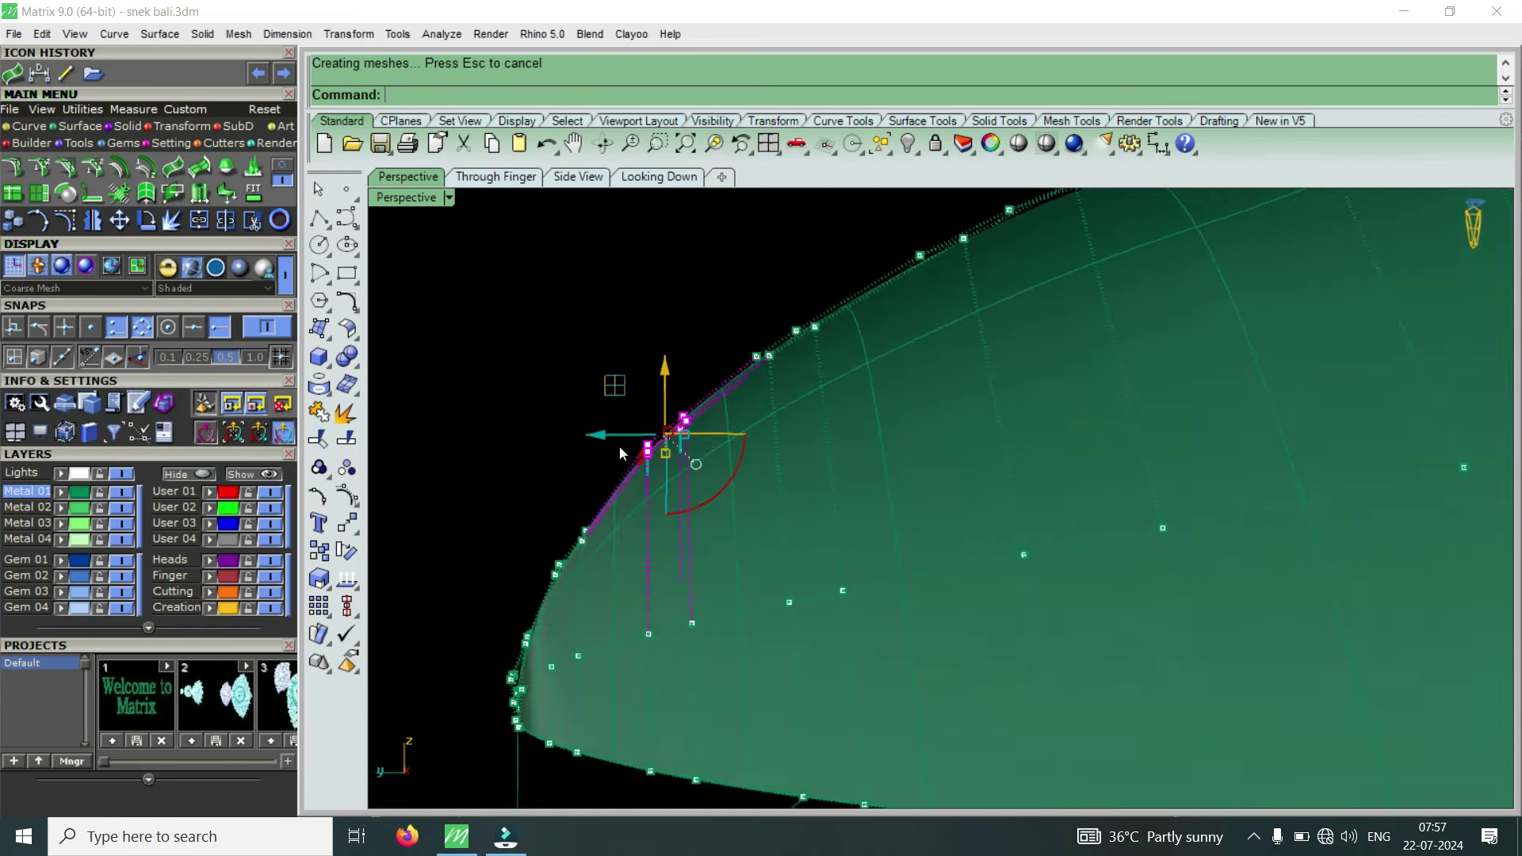
pyautogui.moveTo(595, 441); pyautogui.dragTo(582, 449)
pyautogui.moveTo(583, 449)
pyautogui.mouseDown(button='right')
pyautogui.moveTo(575, 514)
pyautogui.moveTo(591, 524)
pyautogui.mouseUp(button='right')
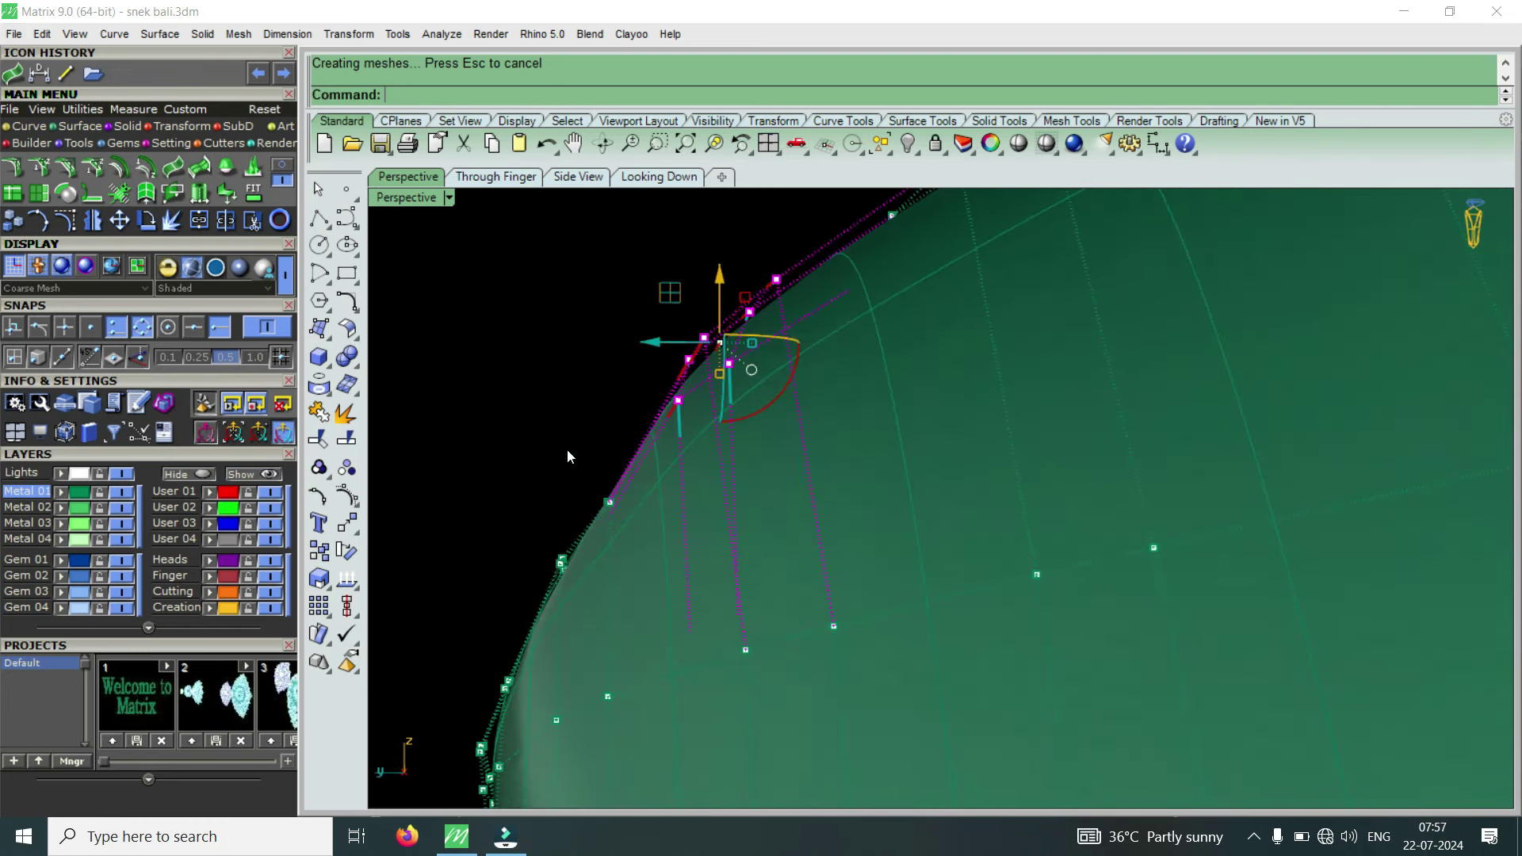
pyautogui.moveTo(544, 513); pyautogui.dragTo(533, 511)
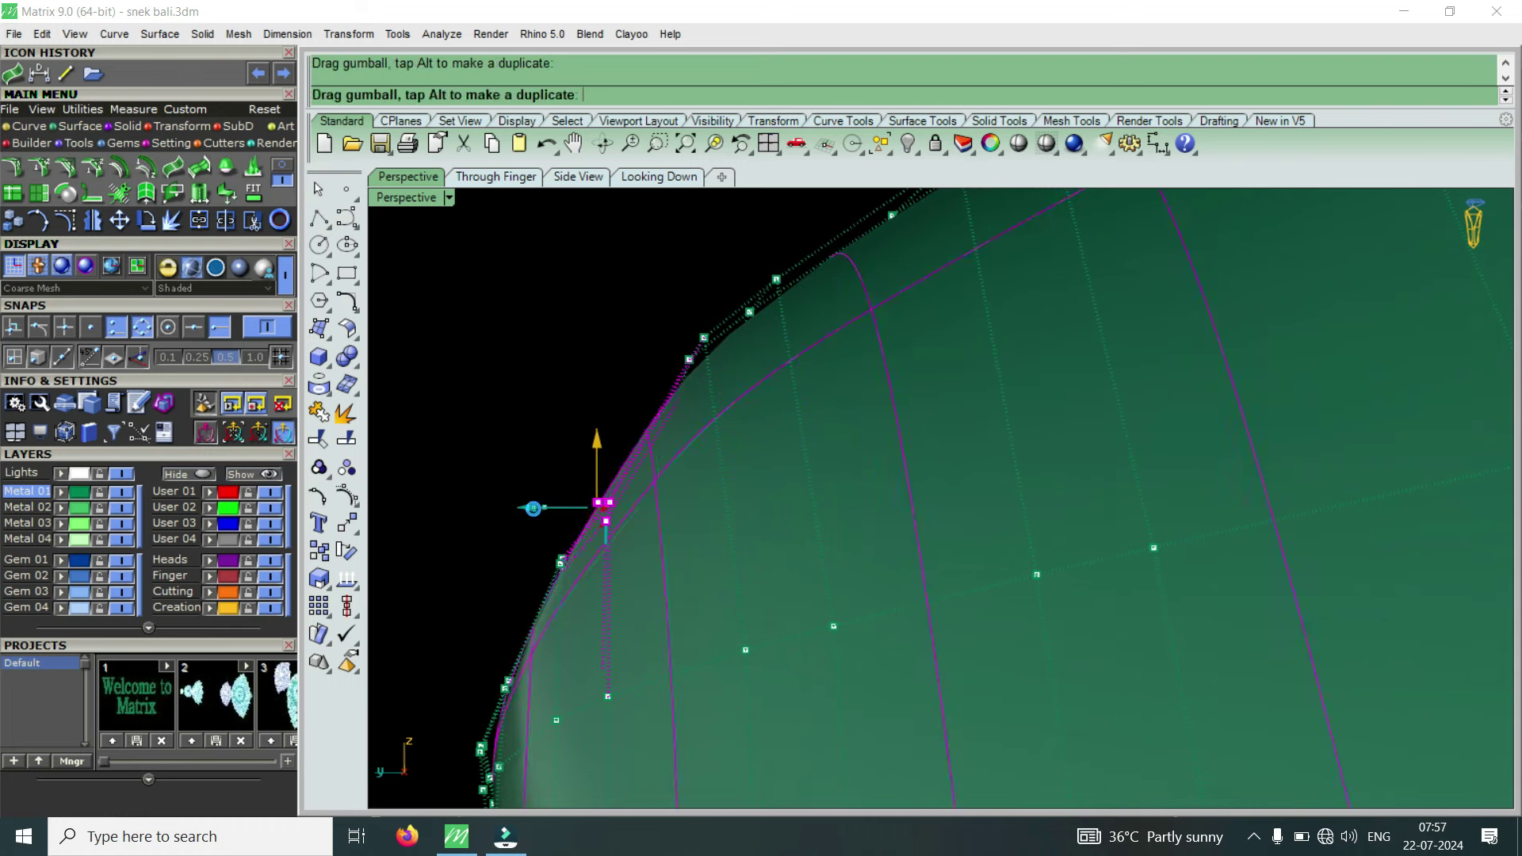
pyautogui.moveTo(597, 454); pyautogui.dragTo(597, 432)
# Select six points along the top edge and nudge them to smooth it.
pyautogui.scroll(-3, 561, 450)
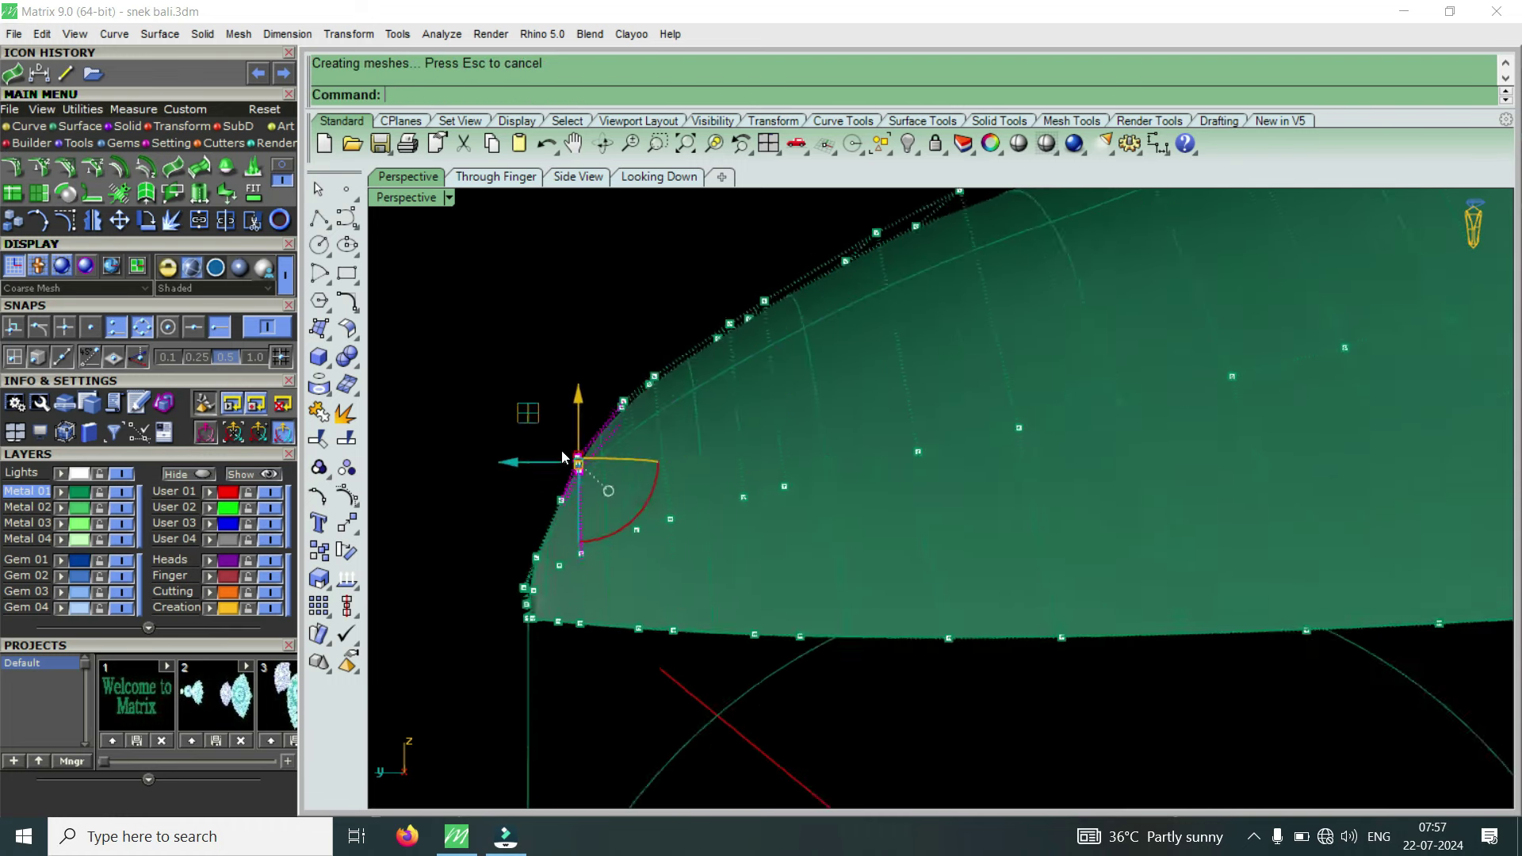
pyautogui.scroll(-2, 564, 457)
pyautogui.moveTo(569, 465)
pyautogui.mouseDown(button='right')
pyautogui.moveTo(782, 469)
pyautogui.moveTo(782, 441)
pyautogui.moveTo(839, 400)
pyautogui.moveTo(821, 265)
pyautogui.mouseUp(button='right')
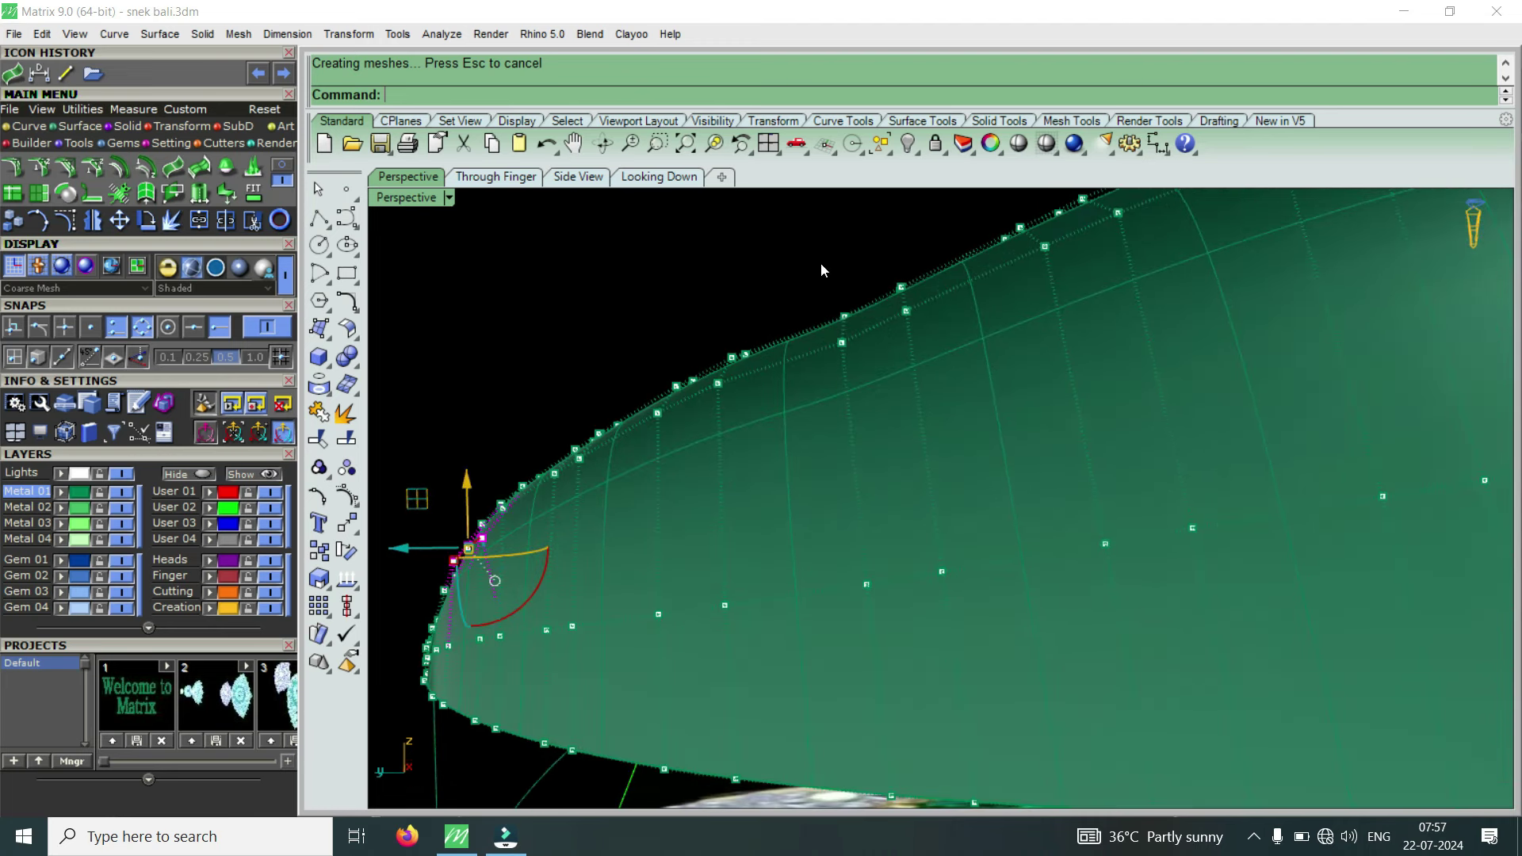
pyautogui.moveTo(819, 256); pyautogui.dragTo(955, 372)
pyautogui.moveTo(954, 372); pyautogui.dragTo(882, 251, button='right')
pyautogui.moveTo(882, 250); pyautogui.dragTo(891, 244)
pyautogui.moveTo(891, 244); pyautogui.dragTo(826, 318, button='right')
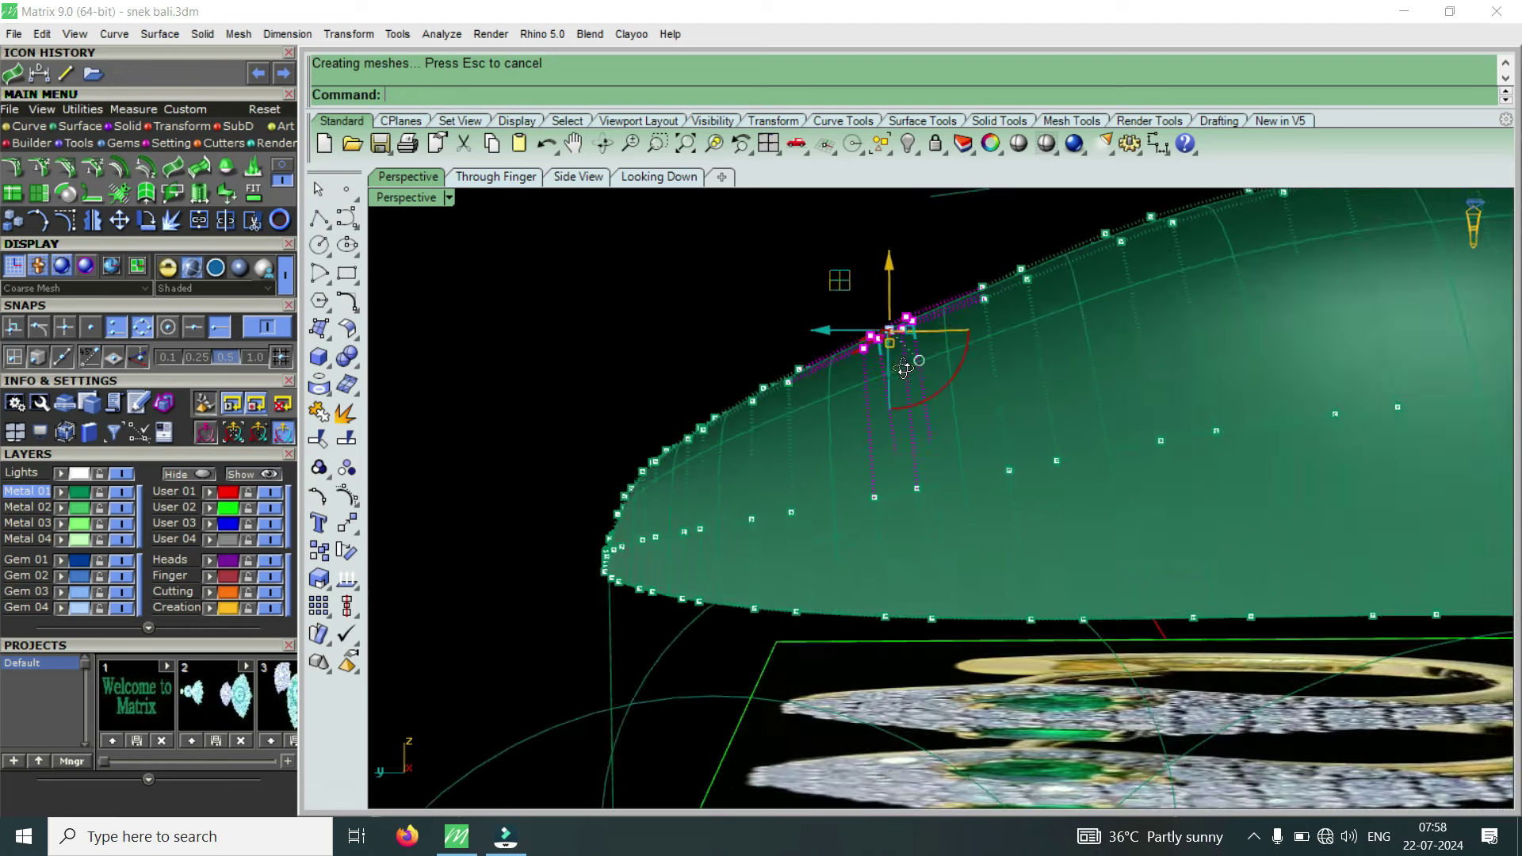
# Move two sets of three upper-edge points to smooth the ridge.
pyautogui.scroll(3, 828, 321)
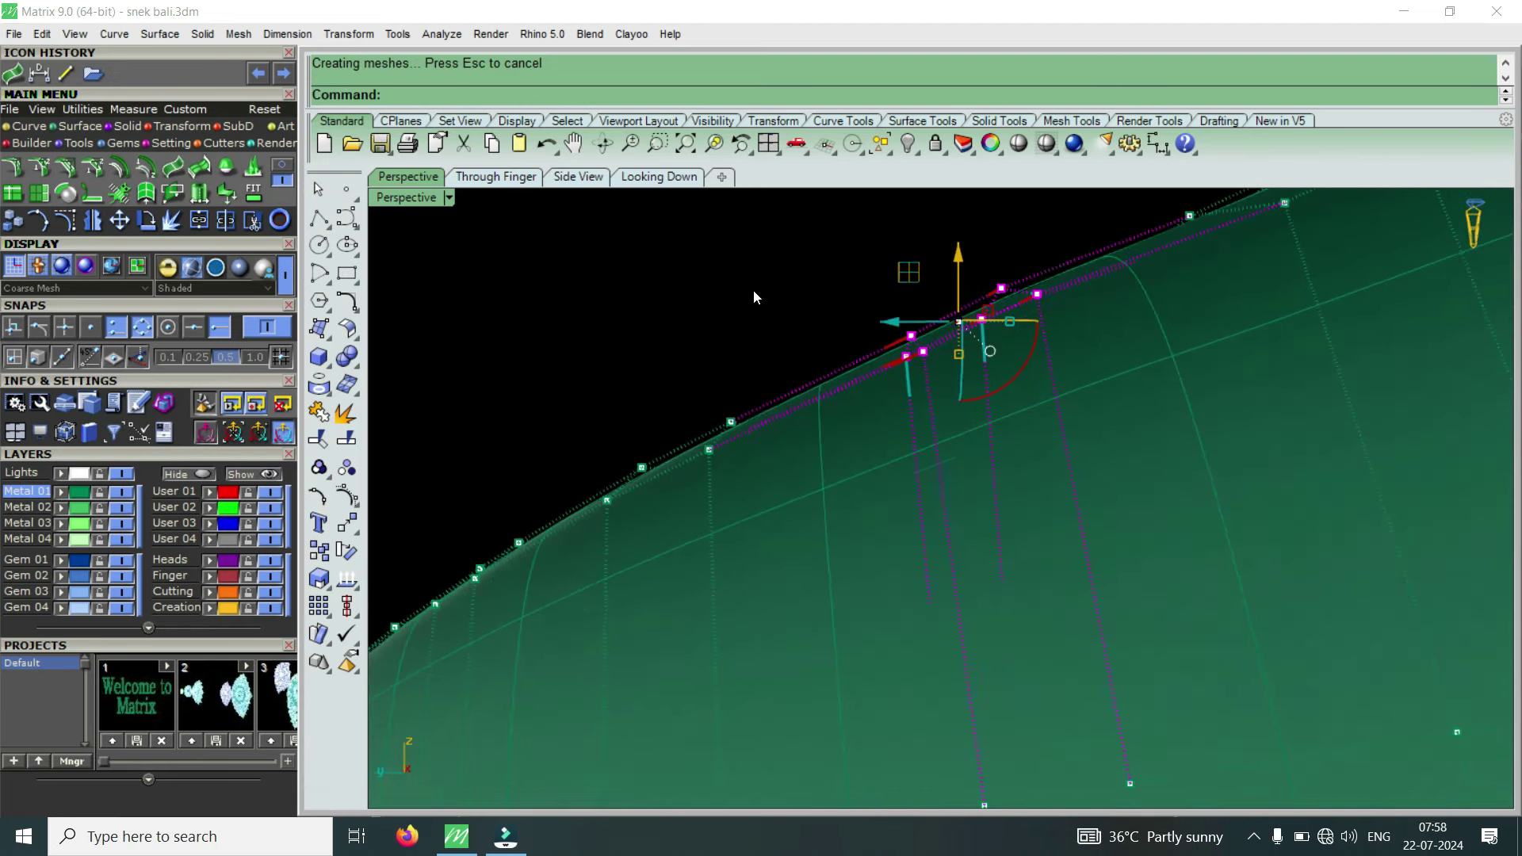
pyautogui.moveTo(910, 382); pyautogui.dragTo(918, 374)
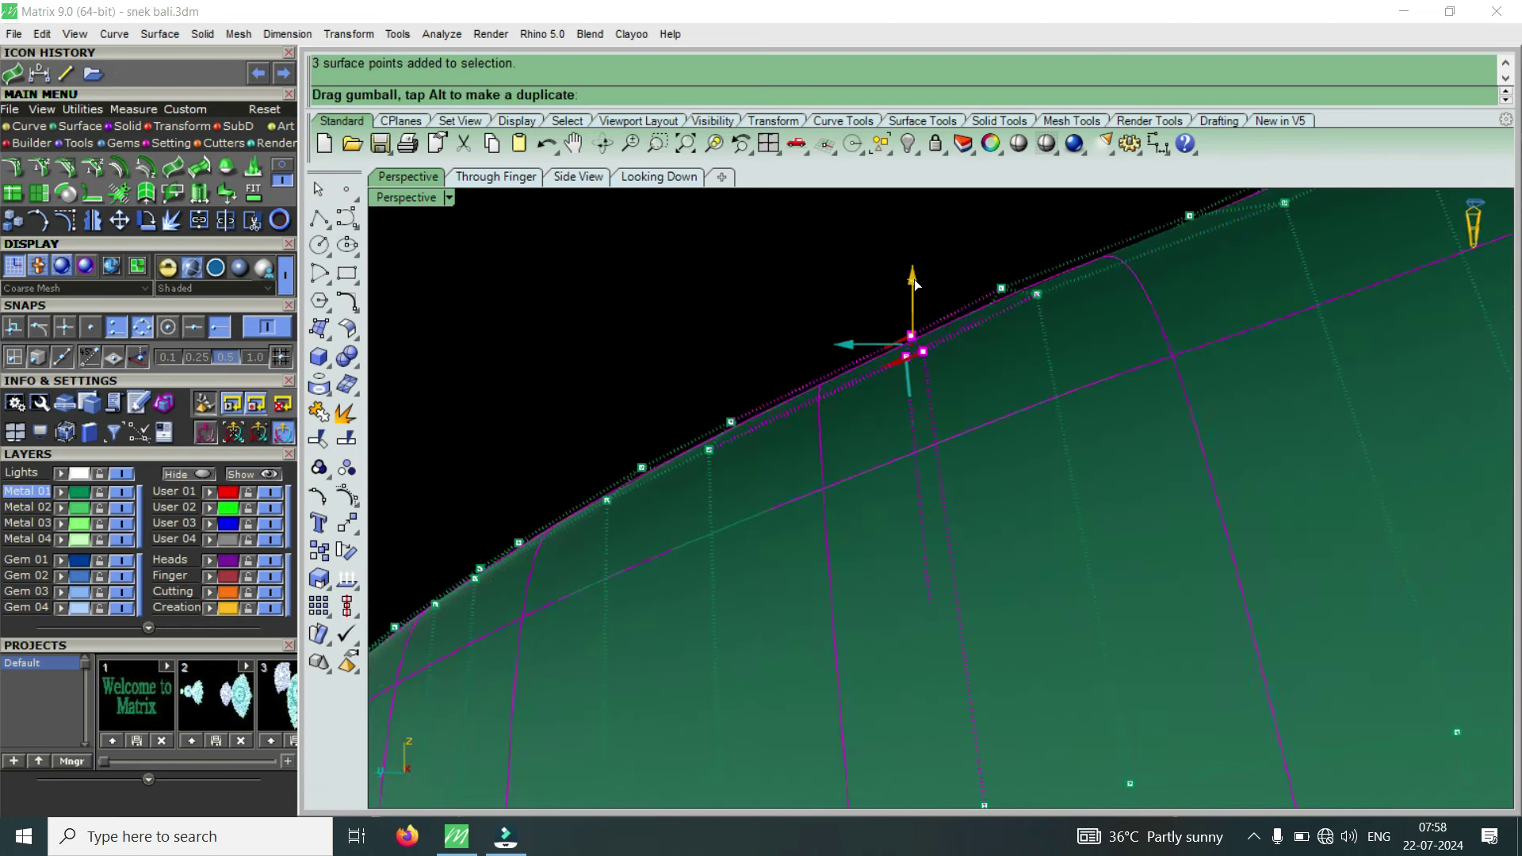
pyautogui.moveTo(928, 283); pyautogui.dragTo(926, 284)
pyautogui.moveTo(926, 284); pyautogui.dragTo(785, 420, button='right')
pyautogui.scroll(2, 902, 296)
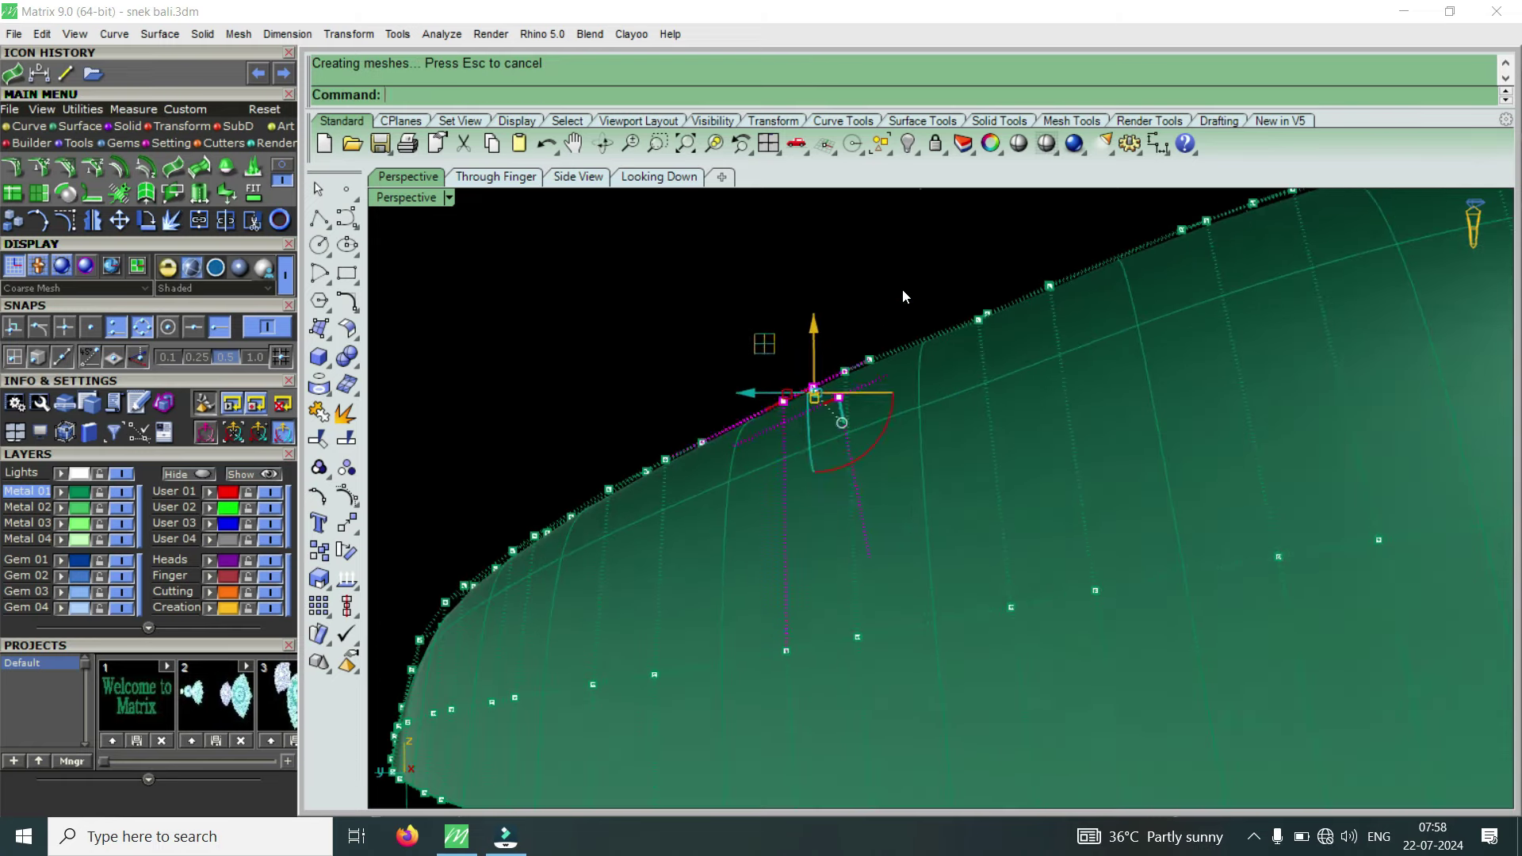
pyautogui.moveTo(991, 271); pyautogui.dragTo(1002, 259)
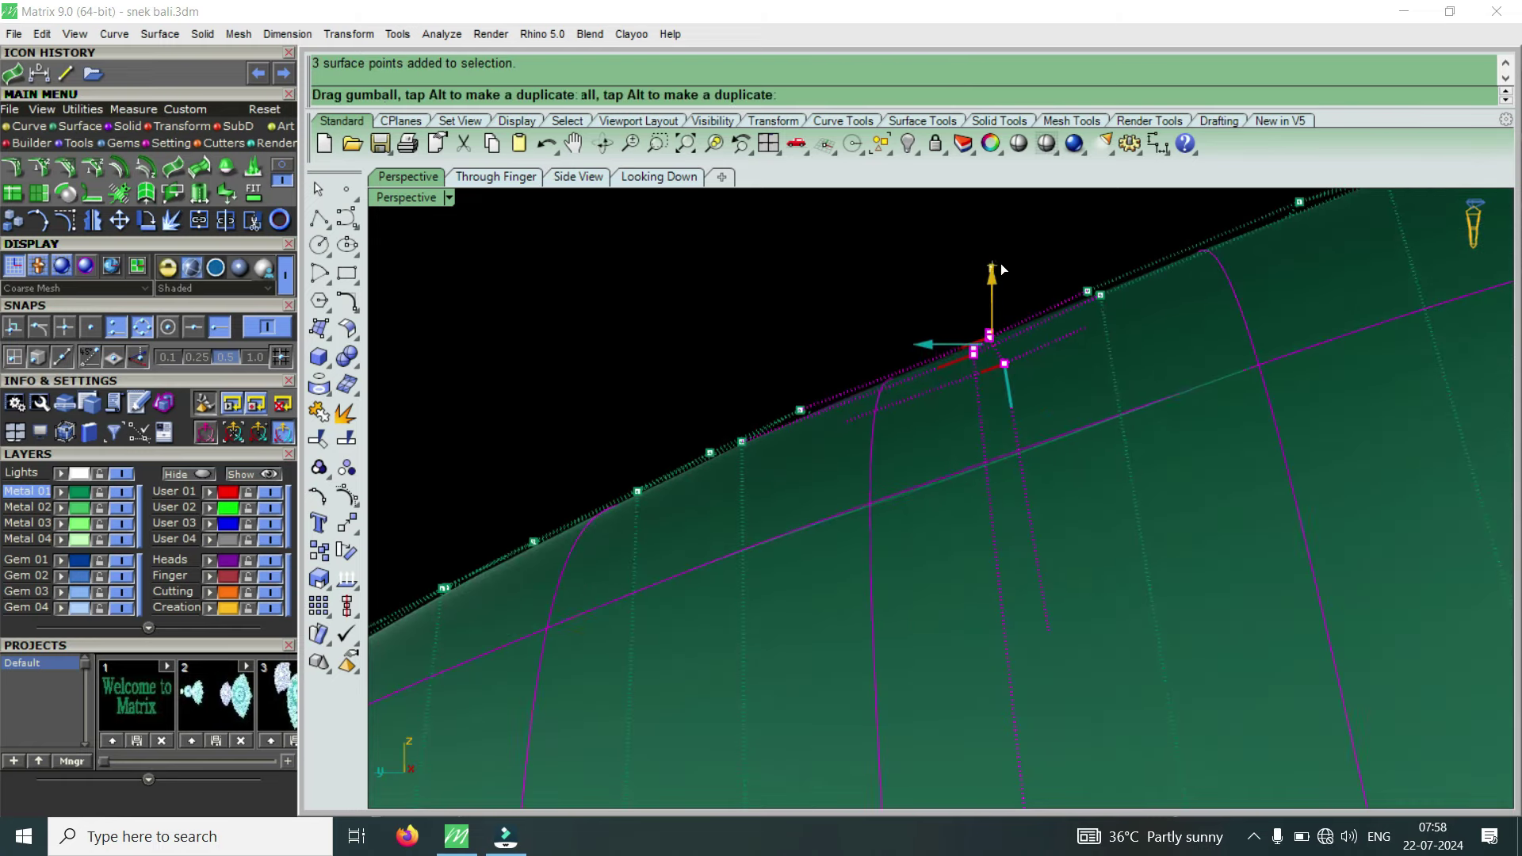
pyautogui.scroll(-1, 1038, 363)
pyautogui.scroll(2, 1006, 329)
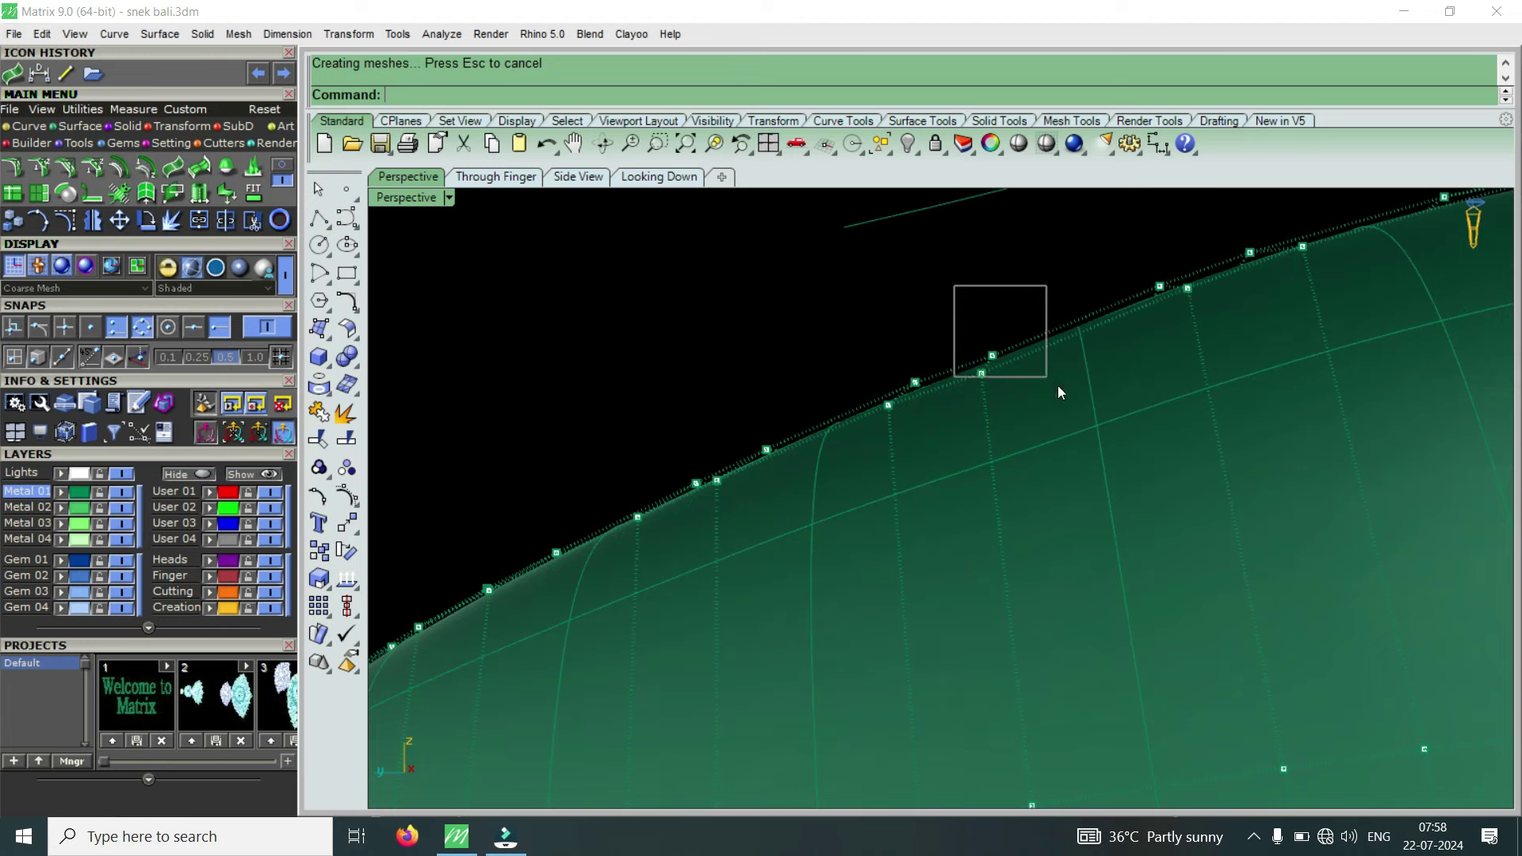
pyautogui.moveTo(1058, 387); pyautogui.dragTo(1053, 372)
pyautogui.moveTo(997, 310); pyautogui.dragTo(1016, 295)
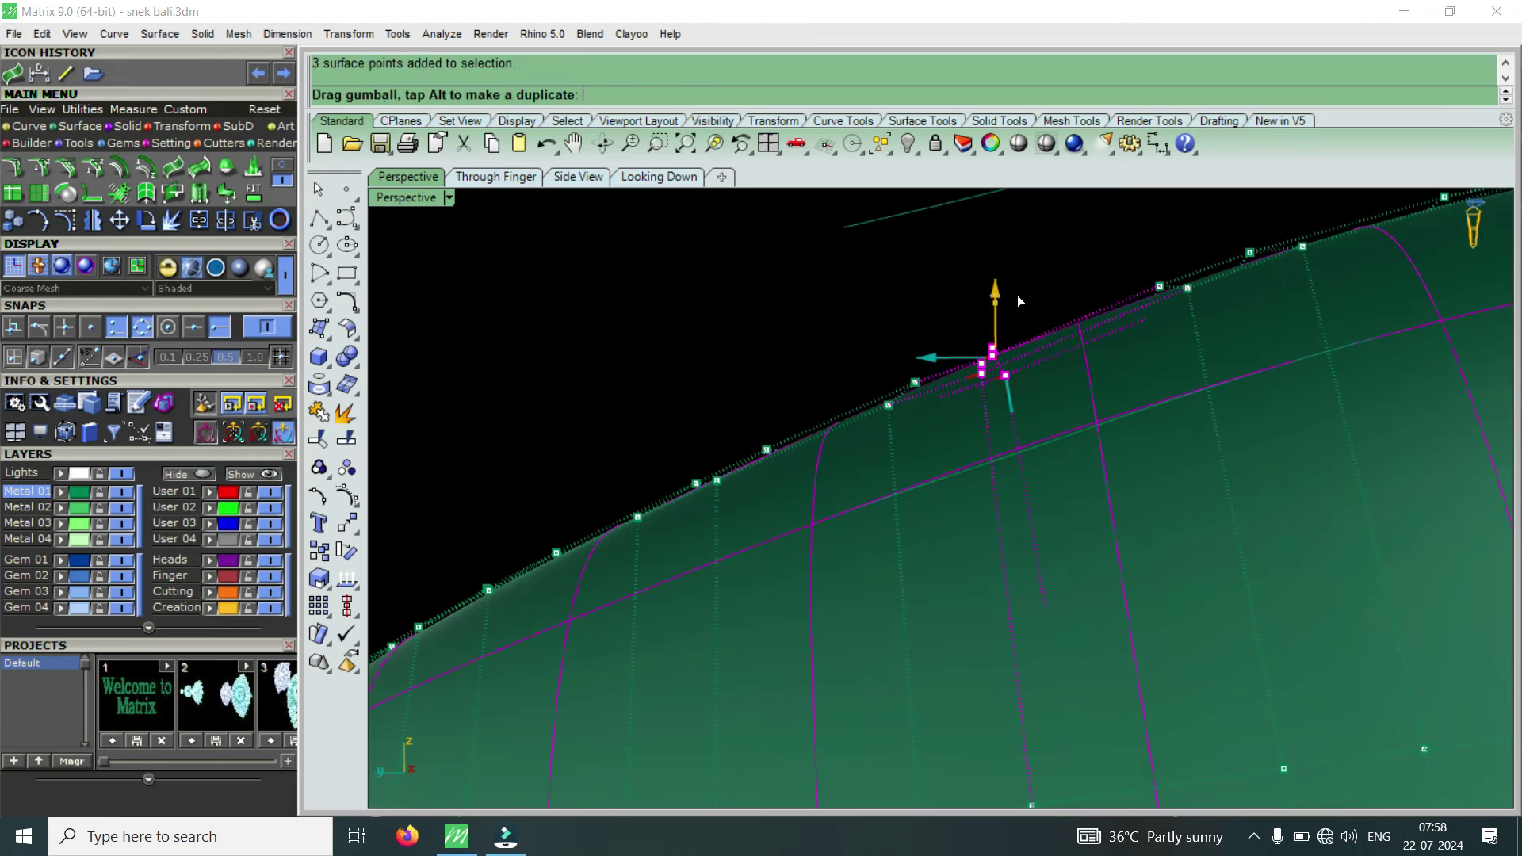
pyautogui.scroll(-2, 976, 396)
# Orbit and zoom around the bulb-shaped surface to compare it with the reference earring.
pyautogui.moveTo(992, 380)
pyautogui.mouseDown(button='right')
pyautogui.moveTo(927, 457)
pyautogui.moveTo(1071, 519)
pyautogui.moveTo(765, 470)
pyautogui.moveTo(775, 445)
pyautogui.mouseUp(button='right')
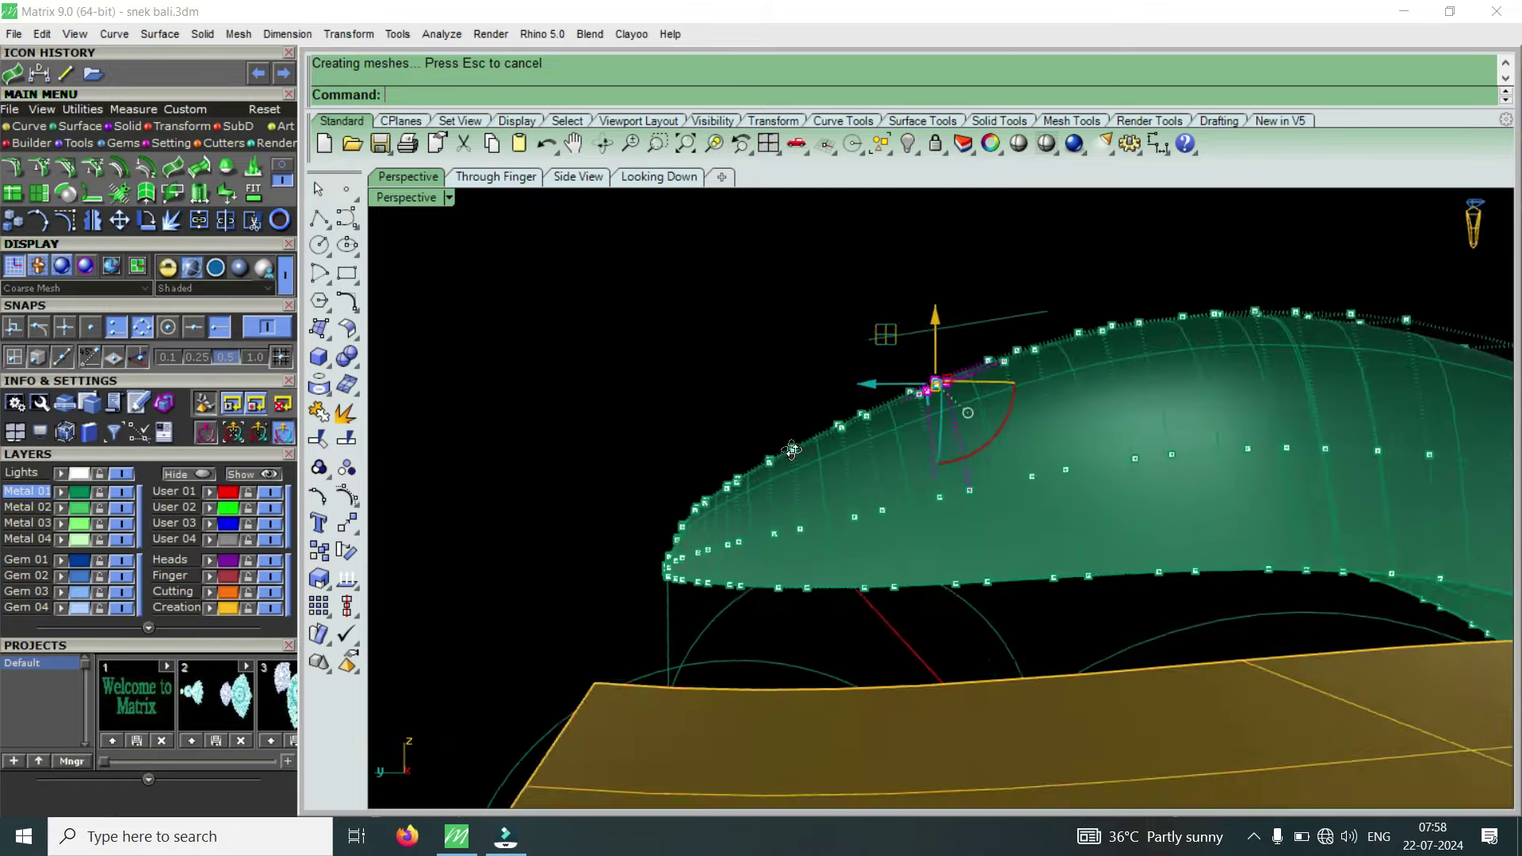
pyautogui.scroll(3, 776, 446)
pyautogui.scroll(-5, 729, 444)
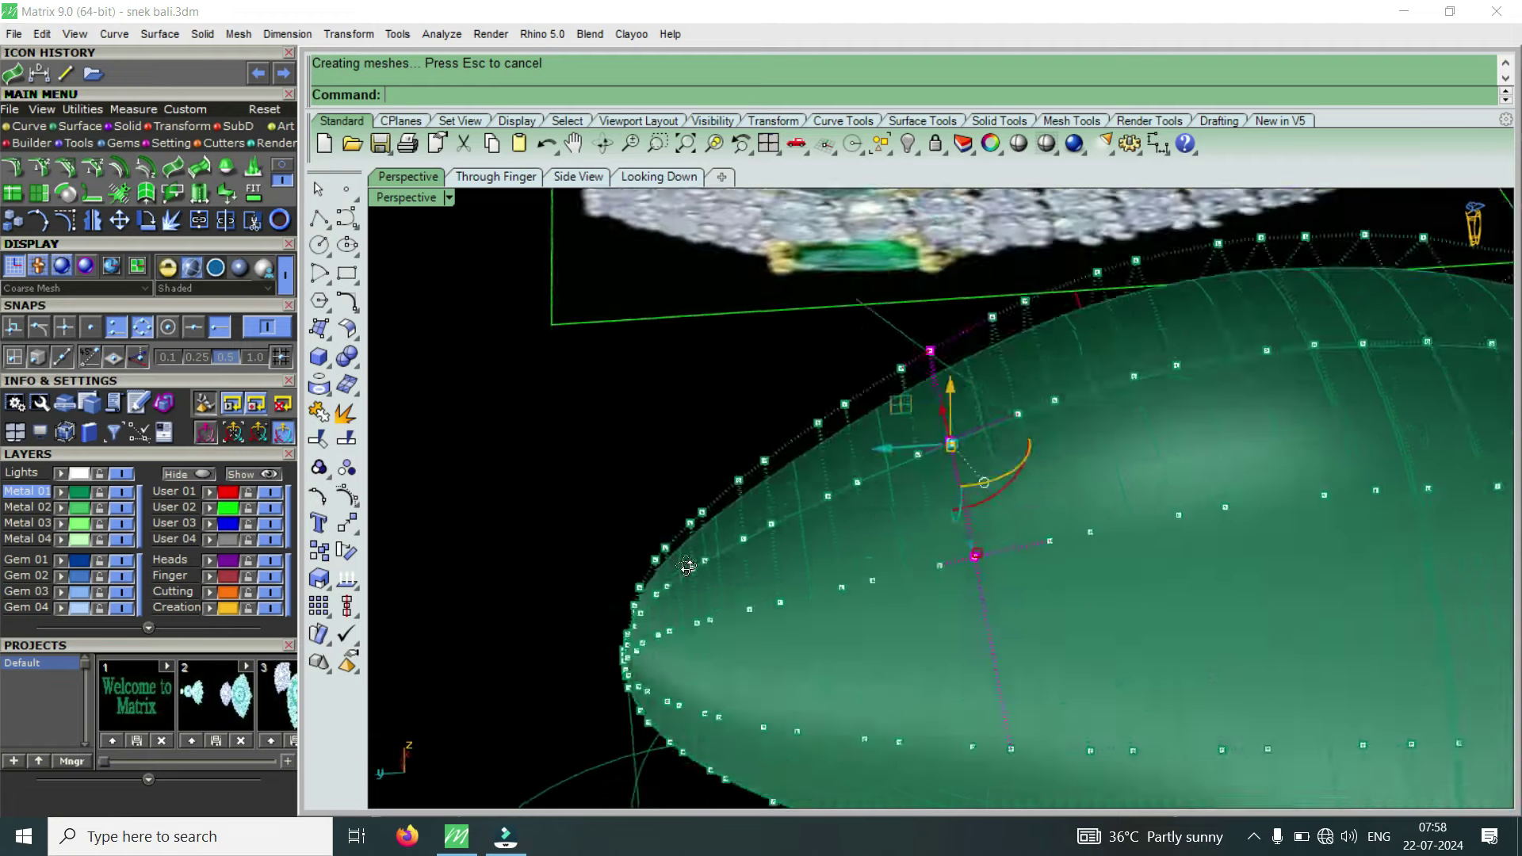
pyautogui.moveTo(729, 445)
pyautogui.mouseDown(button='right')
pyautogui.moveTo(775, 560)
pyautogui.moveTo(1110, 573)
pyautogui.moveTo(869, 578)
pyautogui.moveTo(1034, 531)
pyautogui.moveTo(1022, 401)
pyautogui.moveTo(1054, 447)
pyautogui.moveTo(1002, 558)
pyautogui.mouseUp(button='right')
pyautogui.scroll(-3, 1002, 563)
pyautogui.scroll(3, 1294, 510)
pyautogui.scroll(2, 1260, 484)
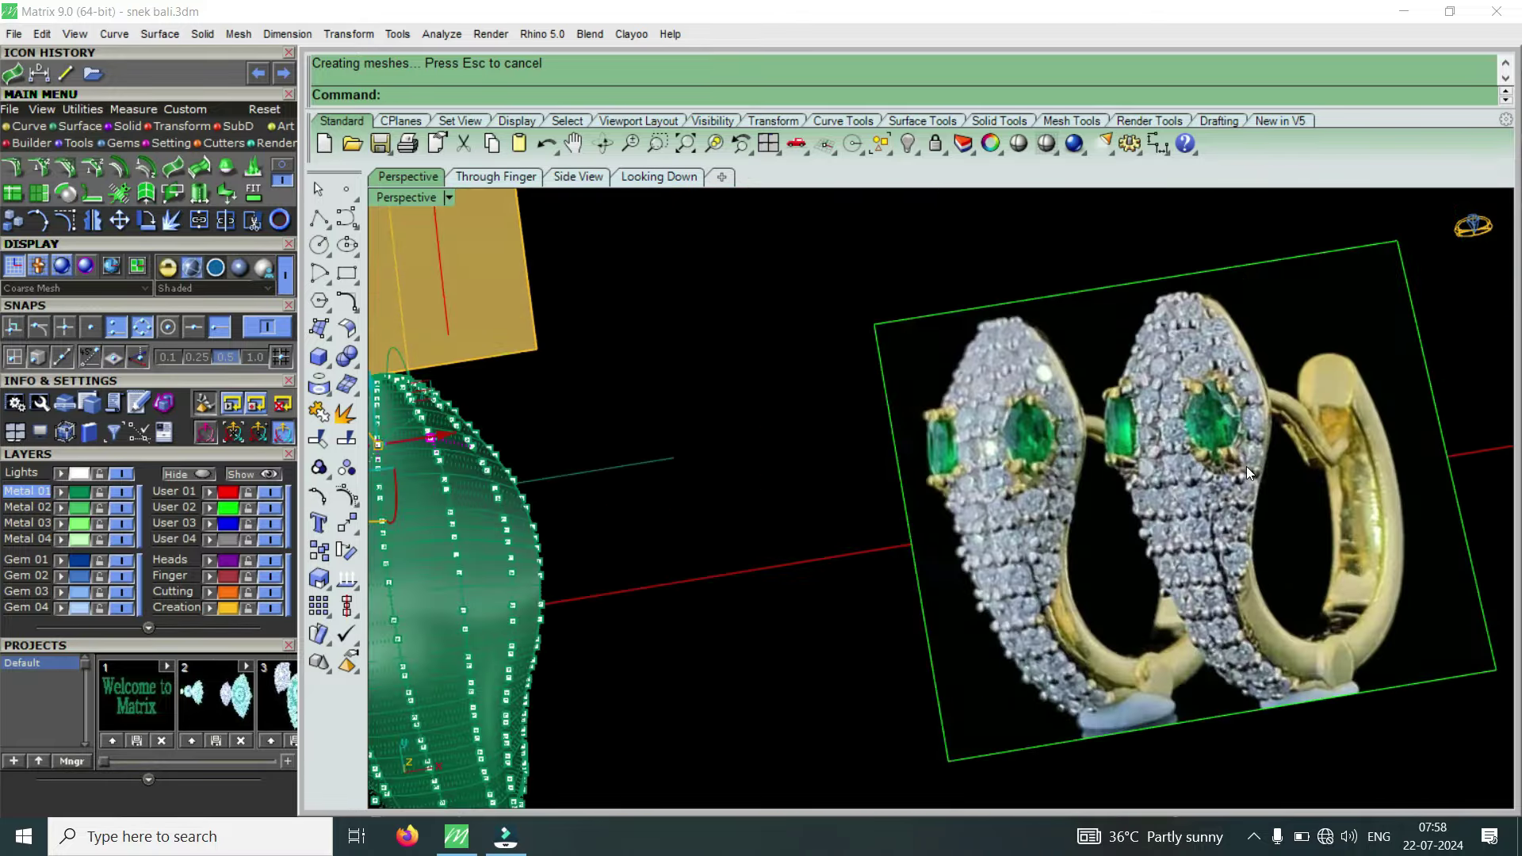
pyautogui.moveTo(1244, 472); pyautogui.dragTo(711, 604, button='right')
pyautogui.scroll(3, 710, 604)
pyautogui.scroll(2, 748, 501)
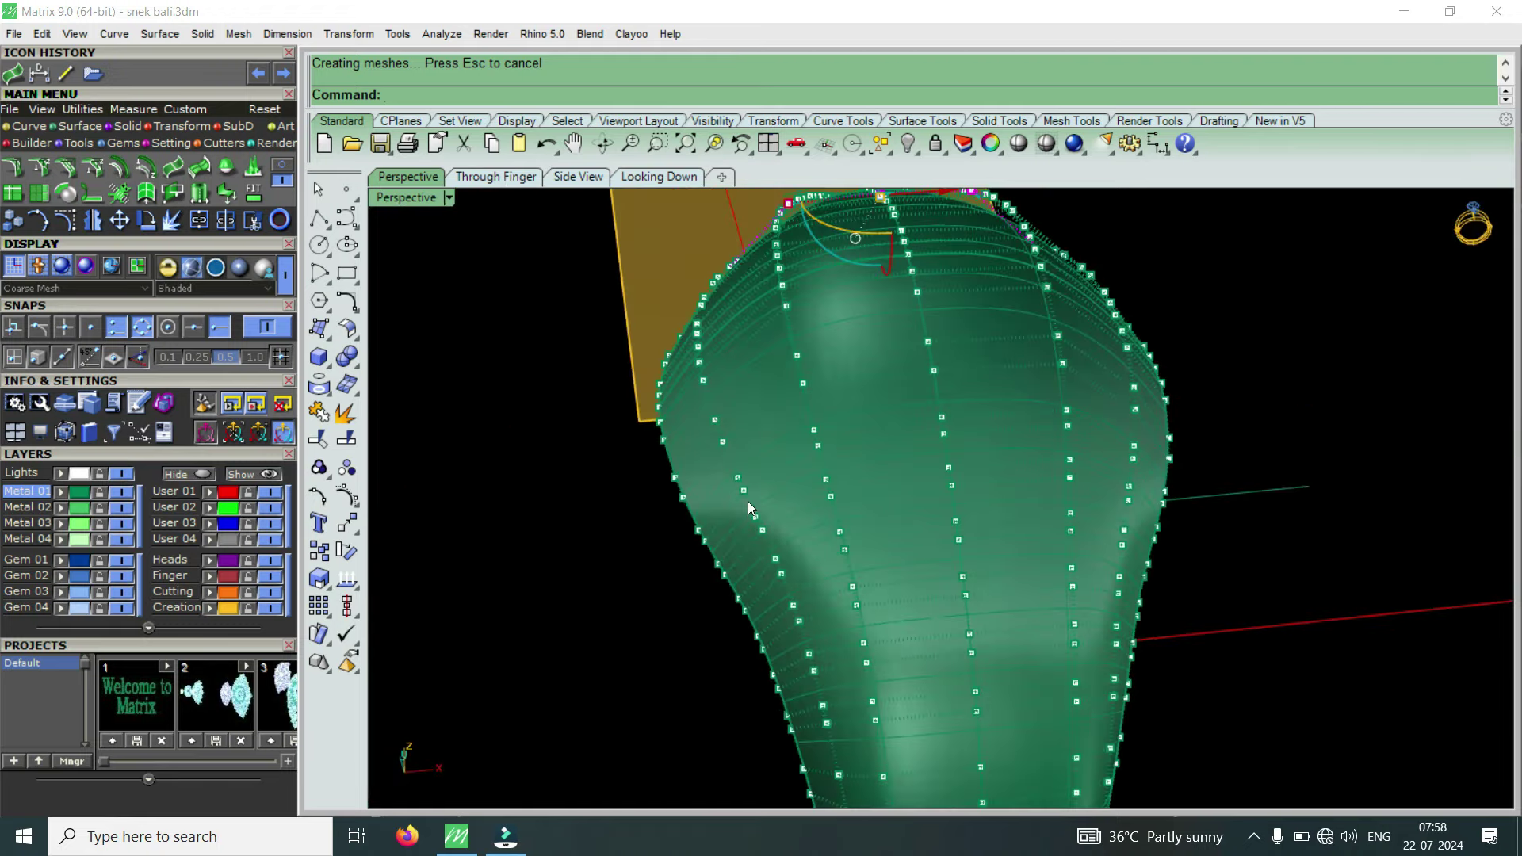
pyautogui.scroll(2, 709, 428)
pyautogui.moveTo(710, 428)
pyautogui.mouseDown(button='right')
pyautogui.moveTo(658, 536)
pyautogui.moveTo(665, 517)
pyautogui.mouseUp(button='right')
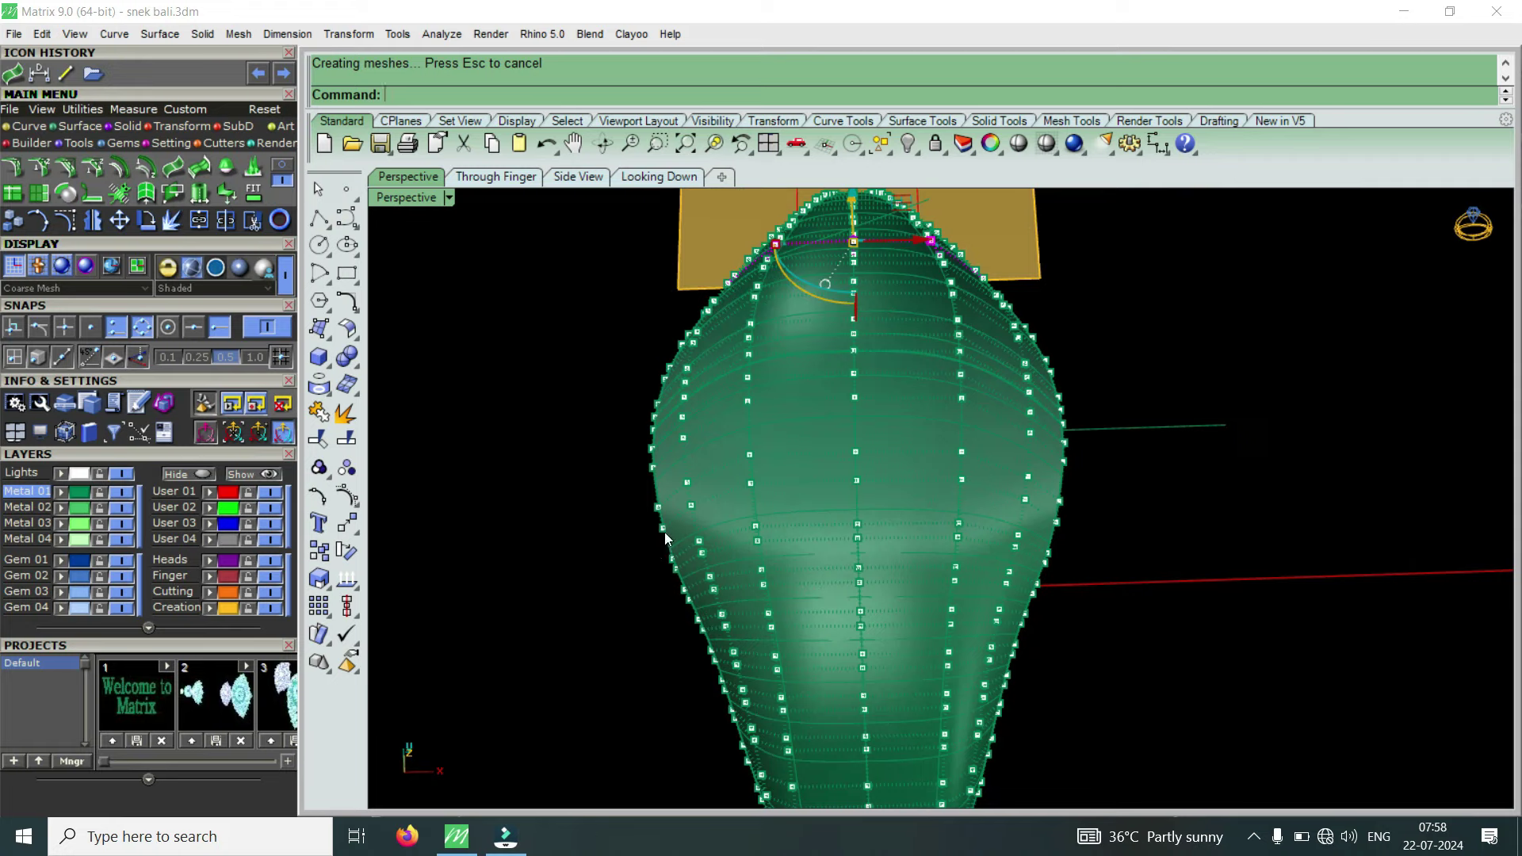
pyautogui.moveTo(715, 543)
pyautogui.mouseDown(button='right')
pyautogui.moveTo(686, 484)
pyautogui.moveTo(736, 635)
pyautogui.mouseUp(button='right')
pyautogui.scroll(2, 687, 483)
pyautogui.scroll(-2, 736, 634)
pyautogui.scroll(-2, 658, 534)
pyautogui.moveTo(685, 588)
pyautogui.mouseDown(button='right')
pyautogui.moveTo(658, 534)
pyautogui.moveTo(645, 586)
pyautogui.moveTo(662, 549)
pyautogui.mouseUp(button='right')
pyautogui.scroll(-2, 645, 587)
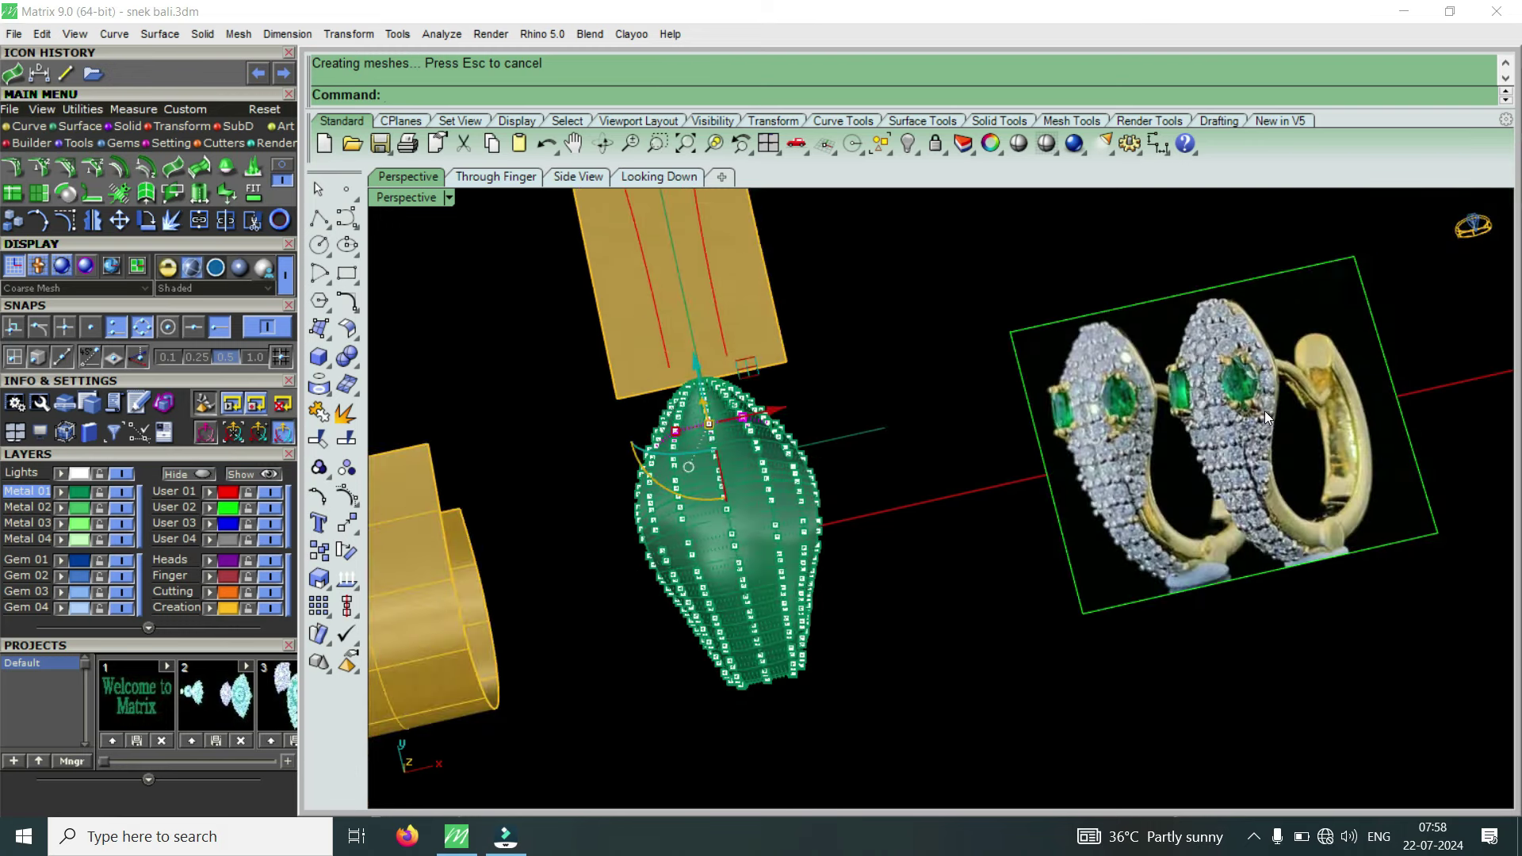
pyautogui.scroll(1, 1266, 418)
pyautogui.scroll(2, 780, 572)
pyautogui.scroll(-3, 688, 543)
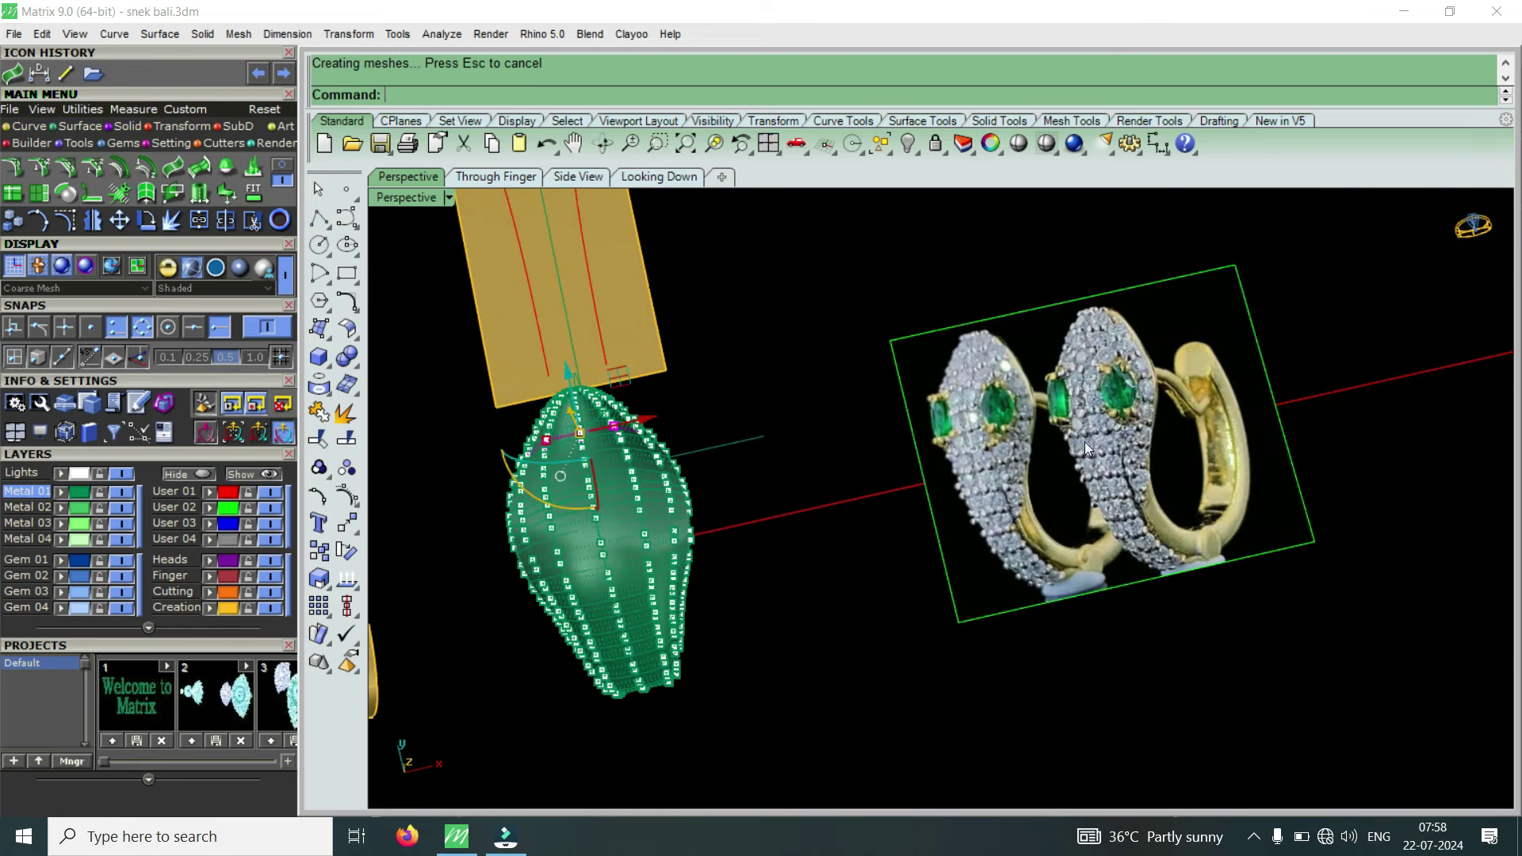
pyautogui.scroll(1, 701, 552)
pyautogui.scroll(2, 696, 559)
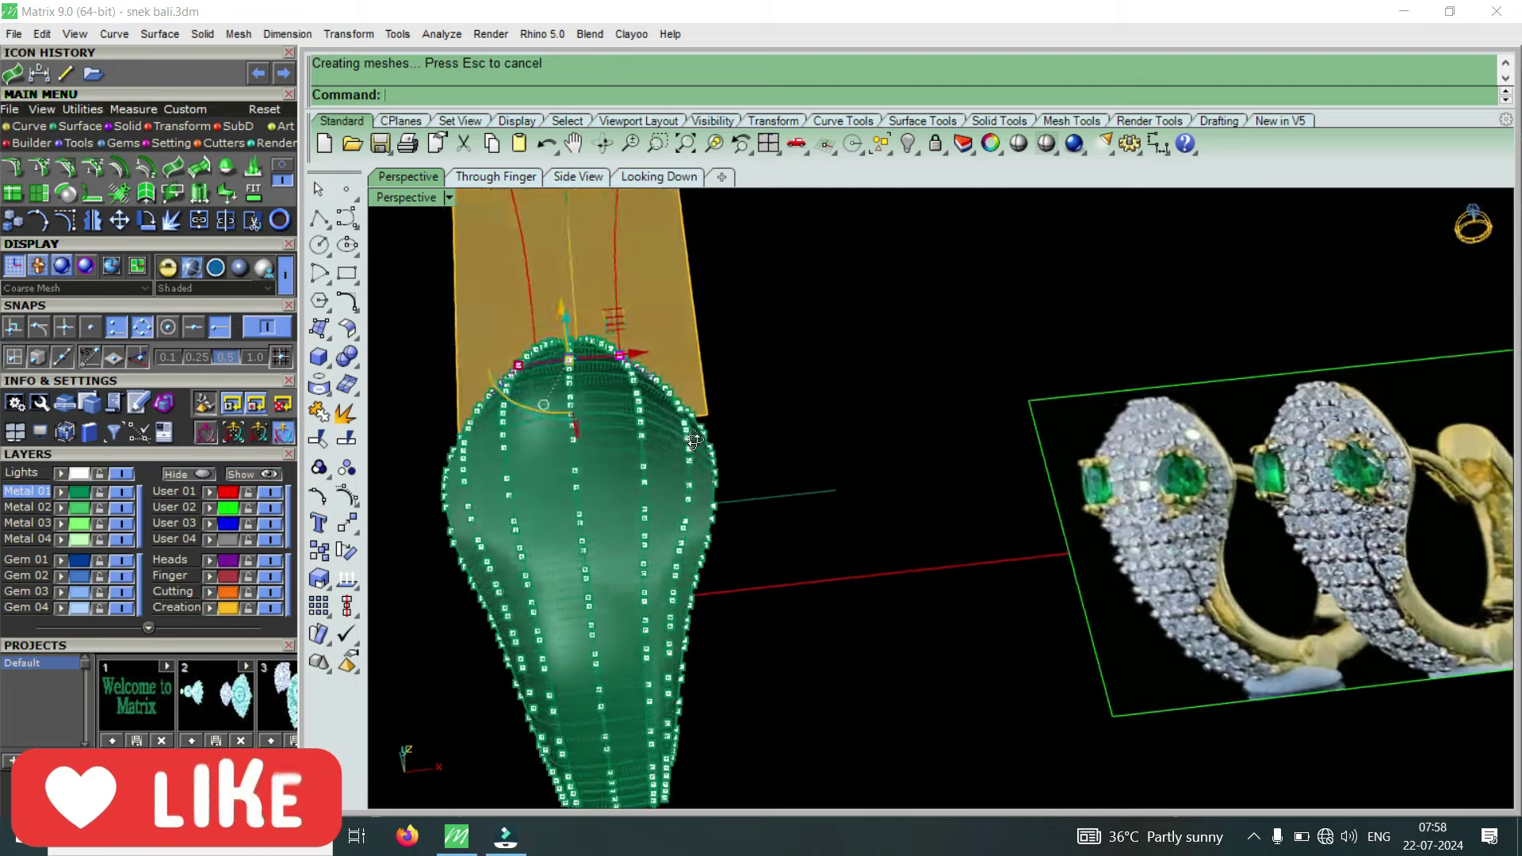
pyautogui.scroll(-1, 714, 501)
# Hide the control points and delete the green bulb surface.
pyautogui.press('Escape')
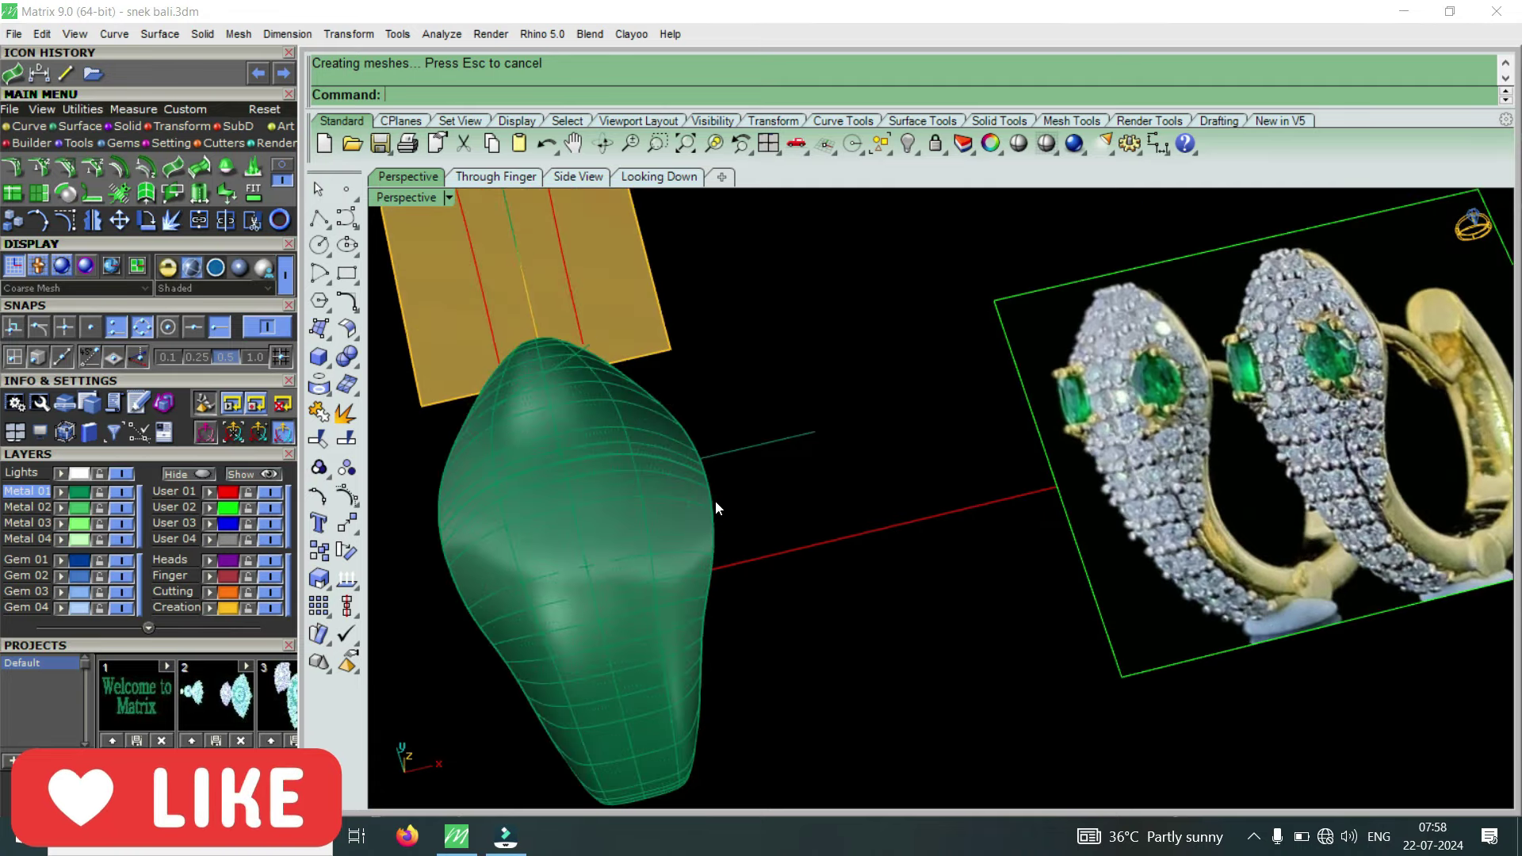
pyautogui.moveTo(715, 501); pyautogui.dragTo(637, 539, button='right')
pyautogui.click(637, 539)
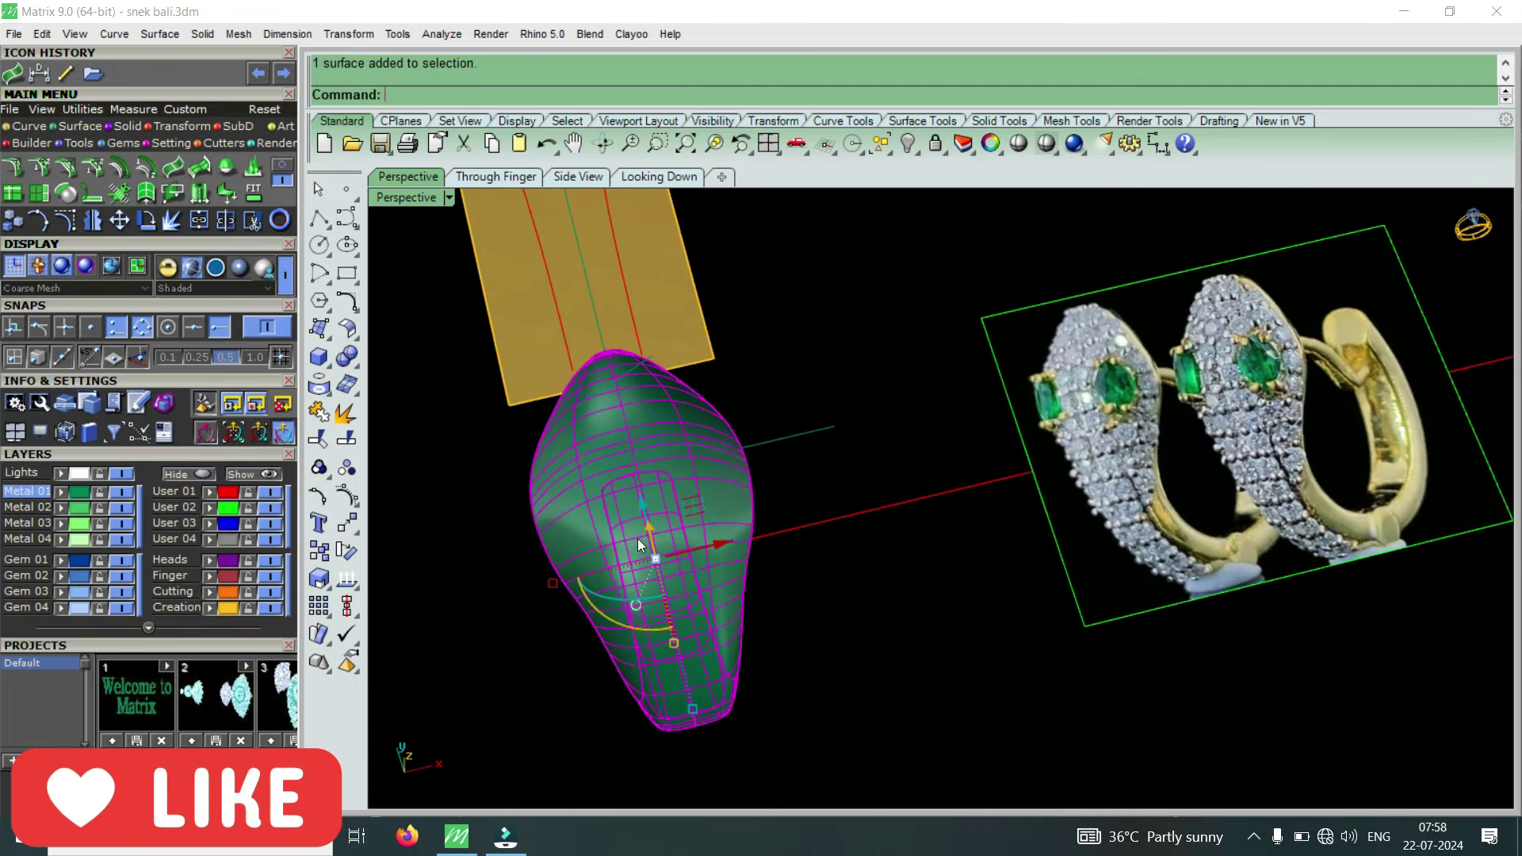
pyautogui.press('Delete')
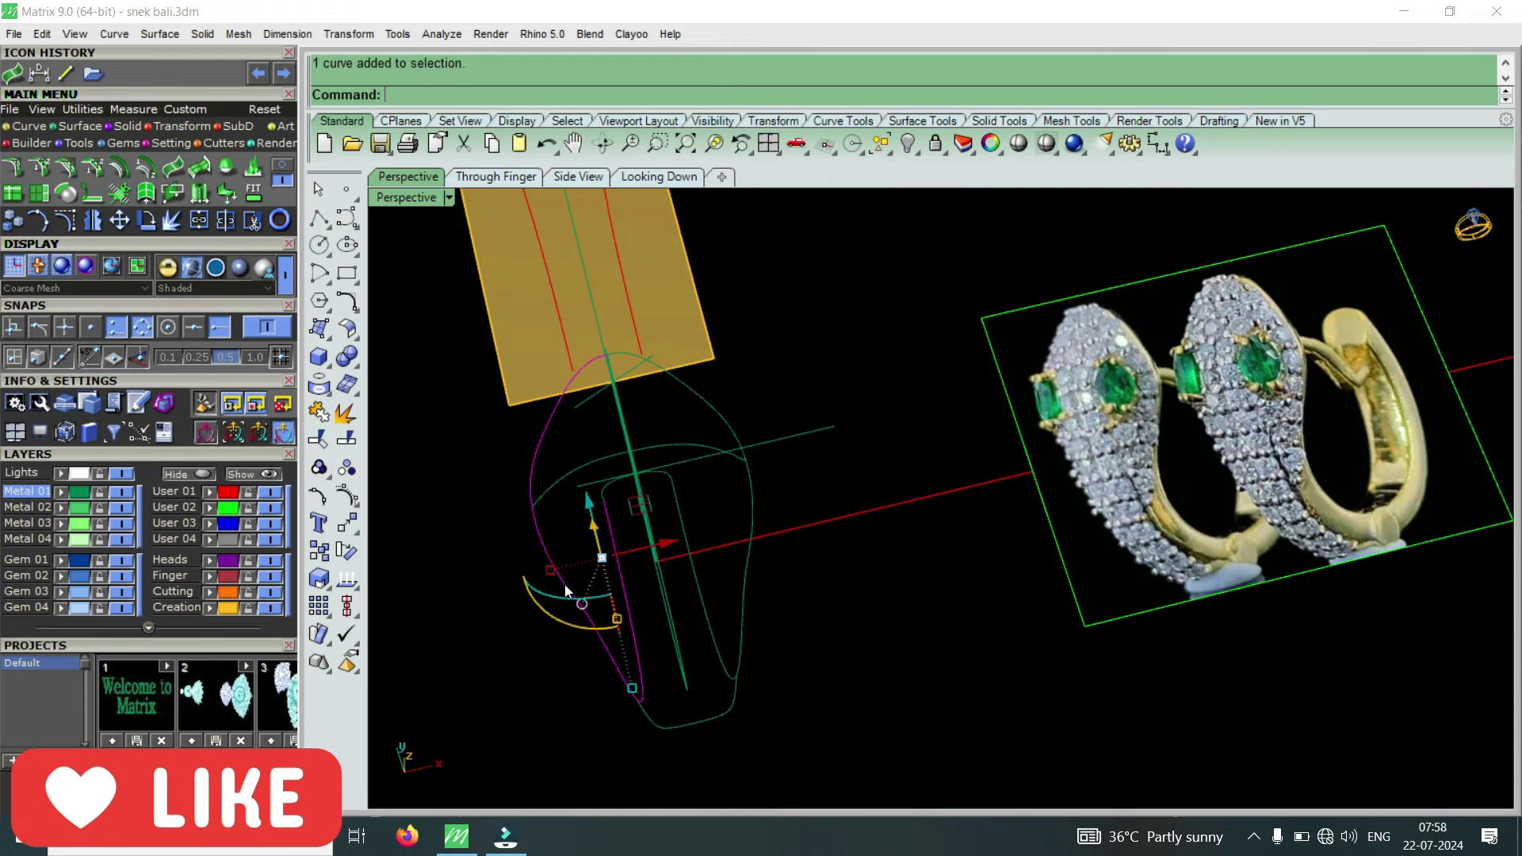
# In a maximized top view, rebuild the left rail curve to 15 points at degree 3.
pyautogui.doubleClick(392, 197)
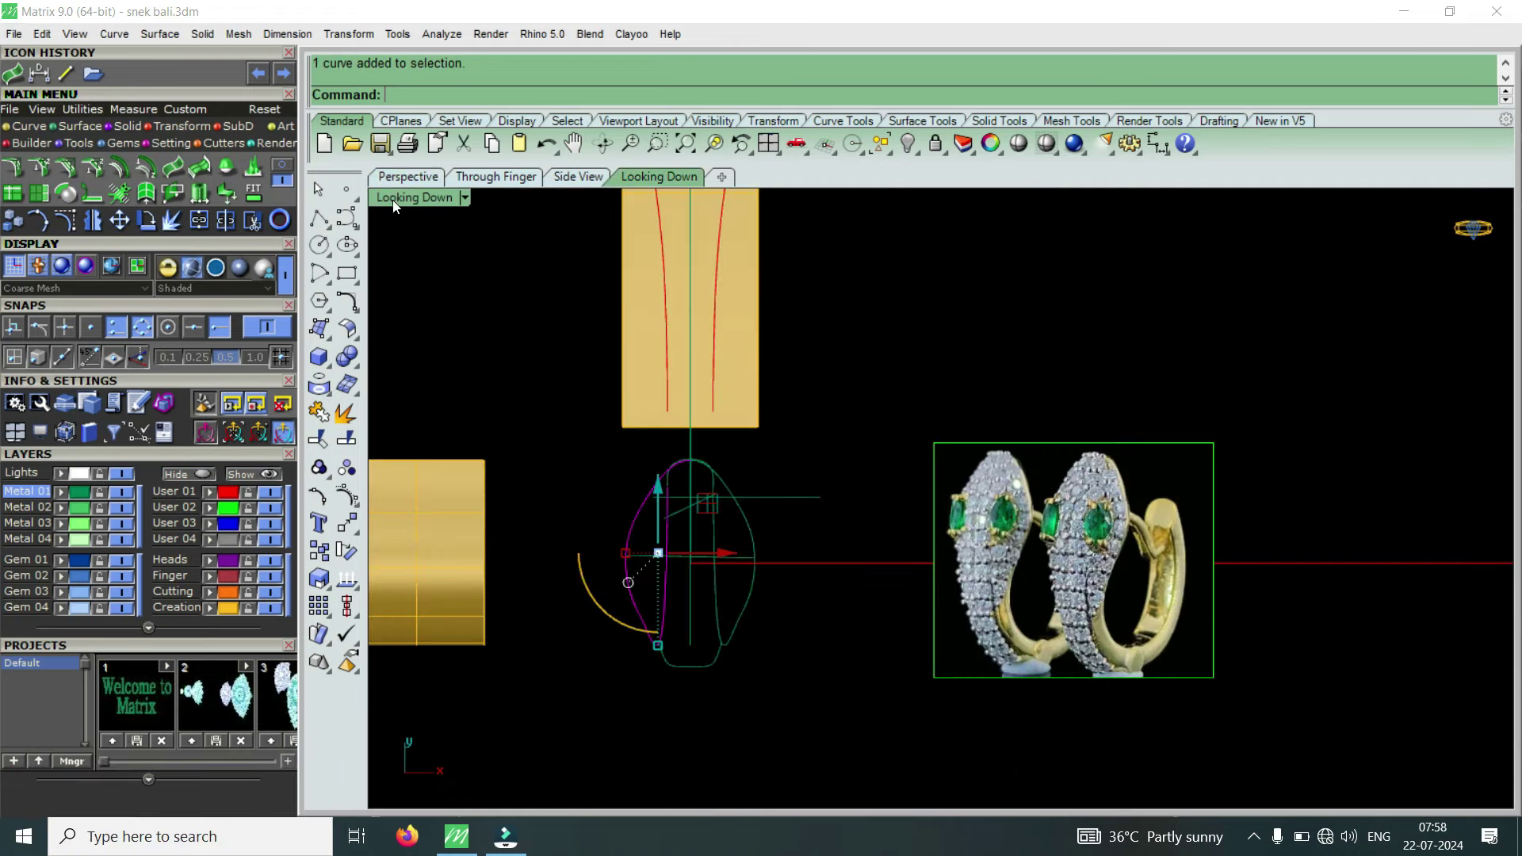
pyautogui.scroll(3, 621, 603)
pyautogui.scroll(2, 661, 603)
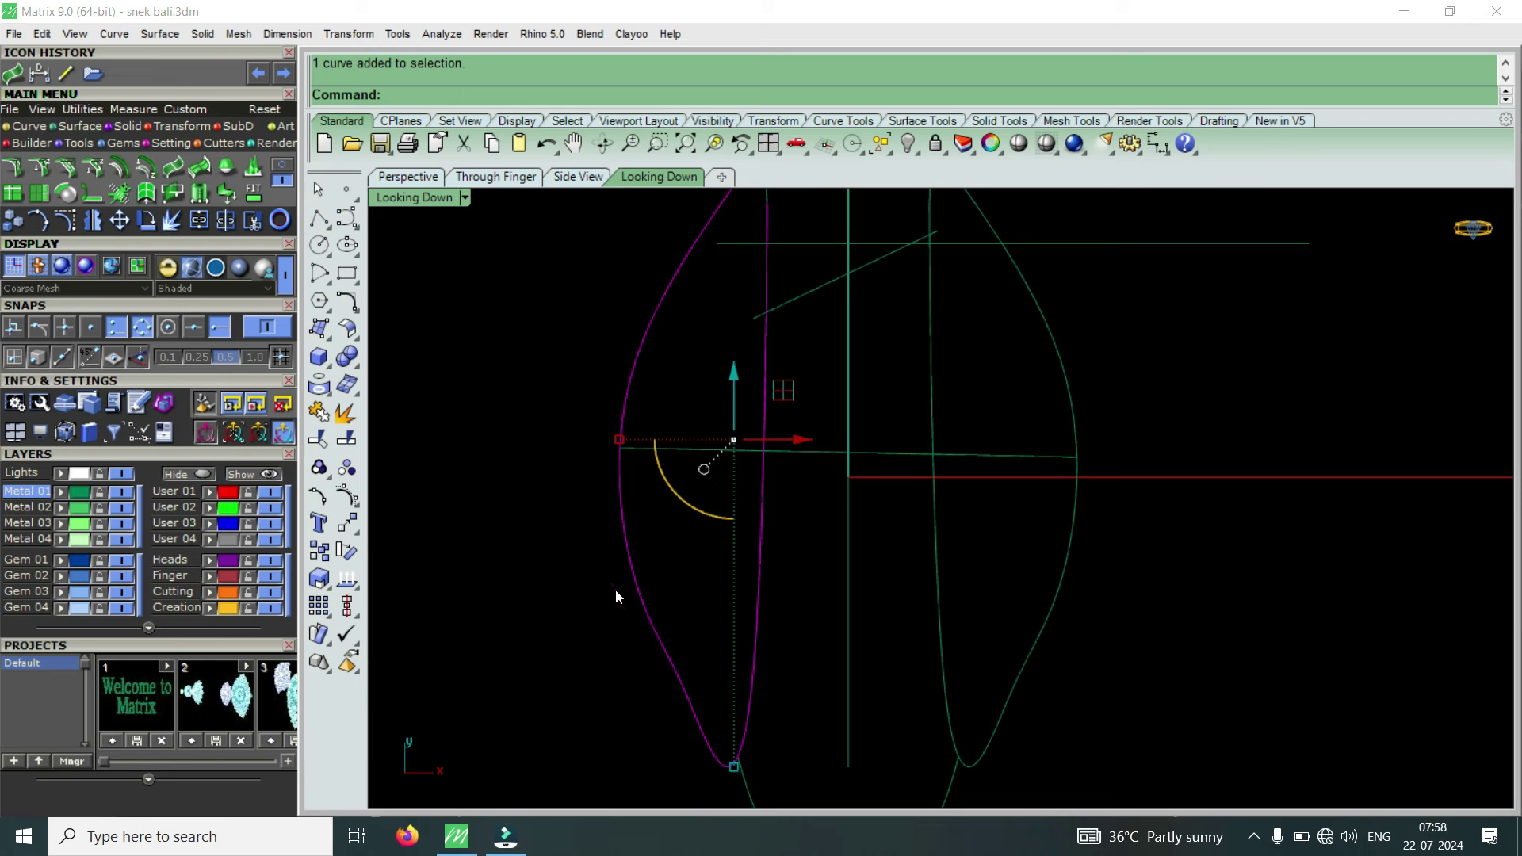
pyautogui.press('F10')
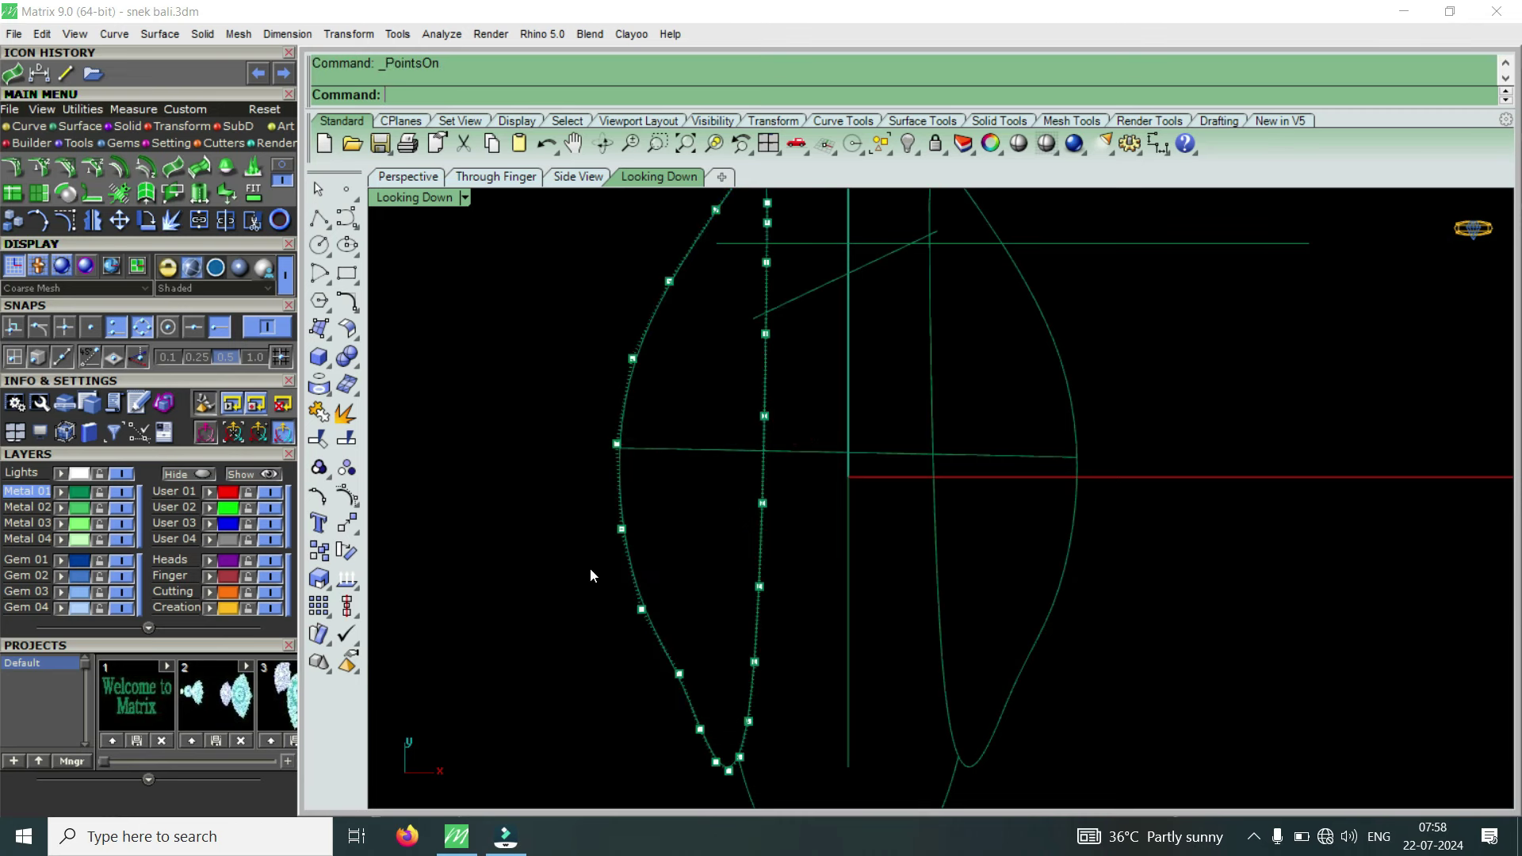
pyautogui.press('Escape')
pyautogui.click(648, 604)
pyautogui.write('re')
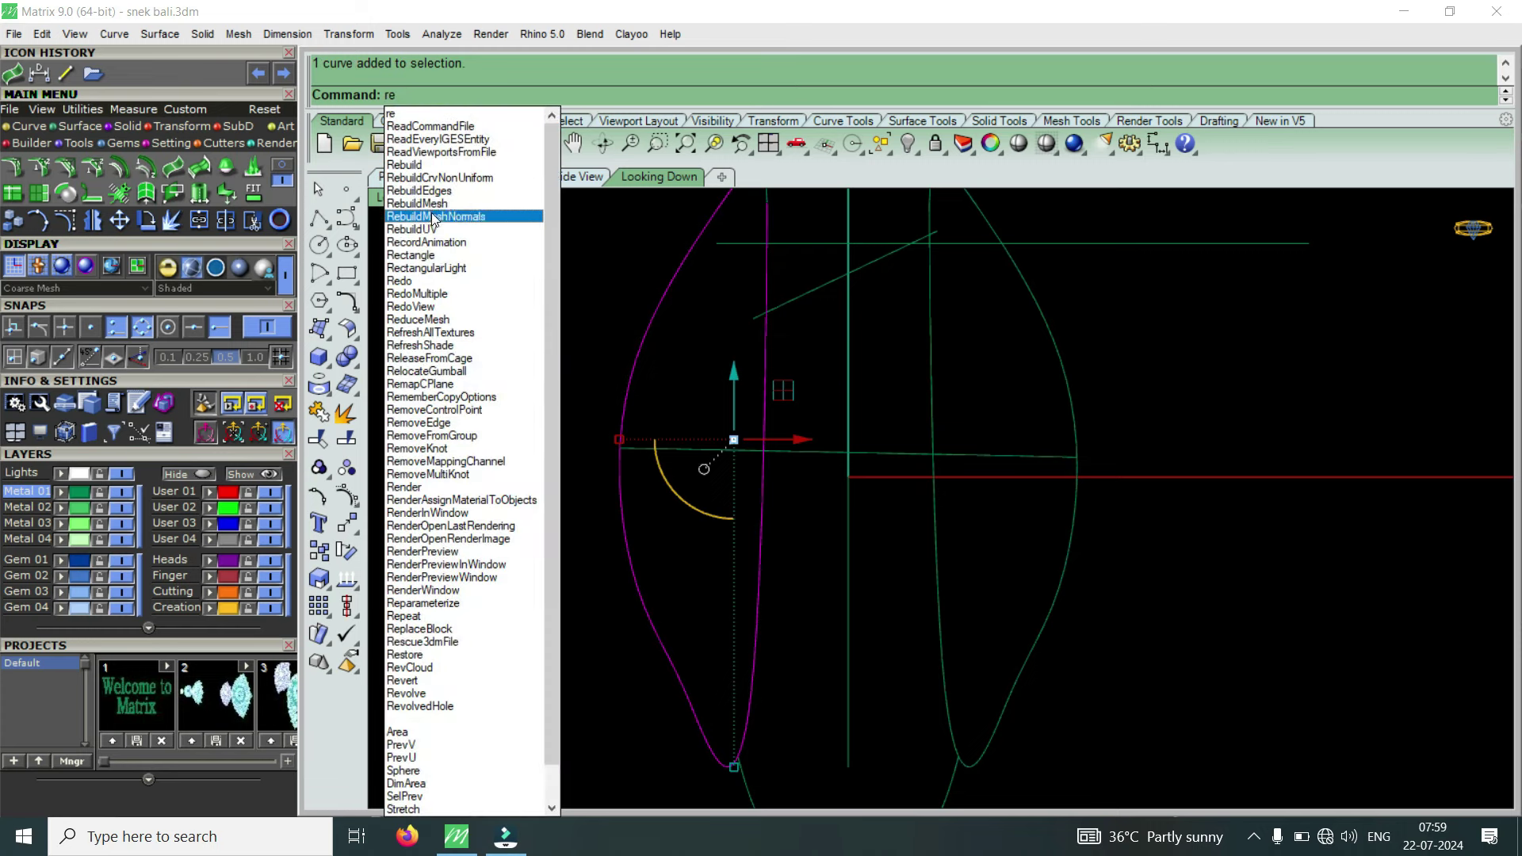
pyautogui.click(422, 169)
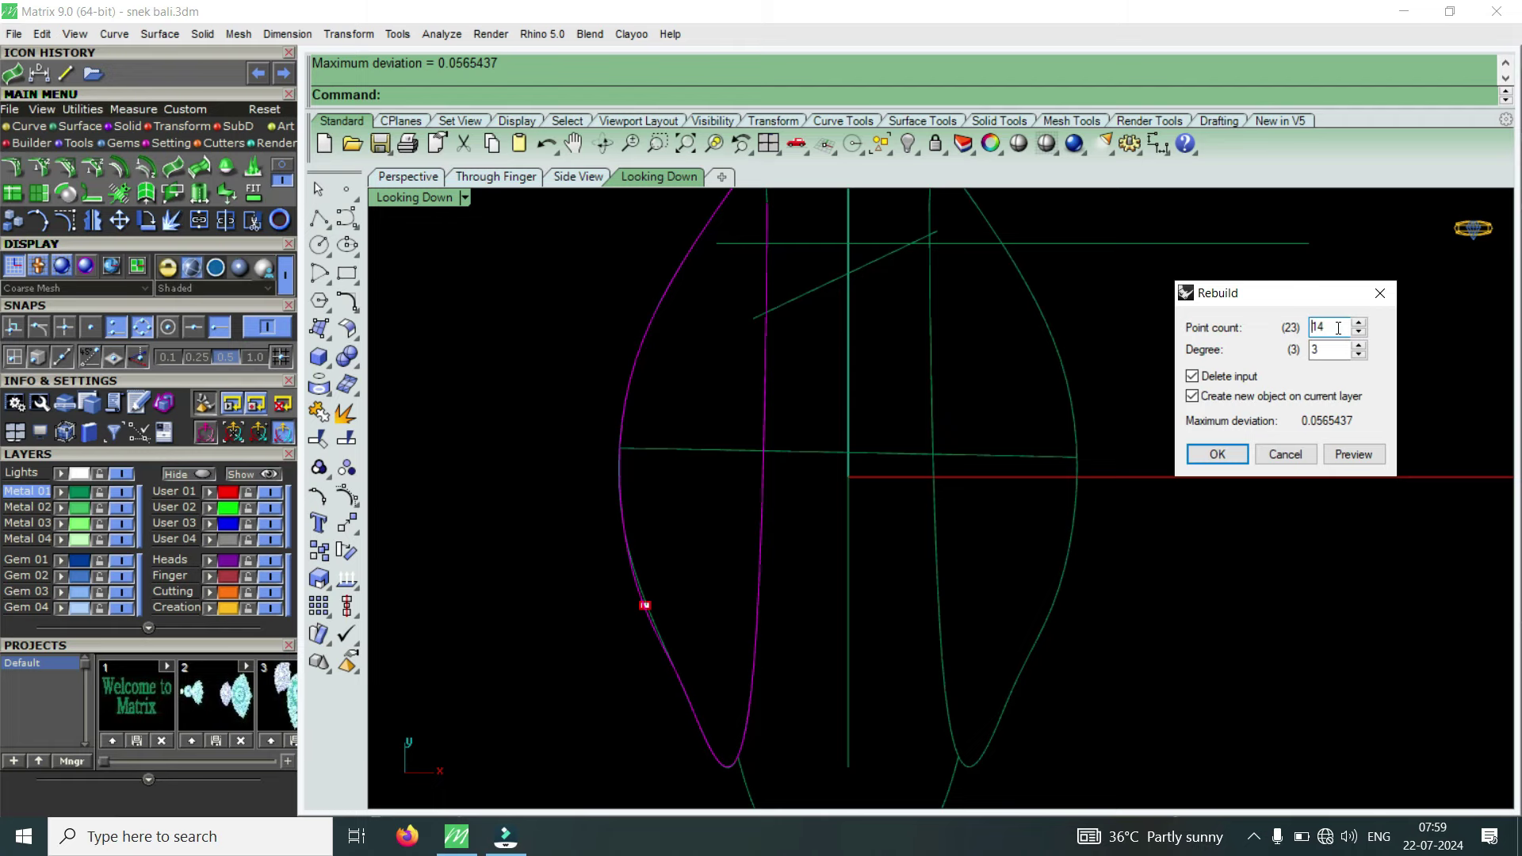
pyautogui.click(1228, 460)
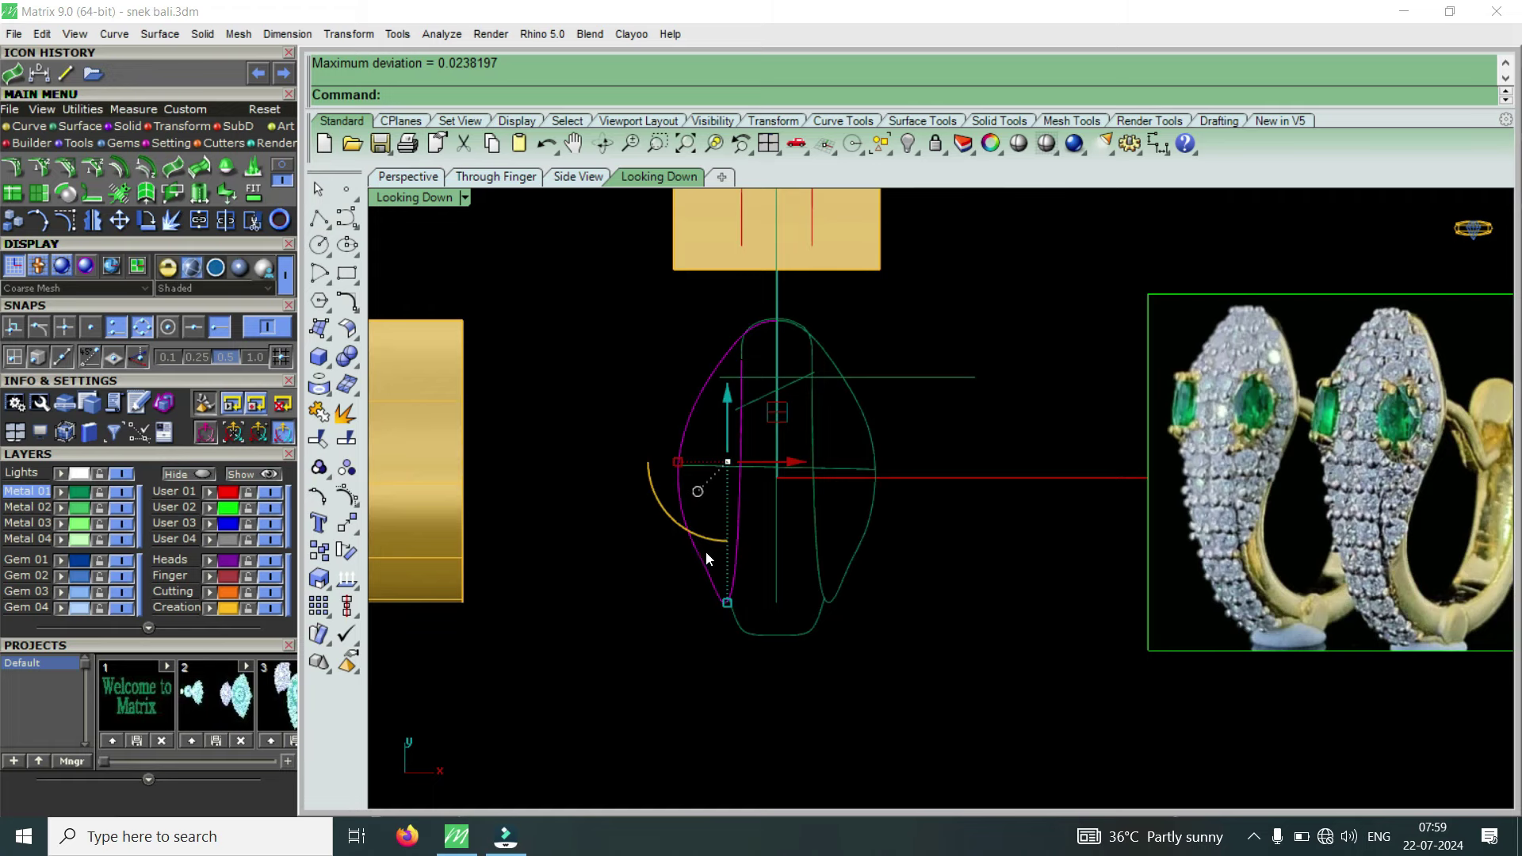
# Show the rebuilt curve's control points and shift a lower tip point to the right.
pyautogui.scroll(2, 705, 551)
pyautogui.click(71, 229)
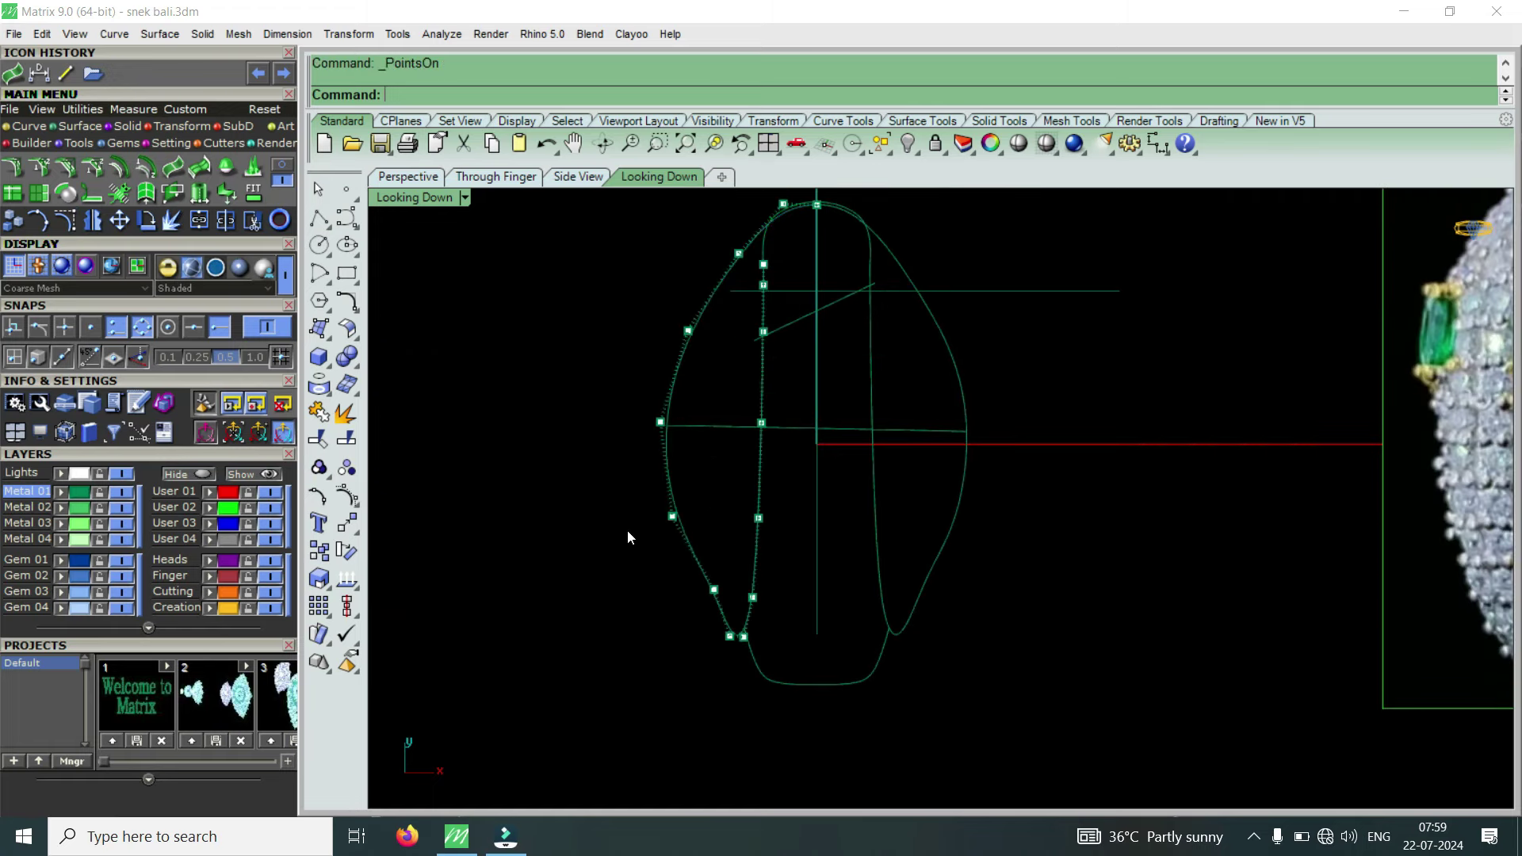
pyautogui.scroll(2, 627, 529)
pyautogui.moveTo(718, 488); pyautogui.dragTo(757, 516)
pyautogui.scroll(-2, 737, 460)
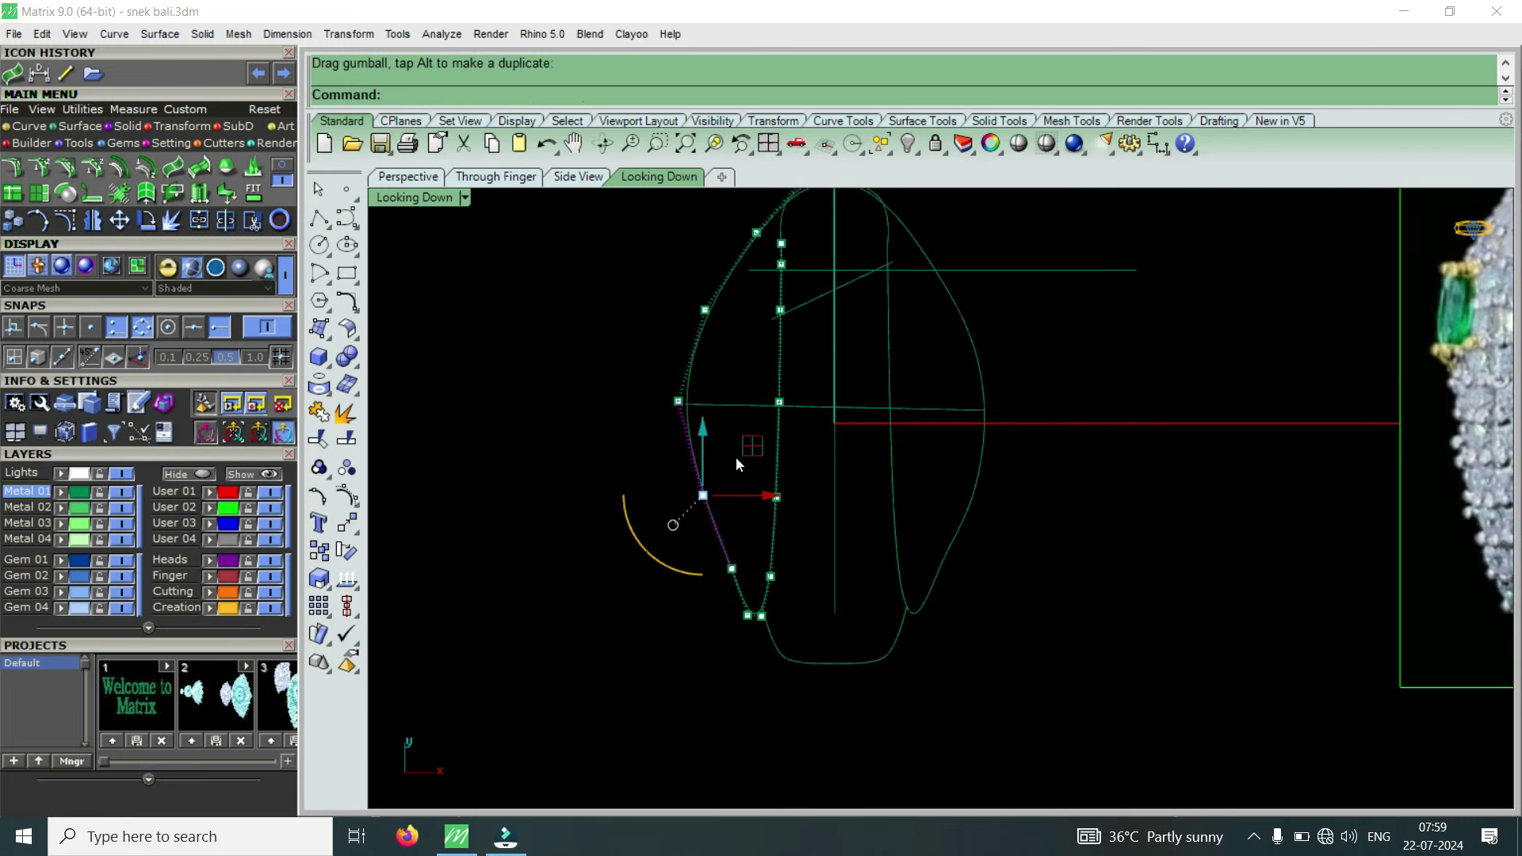
pyautogui.scroll(1, 710, 474)
pyautogui.scroll(-2, 706, 477)
pyautogui.scroll(-1, 718, 499)
pyautogui.scroll(5, 723, 517)
# Nudge another tip control point sideways, then clear the selection.
pyautogui.click(701, 344)
pyautogui.scroll(-4, 693, 499)
pyautogui.scroll(-1, 691, 503)
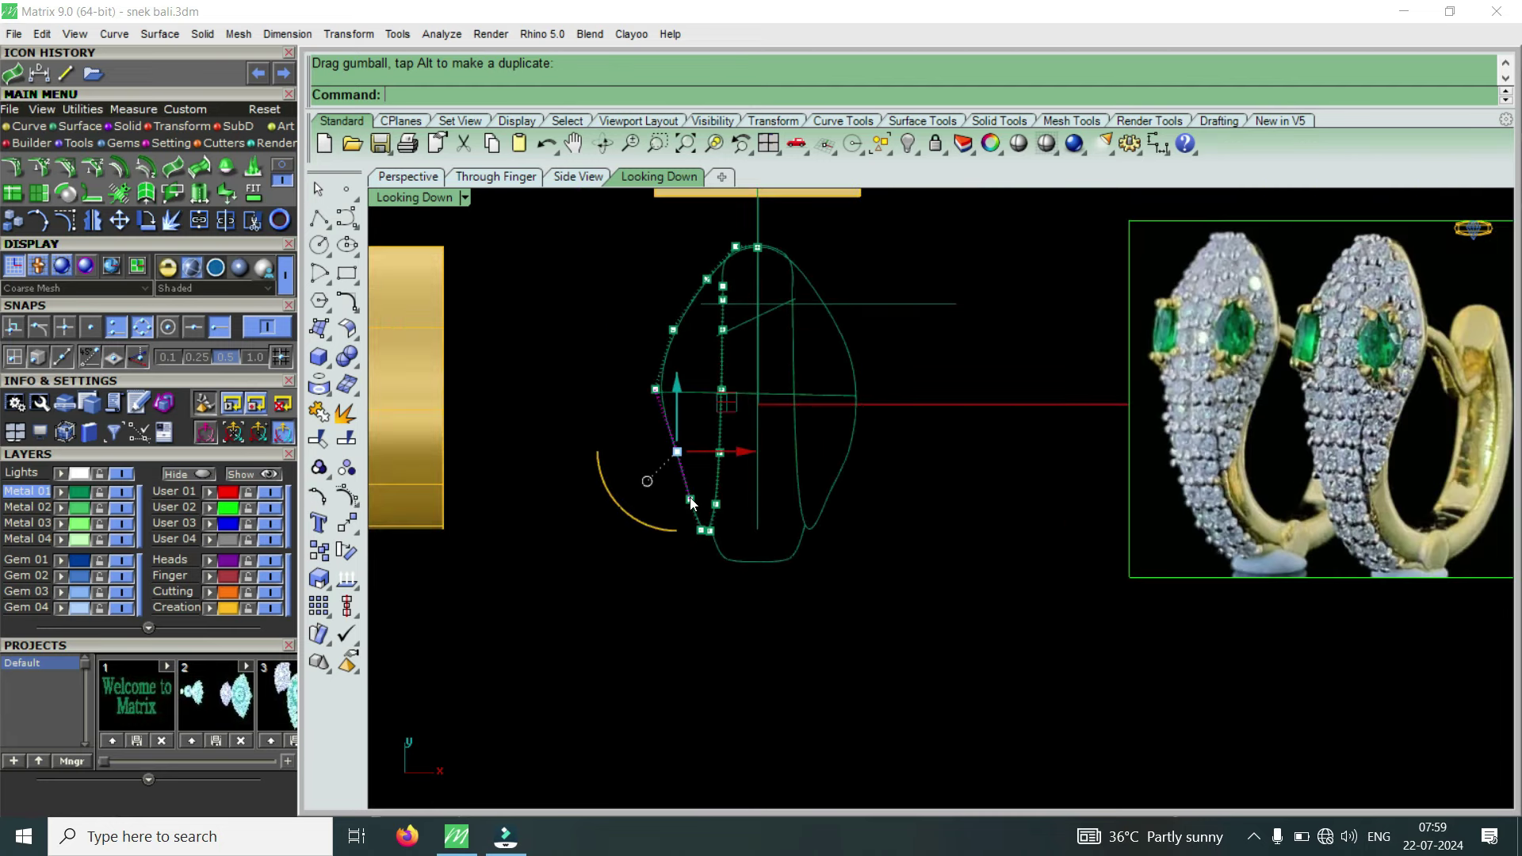
pyautogui.scroll(4, 692, 504)
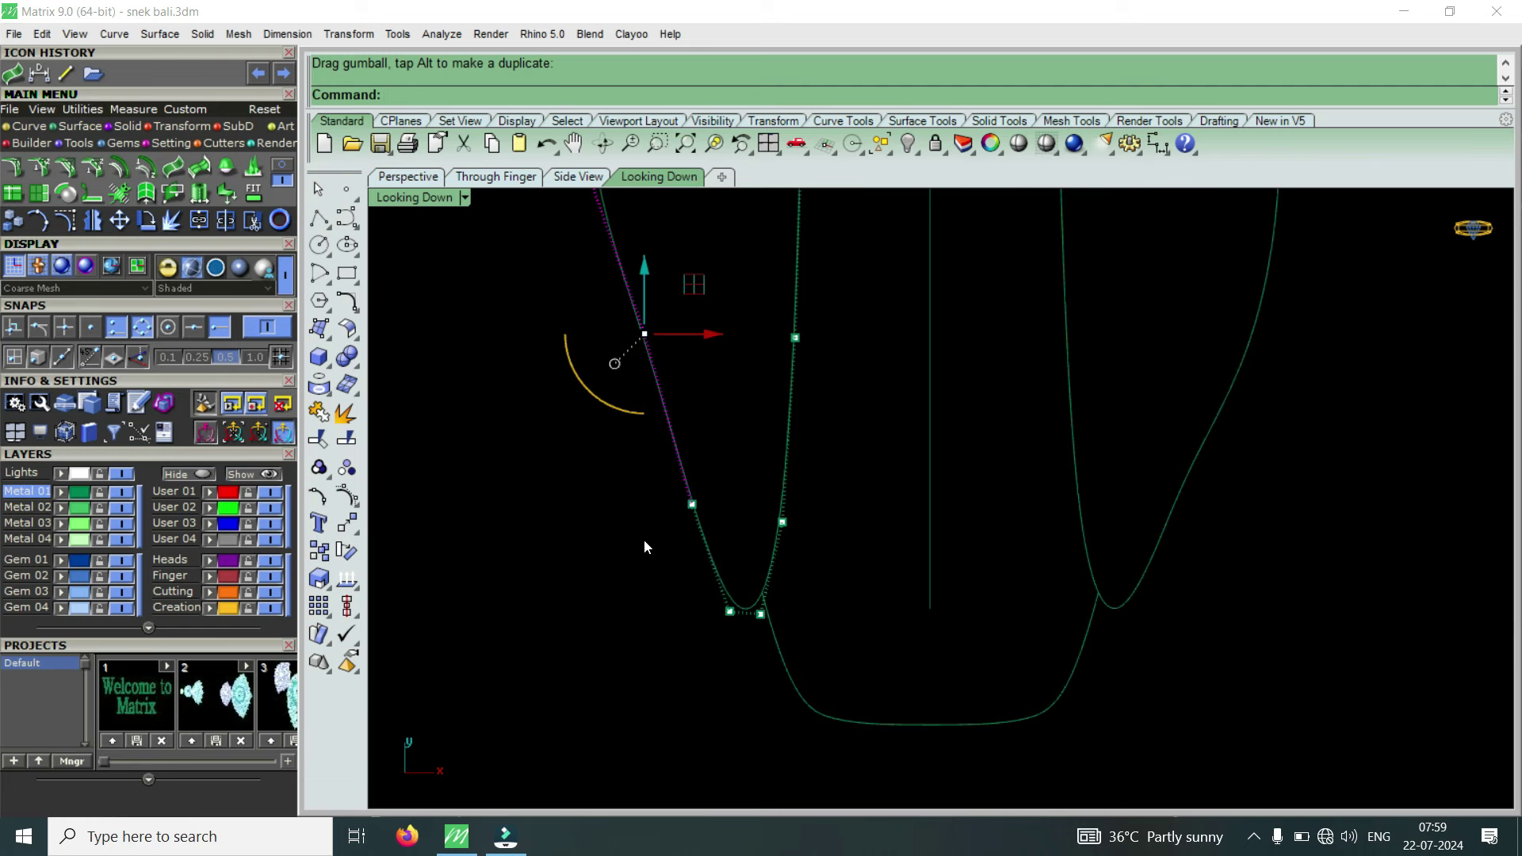
pyautogui.moveTo(757, 497); pyautogui.dragTo(767, 510)
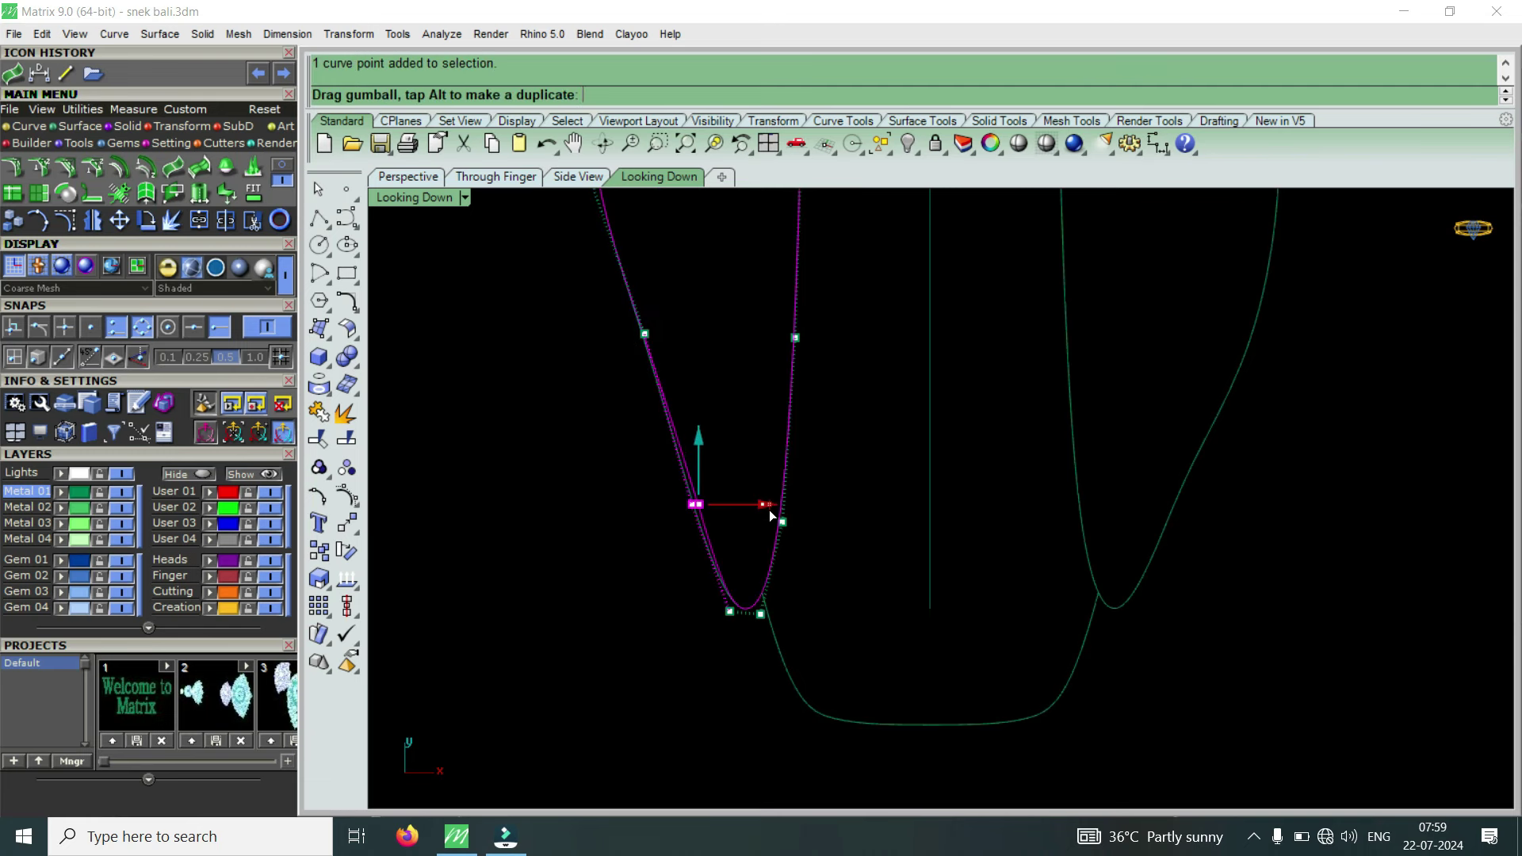
pyautogui.scroll(1, 753, 544)
pyautogui.scroll(1, 736, 592)
pyautogui.press('Escape')
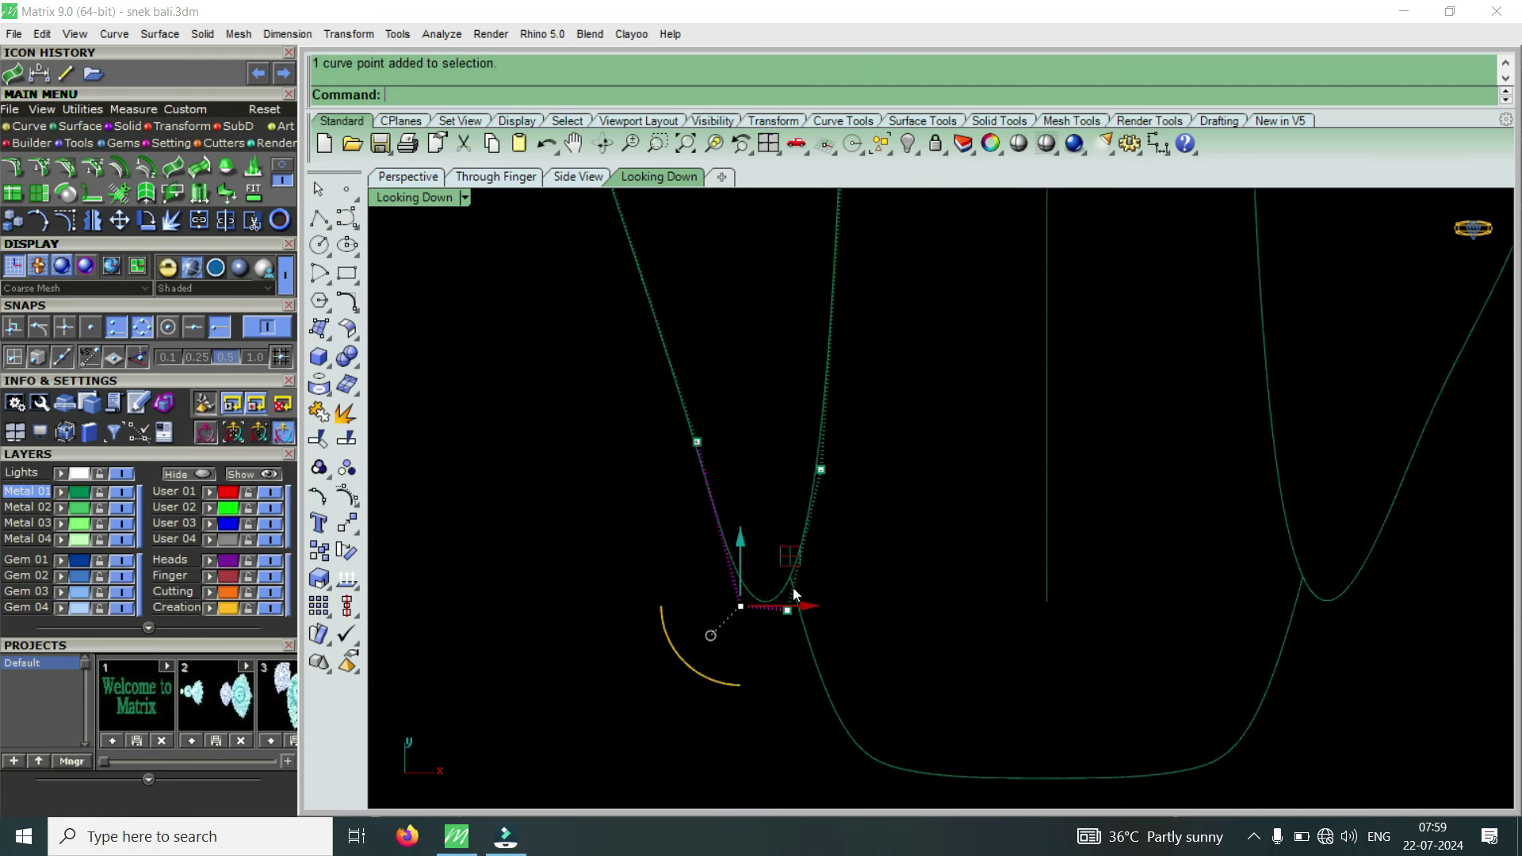
# Restore the four-view layout and move selected rail curve points in the top view.
pyautogui.doubleClick(443, 203)
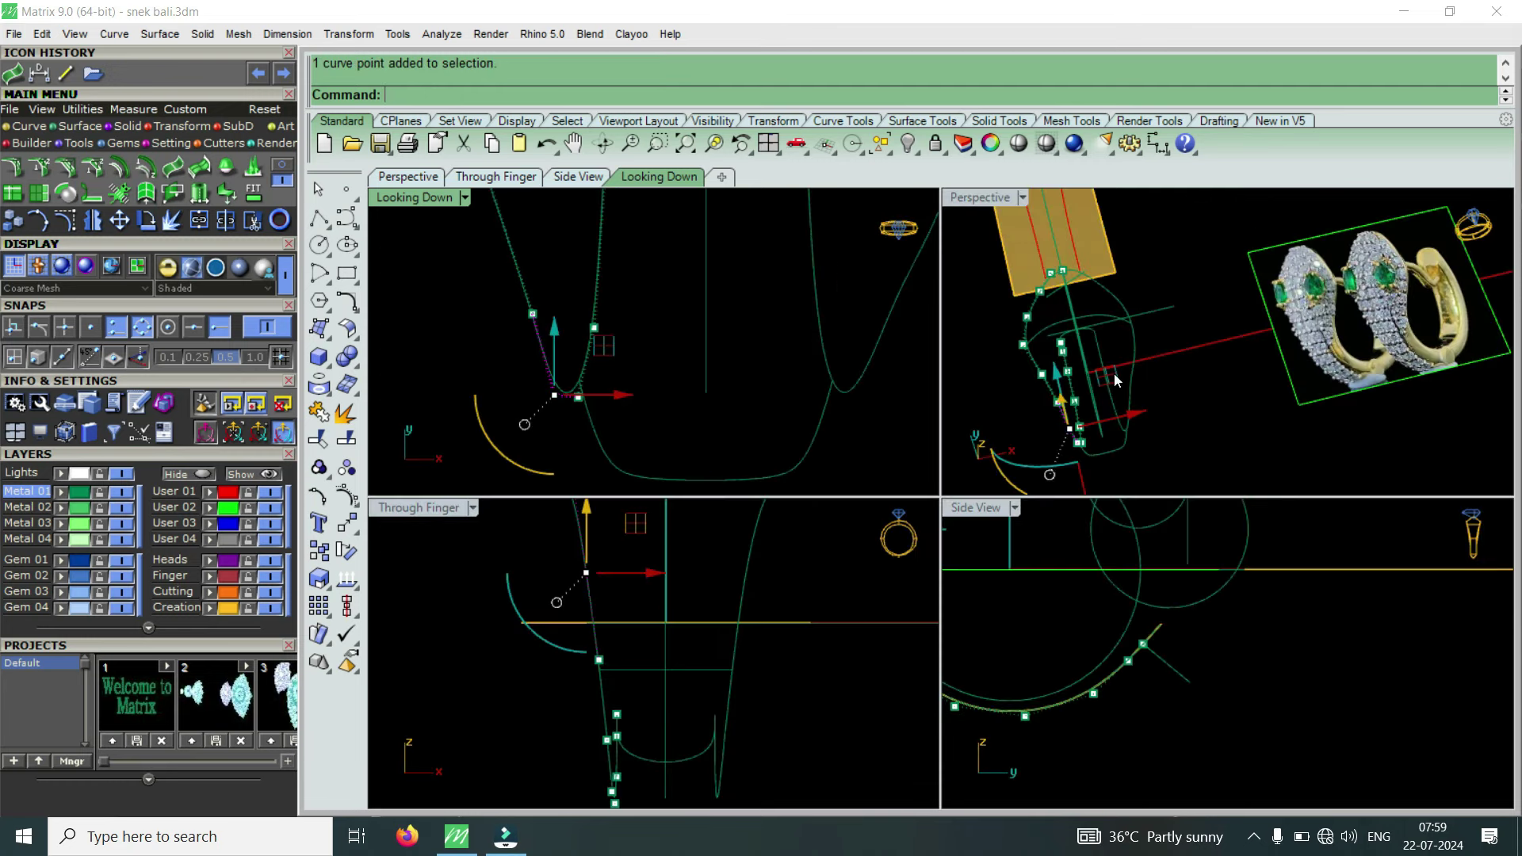
pyautogui.moveTo(1046, 253)
pyautogui.mouseDown(button='right')
pyautogui.moveTo(1033, 428)
pyautogui.moveTo(1154, 294)
pyautogui.mouseUp(button='right')
pyautogui.scroll(2, 579, 406)
pyautogui.moveTo(582, 408); pyautogui.dragTo(602, 409)
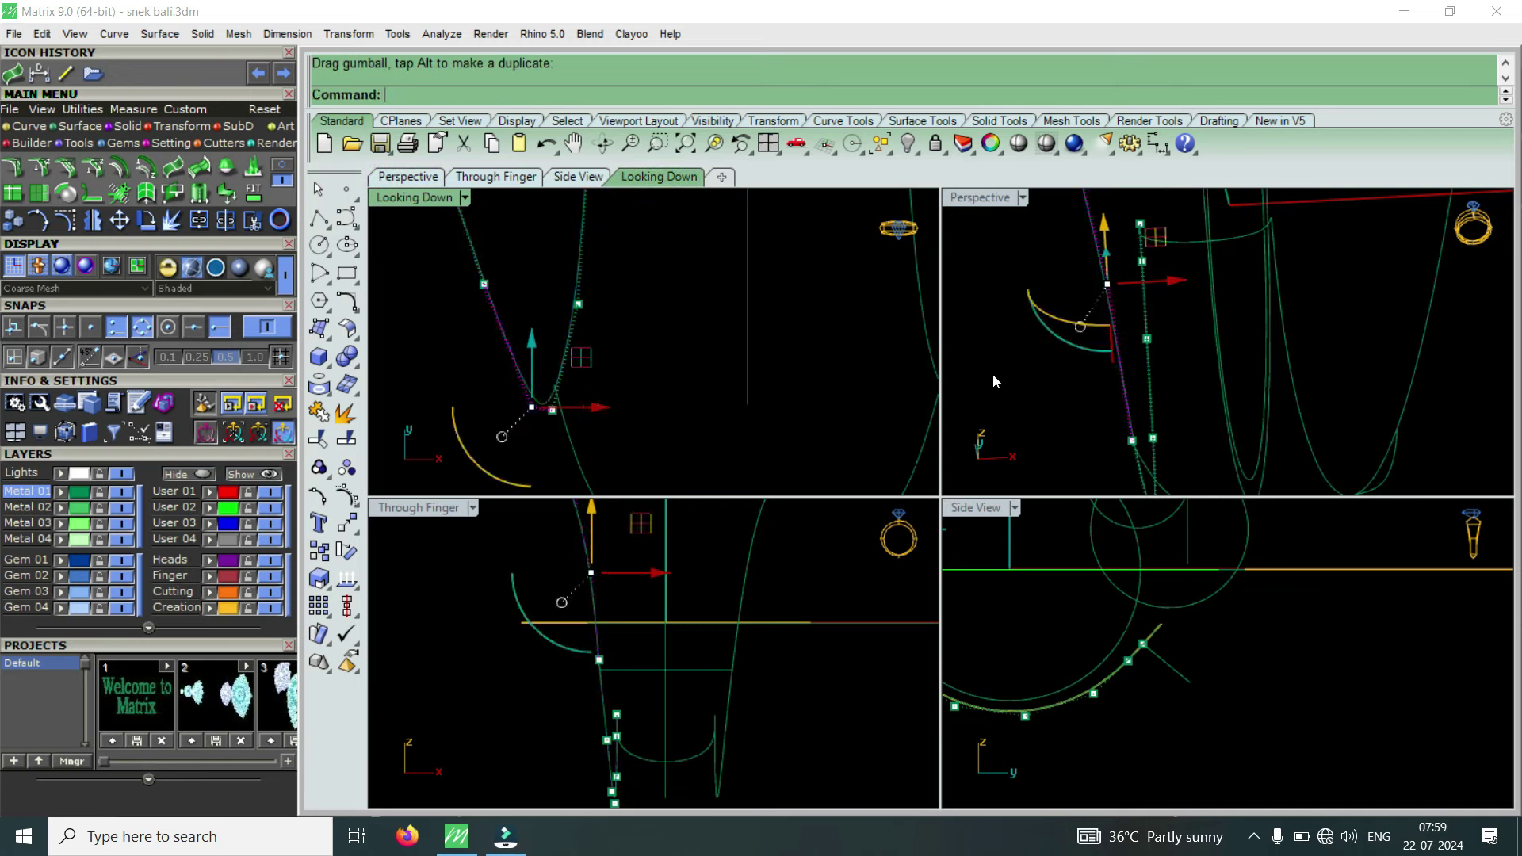
pyautogui.click(1110, 368)
pyautogui.scroll(2, 1106, 363)
pyautogui.scroll(2, 1113, 371)
pyautogui.scroll(2, 1111, 346)
pyautogui.scroll(1, 1060, 391)
pyautogui.scroll(-1, 1061, 392)
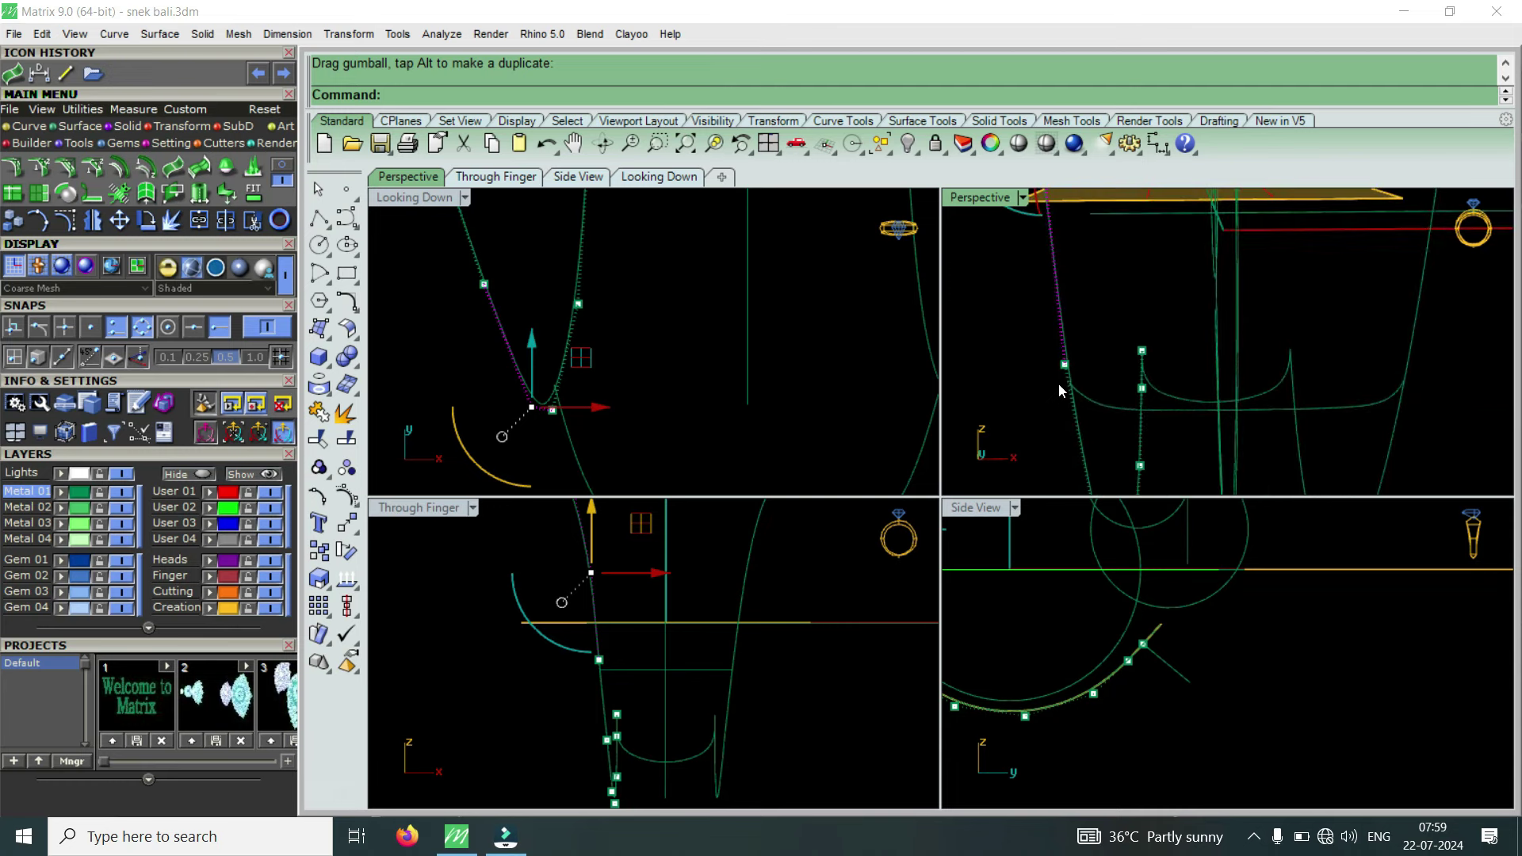
pyautogui.scroll(1, 1059, 389)
pyautogui.scroll(1, 1068, 377)
pyautogui.moveTo(596, 406); pyautogui.dragTo(554, 434)
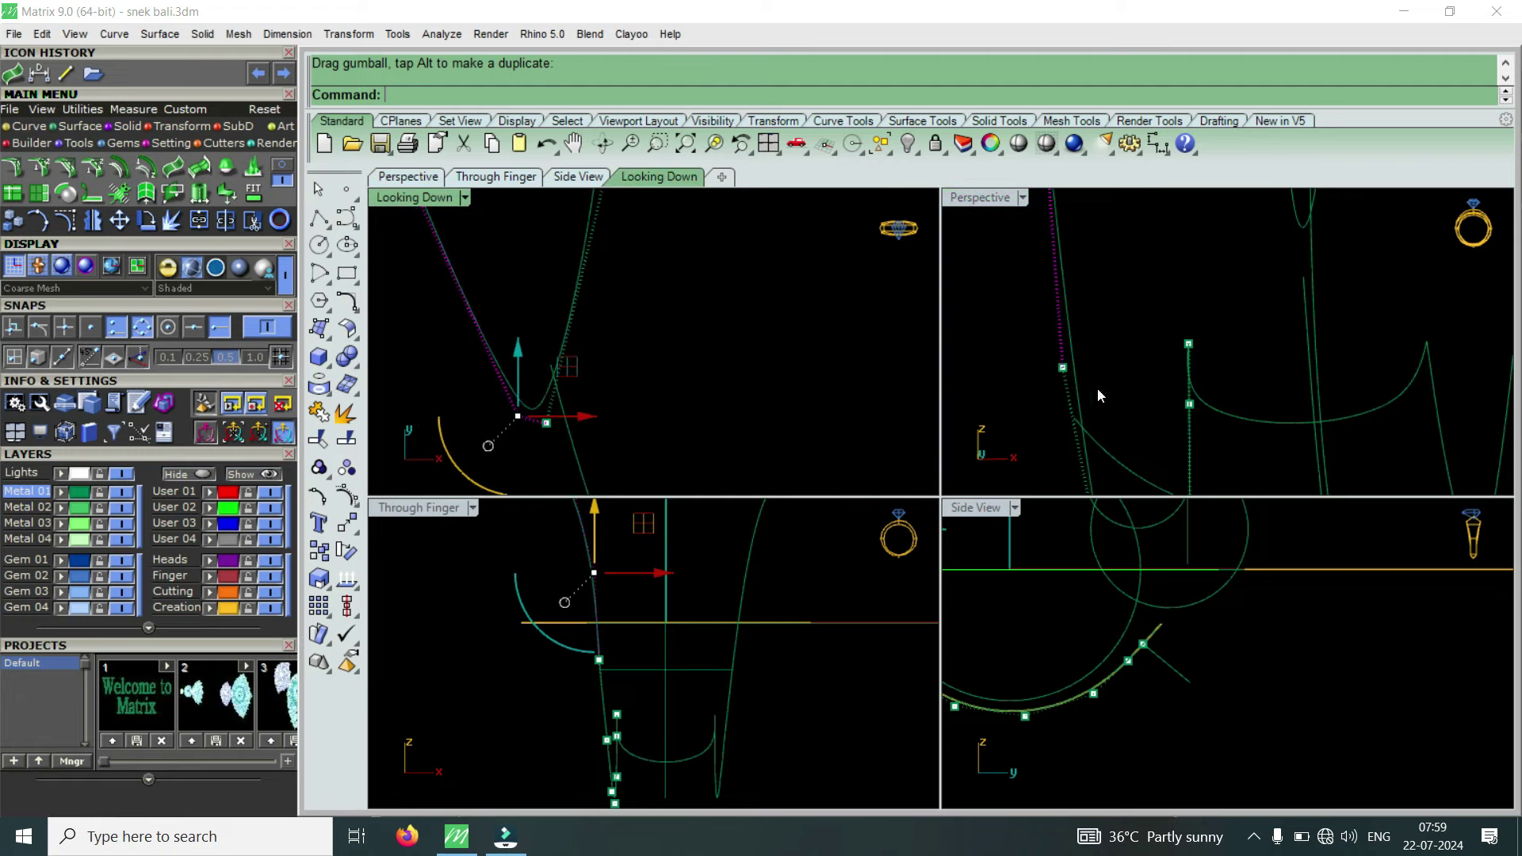
# Shift another curve control point slightly right and box-select more points in the top view.
pyautogui.scroll(-1, 1097, 388)
pyautogui.scroll(-2, 1078, 334)
pyautogui.scroll(-1, 1109, 354)
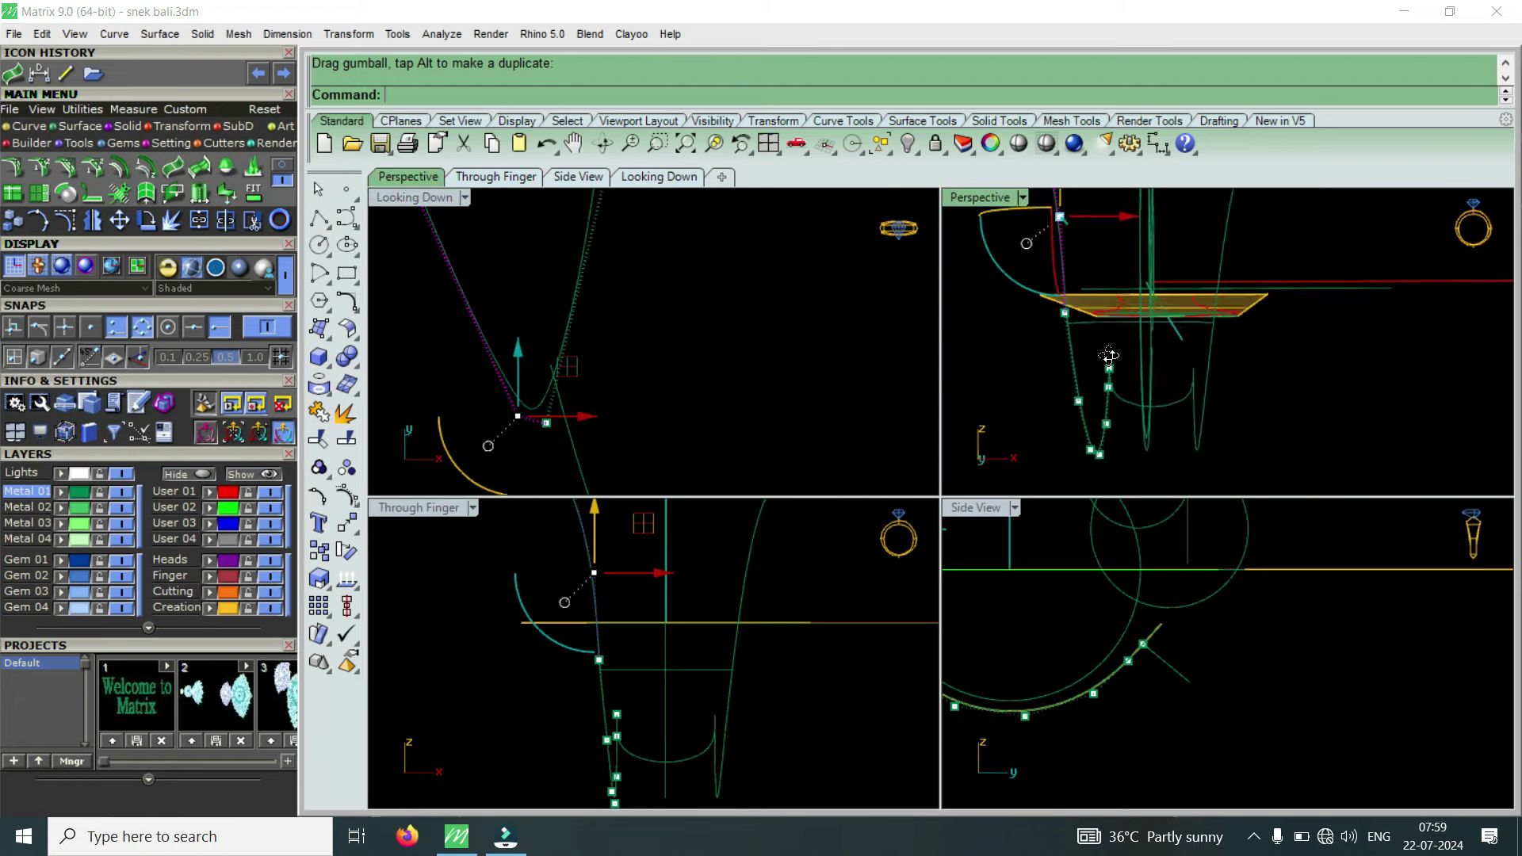
pyautogui.moveTo(1109, 354); pyautogui.dragTo(1044, 336, button='right')
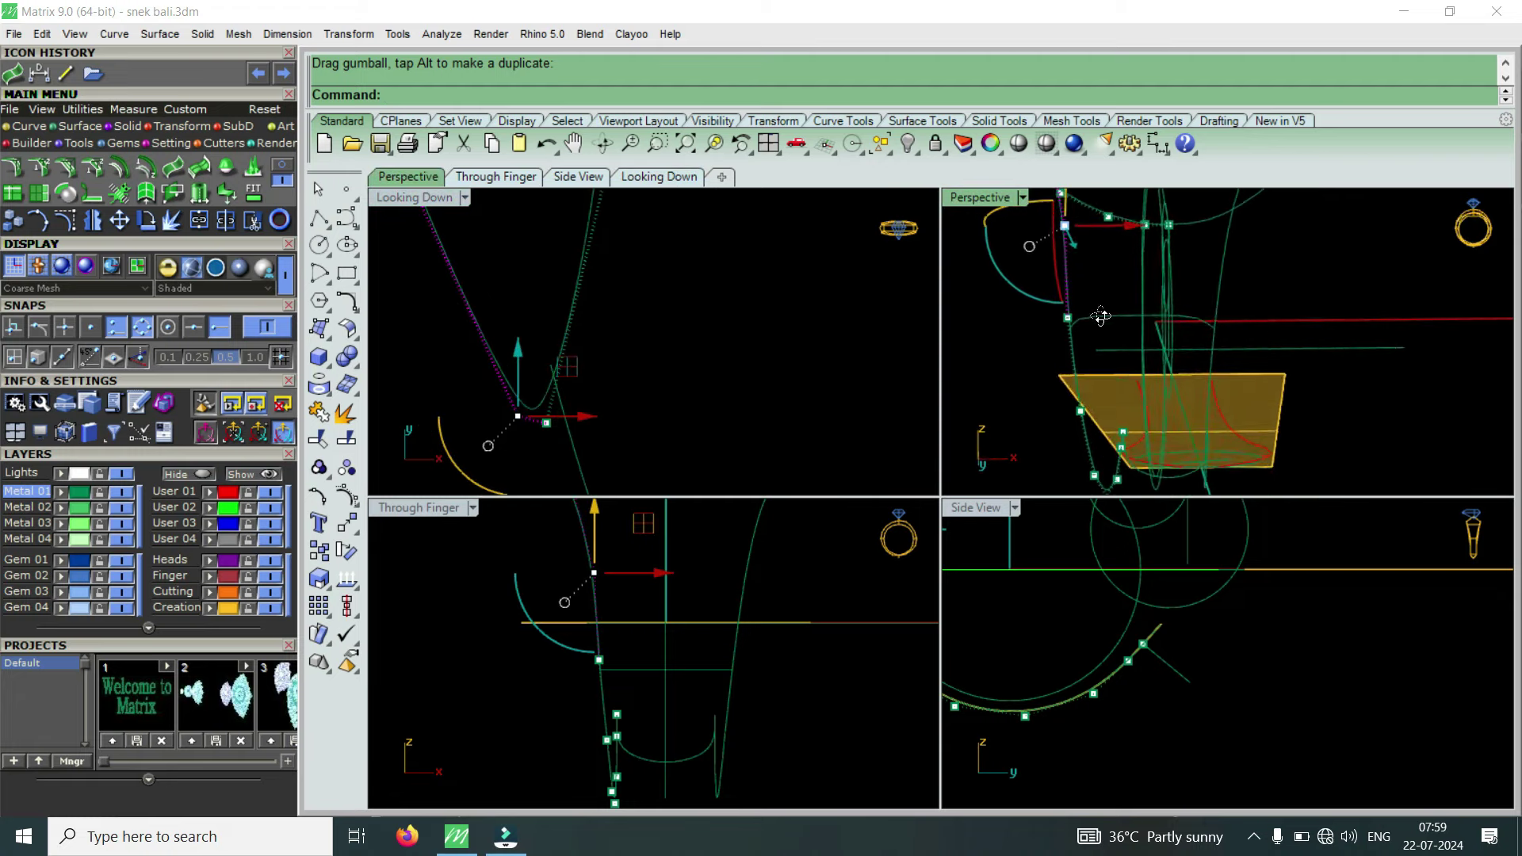
pyautogui.click(1043, 314)
pyautogui.scroll(2, 618, 416)
pyautogui.moveTo(570, 432); pyautogui.dragTo(605, 430)
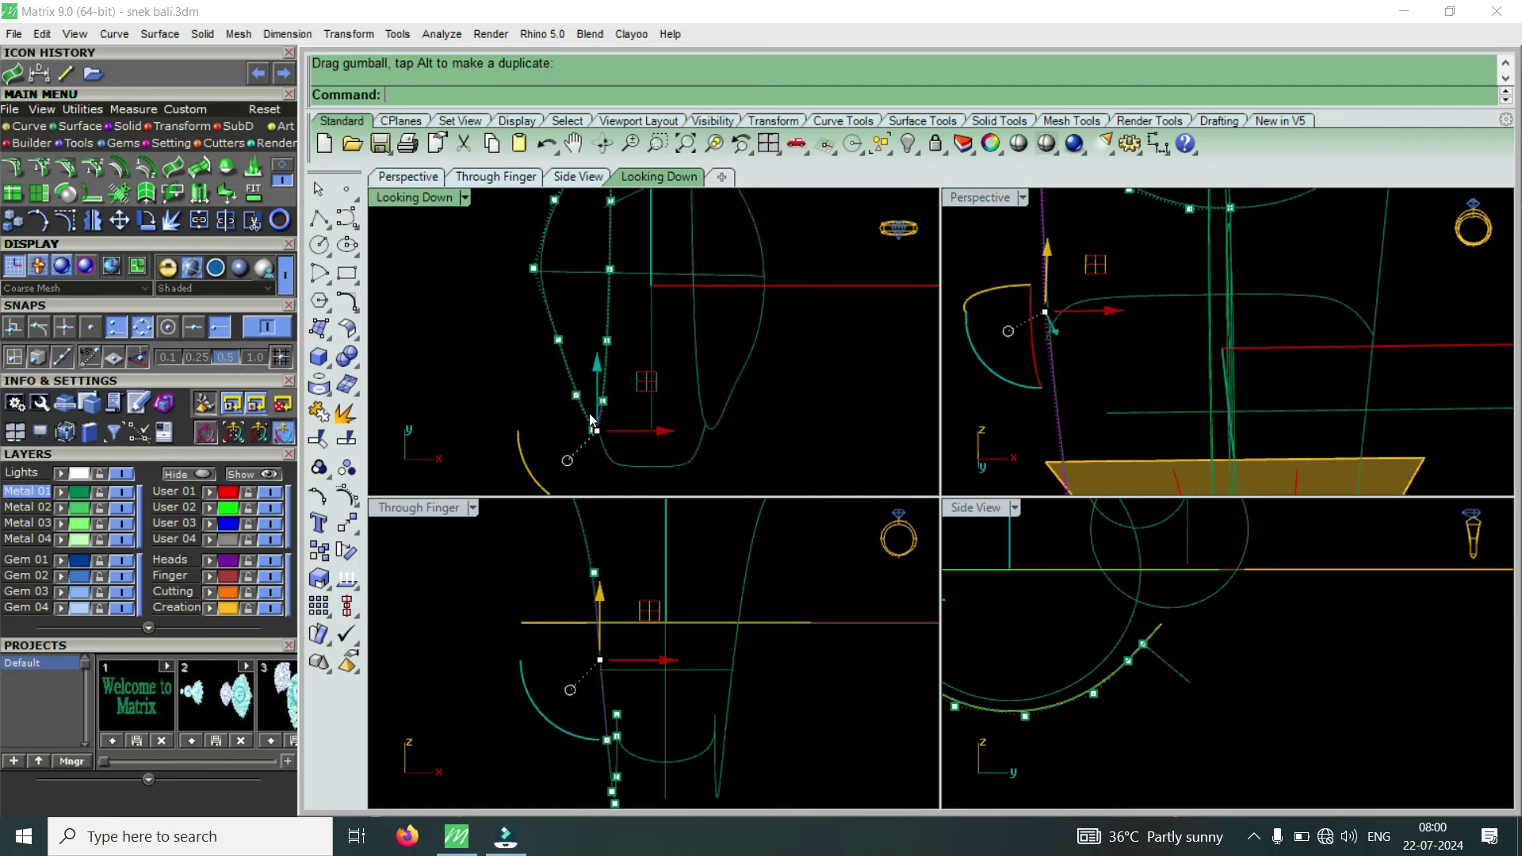
pyautogui.moveTo(512, 413)
pyautogui.mouseDown()
pyautogui.moveTo(585, 359)
pyautogui.moveTo(662, 450)
pyautogui.mouseUp()
pyautogui.scroll(3, 617, 297)
pyautogui.scroll(2, 572, 295)
pyautogui.scroll(1, 573, 298)
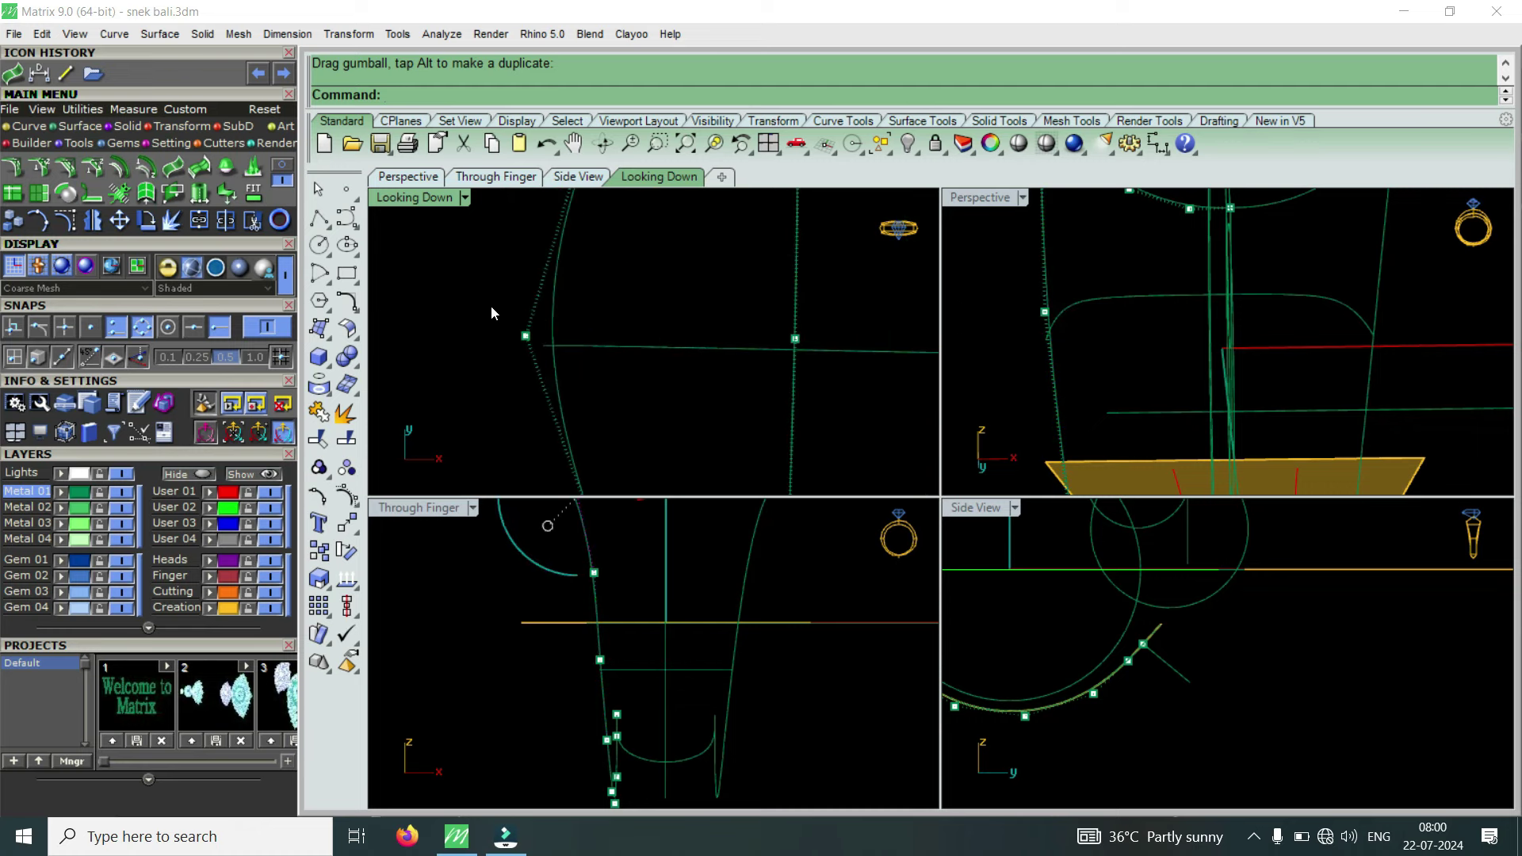
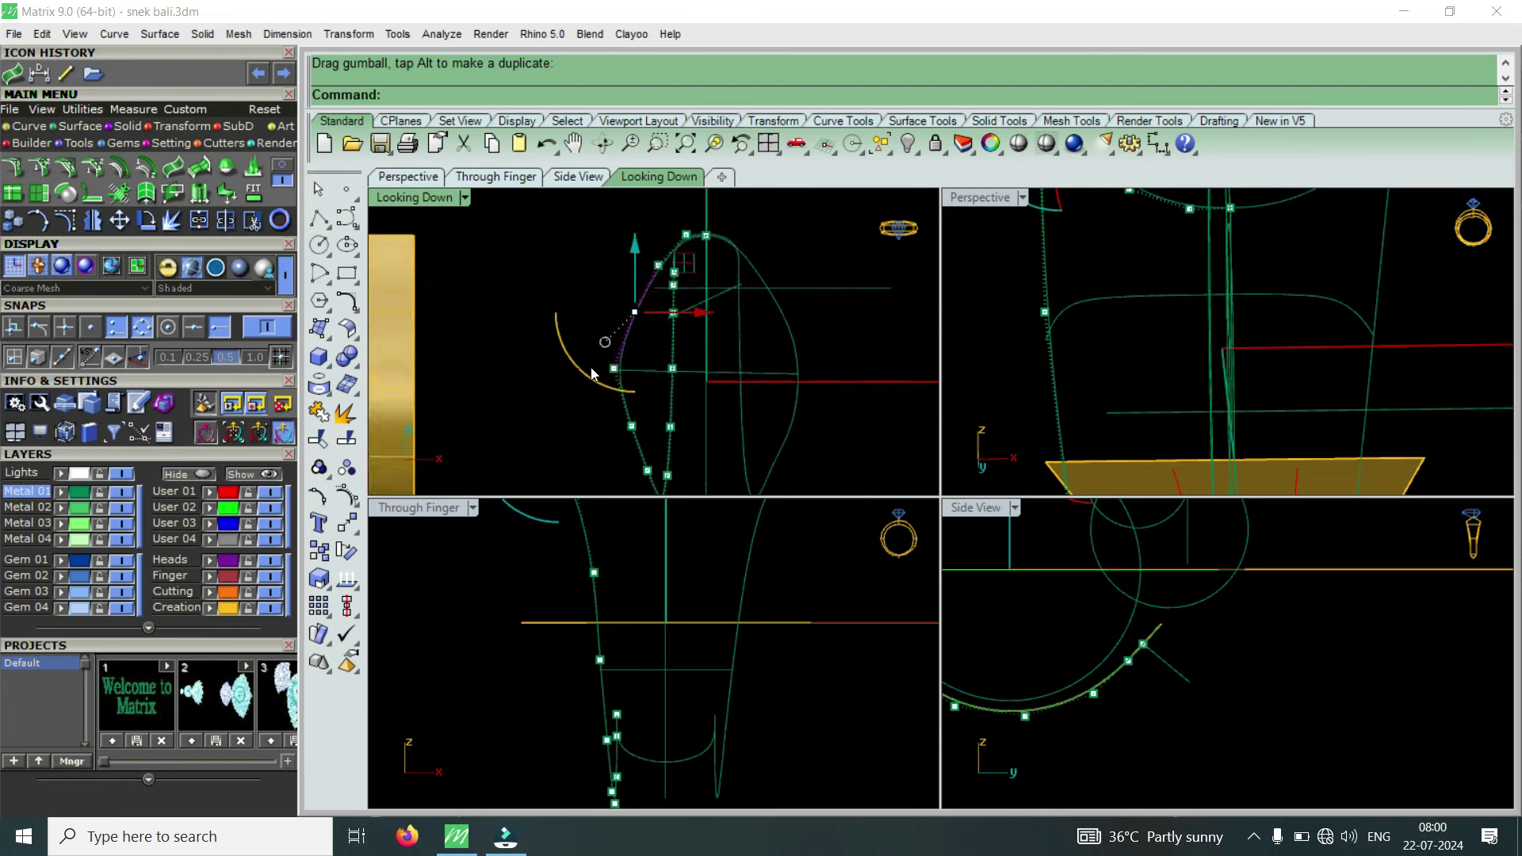
# Shift the upper control points of the left head curve to follow the reference photo.
pyautogui.scroll(-2, 632, 373)
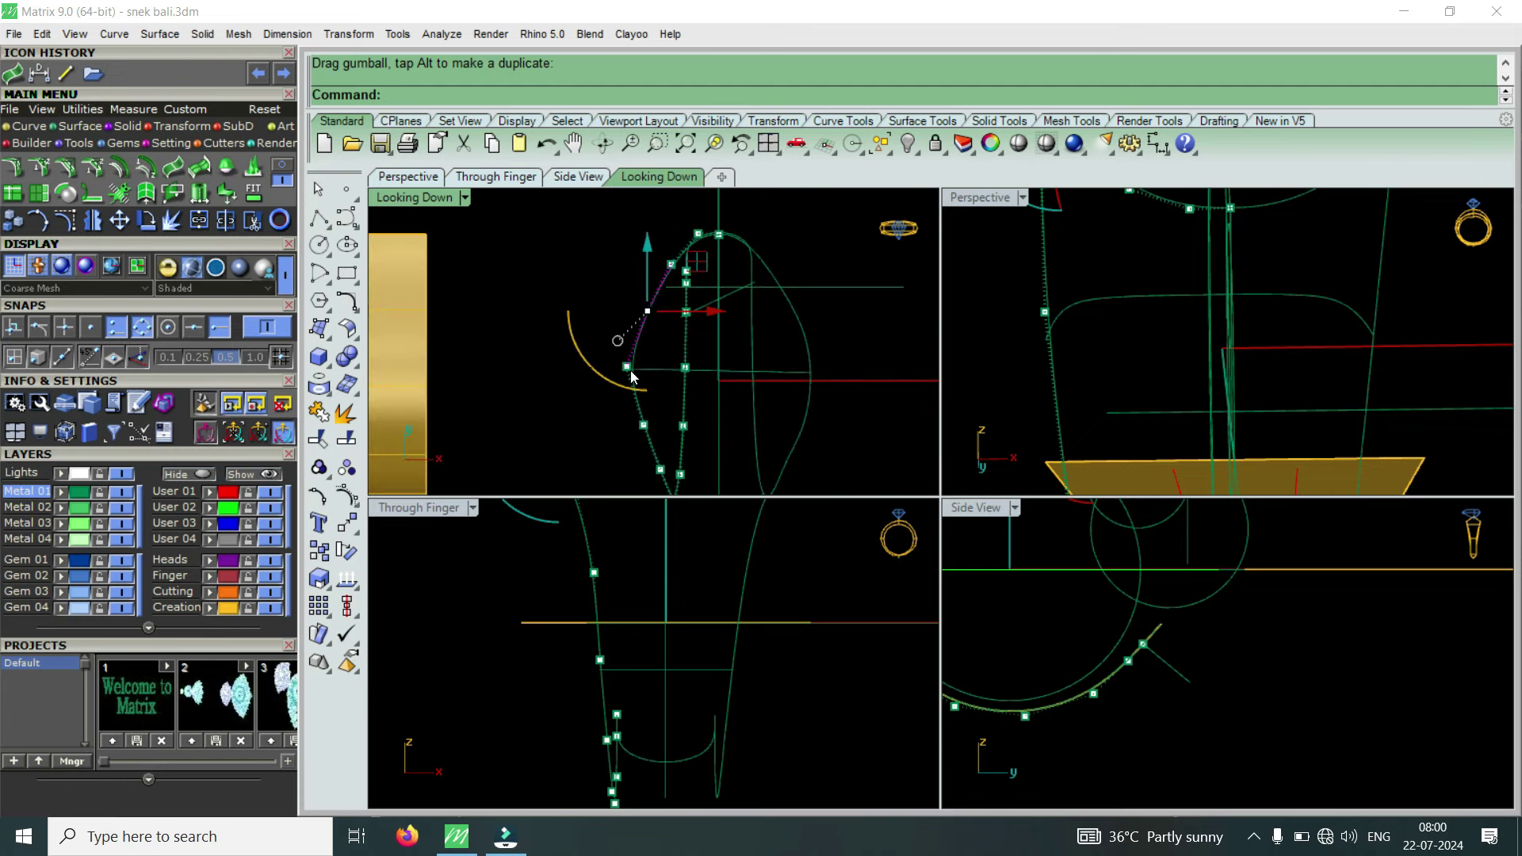
pyautogui.scroll(-2, 634, 390)
pyautogui.scroll(2, 648, 404)
pyautogui.scroll(-2, 627, 389)
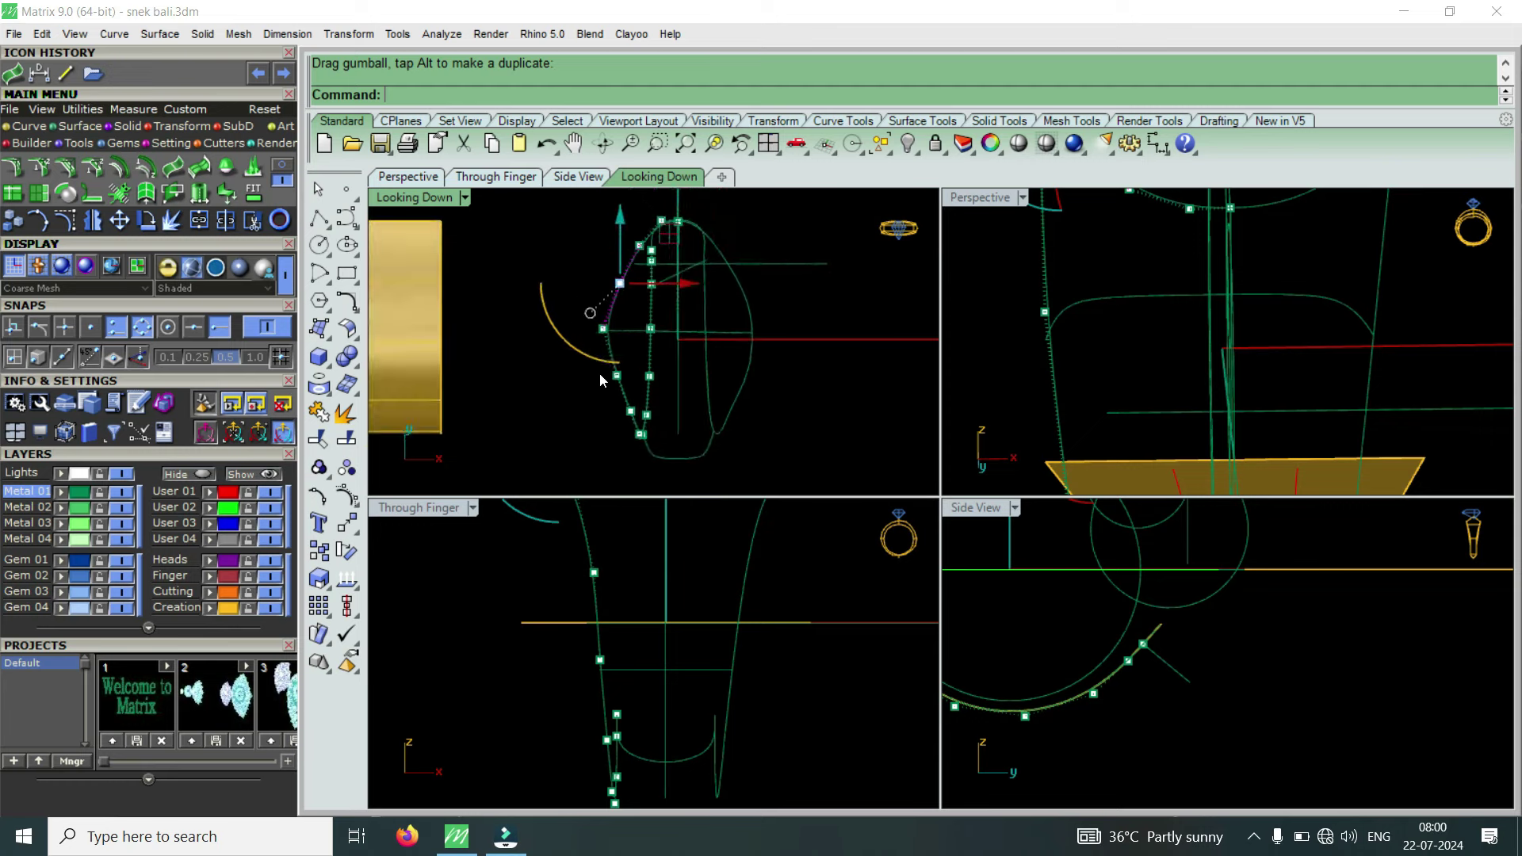
pyautogui.scroll(1, 596, 374)
pyautogui.scroll(-1, 591, 378)
pyautogui.scroll(1, 590, 377)
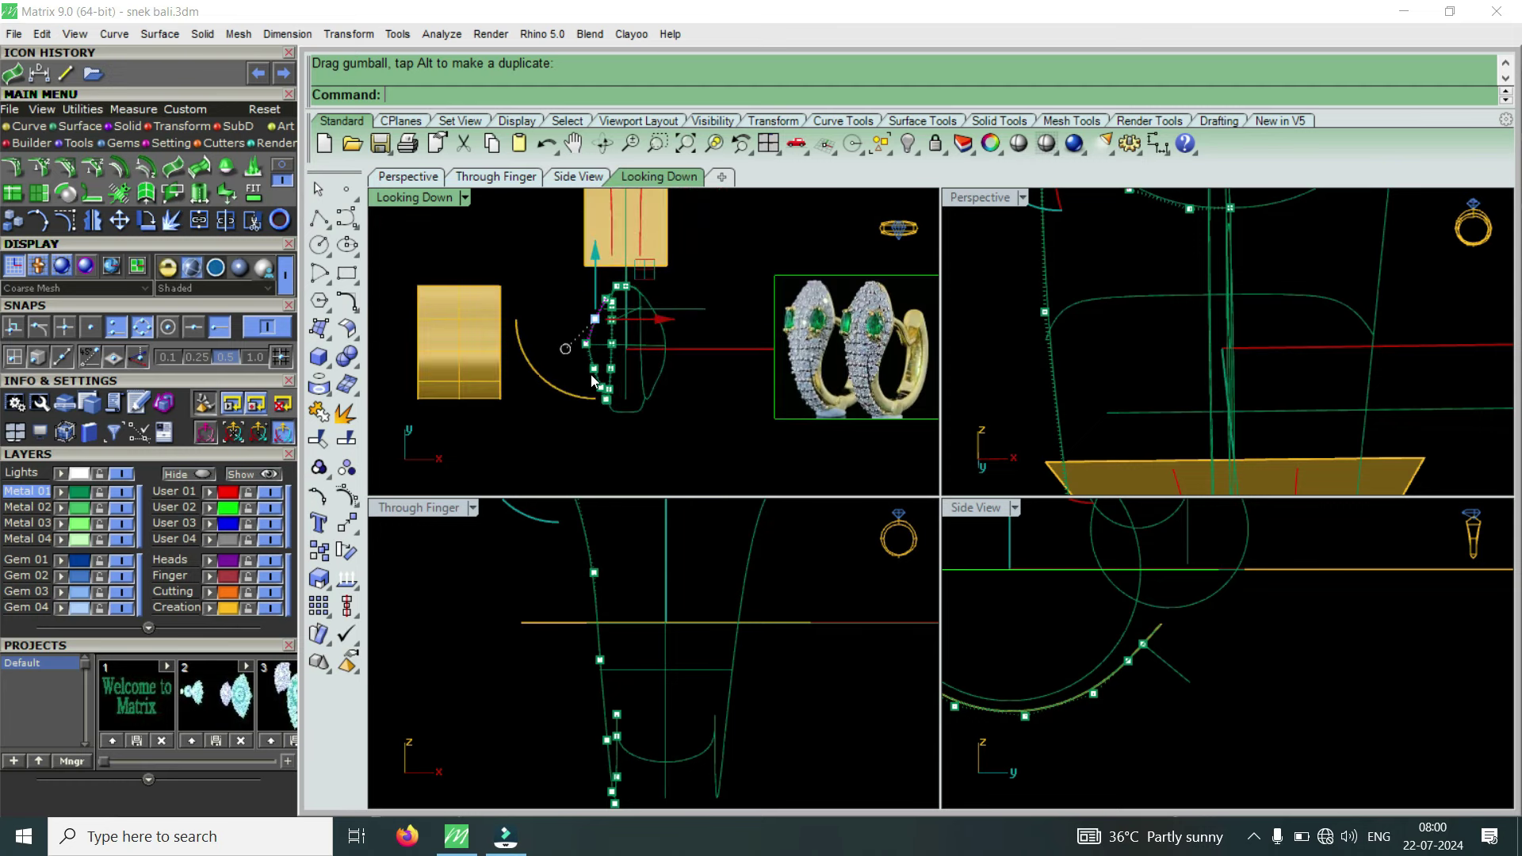
pyautogui.scroll(3, 595, 377)
pyautogui.scroll(1, 608, 377)
pyautogui.scroll(1, 555, 371)
pyautogui.moveTo(634, 337); pyautogui.dragTo(644, 338)
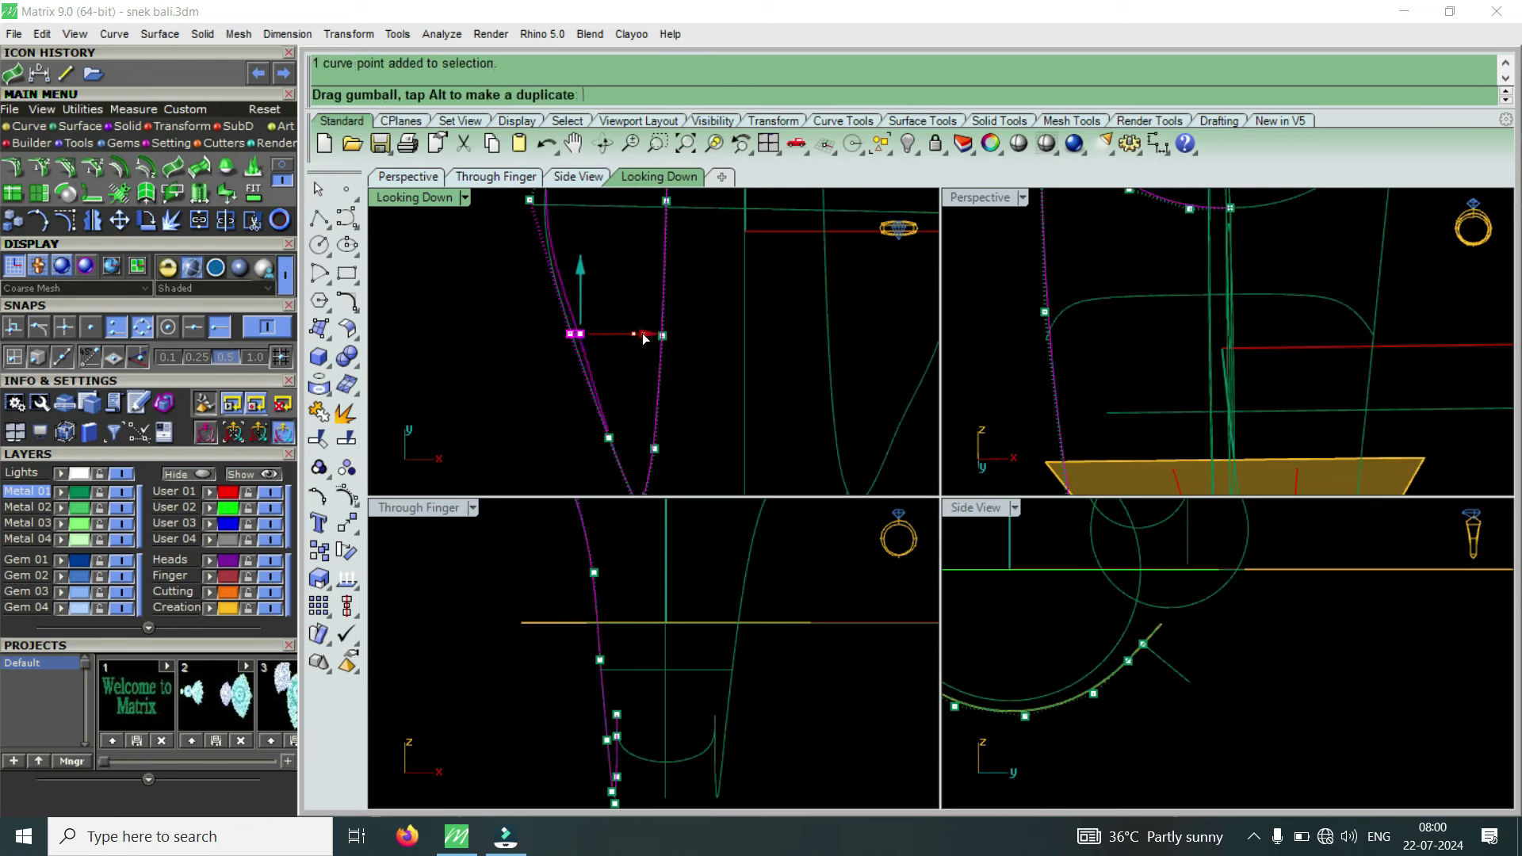
pyautogui.moveTo(645, 331); pyautogui.dragTo(642, 375, button='right')
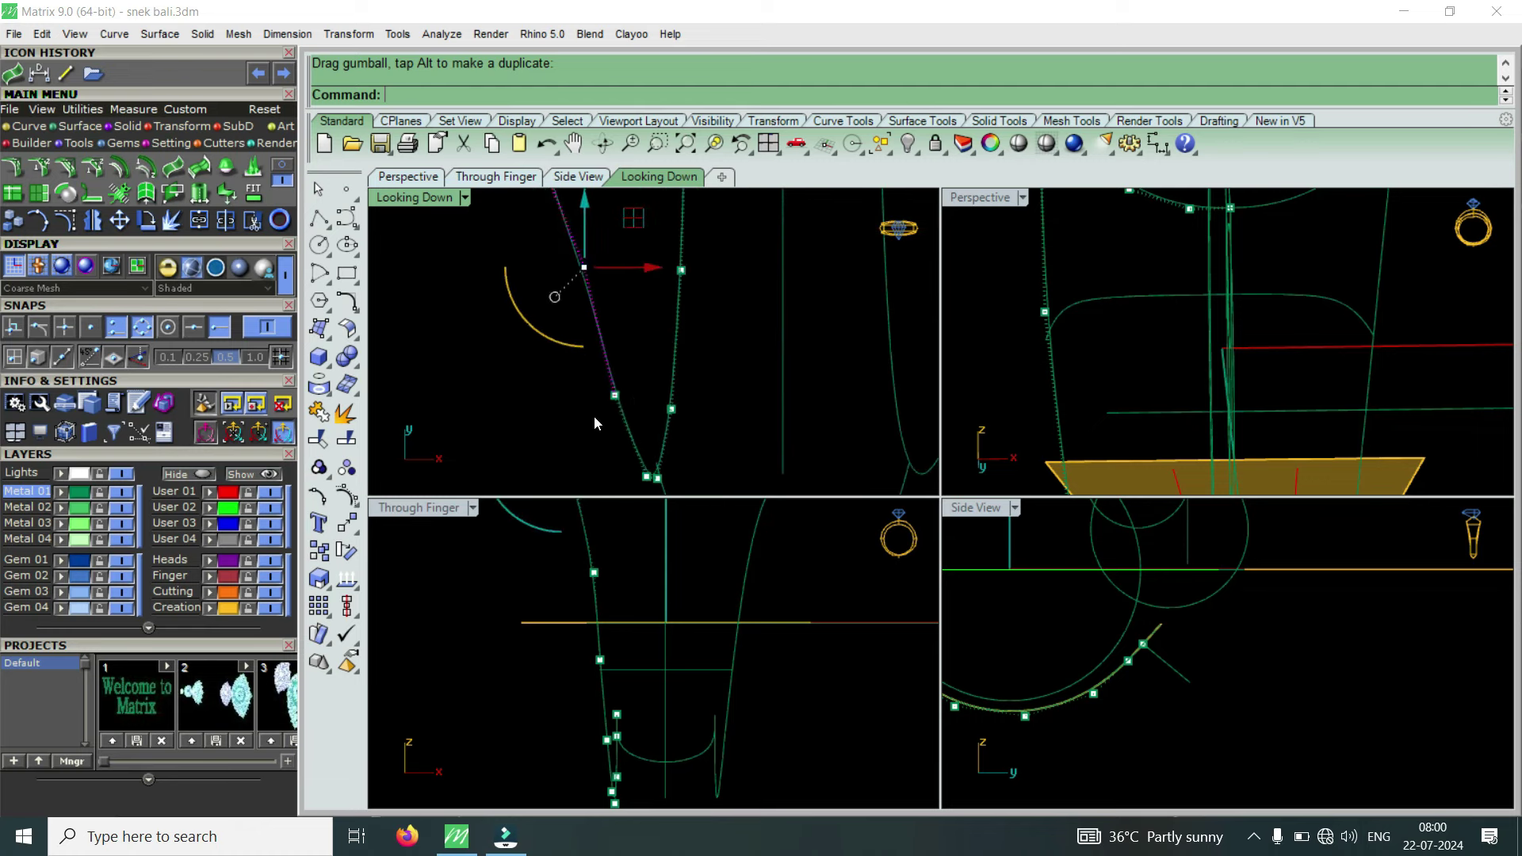
pyautogui.moveTo(677, 397); pyautogui.dragTo(689, 397)
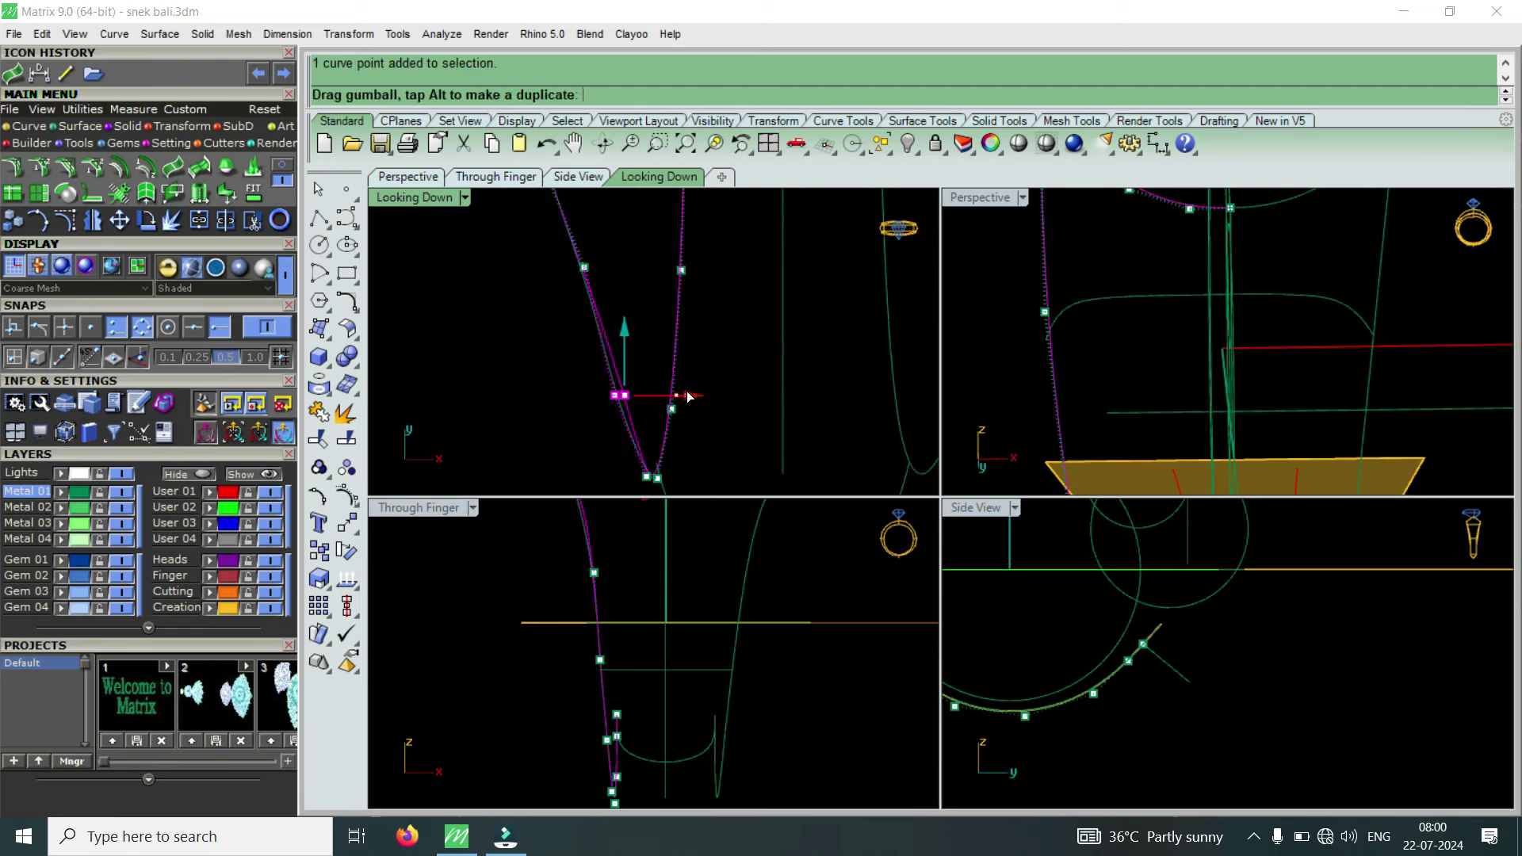
pyautogui.scroll(-2, 685, 396)
pyautogui.scroll(-2, 678, 397)
pyautogui.scroll(-2, 668, 394)
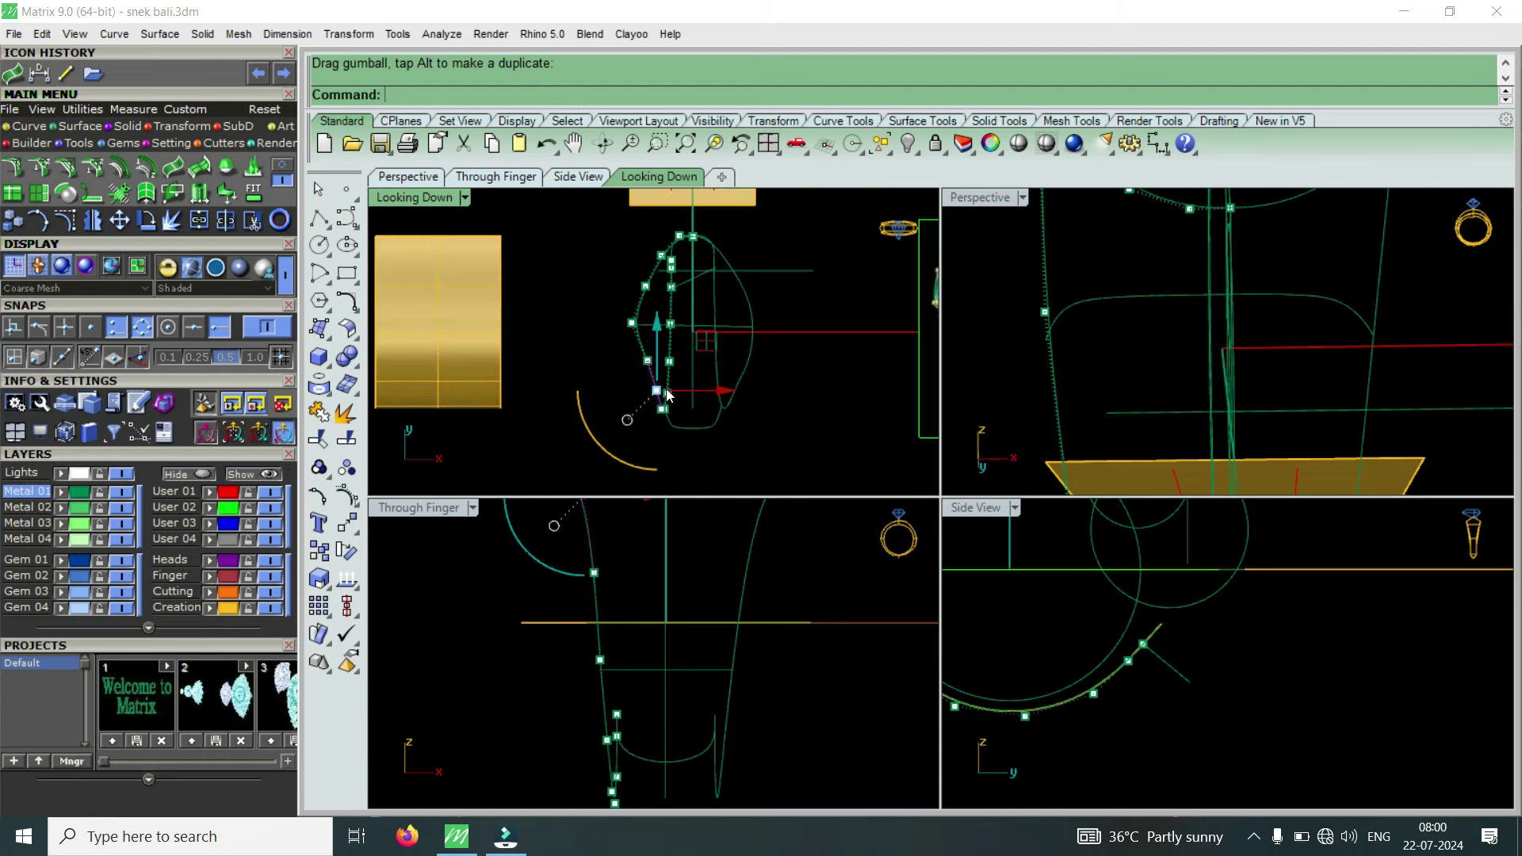
# In the maximized top view, refine the lower control points, then hide the control points.
pyautogui.doubleClick(443, 197)
pyautogui.scroll(-2, 642, 383)
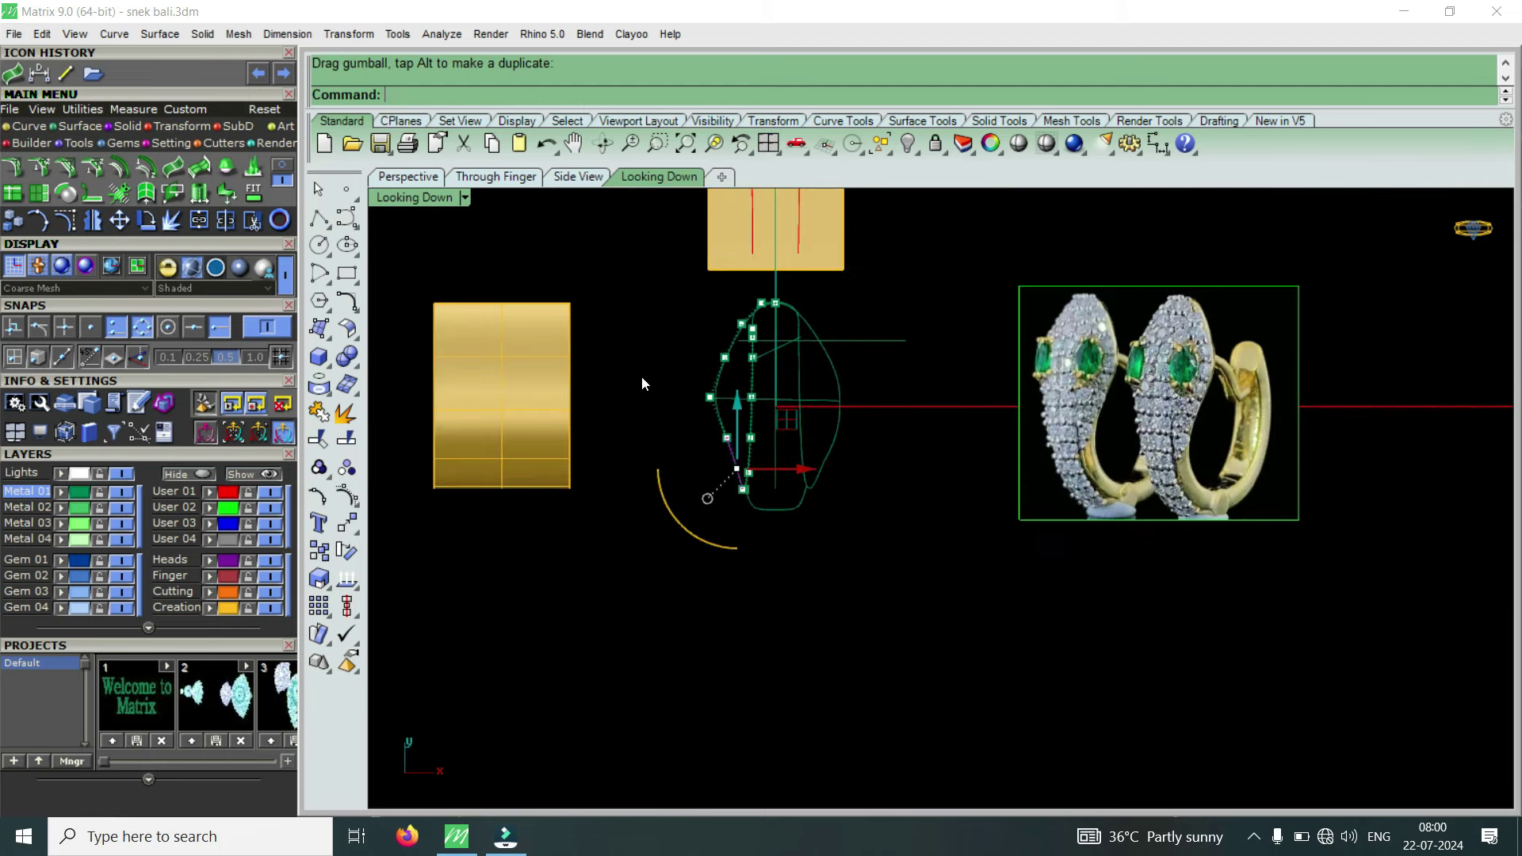
pyautogui.scroll(2, 871, 385)
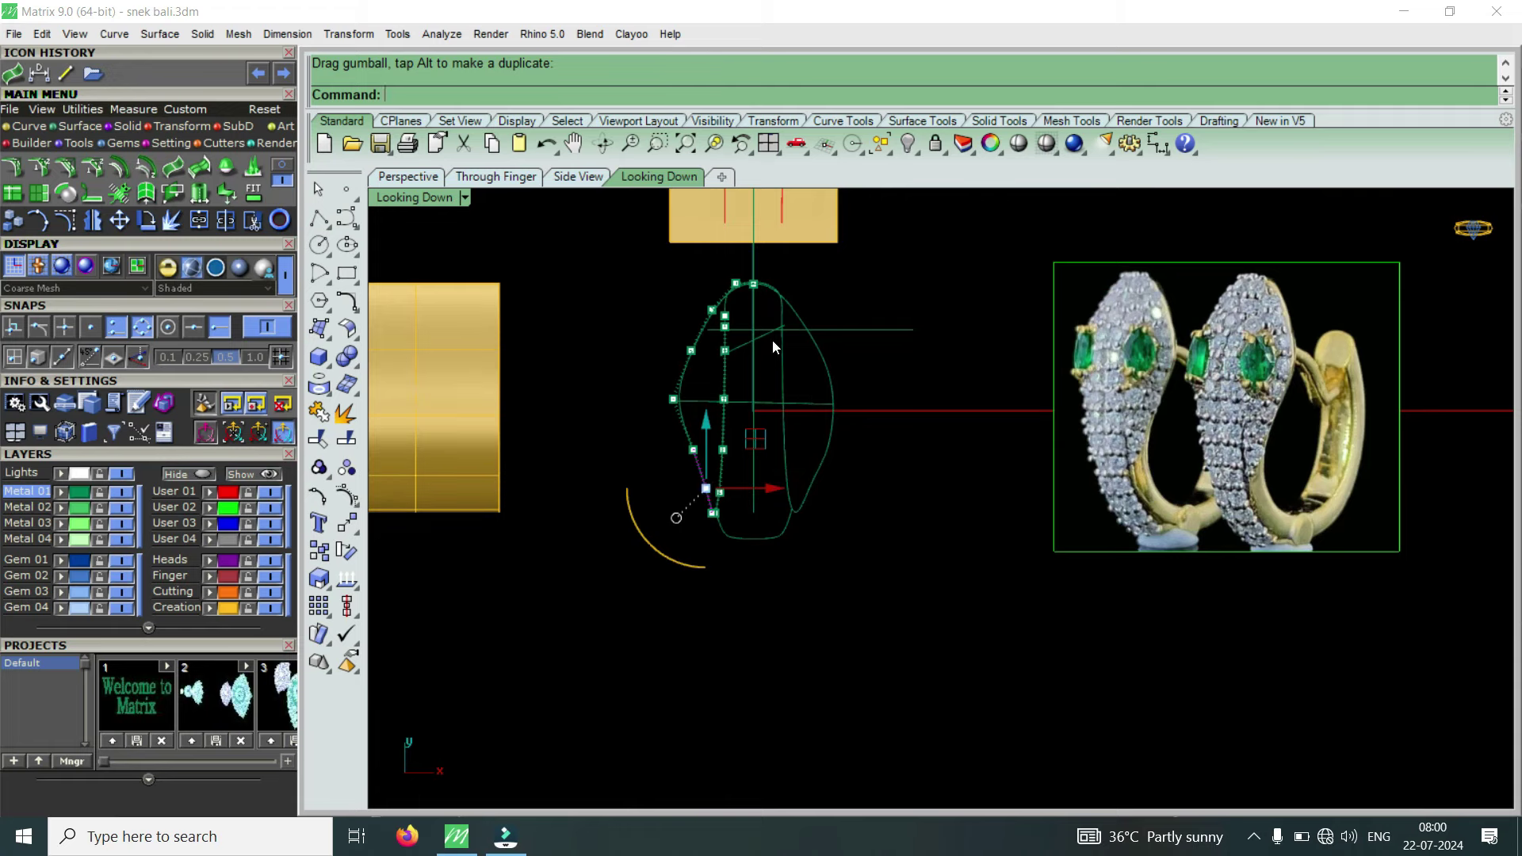
pyautogui.scroll(1, 698, 396)
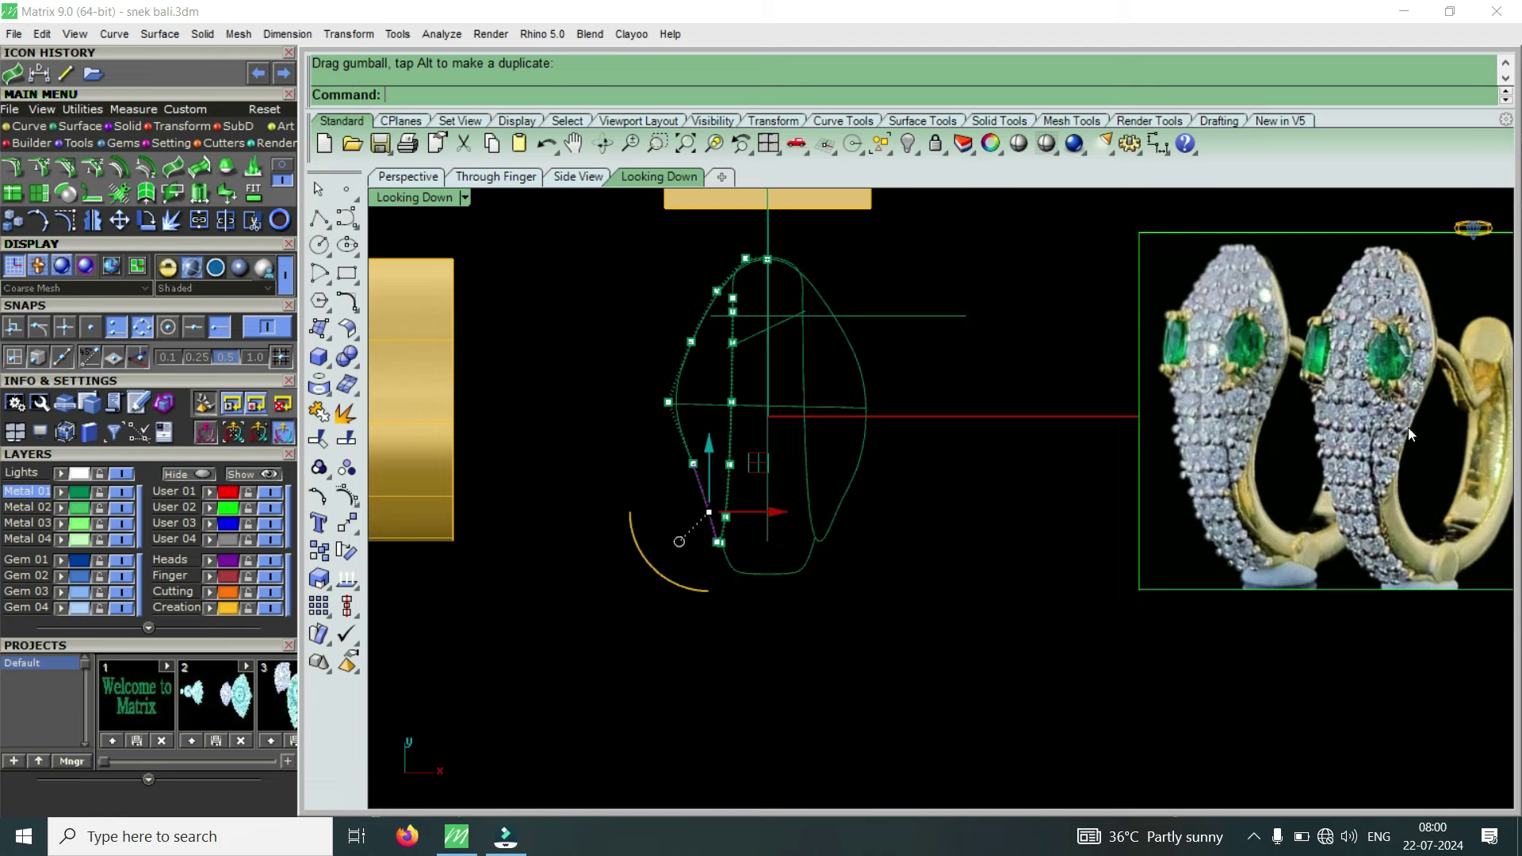
pyautogui.scroll(3, 714, 475)
pyautogui.scroll(-3, 627, 418)
pyautogui.scroll(3, 641, 416)
pyautogui.scroll(-1, 641, 437)
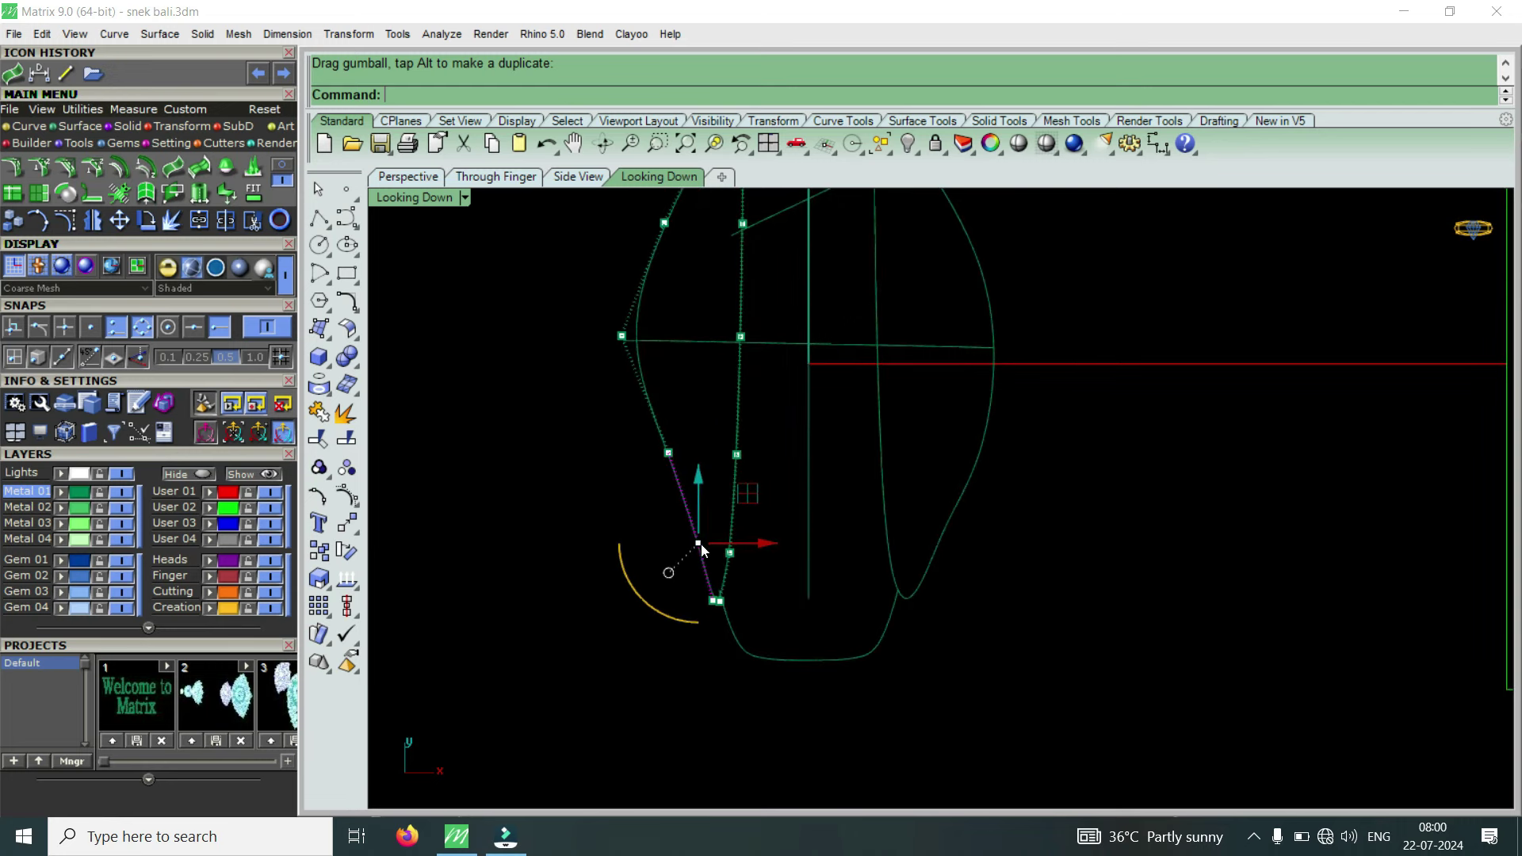
pyautogui.scroll(2, 701, 549)
pyautogui.moveTo(747, 550); pyautogui.dragTo(744, 549)
pyautogui.scroll(-4, 674, 476)
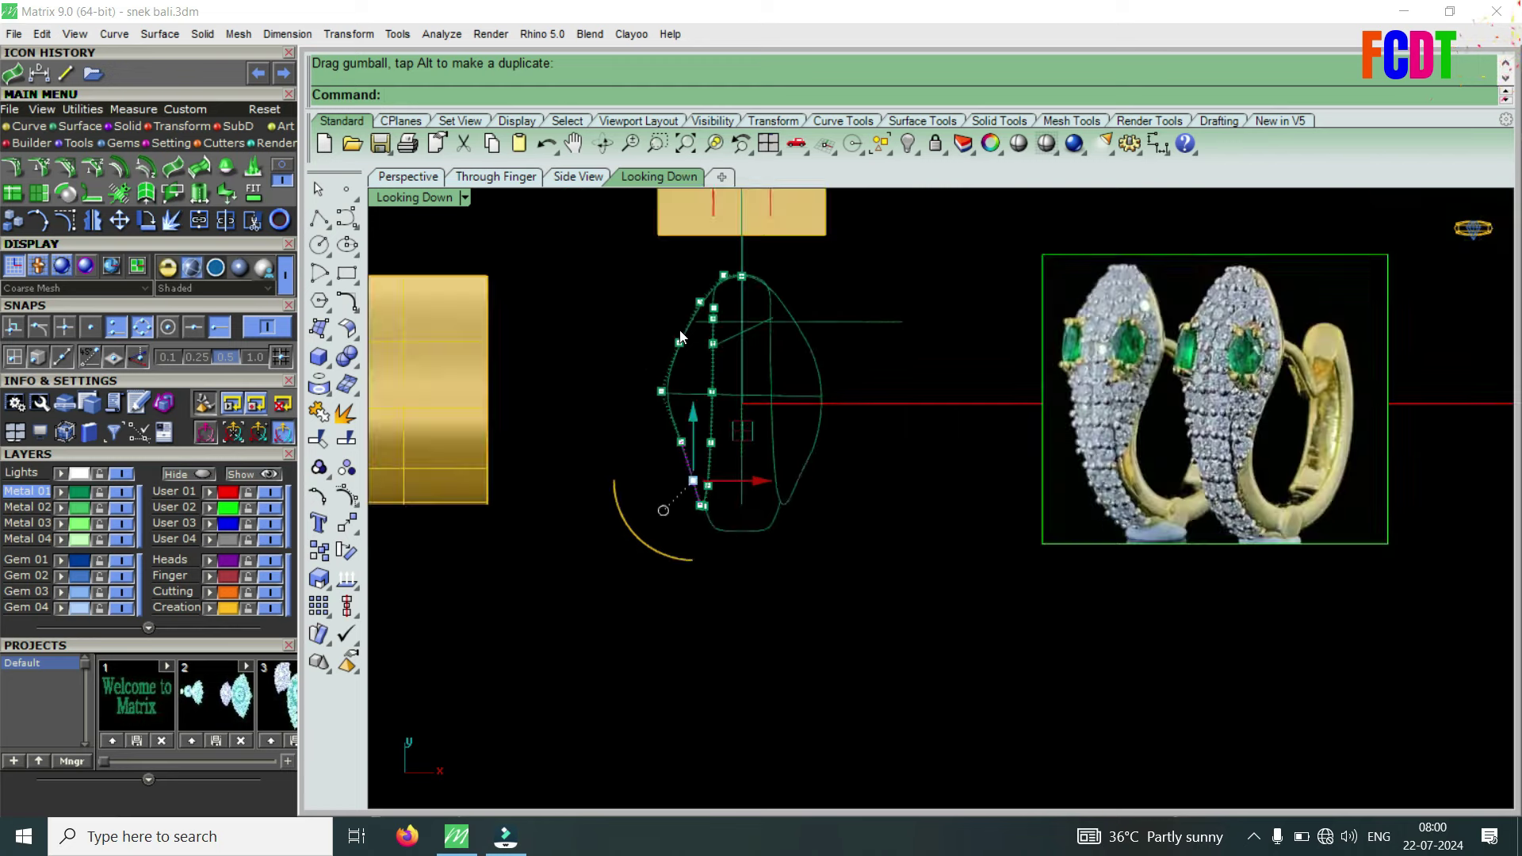
pyautogui.scroll(5, 679, 329)
pyautogui.scroll(5, 680, 333)
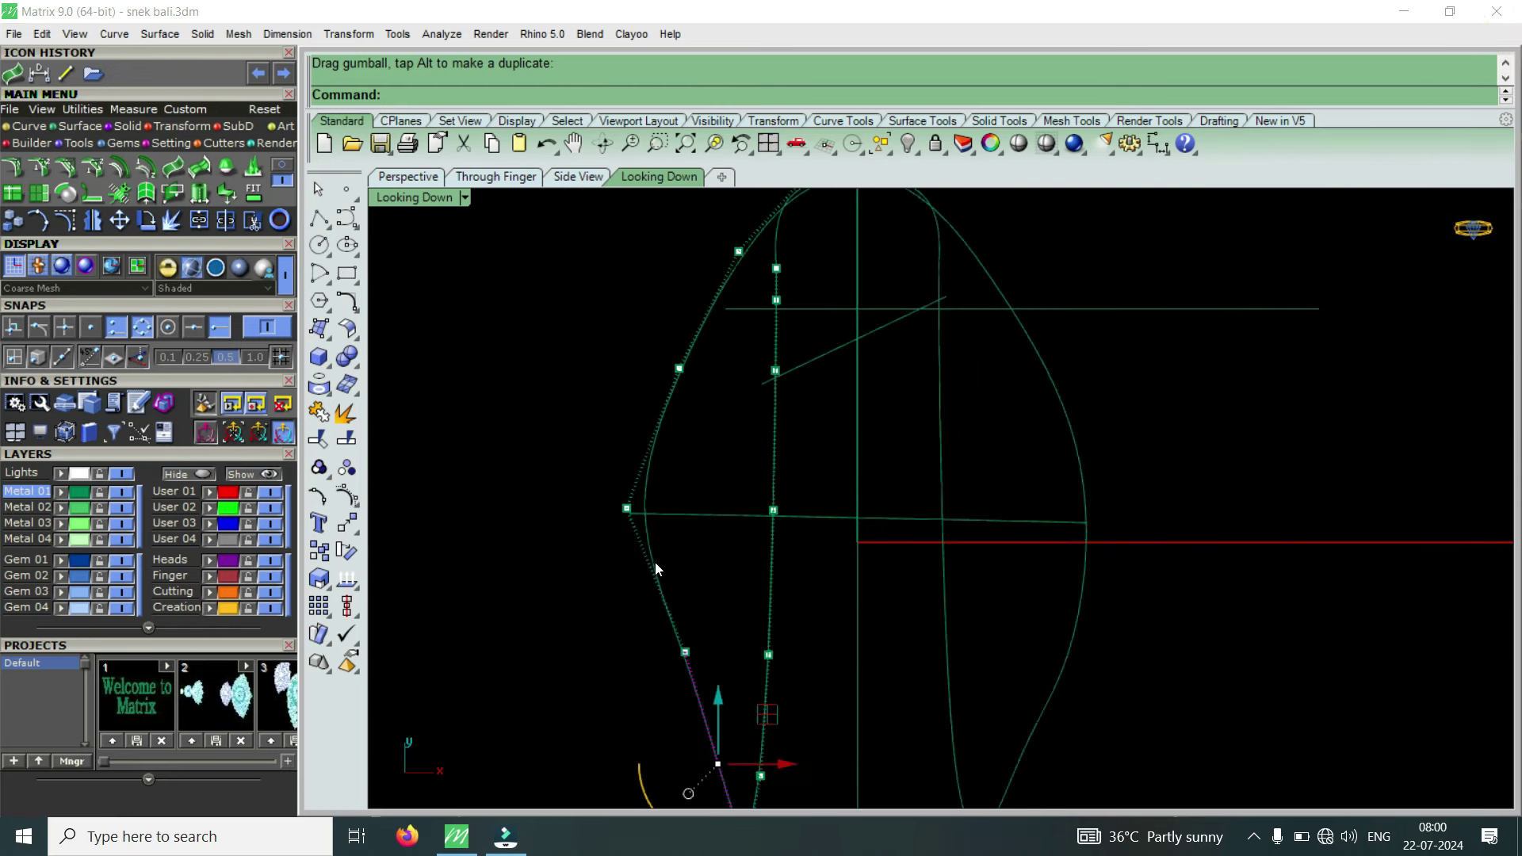
pyautogui.scroll(-1, 656, 566)
pyautogui.moveTo(666, 665)
pyautogui.mouseDown()
pyautogui.moveTo(716, 615)
pyautogui.moveTo(738, 637)
pyautogui.mouseUp()
pyautogui.scroll(-3, 645, 532)
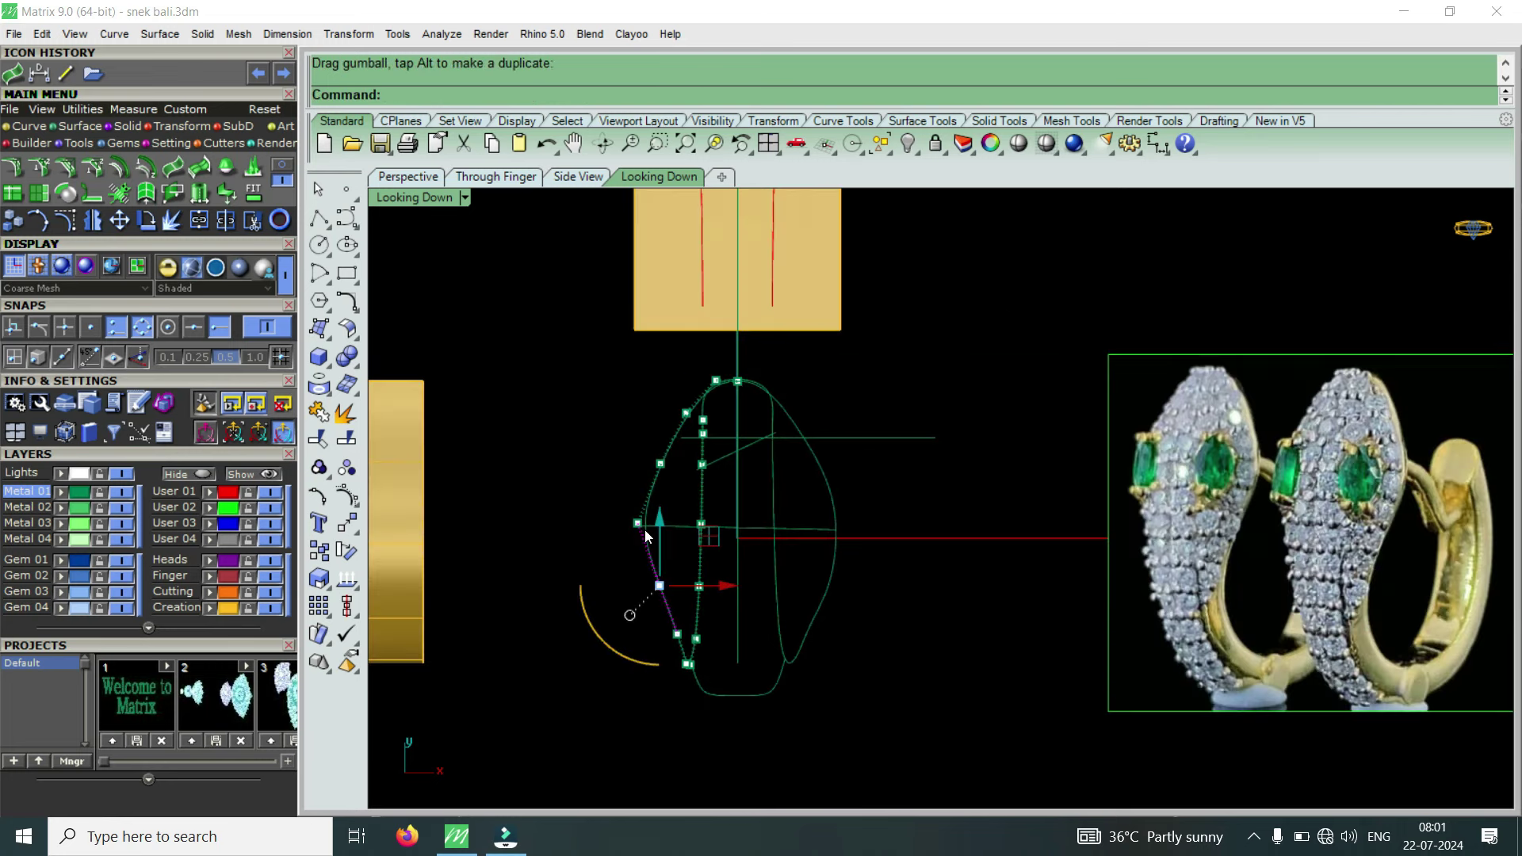
pyautogui.press('Escape')
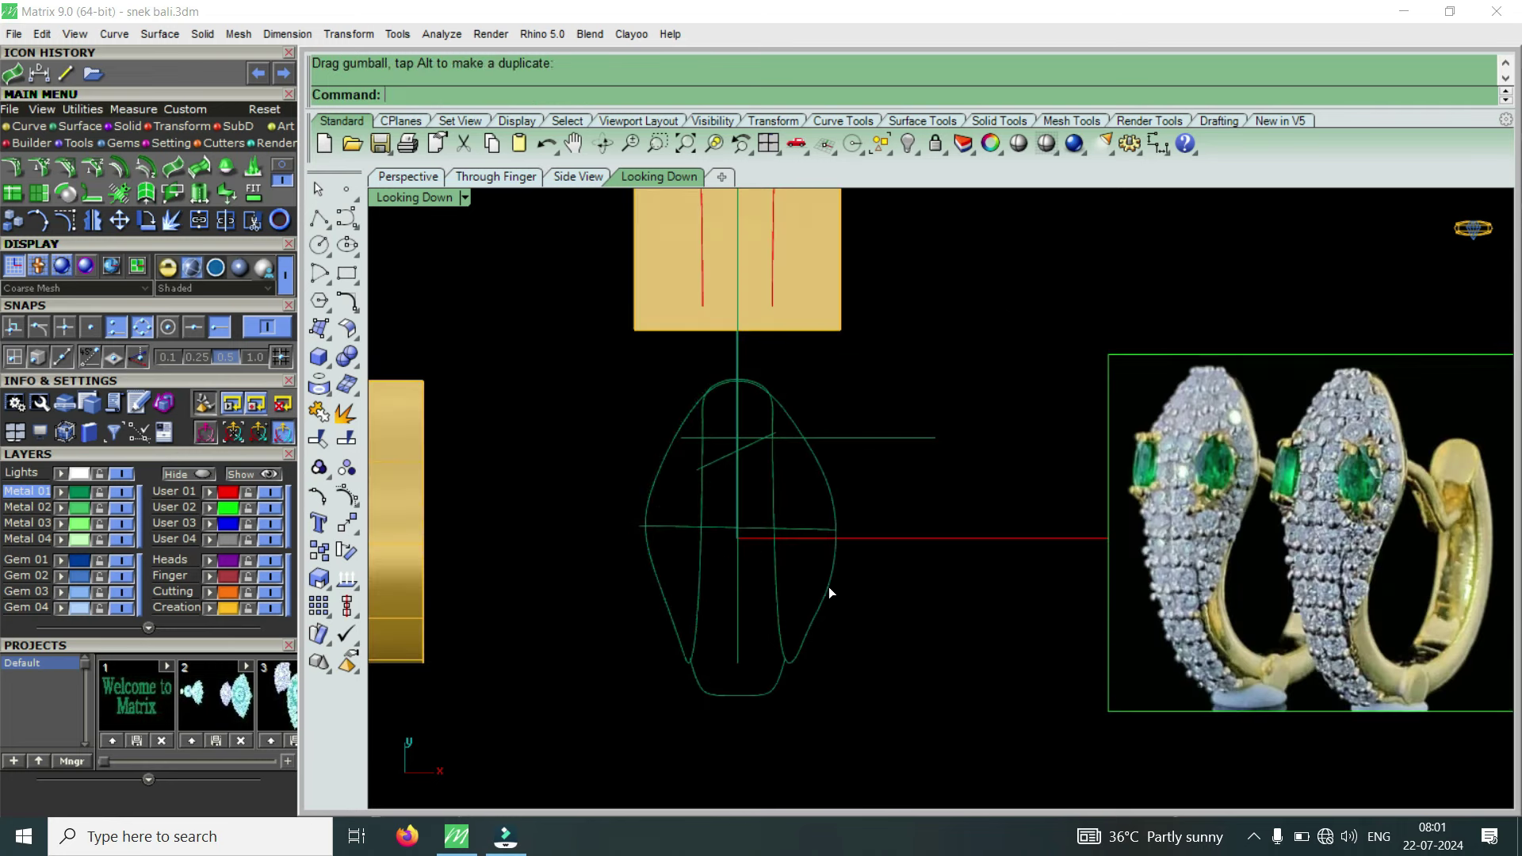
# Mirror the right half curve from the origin, then delete the old right curve.
pyautogui.click(829, 589)
pyautogui.click(94, 221)
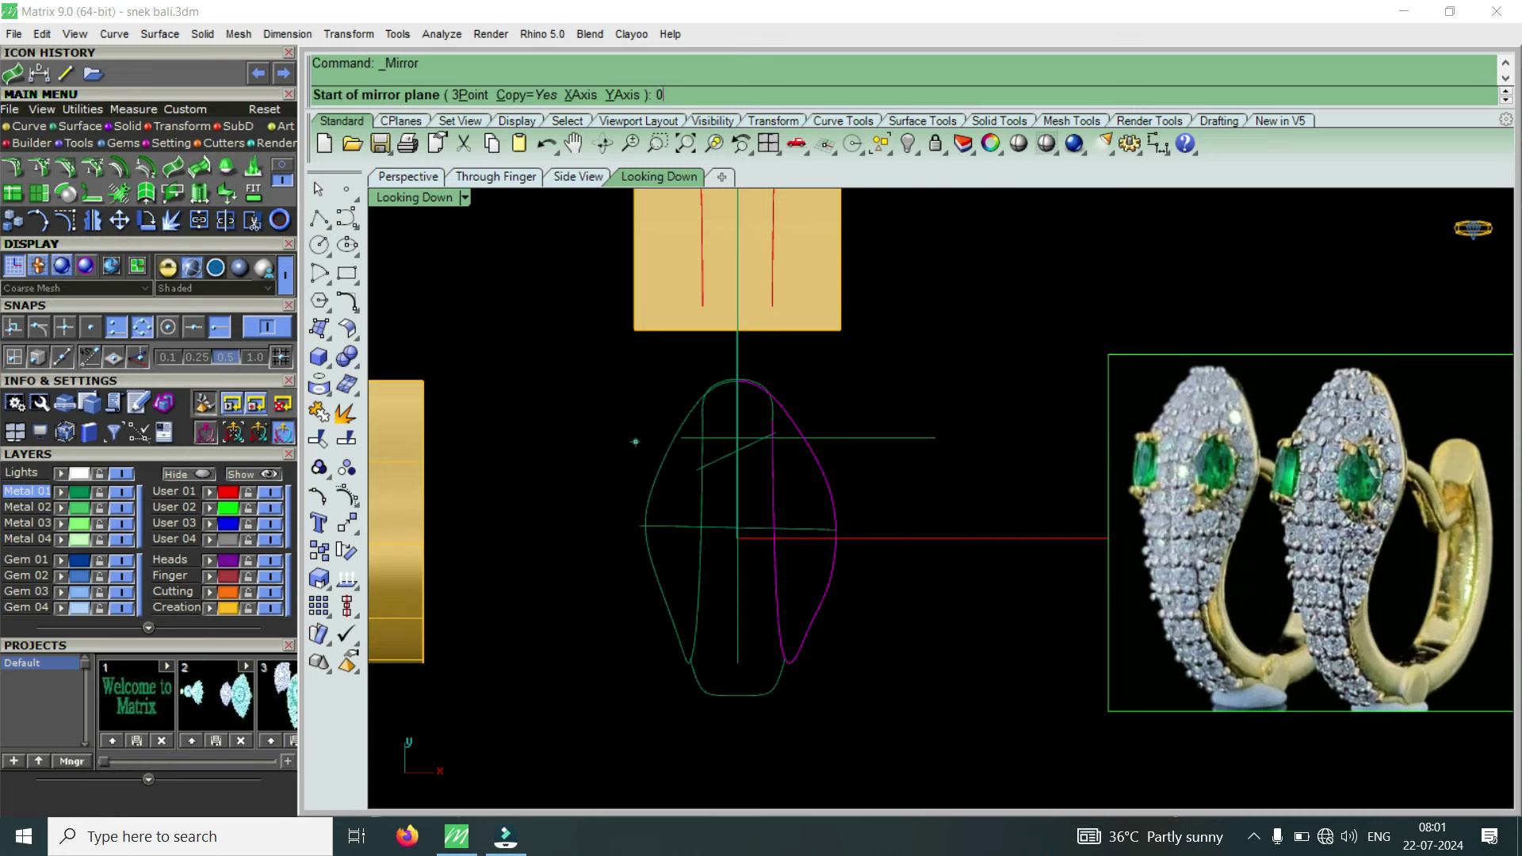
pyautogui.press('Return')
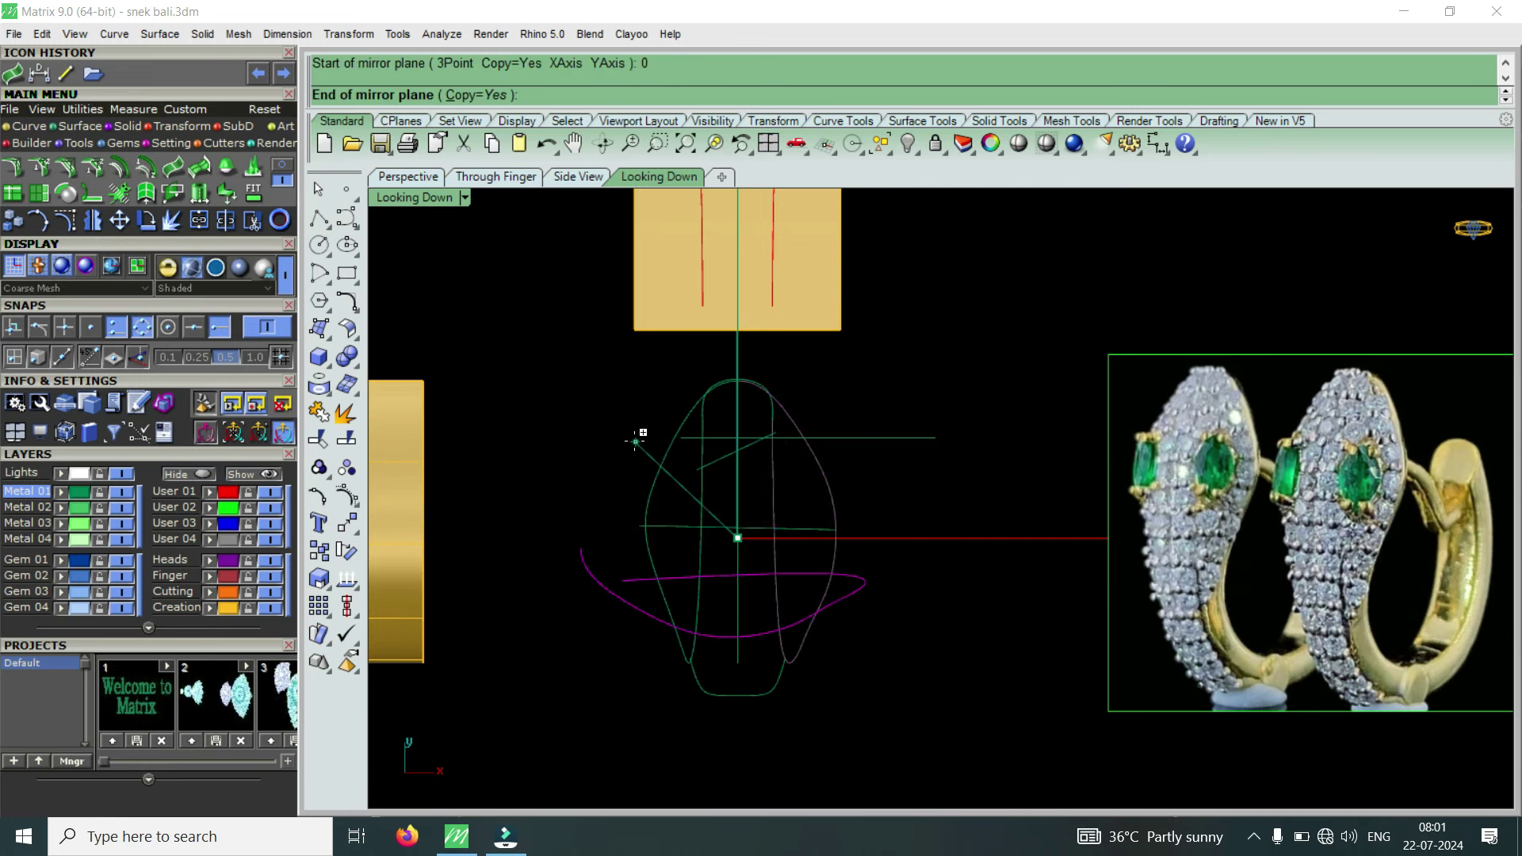
pyautogui.click(636, 442)
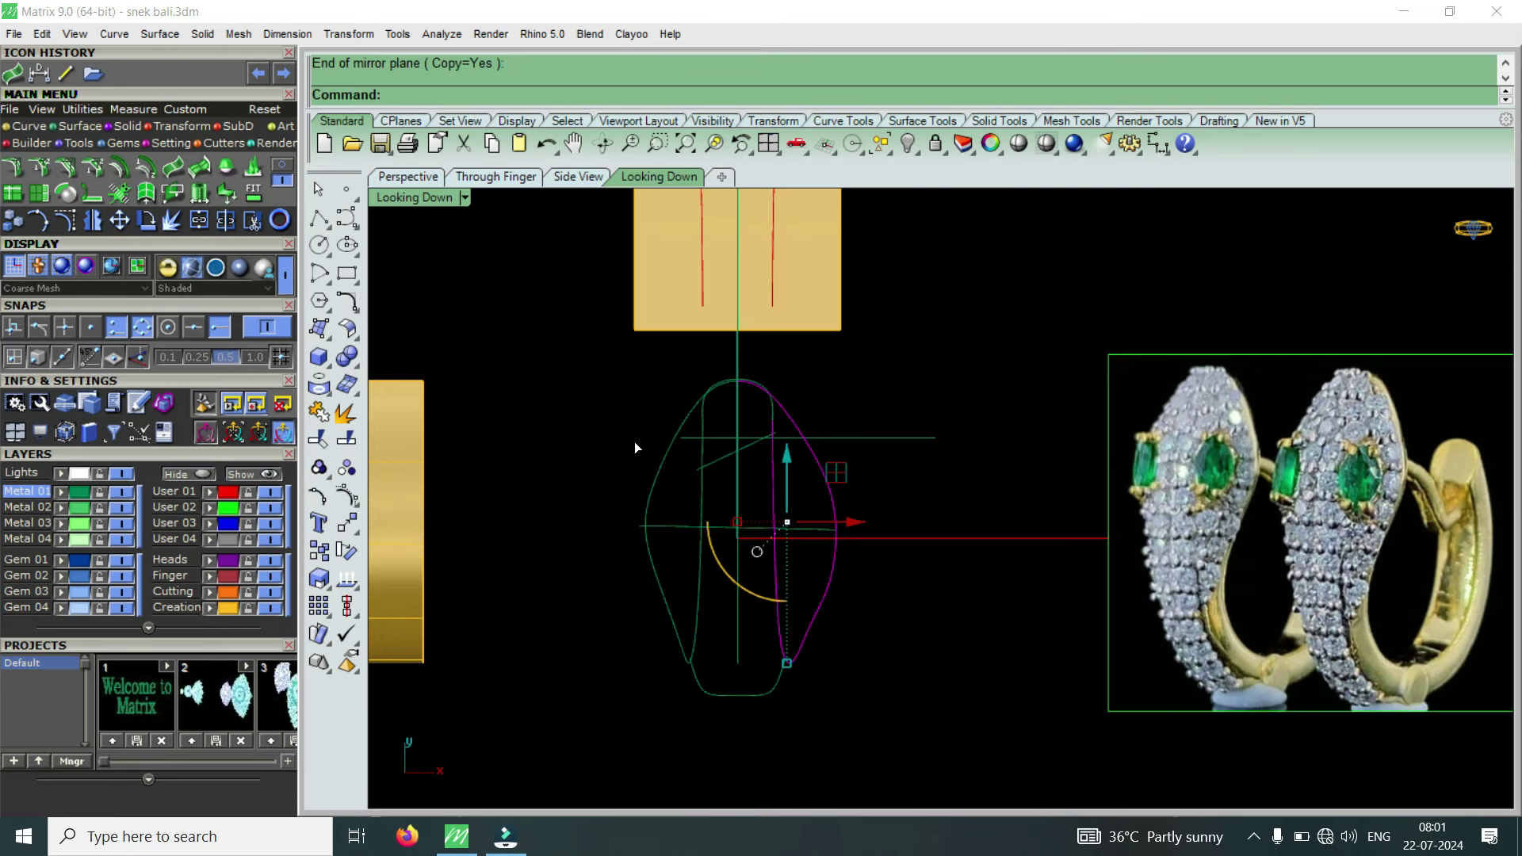
pyautogui.press('Delete')
# Mirror the reshaped left half about the vertical axis to form the right half.
pyautogui.click(675, 429)
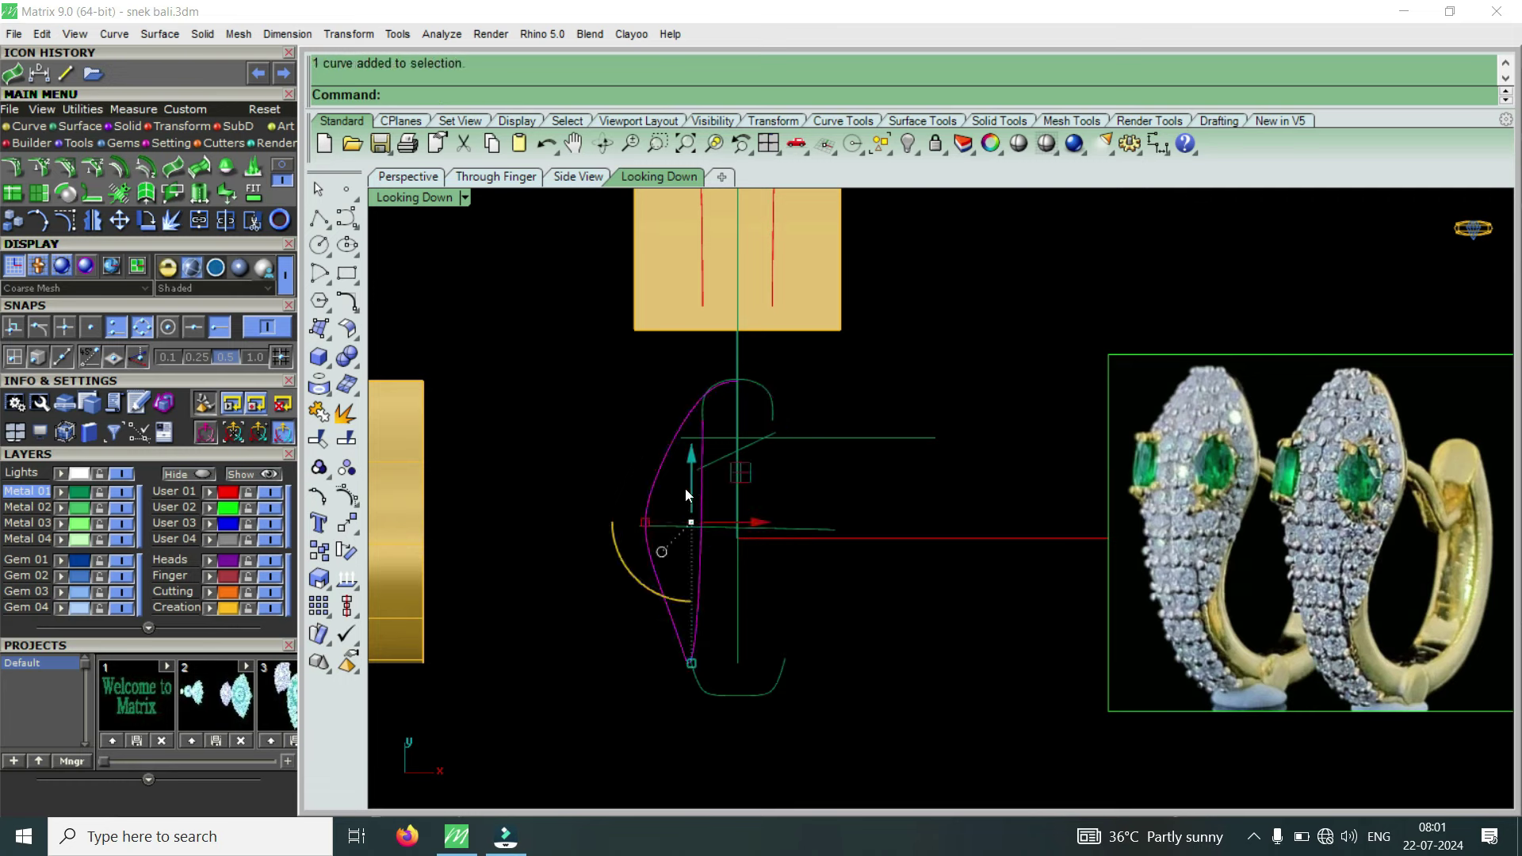
pyautogui.click(92, 220)
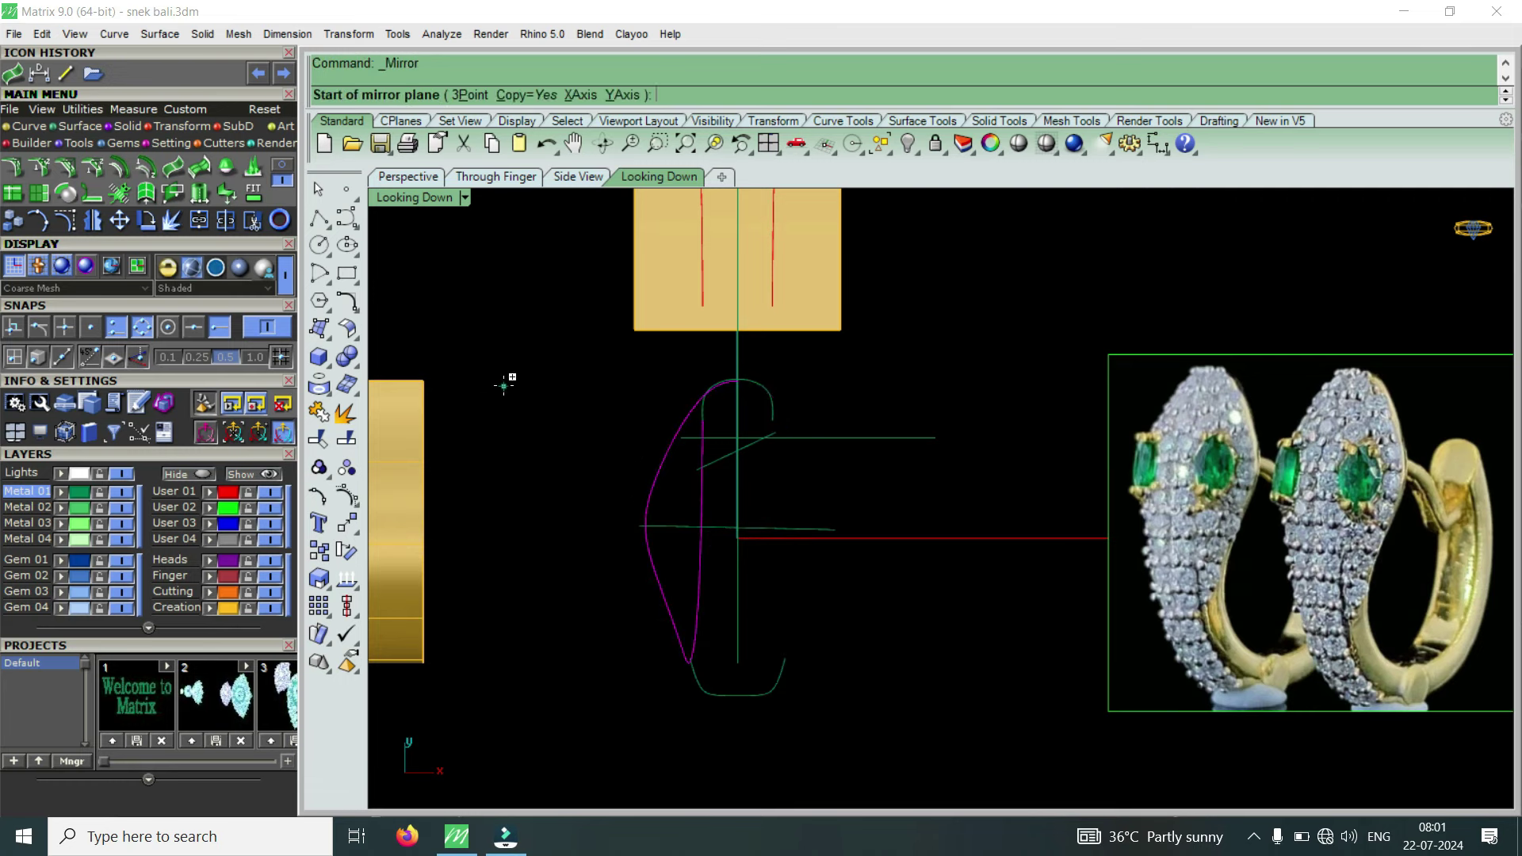
pyautogui.write('0')
pyautogui.press('Return')
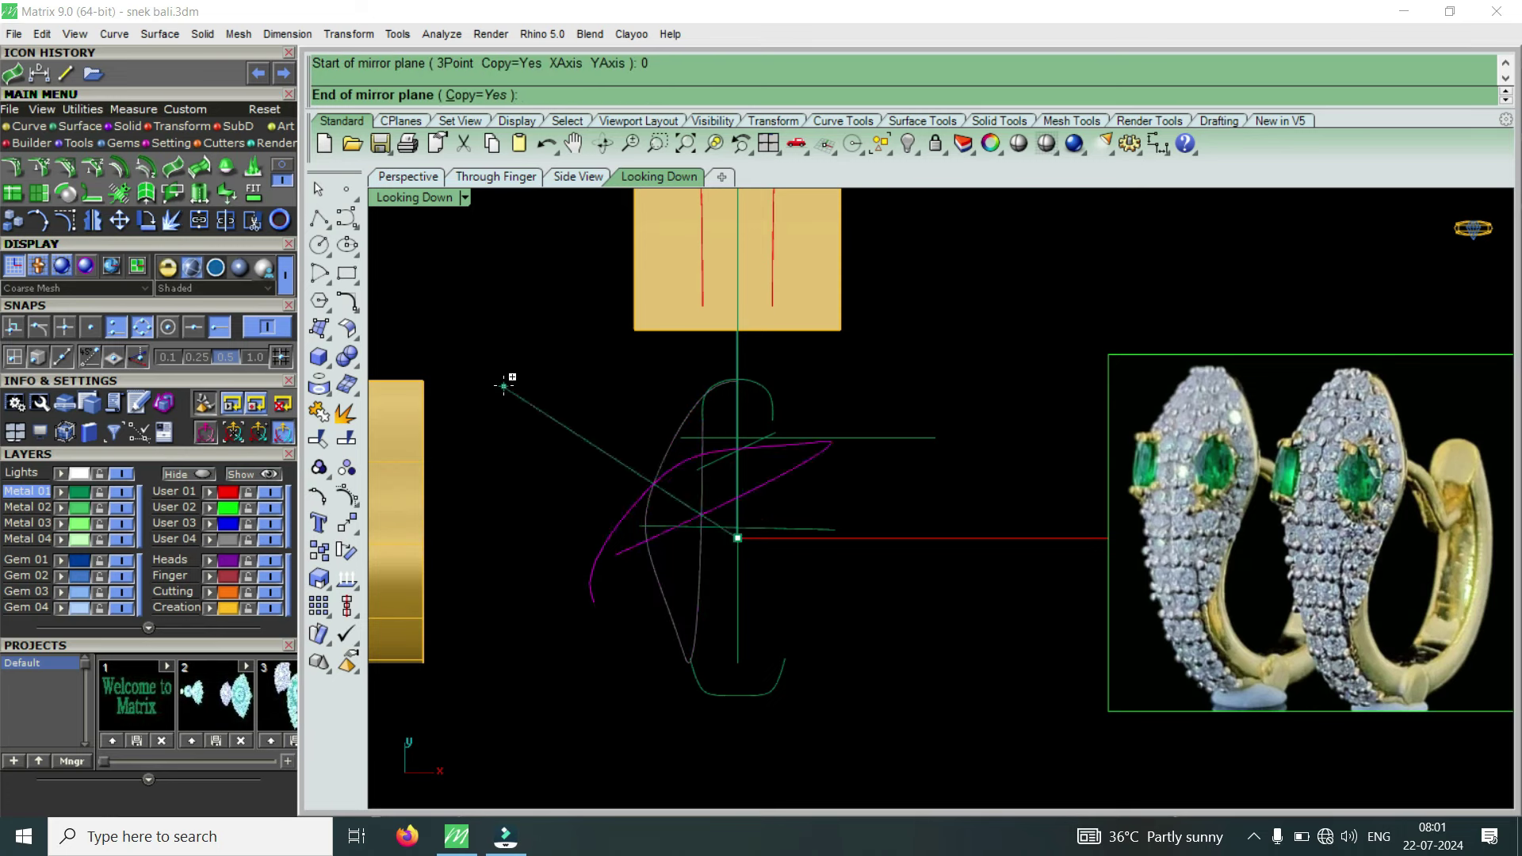
pyautogui.click(705, 353)
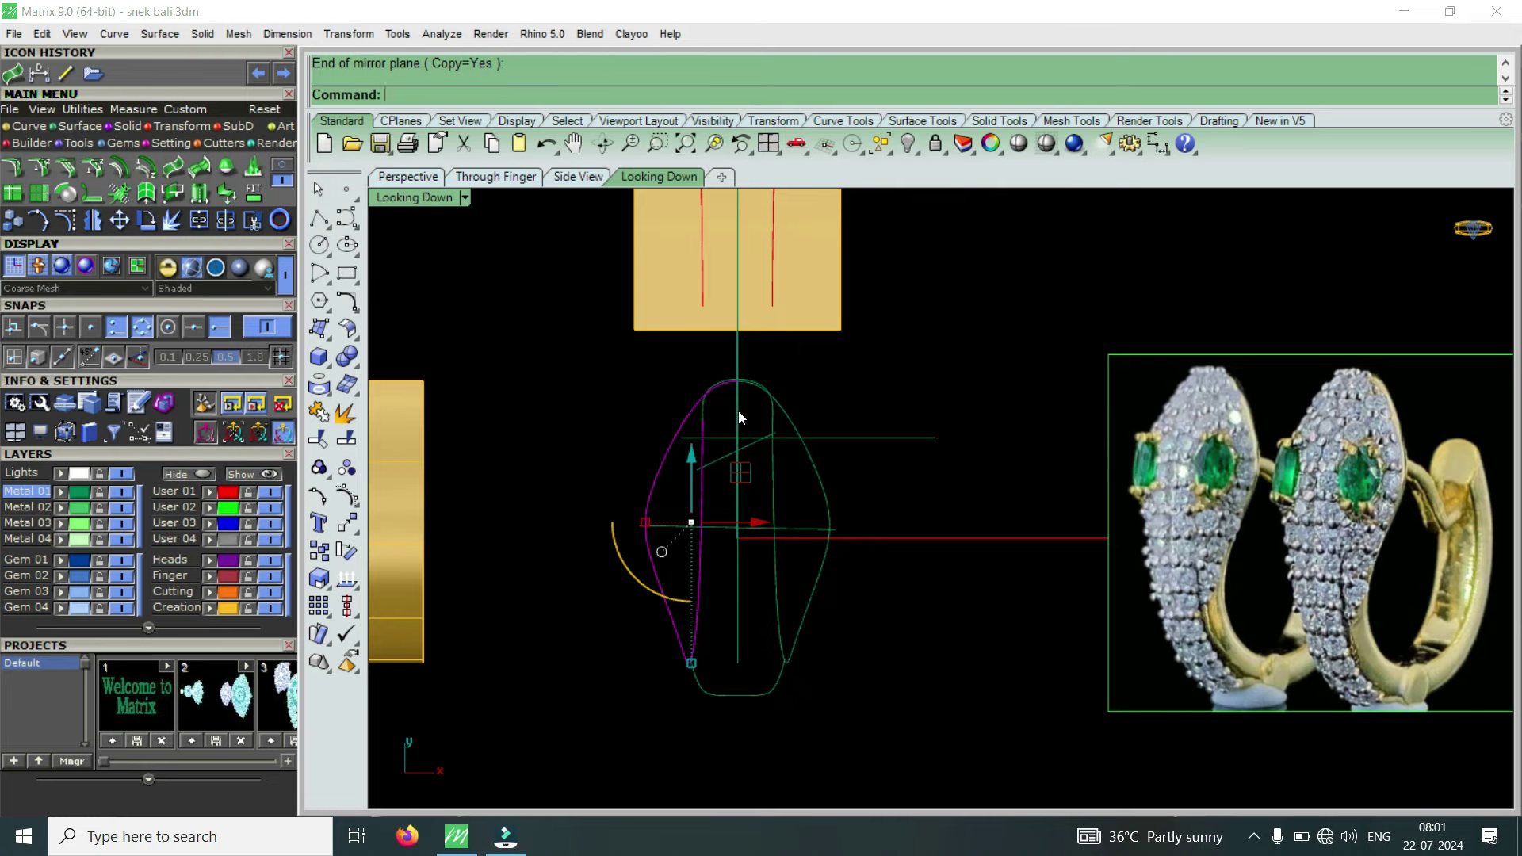
pyautogui.scroll(2, 738, 410)
pyautogui.scroll(1, 744, 384)
# Pull the horizontal line's left end in to meet the head outline.
pyautogui.scroll(-2, 639, 536)
pyautogui.scroll(4, 661, 551)
pyautogui.scroll(2, 660, 566)
pyautogui.click(660, 567)
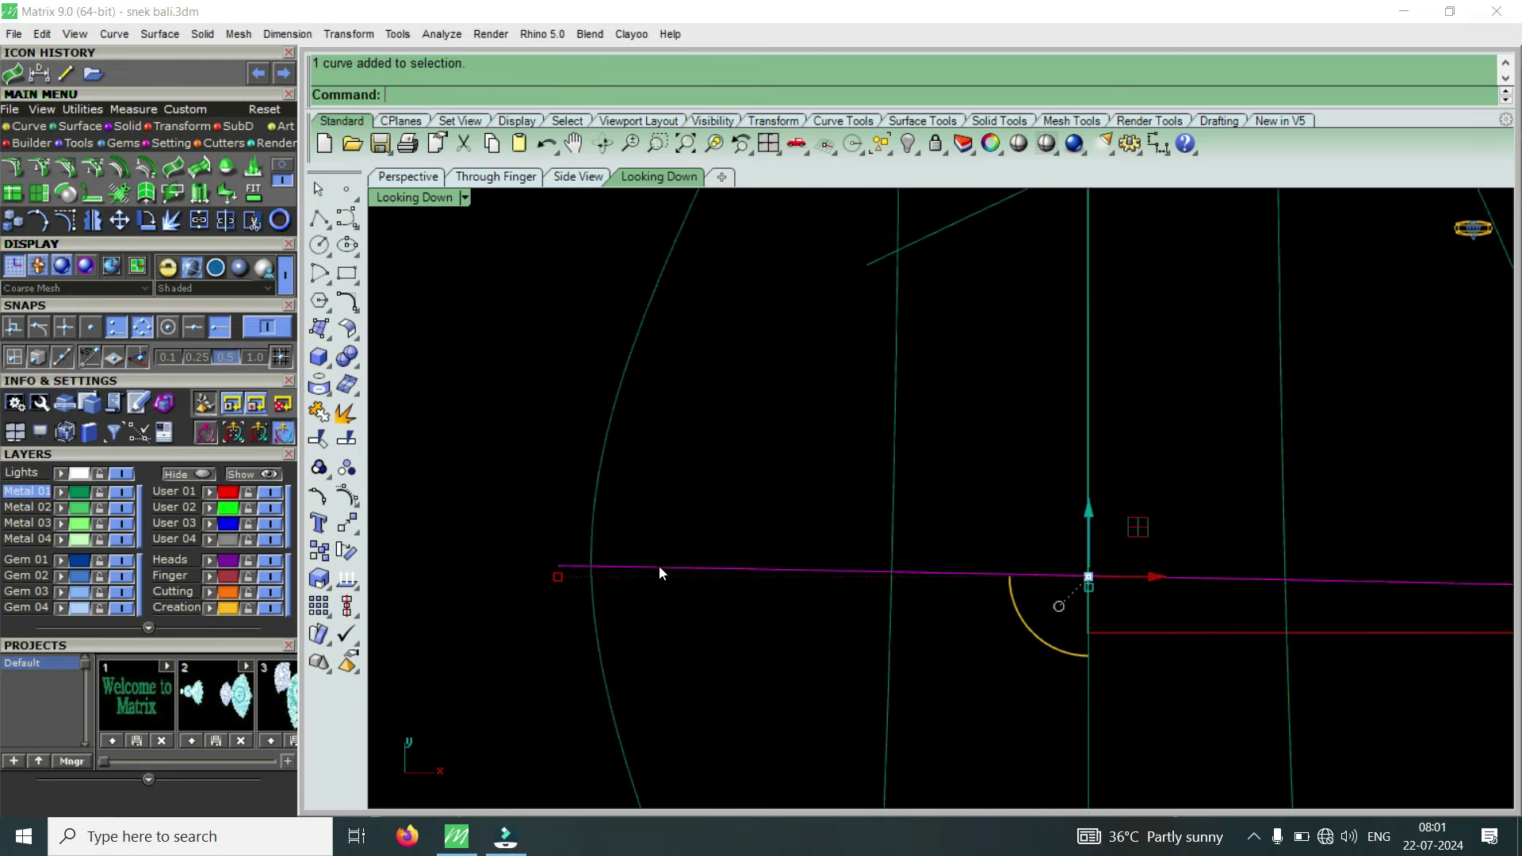
pyautogui.scroll(-4, 659, 566)
pyautogui.scroll(5, 622, 555)
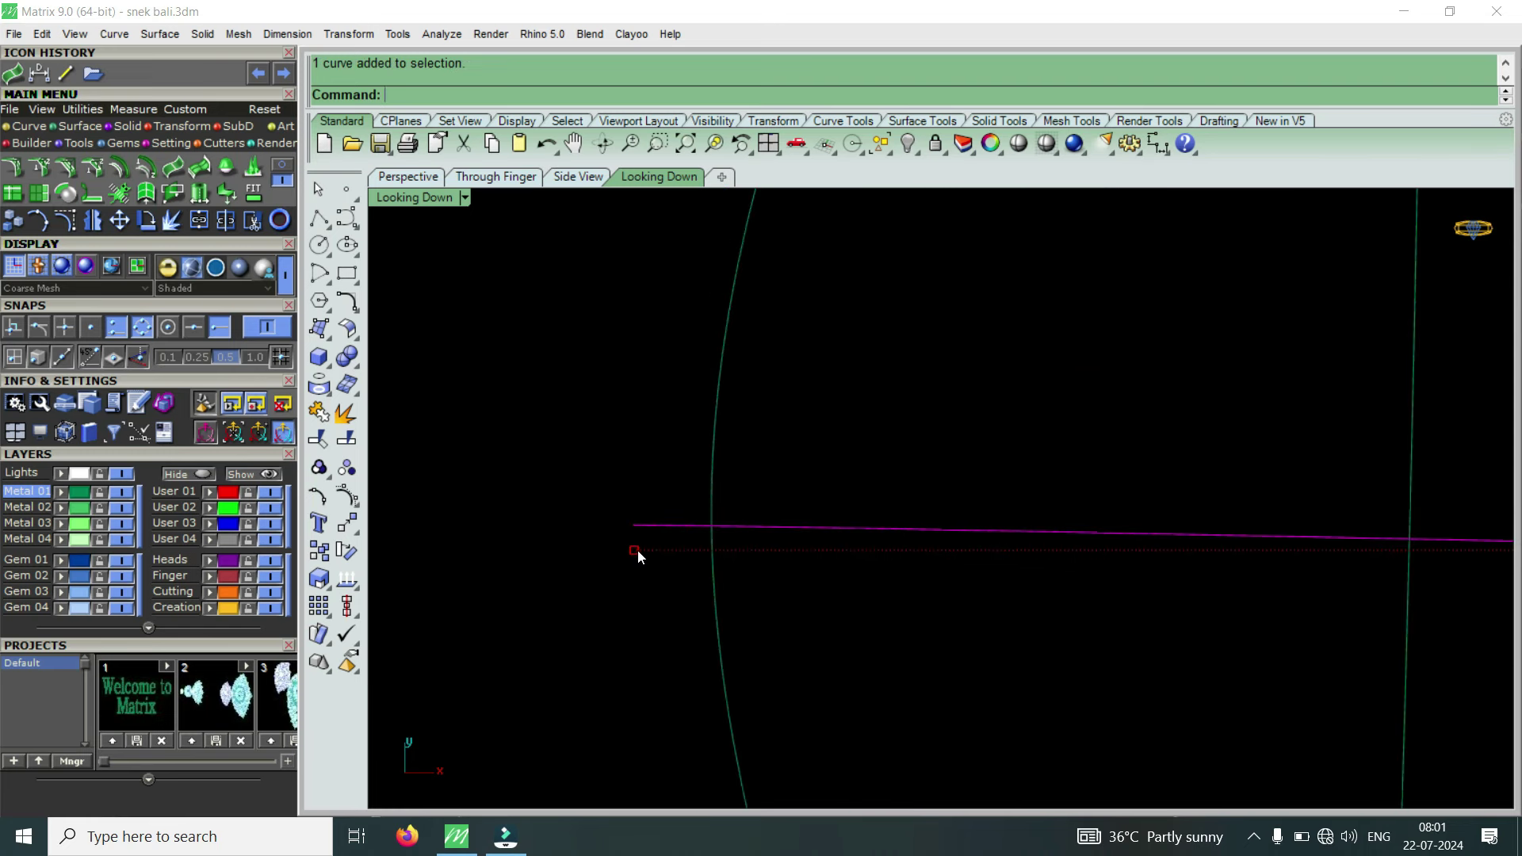
pyautogui.moveTo(649, 553); pyautogui.dragTo(709, 543)
pyautogui.scroll(-3, 710, 544)
pyautogui.scroll(-1, 709, 543)
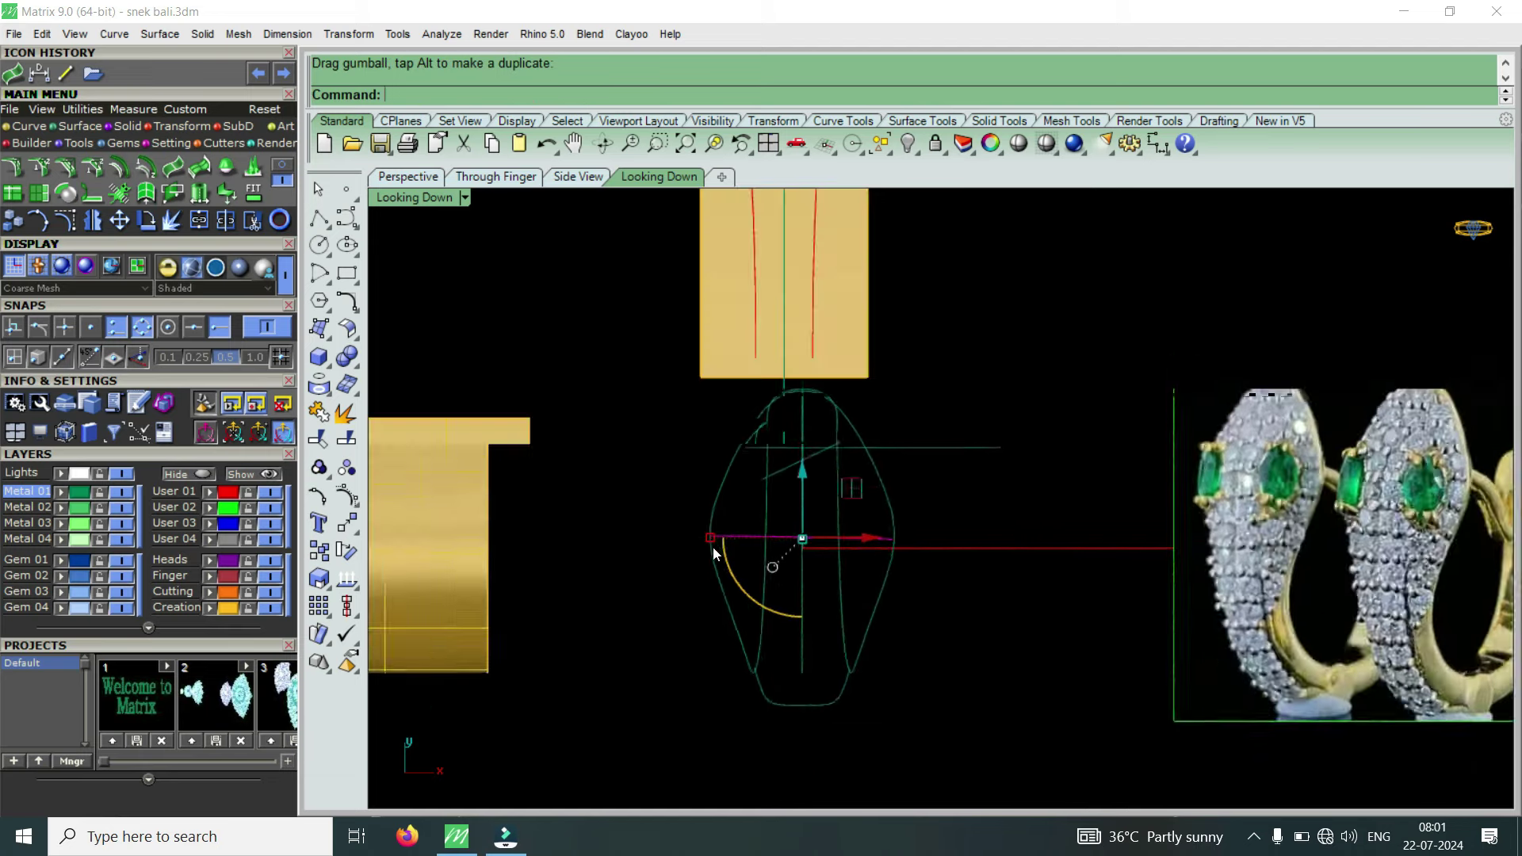
pyautogui.scroll(3, 758, 651)
# Select the bottom curve and orbit around it in a maximized Perspective view.
pyautogui.click(728, 616)
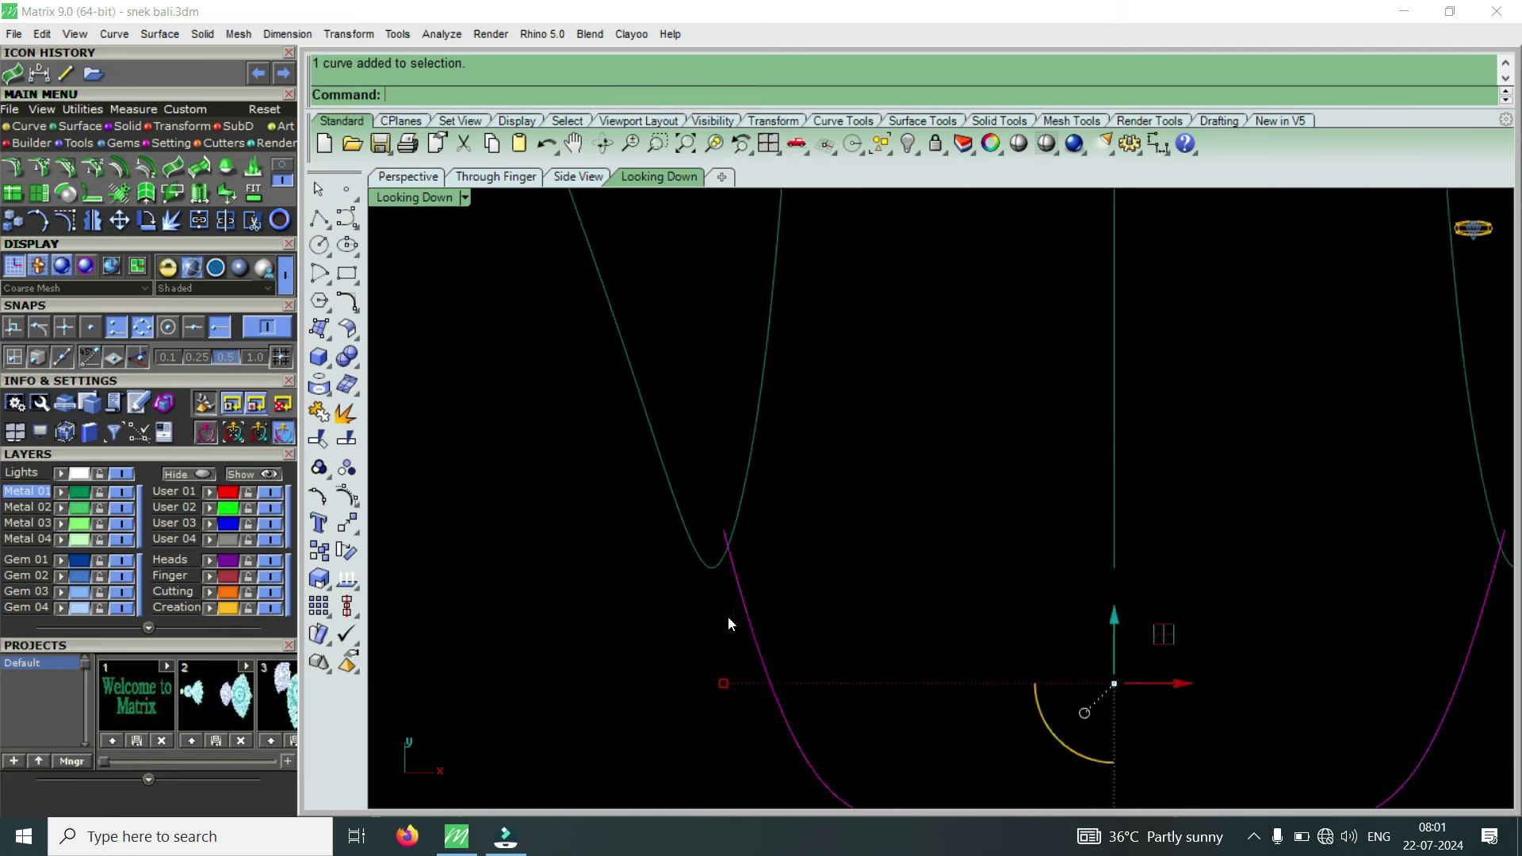
pyautogui.scroll(-3, 727, 610)
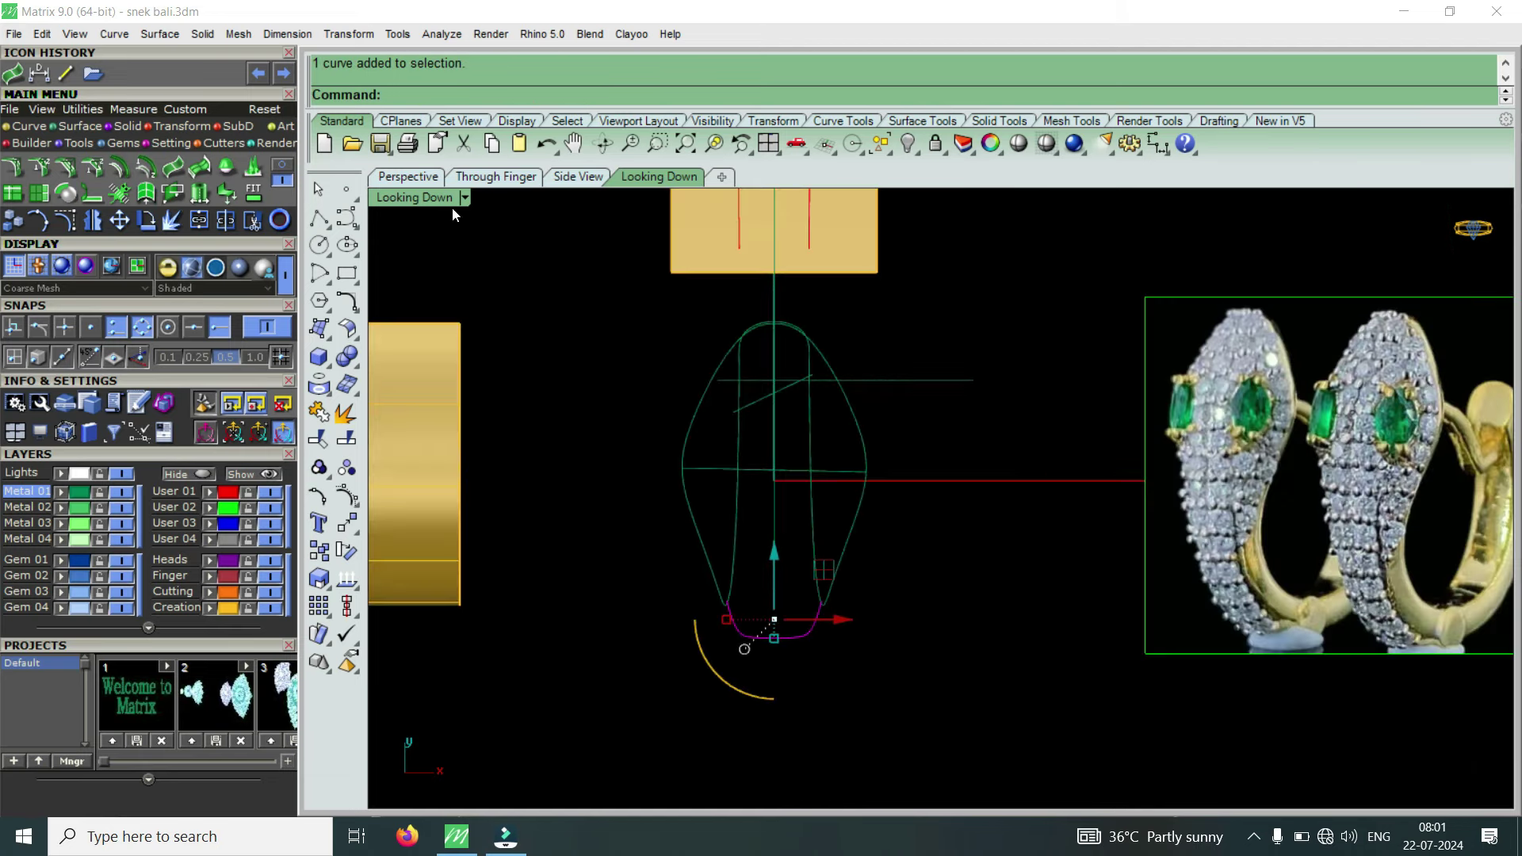
pyautogui.doubleClick(444, 199)
pyautogui.doubleClick(973, 198)
pyautogui.moveTo(931, 308); pyautogui.dragTo(767, 431, button='right')
pyautogui.scroll(3, 654, 448)
pyautogui.moveTo(656, 452)
pyautogui.mouseDown(button='right')
pyautogui.moveTo(632, 452)
pyautogui.moveTo(673, 489)
pyautogui.moveTo(778, 533)
pyautogui.moveTo(788, 476)
pyautogui.moveTo(845, 493)
pyautogui.moveTo(733, 454)
pyautogui.moveTo(799, 435)
pyautogui.mouseUp(button='right')
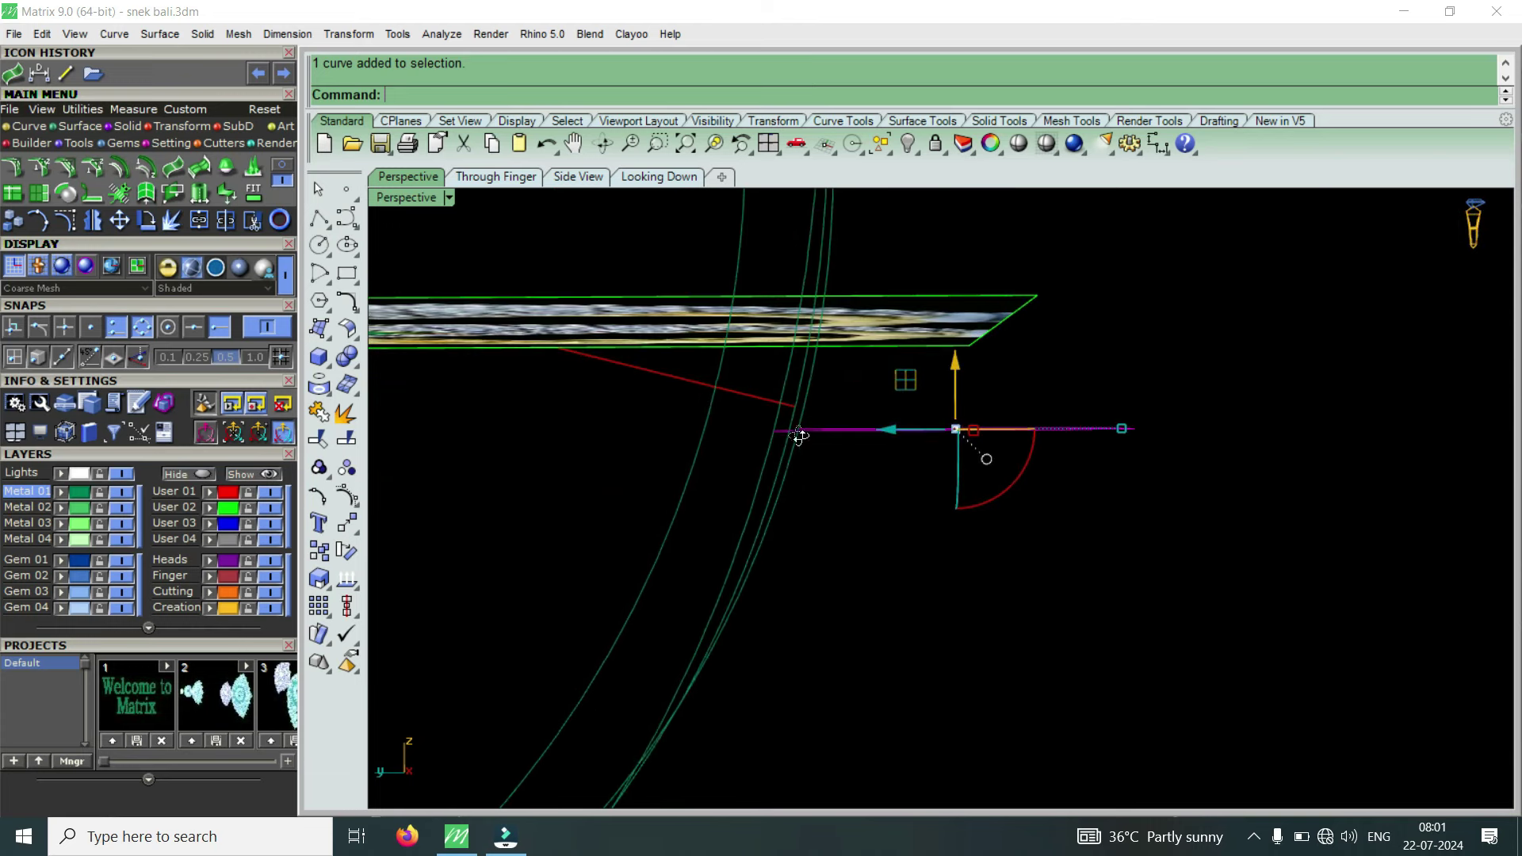
# Select the long guide line and zoom the enlarged perspective view onto the curve junction.
pyautogui.doubleClick(412, 202)
pyautogui.scroll(3, 1147, 620)
pyautogui.scroll(-3, 1147, 620)
pyautogui.scroll(2, 1072, 732)
pyautogui.scroll(1, 1073, 731)
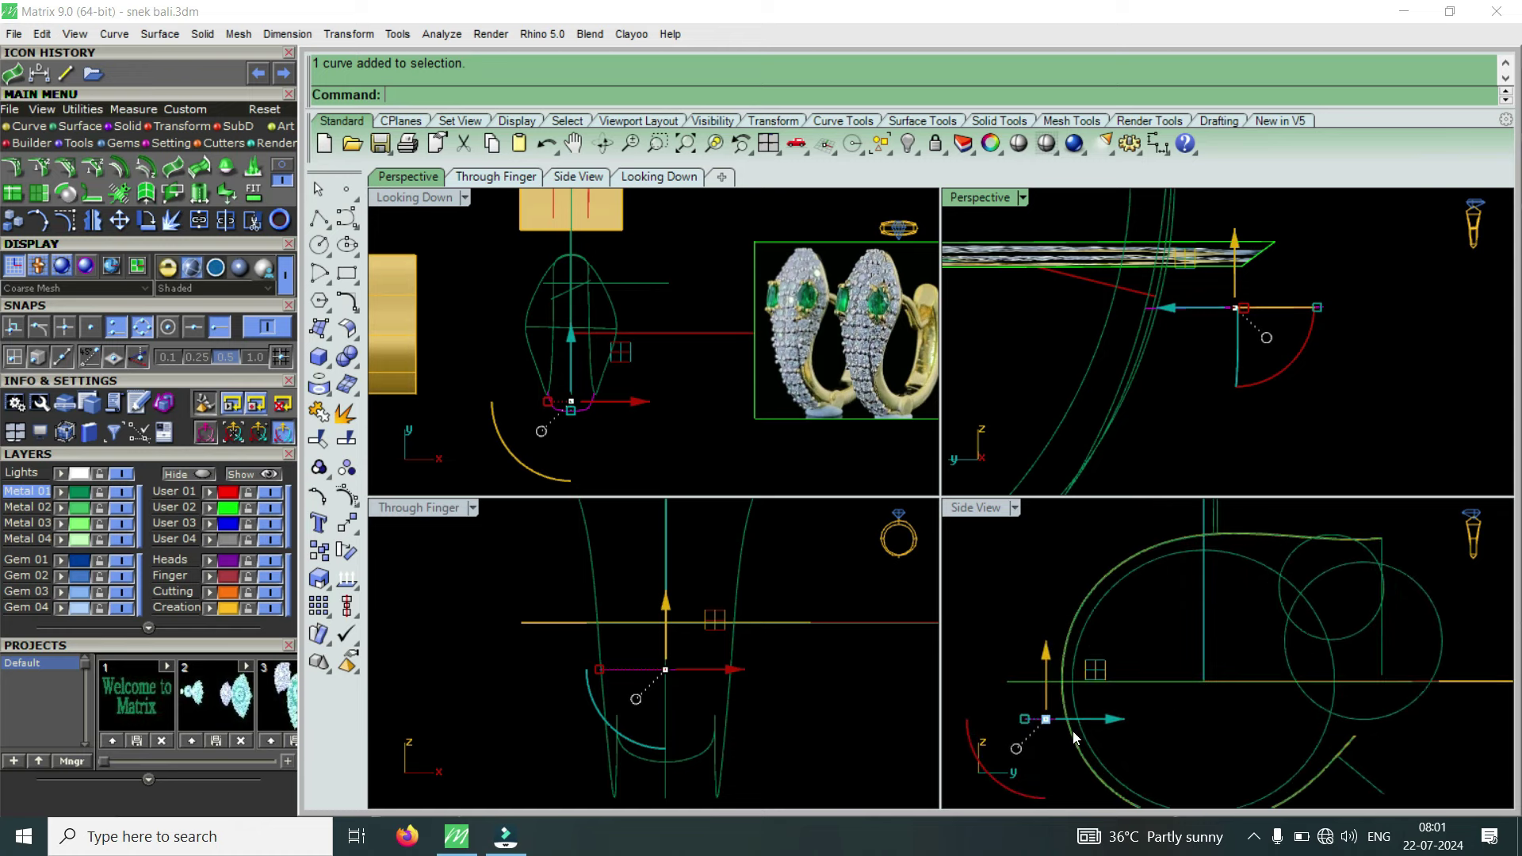
pyautogui.scroll(-2, 1073, 732)
pyautogui.scroll(3, 526, 313)
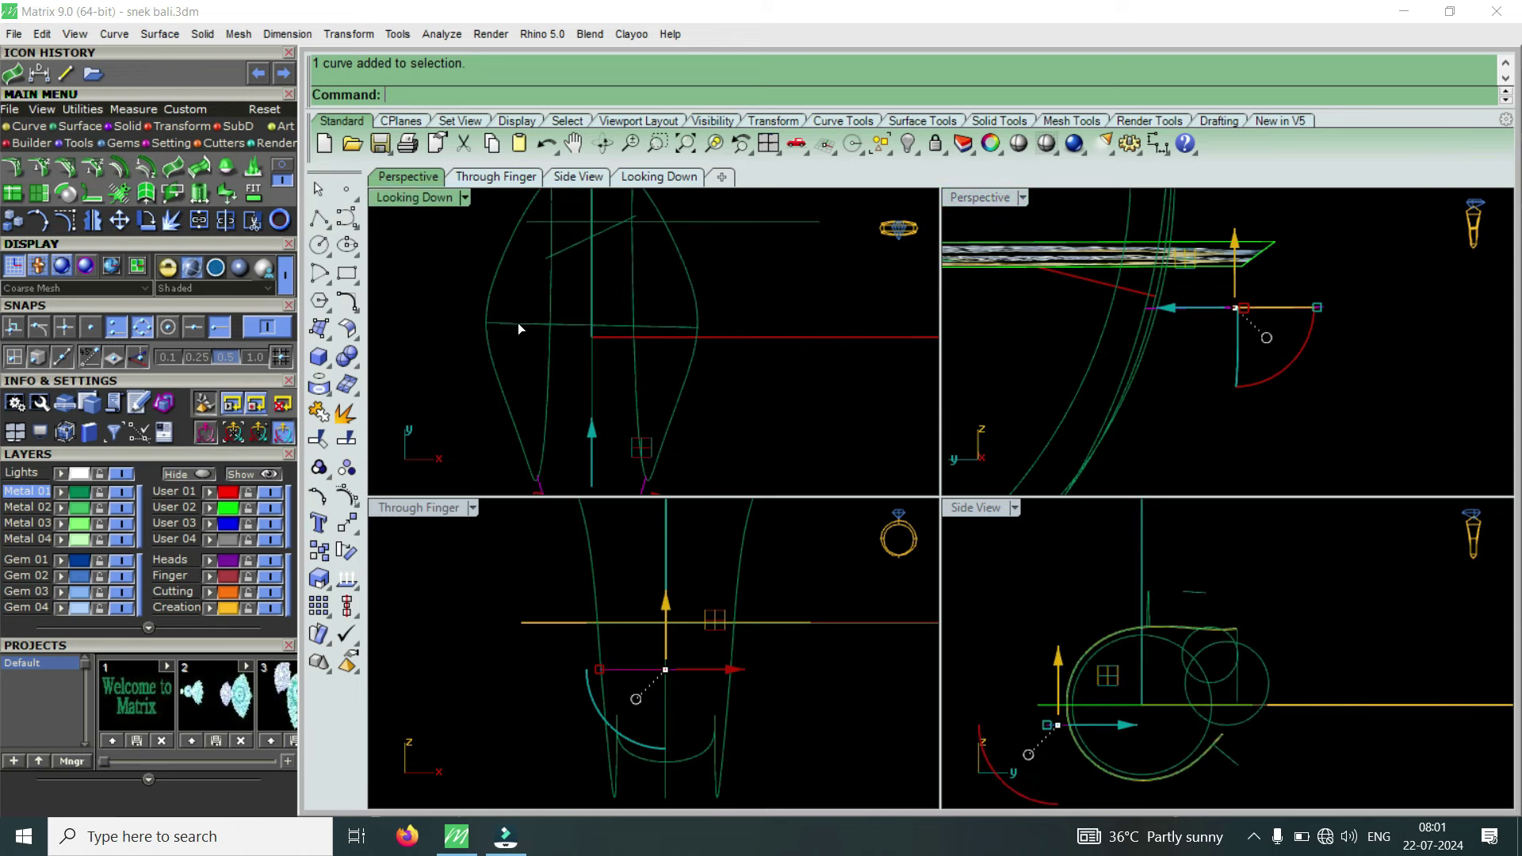
pyautogui.click(468, 347)
pyautogui.scroll(2, 470, 341)
pyautogui.scroll(1, 505, 337)
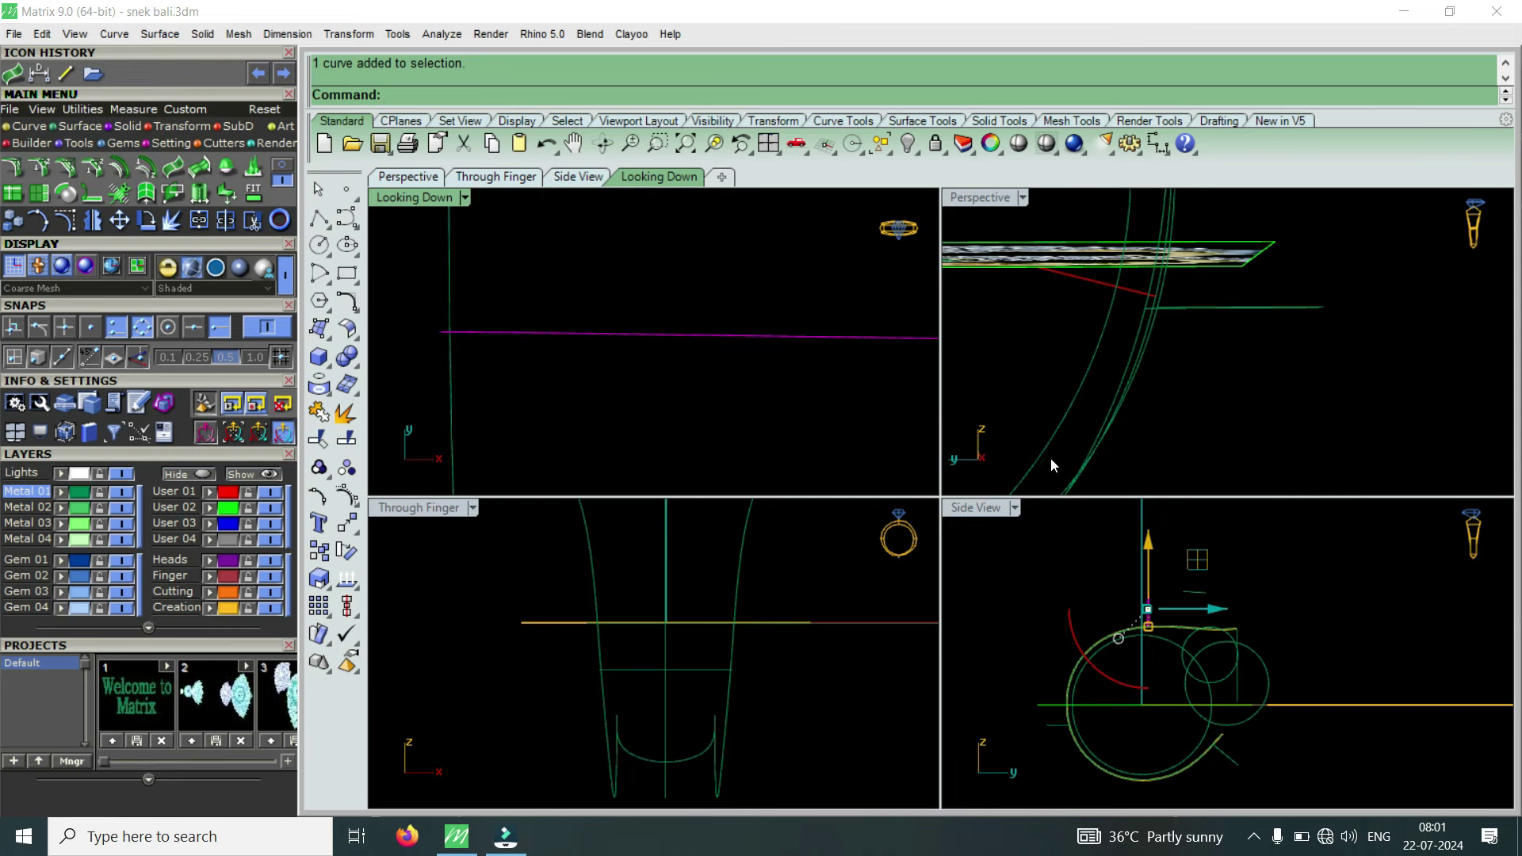
pyautogui.scroll(5, 1141, 631)
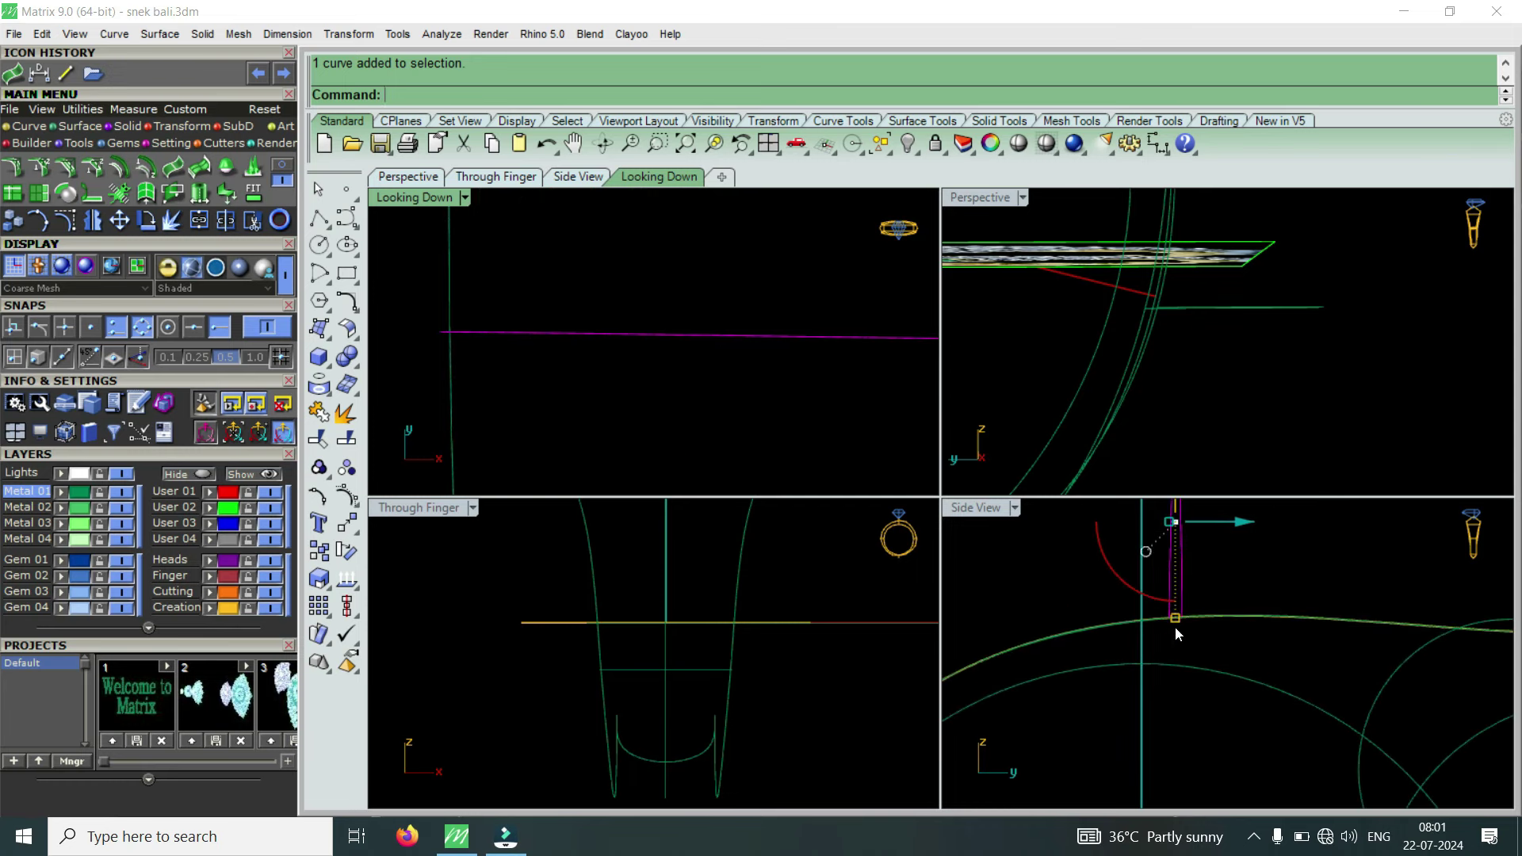
pyautogui.scroll(1, 1182, 603)
pyautogui.moveTo(1184, 603); pyautogui.dragTo(1110, 664, button='right')
pyautogui.scroll(-3, 1108, 666)
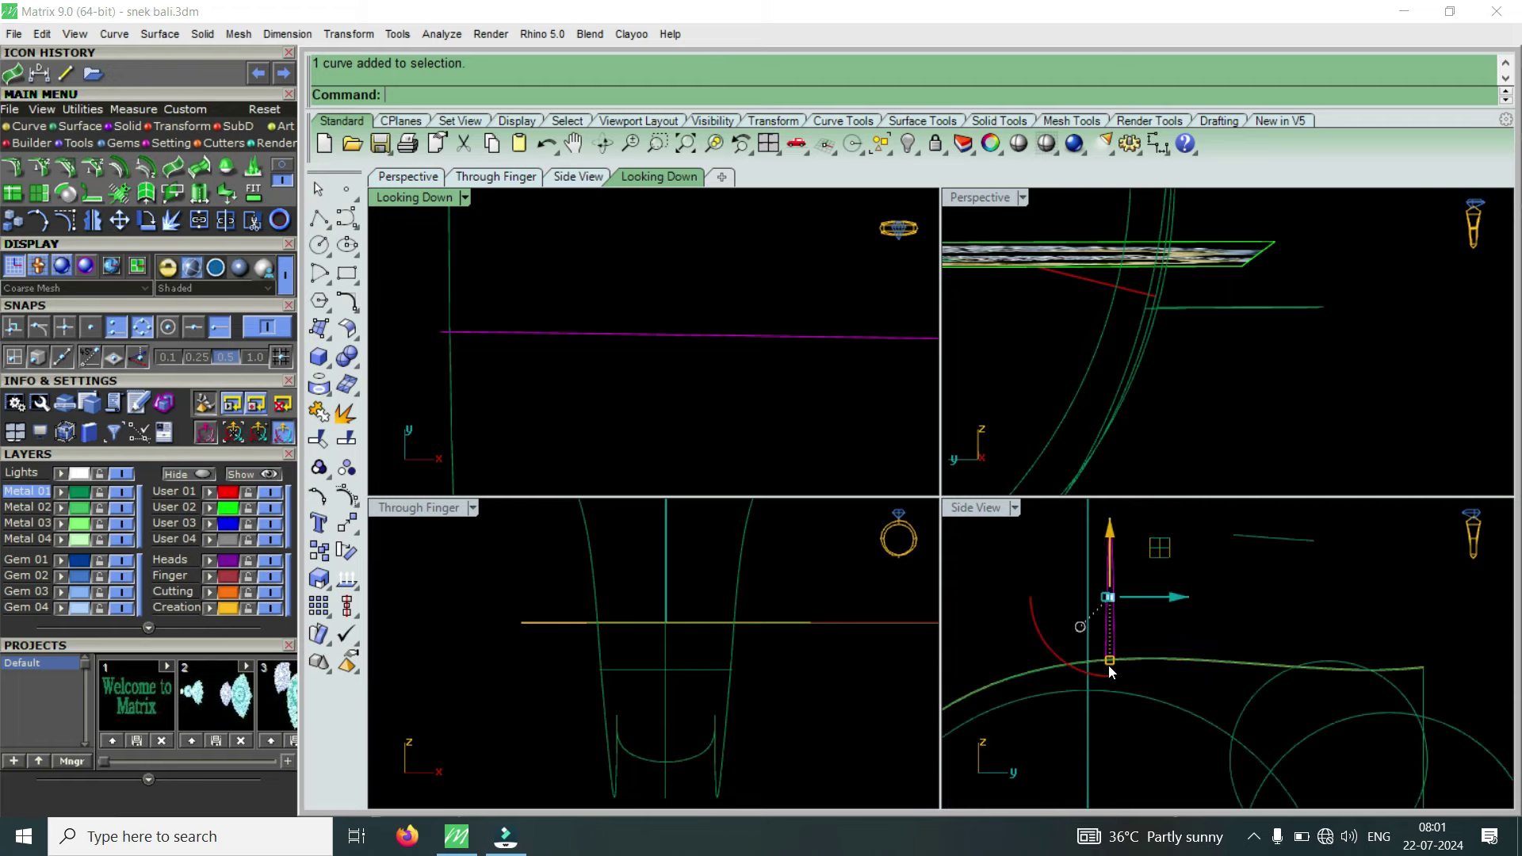
pyautogui.doubleClick(977, 199)
pyautogui.scroll(-3, 991, 405)
pyautogui.scroll(-2, 992, 405)
pyautogui.scroll(1, 996, 453)
pyautogui.moveTo(996, 452); pyautogui.dragTo(860, 469, button='right')
pyautogui.scroll(3, 888, 374)
pyautogui.scroll(3, 845, 508)
pyautogui.scroll(2, 744, 543)
pyautogui.scroll(2, 746, 536)
pyautogui.scroll(-3, 844, 518)
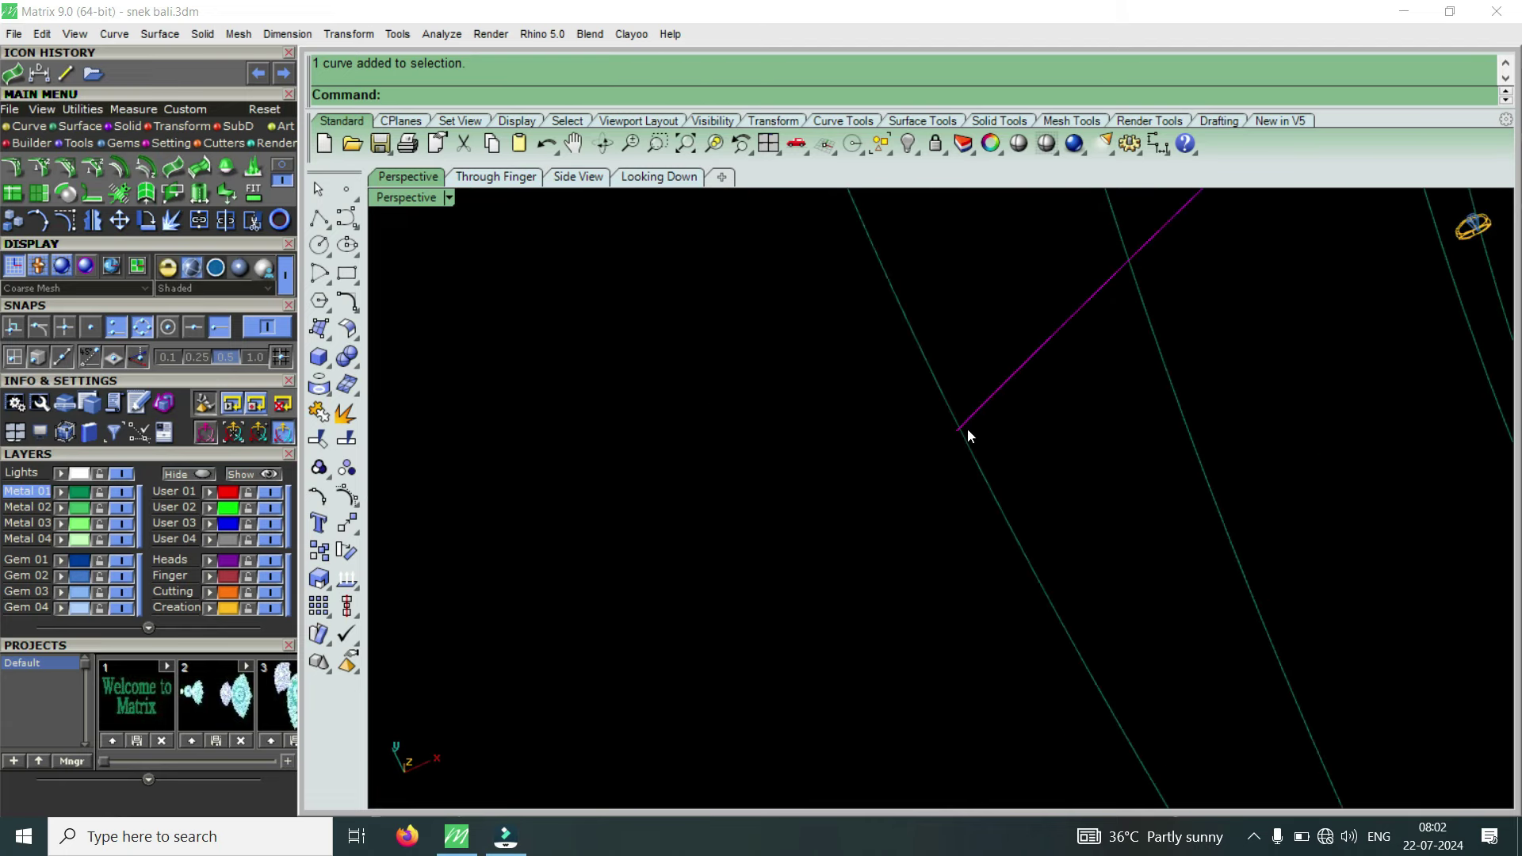
# Show the curve's control points and move its end point onto the other curve.
pyautogui.click(66, 220)
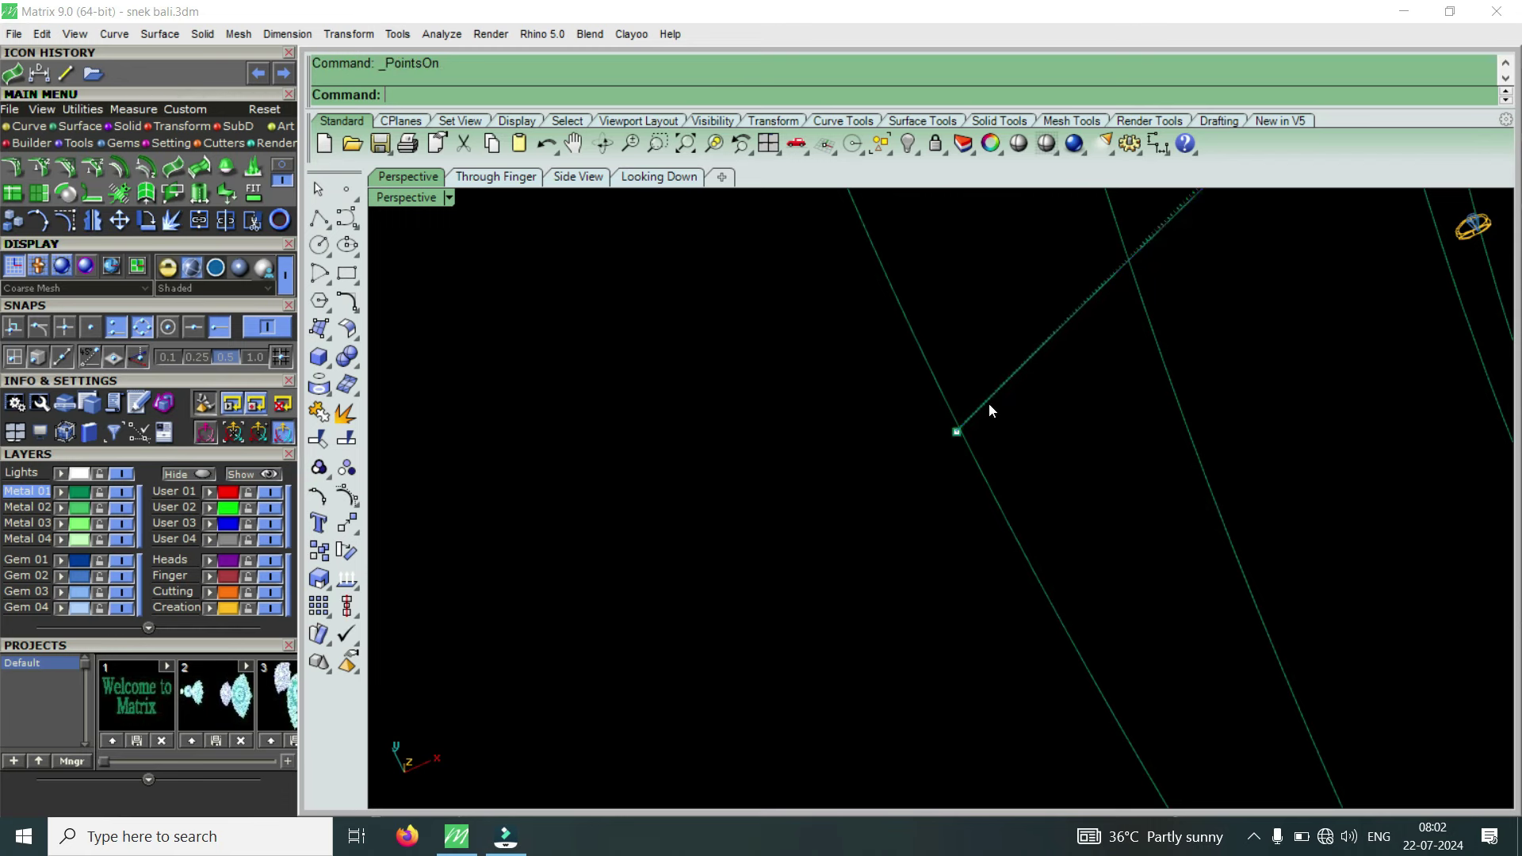
pyautogui.moveTo(880, 484); pyautogui.dragTo(983, 434)
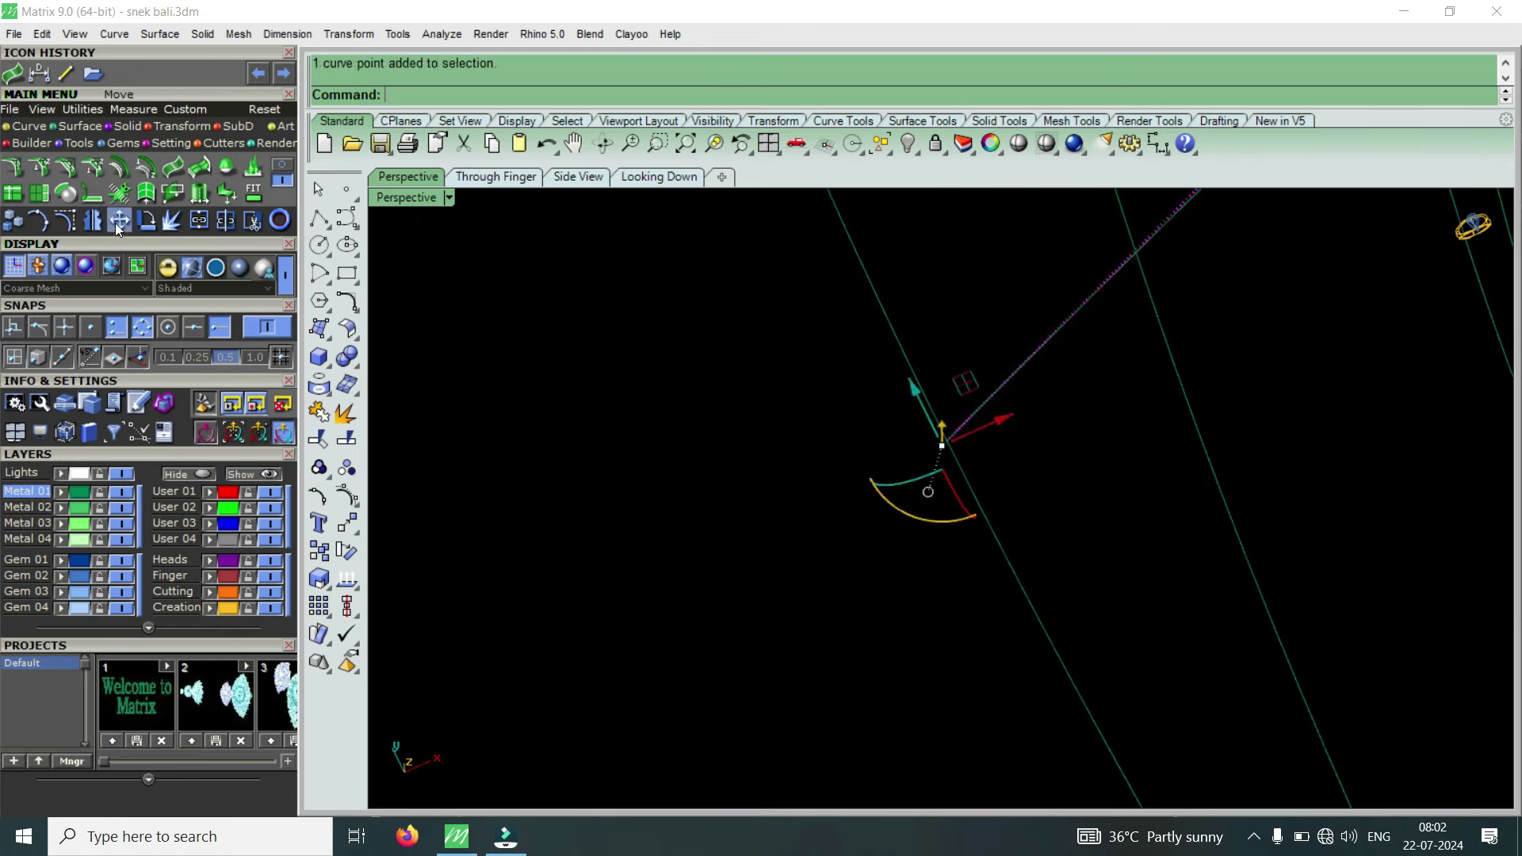
pyautogui.write('m')
pyautogui.press('Return')
pyautogui.click(941, 446)
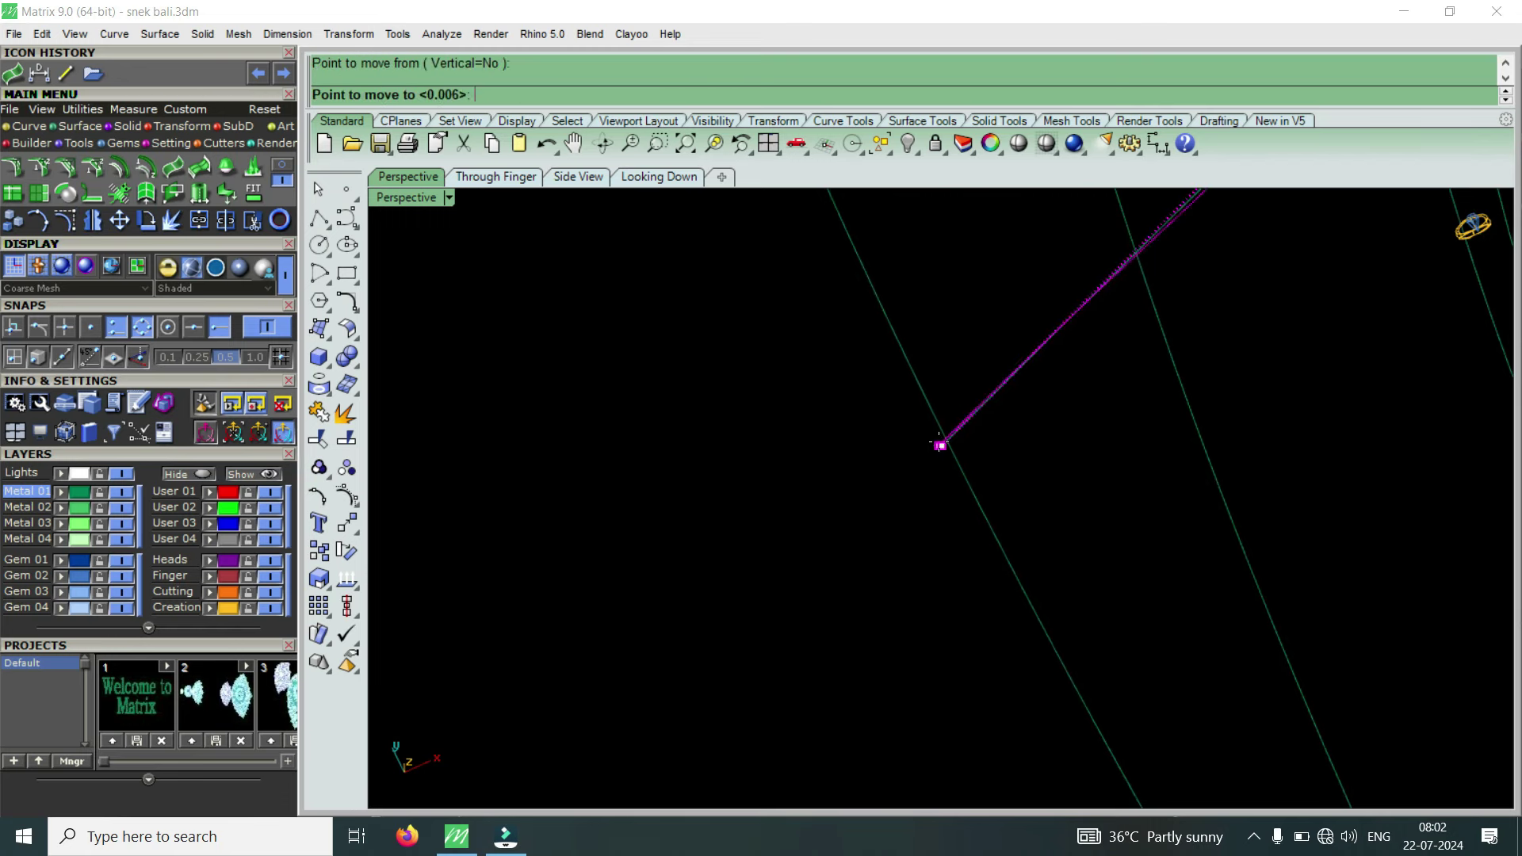
pyautogui.click(939, 426)
# Snap the remaining curve end onto the neighbouring curve, then cancel the unfinished move.
pyautogui.scroll(-5, 886, 487)
pyautogui.scroll(2, 724, 515)
pyautogui.scroll(2, 1021, 401)
pyautogui.scroll(2, 897, 452)
pyautogui.scroll(2, 898, 453)
pyautogui.scroll(1, 892, 472)
pyautogui.click(921, 426)
pyautogui.press('Return')
pyautogui.click(920, 426)
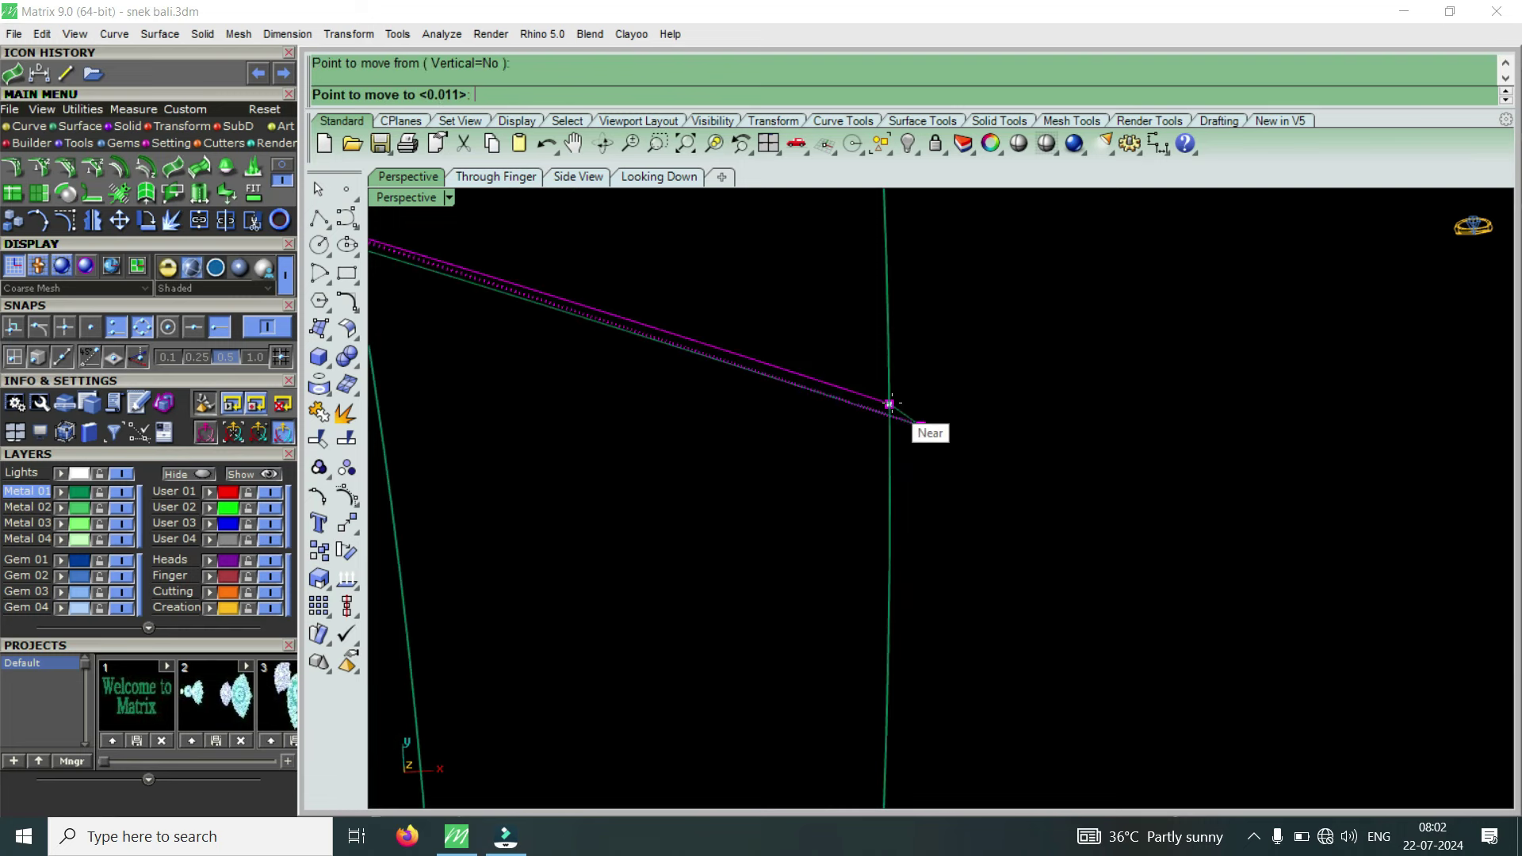
pyautogui.click(891, 406)
pyautogui.scroll(-2, 919, 444)
pyautogui.scroll(-2, 936, 460)
pyautogui.scroll(-3, 840, 412)
pyautogui.scroll(3, 682, 651)
pyautogui.scroll(2, 622, 698)
pyautogui.scroll(-1, 674, 634)
pyautogui.scroll(-1, 719, 579)
pyautogui.scroll(-2, 772, 559)
pyautogui.scroll(-2, 796, 623)
pyautogui.scroll(1, 793, 597)
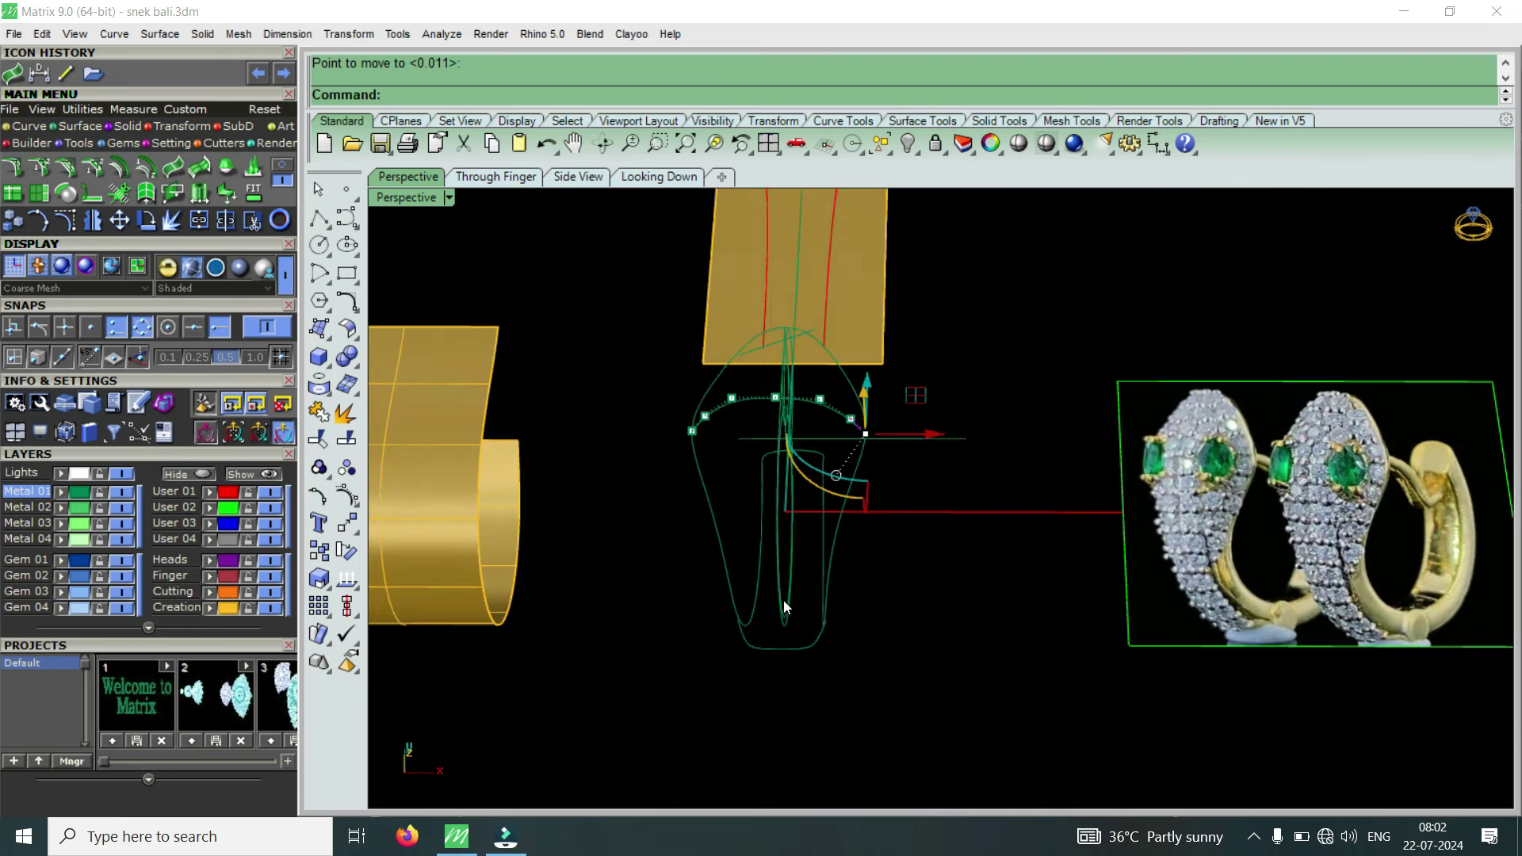
pyautogui.scroll(2, 801, 490)
pyautogui.scroll(2, 738, 642)
pyautogui.press('Escape')
# Show the lower U-shaped curve's control points and reposition its lower-left point.
pyautogui.click(676, 758)
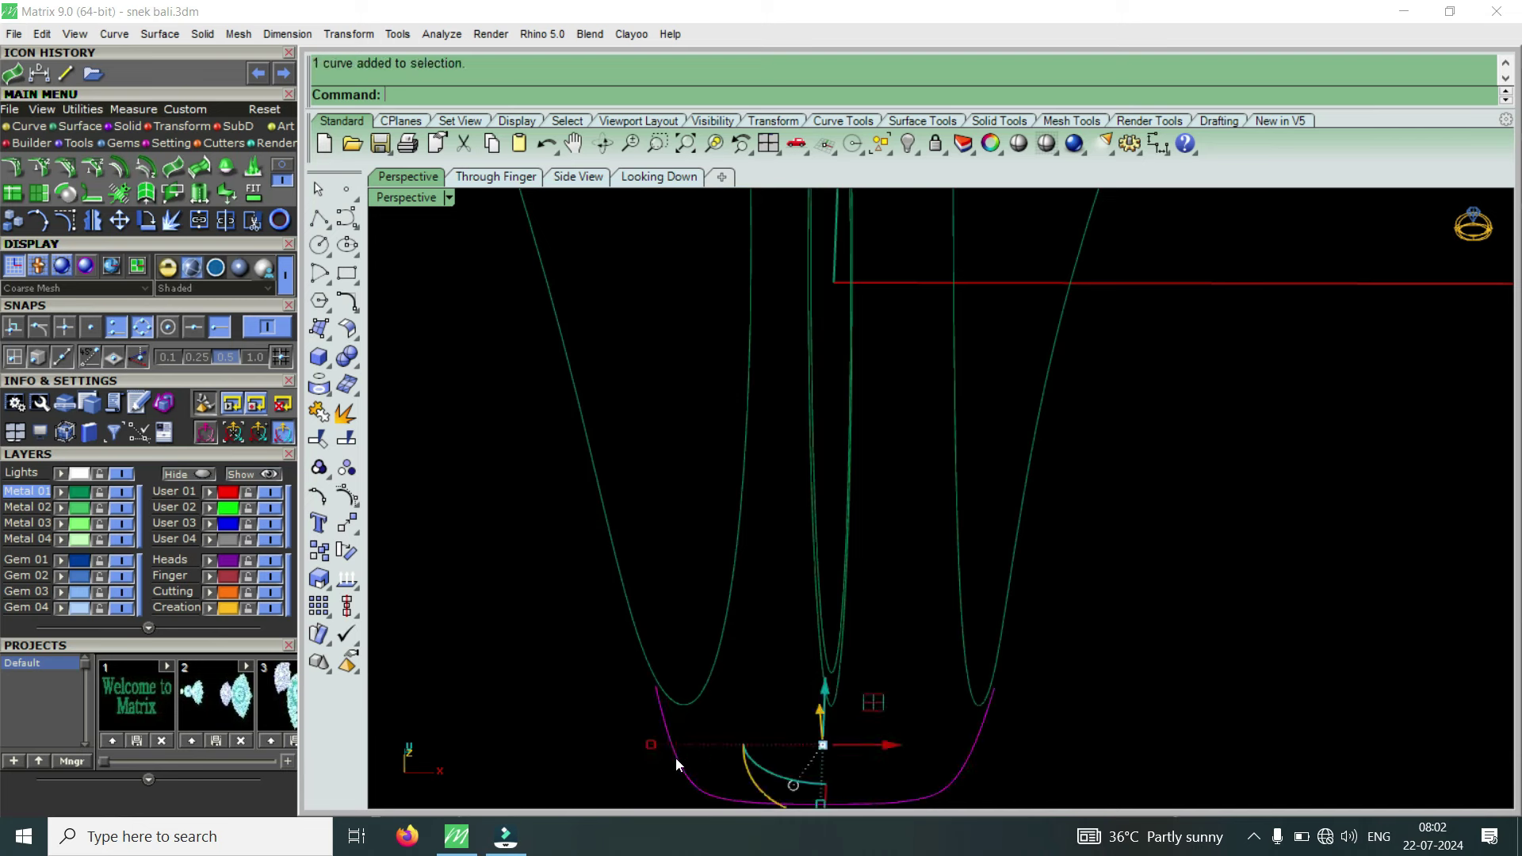
pyautogui.scroll(3, 638, 746)
pyautogui.click(663, 741)
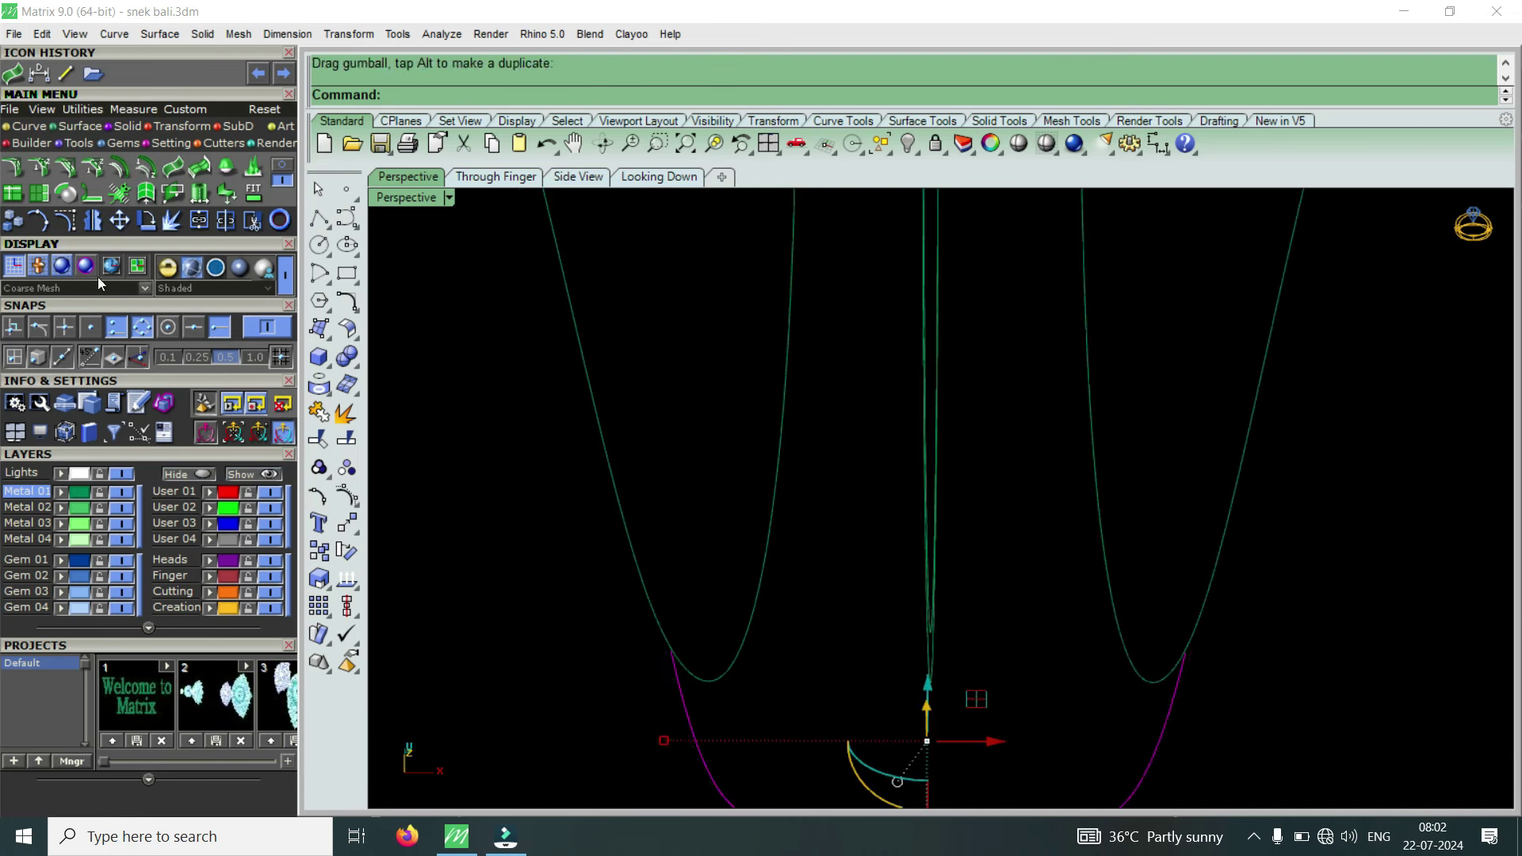
pyautogui.click(65, 220)
pyautogui.scroll(-3, 655, 399)
pyautogui.scroll(2, 765, 572)
pyautogui.scroll(2, 788, 503)
pyautogui.scroll(2, 666, 435)
pyautogui.scroll(2, 633, 401)
pyautogui.moveTo(533, 500); pyautogui.dragTo(609, 415)
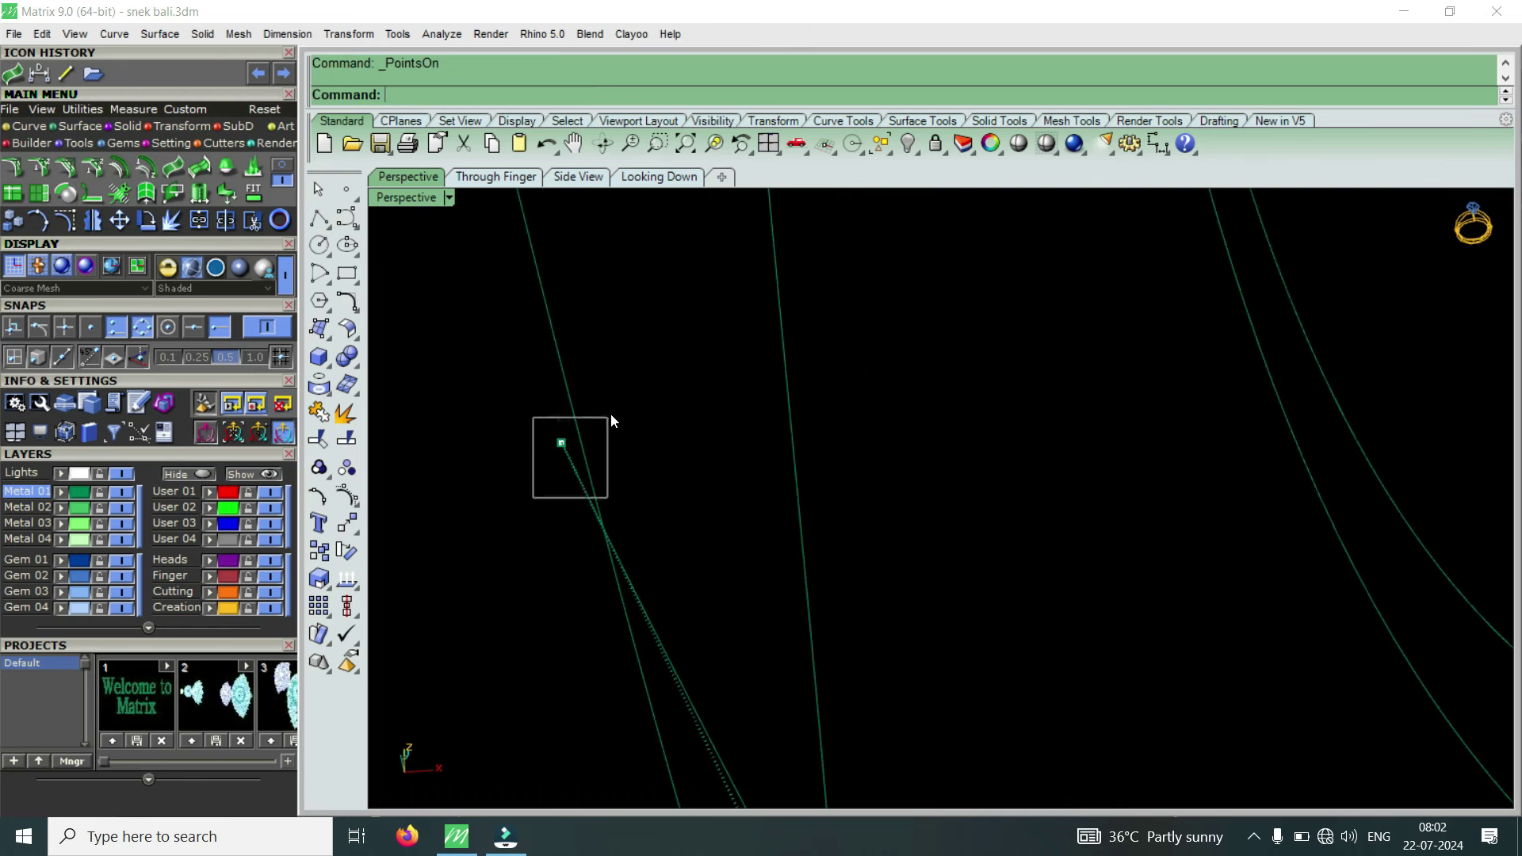
pyautogui.click(560, 441)
pyautogui.click(580, 440)
# Move the lower curve's upper control point to a new position and clear the selection.
pyautogui.scroll(-3, 622, 404)
pyautogui.scroll(-1, 805, 431)
pyautogui.scroll(3, 1036, 403)
pyautogui.scroll(3, 968, 418)
pyautogui.scroll(2, 857, 427)
pyautogui.moveTo(767, 428); pyautogui.dragTo(903, 343)
pyautogui.rightClick(856, 382)
pyautogui.click(816, 382)
pyautogui.click(791, 378)
pyautogui.scroll(-2, 798, 390)
pyautogui.scroll(-2, 787, 493)
pyautogui.scroll(-3, 787, 493)
pyautogui.scroll(-3, 787, 492)
pyautogui.press('Escape')
pyautogui.moveTo(791, 479)
pyautogui.mouseDown(button='right')
pyautogui.moveTo(883, 486)
pyautogui.moveTo(789, 420)
pyautogui.mouseUp(button='right')
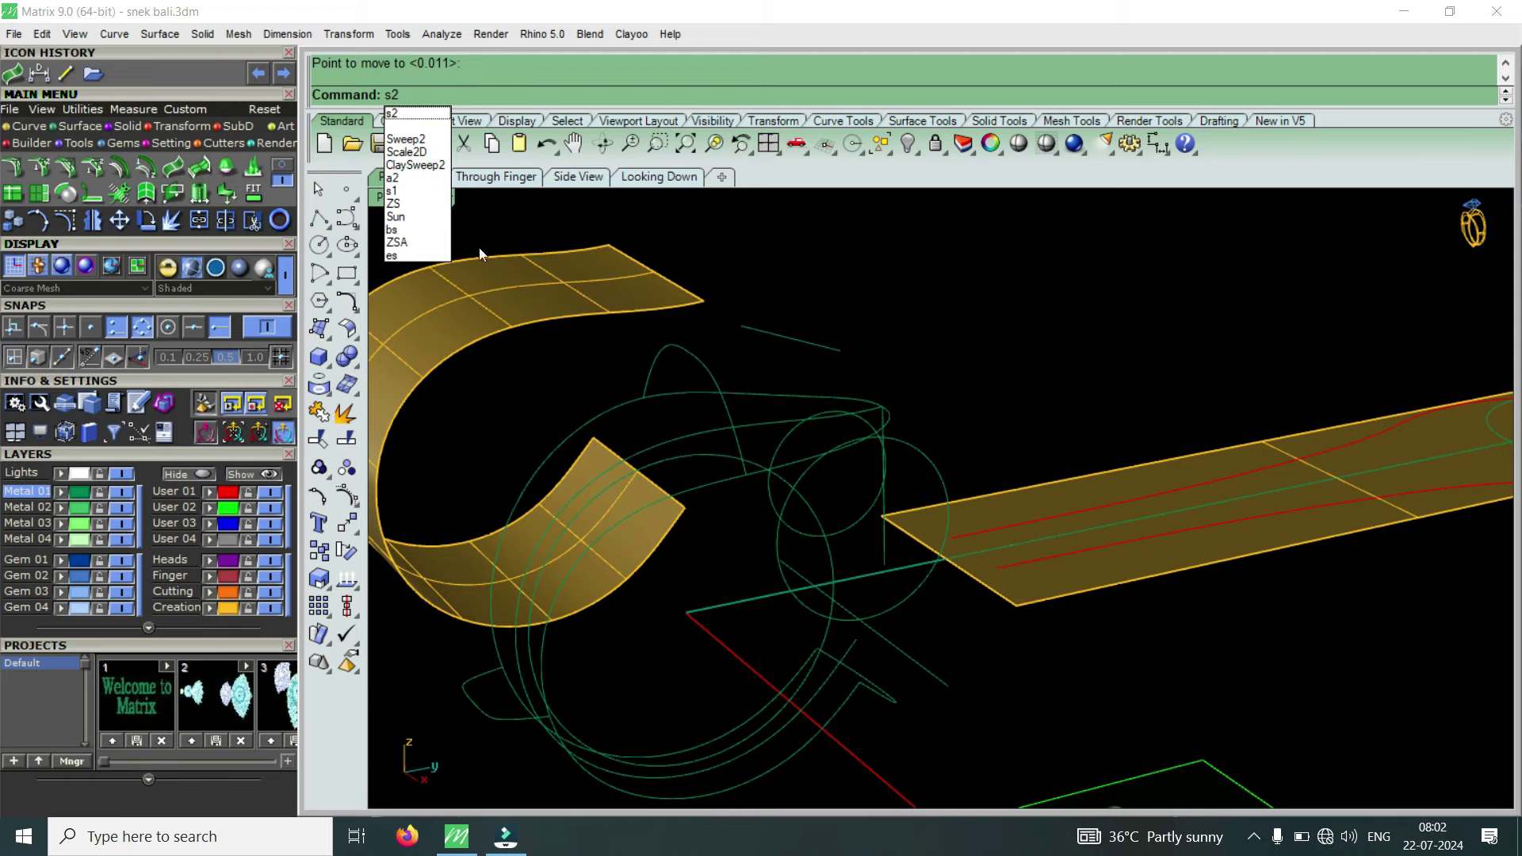
# Build the snake head surface with Sweep2 along two rails and its cross-section curve.
pyautogui.click(406, 140)
pyautogui.moveTo(804, 387); pyautogui.dragTo(774, 409, button='right')
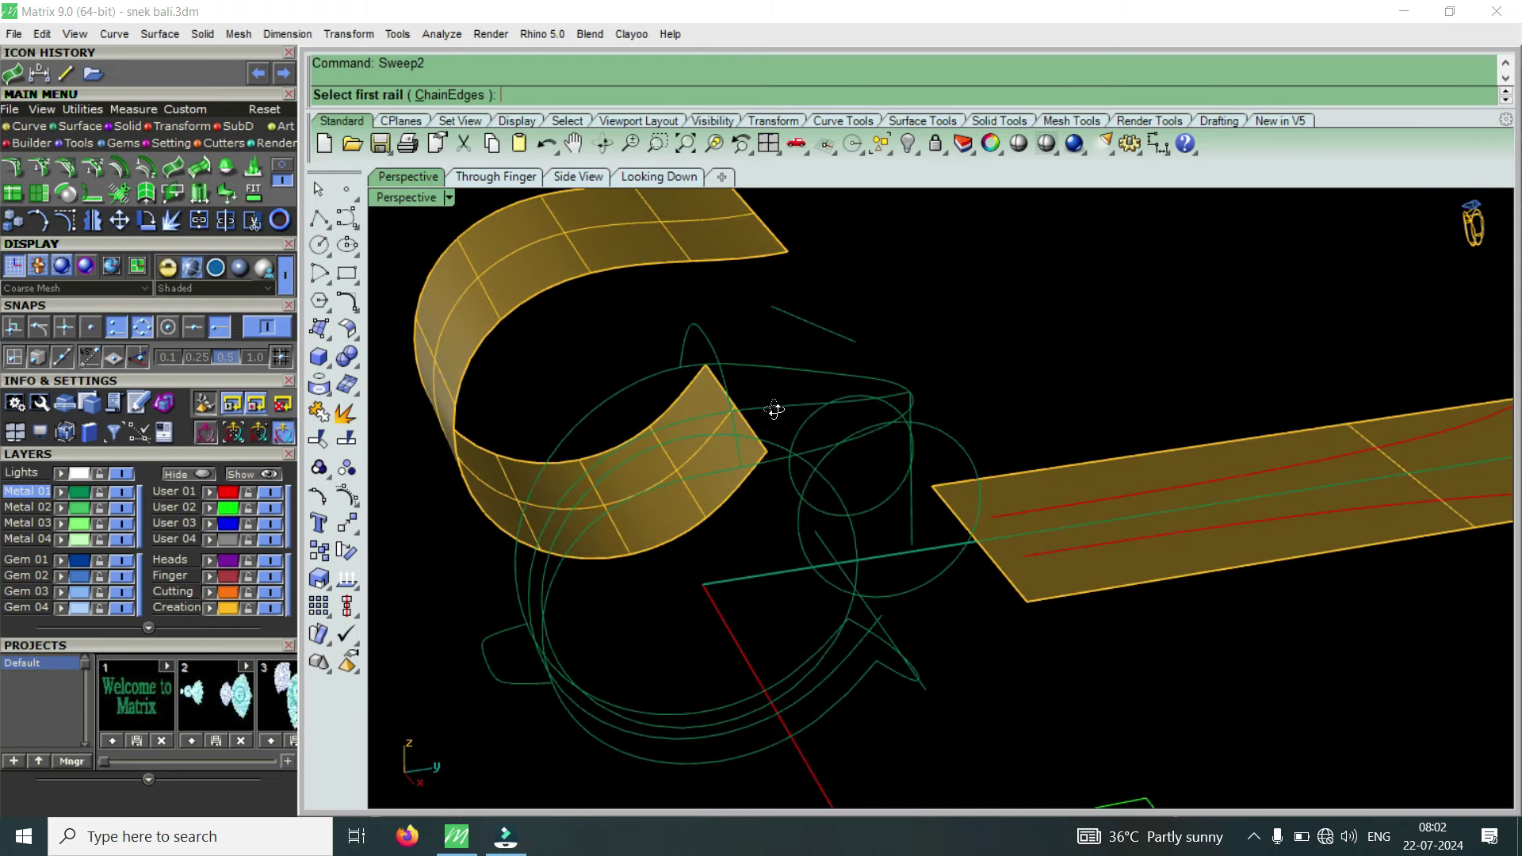
pyautogui.scroll(2, 789, 465)
pyautogui.click(780, 471)
pyautogui.click(798, 339)
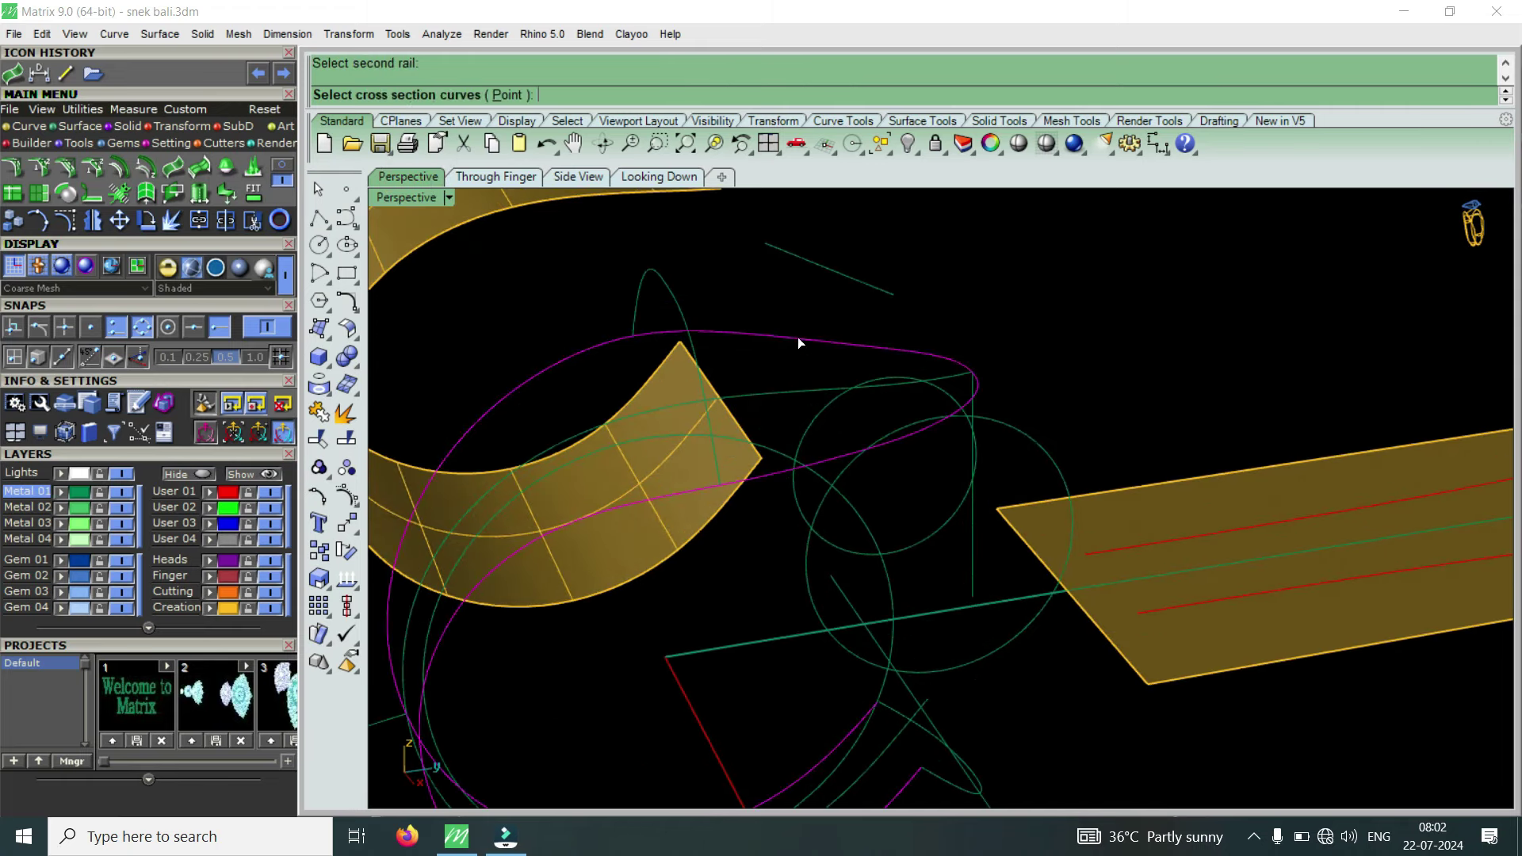
pyautogui.click(686, 318)
pyautogui.press('Return')
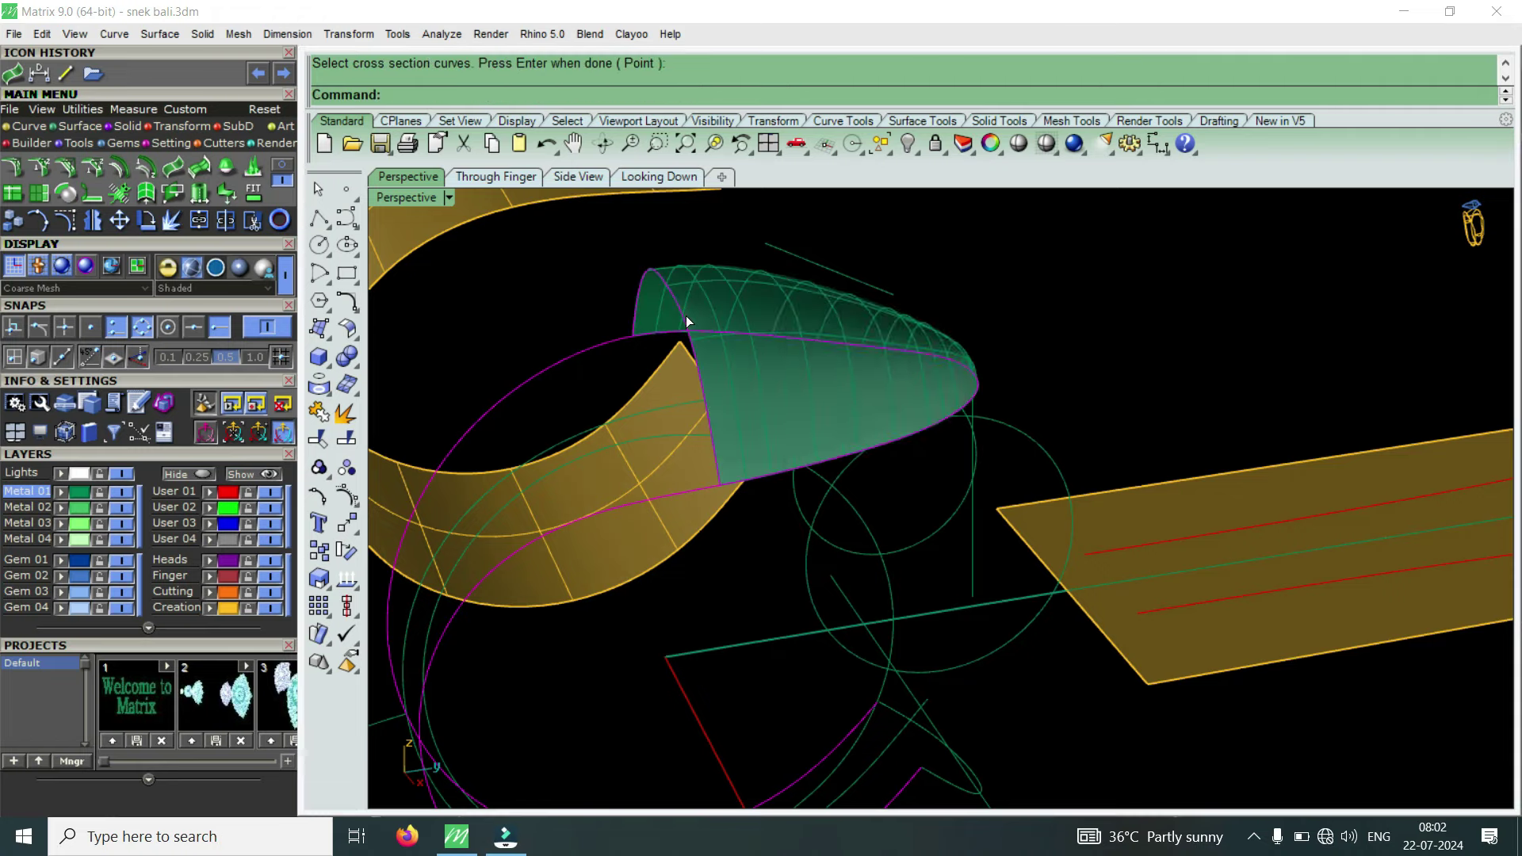
pyautogui.press('Return')
# Preview a second Sweep2 around the loop using the circular rail and head surface edge.
pyautogui.moveTo(881, 347); pyautogui.dragTo(729, 428, button='right')
pyautogui.press('Return')
pyautogui.click(725, 445)
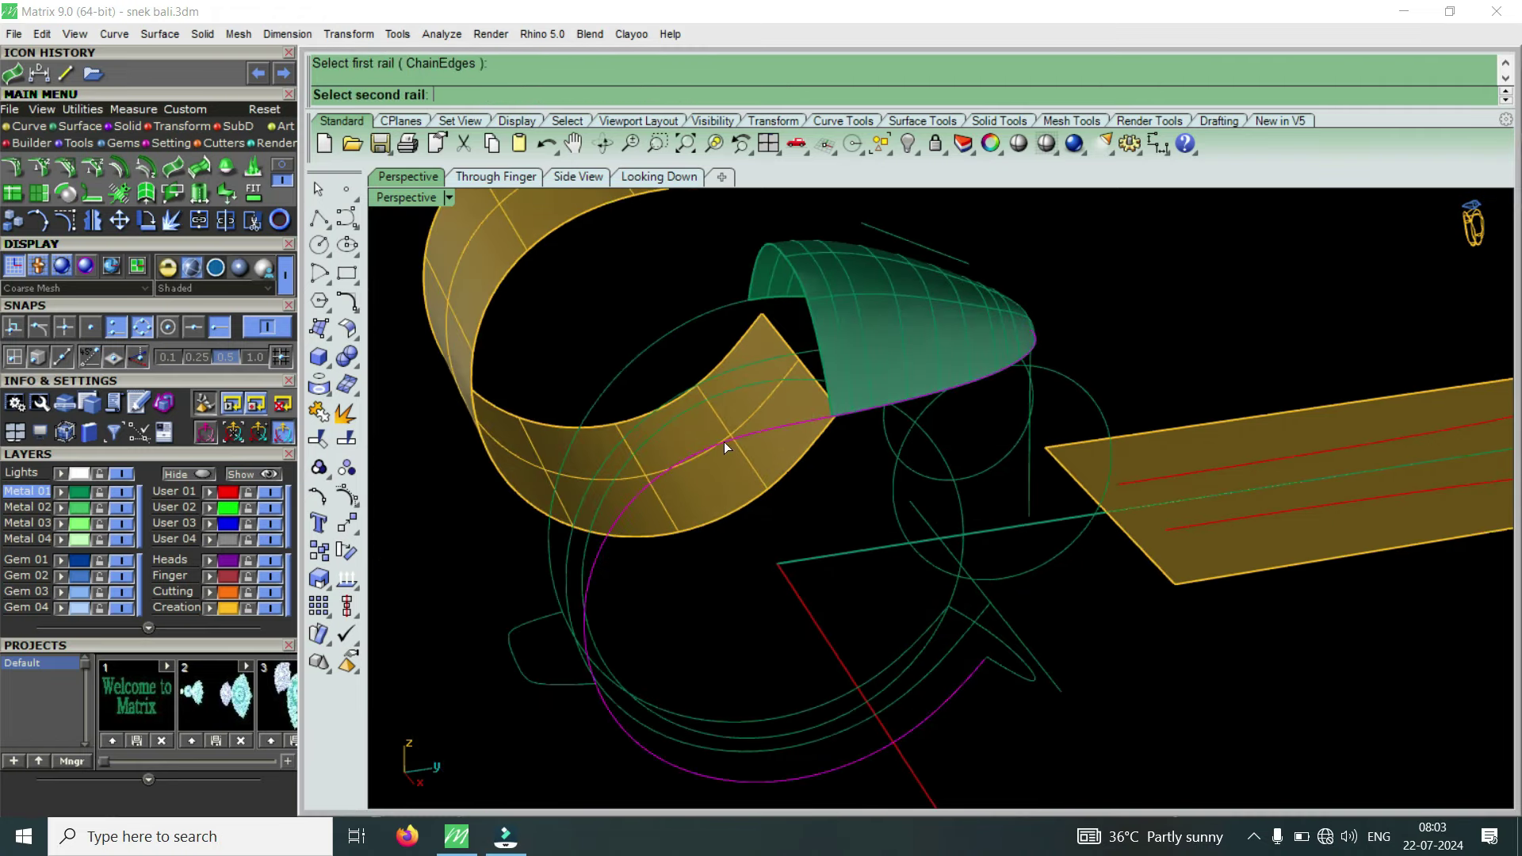
pyautogui.click(651, 348)
pyautogui.click(544, 684)
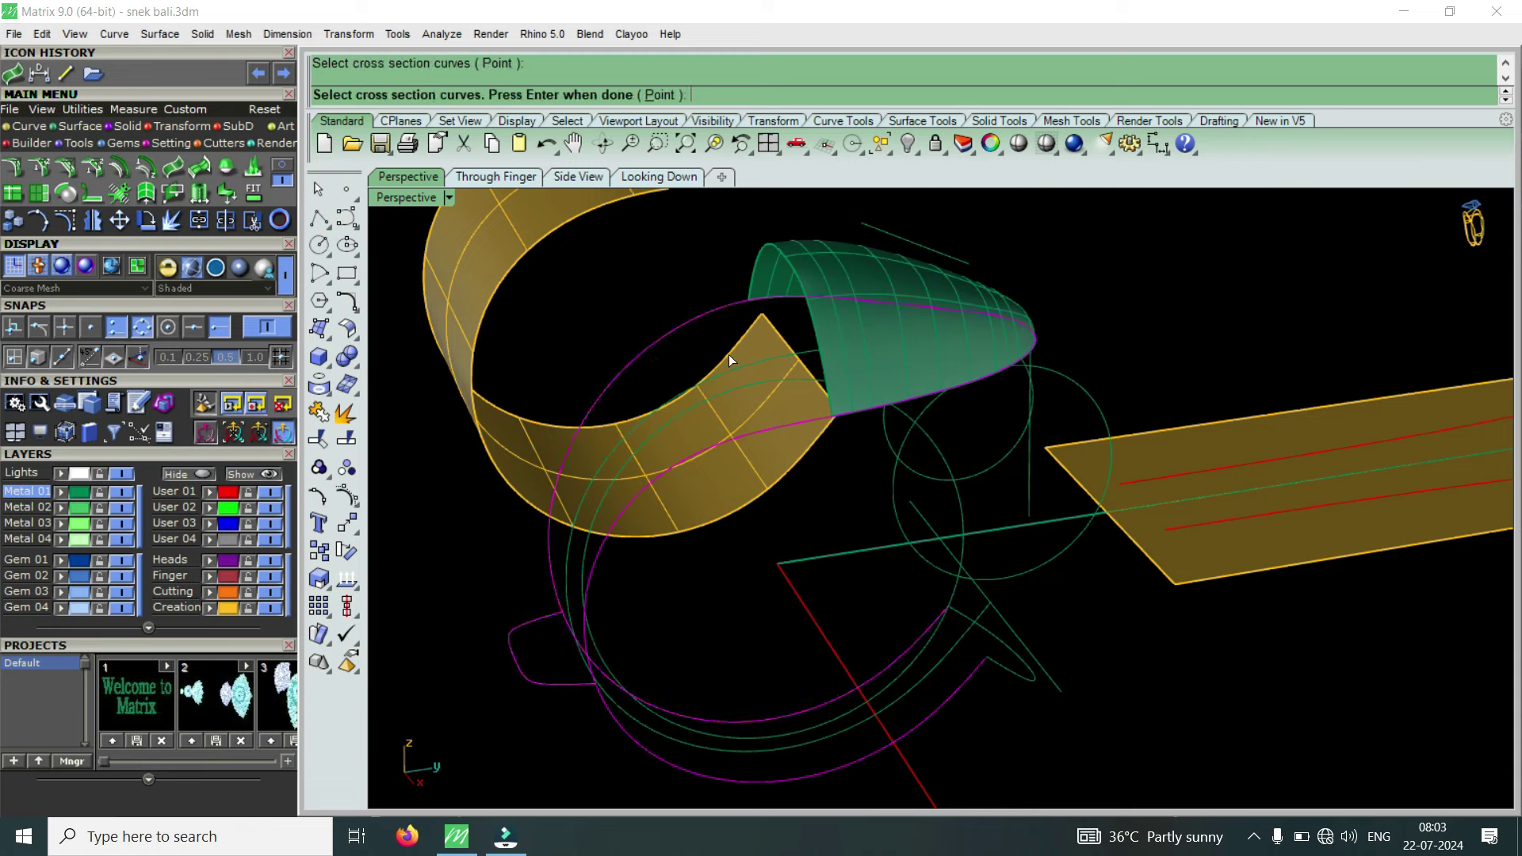
pyautogui.click(796, 265)
pyautogui.click(855, 336)
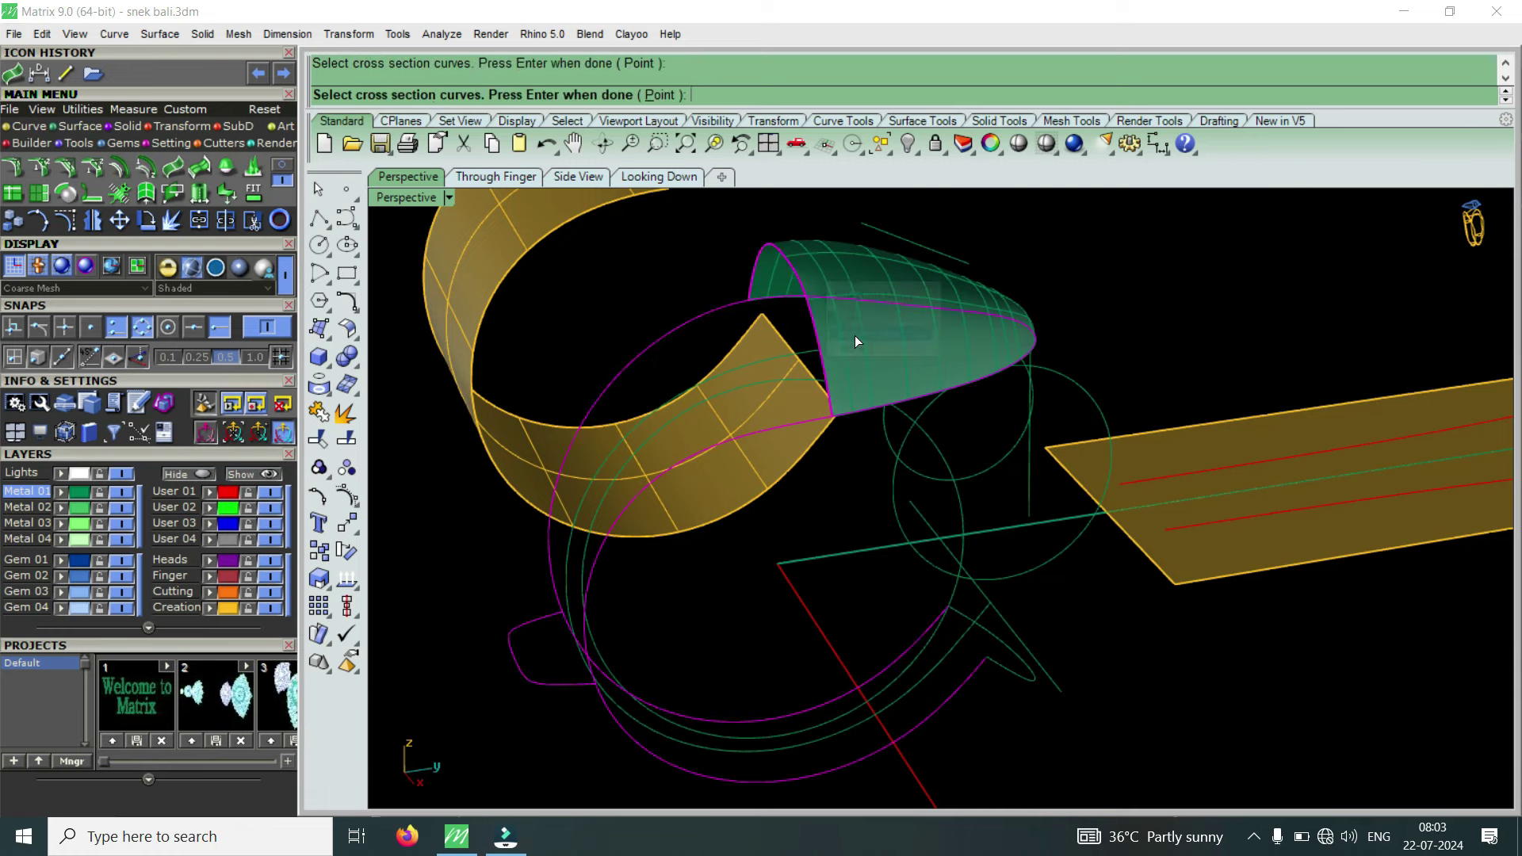
pyautogui.press('Return')
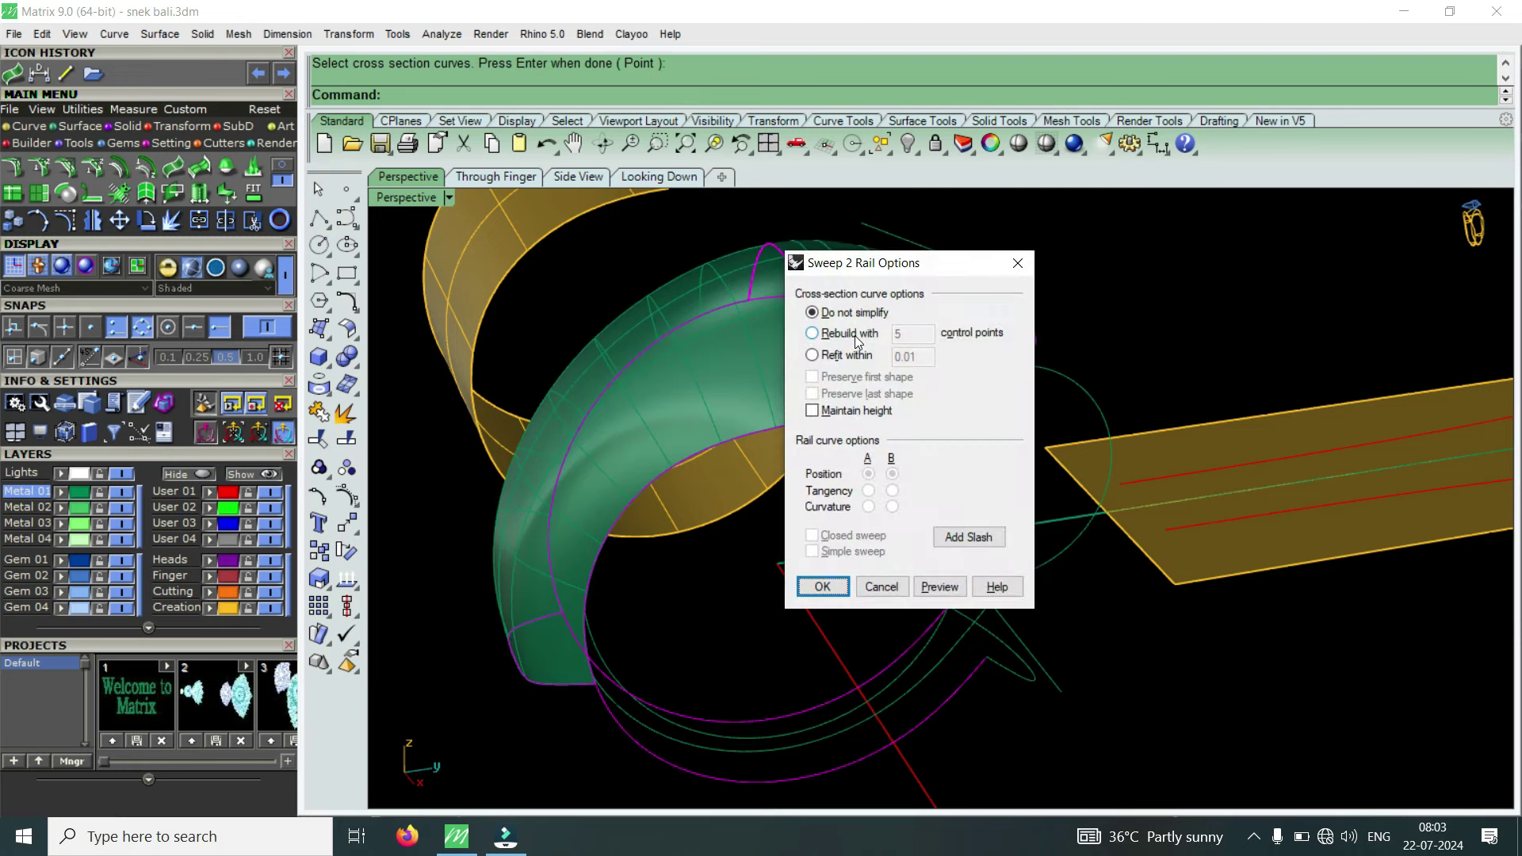
# Accept the Sweep 2 Rail Options to build the loop surface.
pyautogui.press('Return')
pyautogui.scroll(-3, 717, 509)
pyautogui.scroll(5, 724, 563)
# Sweep the tail along the inner arc with the V-shaped curve and the surface edge.
pyautogui.press('Return')
pyautogui.click(735, 590)
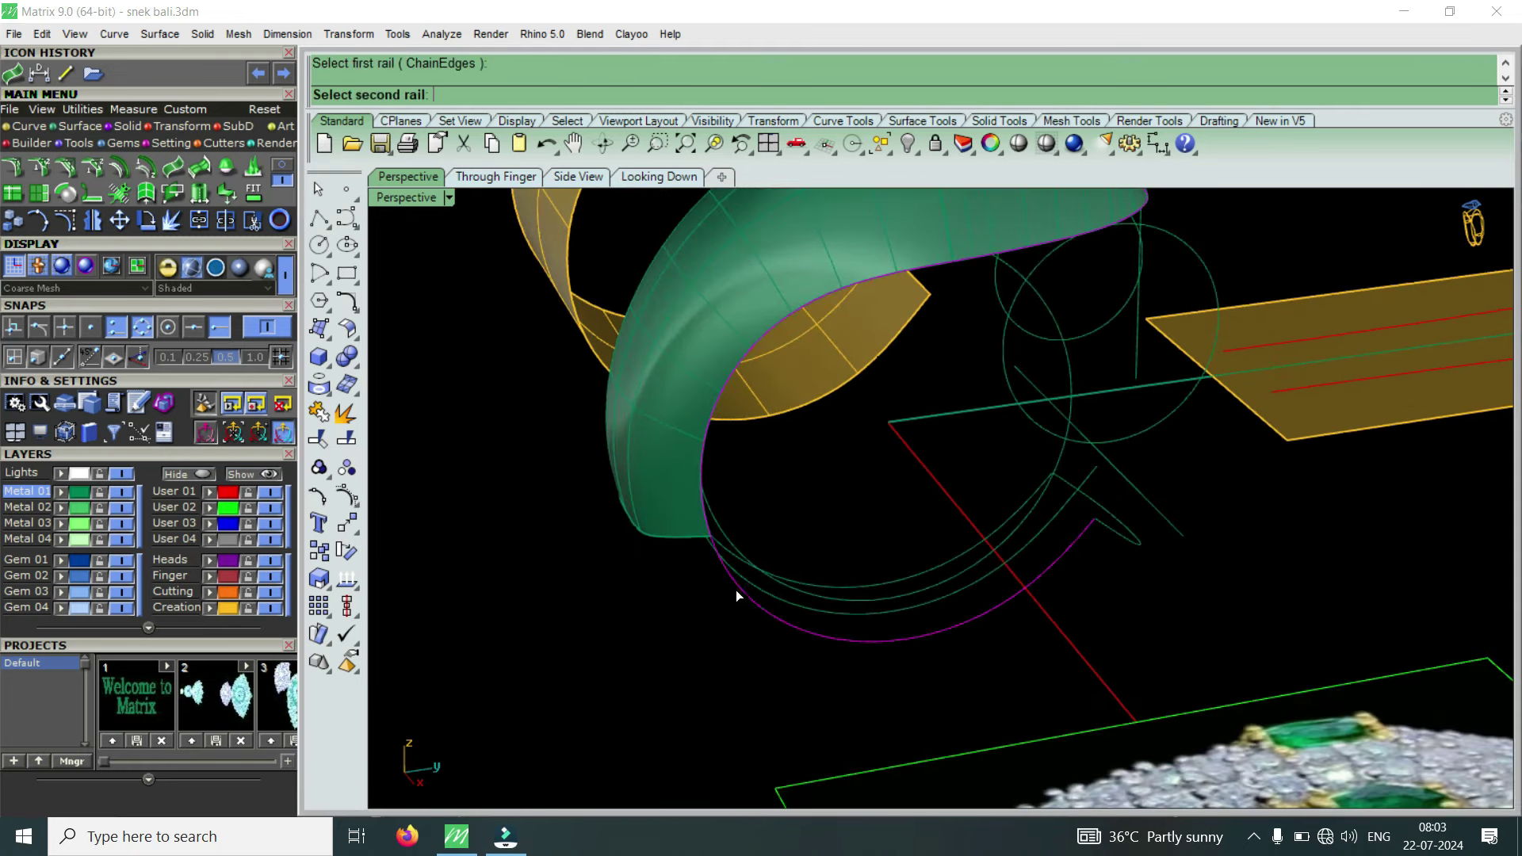
pyautogui.scroll(2, 950, 573)
pyautogui.click(936, 561)
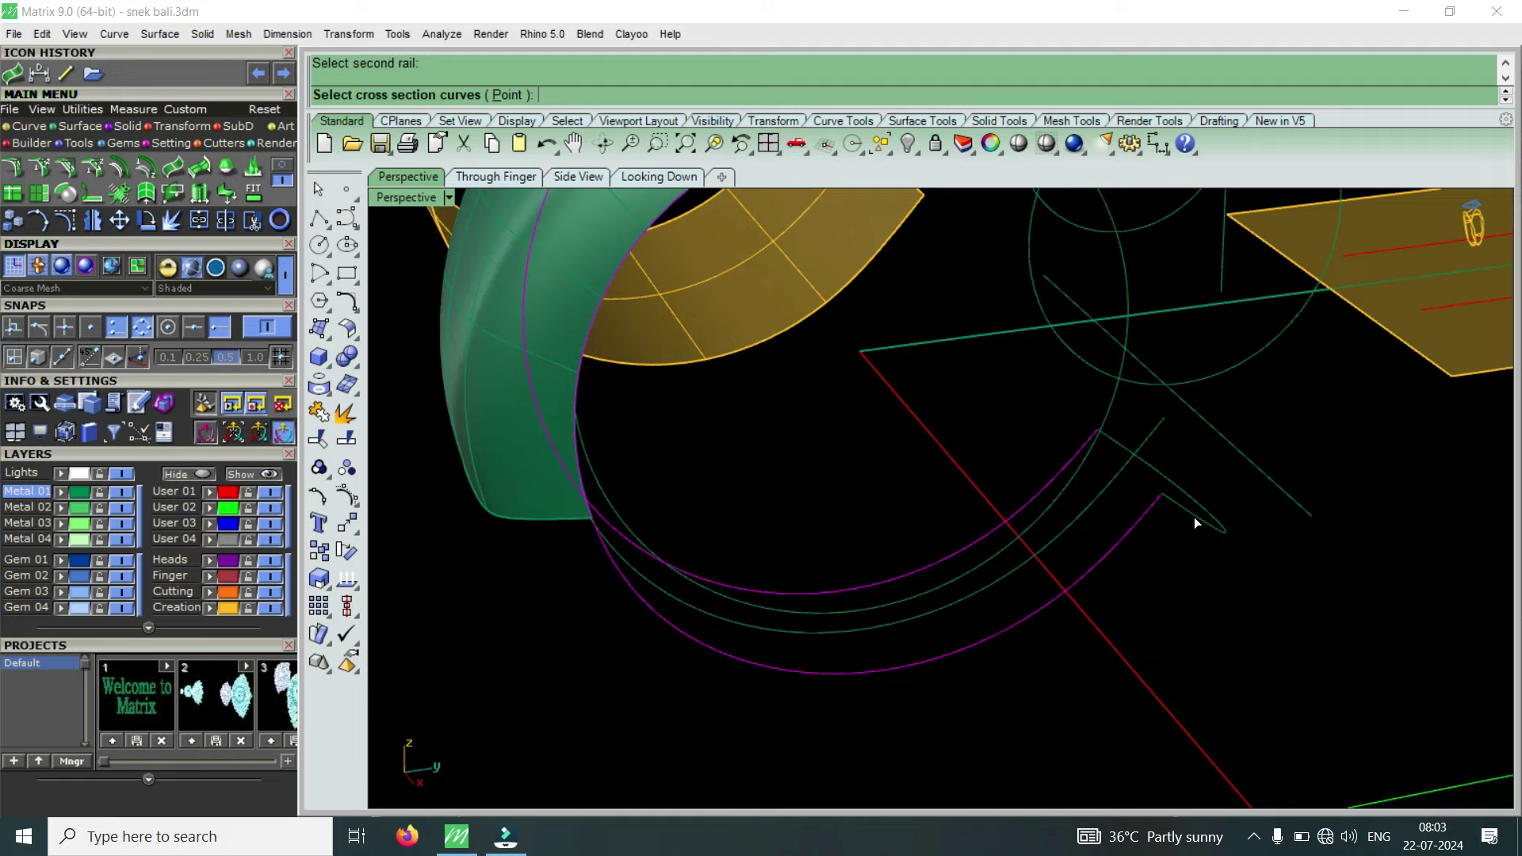
pyautogui.click(1195, 522)
pyautogui.click(537, 517)
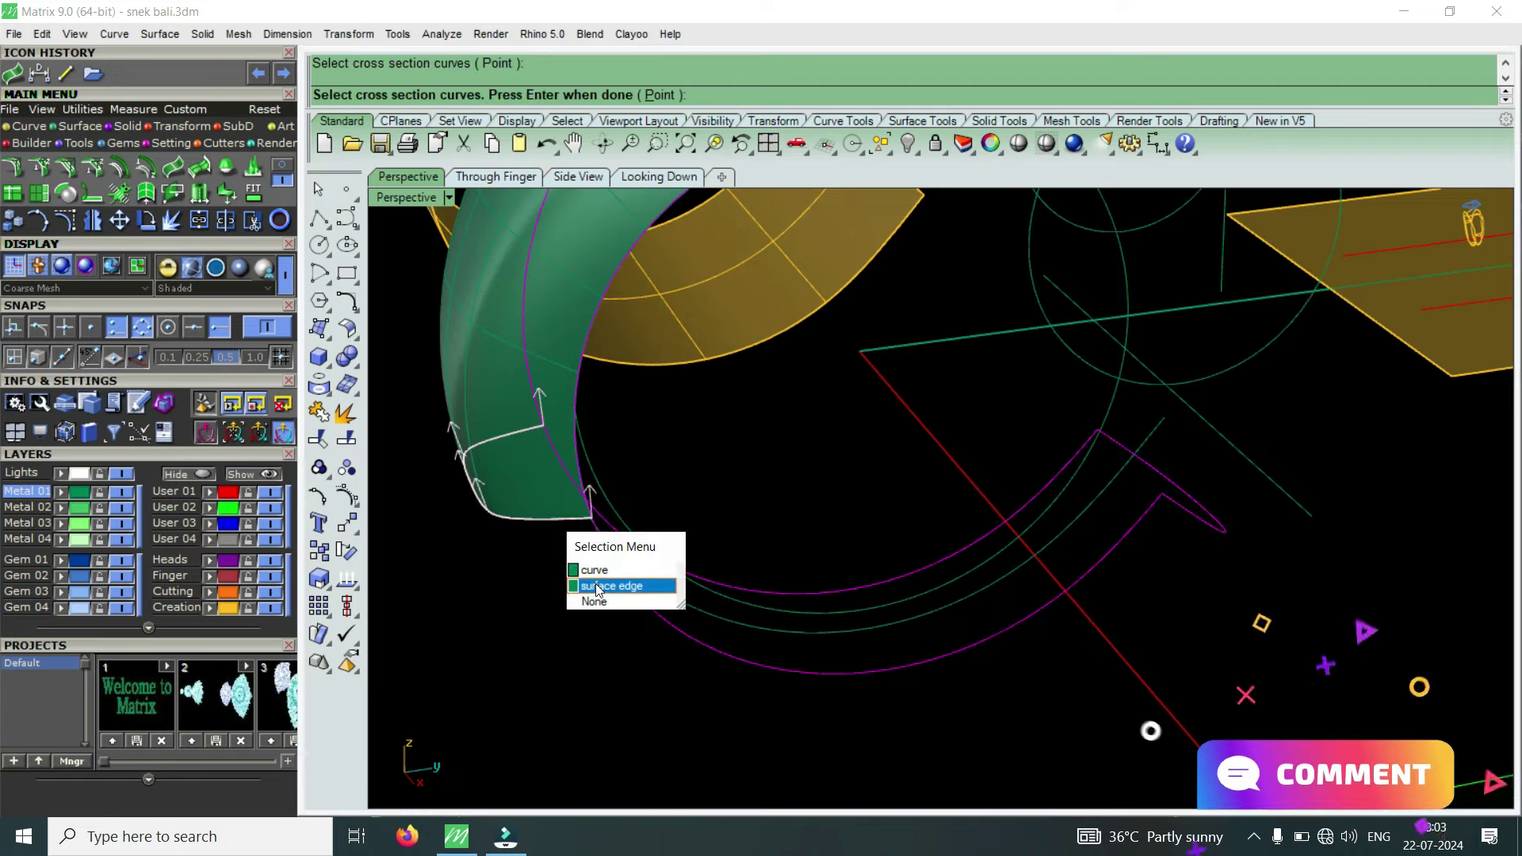
pyautogui.click(598, 587)
pyautogui.press('Return')
pyautogui.press('Return')
pyautogui.moveTo(595, 583)
pyautogui.mouseDown(button='right')
pyautogui.moveTo(589, 439)
pyautogui.moveTo(751, 484)
pyautogui.moveTo(765, 512)
pyautogui.moveTo(738, 445)
pyautogui.moveTo(618, 300)
pyautogui.moveTo(694, 405)
pyautogui.moveTo(666, 349)
pyautogui.moveTo(622, 312)
pyautogui.moveTo(622, 286)
pyautogui.moveTo(610, 301)
pyautogui.mouseUp(button='right')
pyautogui.moveTo(814, 358)
pyautogui.mouseDown(button='right')
pyautogui.moveTo(834, 339)
pyautogui.moveTo(904, 487)
pyautogui.moveTo(690, 547)
pyautogui.moveTo(912, 479)
pyautogui.moveTo(893, 599)
pyautogui.mouseUp(button='right')
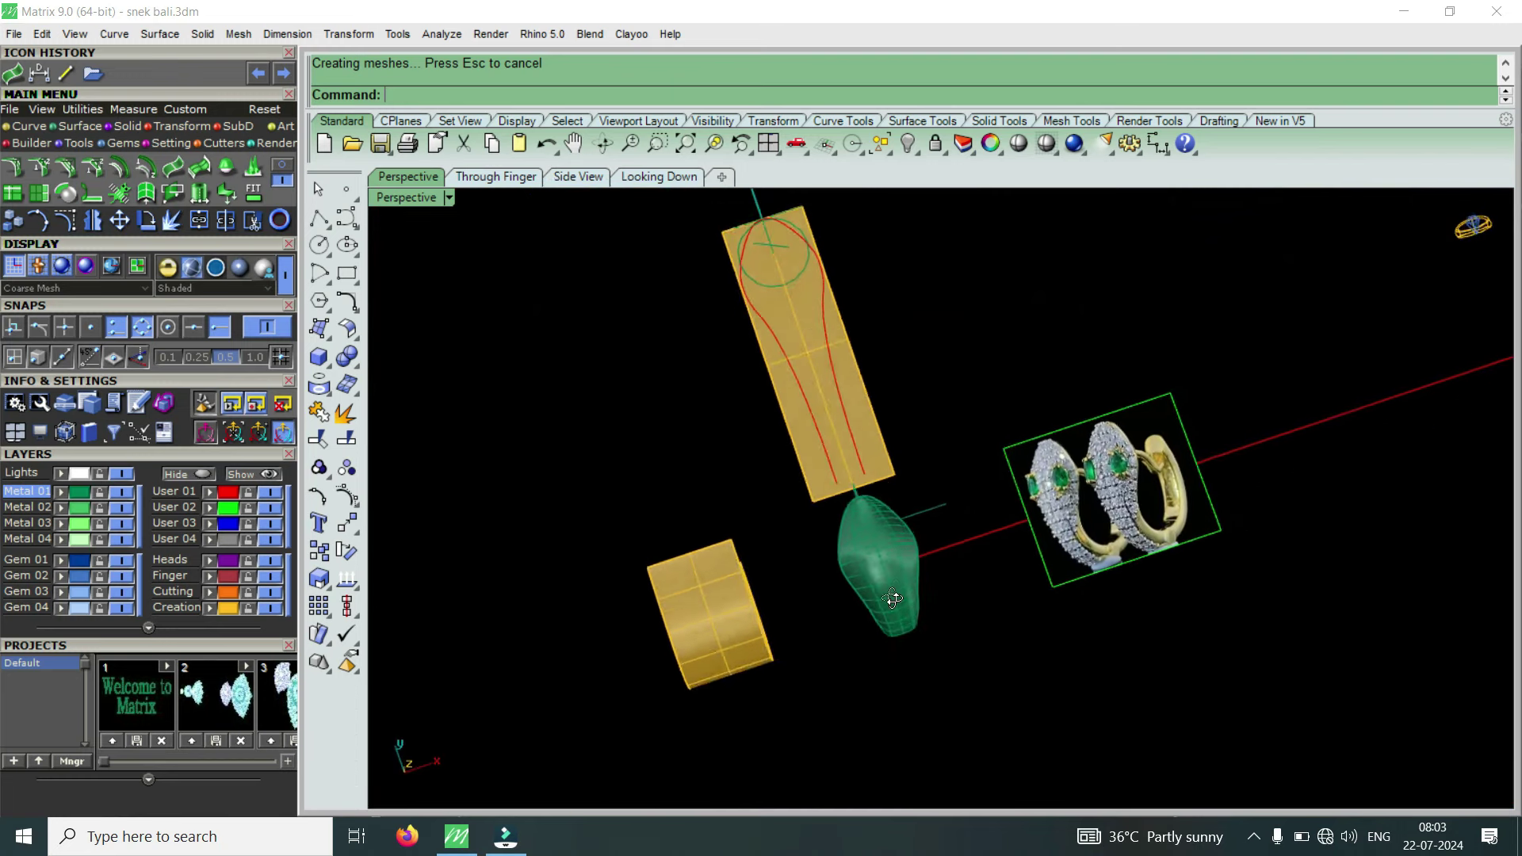
# Merge the first two adjoining green surfaces with MergeSrf.
pyautogui.scroll(3, 1187, 423)
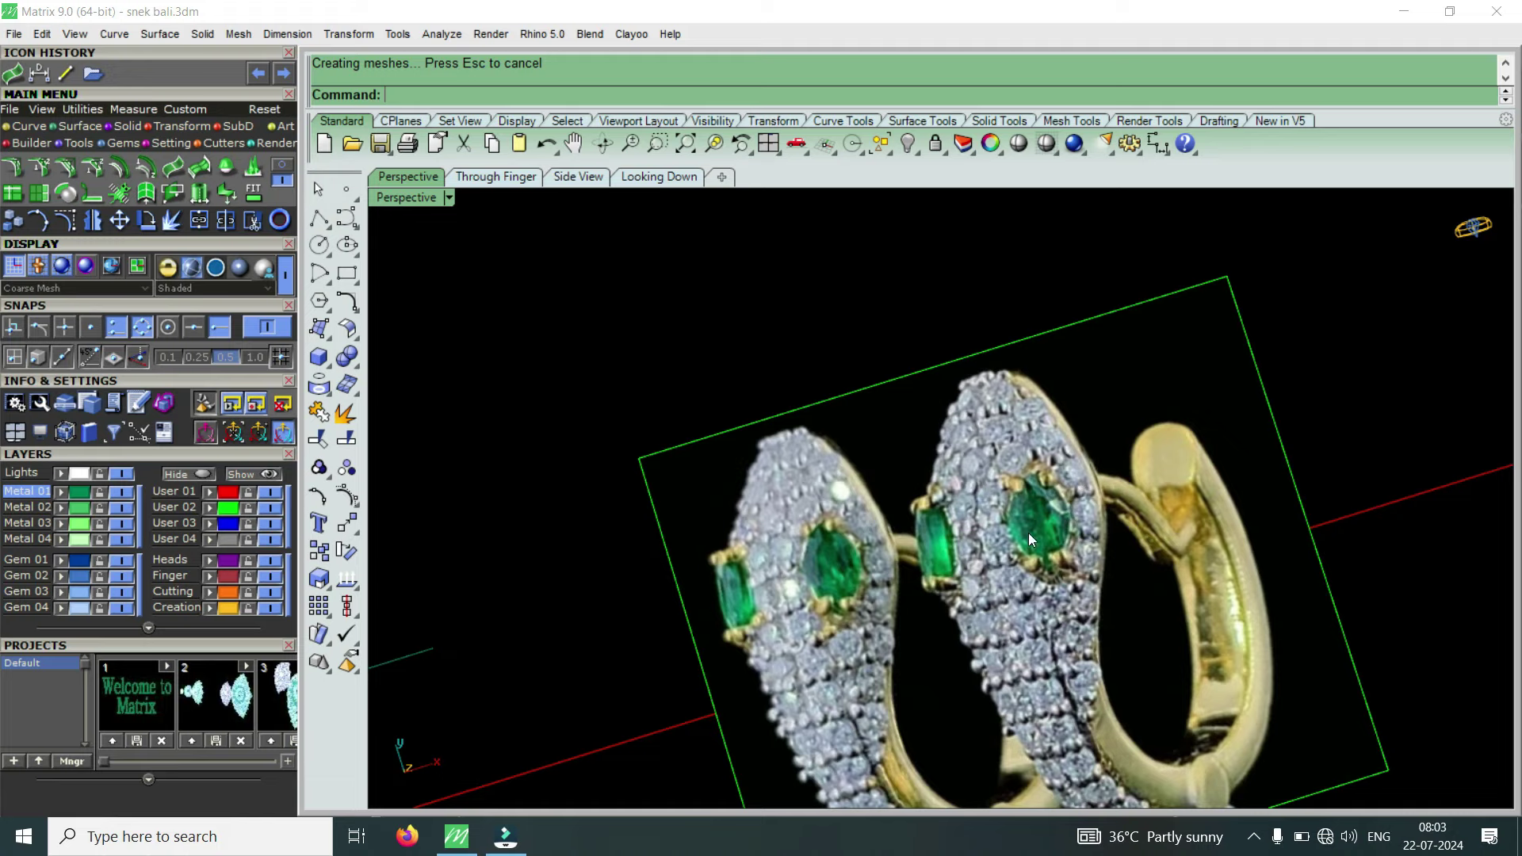
pyautogui.scroll(-3, 1055, 525)
pyautogui.scroll(-2, 1055, 524)
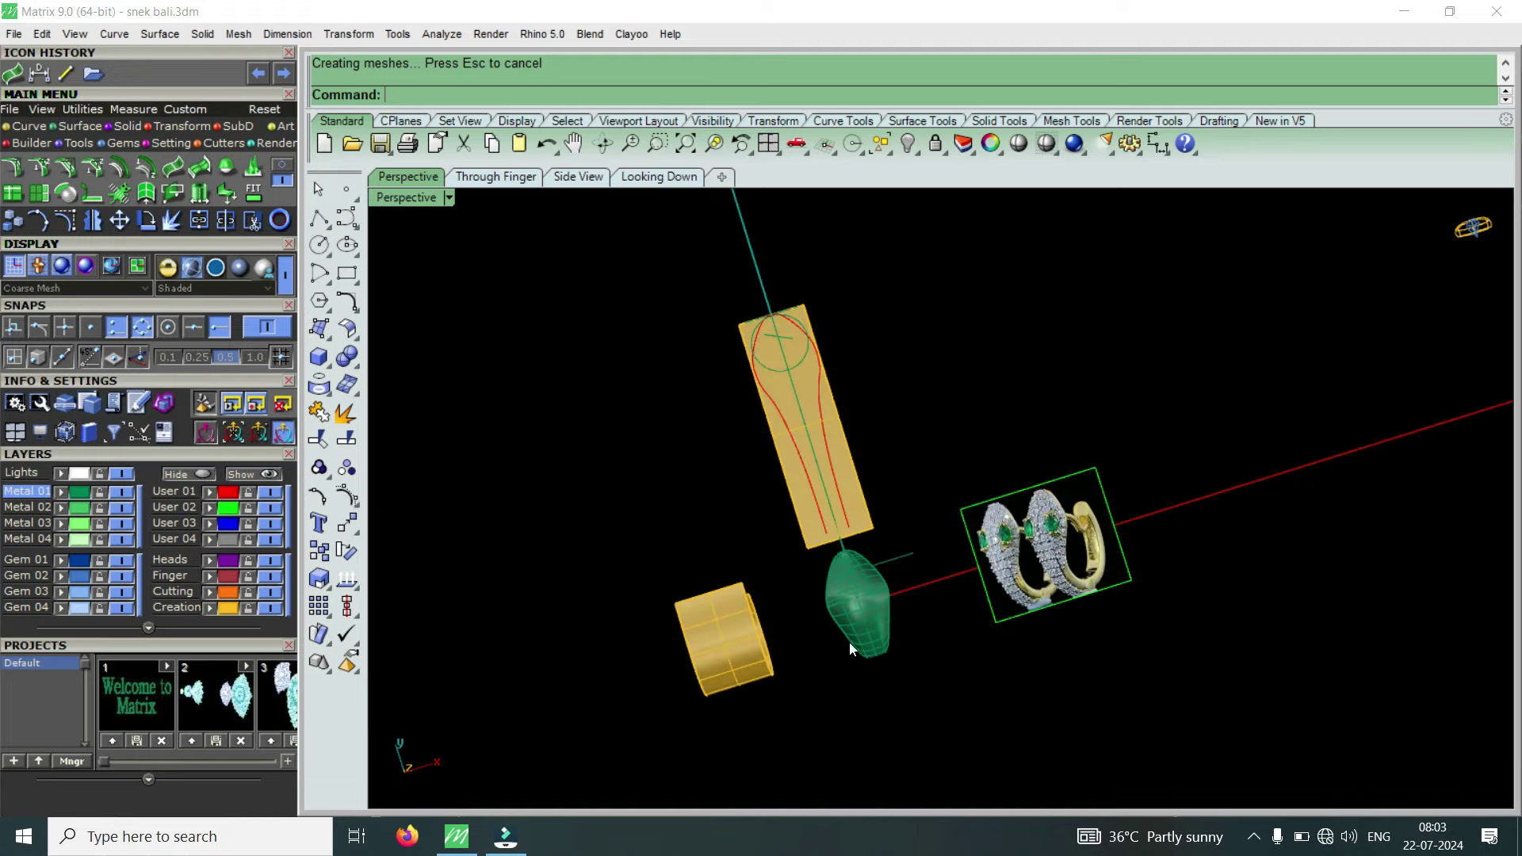
pyautogui.moveTo(848, 642)
pyautogui.mouseDown(button='right')
pyautogui.moveTo(1028, 405)
pyautogui.moveTo(1052, 539)
pyautogui.mouseUp(button='right')
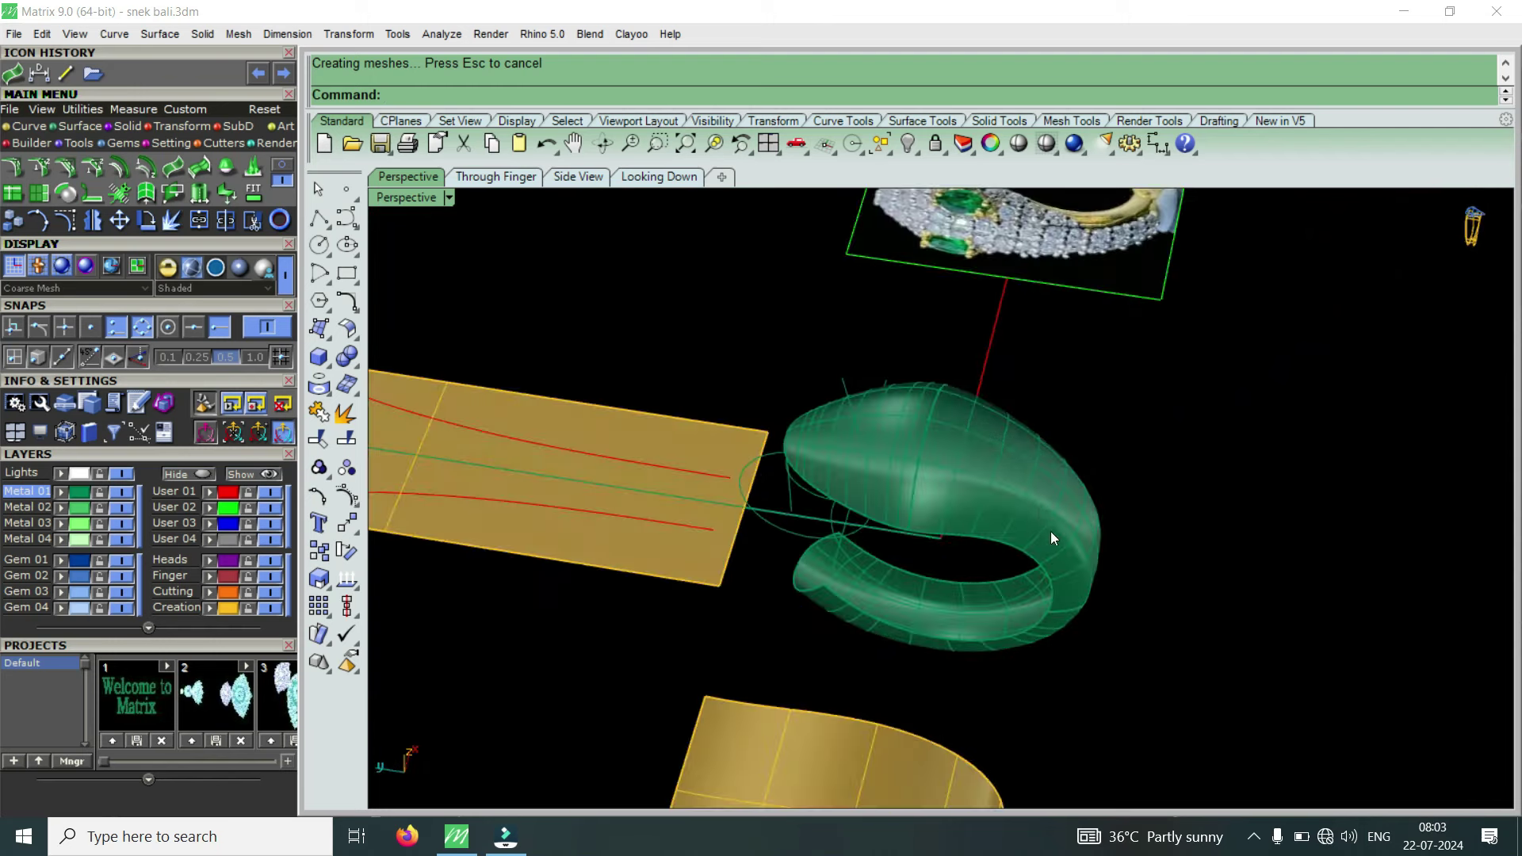
pyautogui.click(15, 75)
pyautogui.click(913, 428)
pyautogui.click(970, 442)
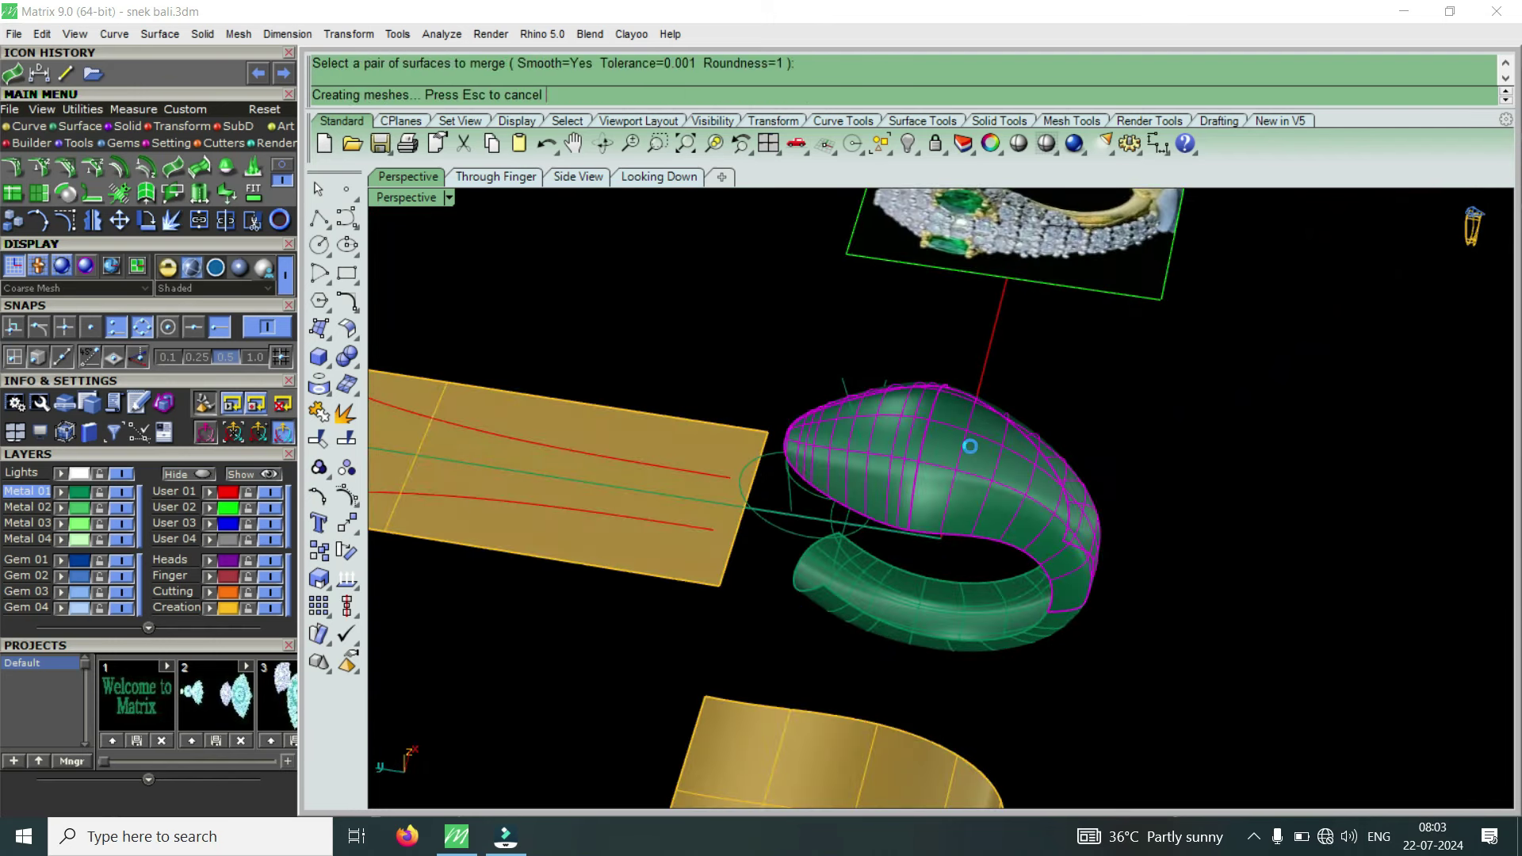
# Merge the remaining upper and lower green surfaces and select the combined body.
pyautogui.rightClick(971, 447)
pyautogui.click(1037, 508)
pyautogui.click(1059, 627)
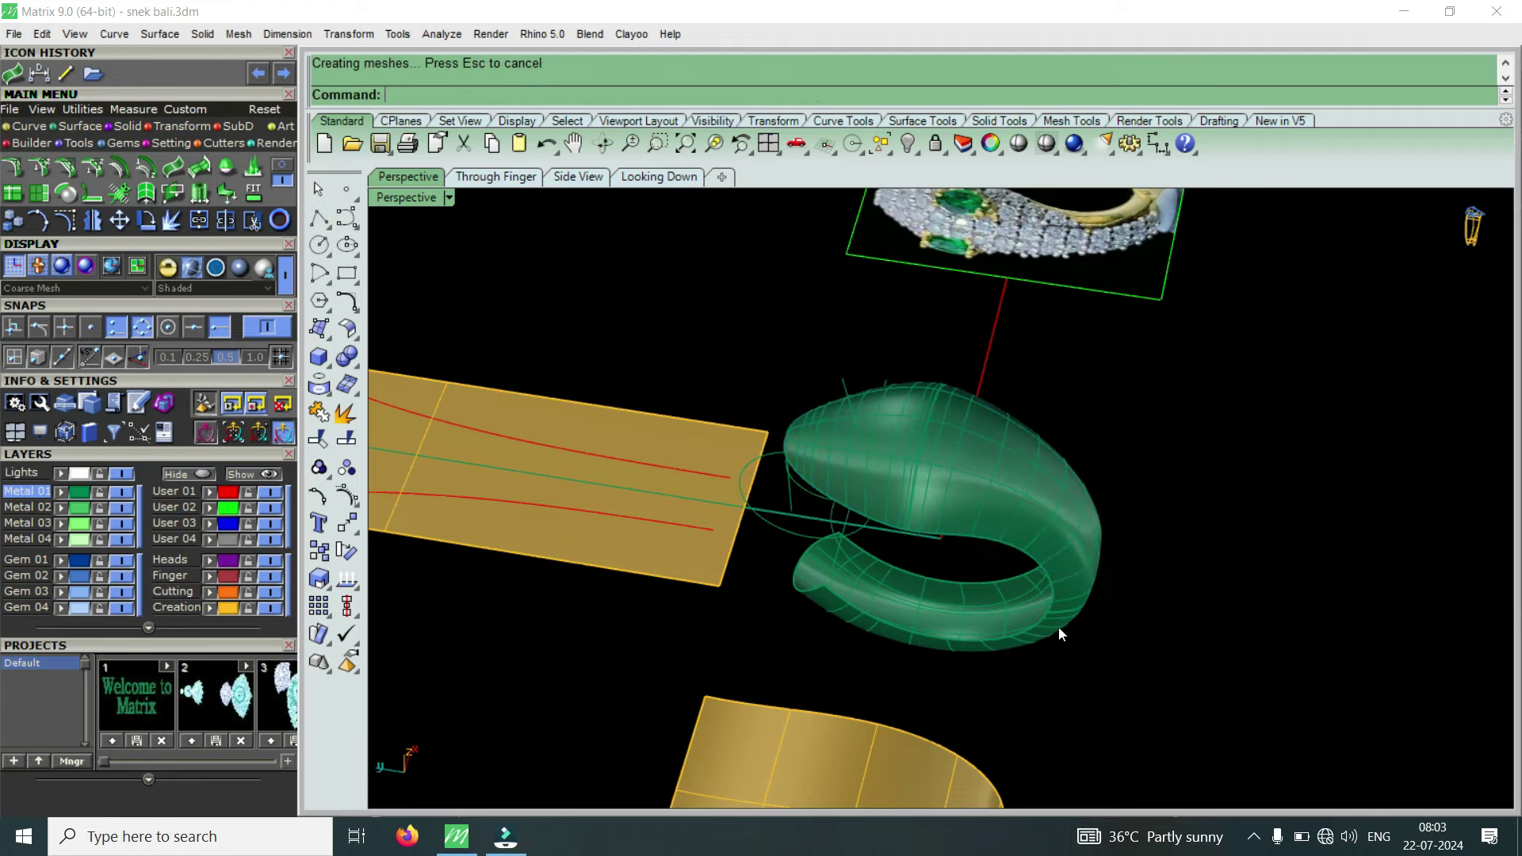
pyautogui.click(894, 485)
pyautogui.moveTo(886, 484); pyautogui.dragTo(825, 254, button='right')
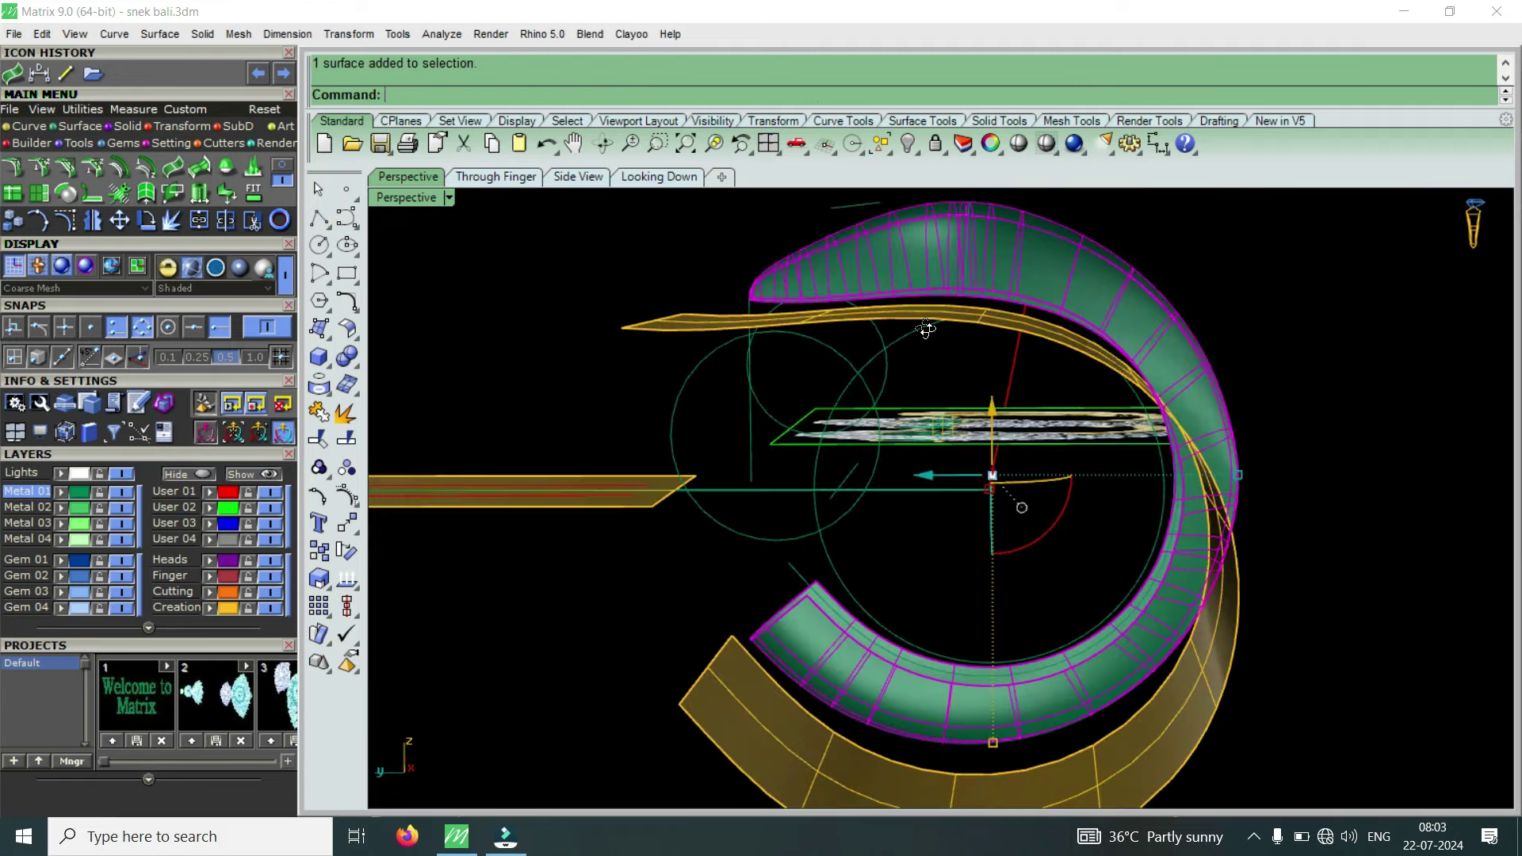
pyautogui.scroll(5, 824, 253)
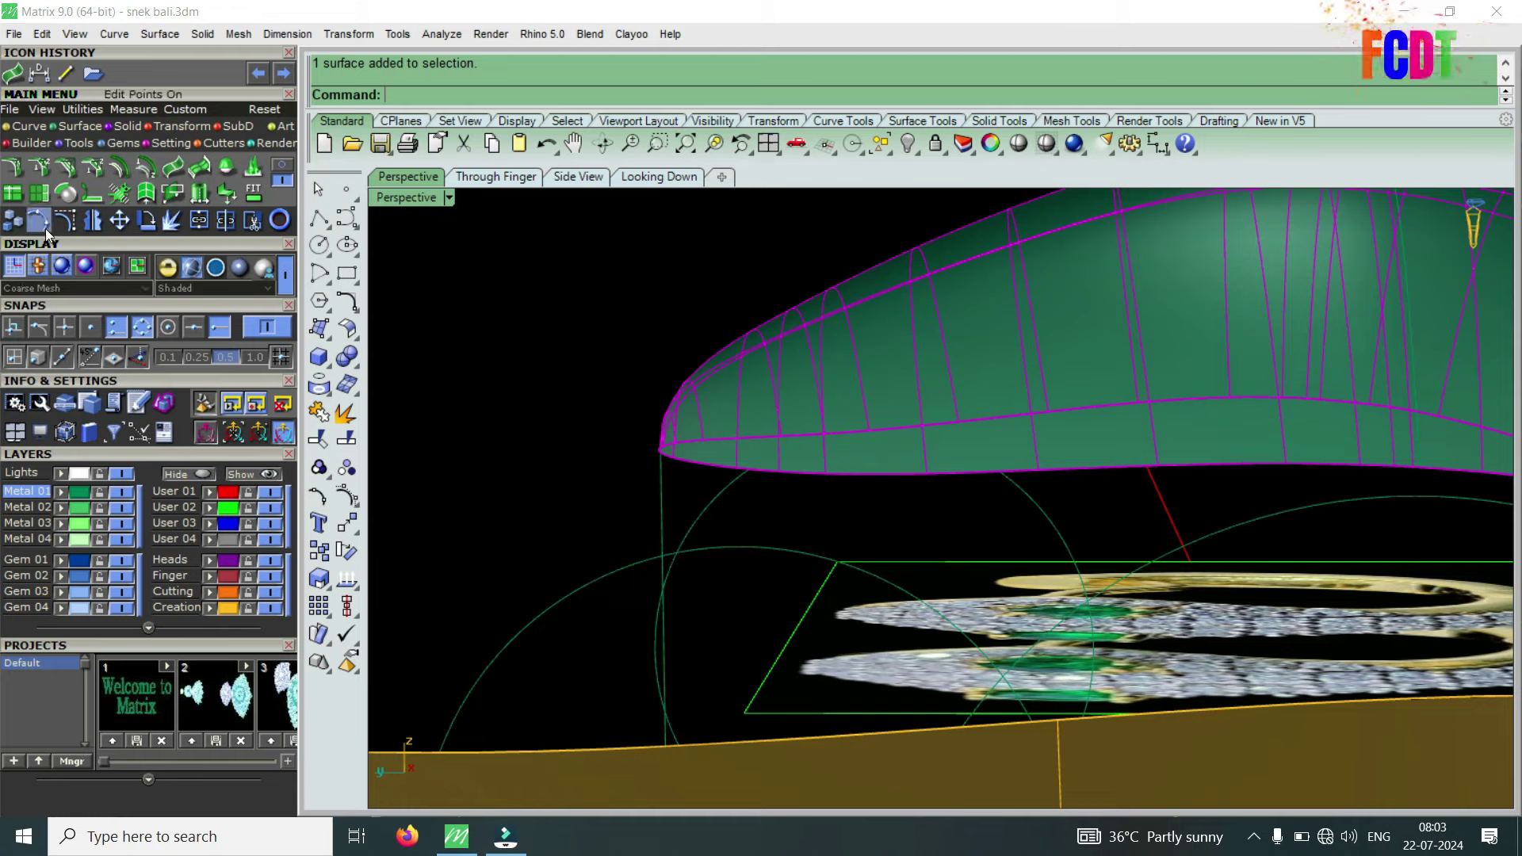
# Display the control points and raise the top-edge points of the green snake-head surface.
pyautogui.click(71, 224)
pyautogui.moveTo(811, 375); pyautogui.dragTo(787, 299, button='right')
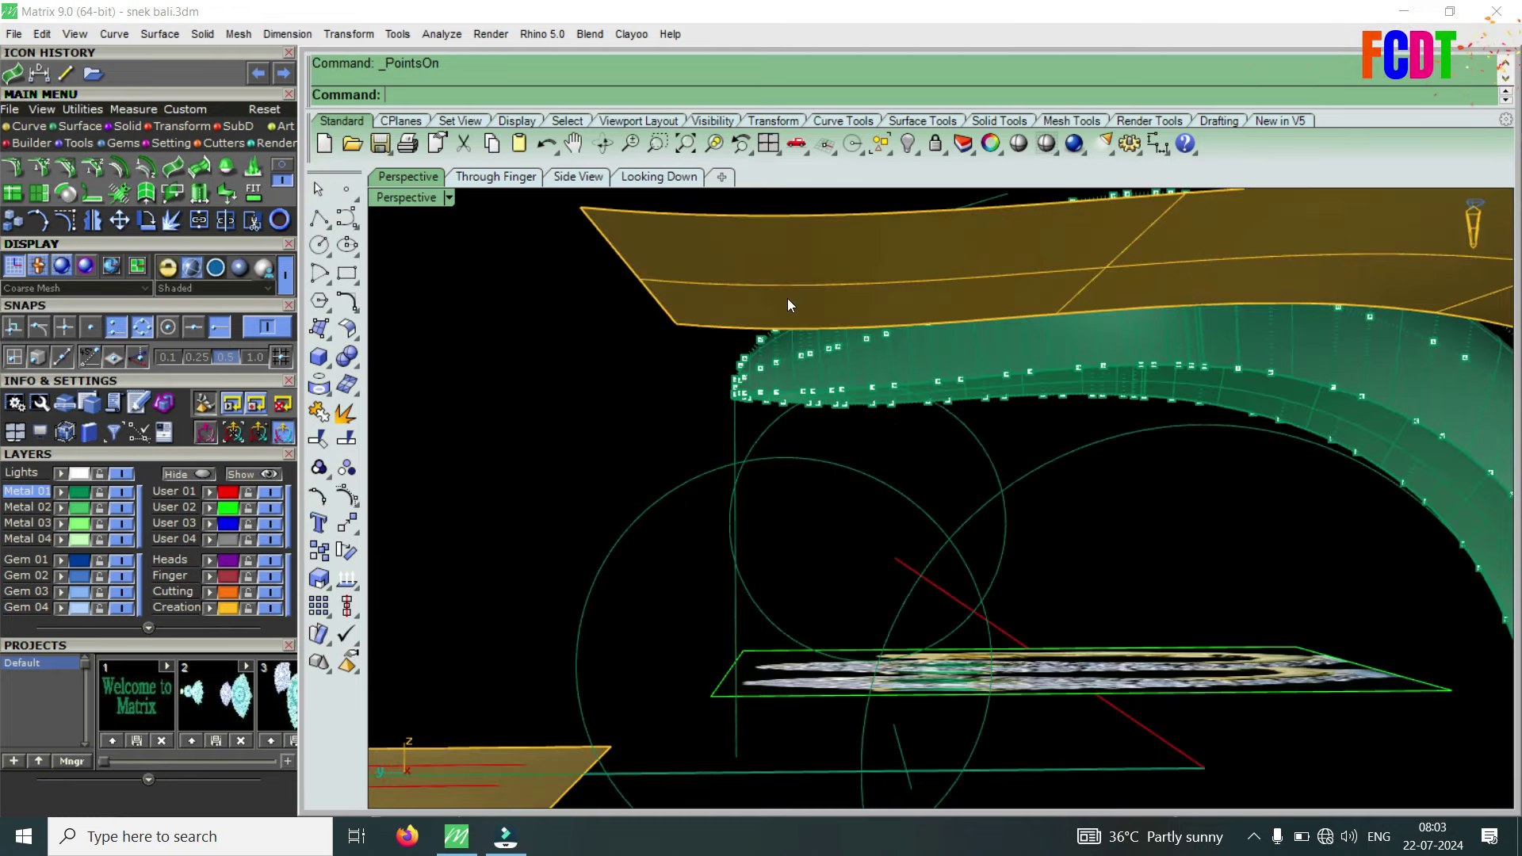
pyautogui.moveTo(604, 491); pyautogui.dragTo(686, 465, button='right')
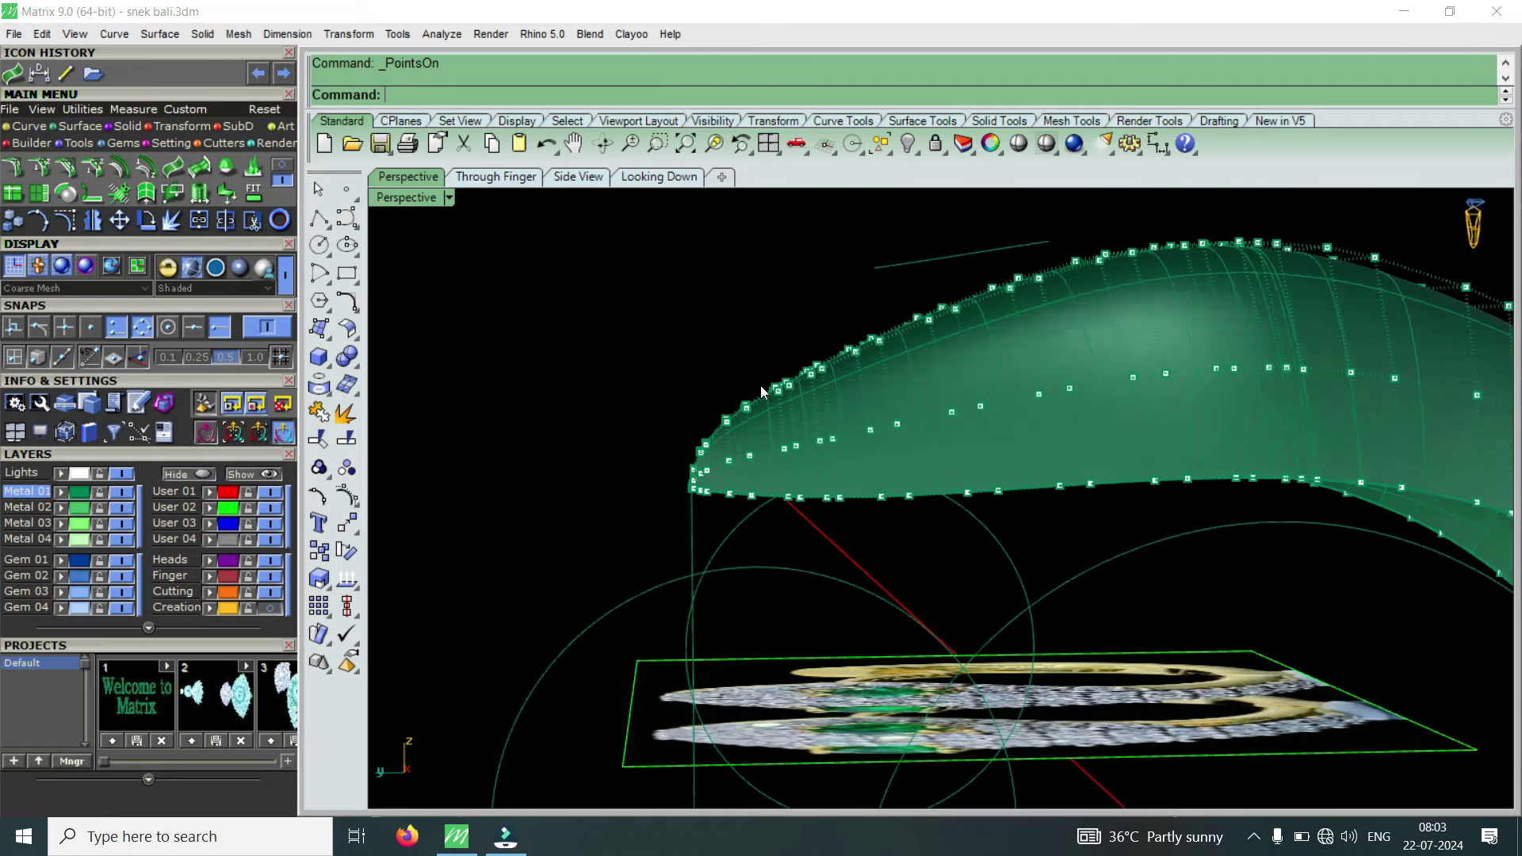
pyautogui.scroll(2, 803, 386)
pyautogui.moveTo(722, 303); pyautogui.dragTo(889, 410)
pyautogui.scroll(2, 838, 349)
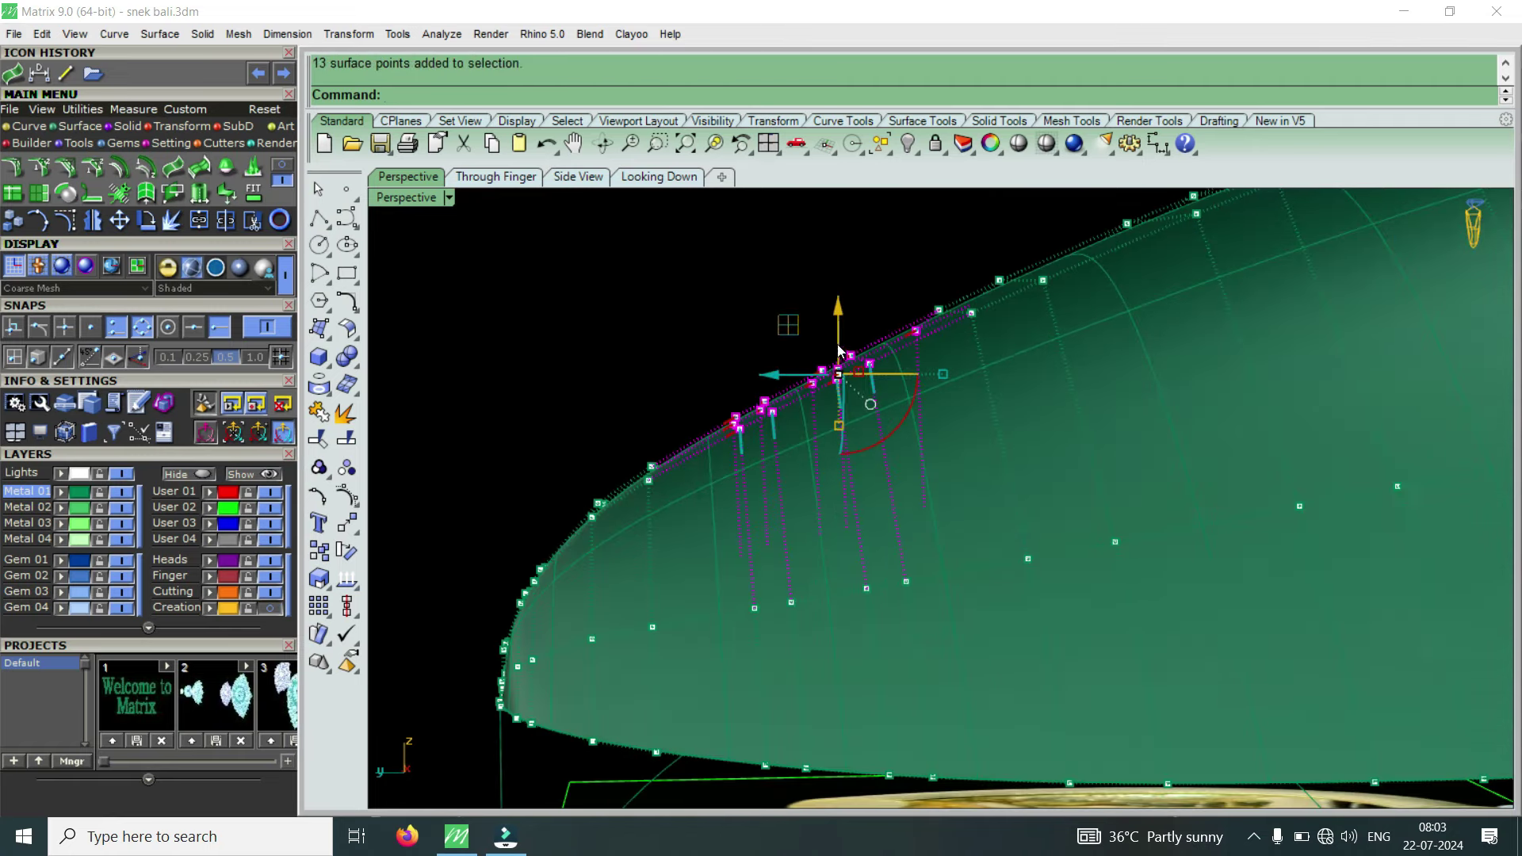
pyautogui.moveTo(841, 316); pyautogui.dragTo(792, 333, button='right')
pyautogui.moveTo(632, 334); pyautogui.dragTo(859, 456)
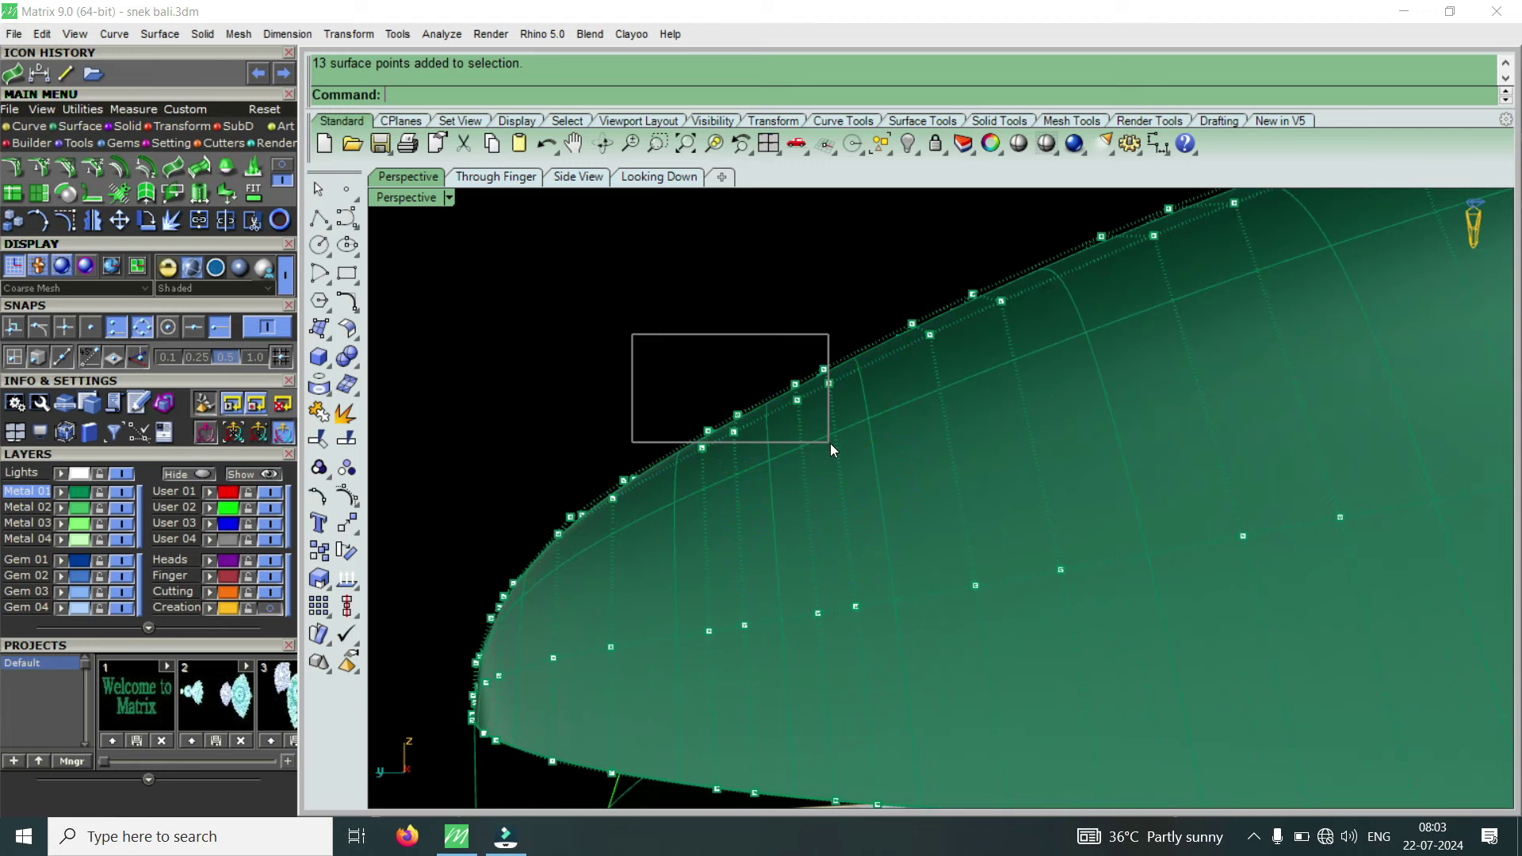
pyautogui.moveTo(766, 343); pyautogui.dragTo(758, 375, button='right')
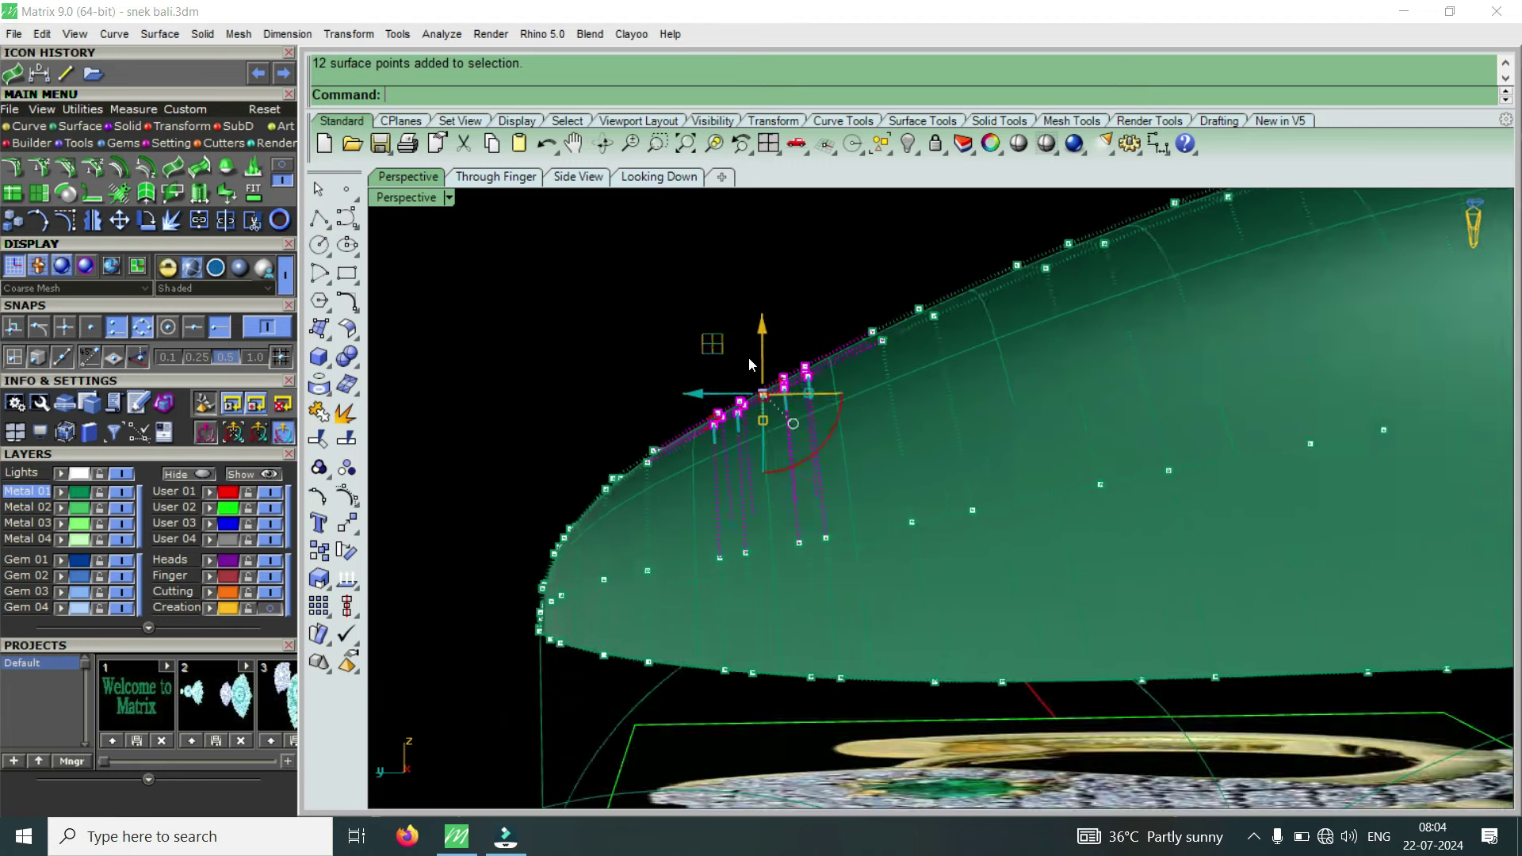
pyautogui.scroll(2, 773, 360)
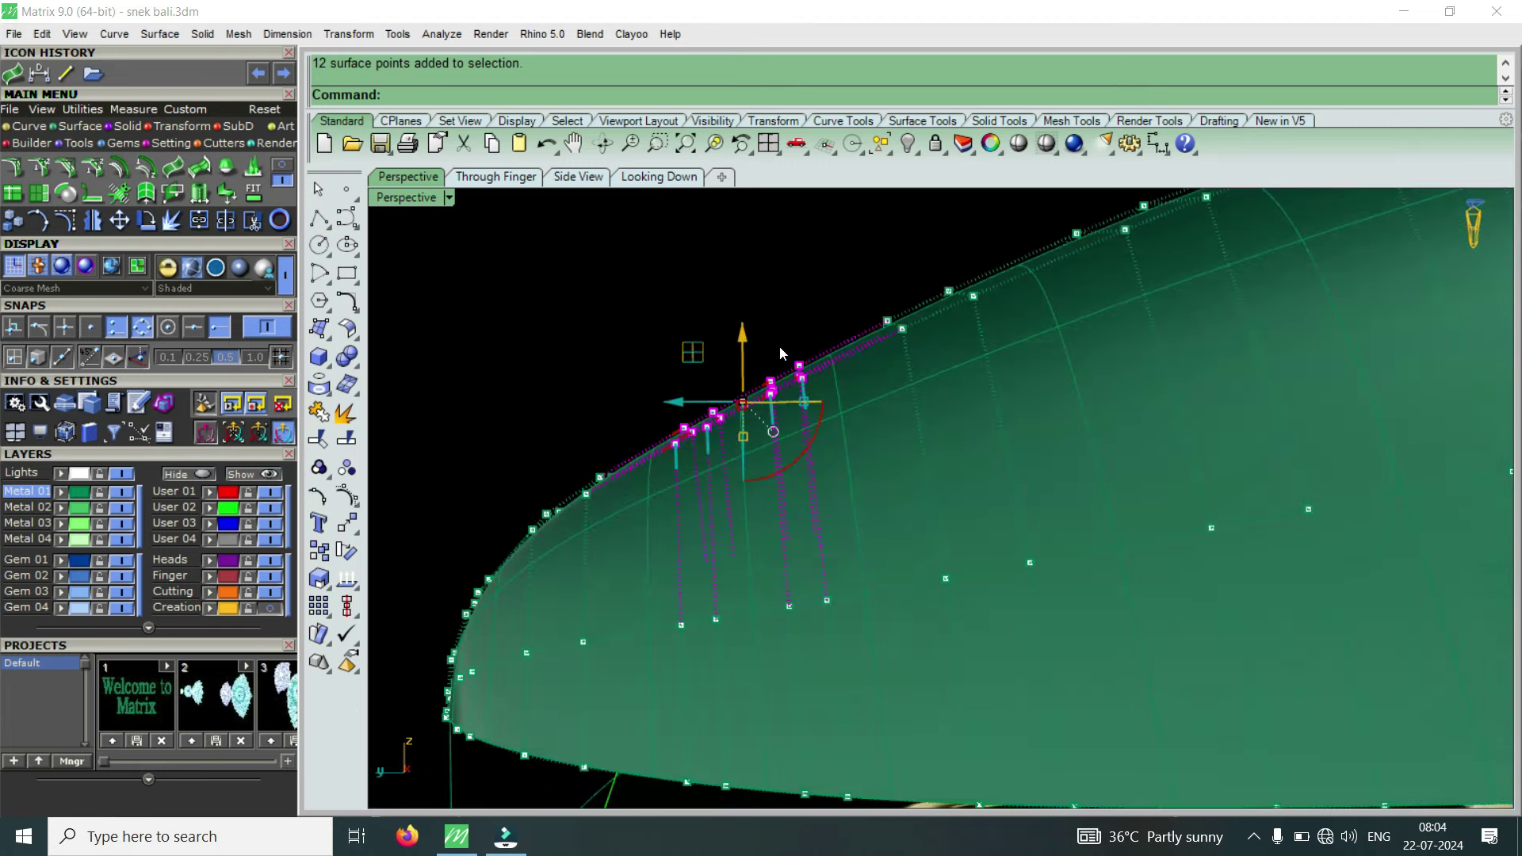
pyautogui.moveTo(743, 349); pyautogui.dragTo(752, 327)
pyautogui.scroll(-2, 782, 368)
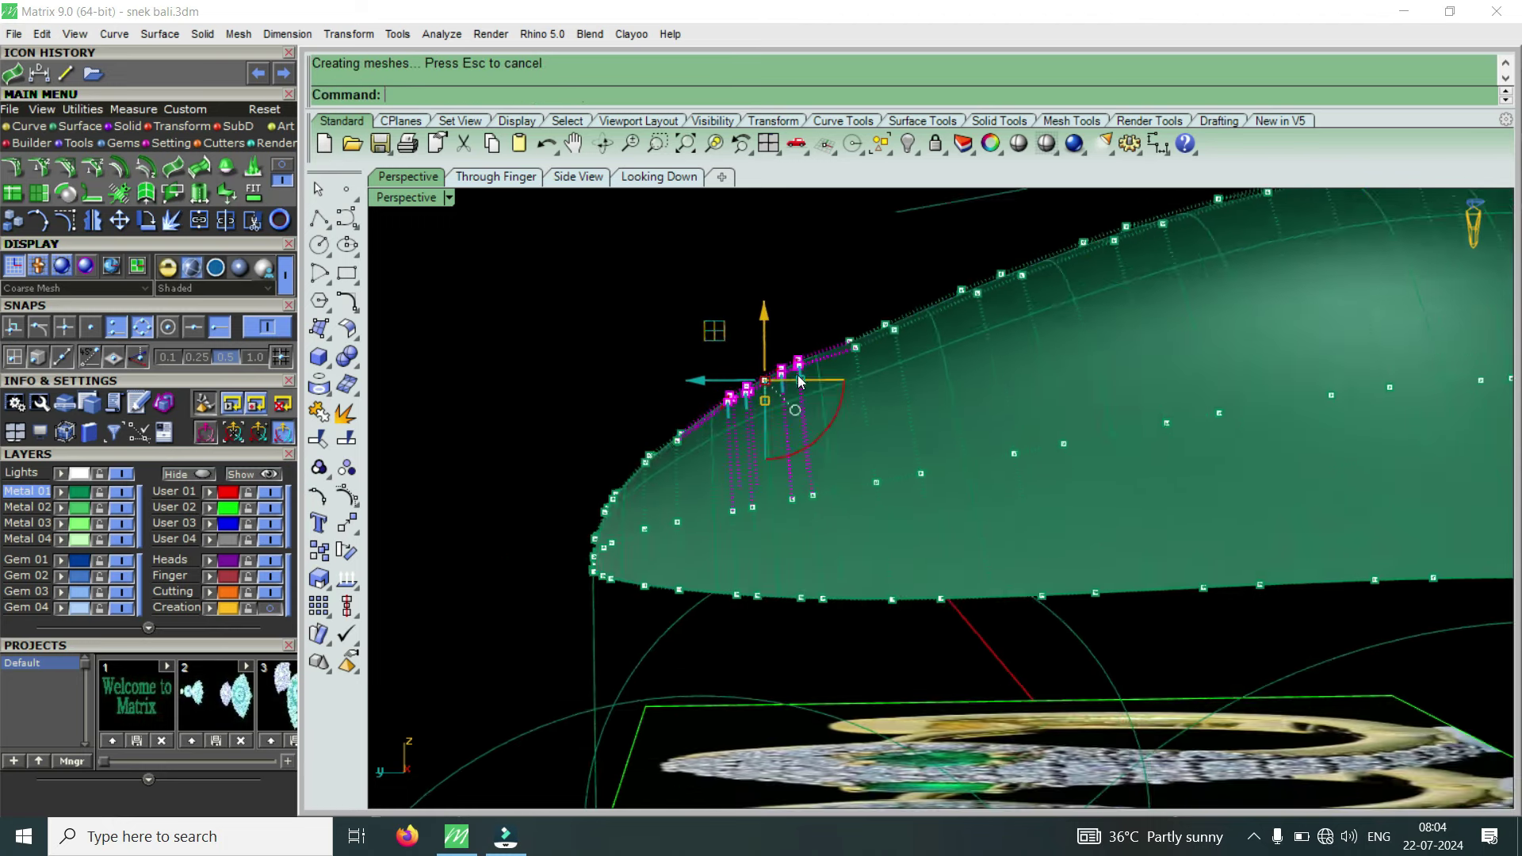
pyautogui.scroll(2, 781, 369)
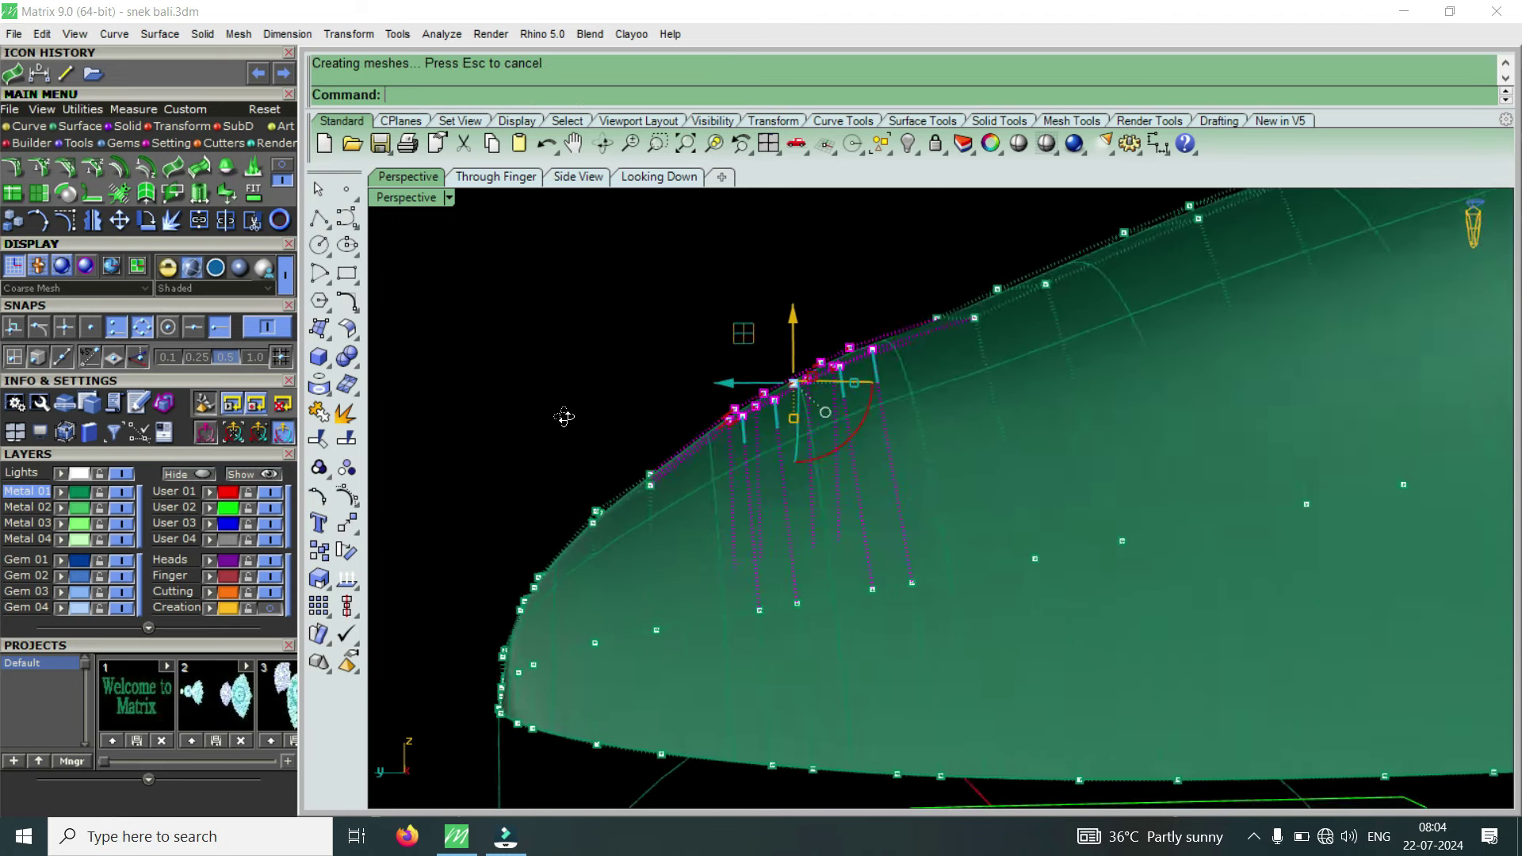
# Lift three small groups of three top-edge points, working toward the front tip.
pyautogui.moveTo(537, 416); pyautogui.dragTo(569, 411, button='right')
pyautogui.moveTo(547, 408); pyautogui.dragTo(655, 511)
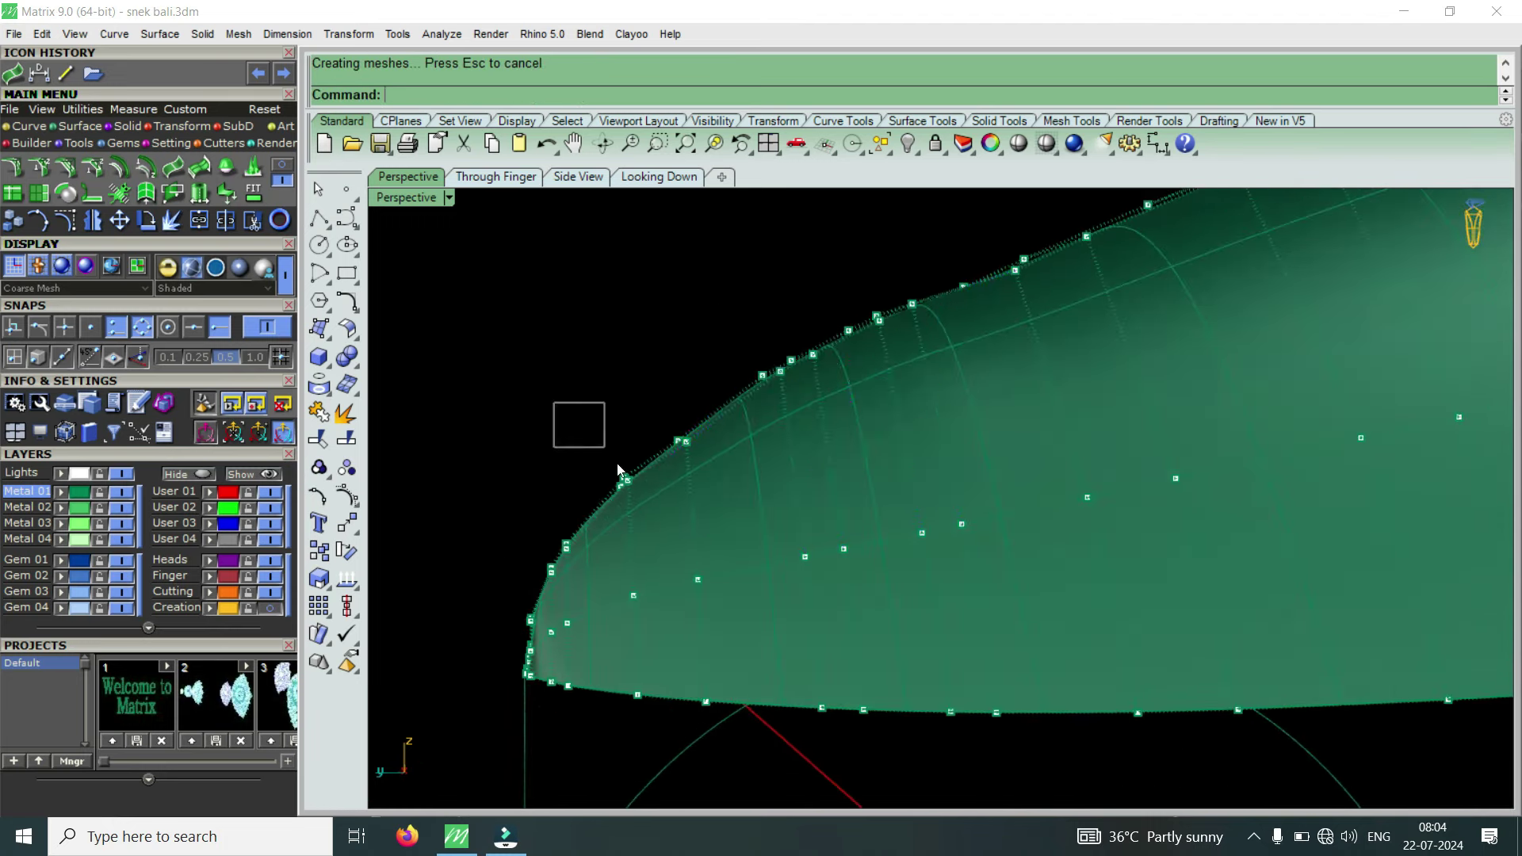
pyautogui.moveTo(631, 419)
pyautogui.mouseDown()
pyautogui.moveTo(632, 404)
pyautogui.moveTo(721, 486)
pyautogui.mouseUp()
pyautogui.moveTo(679, 388); pyautogui.dragTo(719, 373)
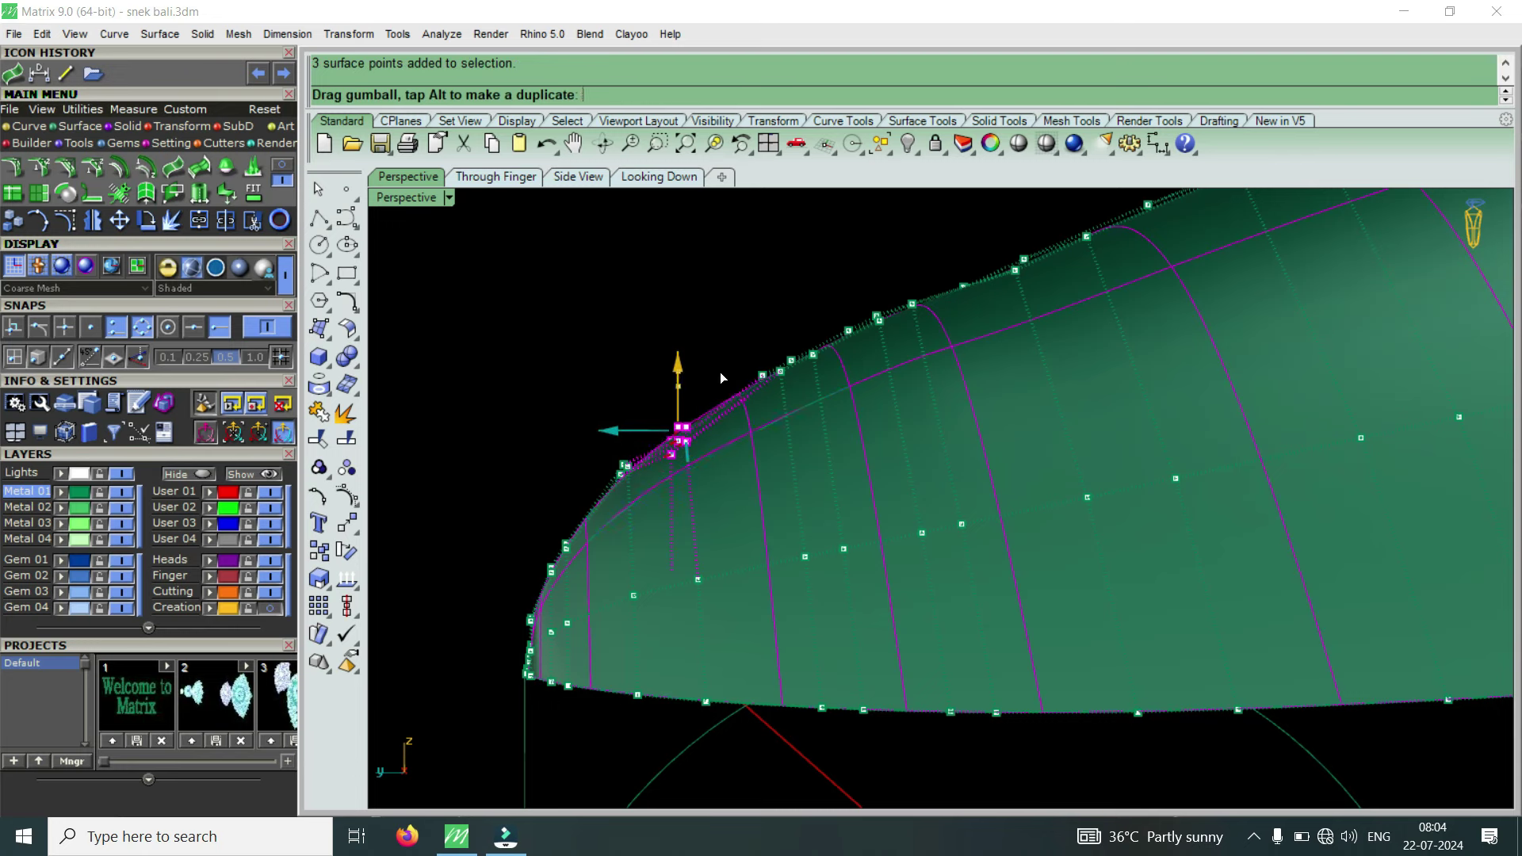
pyautogui.scroll(3, 710, 404)
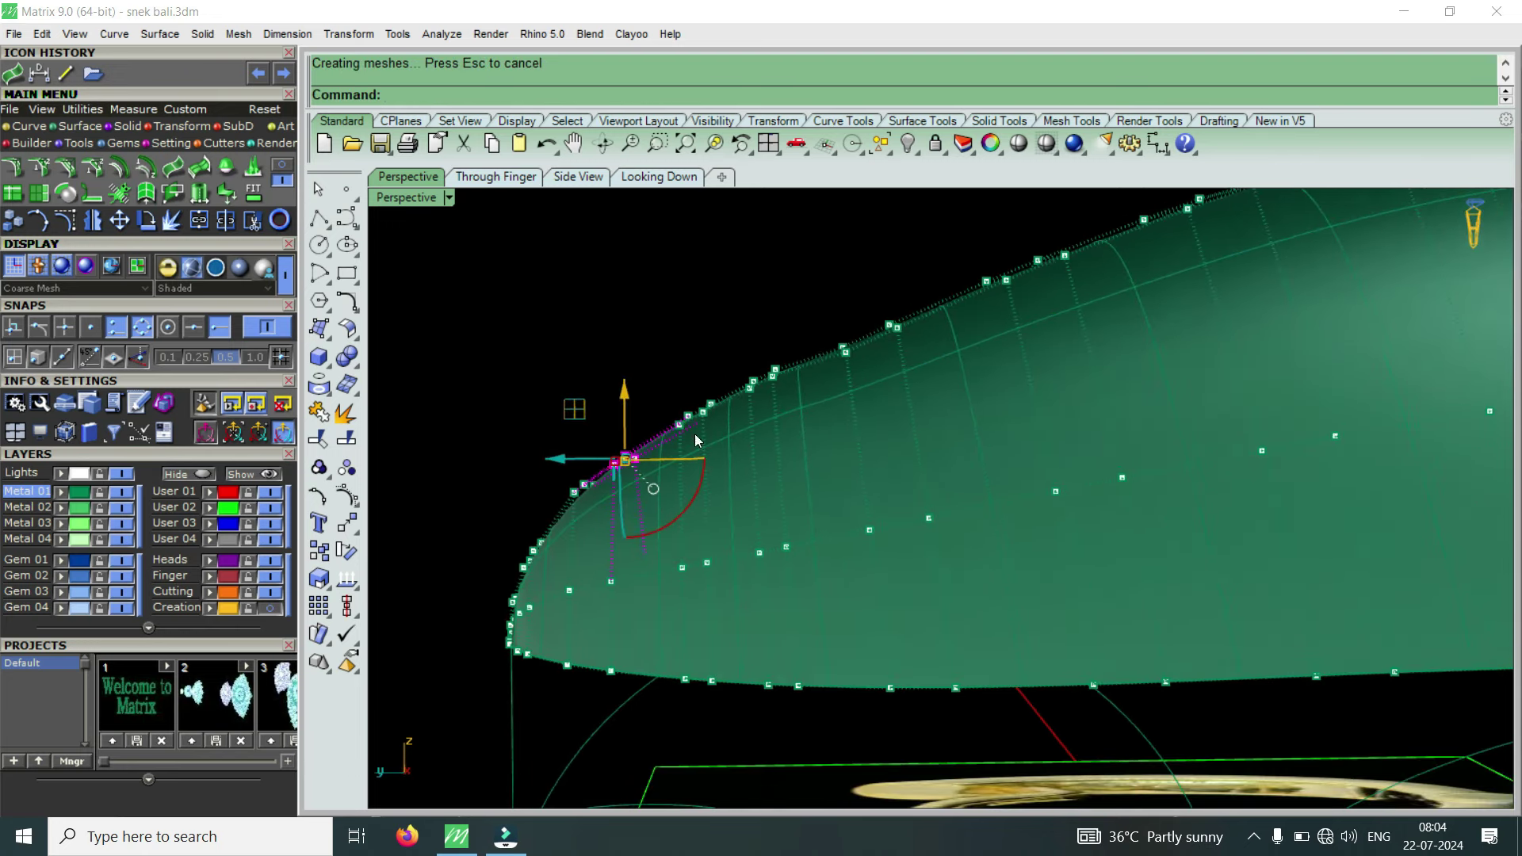
pyautogui.moveTo(695, 433); pyautogui.dragTo(839, 327, button='right')
pyautogui.moveTo(813, 282); pyautogui.dragTo(895, 427)
pyautogui.moveTo(858, 317)
pyautogui.mouseDown()
pyautogui.moveTo(876, 294)
pyautogui.moveTo(955, 395)
pyautogui.mouseUp()
pyautogui.scroll(-3, 876, 295)
pyautogui.scroll(3, 860, 298)
pyautogui.scroll(-3, 917, 318)
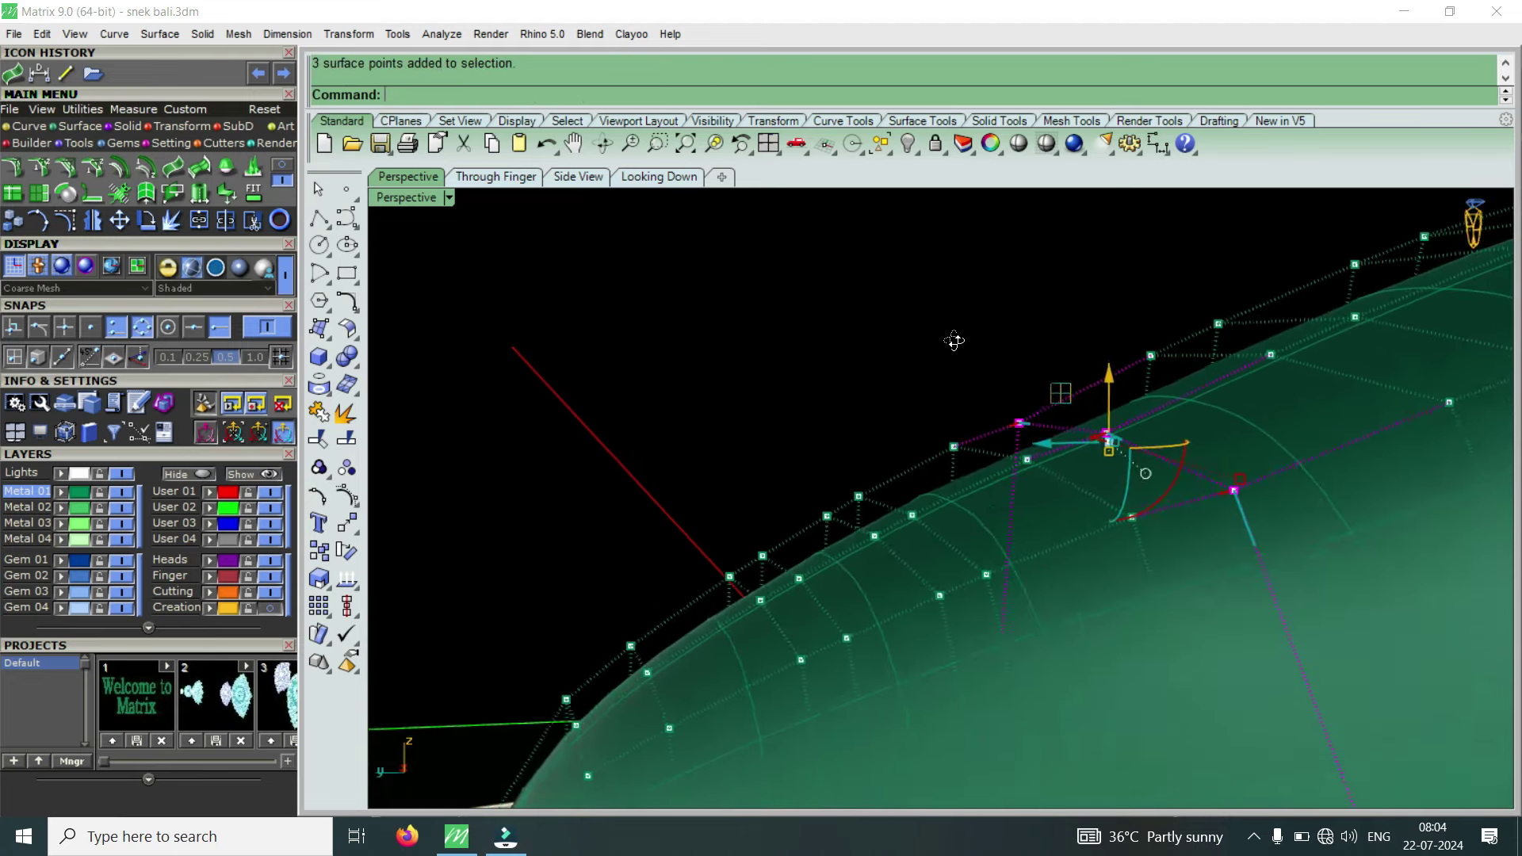
# Reposition three more edge points to reshape the snake-head's edge.
pyautogui.moveTo(963, 340); pyautogui.dragTo(900, 348, button='right')
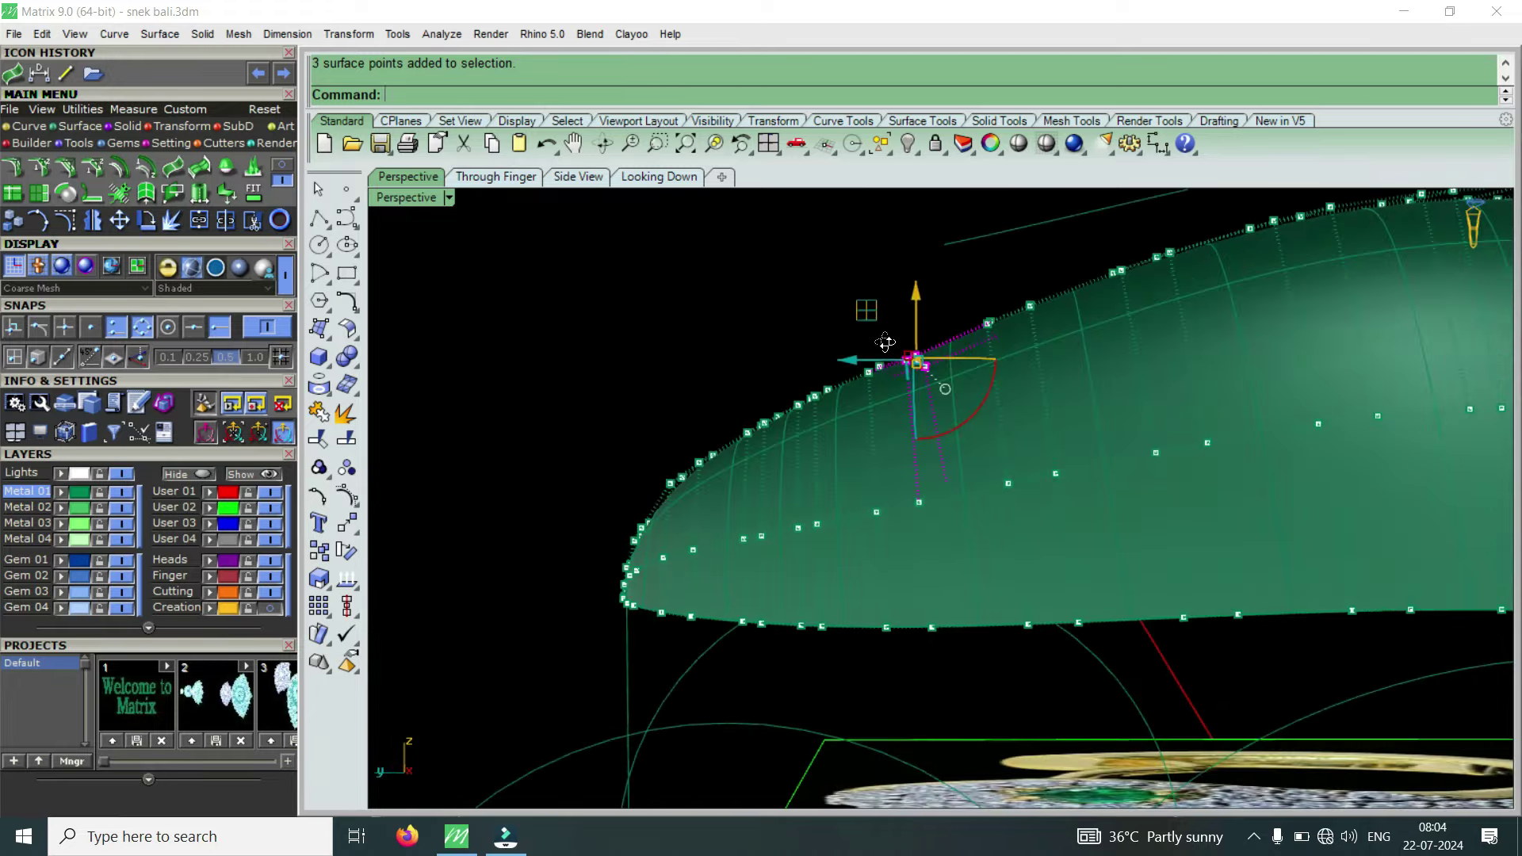
pyautogui.scroll(2, 928, 322)
pyautogui.scroll(2, 929, 323)
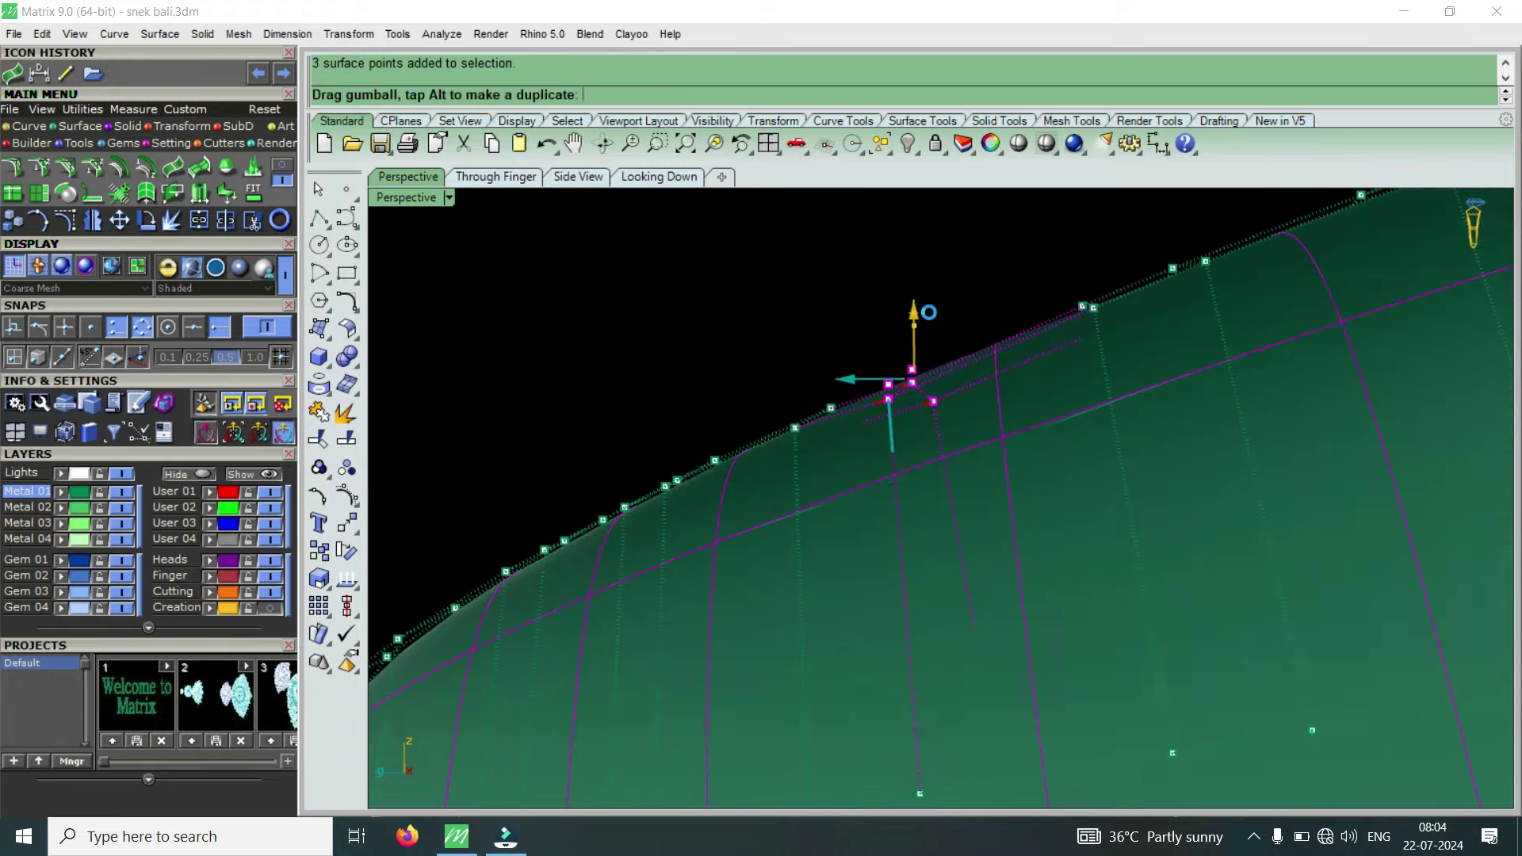
pyautogui.scroll(-3, 934, 330)
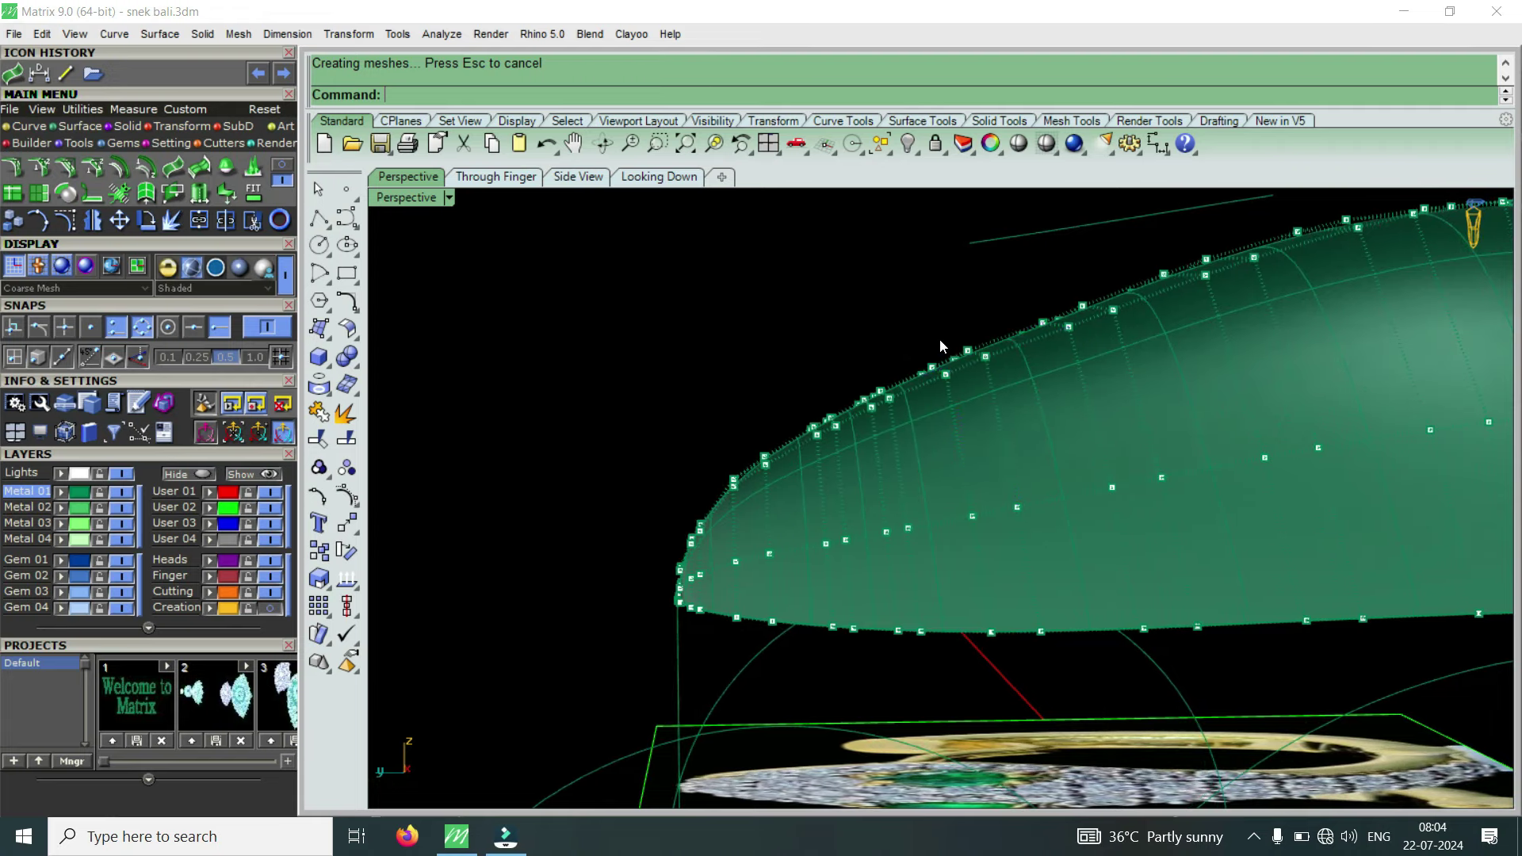
pyautogui.moveTo(941, 347); pyautogui.dragTo(931, 340, button='right')
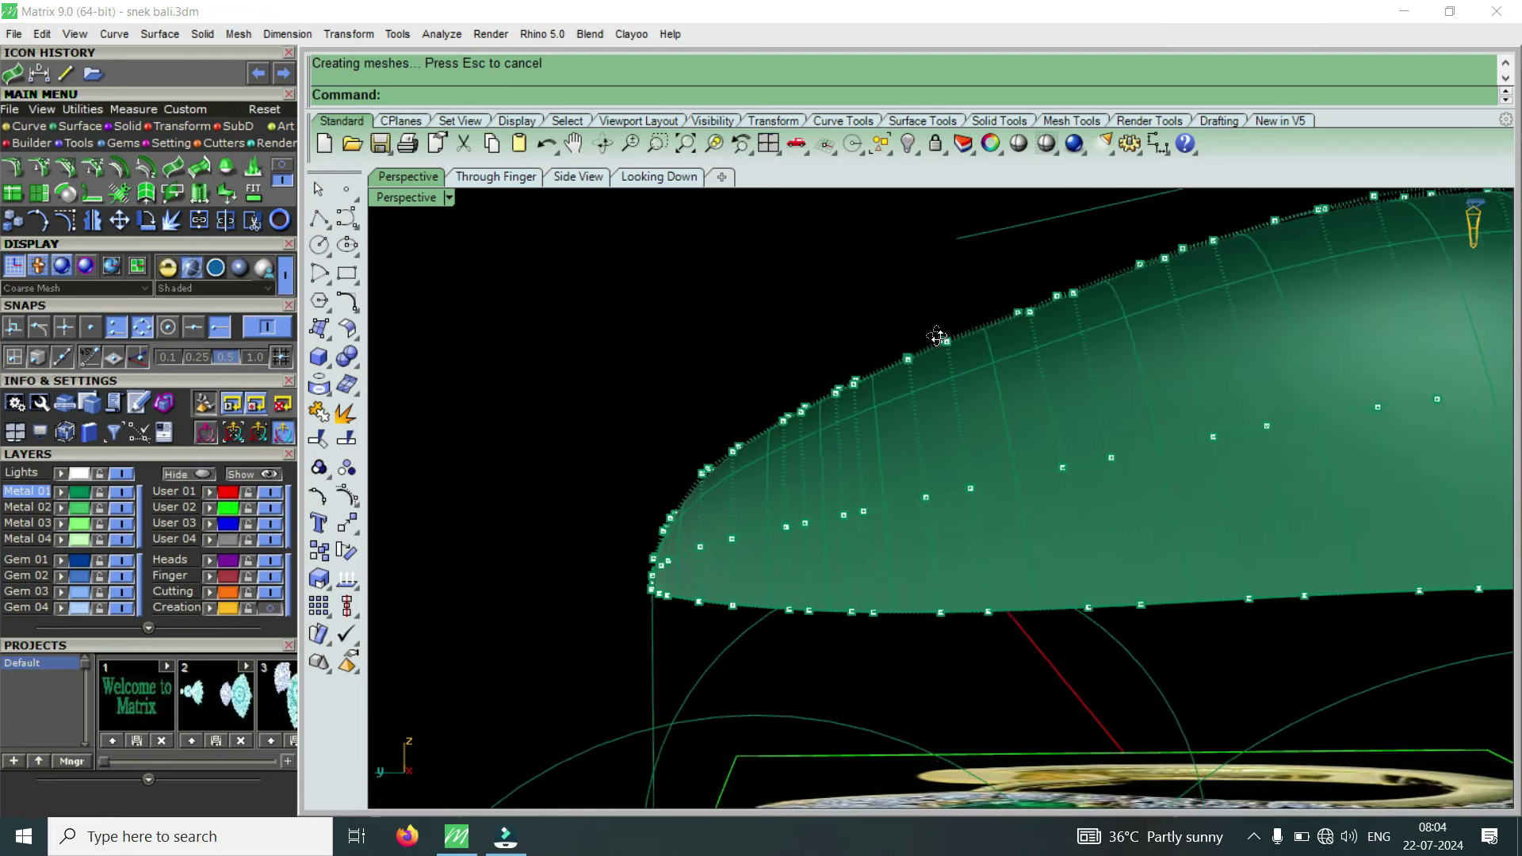
pyautogui.moveTo(931, 339); pyautogui.dragTo(1035, 318, button='right')
pyautogui.scroll(2, 1012, 332)
pyautogui.scroll(2, 1008, 324)
pyautogui.moveTo(901, 298); pyautogui.dragTo(1010, 414)
pyautogui.moveTo(979, 315); pyautogui.dragTo(985, 299)
pyautogui.scroll(-3, 1005, 343)
# Raise the front-edge and tip point groups to round the head's front curve.
pyautogui.moveTo(1004, 343)
pyautogui.mouseDown(button='right')
pyautogui.moveTo(1047, 325)
pyautogui.moveTo(807, 491)
pyautogui.moveTo(605, 497)
pyautogui.mouseUp(button='right')
pyautogui.scroll(3, 805, 495)
pyautogui.scroll(2, 805, 495)
pyautogui.moveTo(658, 520); pyautogui.dragTo(666, 506)
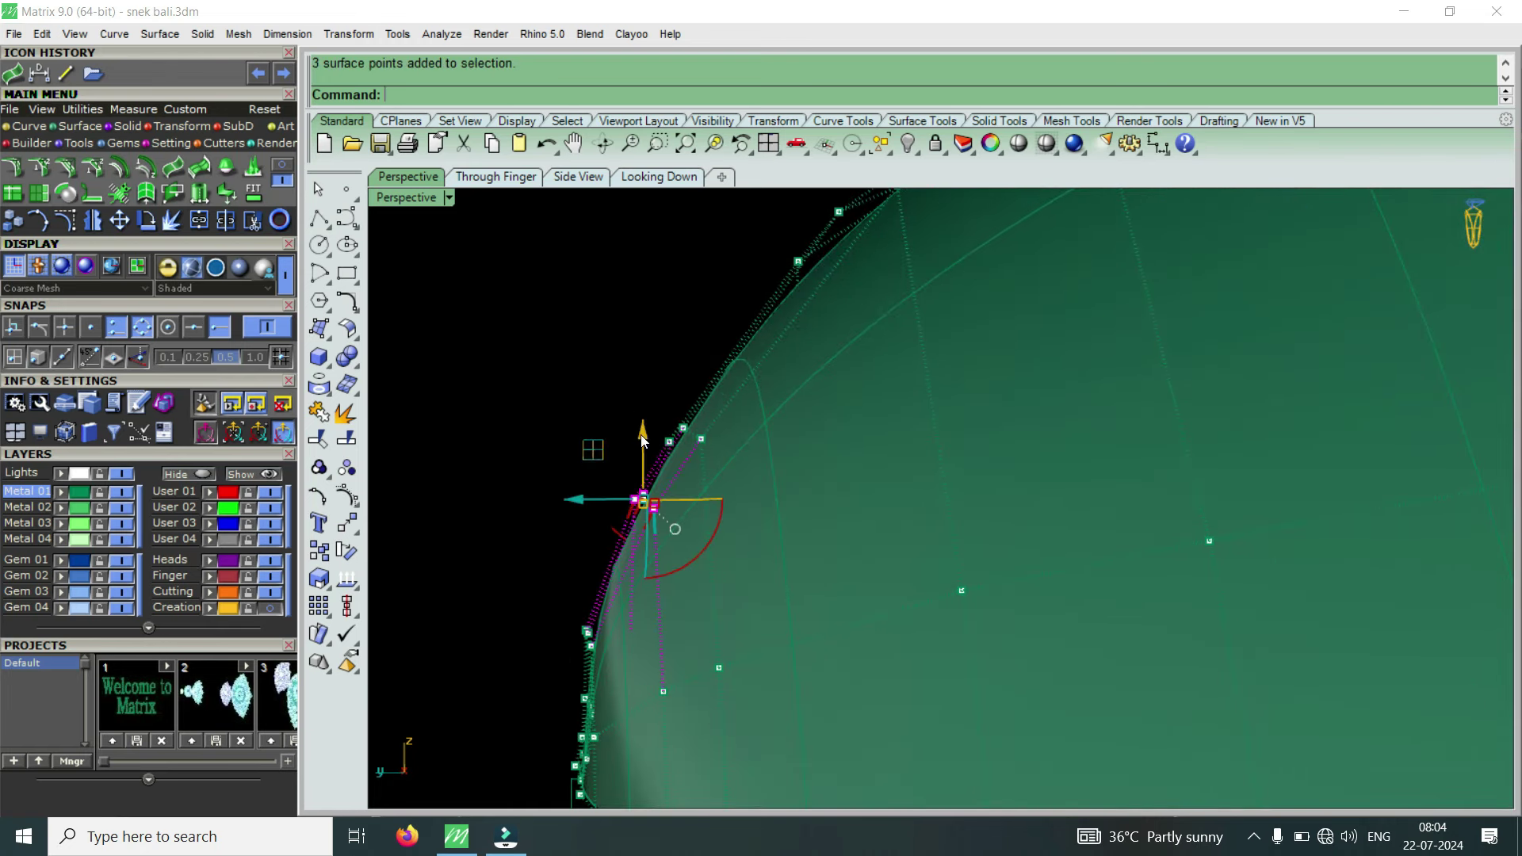
pyautogui.moveTo(640, 434); pyautogui.dragTo(641, 406)
pyautogui.moveTo(590, 359); pyautogui.dragTo(722, 504)
pyautogui.moveTo(667, 390); pyautogui.dragTo(712, 429)
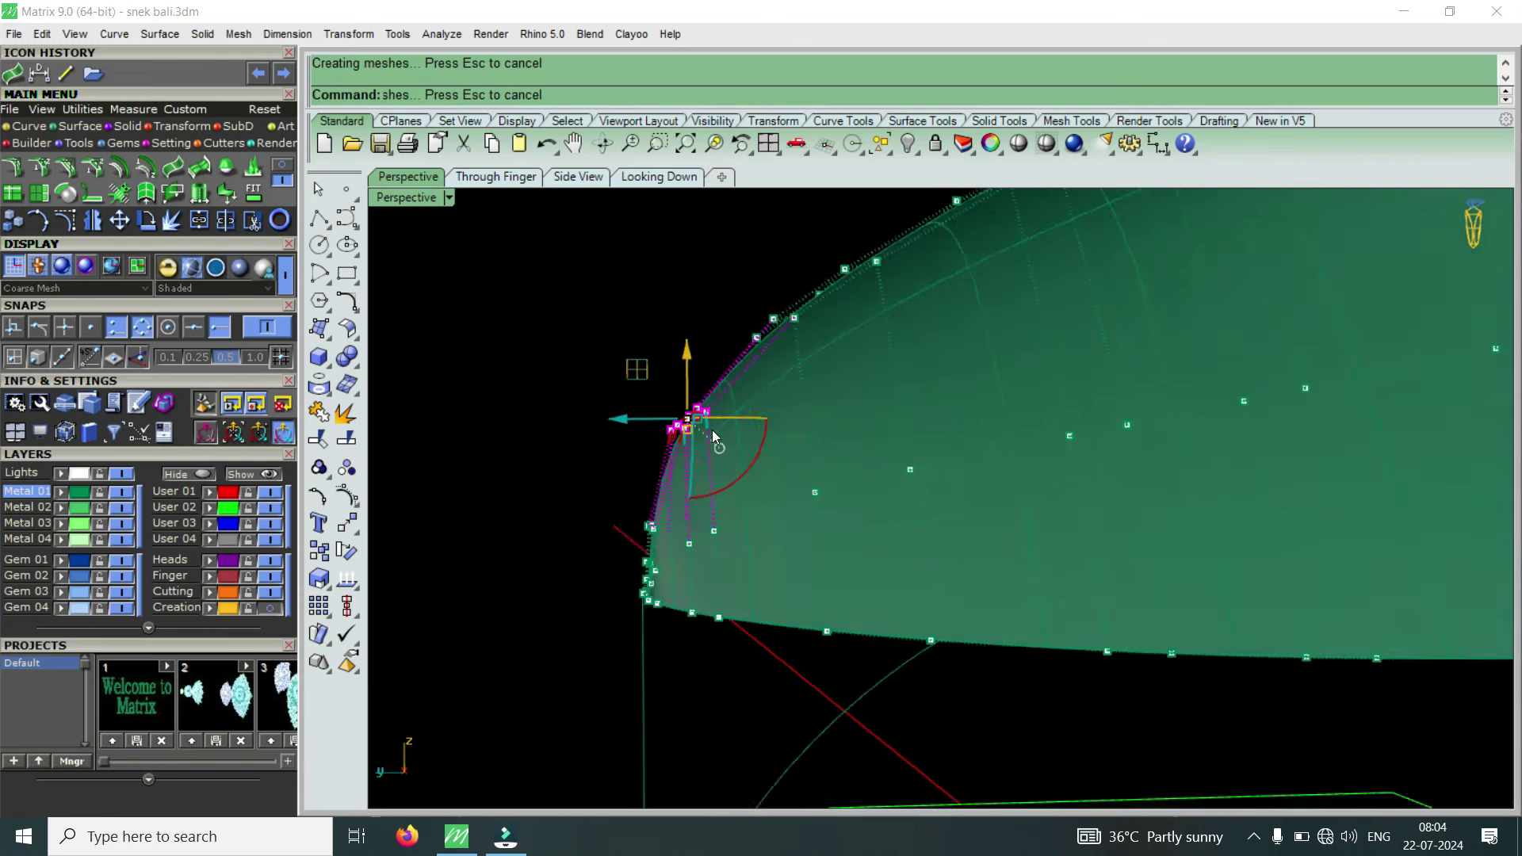
pyautogui.moveTo(538, 309); pyautogui.dragTo(656, 445)
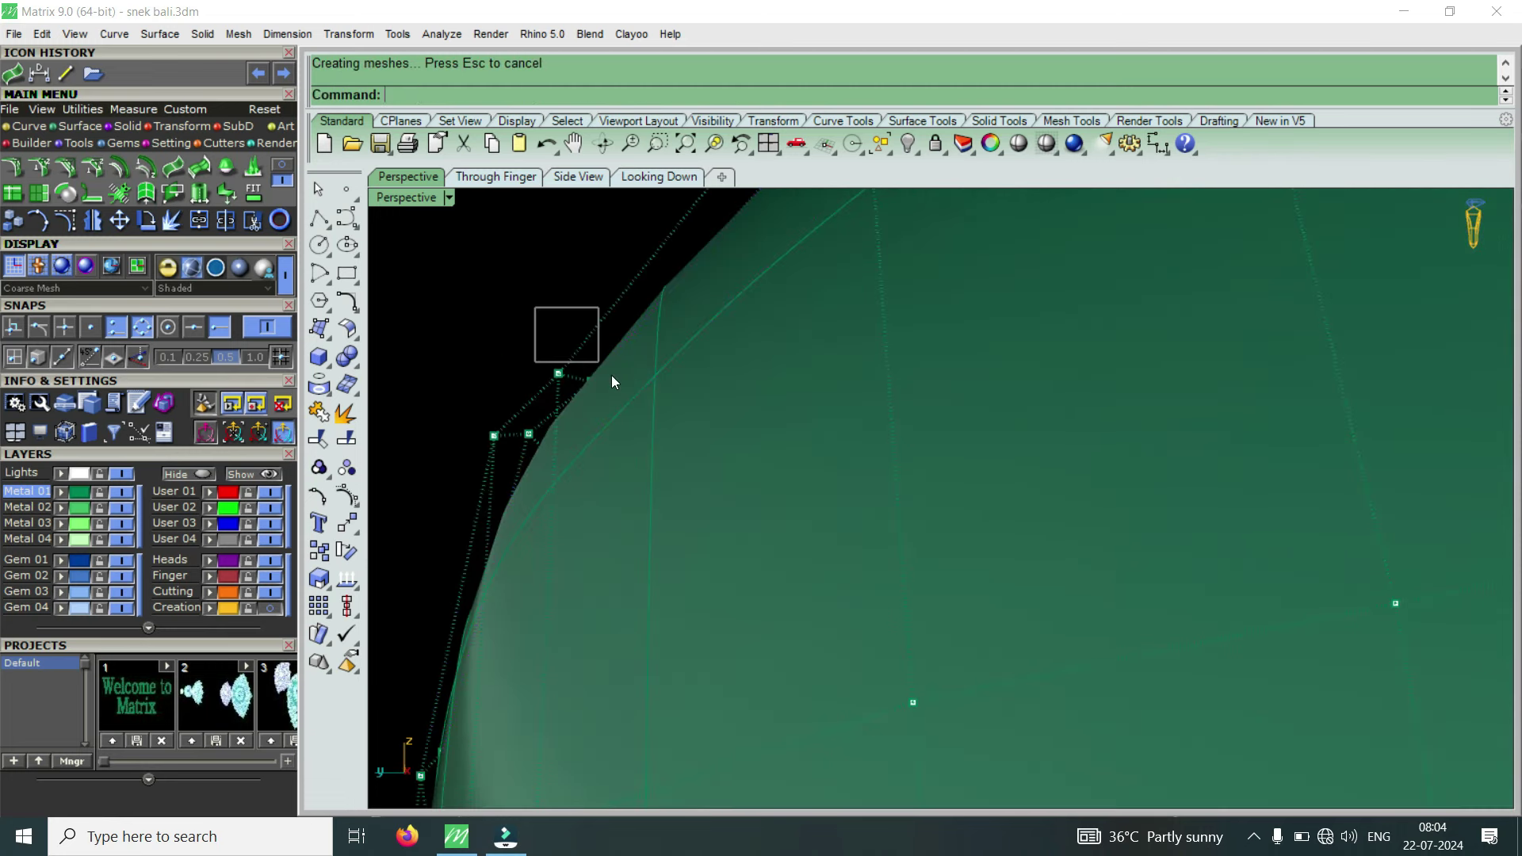
pyautogui.moveTo(599, 328); pyautogui.dragTo(619, 314)
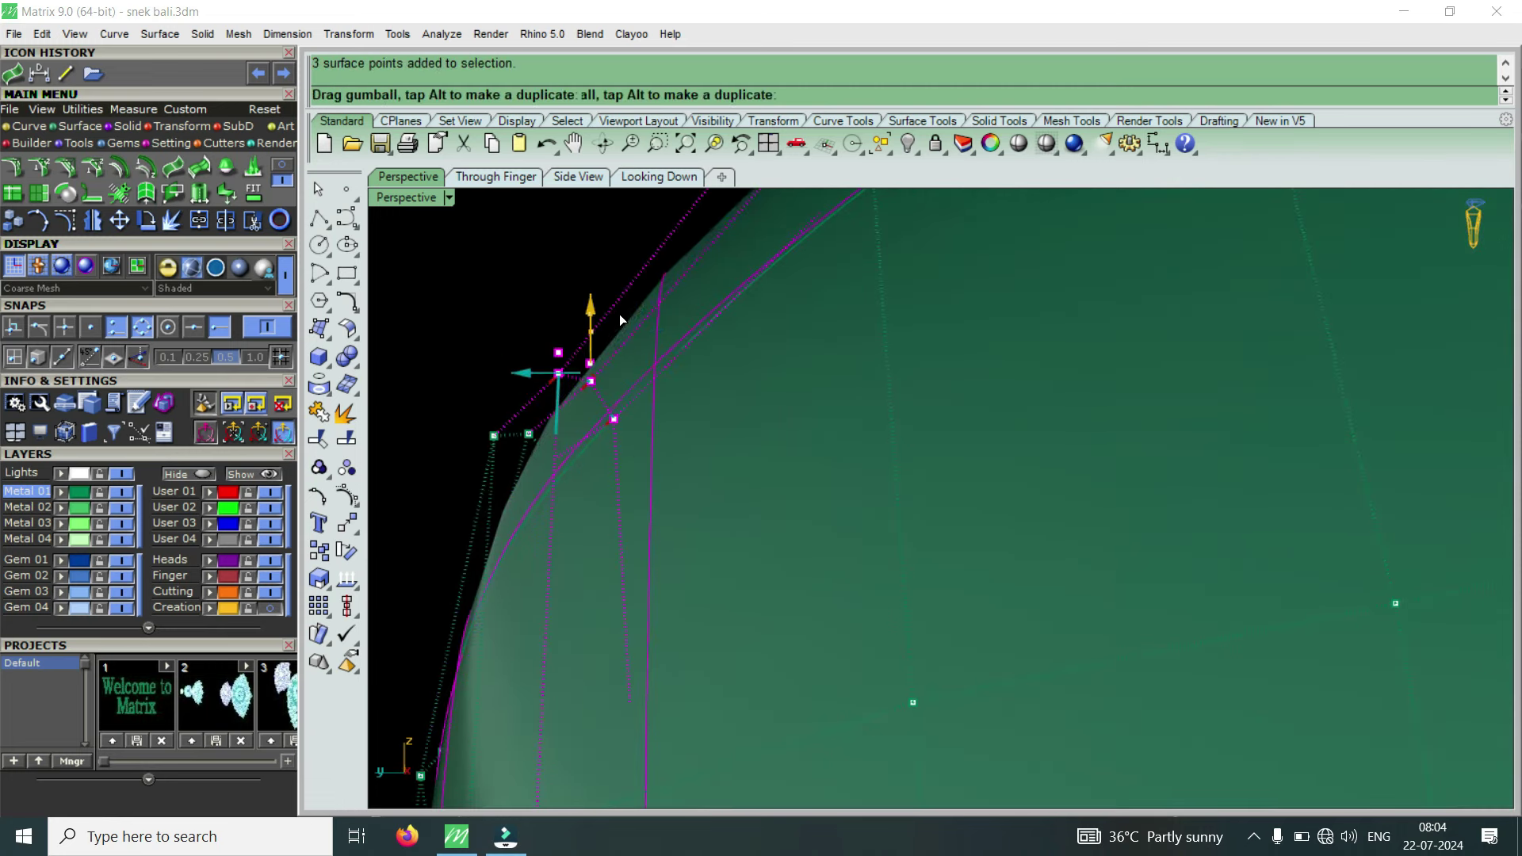
pyautogui.scroll(-3, 660, 393)
pyautogui.moveTo(660, 392)
pyautogui.keyDown('shift'); pyautogui.mouseDown(button='right')
pyautogui.moveTo(694, 405)
pyautogui.moveTo(665, 440)
pyautogui.moveTo(791, 413)
pyautogui.moveTo(826, 323)
pyautogui.mouseUp(button='right'); pyautogui.keyUp('shift')
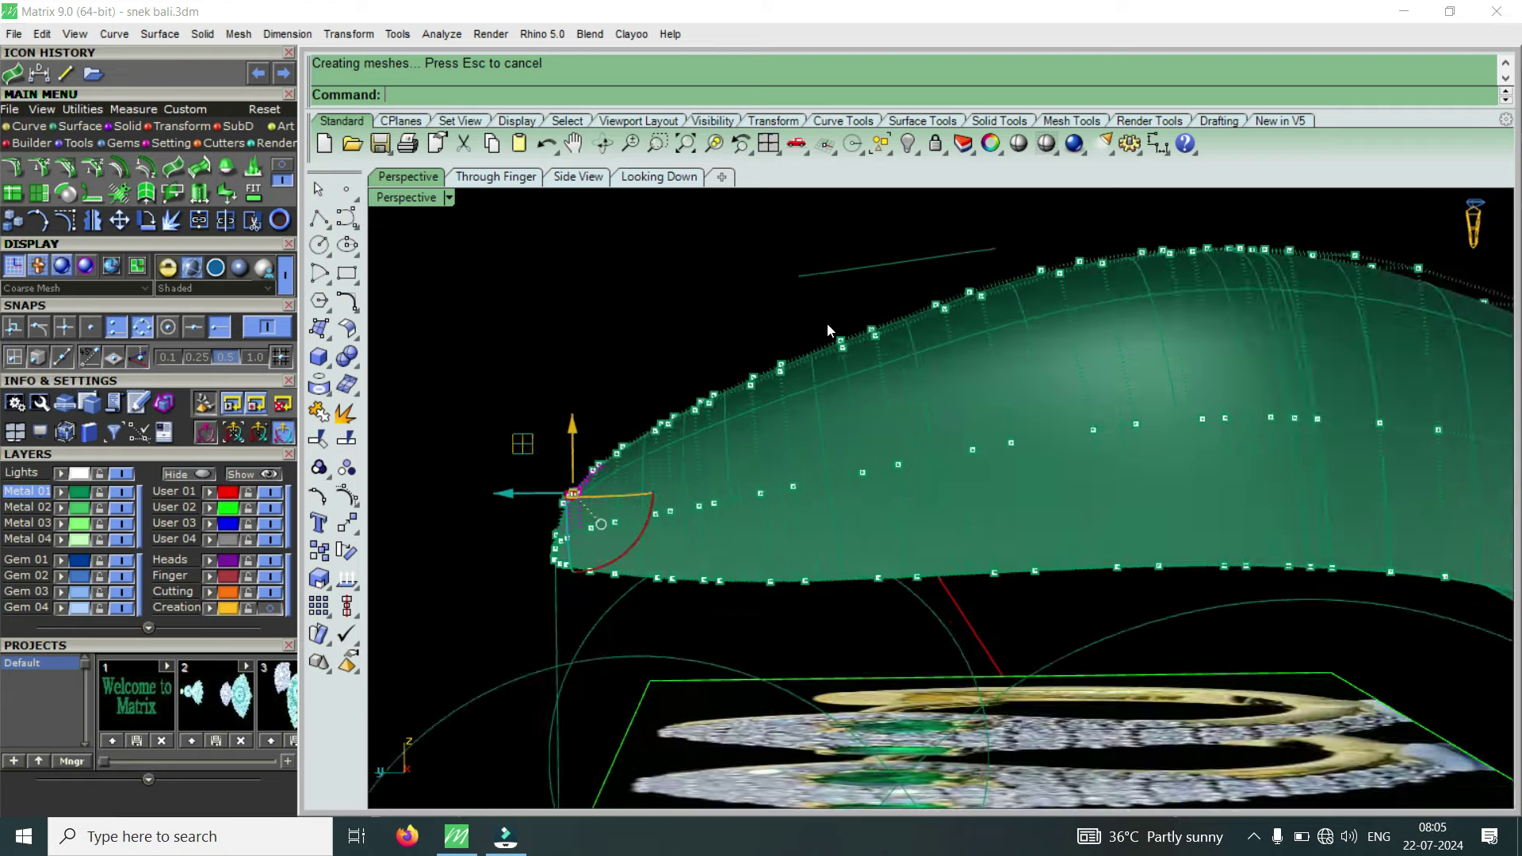
pyautogui.scroll(3, 826, 323)
# Nudge top-edge point groups upward, undoing an unwanted move with Ctrl+Z.
pyautogui.moveTo(807, 304); pyautogui.dragTo(947, 397)
pyautogui.moveTo(880, 293); pyautogui.dragTo(897, 300)
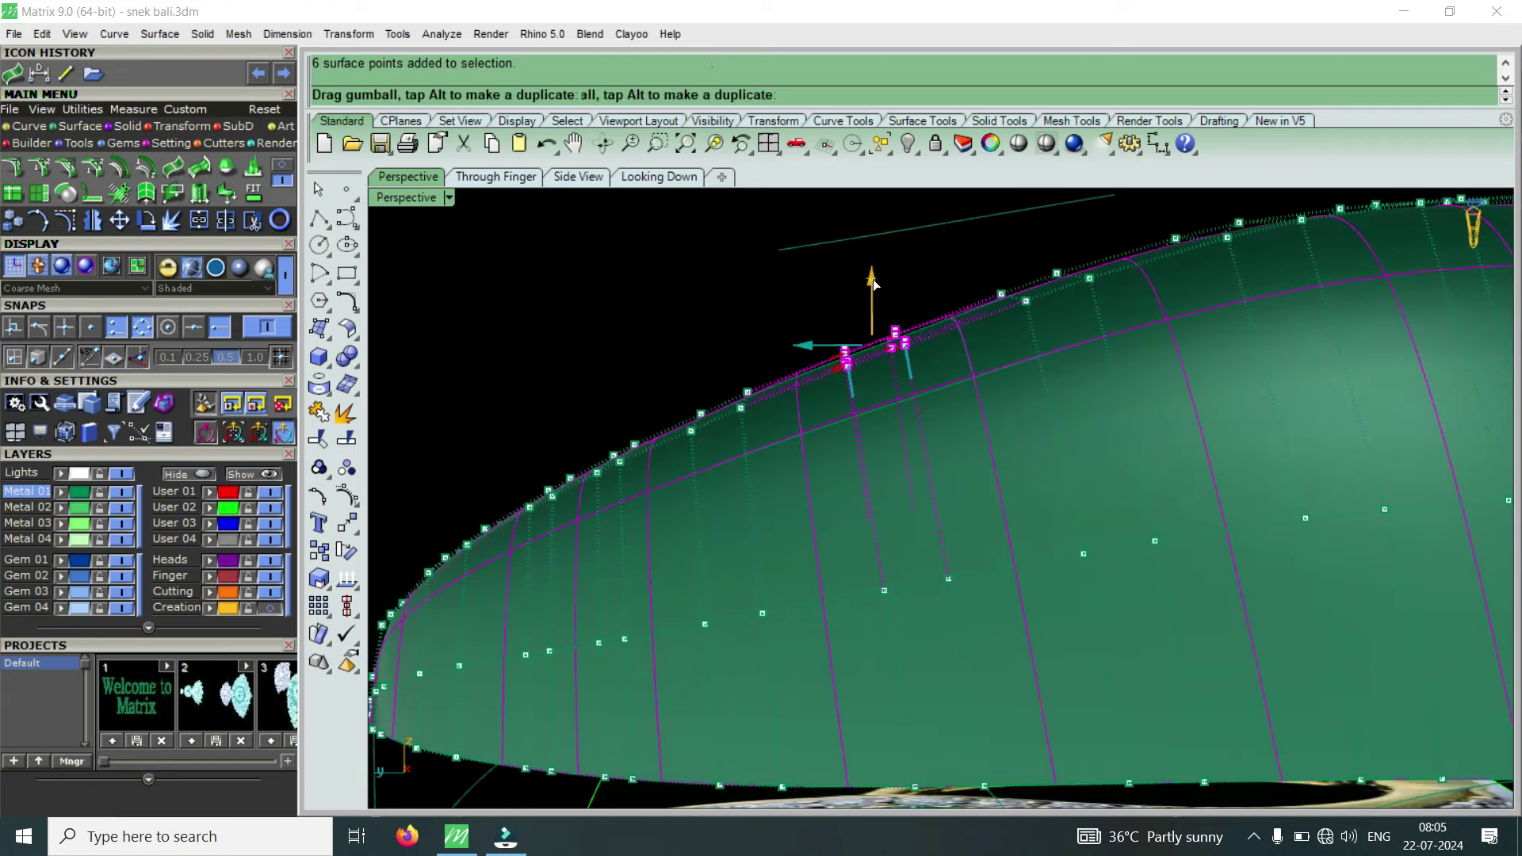
pyautogui.moveTo(899, 300)
pyautogui.mouseDown(button='right')
pyautogui.moveTo(922, 333)
pyautogui.moveTo(955, 298)
pyautogui.moveTo(917, 273)
pyautogui.mouseUp(button='right')
pyautogui.moveTo(917, 276); pyautogui.dragTo(1028, 361)
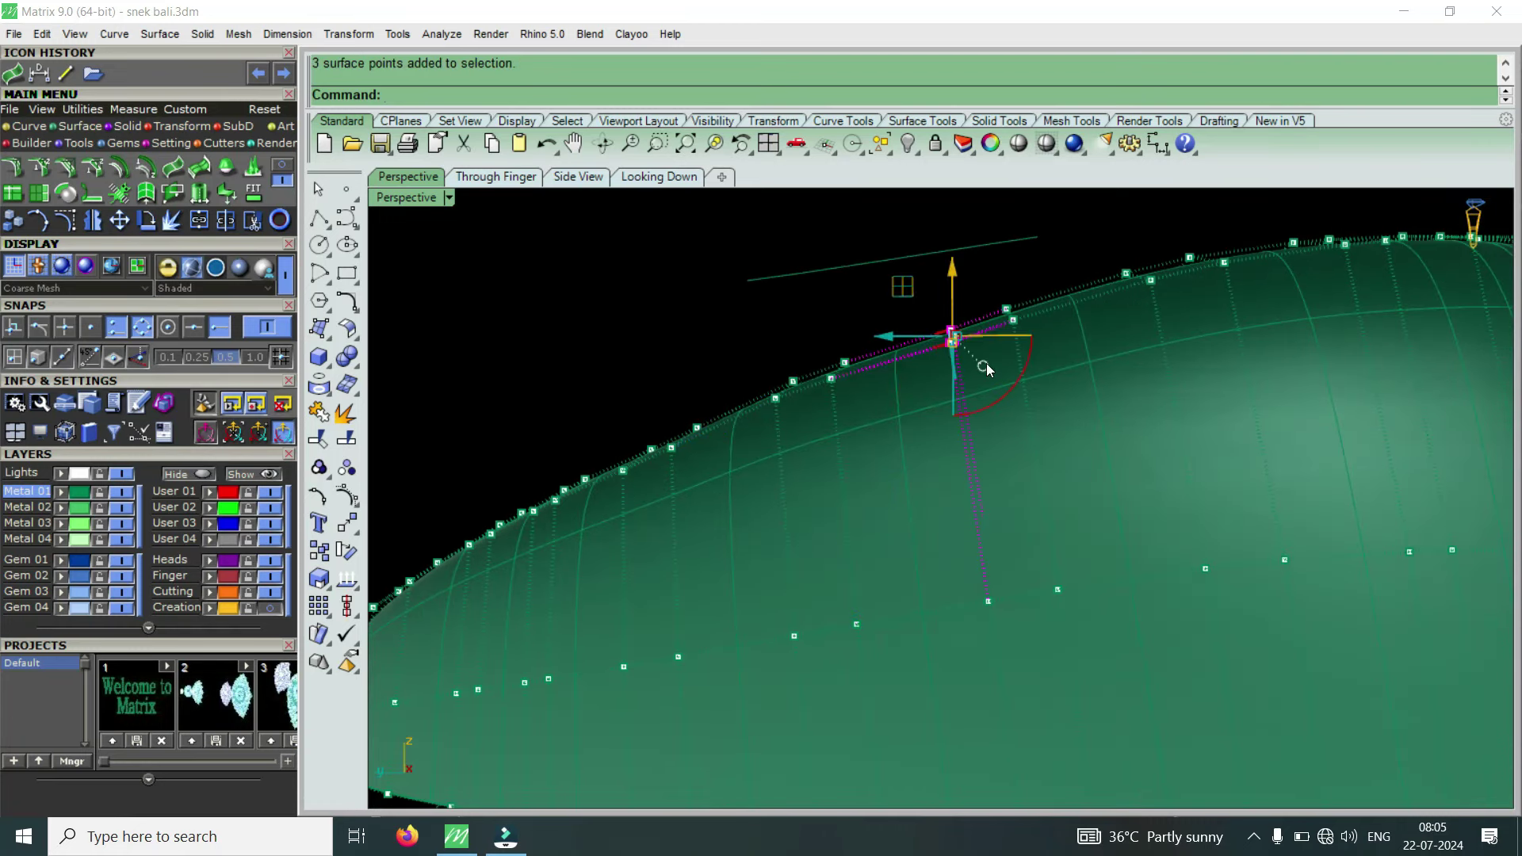
pyautogui.moveTo(956, 287); pyautogui.dragTo(1035, 372)
pyautogui.hotkey('ctrl', 'z')
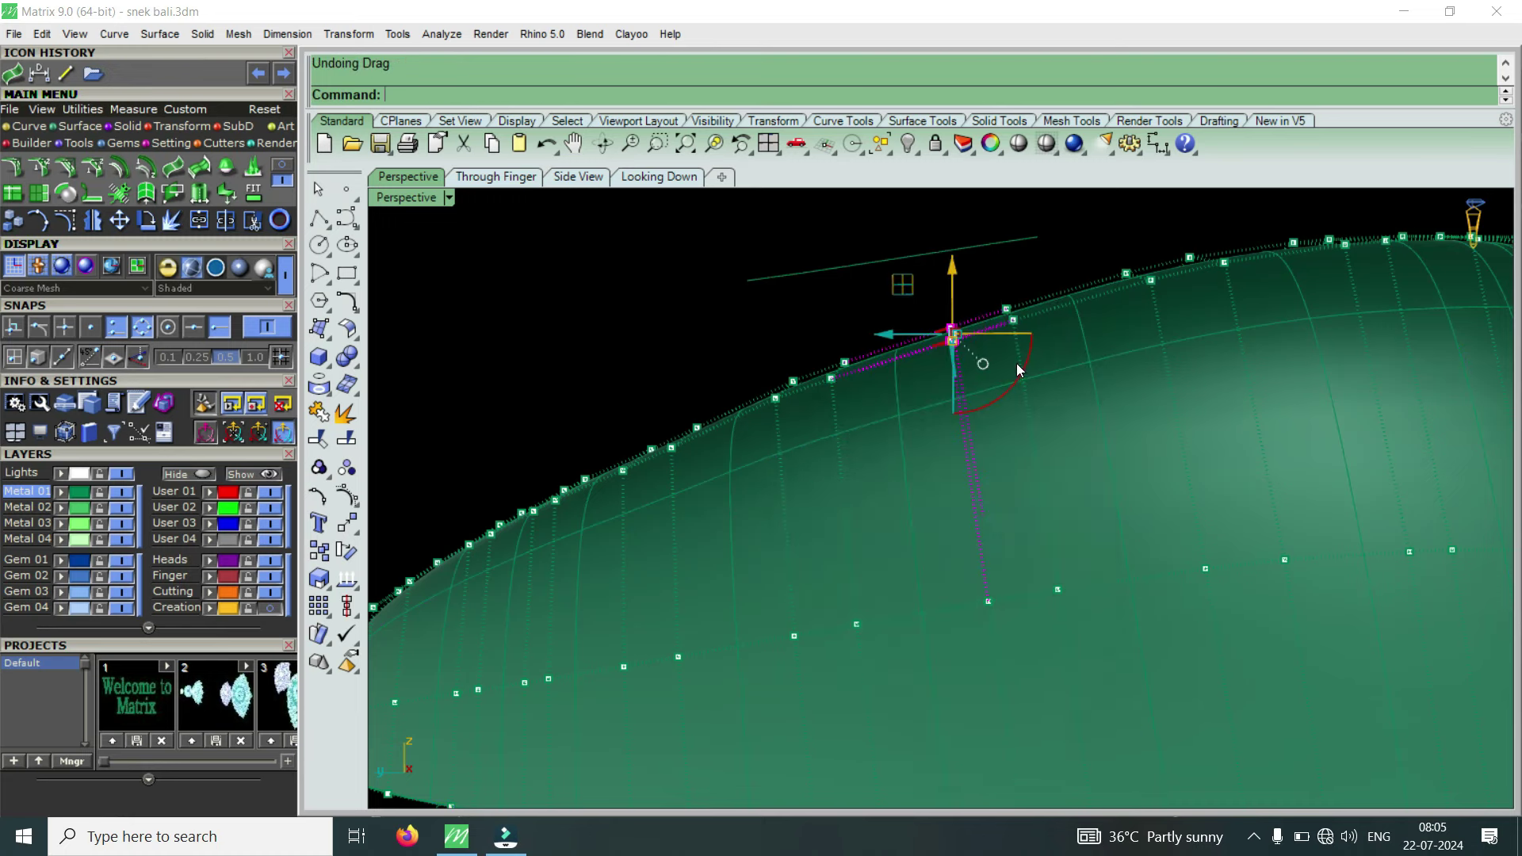
pyautogui.moveTo(913, 281); pyautogui.dragTo(945, 293)
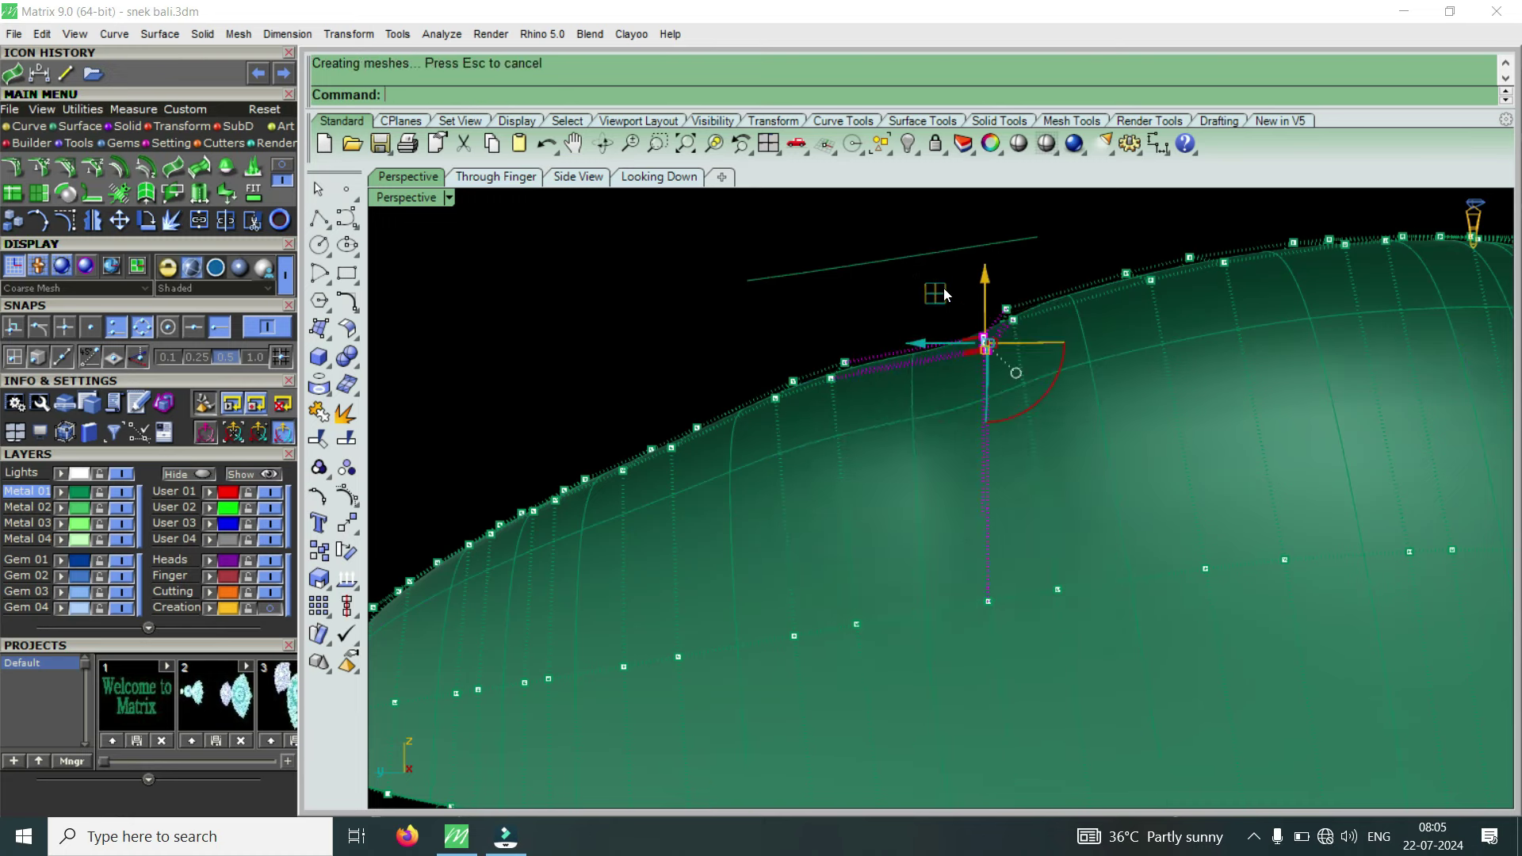
pyautogui.press('Escape')
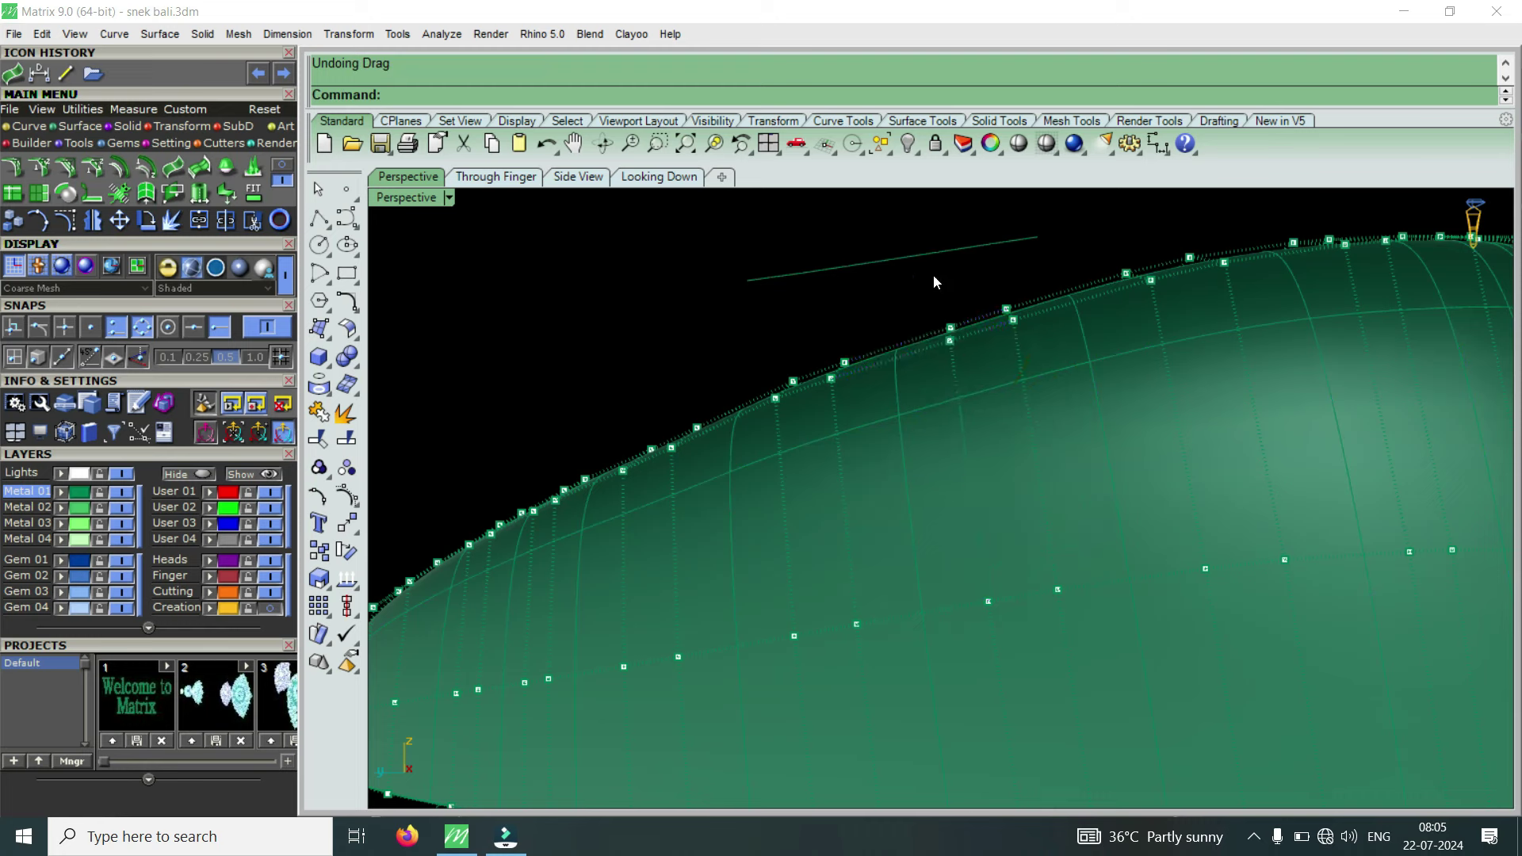
# Raise six top-edge points slightly, then clear the selection and hide control points (F11).
pyautogui.moveTo(1029, 360); pyautogui.dragTo(1030, 362)
pyautogui.moveTo(990, 273); pyautogui.dragTo(1004, 261)
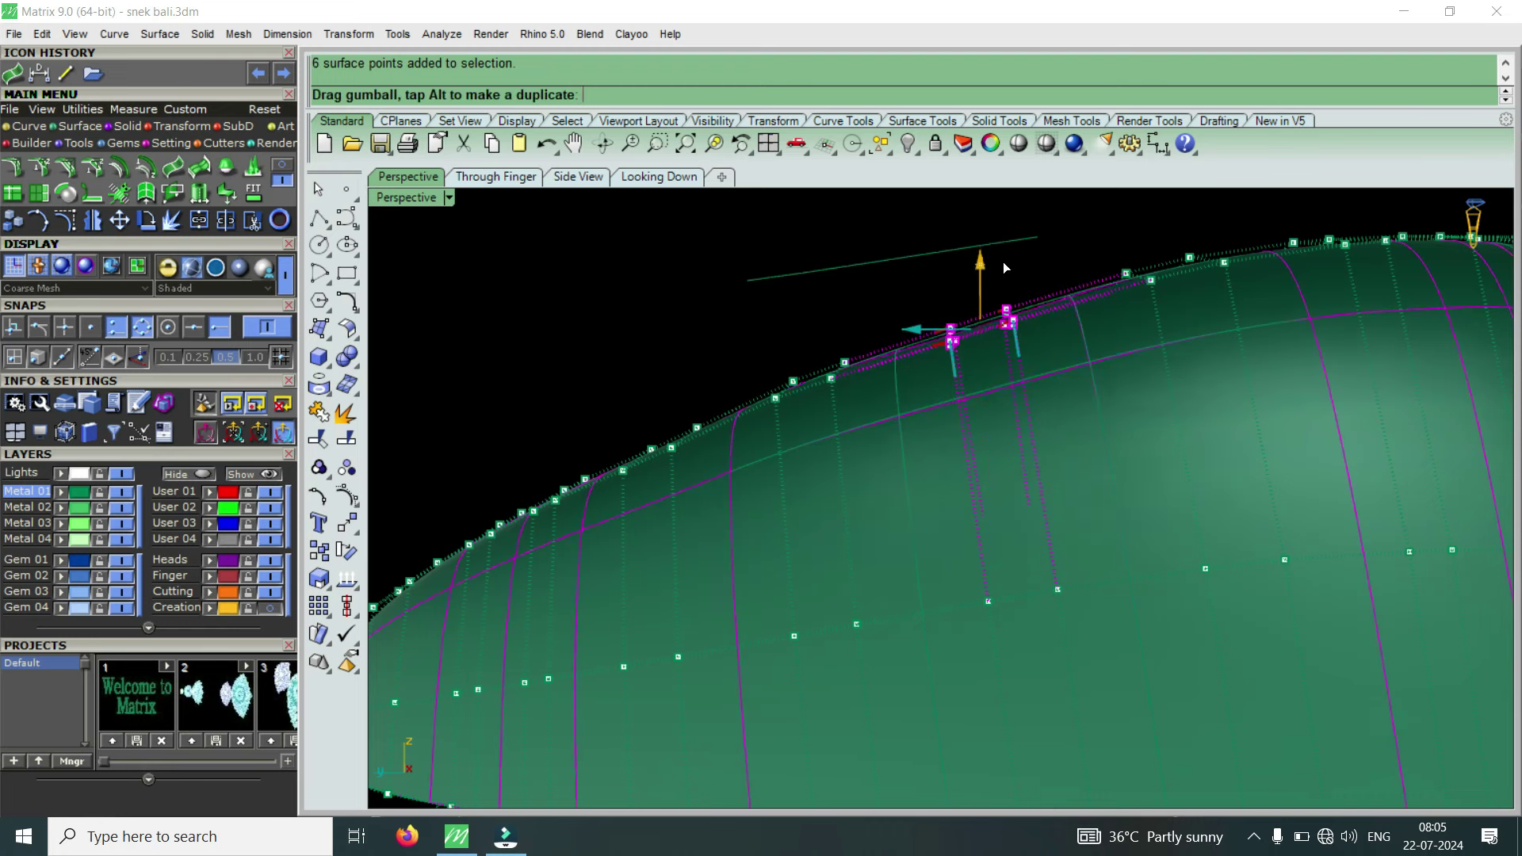
pyautogui.moveTo(1004, 263); pyautogui.dragTo(1012, 271)
pyautogui.scroll(-5, 1012, 277)
pyautogui.press('Escape')
pyautogui.moveTo(988, 348)
pyautogui.mouseDown(button='right')
pyautogui.moveTo(905, 337)
pyautogui.moveTo(863, 484)
pyautogui.mouseUp(button='right')
pyautogui.press('F11')
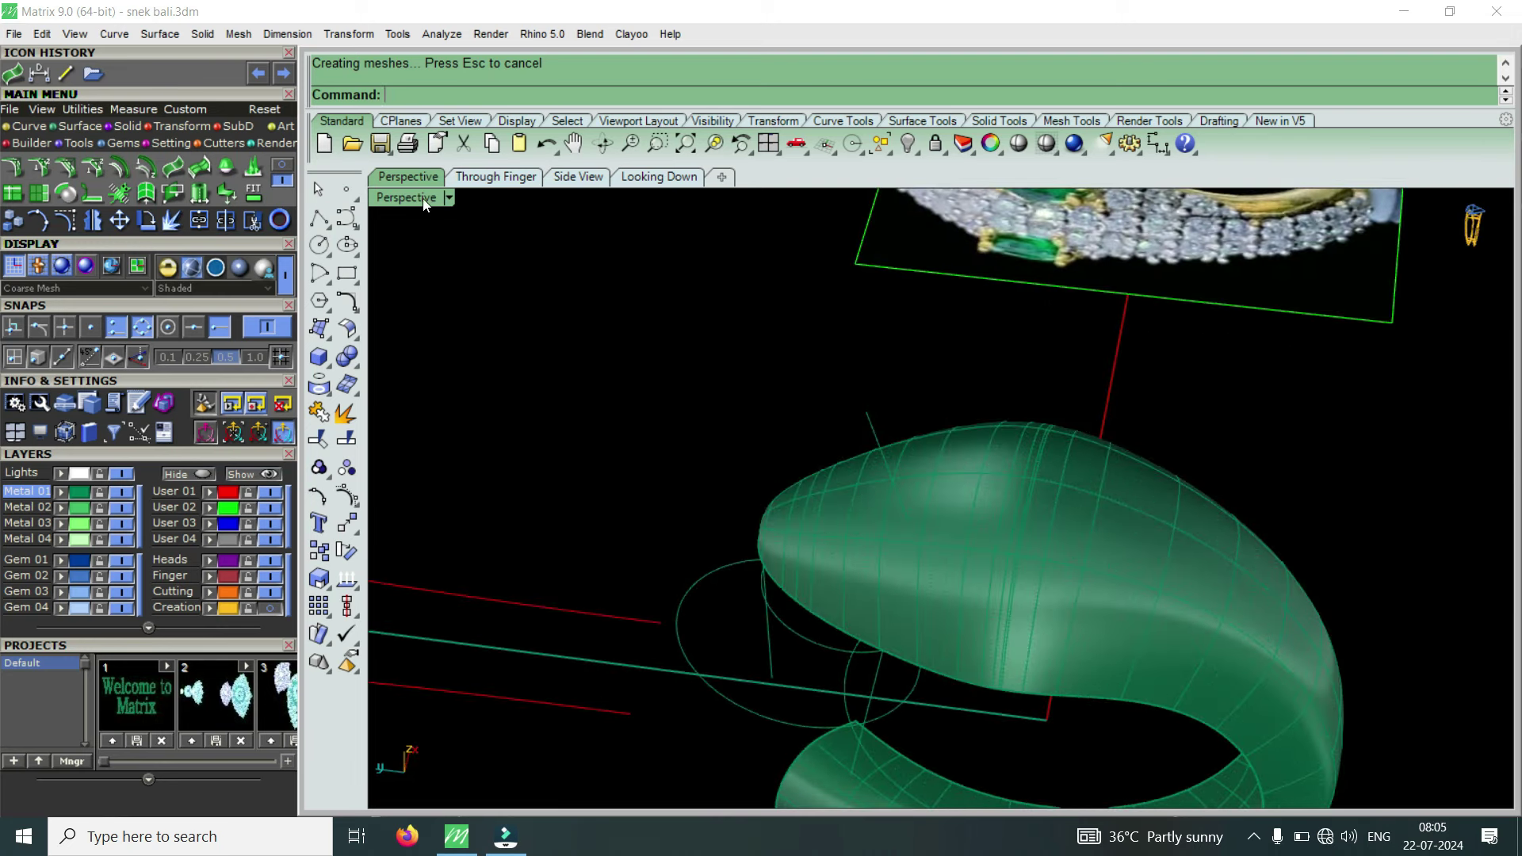
# Switch the Perspective view to Machine display and orbit around the earring body.
pyautogui.click(426, 202)
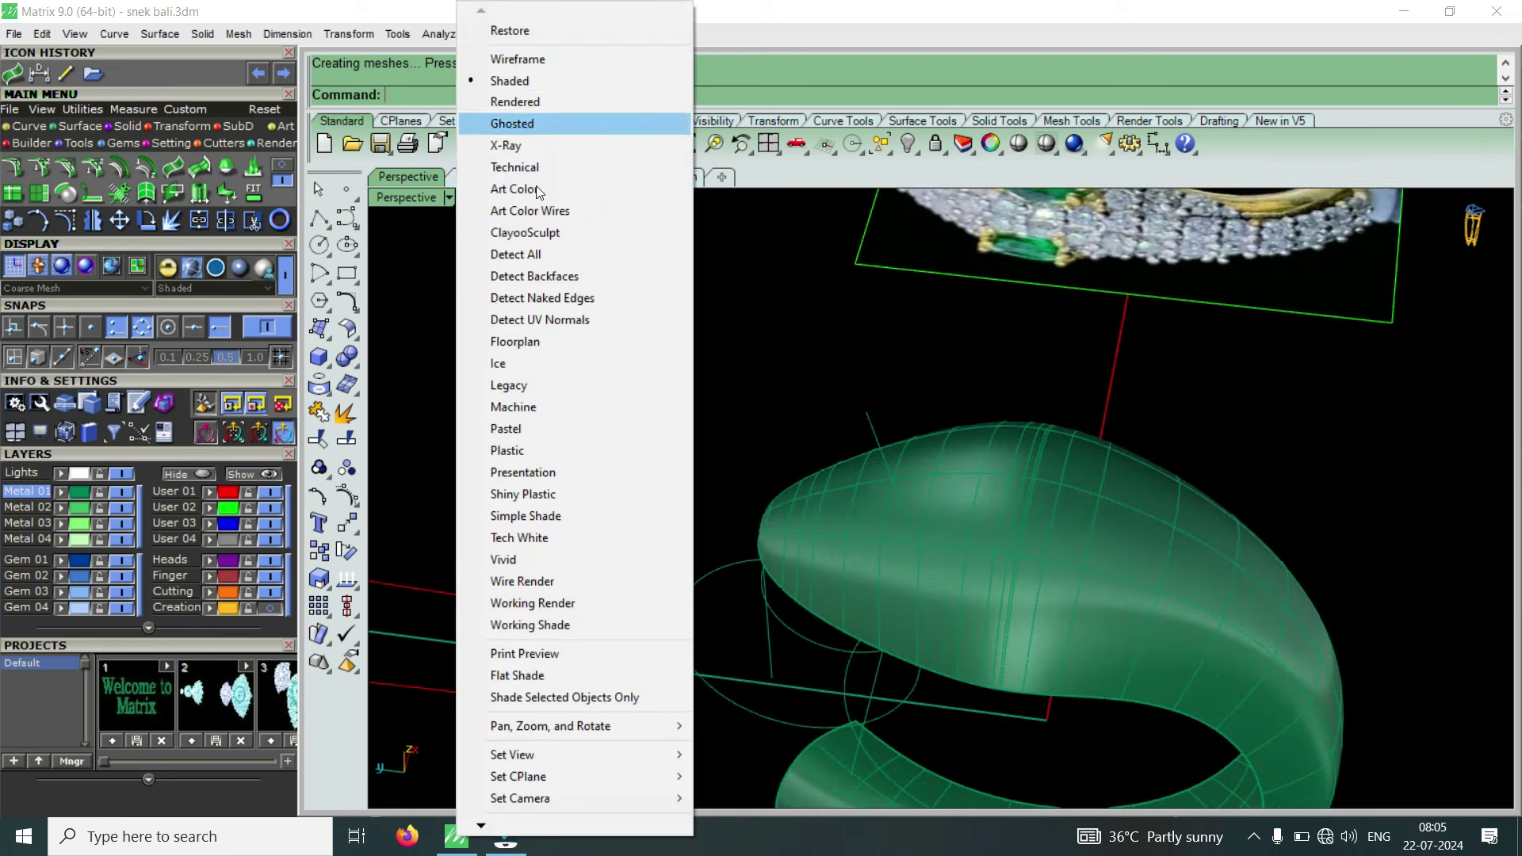
pyautogui.click(529, 408)
pyautogui.moveTo(690, 415)
pyautogui.mouseDown(button='right')
pyautogui.moveTo(839, 422)
pyautogui.moveTo(623, 585)
pyautogui.moveTo(803, 589)
pyautogui.moveTo(815, 483)
pyautogui.moveTo(803, 455)
pyautogui.moveTo(791, 483)
pyautogui.mouseUp(button='right')
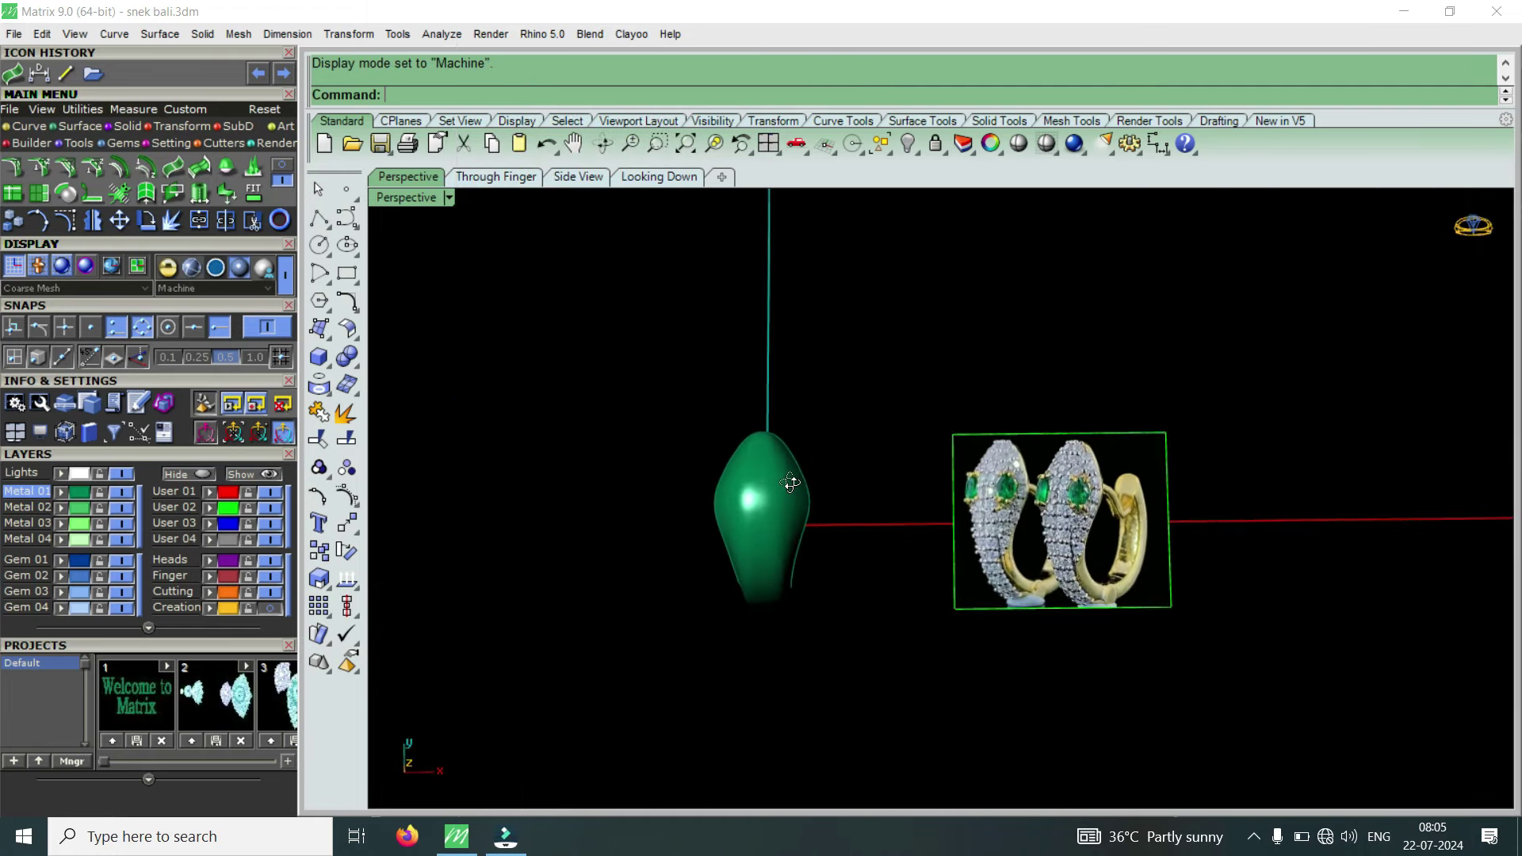
pyautogui.scroll(4, 1081, 478)
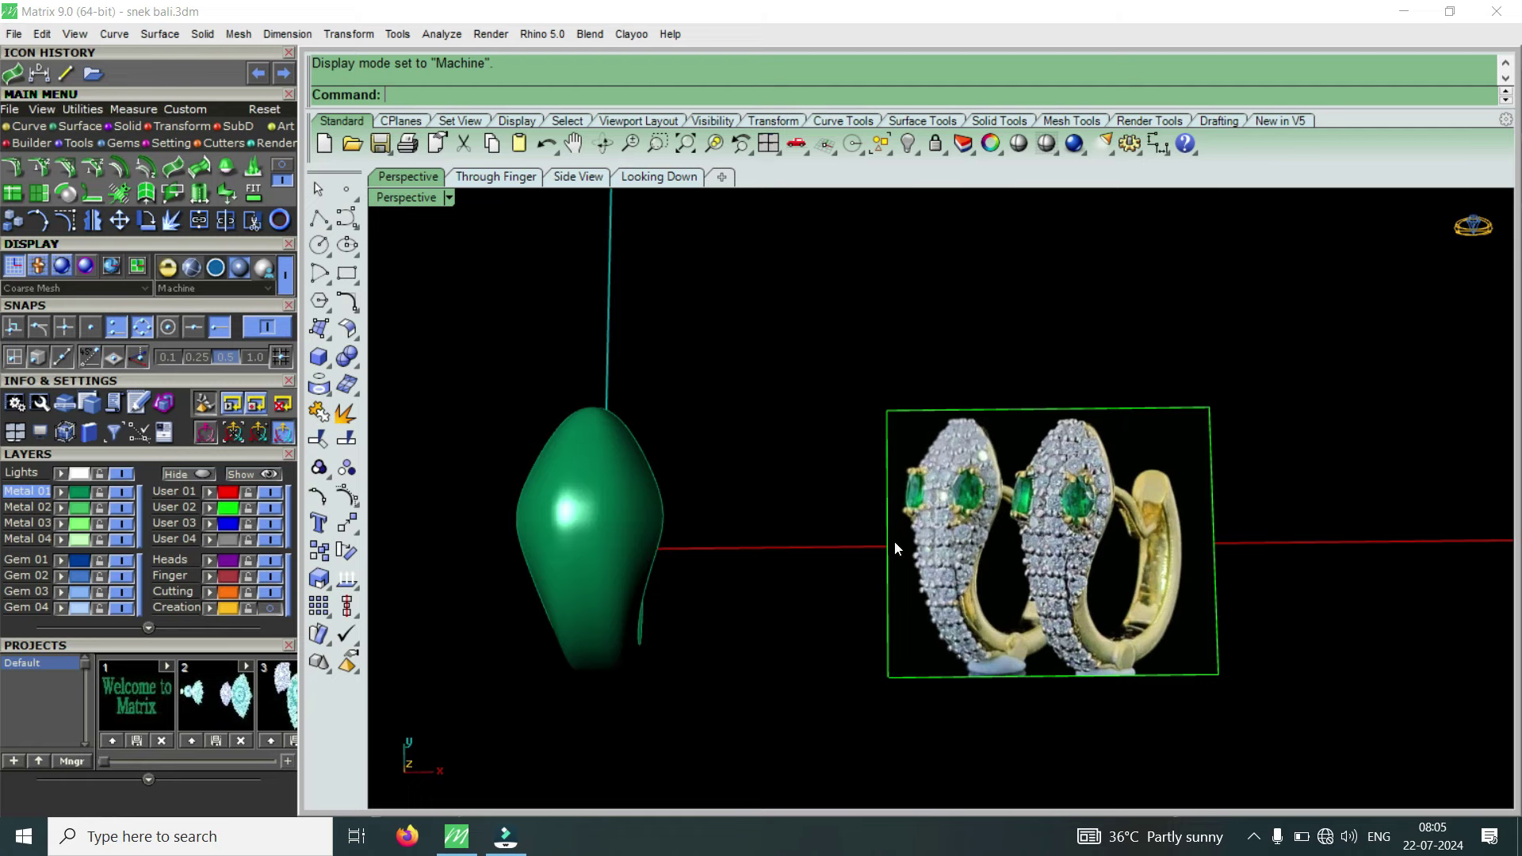
pyautogui.moveTo(591, 573)
pyautogui.mouseDown(button='right')
pyautogui.moveTo(632, 429)
pyautogui.moveTo(681, 551)
pyautogui.mouseUp(button='right')
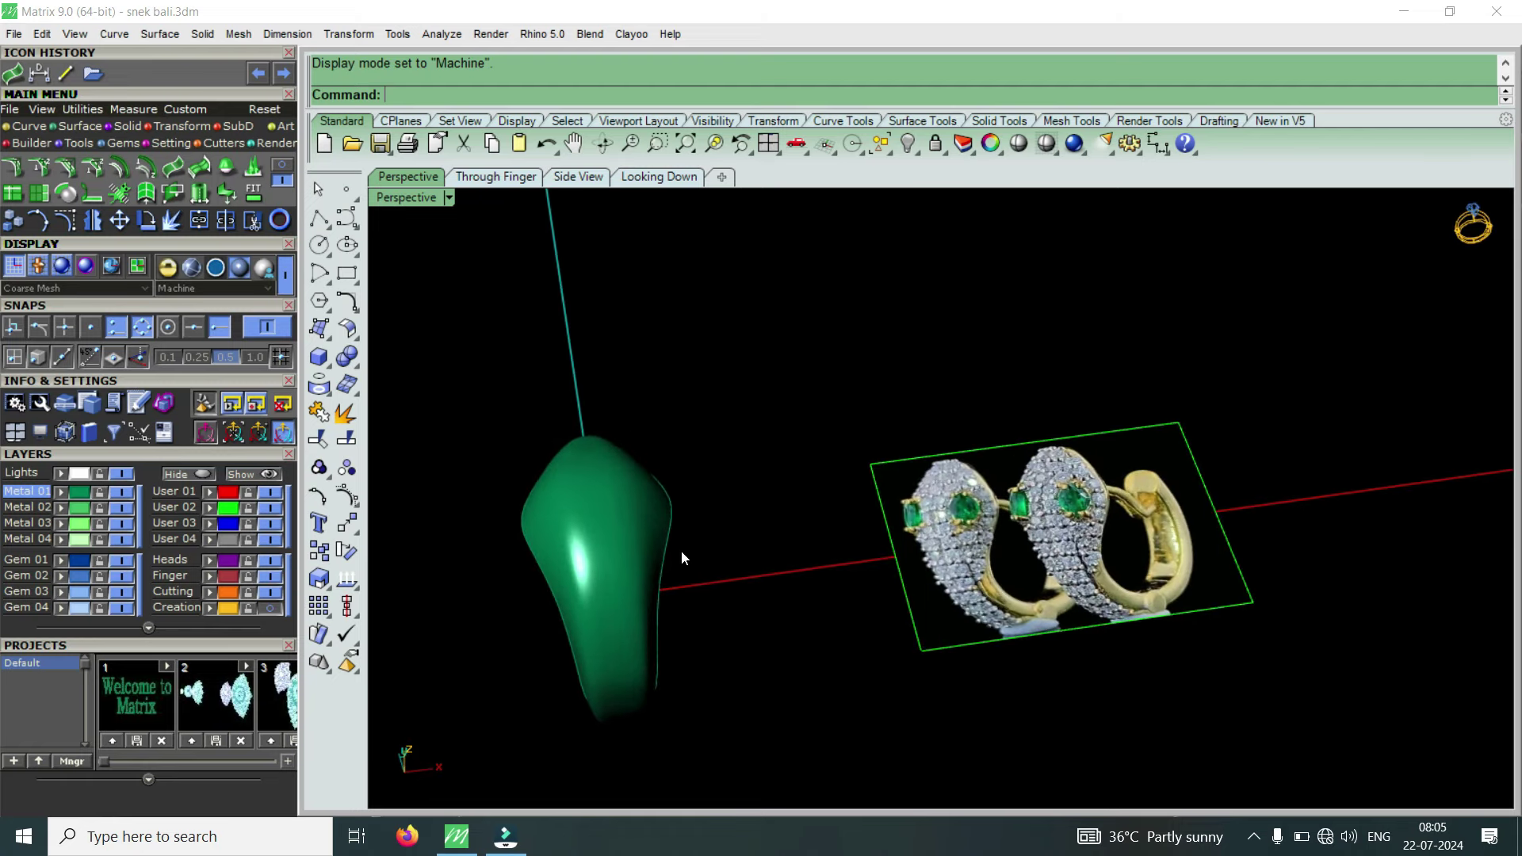
pyautogui.scroll(3, 1100, 513)
pyautogui.moveTo(952, 477)
pyautogui.mouseDown(button='right')
pyautogui.moveTo(1124, 481)
pyautogui.moveTo(1061, 591)
pyautogui.mouseUp(button='right')
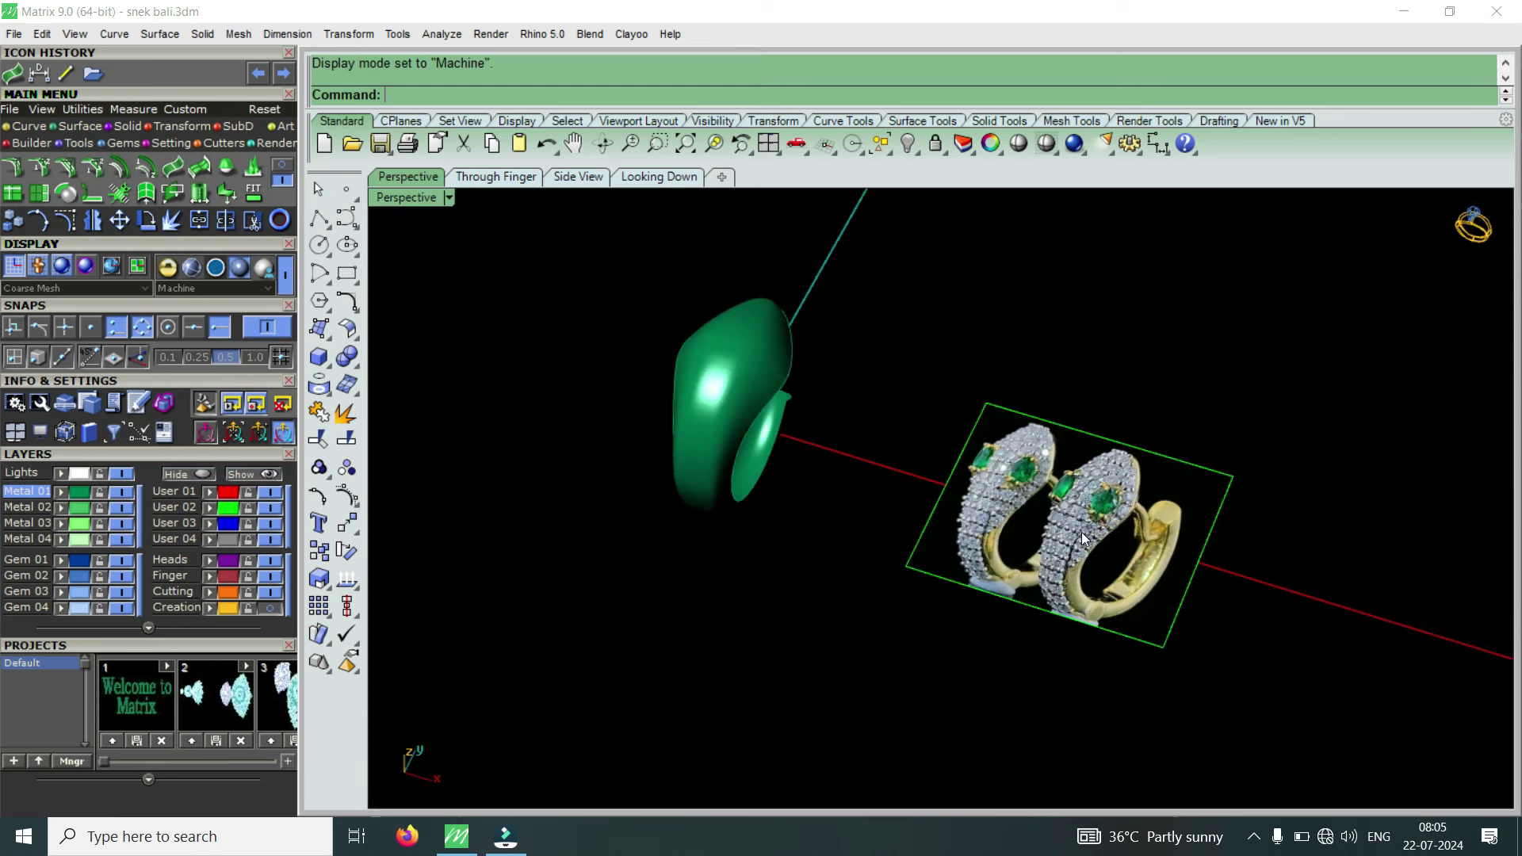
pyautogui.scroll(2, 1103, 508)
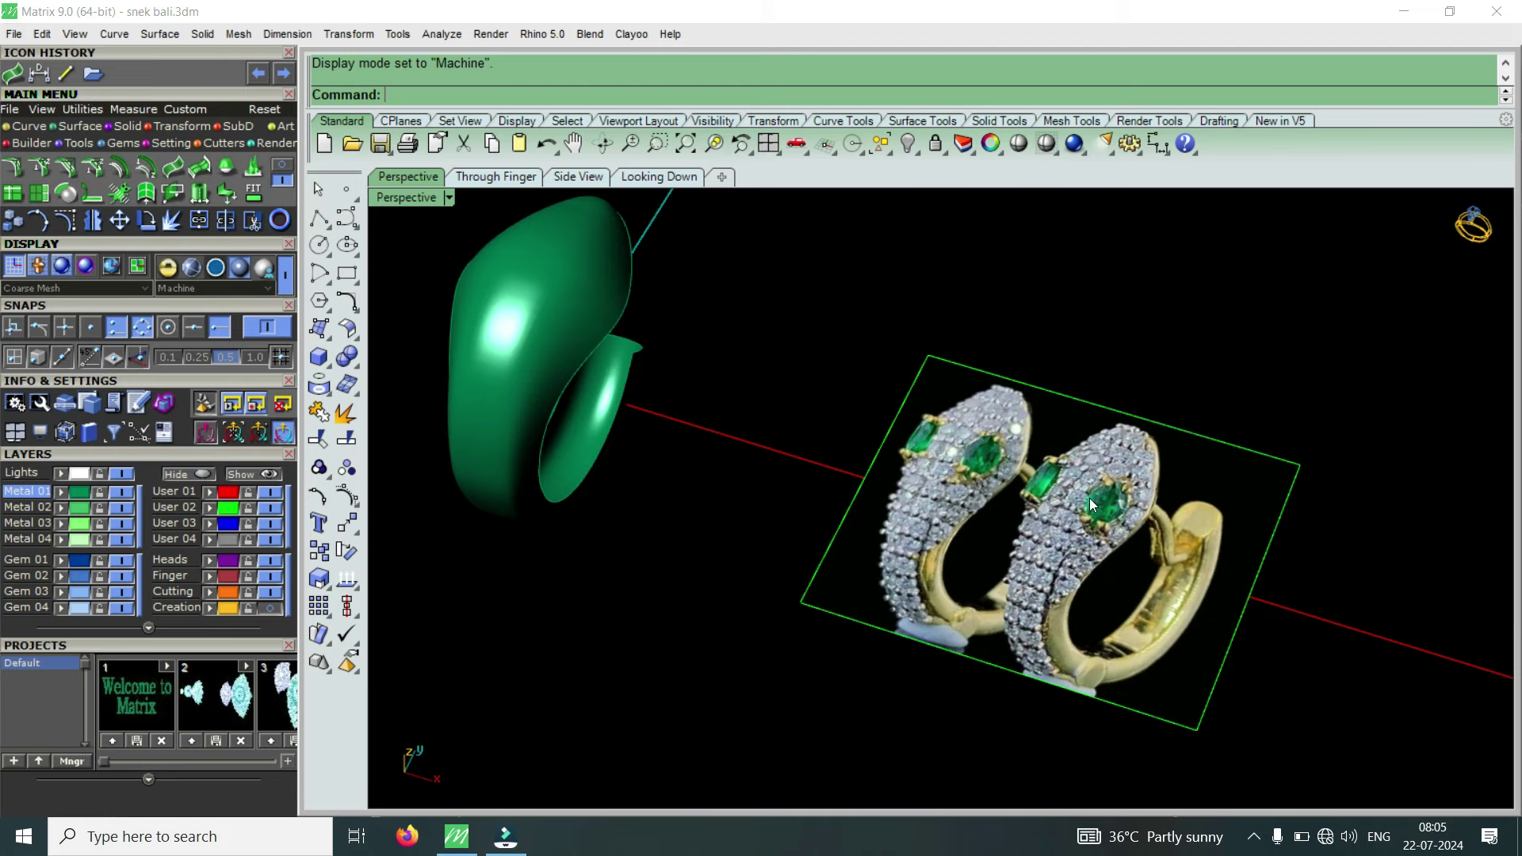
# Orbit and zoom to view the ring from the front and side-on.
pyautogui.moveTo(960, 501)
pyautogui.mouseDown(button='right')
pyautogui.moveTo(1130, 471)
pyautogui.moveTo(839, 507)
pyautogui.moveTo(839, 561)
pyautogui.mouseUp(button='right')
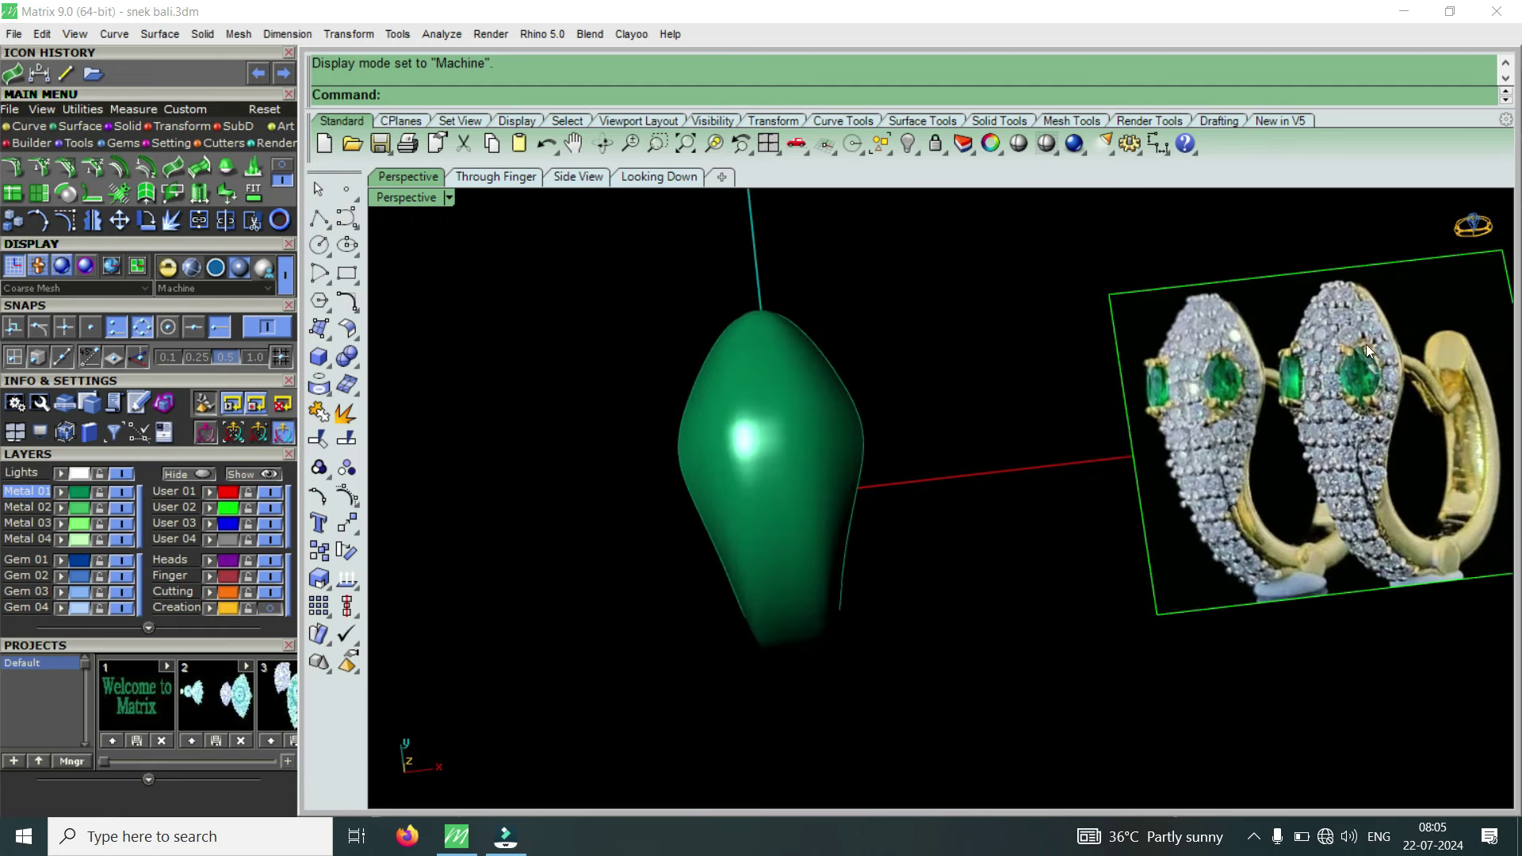
pyautogui.moveTo(864, 396)
pyautogui.mouseDown(button='right')
pyautogui.moveTo(845, 333)
pyautogui.moveTo(799, 299)
pyautogui.moveTo(751, 330)
pyautogui.moveTo(725, 319)
pyautogui.moveTo(777, 306)
pyautogui.moveTo(803, 326)
pyautogui.mouseUp(button='right')
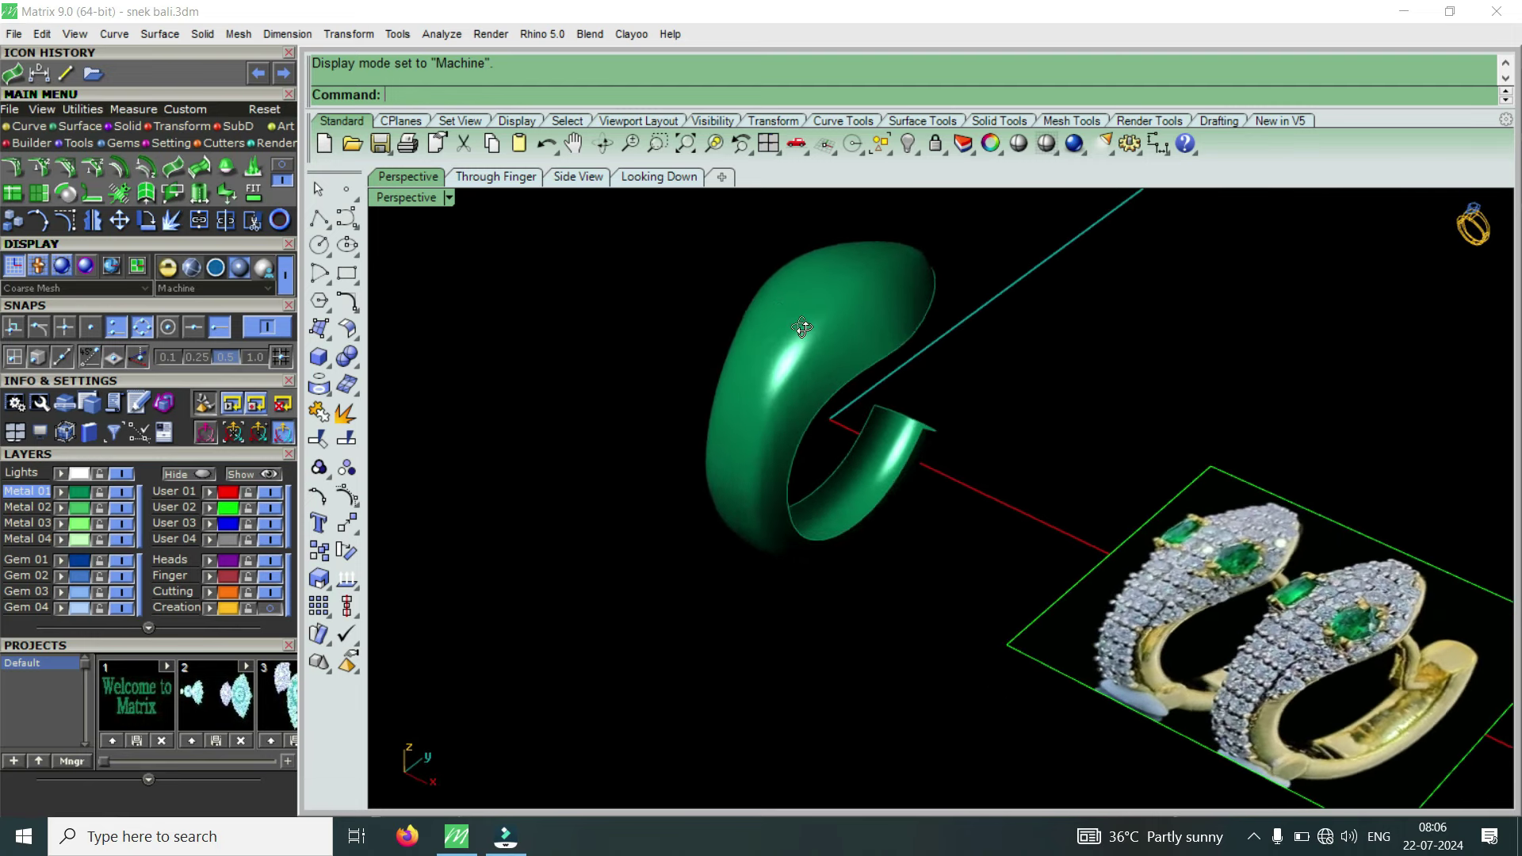
pyautogui.moveTo(893, 409)
pyautogui.mouseDown(button='right')
pyautogui.moveTo(741, 293)
pyautogui.moveTo(933, 429)
pyautogui.moveTo(952, 471)
pyautogui.moveTo(1241, 538)
pyautogui.mouseUp(button='right')
pyautogui.moveTo(1147, 511)
pyautogui.mouseDown(button='right')
pyautogui.moveTo(846, 461)
pyautogui.moveTo(782, 382)
pyautogui.moveTo(913, 358)
pyautogui.moveTo(838, 310)
pyautogui.moveTo(961, 282)
pyautogui.moveTo(938, 282)
pyautogui.moveTo(1026, 571)
pyautogui.moveTo(958, 385)
pyautogui.moveTo(972, 344)
pyautogui.moveTo(1028, 362)
pyautogui.moveTo(1060, 415)
pyautogui.moveTo(1071, 490)
pyautogui.mouseUp(button='right')
pyautogui.scroll(3, 809, 389)
pyautogui.scroll(2, 877, 426)
pyautogui.scroll(-8, 1029, 451)
pyautogui.scroll(3, 1027, 451)
pyautogui.scroll(2, 1048, 416)
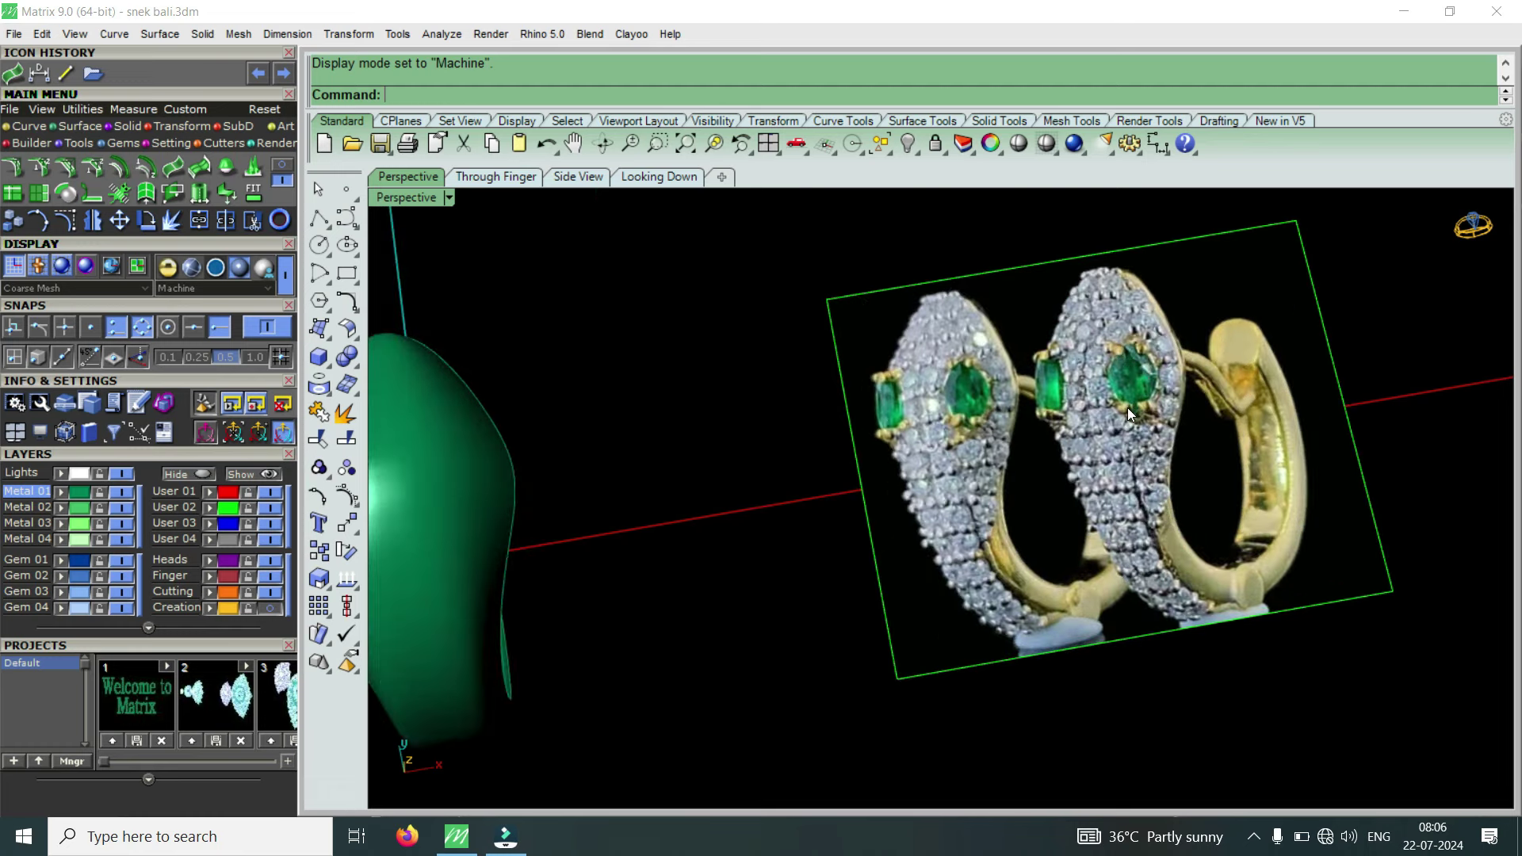
pyautogui.scroll(-2, 1129, 409)
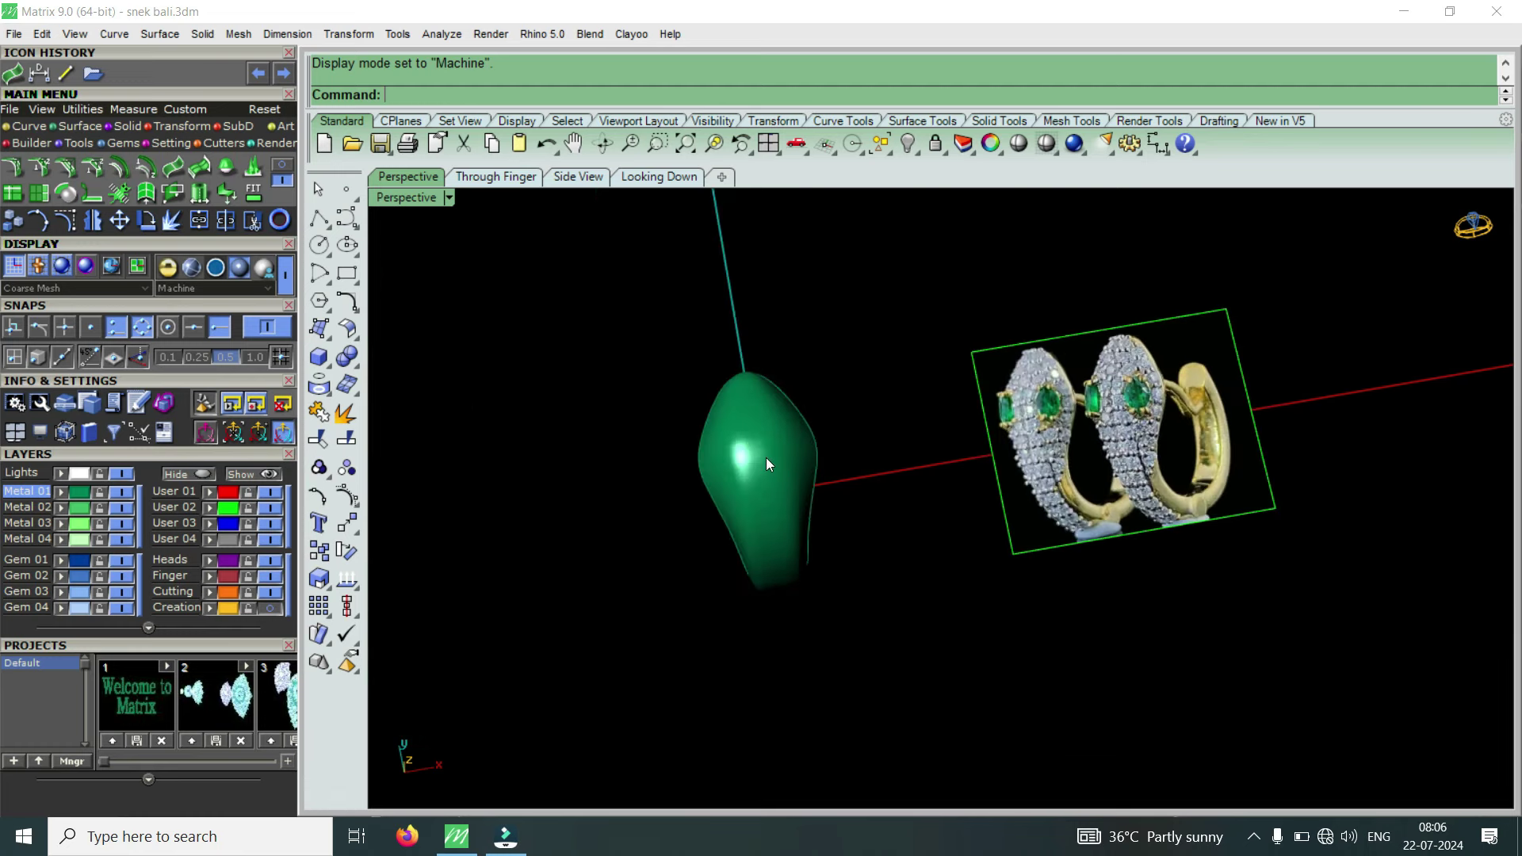
pyautogui.scroll(2, 795, 460)
pyautogui.moveTo(1014, 554); pyautogui.dragTo(861, 492, button='right')
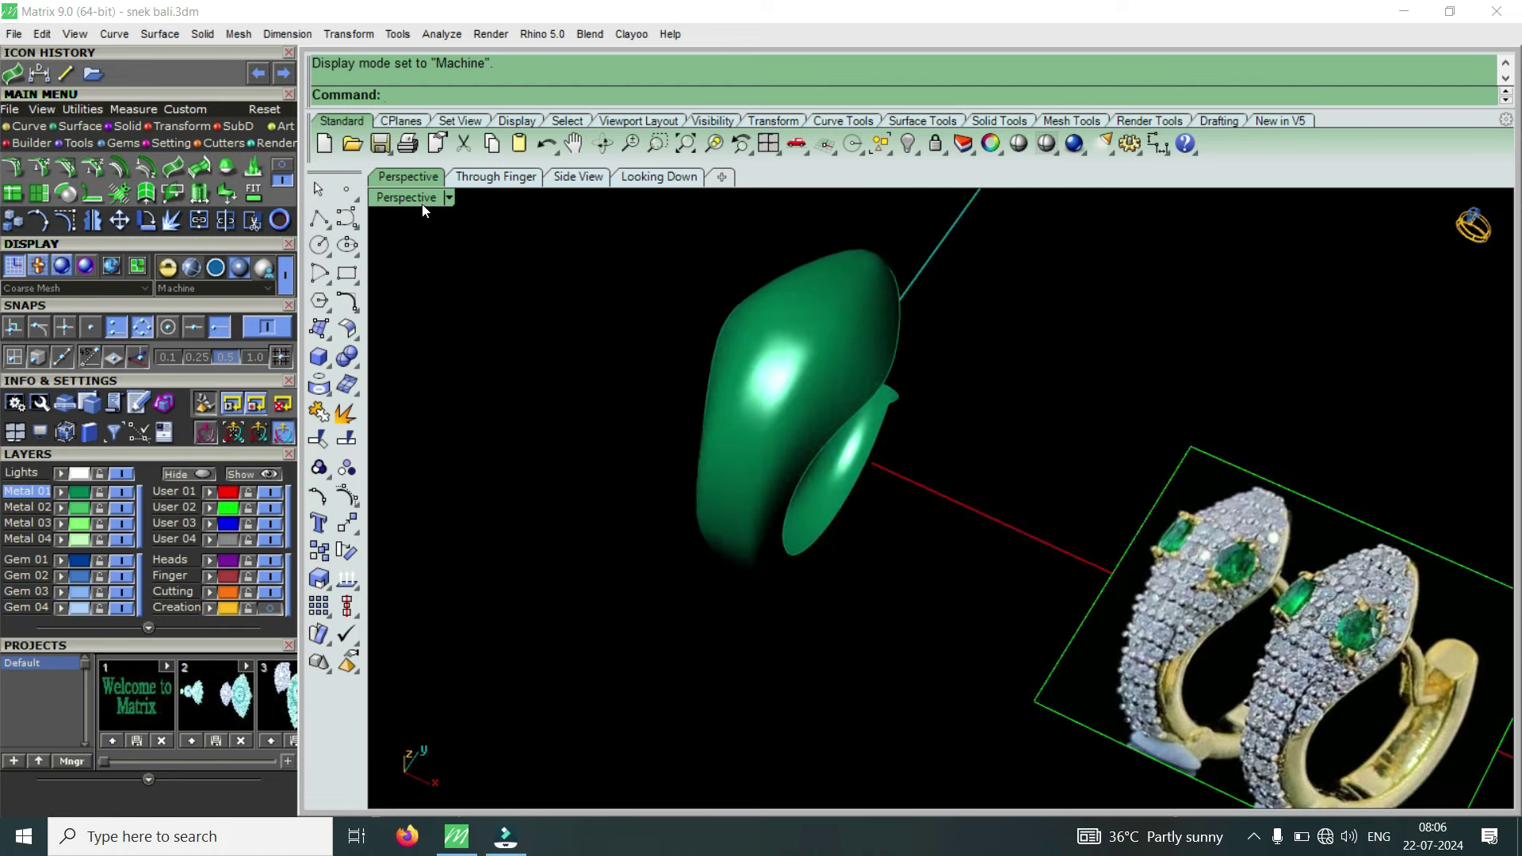
# Return the view to Shaded display and look at the ring side-on.
pyautogui.click(421, 206)
pyautogui.click(527, 76)
pyautogui.moveTo(808, 398); pyautogui.dragTo(1232, 465, button='right')
pyautogui.scroll(5, 1262, 518)
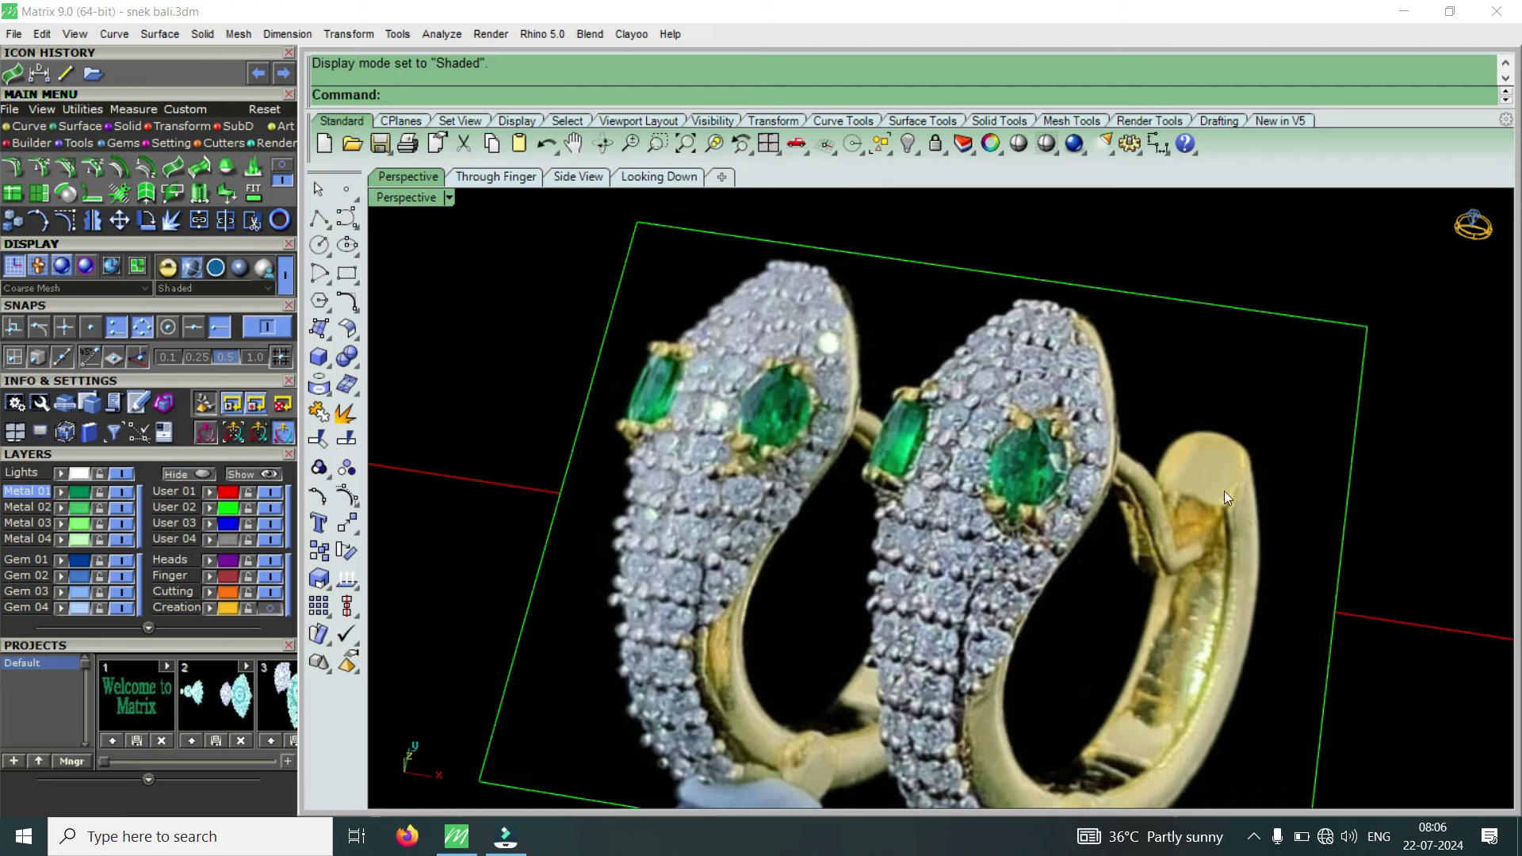
pyautogui.scroll(-5, 1223, 491)
pyautogui.moveTo(1205, 524)
pyautogui.mouseDown(button='right')
pyautogui.moveTo(1006, 514)
pyautogui.moveTo(822, 459)
pyautogui.mouseUp(button='right')
pyautogui.scroll(3, 822, 459)
pyautogui.scroll(3, 1214, 527)
pyautogui.scroll(3, 1214, 526)
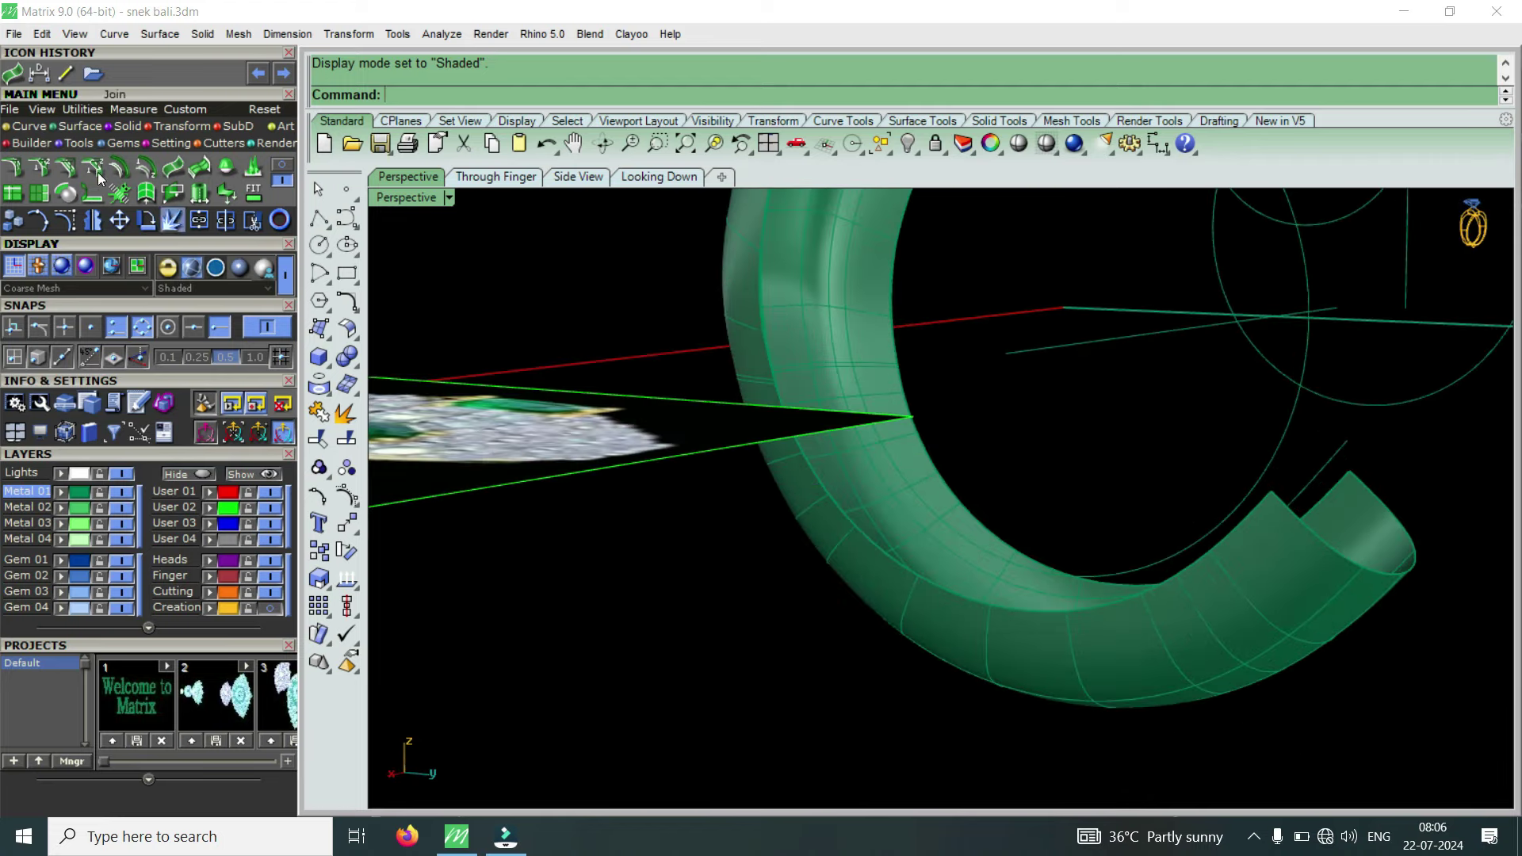
# Extend the green ring surface from its open end edge, accepting the default extension factor.
pyautogui.click(45, 194)
pyautogui.click(1302, 523)
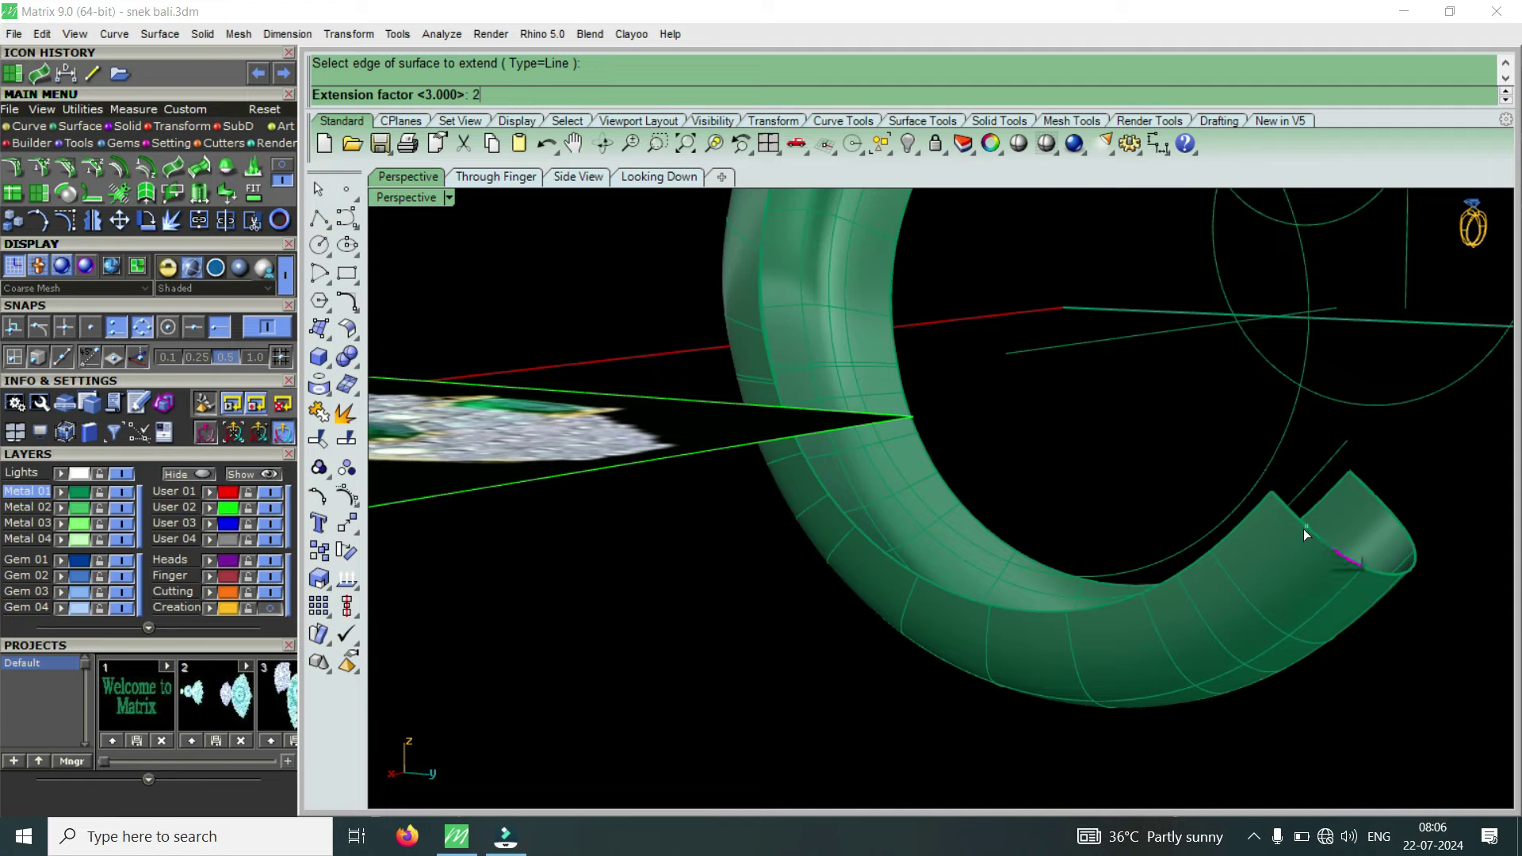
pyautogui.press('Return')
pyautogui.moveTo(1238, 543)
pyautogui.mouseDown(button='right')
pyautogui.moveTo(1184, 553)
pyautogui.moveTo(1189, 629)
pyautogui.moveTo(1002, 522)
pyautogui.moveTo(1016, 390)
pyautogui.moveTo(1041, 571)
pyautogui.mouseUp(button='right')
pyautogui.scroll(5, 1042, 572)
# Orbit the extended ring to check it from above and end-on.
pyautogui.moveTo(1020, 491)
pyautogui.mouseDown(button='right')
pyautogui.moveTo(968, 500)
pyautogui.moveTo(1115, 550)
pyautogui.moveTo(1097, 534)
pyautogui.moveTo(1176, 665)
pyautogui.moveTo(983, 518)
pyautogui.moveTo(961, 393)
pyautogui.moveTo(1005, 447)
pyautogui.moveTo(940, 349)
pyautogui.mouseUp(button='right')
pyautogui.scroll(3, 867, 369)
pyautogui.scroll(1, 865, 369)
pyautogui.scroll(-3, 991, 401)
pyautogui.scroll(3, 965, 478)
pyautogui.moveTo(964, 479)
pyautogui.mouseDown(button='right')
pyautogui.moveTo(877, 469)
pyautogui.moveTo(1009, 485)
pyautogui.mouseUp(button='right')
pyautogui.scroll(-3, 1010, 484)
pyautogui.scroll(2, 825, 423)
pyautogui.moveTo(824, 426)
pyautogui.mouseDown(button='right')
pyautogui.moveTo(1039, 436)
pyautogui.moveTo(707, 405)
pyautogui.moveTo(790, 436)
pyautogui.mouseUp(button='right')
pyautogui.scroll(-1, 791, 436)
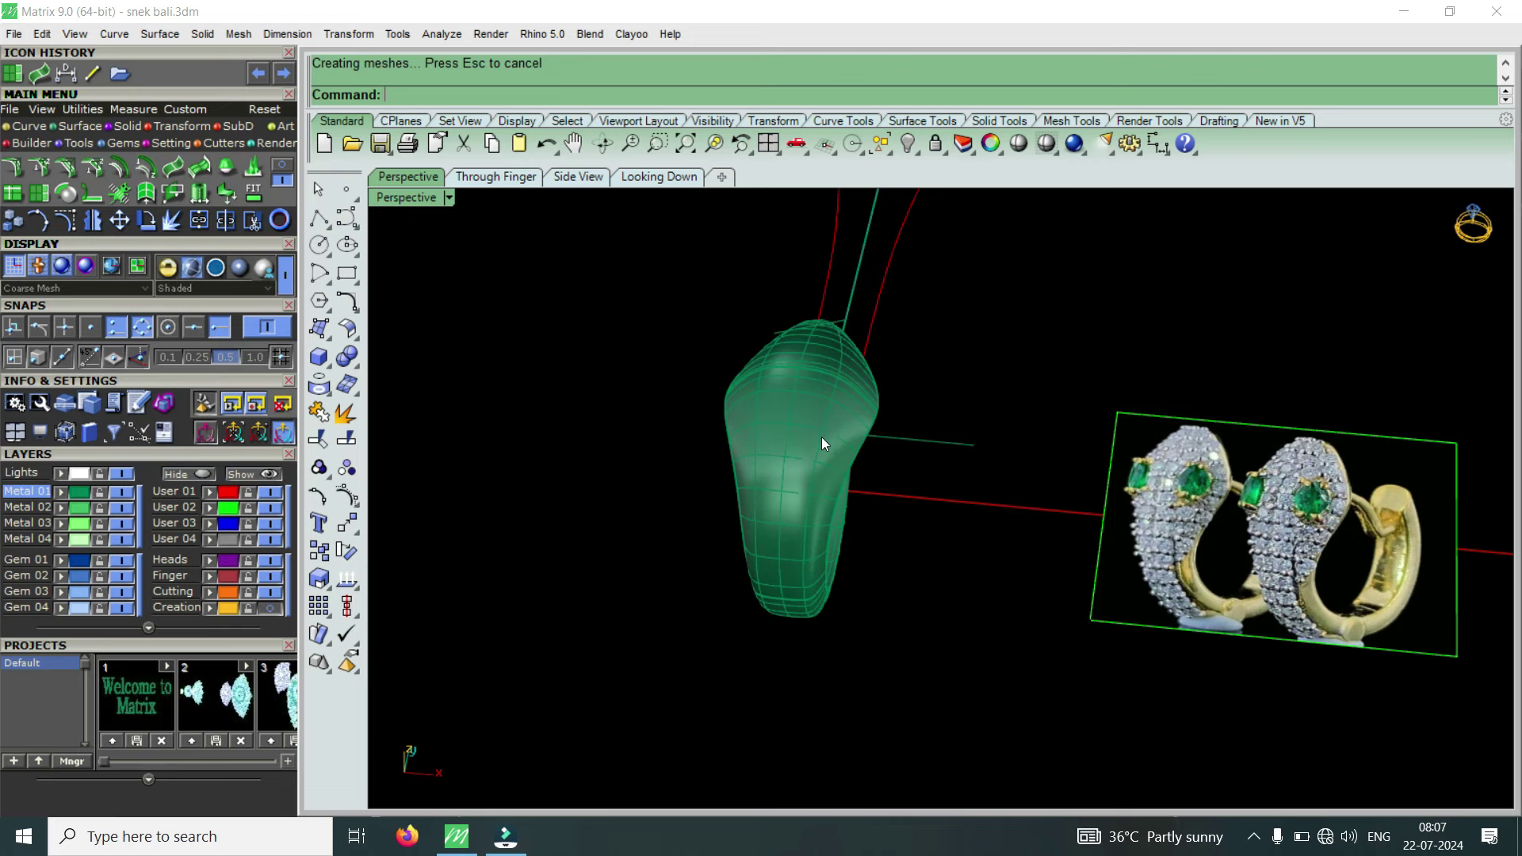
pyautogui.moveTo(822, 438); pyautogui.dragTo(885, 534, button='right')
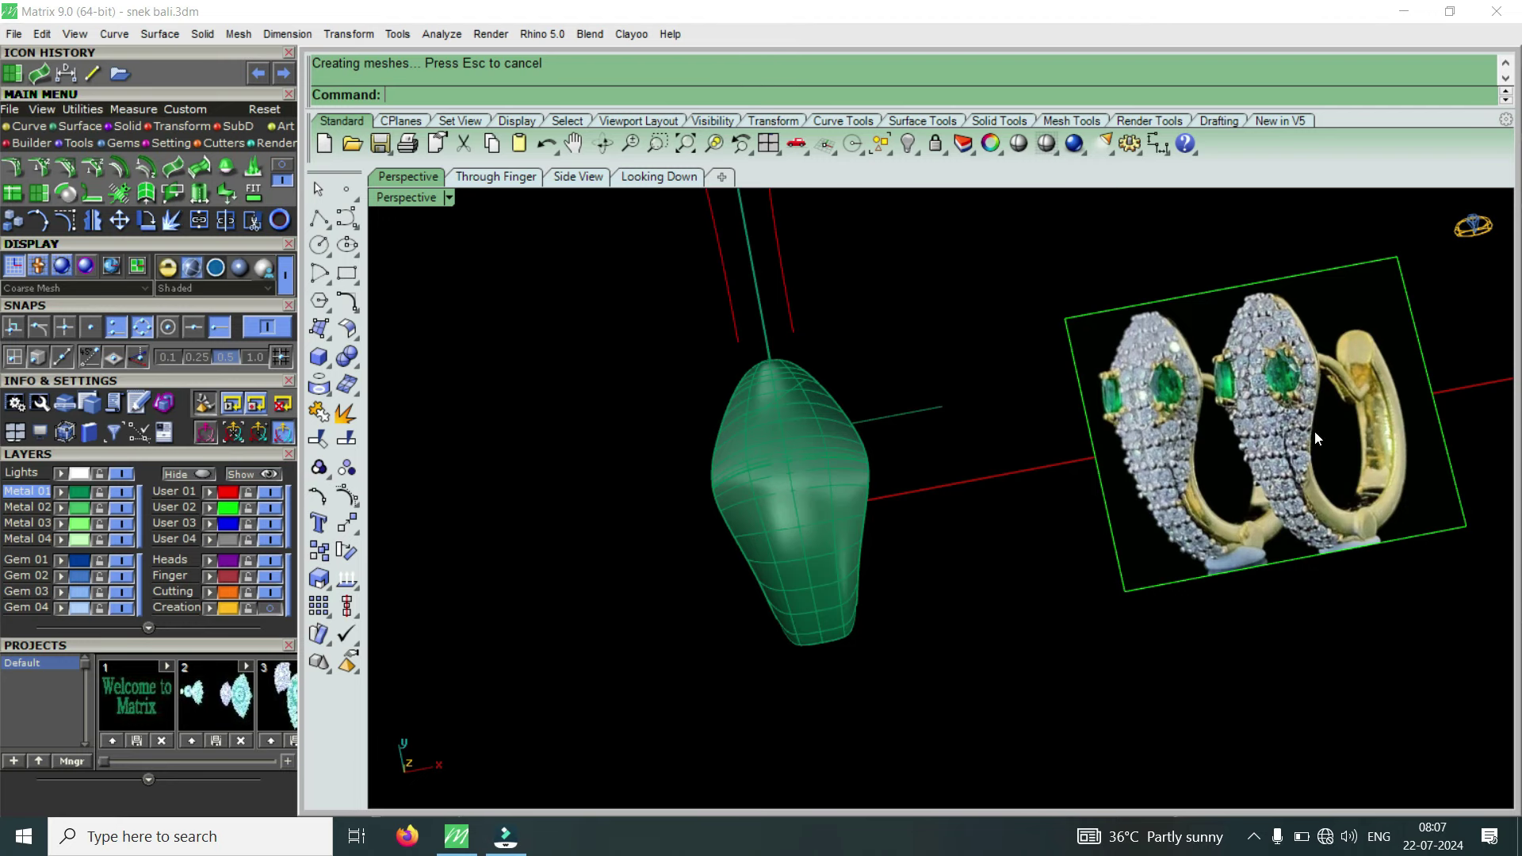
pyautogui.scroll(3, 1308, 393)
pyautogui.scroll(3, 1299, 381)
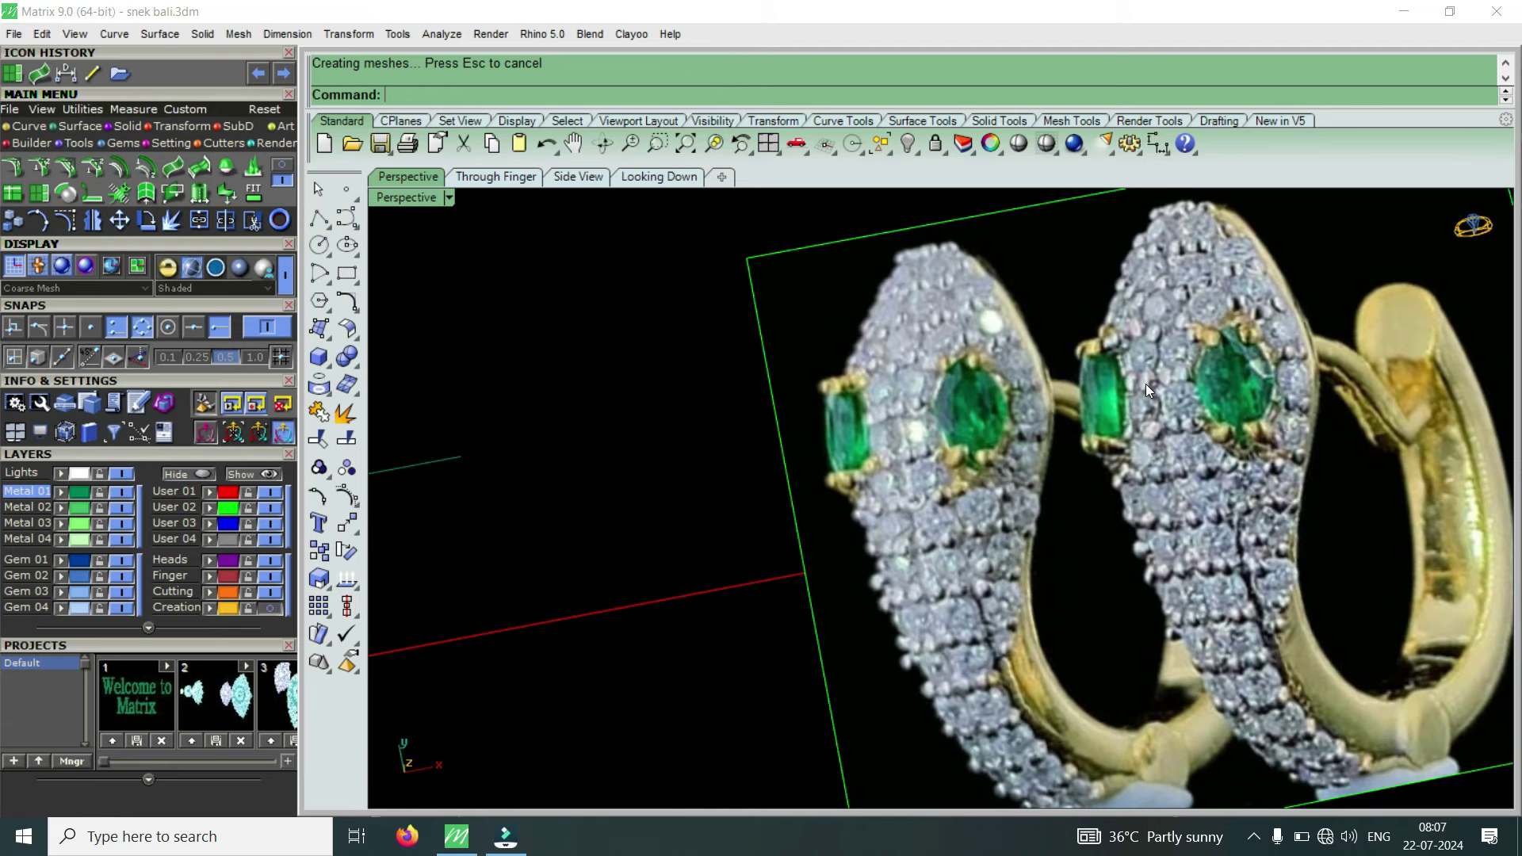
pyautogui.scroll(-3, 1145, 387)
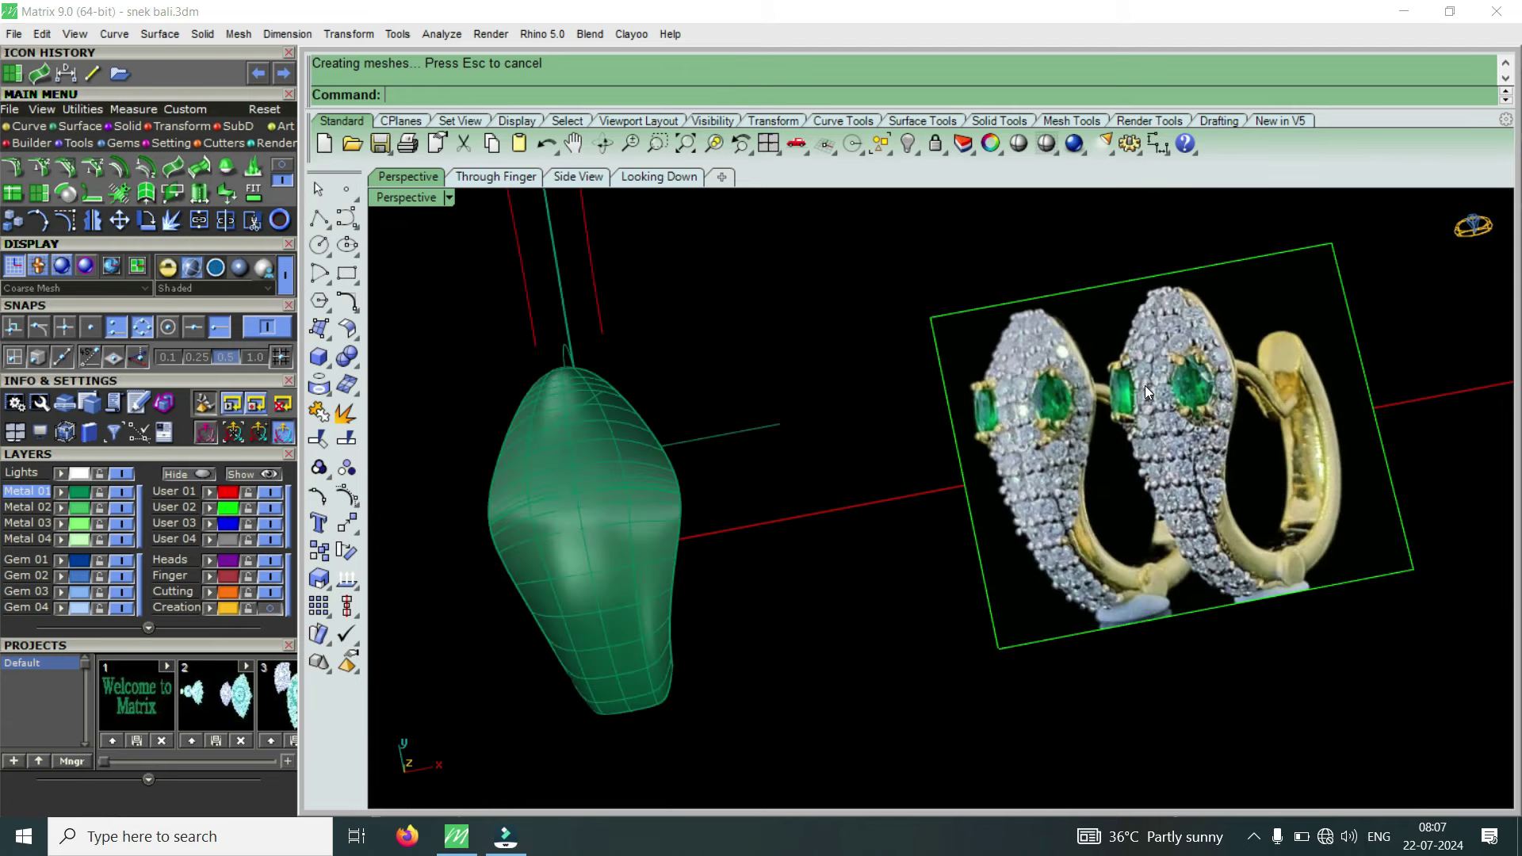
pyautogui.scroll(2, 574, 503)
pyautogui.scroll(-3, 702, 430)
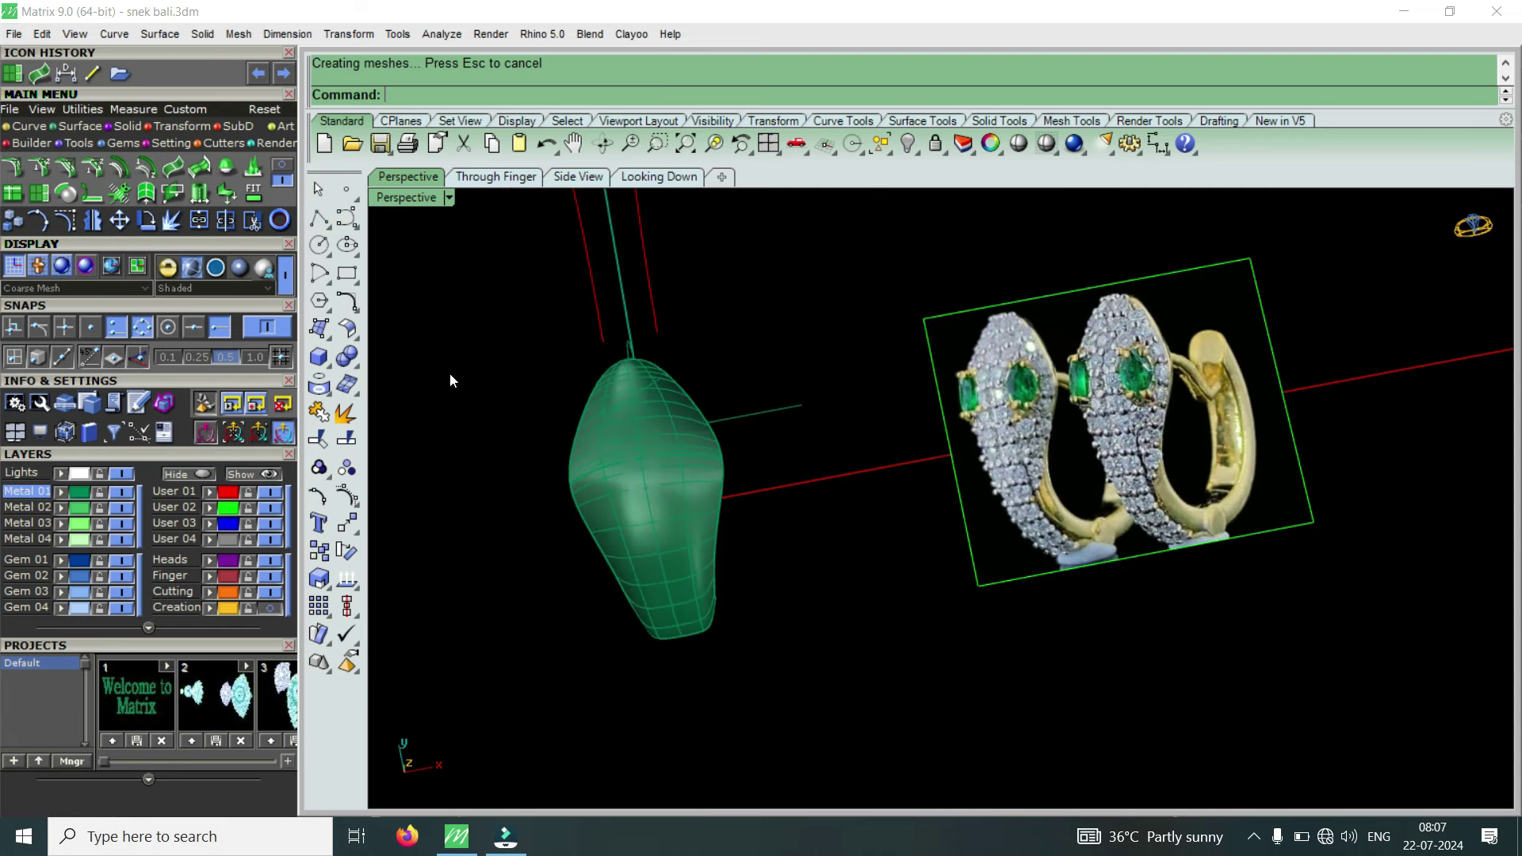
# Switch to Machine display and move the earring body onto the Cutting layer.
pyautogui.click(410, 204)
pyautogui.click(532, 409)
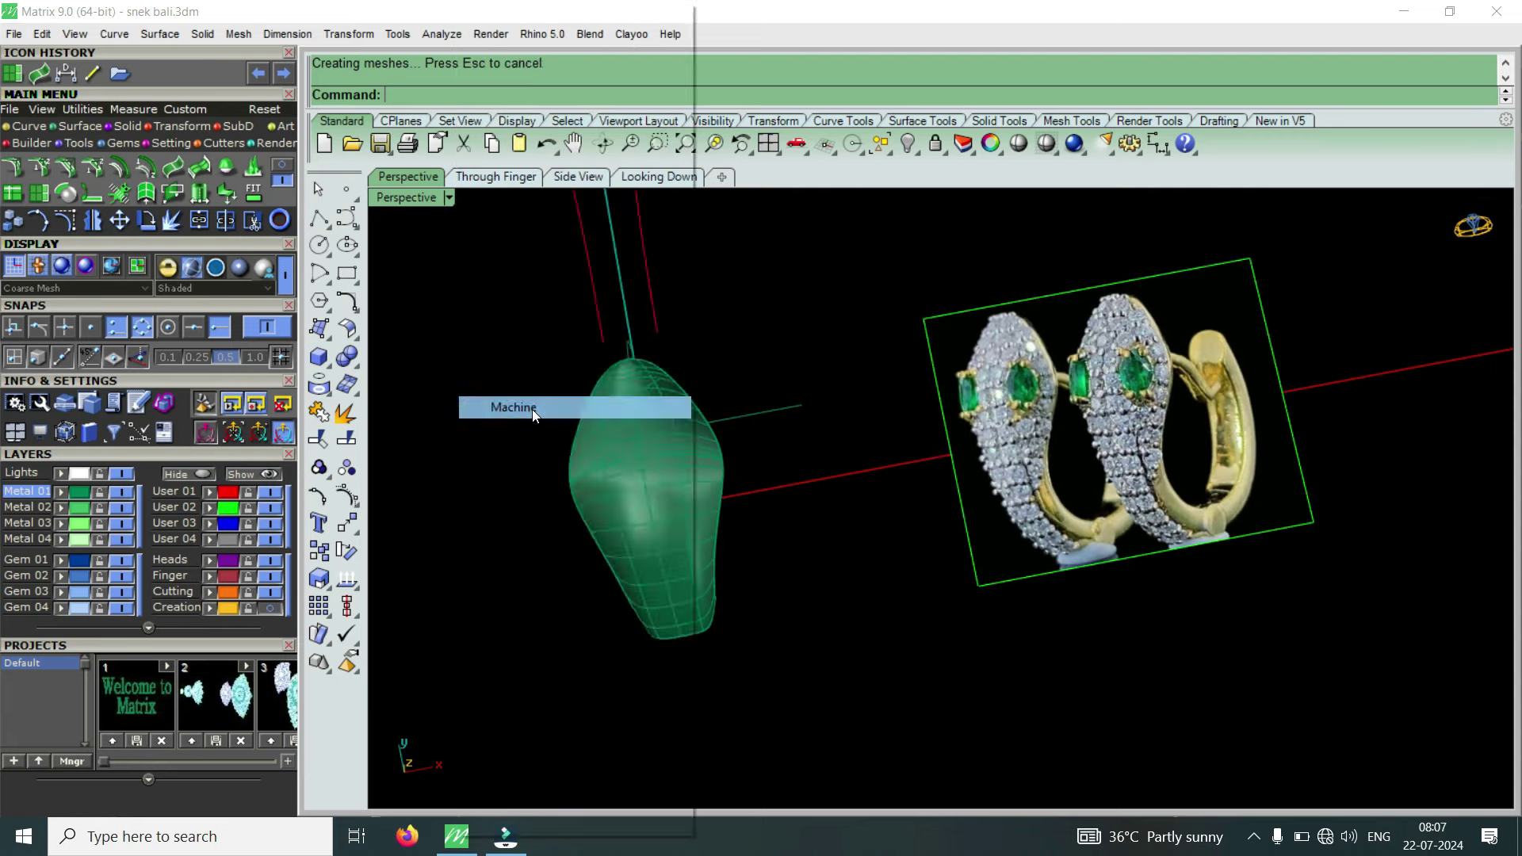
pyautogui.moveTo(616, 478); pyautogui.dragTo(607, 452, button='right')
pyautogui.click(608, 450)
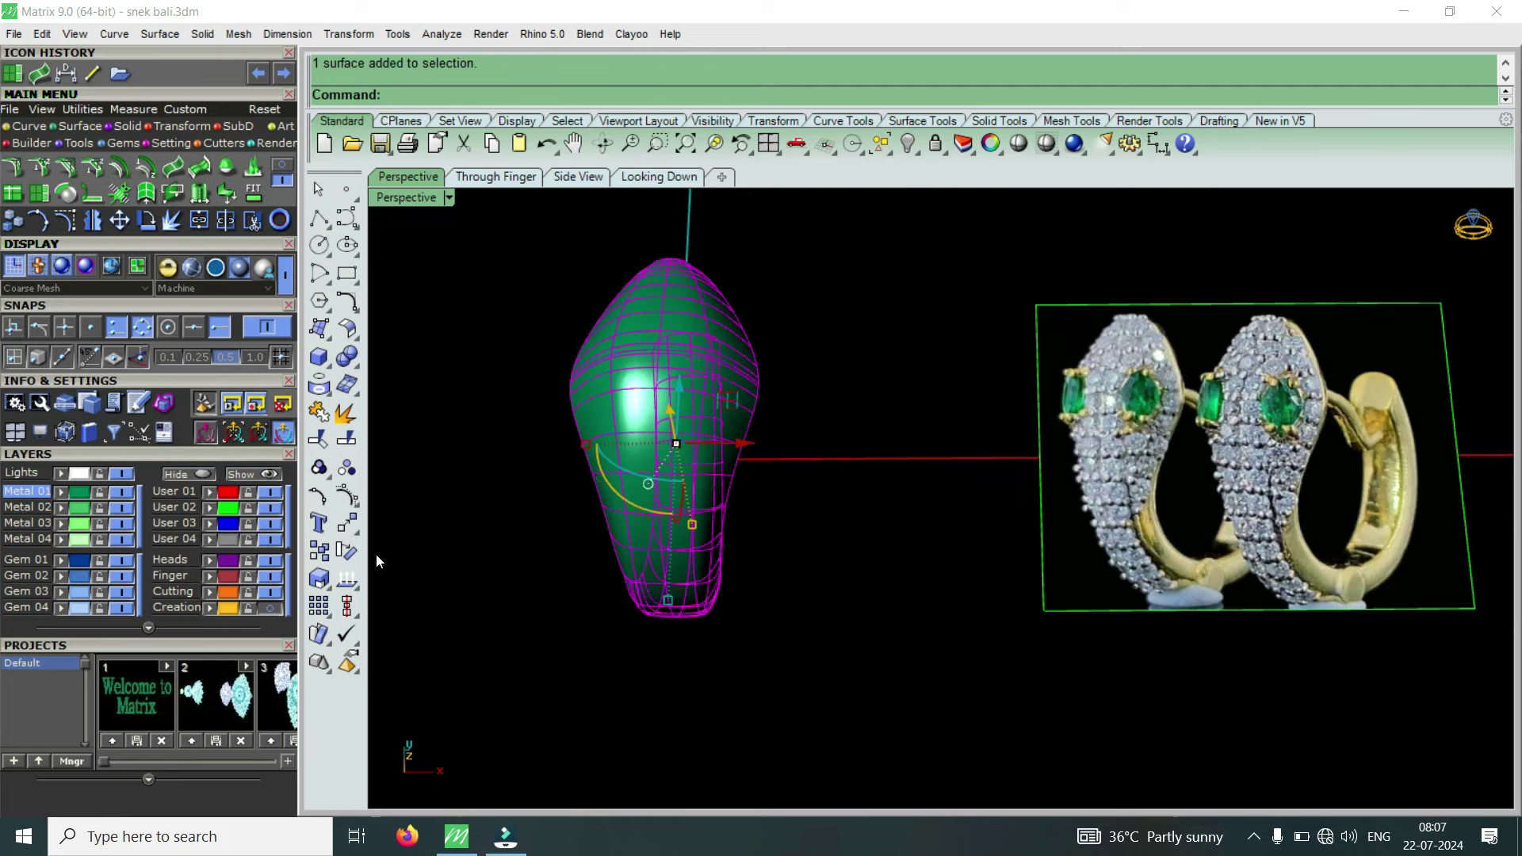
pyautogui.click(229, 590)
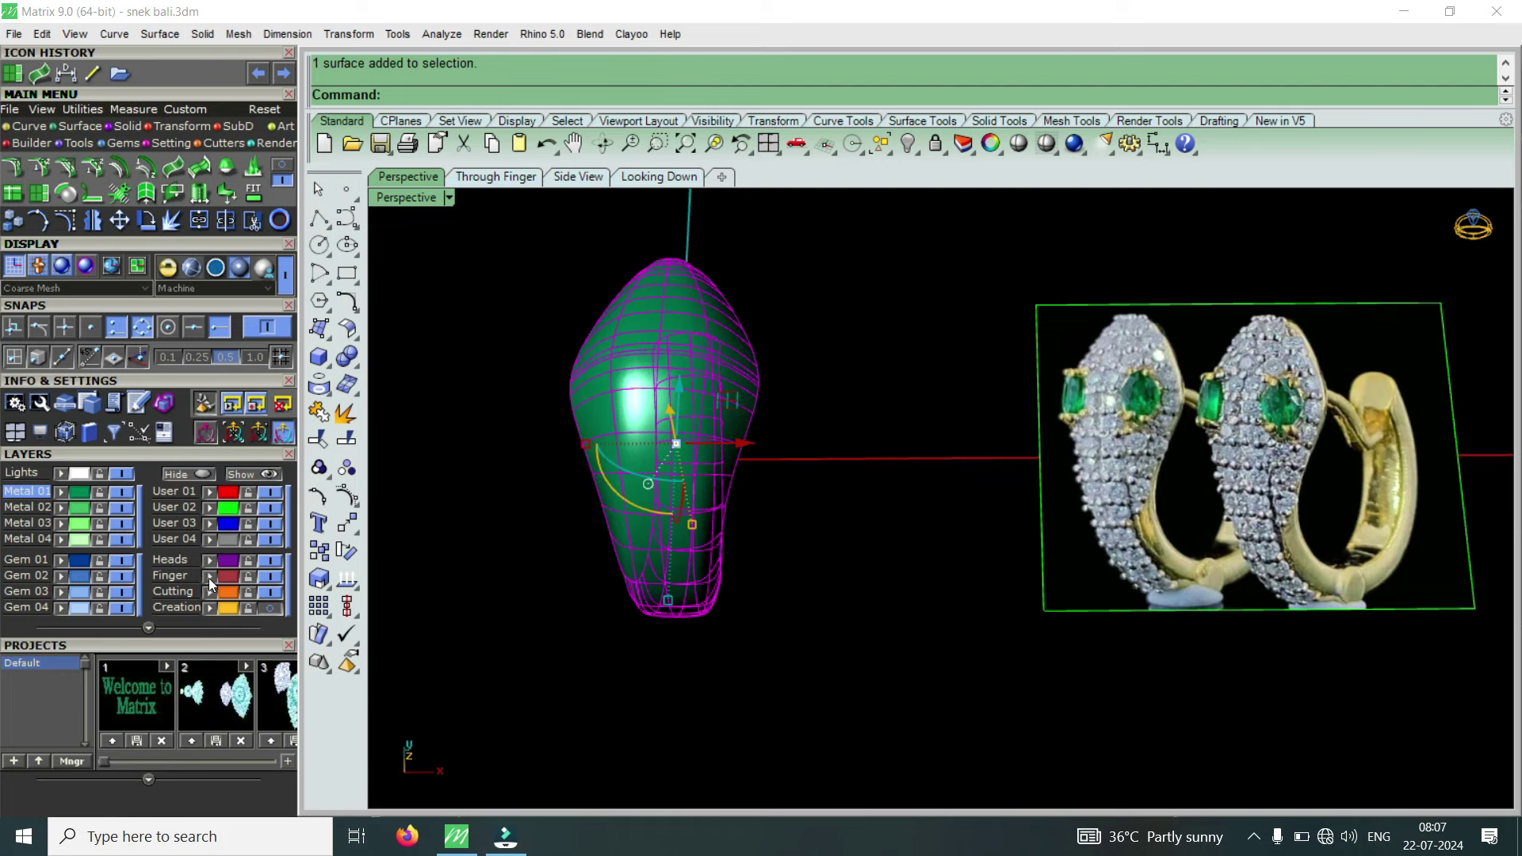
pyautogui.click(774, 481)
pyautogui.moveTo(774, 480)
pyautogui.mouseDown(button='right')
pyautogui.moveTo(724, 414)
pyautogui.moveTo(714, 511)
pyautogui.moveTo(746, 334)
pyautogui.moveTo(615, 330)
pyautogui.moveTo(599, 296)
pyautogui.moveTo(748, 326)
pyautogui.moveTo(935, 319)
pyautogui.mouseUp(button='right')
pyautogui.moveTo(961, 373)
pyautogui.mouseDown(button='right')
pyautogui.moveTo(1047, 350)
pyautogui.moveTo(952, 401)
pyautogui.moveTo(866, 506)
pyautogui.mouseUp(button='right')
# Zoom and orbit around the red earring body from several angles.
pyautogui.scroll(3, 1314, 300)
pyautogui.scroll(2, 1320, 317)
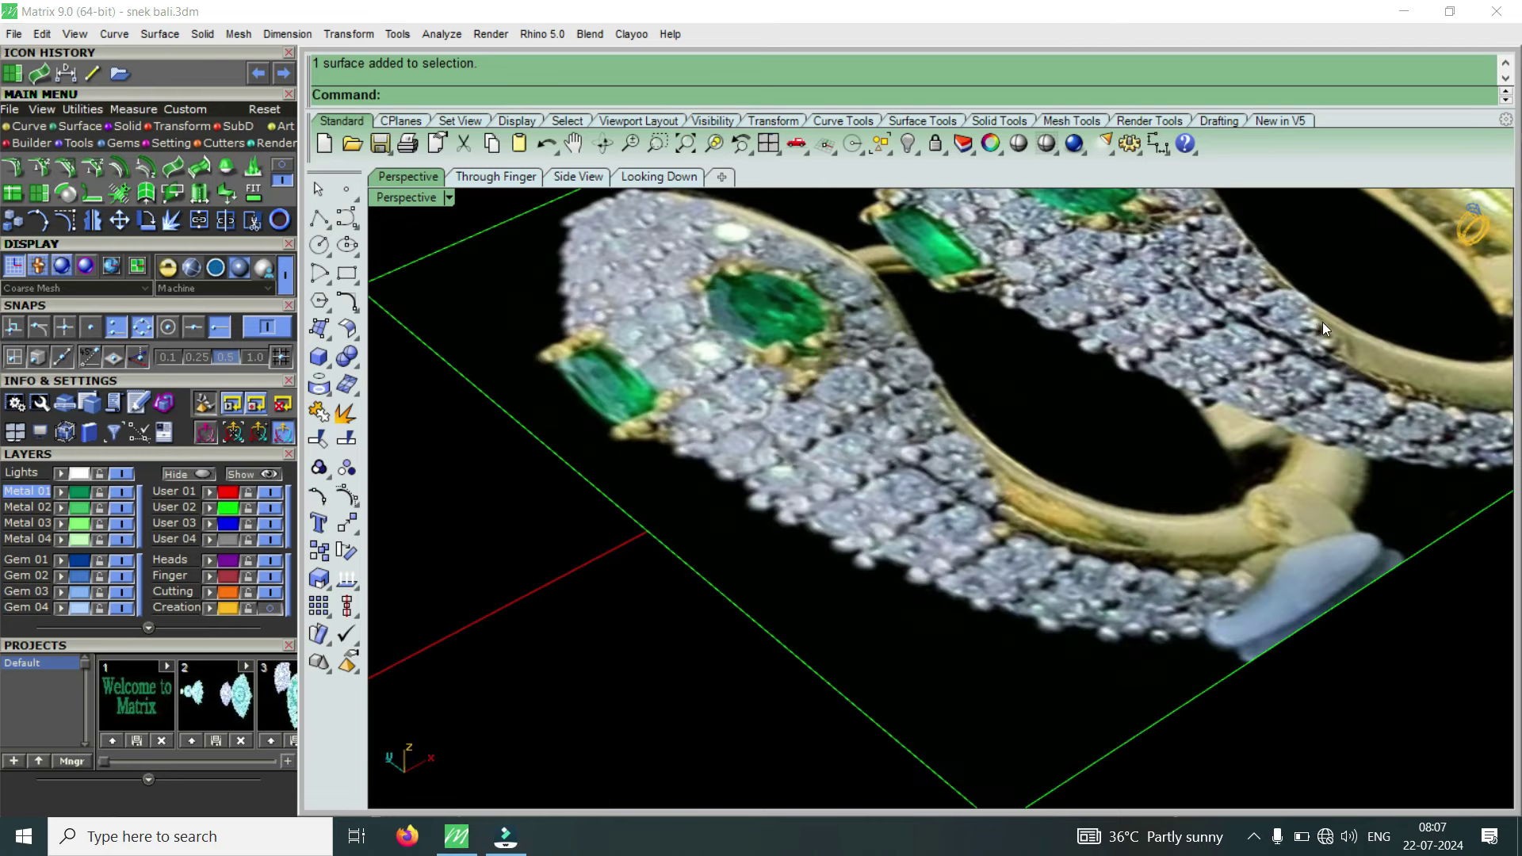
pyautogui.scroll(-2, 1302, 328)
pyautogui.scroll(-1, 1284, 318)
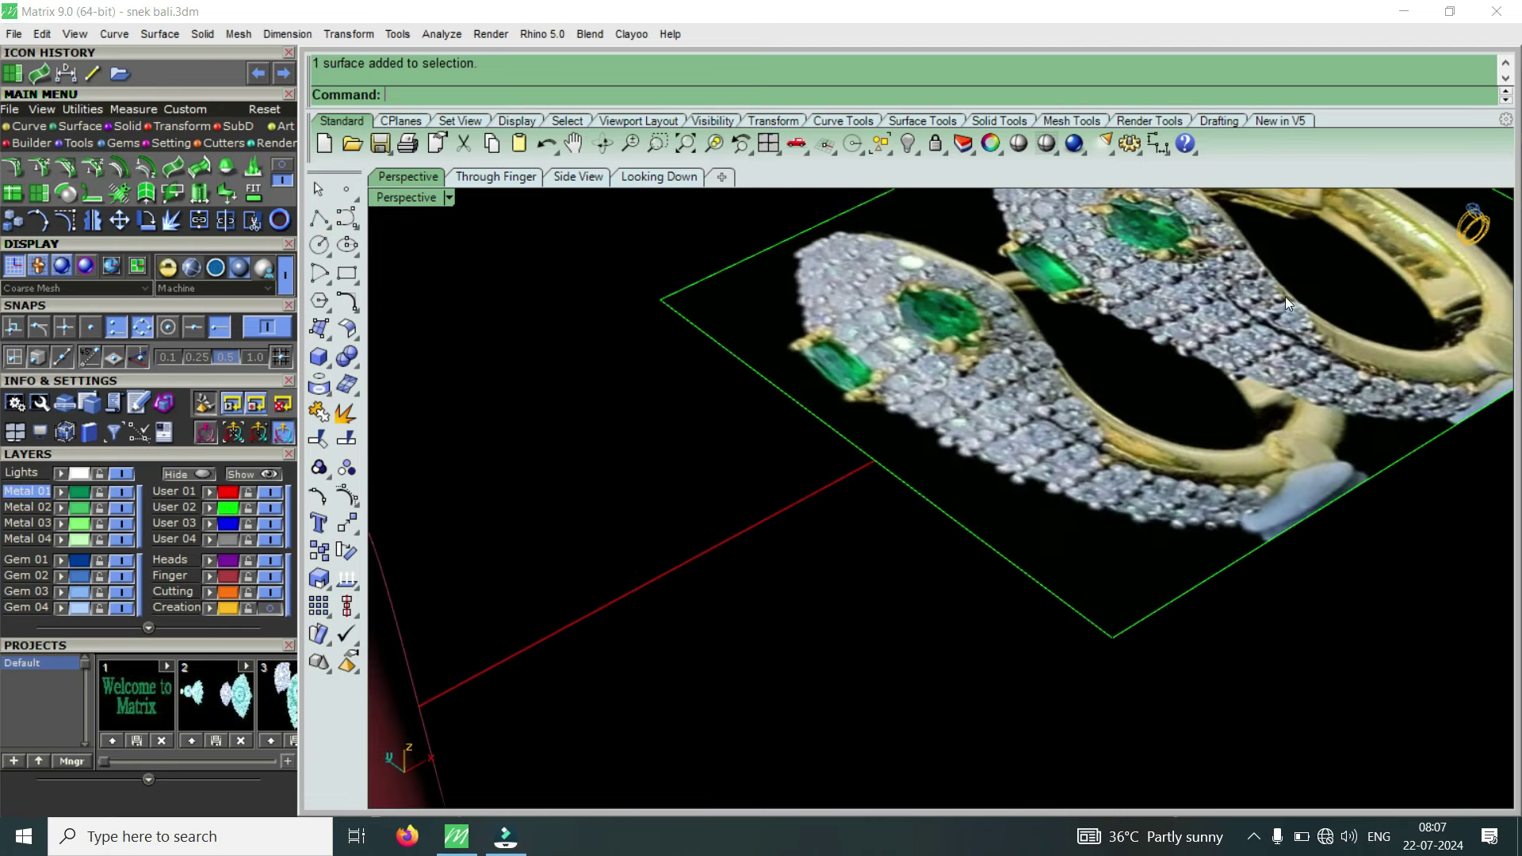
pyautogui.scroll(-1, 1314, 330)
pyautogui.scroll(-2, 1315, 330)
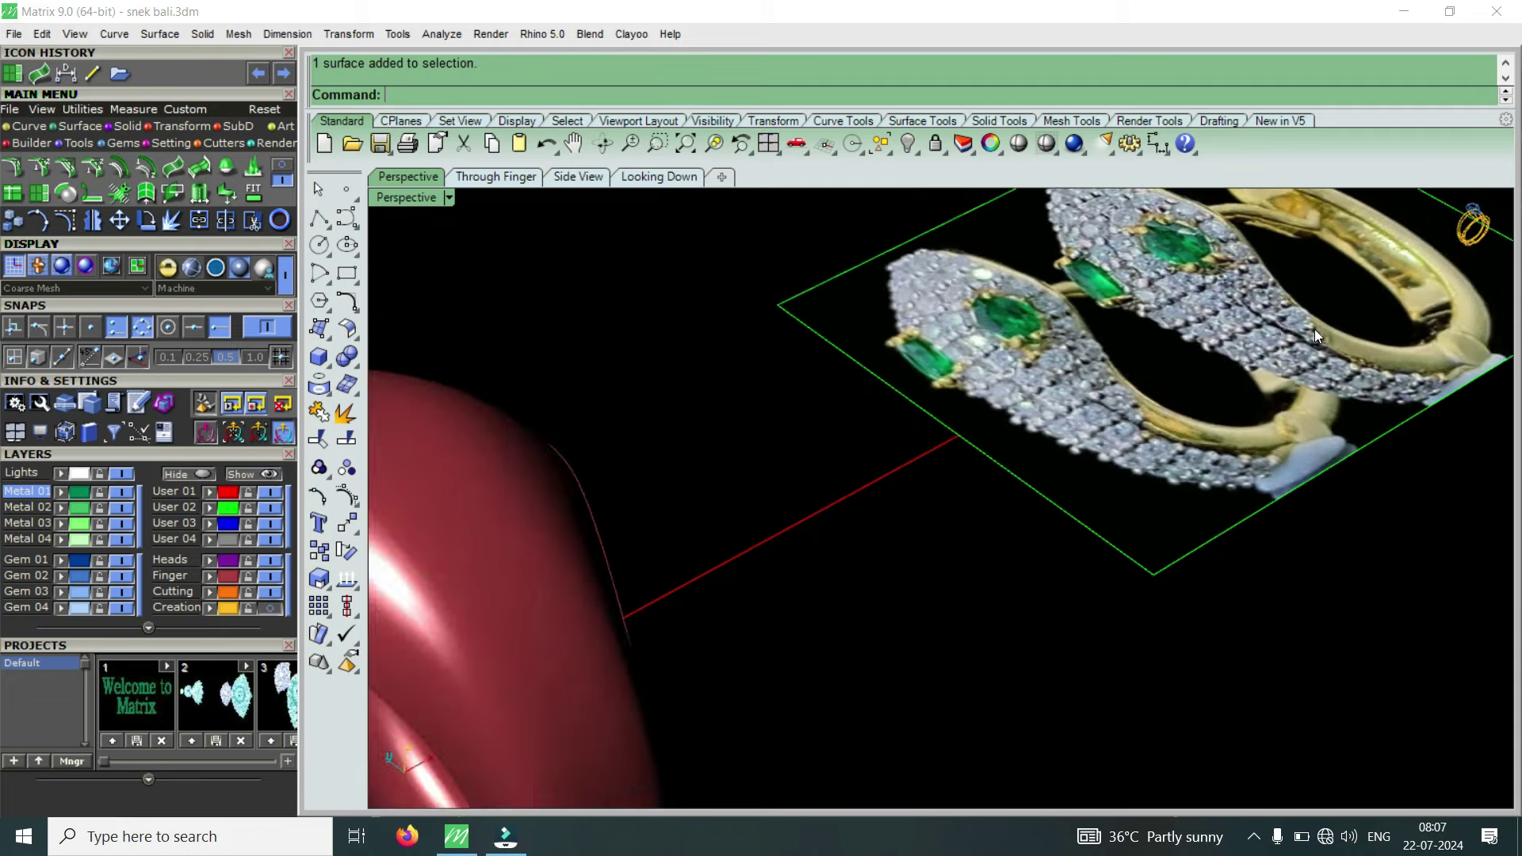
pyautogui.scroll(-2, 1314, 329)
pyautogui.scroll(2, 872, 484)
pyautogui.moveTo(895, 480)
pyautogui.mouseDown(button='right')
pyautogui.moveTo(984, 409)
pyautogui.moveTo(1019, 415)
pyautogui.moveTo(919, 370)
pyautogui.moveTo(902, 384)
pyautogui.mouseUp(button='right')
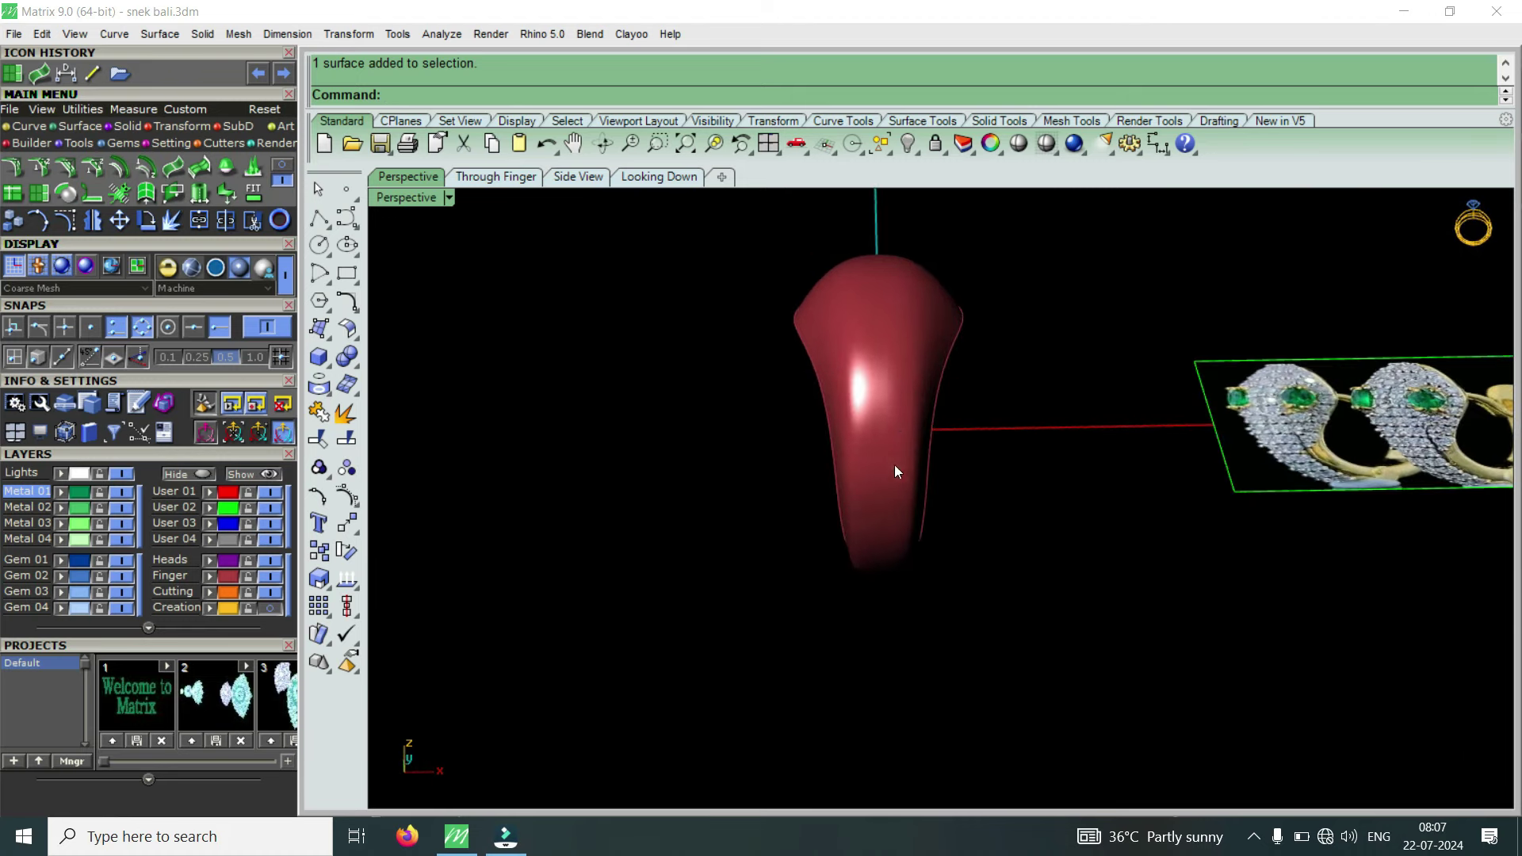
# Bring the reference earring photo into view and zoom in for a closer look.
pyautogui.moveTo(1184, 431); pyautogui.dragTo(1349, 451, button='right')
pyautogui.scroll(2, 1291, 458)
pyautogui.scroll(3, 1213, 472)
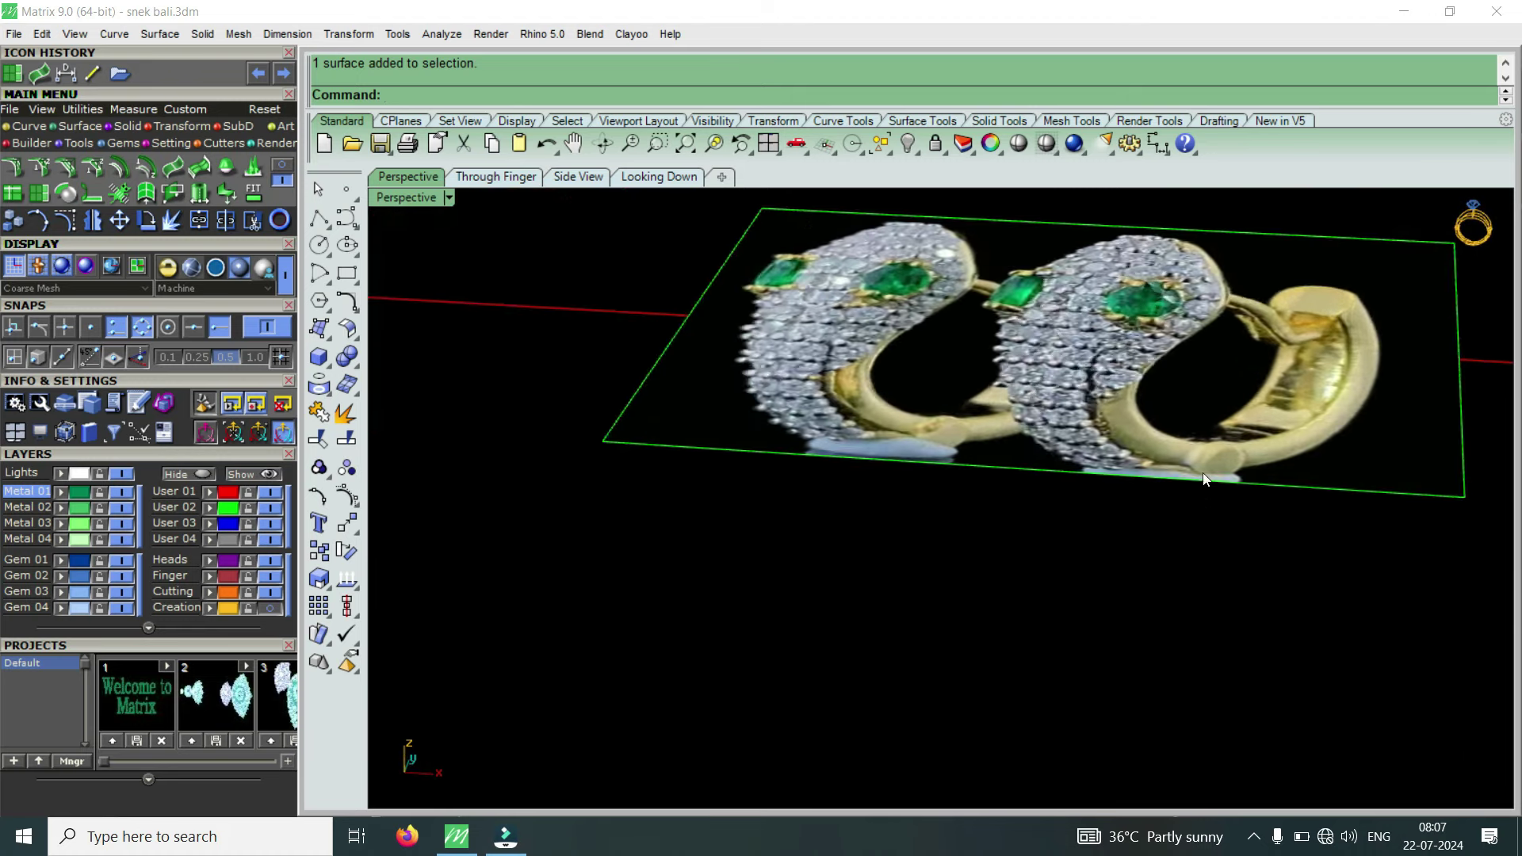
pyautogui.scroll(3, 1138, 485)
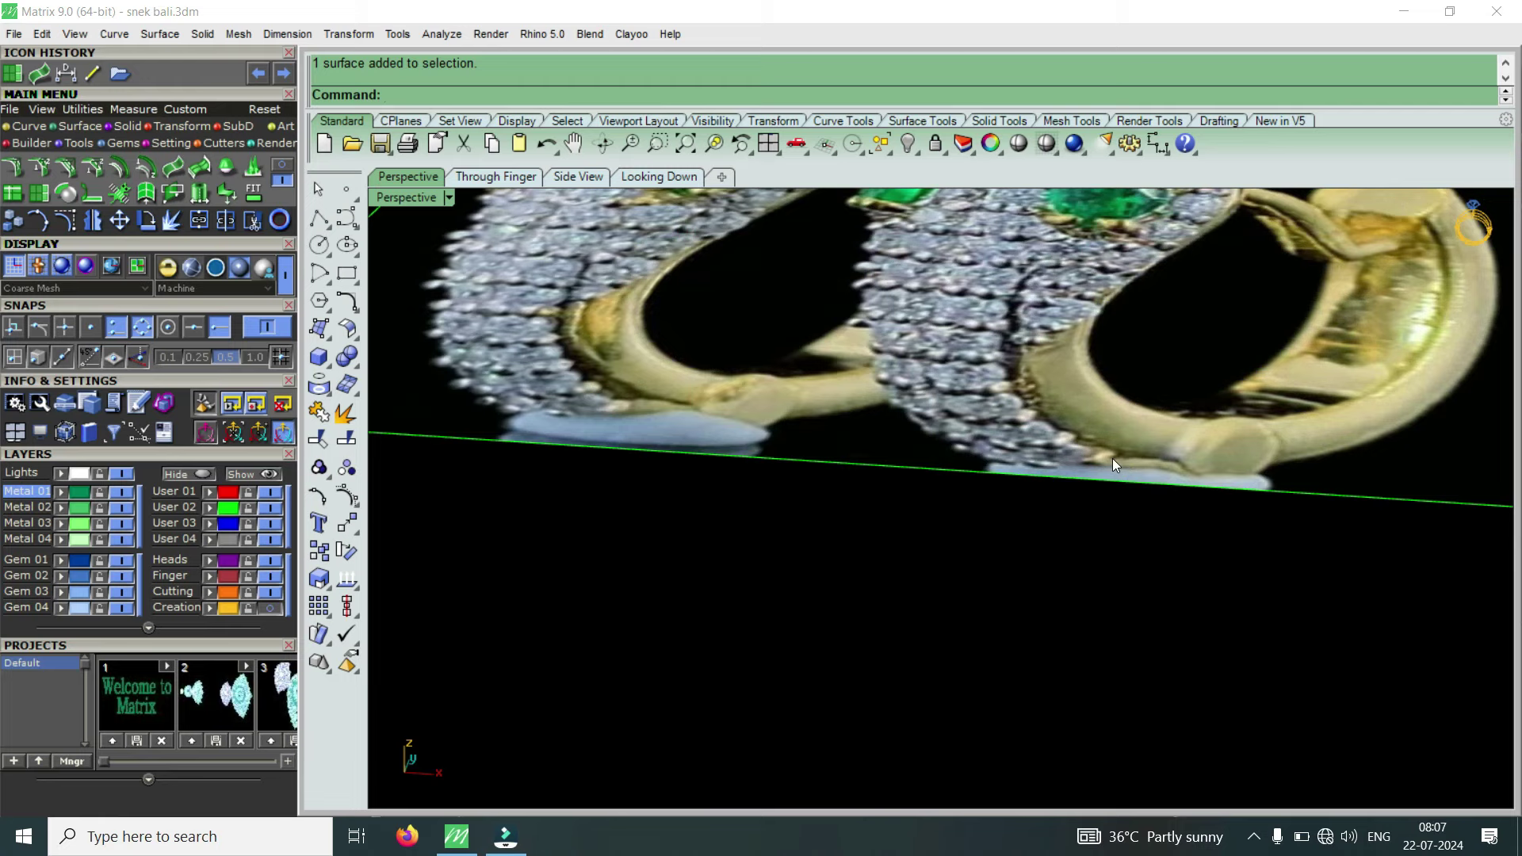
pyautogui.scroll(-3, 1106, 458)
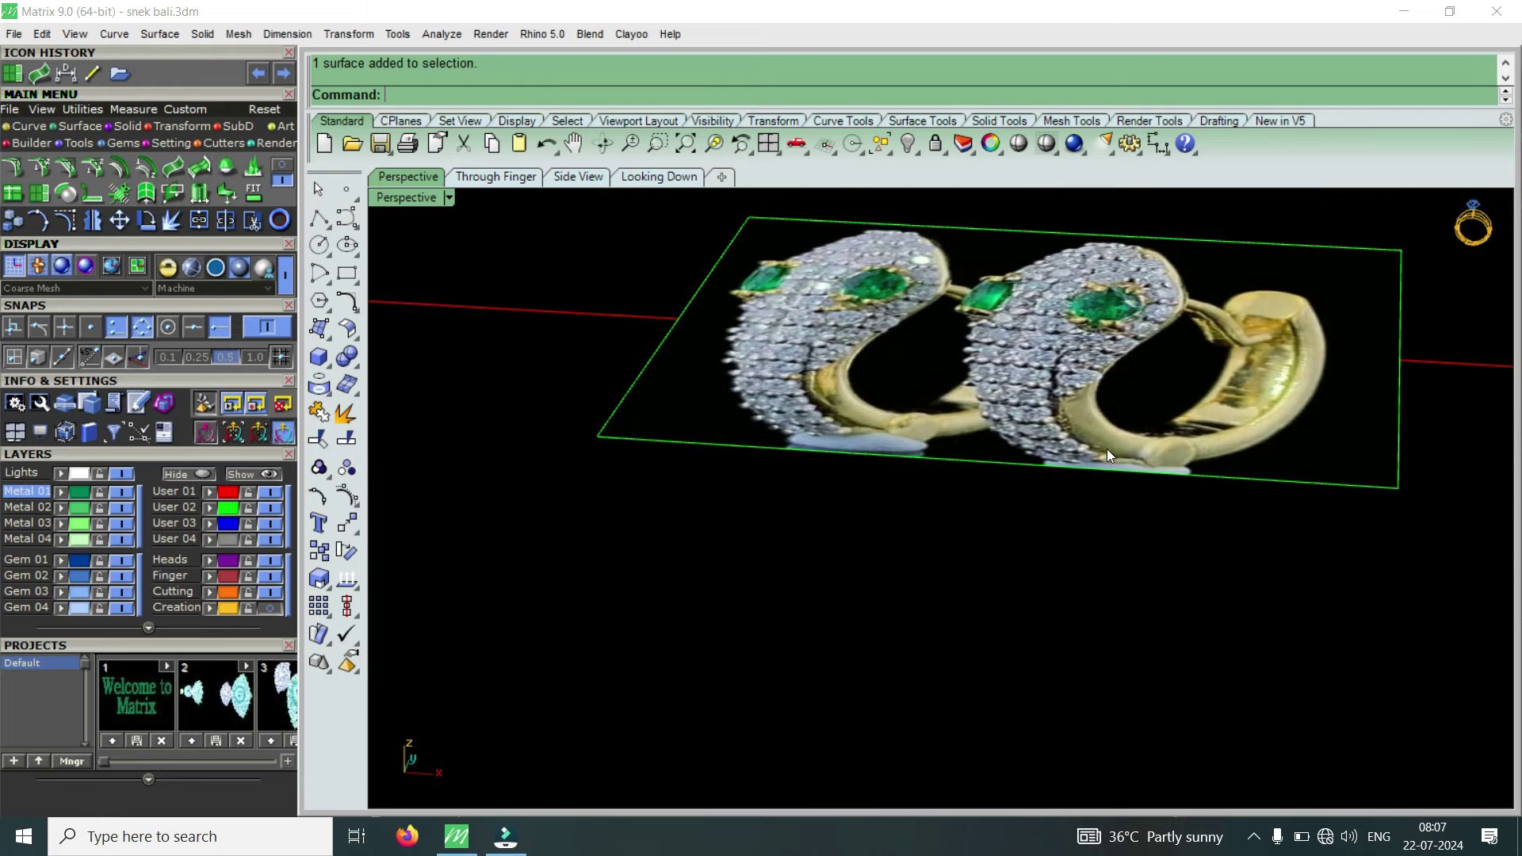
pyautogui.scroll(3, 1107, 458)
pyautogui.scroll(-4, 1110, 467)
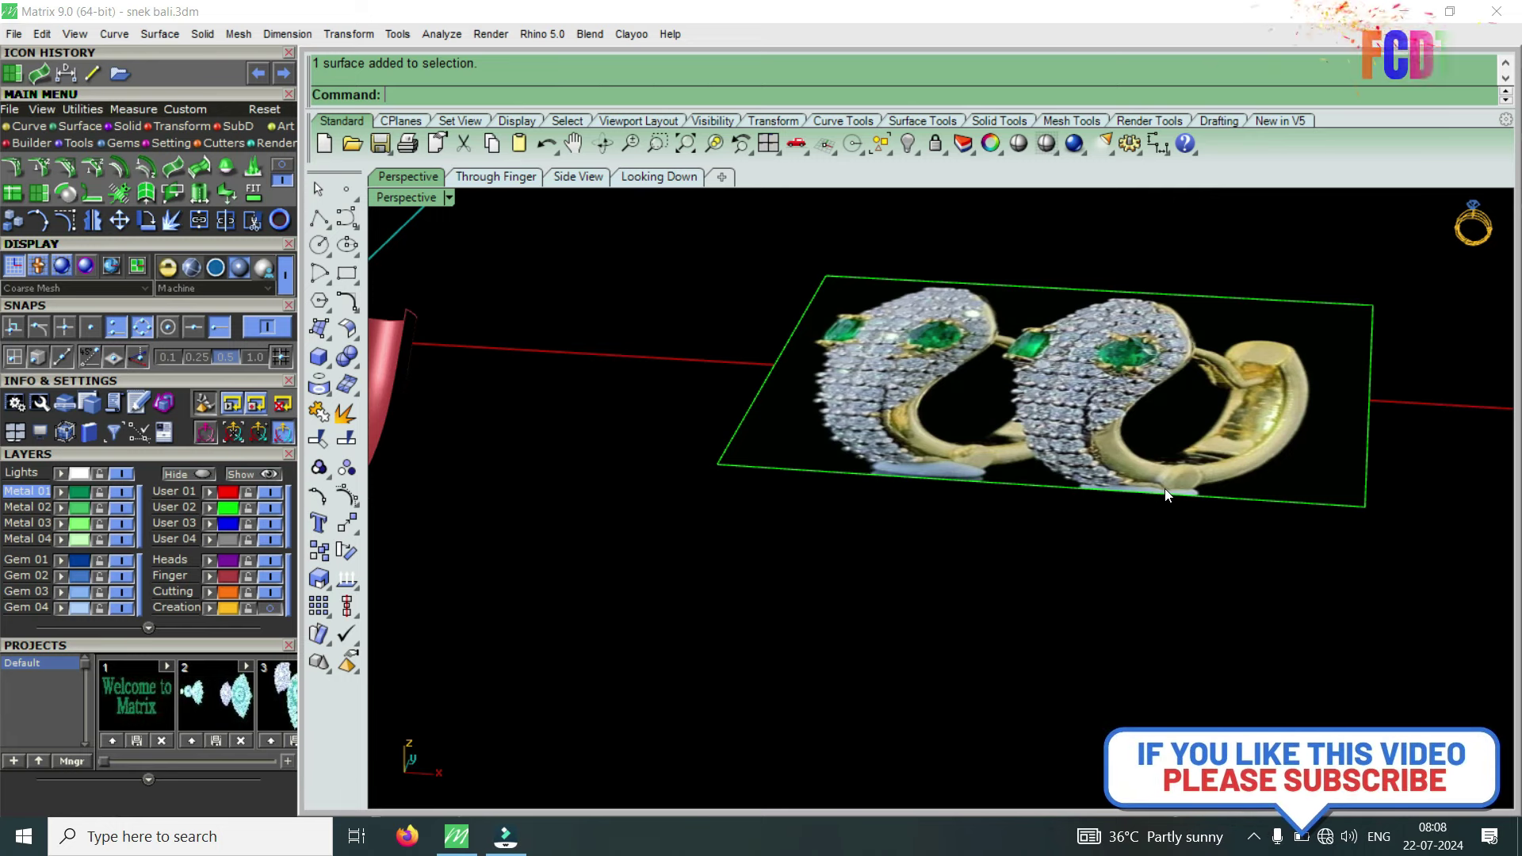
pyautogui.scroll(-3, 1271, 411)
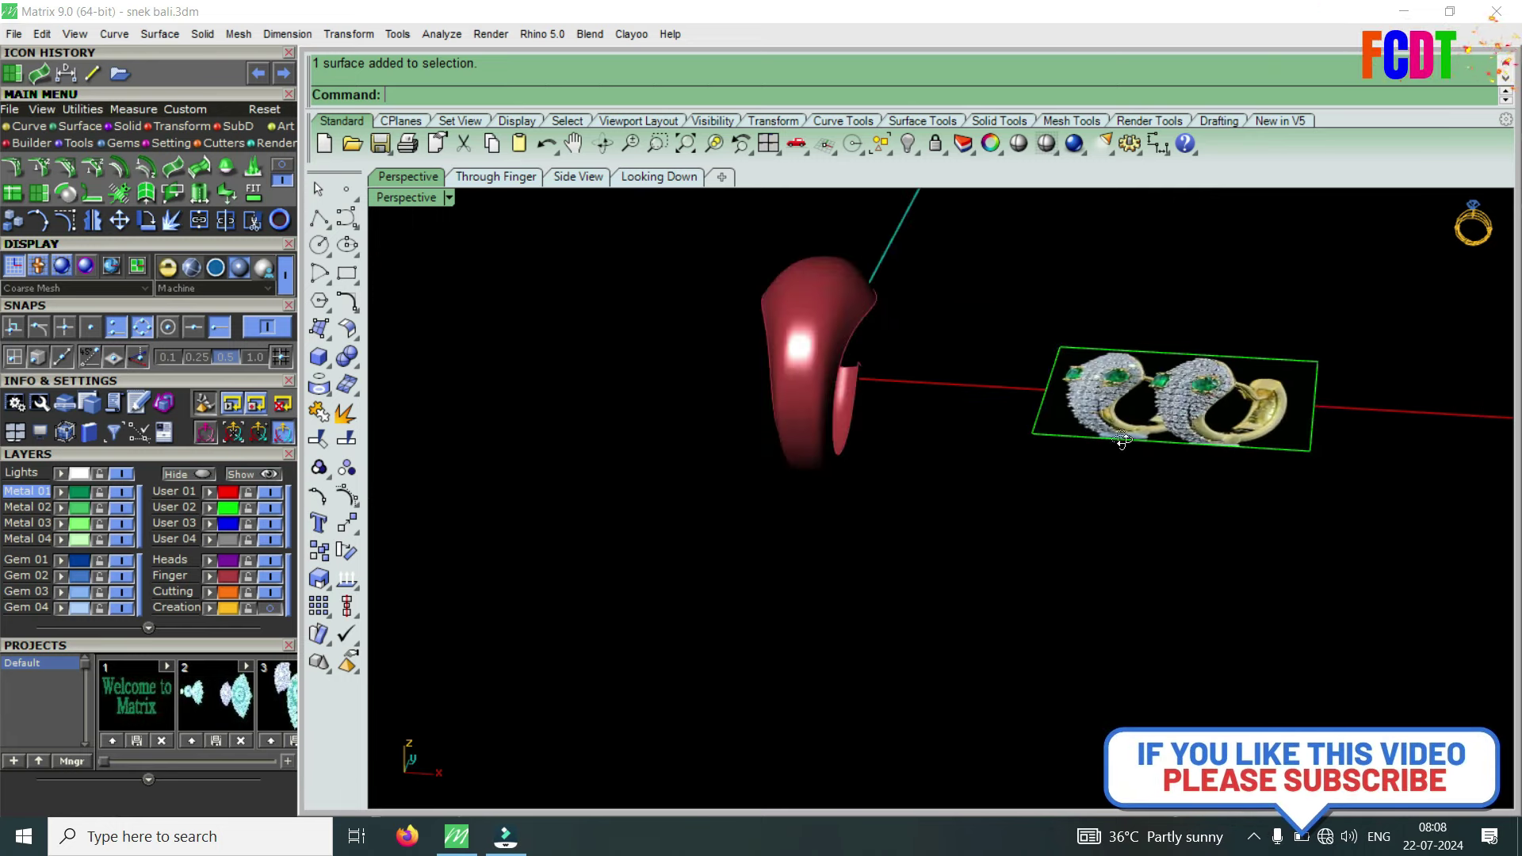
pyautogui.moveTo(1274, 410); pyautogui.dragTo(1141, 578, button='right')
pyautogui.scroll(2, 875, 306)
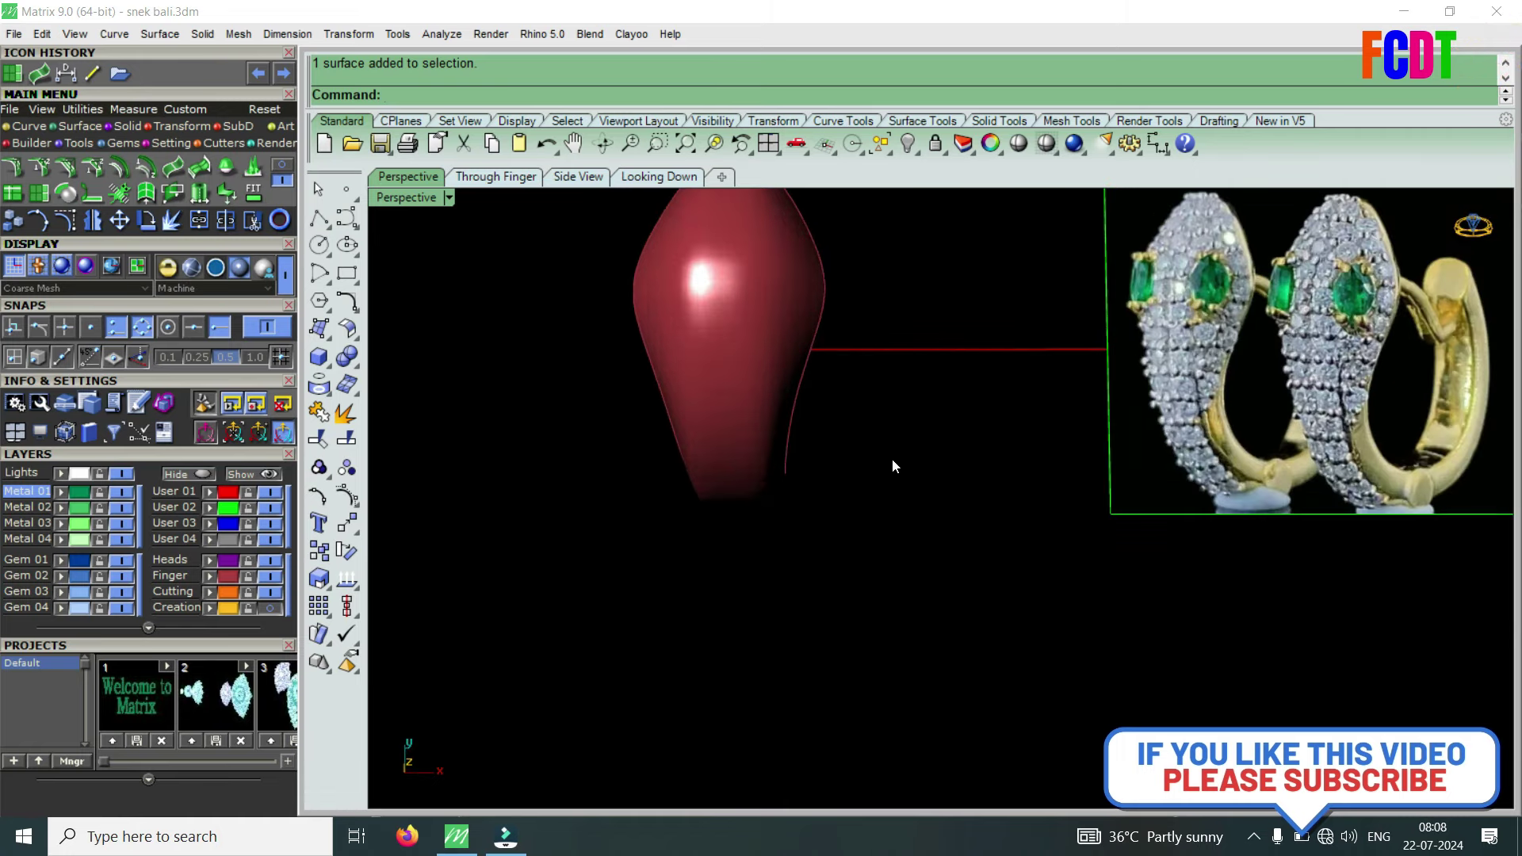
pyautogui.scroll(-2, 854, 503)
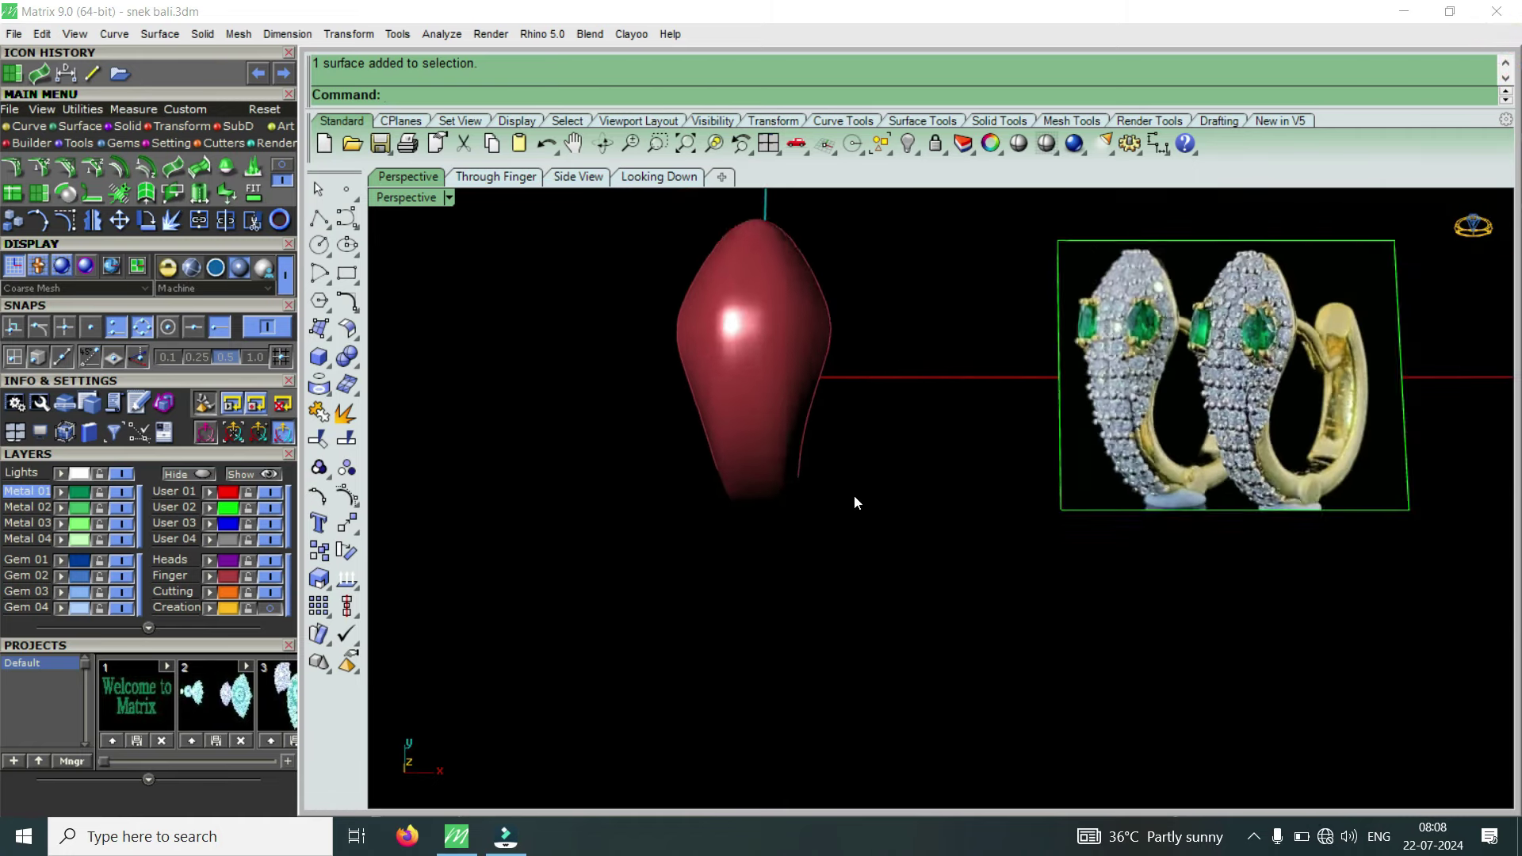
pyautogui.scroll(-2, 855, 495)
pyautogui.scroll(2, 807, 387)
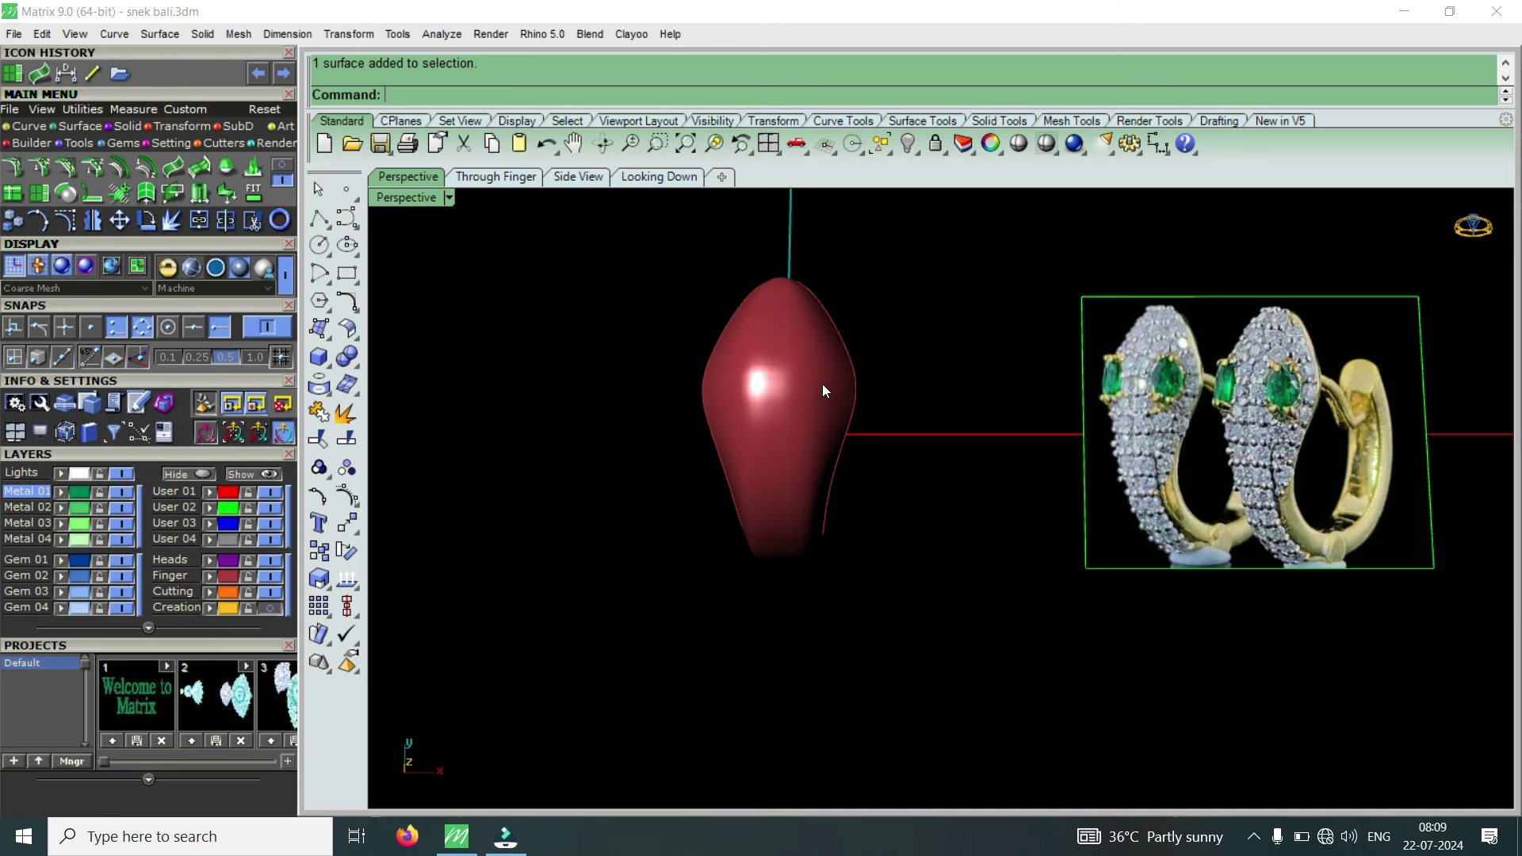
pyautogui.scroll(1, 793, 342)
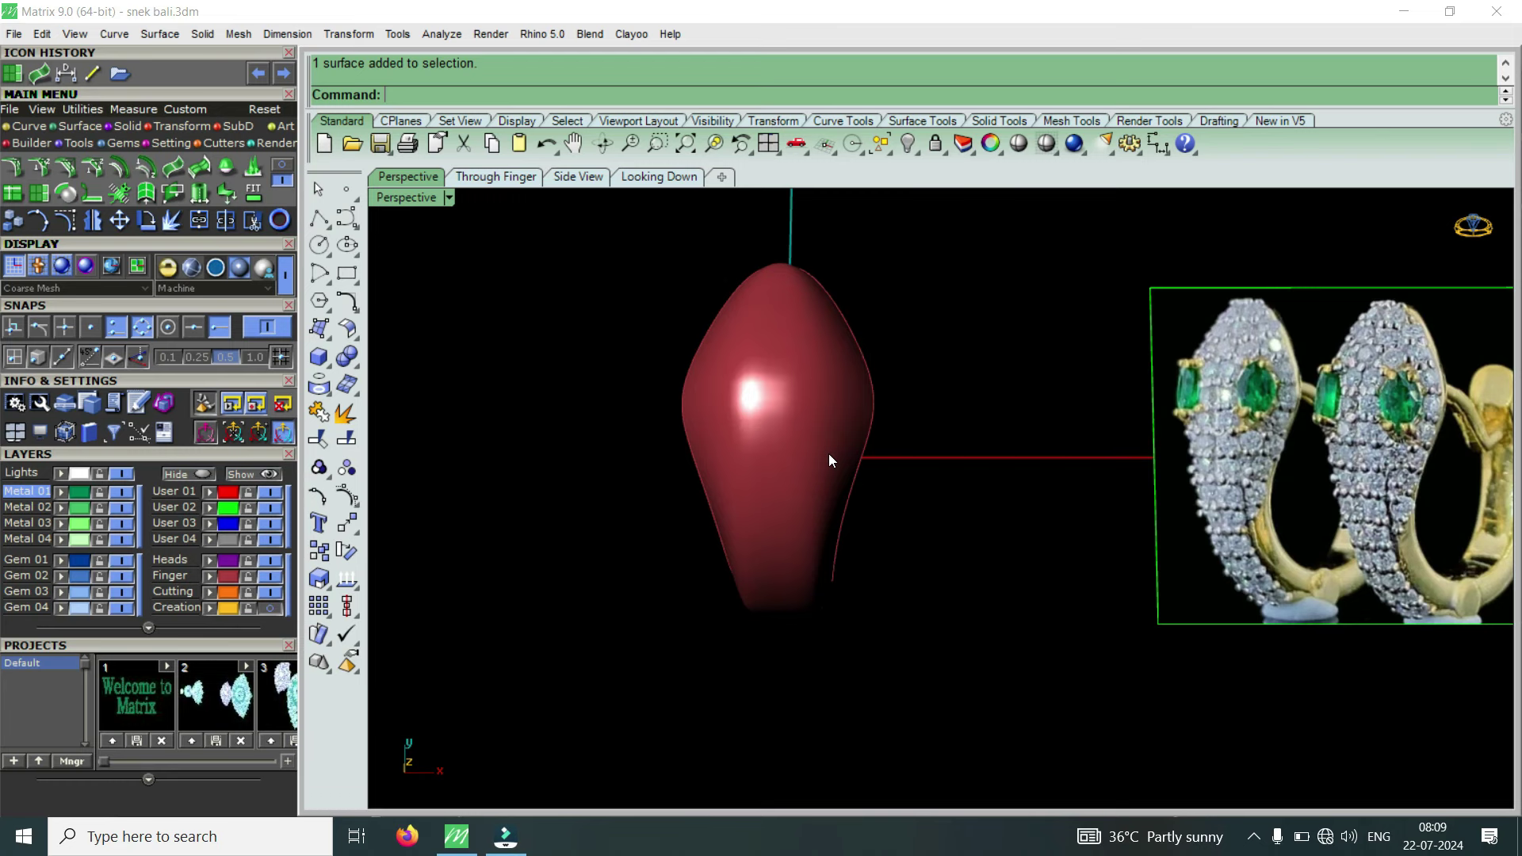
pyautogui.scroll(-3, 830, 461)
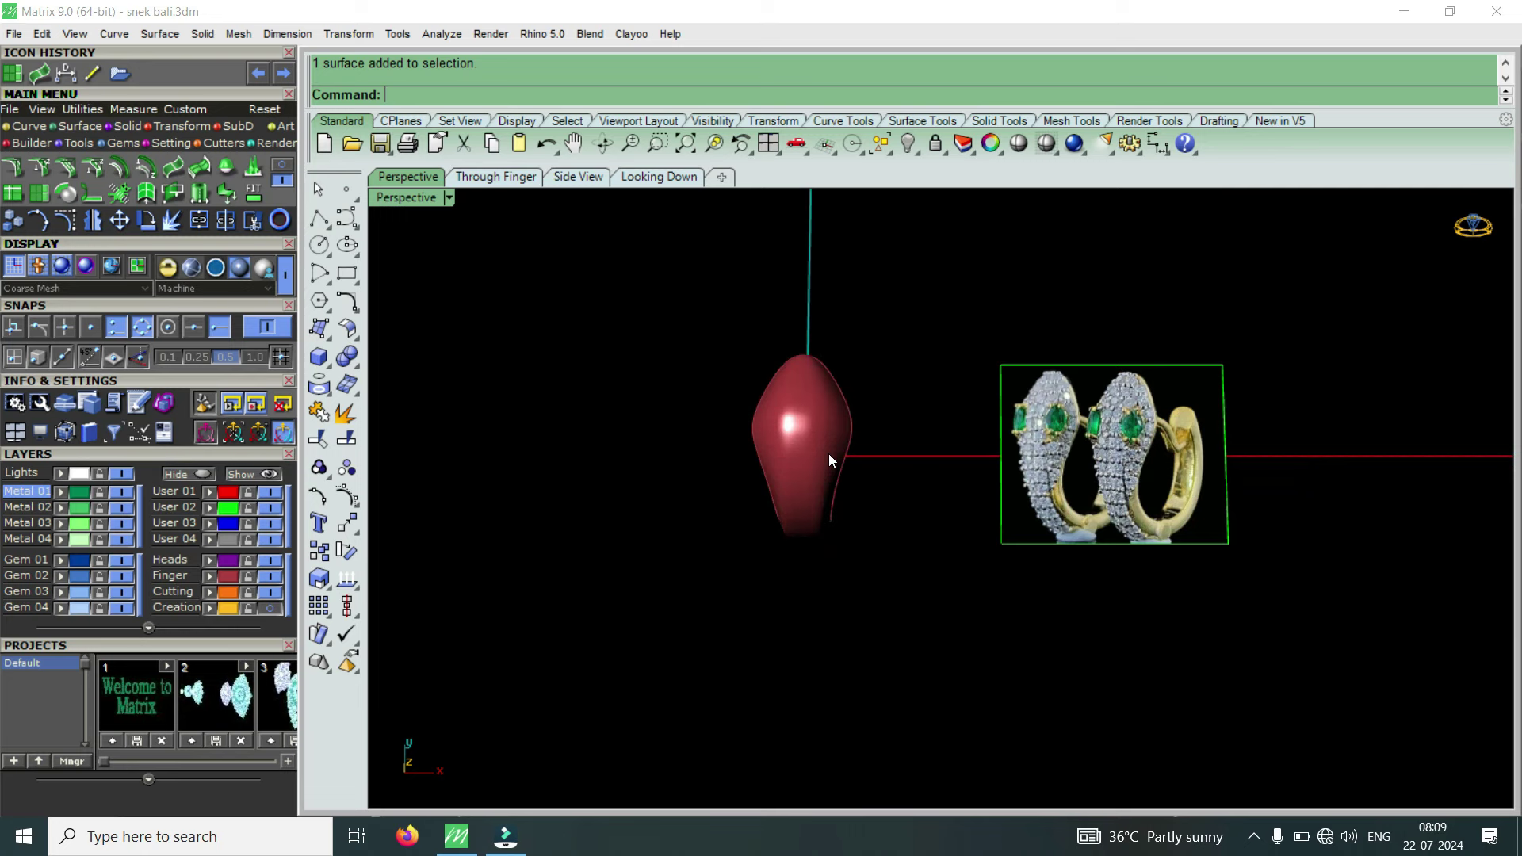
pyautogui.scroll(1, 829, 455)
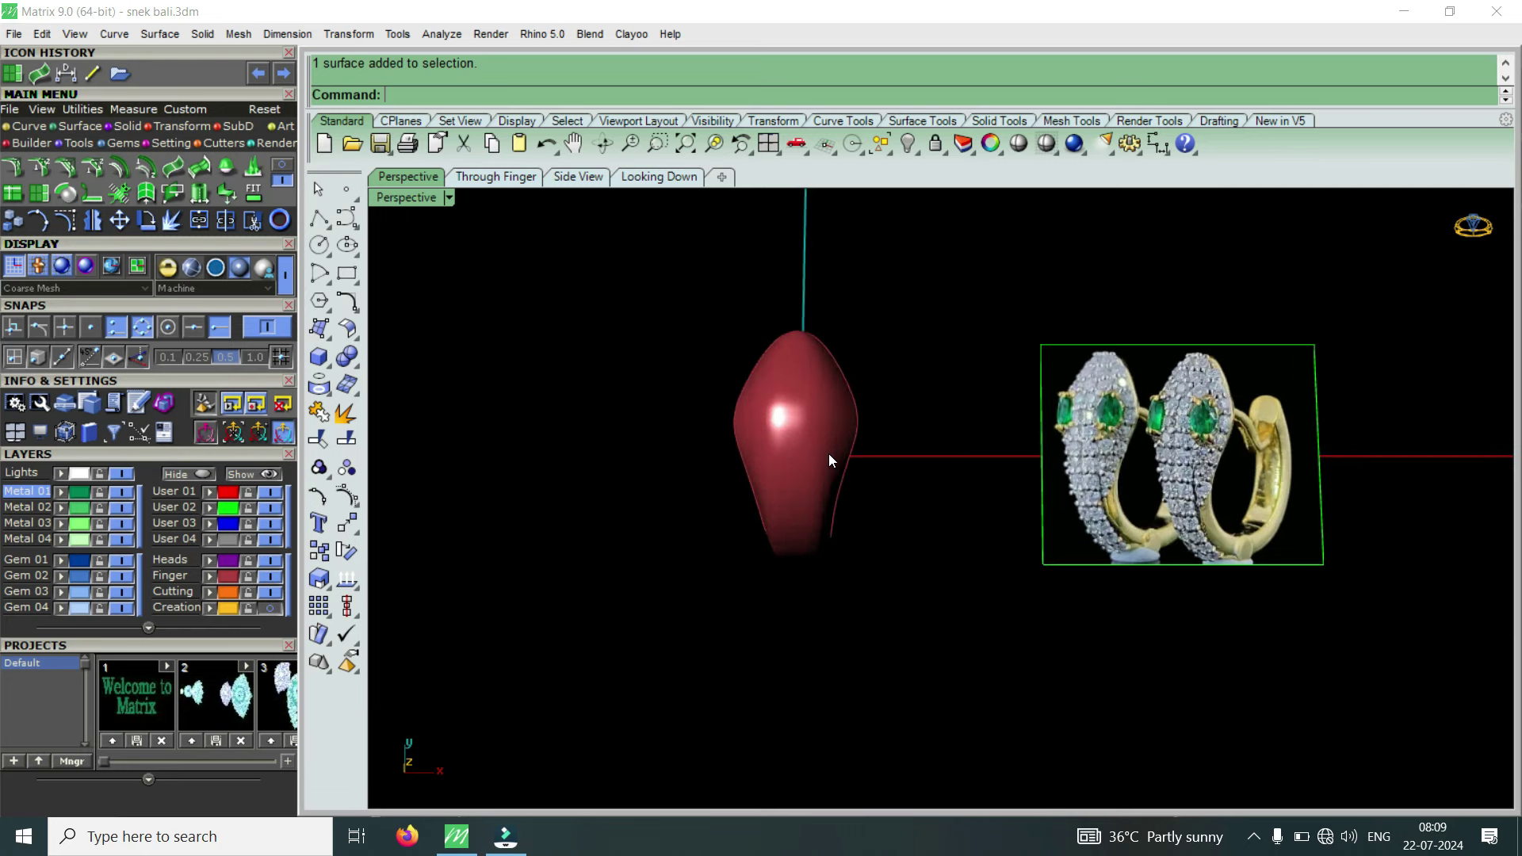
pyautogui.scroll(2, 1250, 537)
pyautogui.scroll(3, 1246, 579)
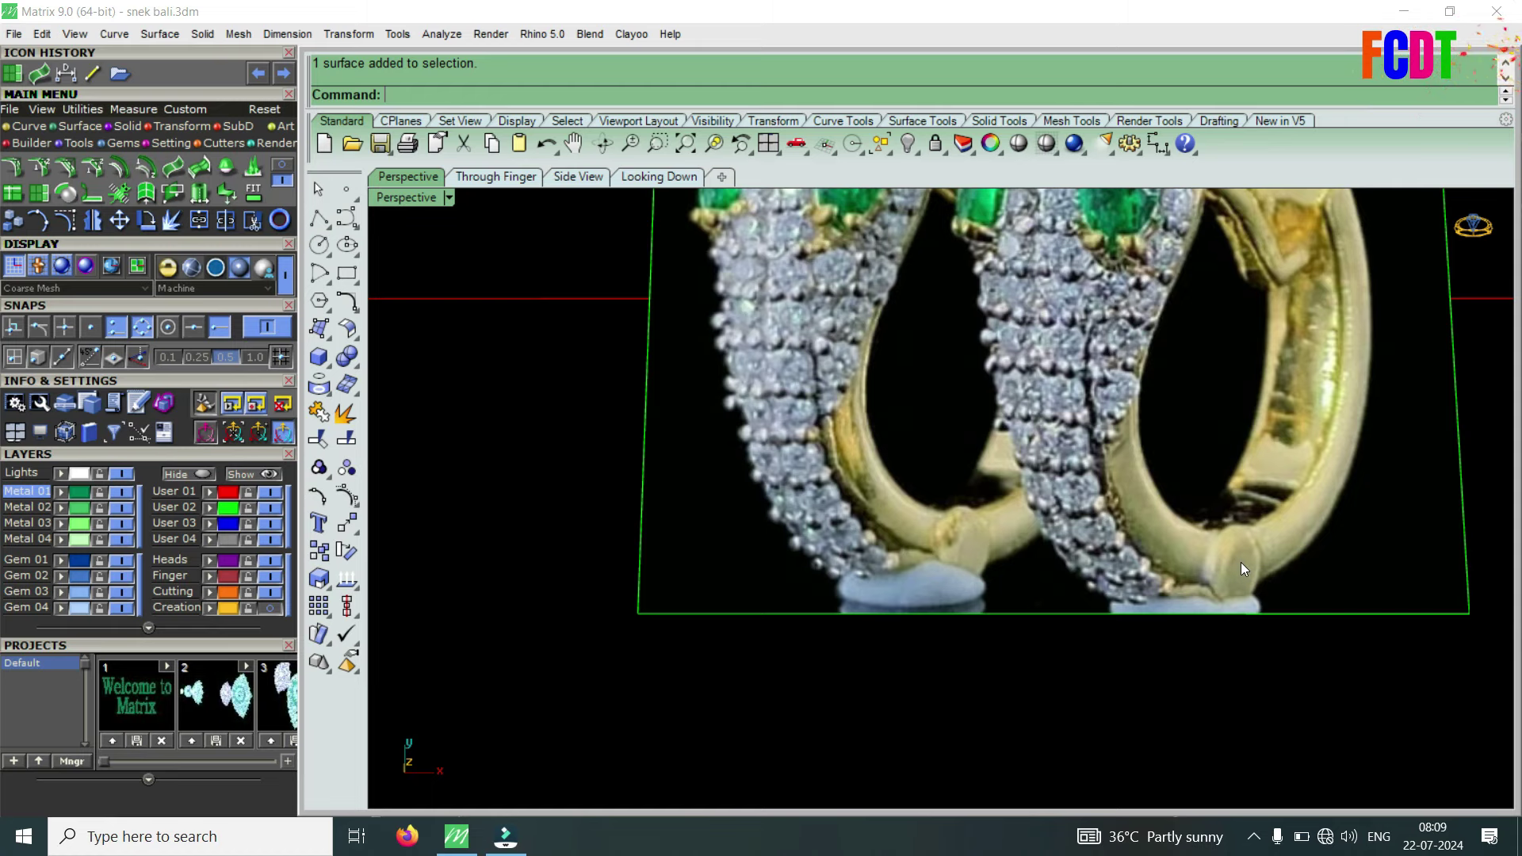
pyautogui.scroll(-2, 1240, 563)
pyautogui.scroll(-2, 1240, 563)
pyautogui.scroll(-1, 1241, 562)
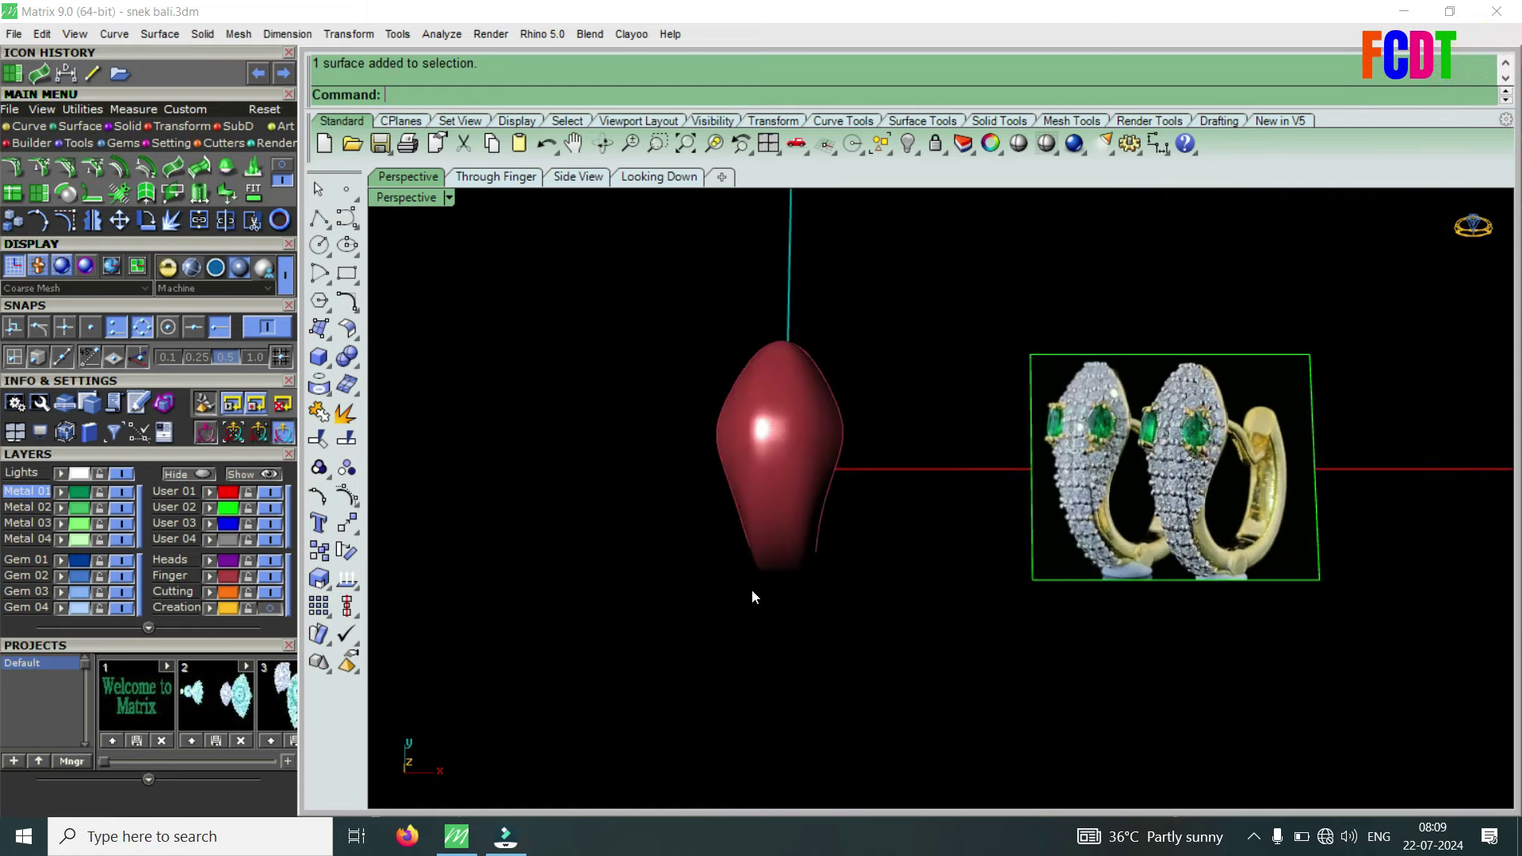
# Return to the four-view layout and zoom in and out on the snake head.
pyautogui.doubleClick(405, 197)
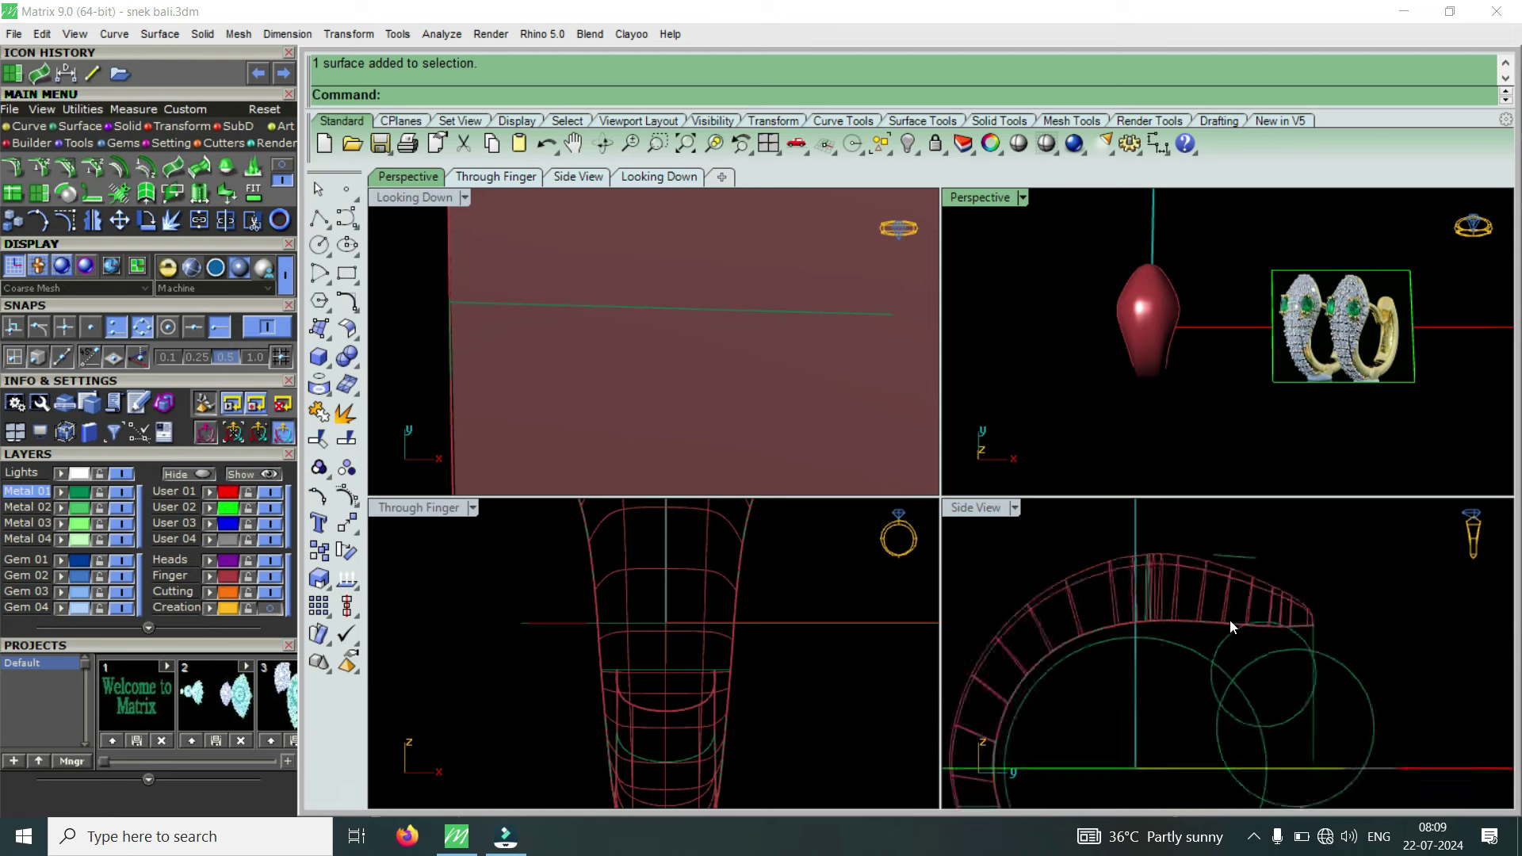
pyautogui.scroll(2, 1209, 652)
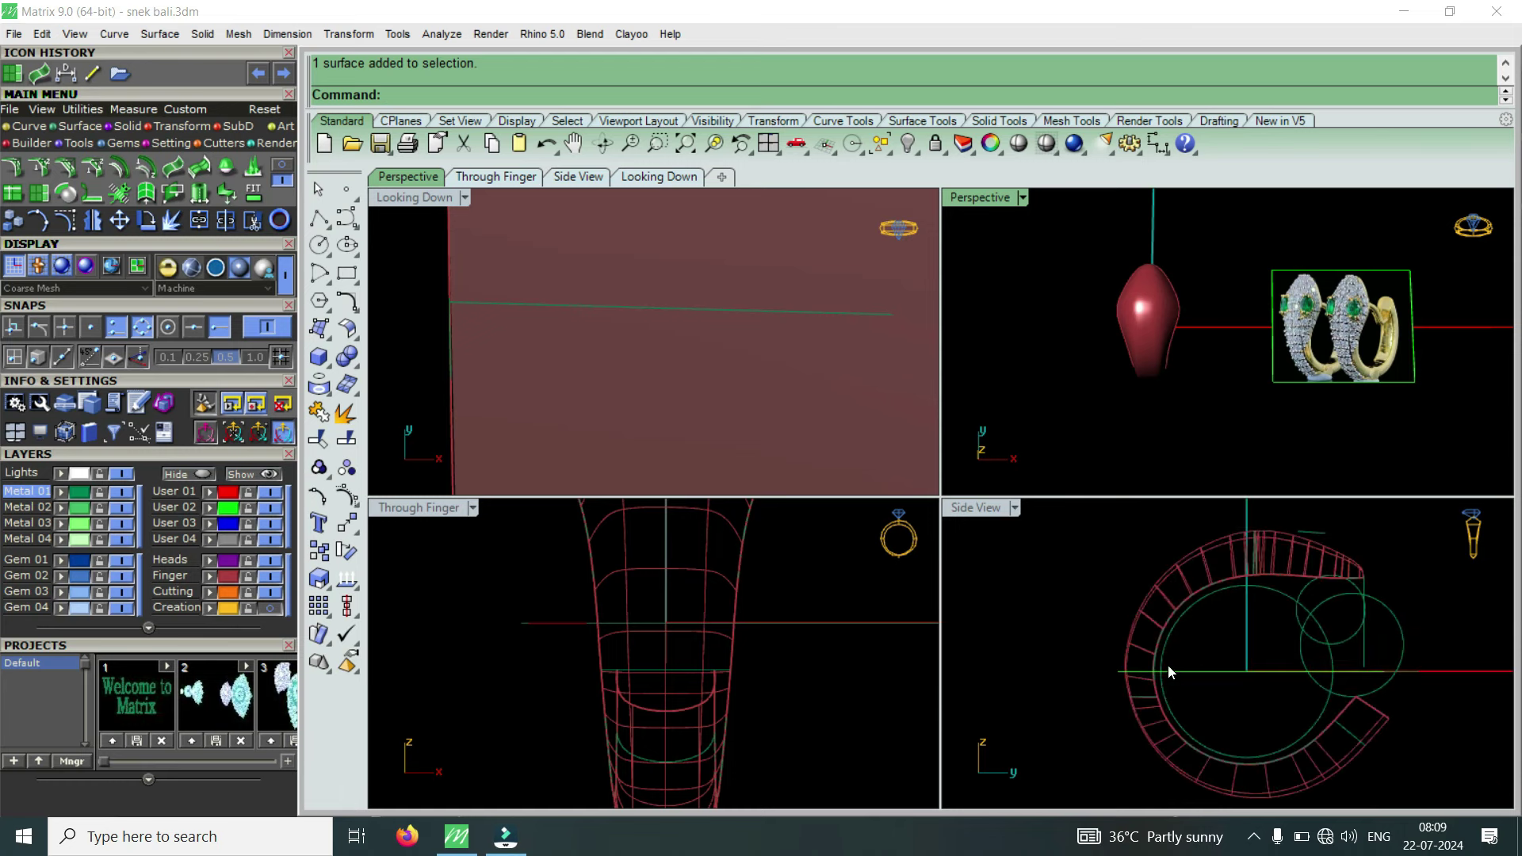
pyautogui.scroll(2, 1379, 309)
pyautogui.scroll(2, 1399, 261)
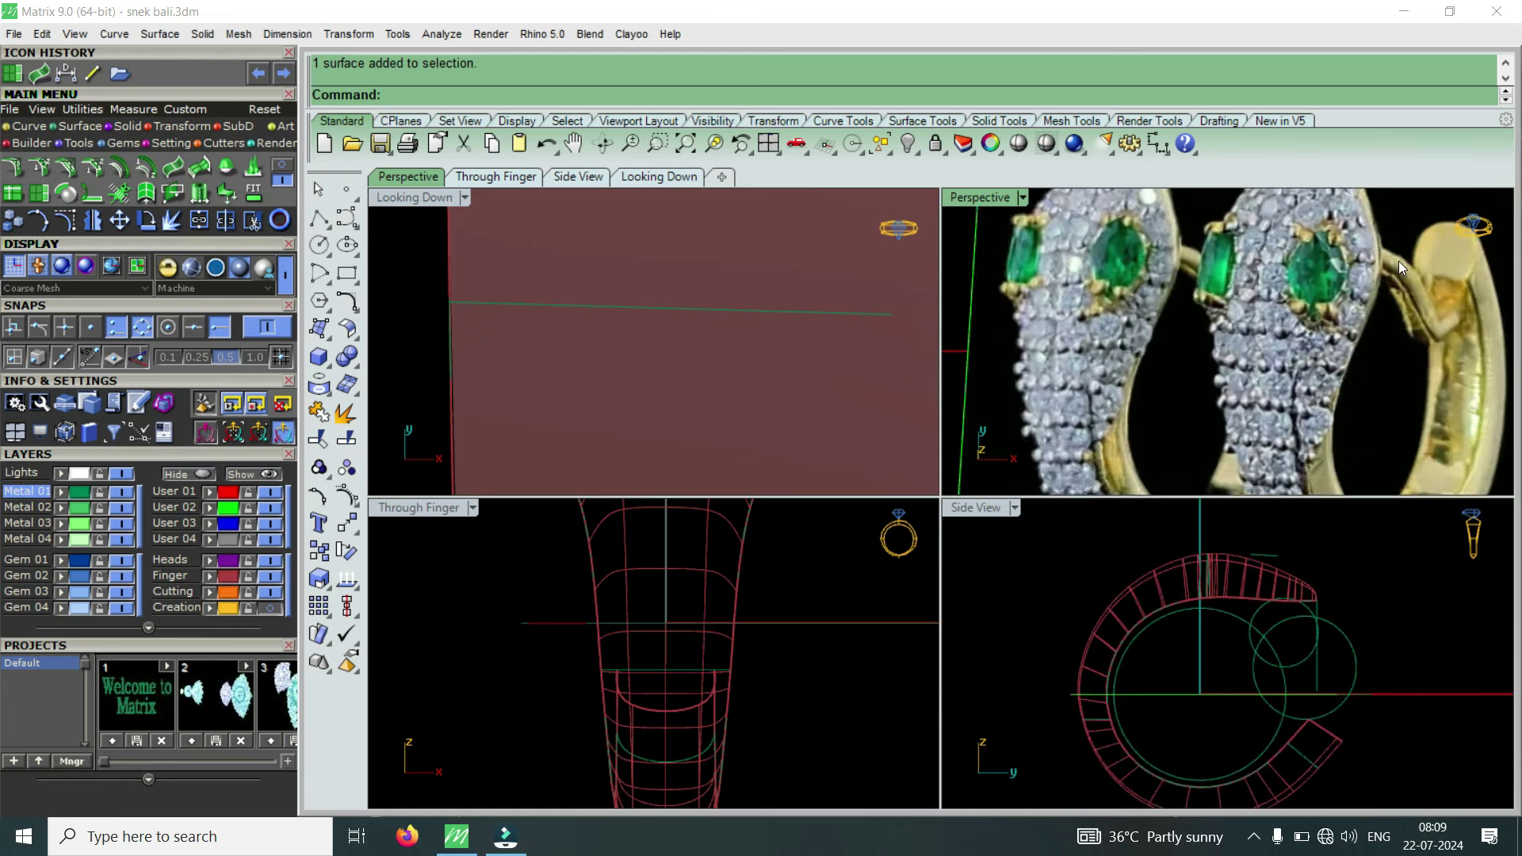
pyautogui.scroll(1, 1399, 261)
pyautogui.scroll(-3, 1392, 294)
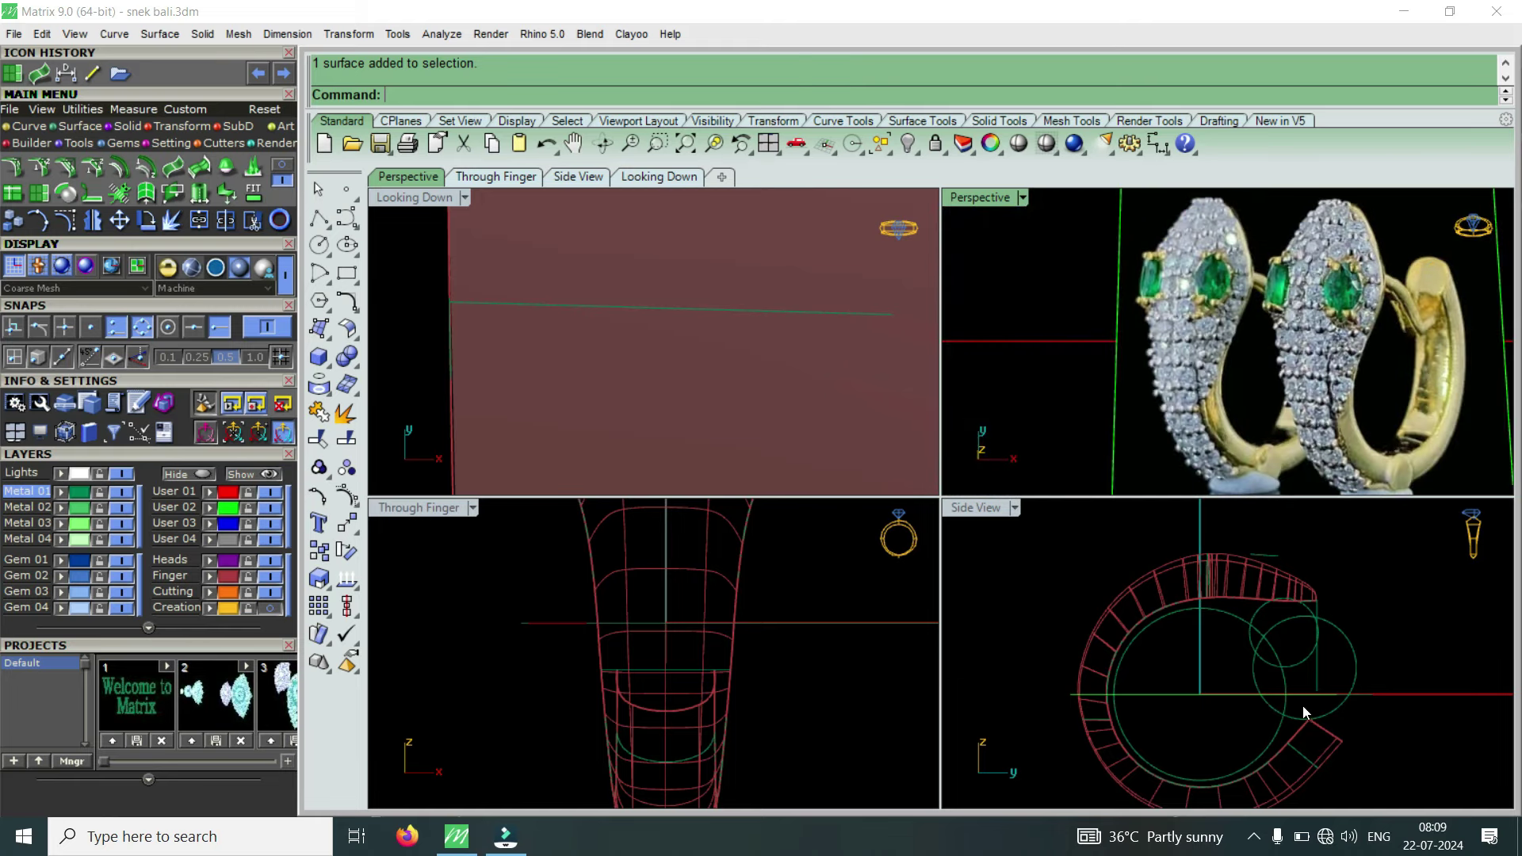
pyautogui.scroll(-2, 1302, 706)
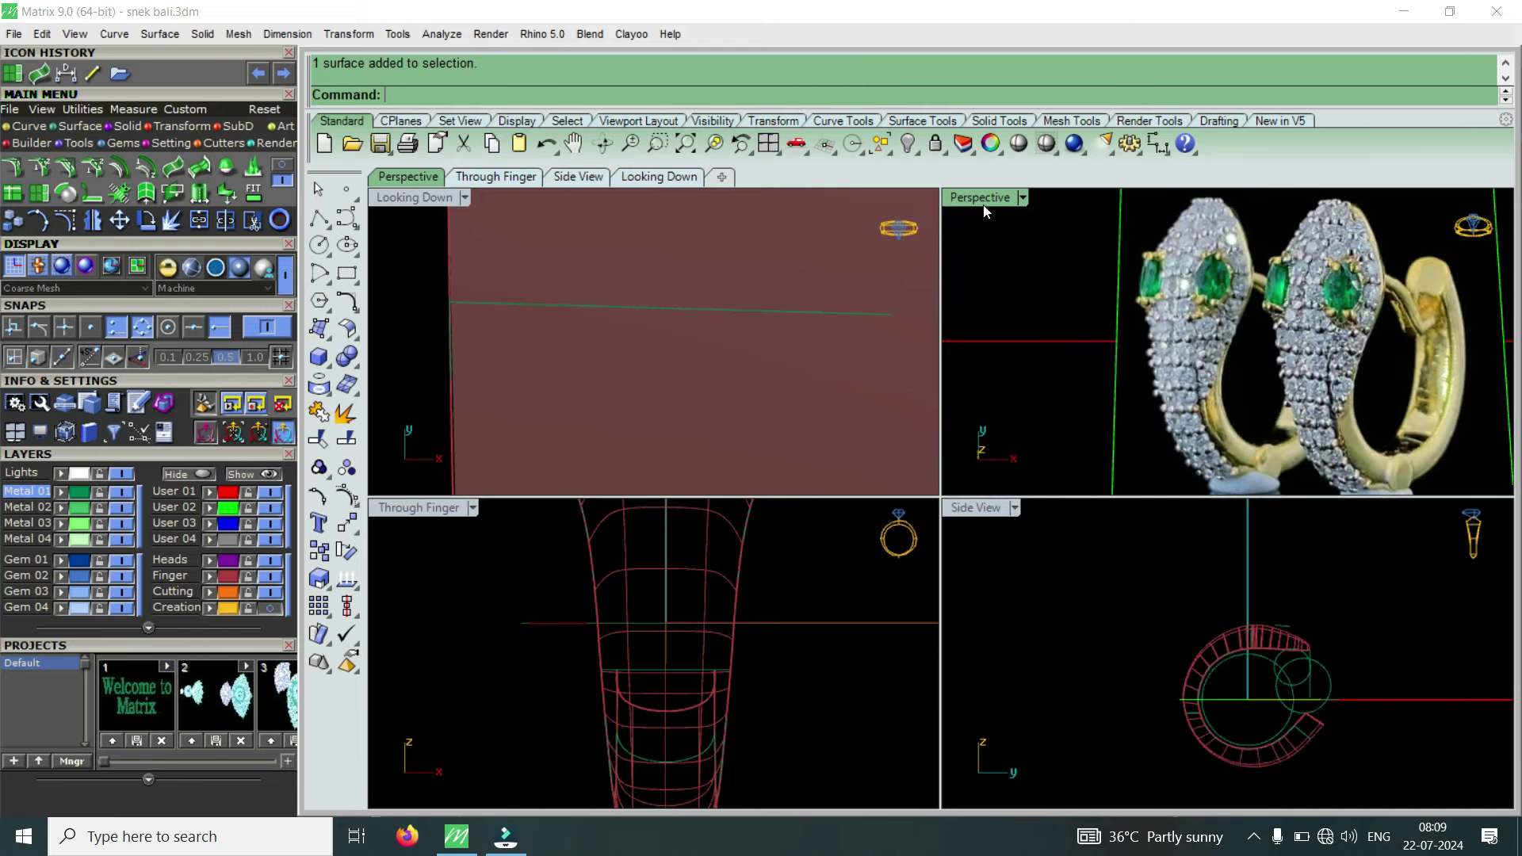
# Maximize the perspective view, then zoom and orbit around the snake body beside the photo.
pyautogui.doubleClick(983, 207)
pyautogui.scroll(-3, 1122, 422)
pyautogui.scroll(-2, 1122, 422)
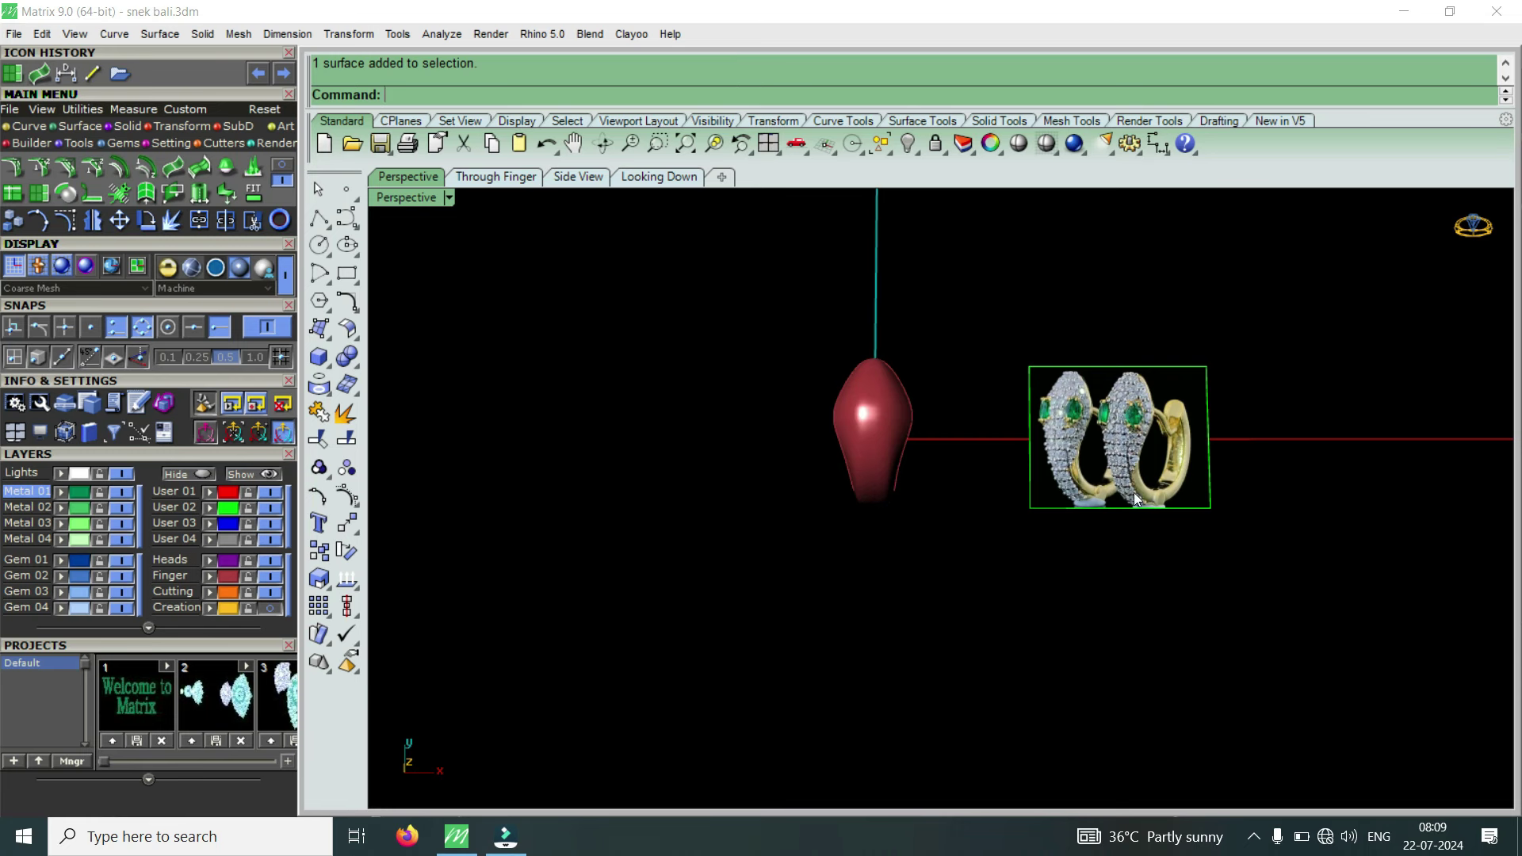
pyautogui.scroll(2, 1141, 496)
pyautogui.scroll(3, 1163, 506)
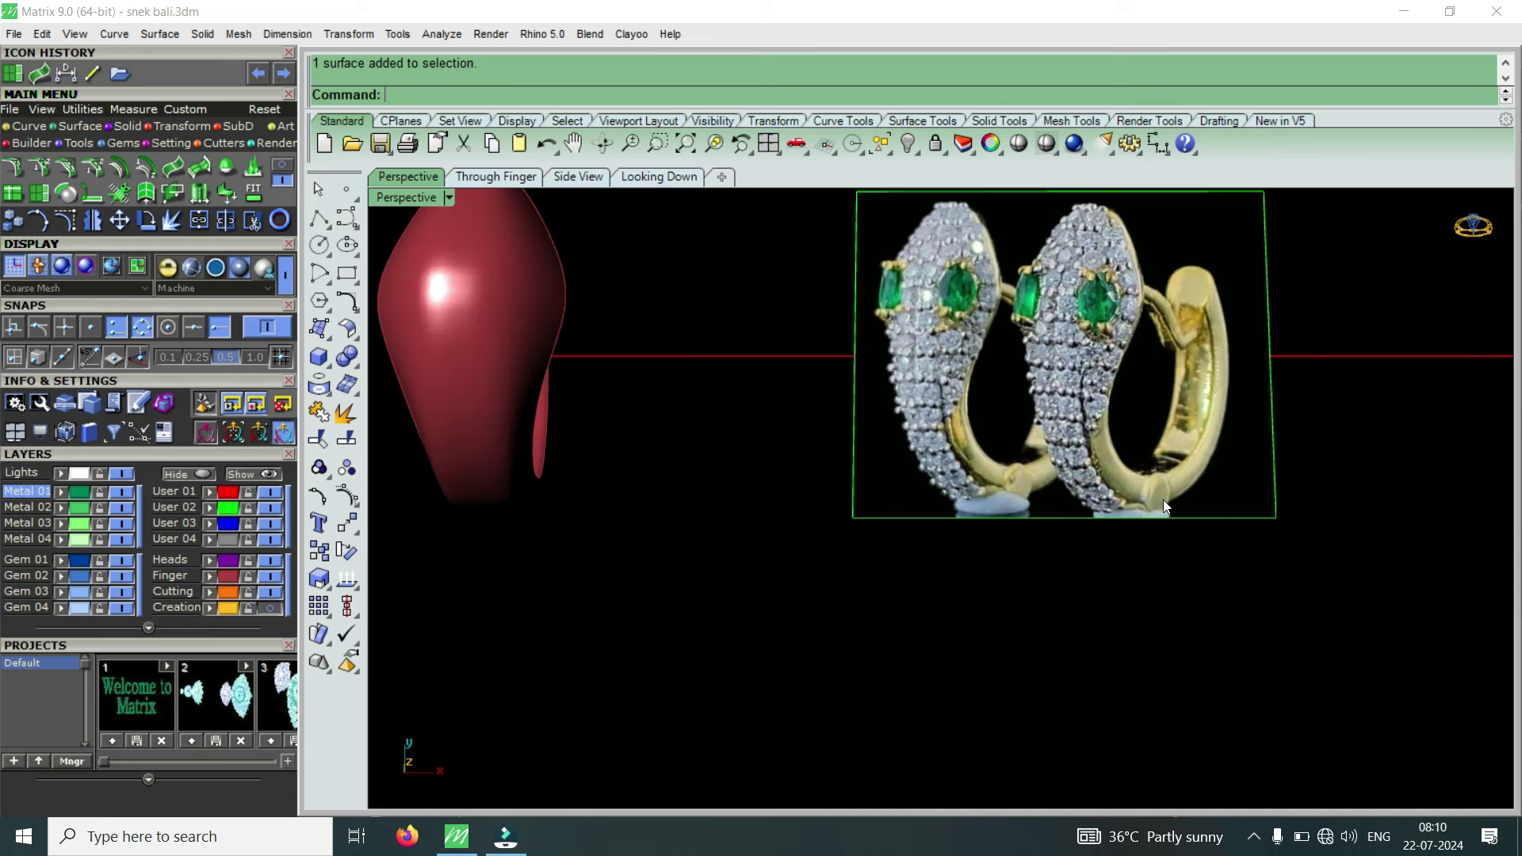
pyautogui.scroll(-2, 1164, 501)
pyautogui.scroll(-2, 1198, 538)
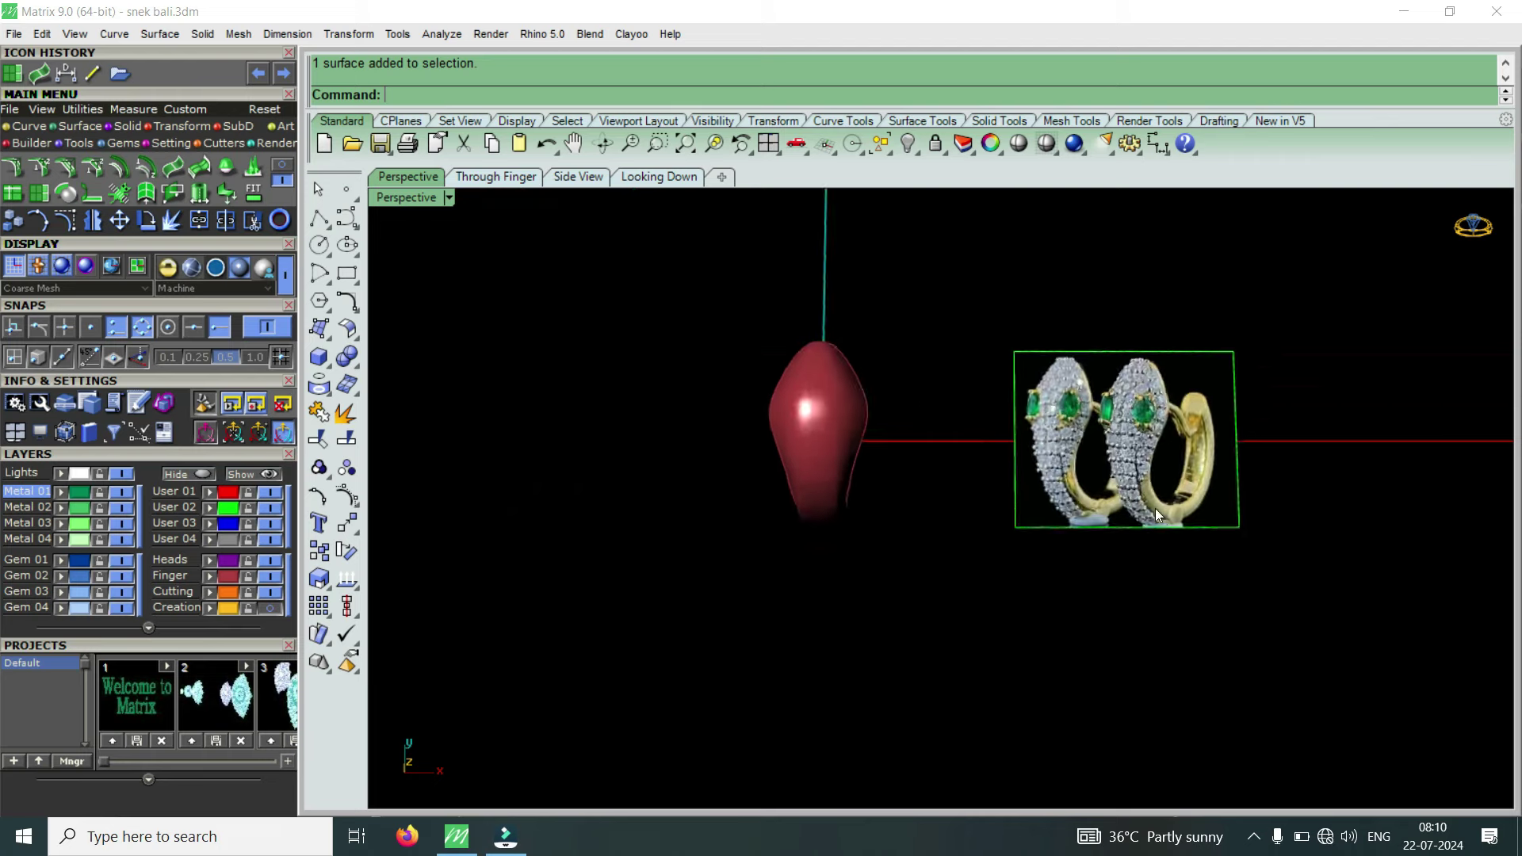
pyautogui.moveTo(1155, 507); pyautogui.dragTo(1125, 574, button='right')
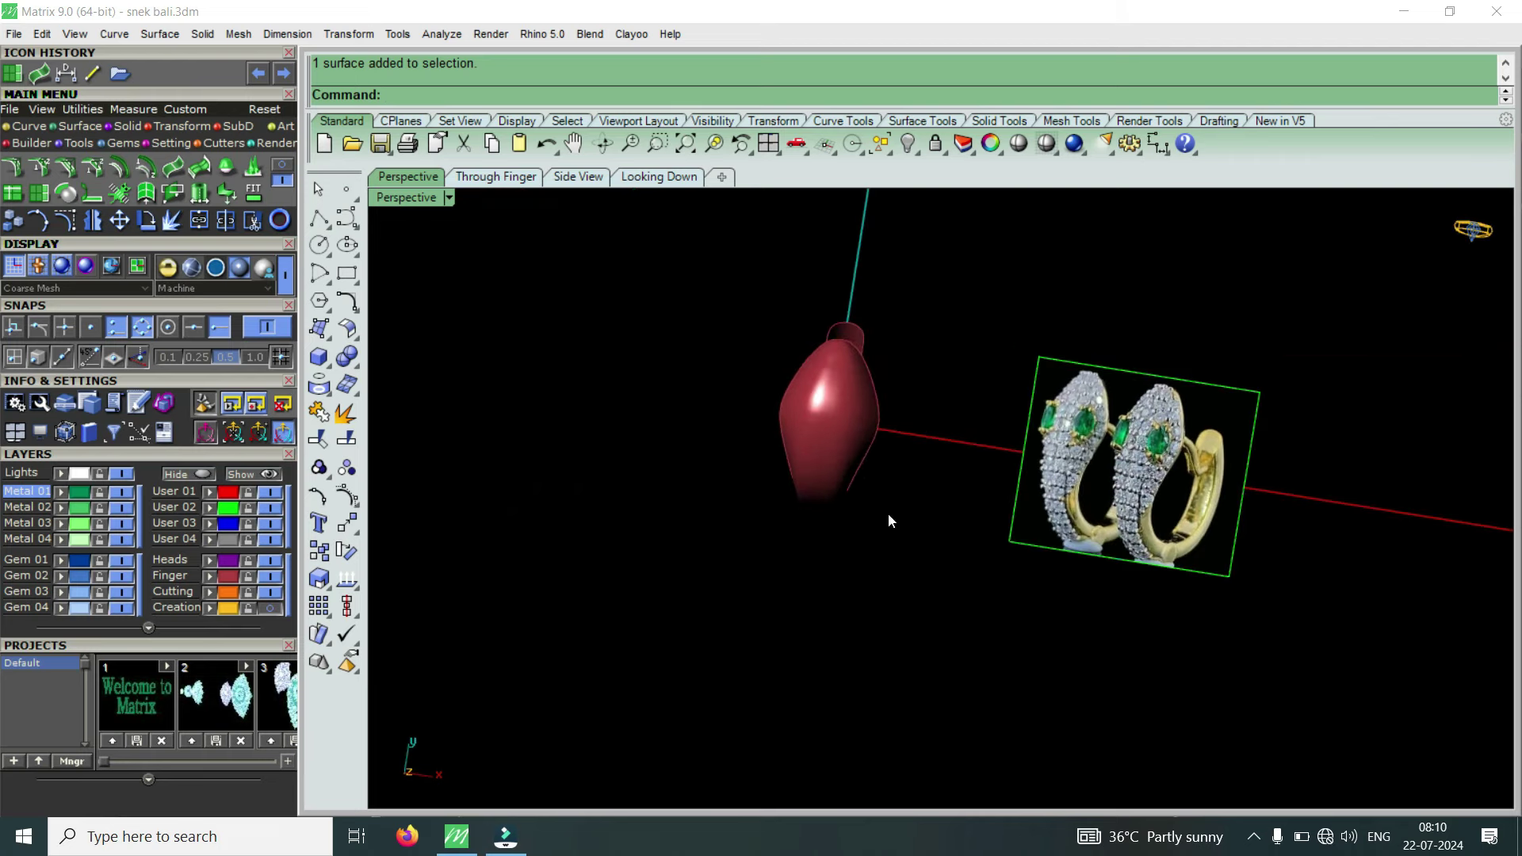
pyautogui.moveTo(892, 512); pyautogui.dragTo(900, 436, button='right')
# Switch the perspective view to Shaded display and select the red snake-head surface.
pyautogui.click(394, 199)
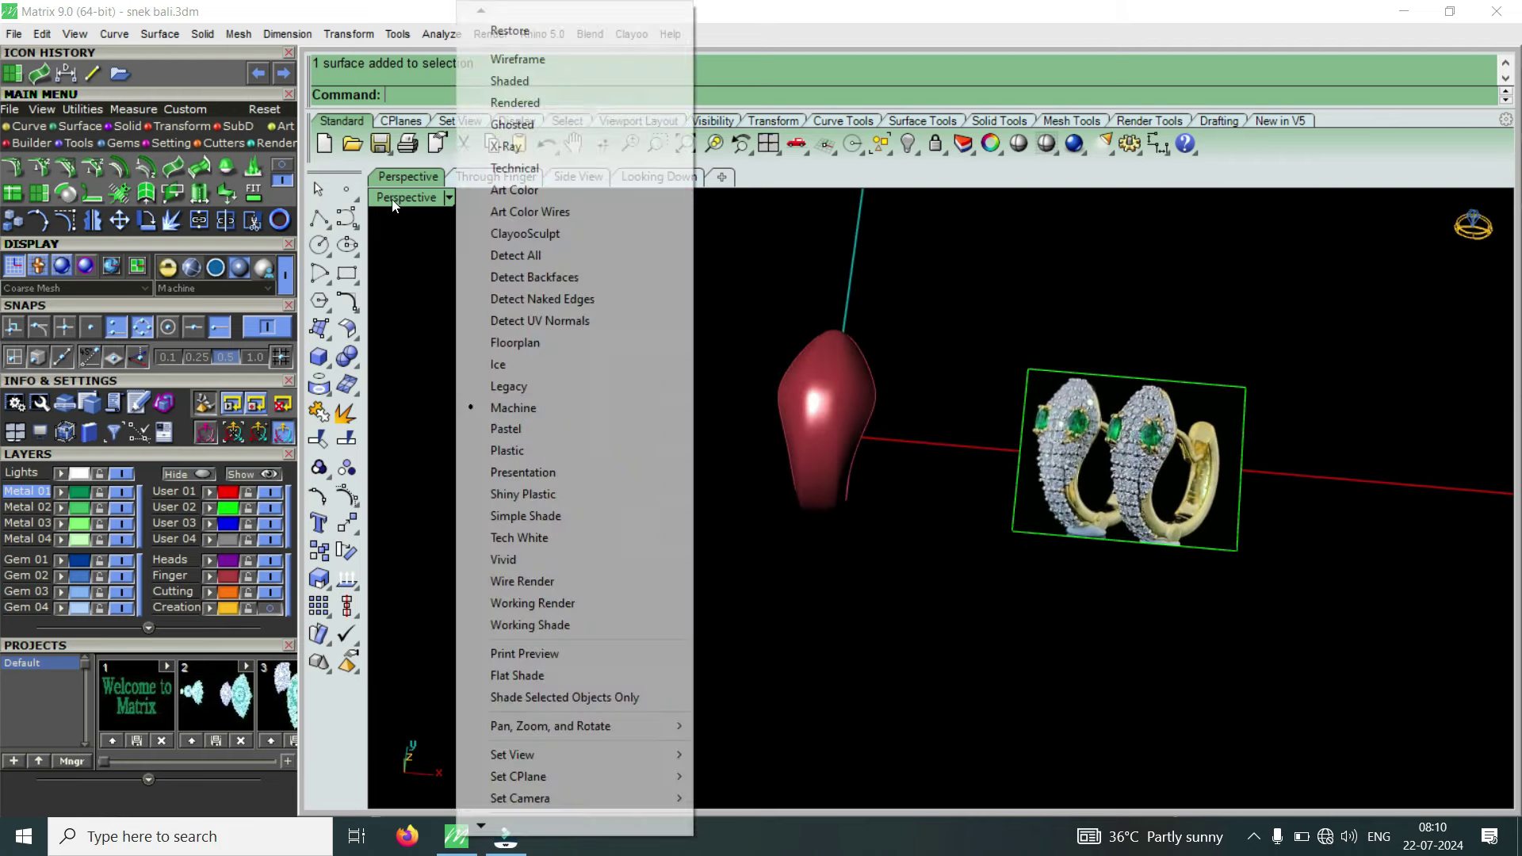
pyautogui.click(515, 81)
pyautogui.moveTo(784, 380)
pyautogui.mouseDown(button='right')
pyautogui.moveTo(724, 336)
pyautogui.moveTo(787, 349)
pyautogui.mouseUp(button='right')
pyautogui.click(817, 475)
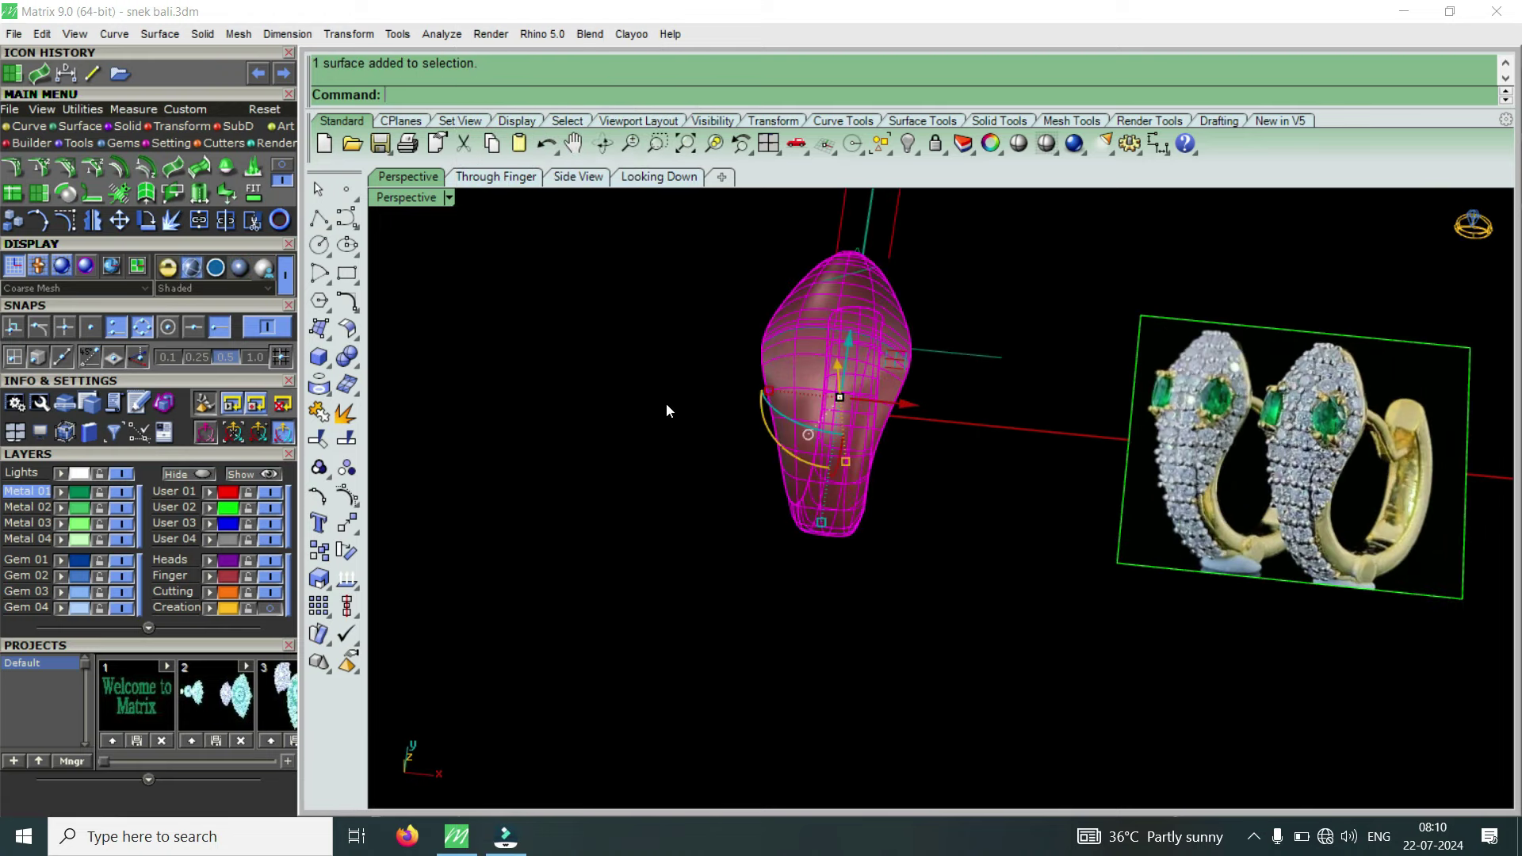
# Maximize the top-down view and zoom out to make room for a copy.
pyautogui.doubleClick(426, 201)
pyautogui.doubleClick(426, 200)
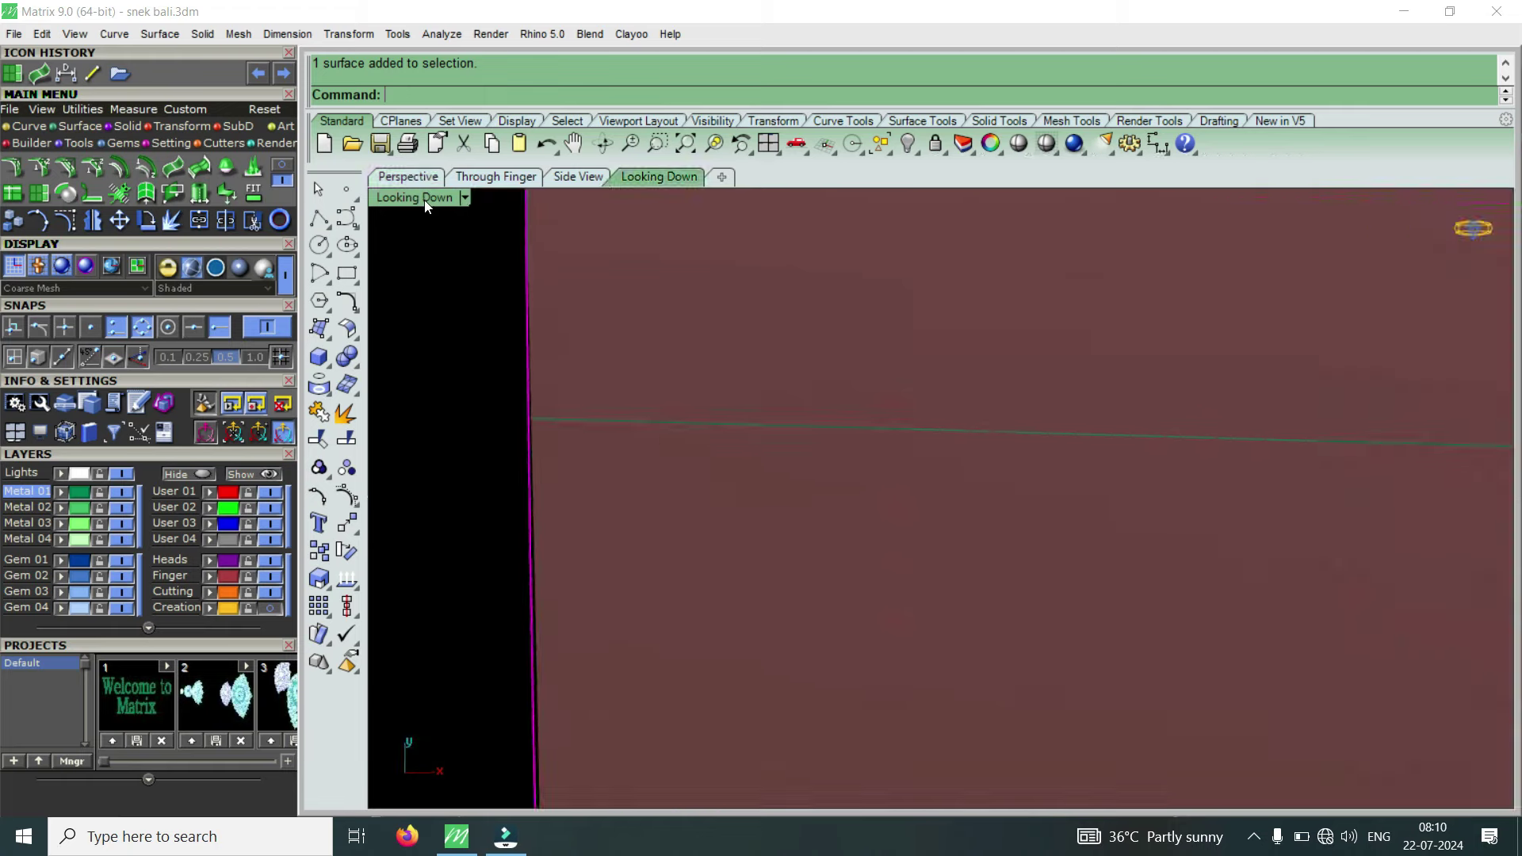
pyautogui.scroll(-2, 806, 425)
pyautogui.scroll(-2, 806, 436)
pyautogui.scroll(-2, 784, 438)
pyautogui.scroll(-3, 786, 439)
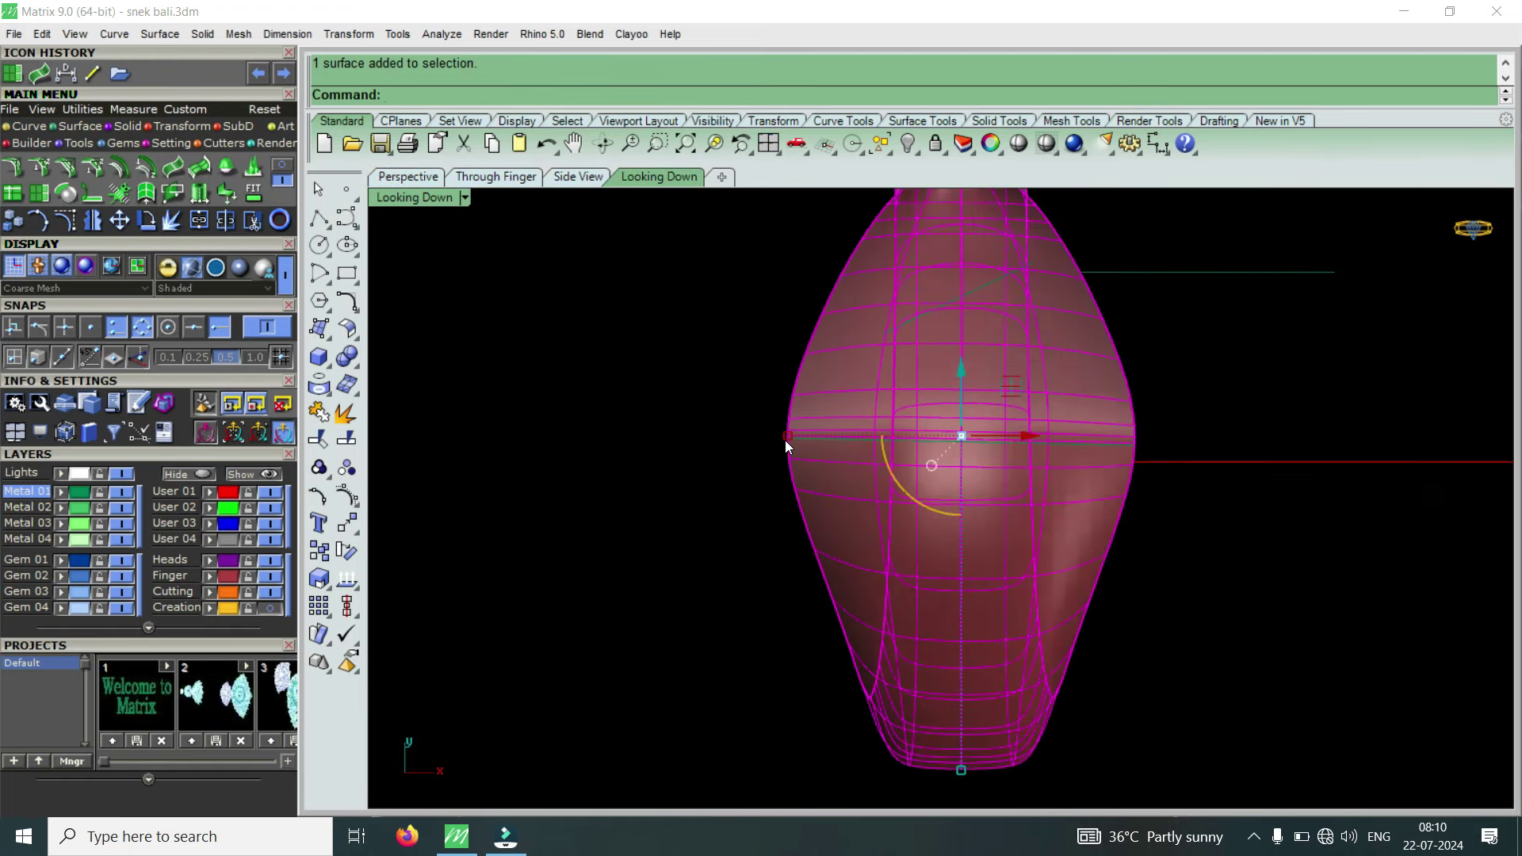
pyautogui.scroll(-1, 785, 441)
# Duplicate the snake-head body, placing the copy to the left of the original.
pyautogui.click(15, 223)
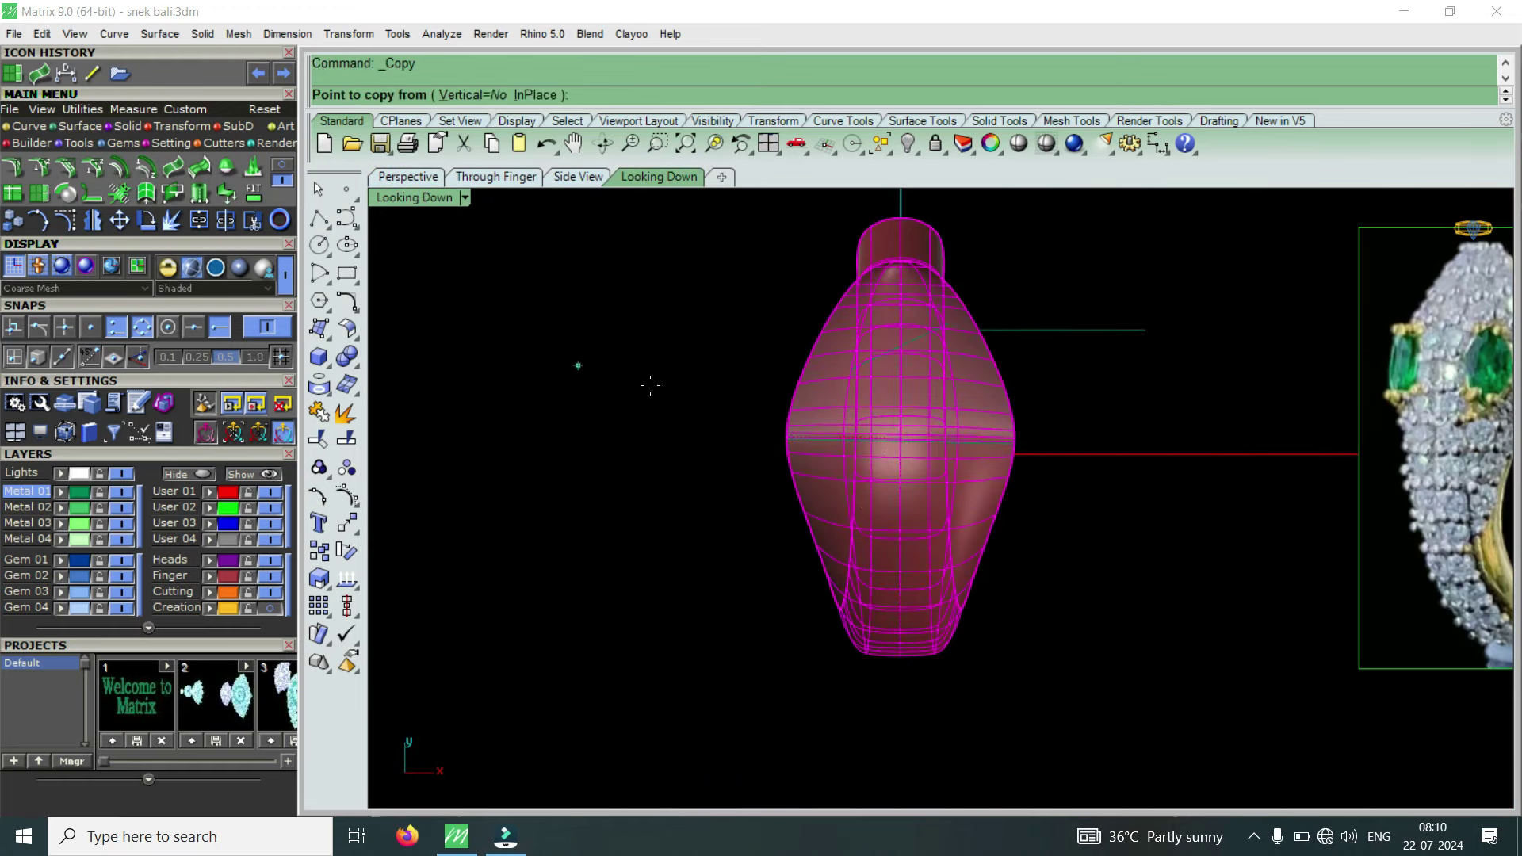
pyautogui.click(698, 401)
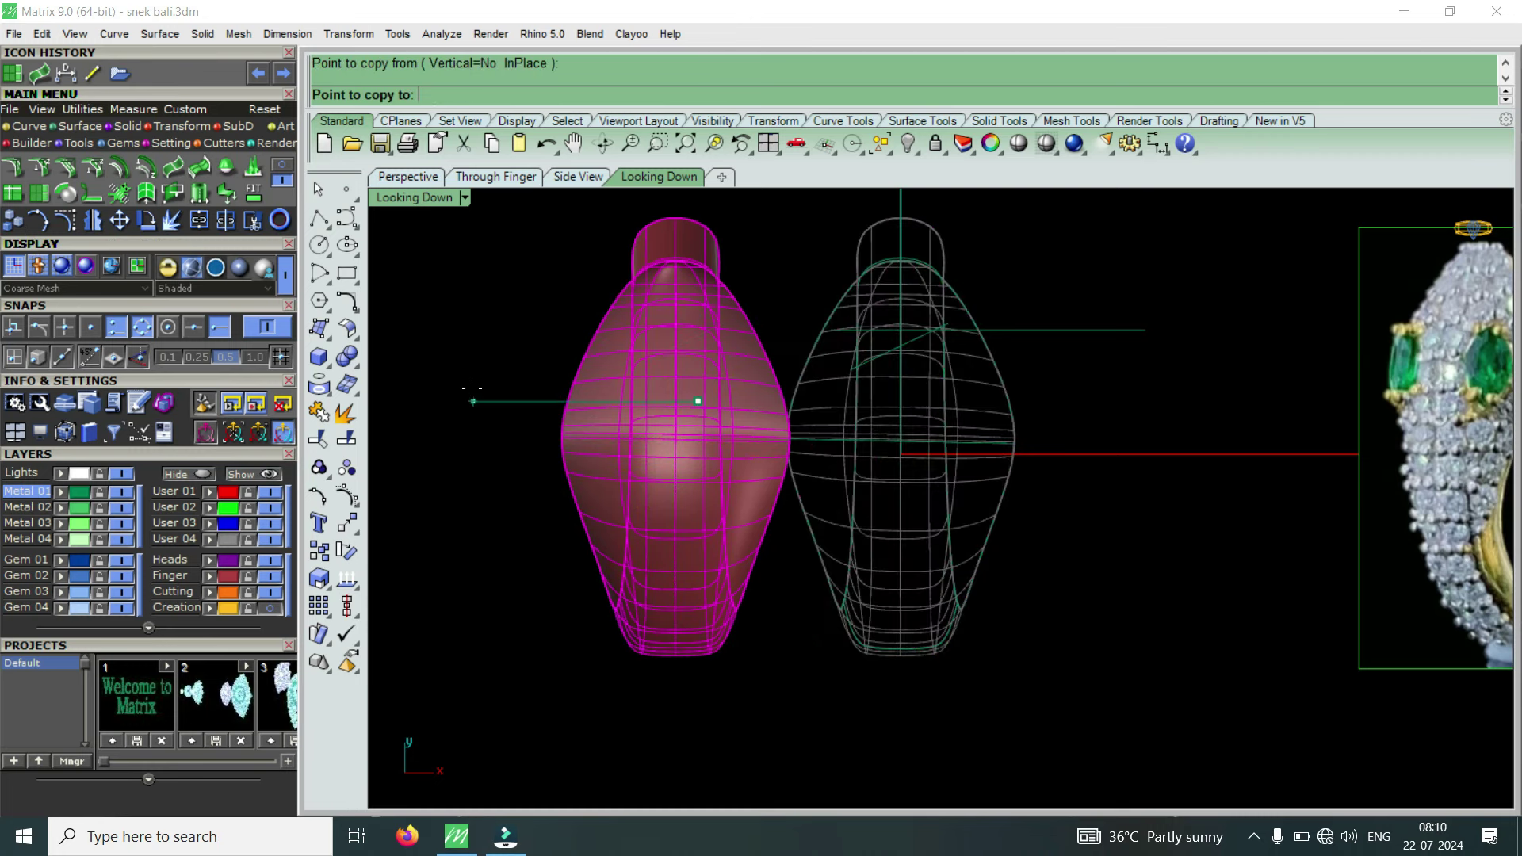
pyautogui.click(411, 388)
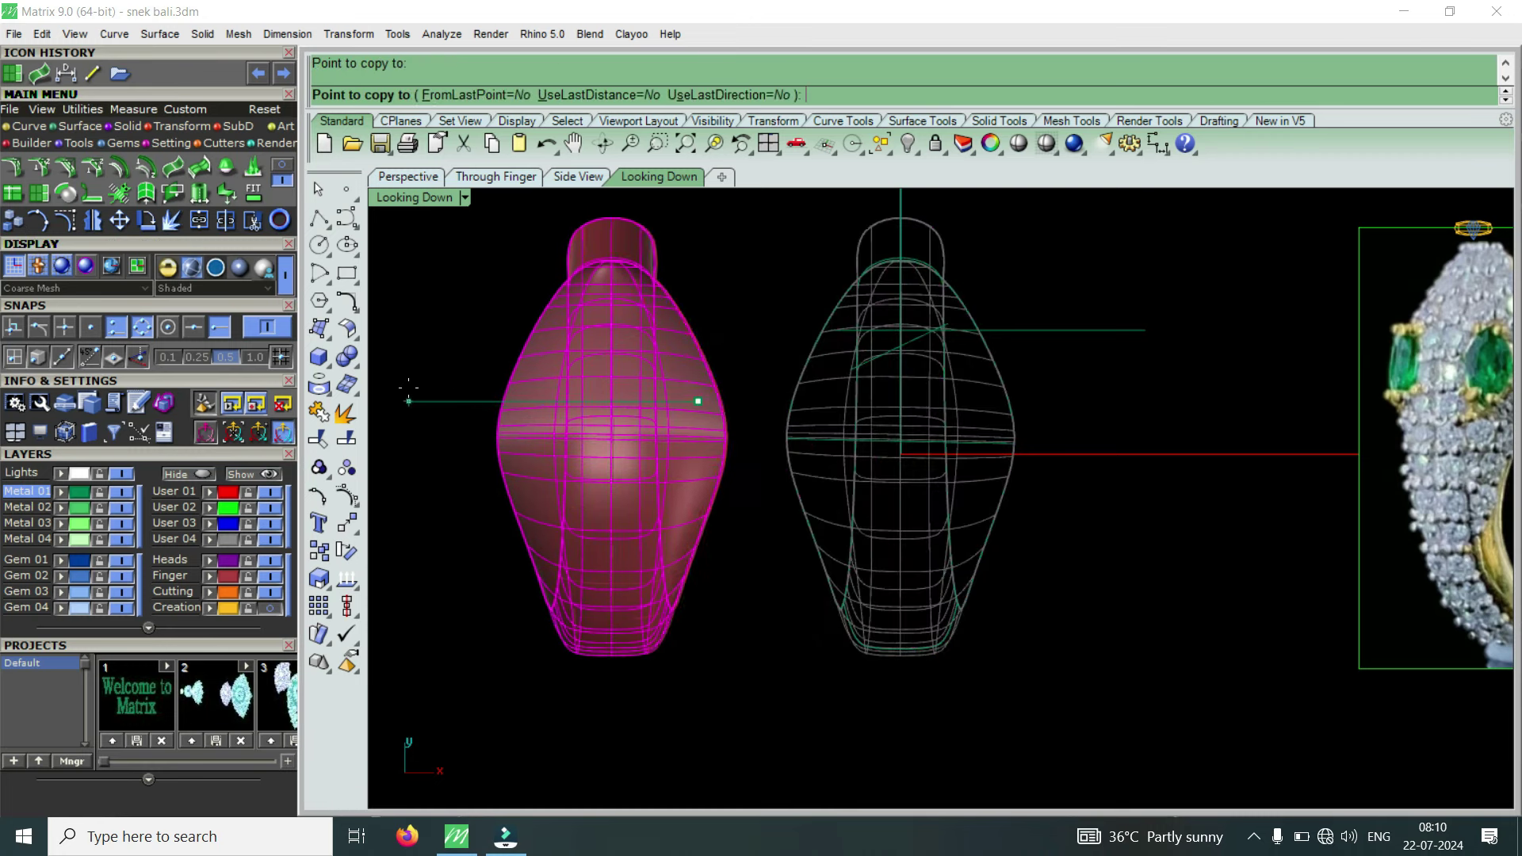
pyautogui.press('Return')
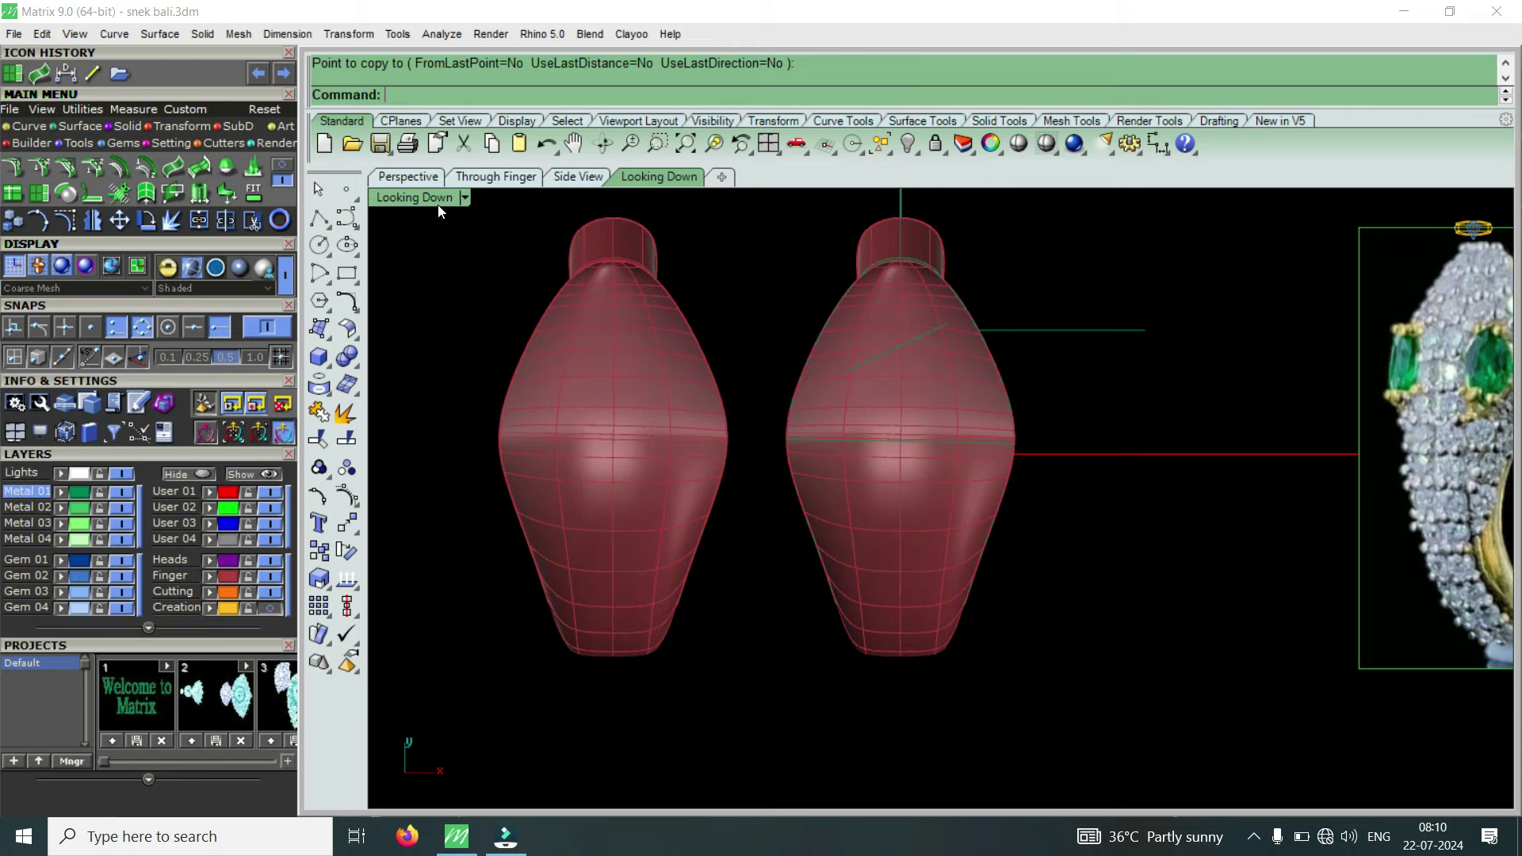
pyautogui.doubleClick(440, 204)
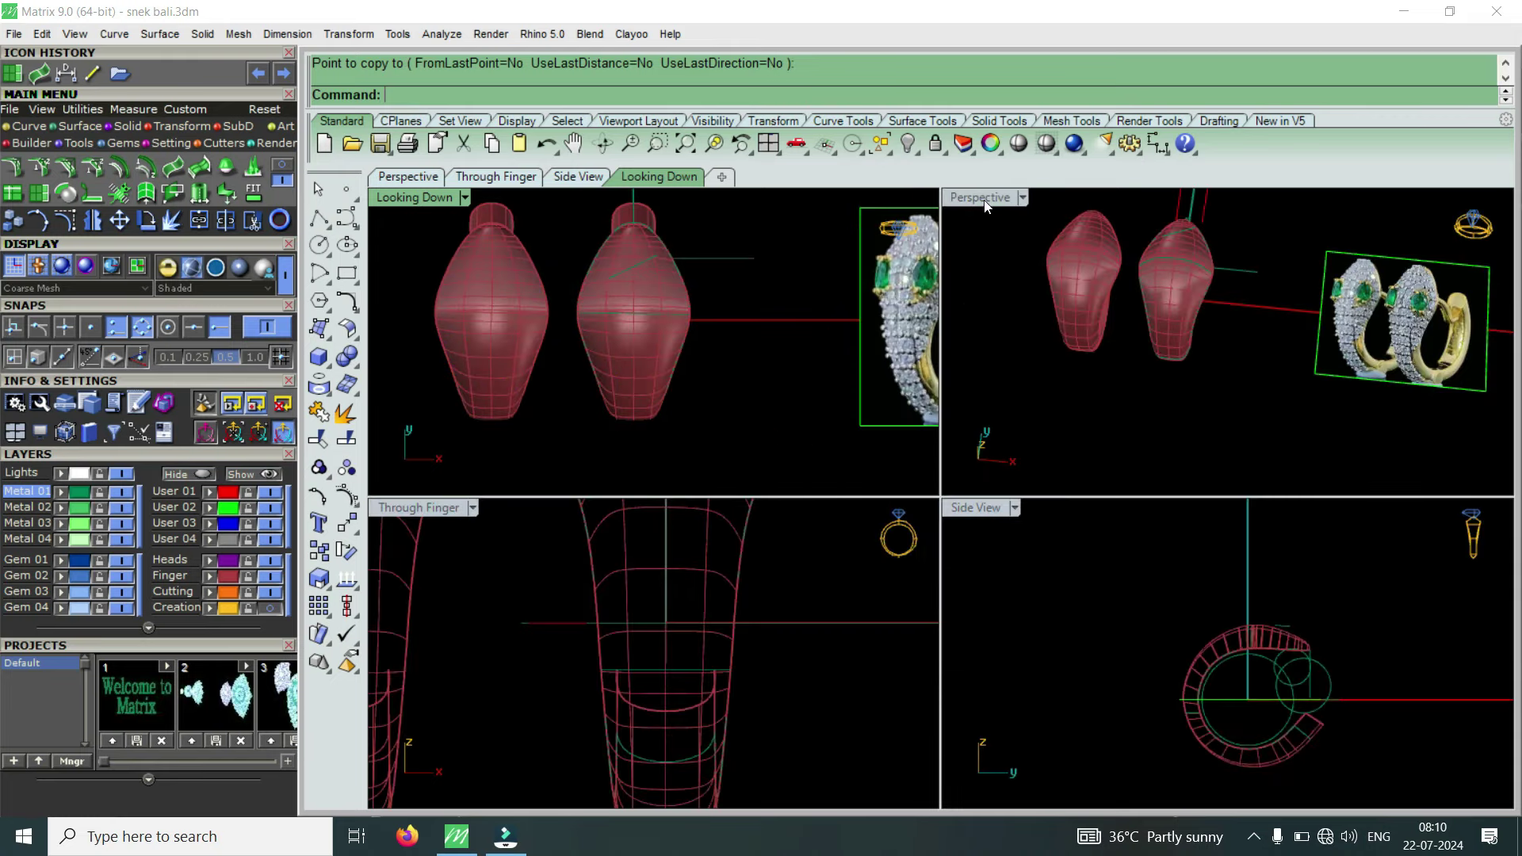
# Maximize the perspective view and orbit to see both snake bodies.
pyautogui.doubleClick(981, 198)
pyautogui.scroll(-2, 975, 327)
pyautogui.moveTo(976, 327)
pyautogui.mouseDown(button='right')
pyautogui.moveTo(895, 416)
pyautogui.moveTo(781, 363)
pyautogui.moveTo(804, 380)
pyautogui.moveTo(827, 447)
pyautogui.moveTo(789, 501)
pyautogui.moveTo(809, 509)
pyautogui.mouseUp(button='right')
pyautogui.scroll(3, 926, 383)
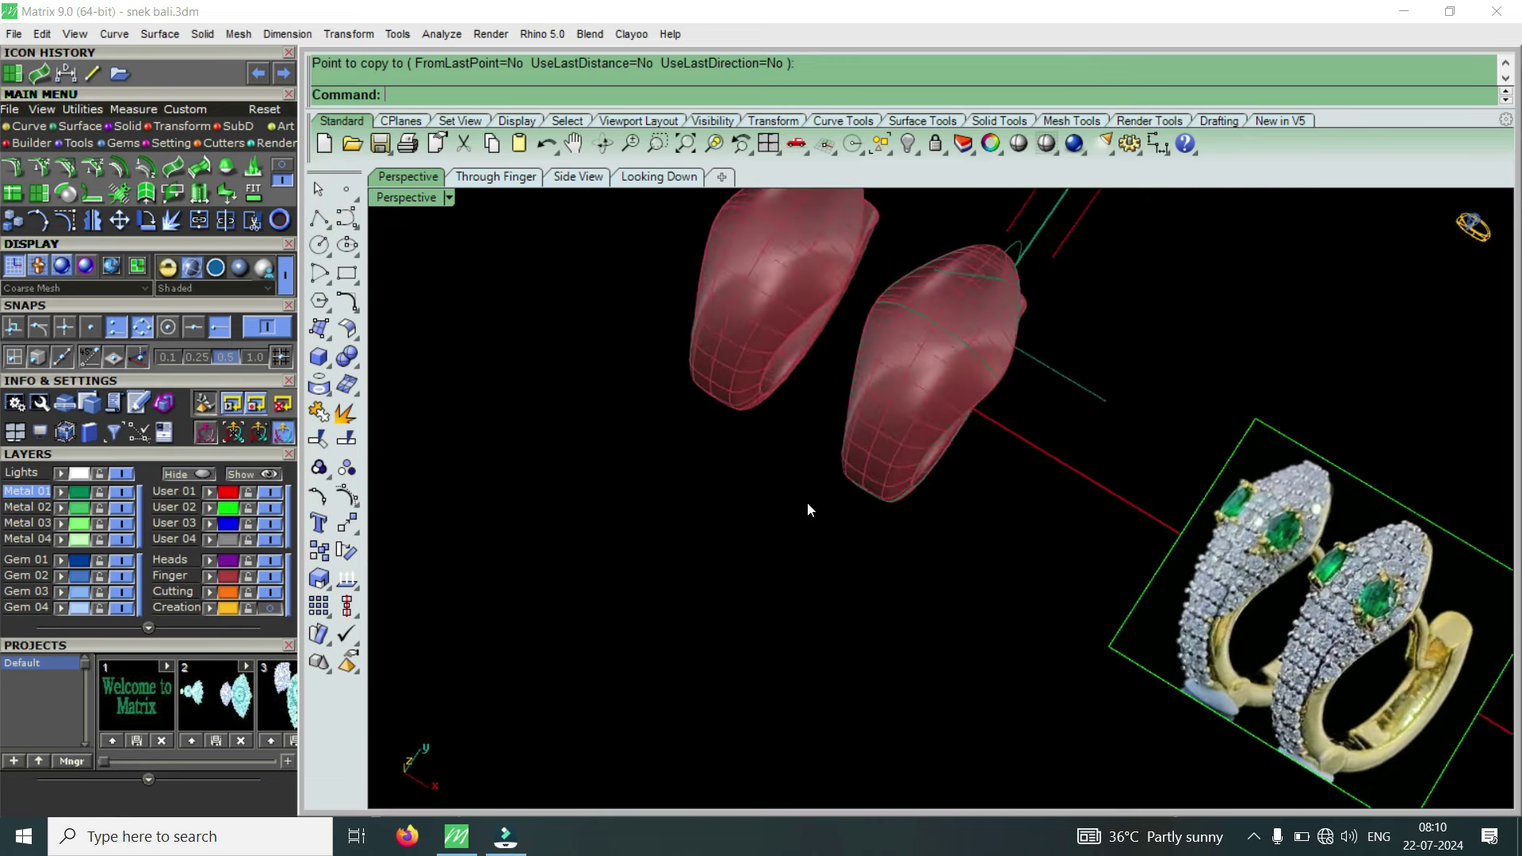
# Switch the perspective view to Machine display and orbit around the pair.
pyautogui.click(420, 196)
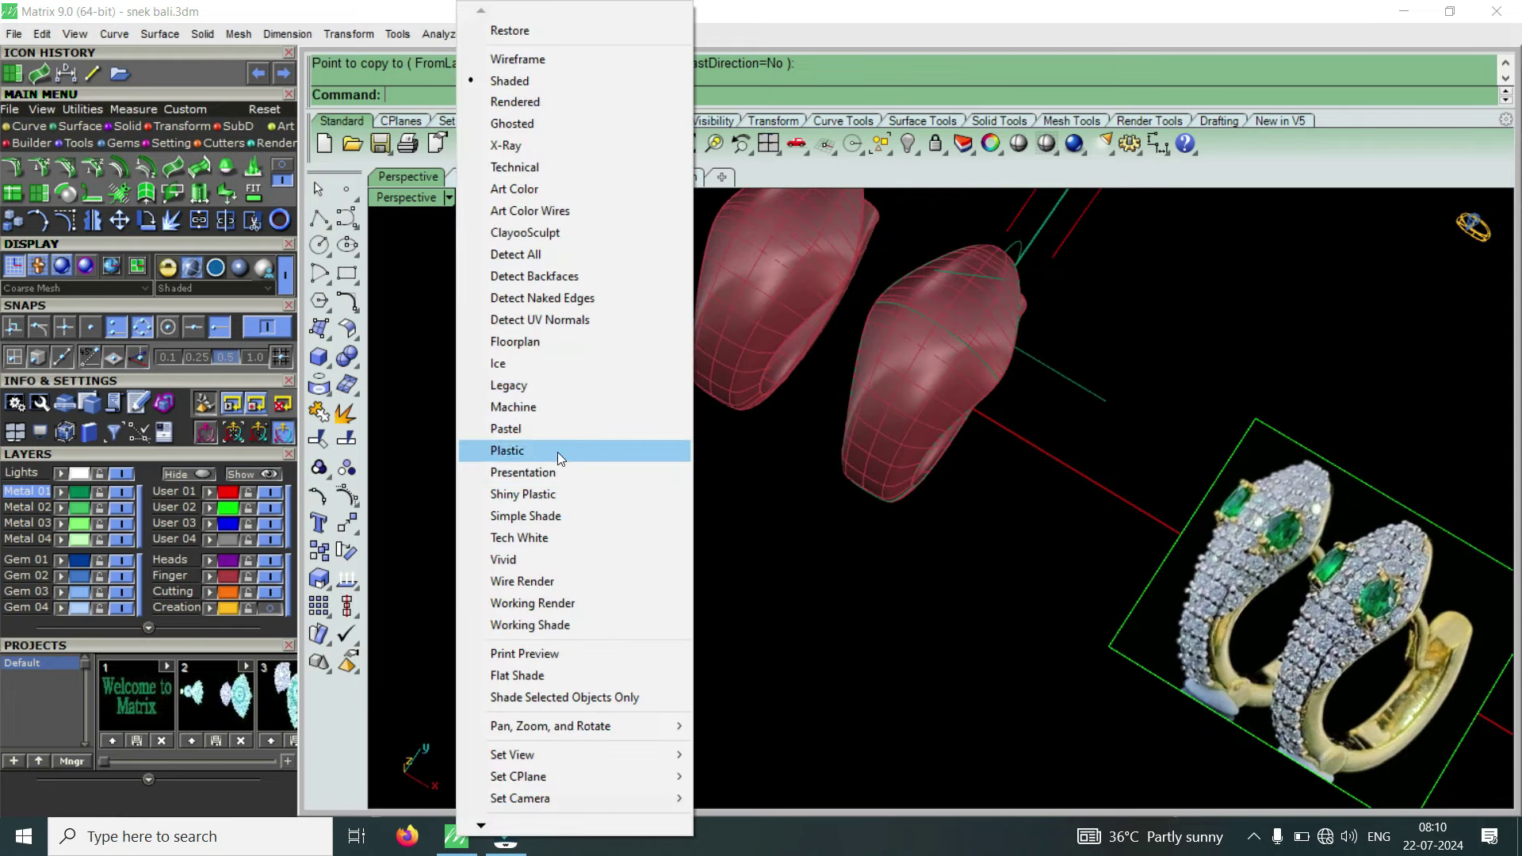
pyautogui.click(558, 409)
pyautogui.moveTo(828, 577); pyautogui.dragTo(792, 430, button='right')
pyautogui.moveTo(1003, 480); pyautogui.dragTo(1019, 529, button='right')
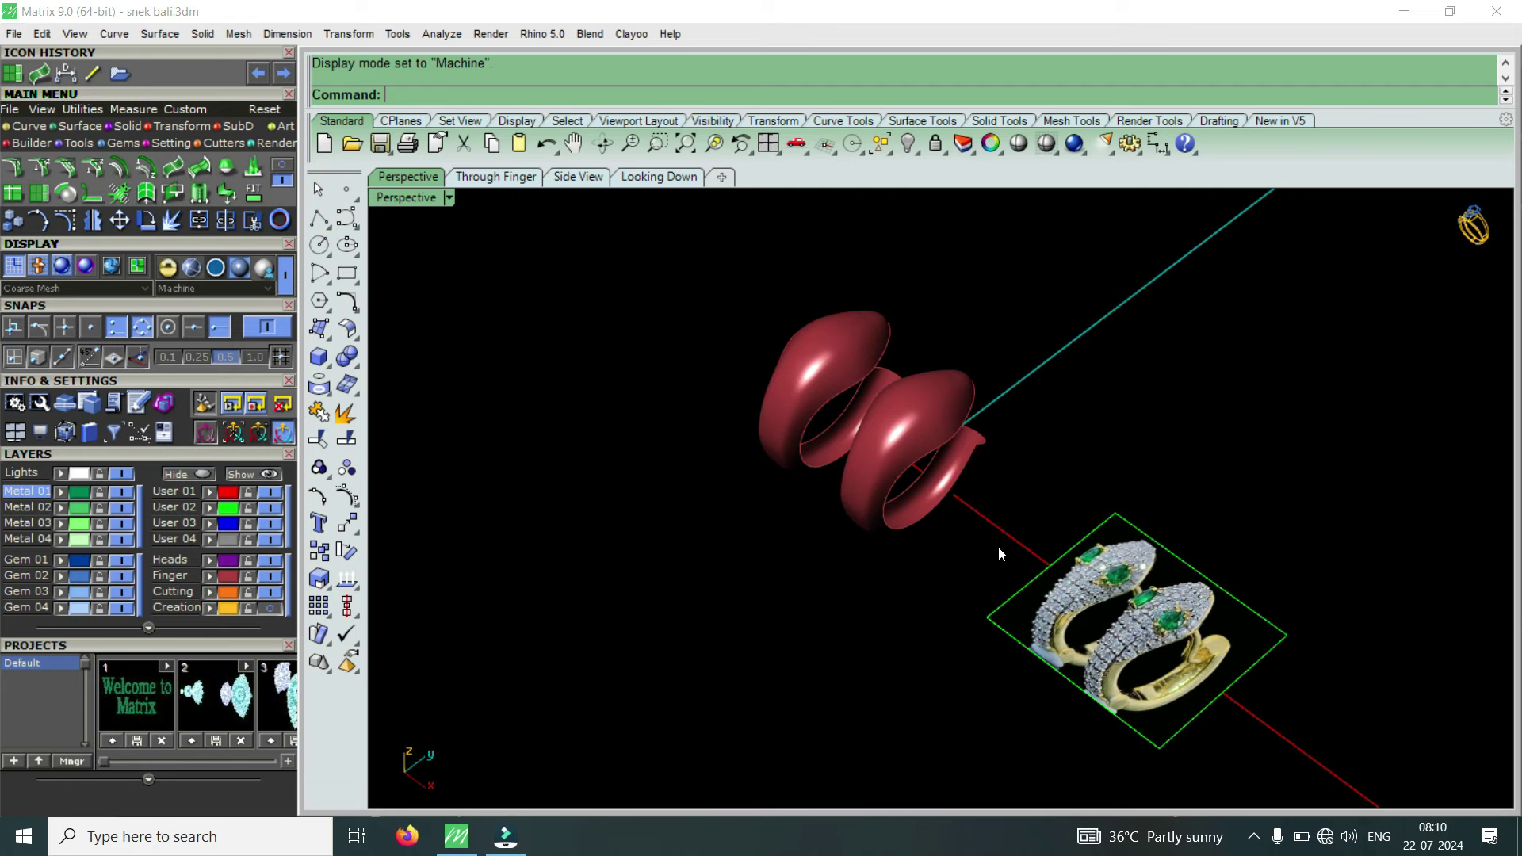
pyautogui.moveTo(951, 511); pyautogui.dragTo(1000, 529, button='right')
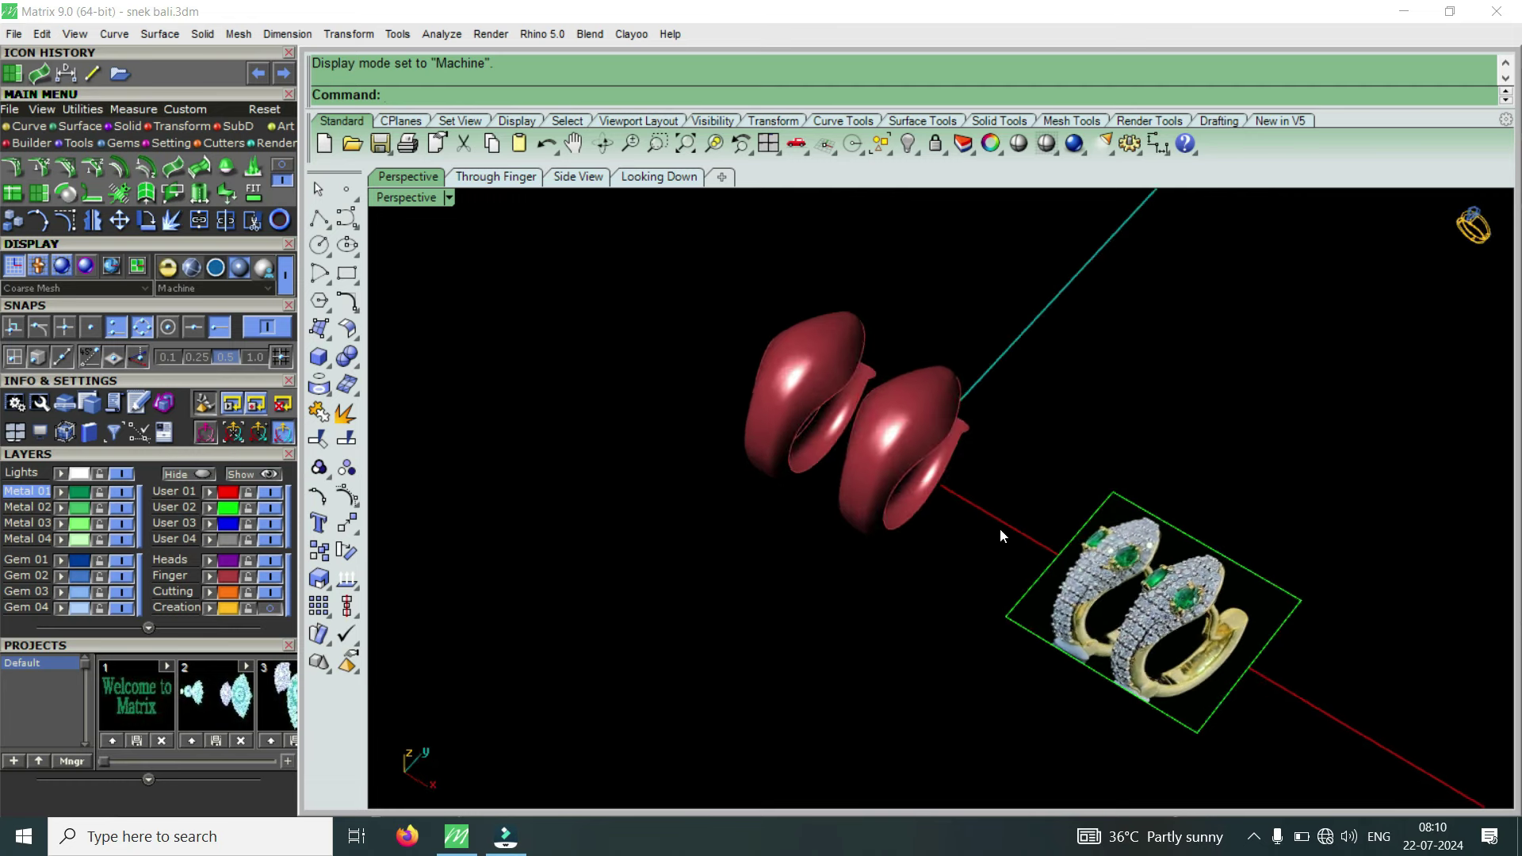
pyautogui.moveTo(978, 479)
pyautogui.mouseDown(button='right')
pyautogui.moveTo(908, 382)
pyautogui.moveTo(911, 416)
pyautogui.mouseUp(button='right')
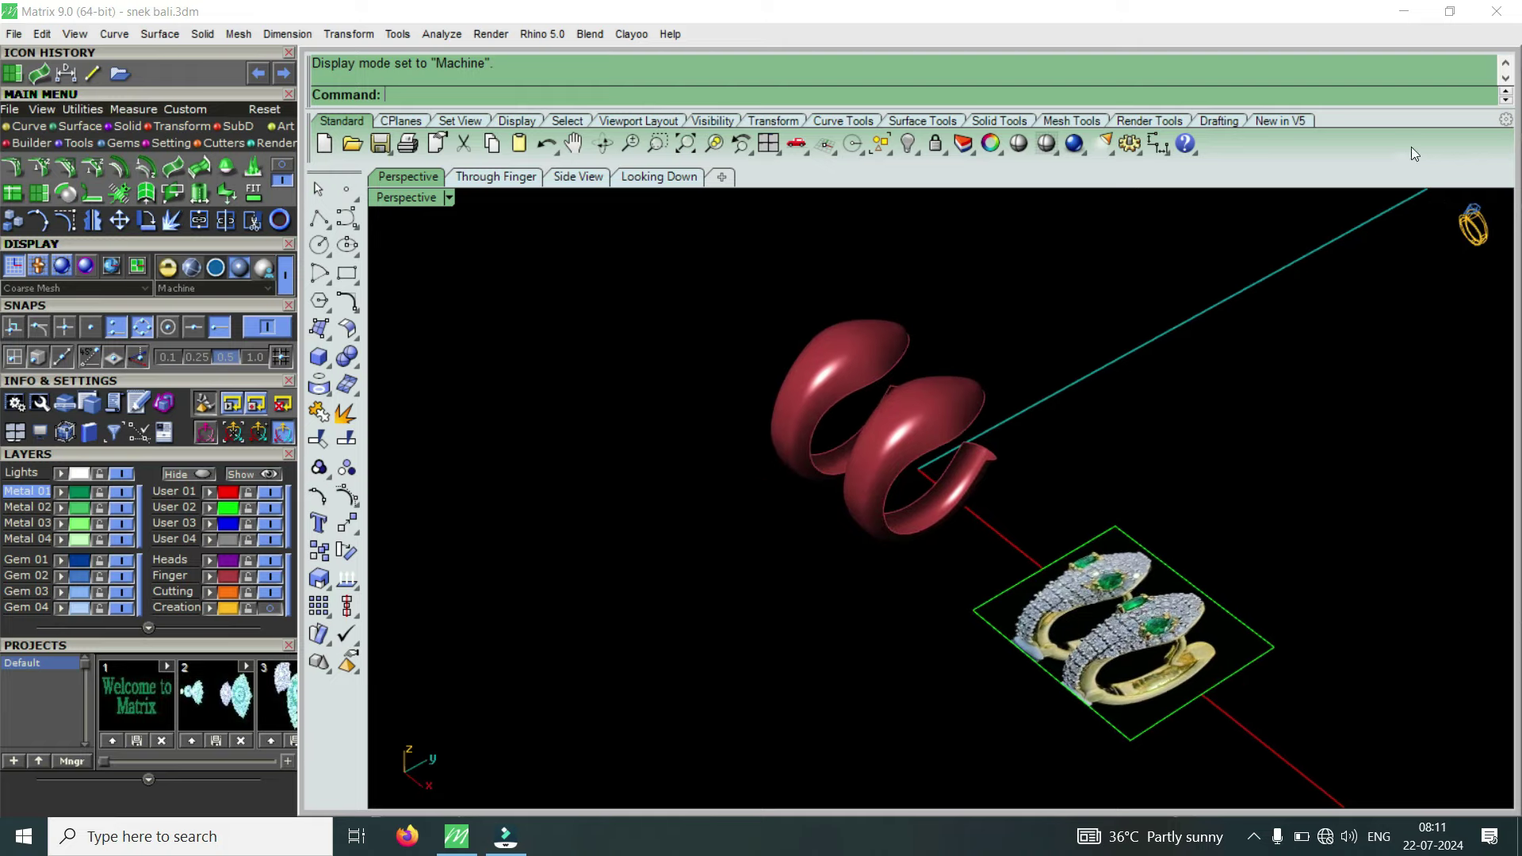